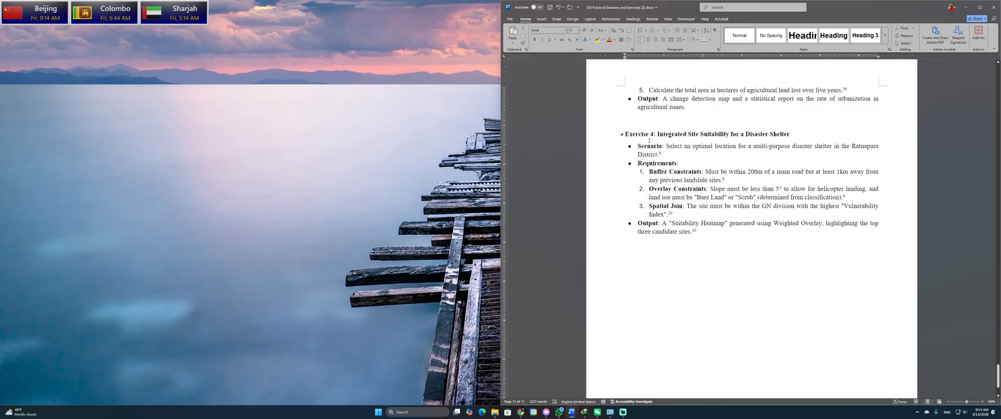
Step: Review the Exercise 4 requirements, switch to the Practical 04 Word document and go to its Phase 1 instructions on creating the Vulnerability Index
{"action": "scroll", "coordinate": [649, 140], "scroll_direction": "down", "scroll_amount": 2}
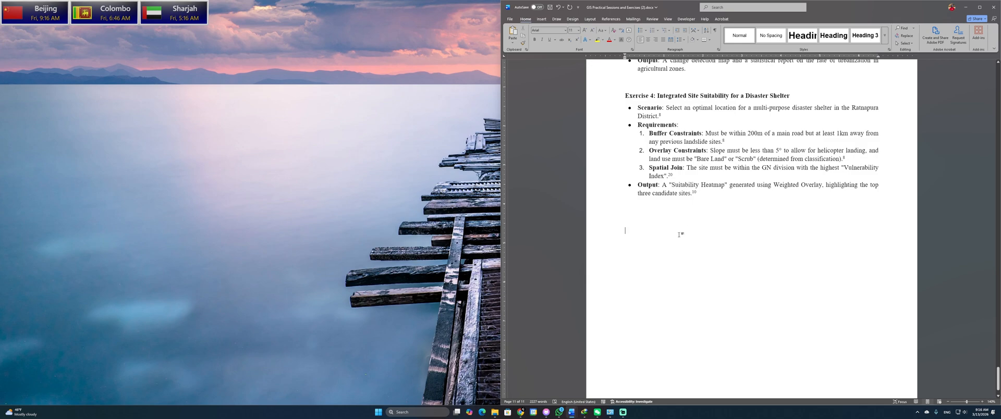
{"action": "key", "text": "alt+Tab"}
{"action": "key", "text": "Tab"}
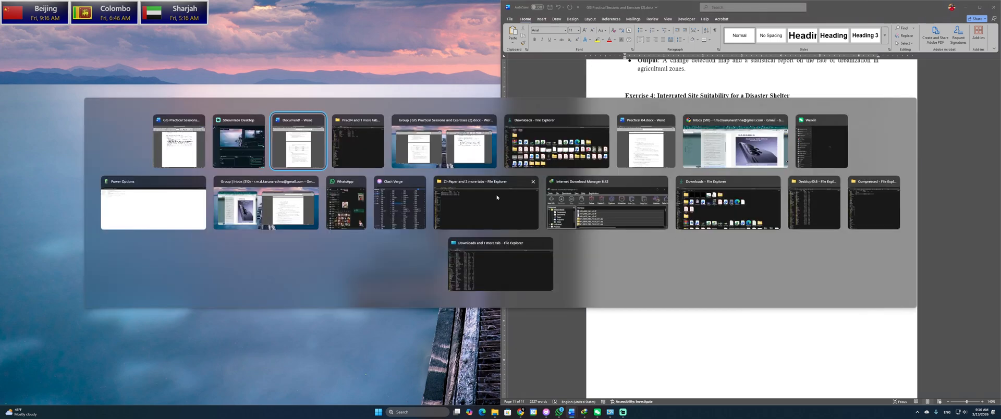
{"action": "left_click", "coordinate": [639, 159]}
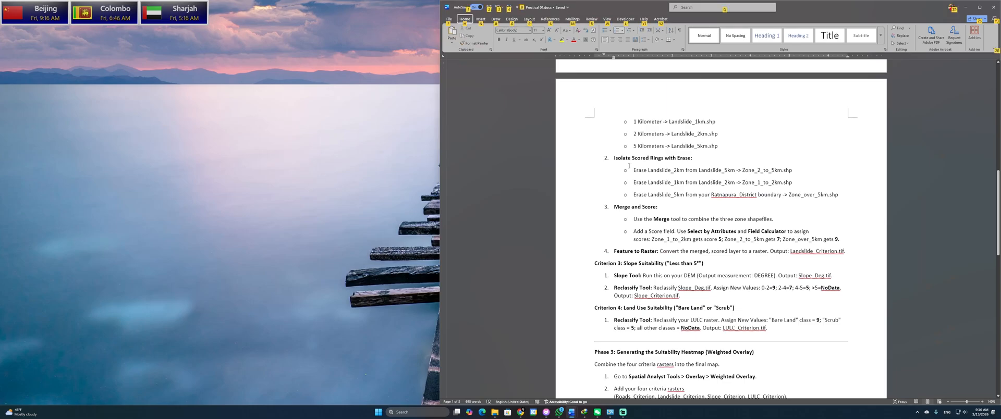
{"action": "scroll", "coordinate": [708, 142], "scroll_direction": "up", "scroll_amount": 15}
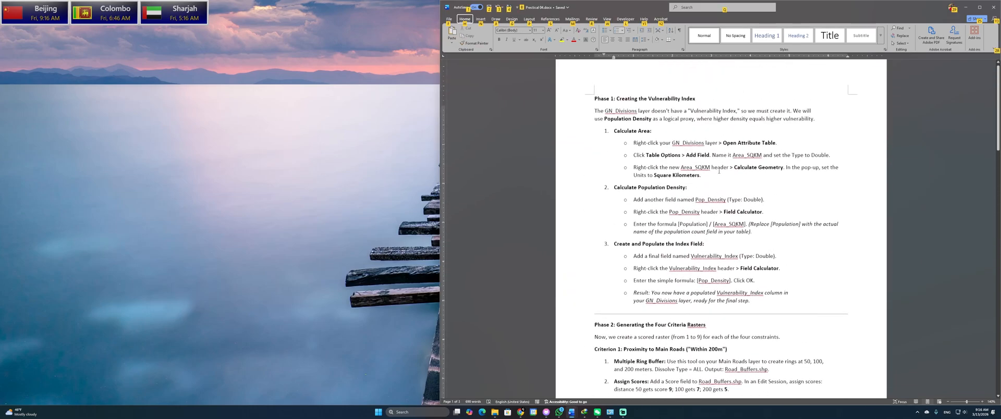
{"action": "left_click", "coordinate": [718, 171]}
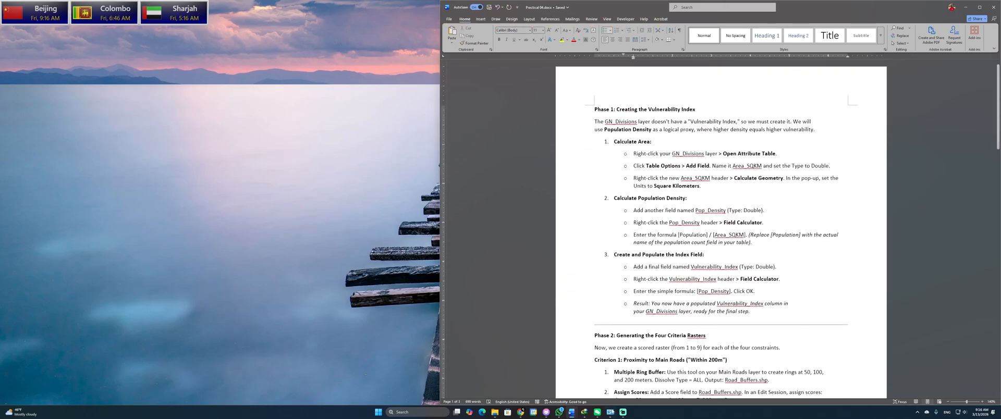
Step: Find ArcMap 10.8.2 through the Windows search and launch it
{"action": "left_click", "coordinate": [414, 409]}
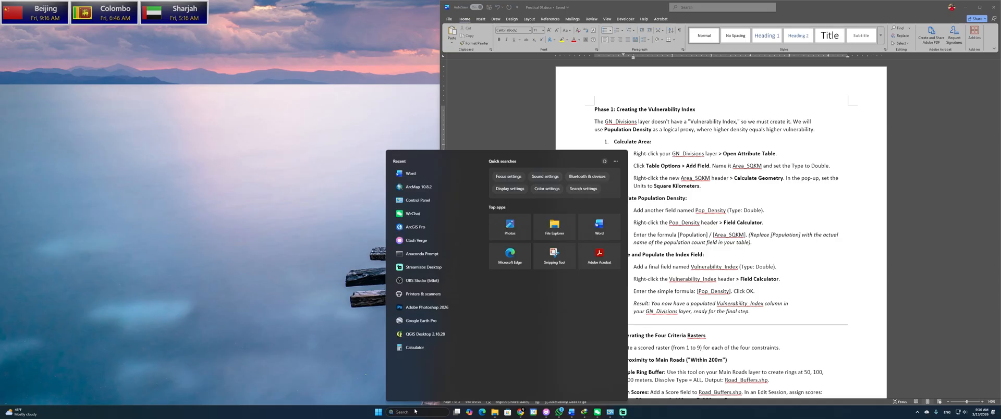
{"action": "type", "text": "arc"}
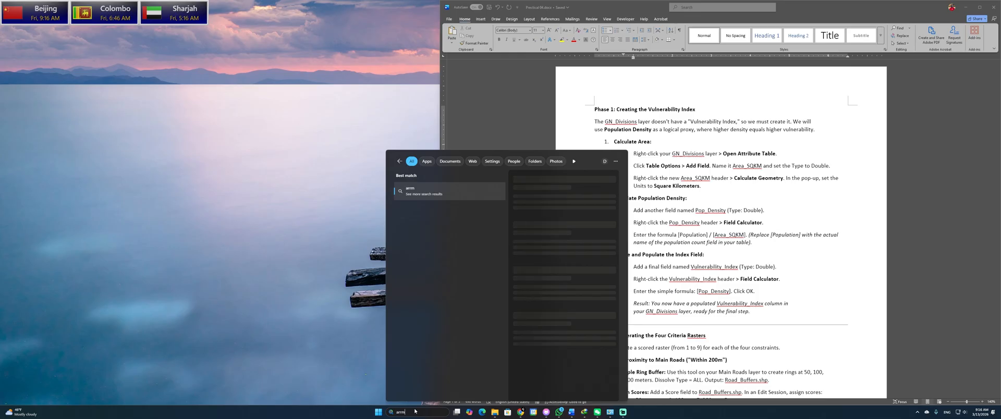
{"action": "key", "text": "BackSpace"}
{"action": "key", "text": "BackSpace"}
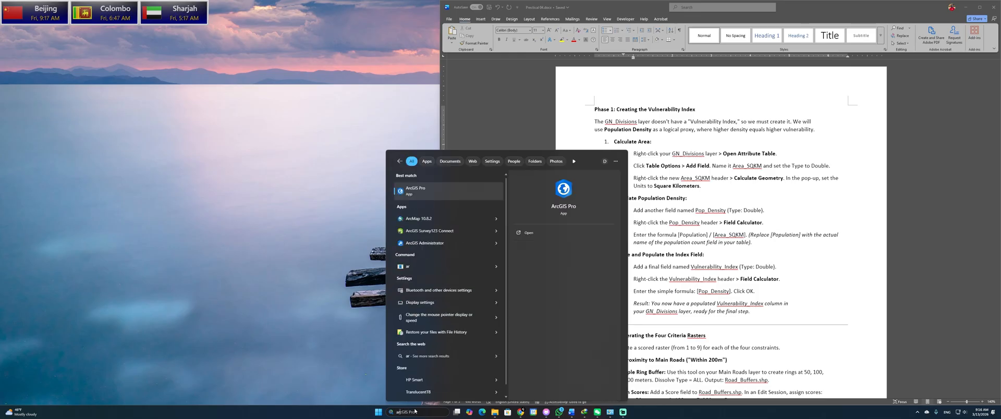
{"action": "type", "text": "cmap"}
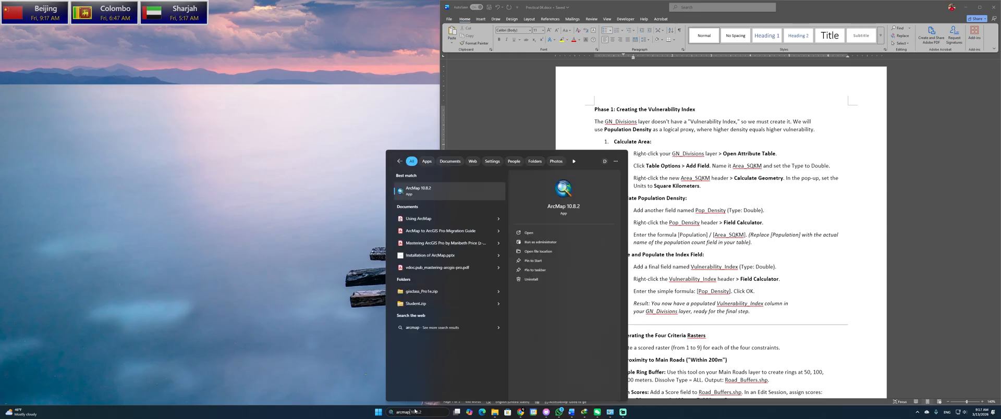
{"action": "key", "text": "Return"}
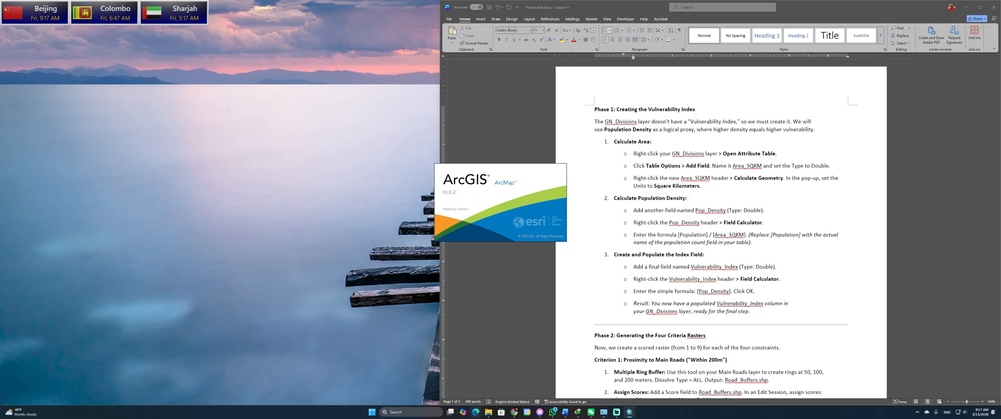
Step: Switch to File Explorer and look through the Prac04 data folder inside CMFOTPrac
{"action": "left_click", "coordinate": [488, 412]}
{"action": "mouse_move", "coordinate": [488, 412]}
{"action": "left_click", "coordinate": [649, 384]}
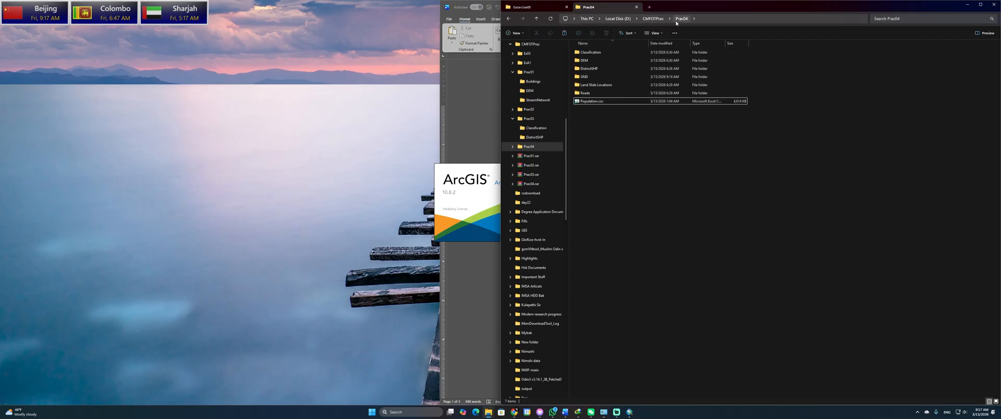
{"action": "left_click", "coordinate": [653, 19]}
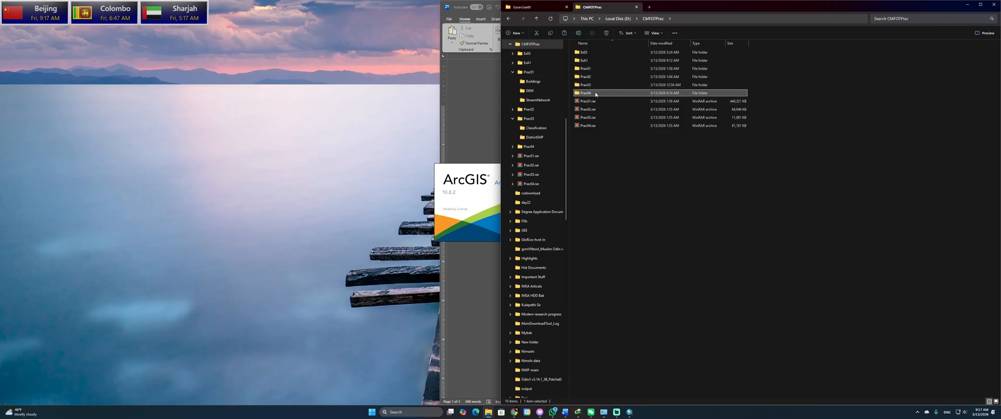
{"action": "double_click", "coordinate": [596, 94]}
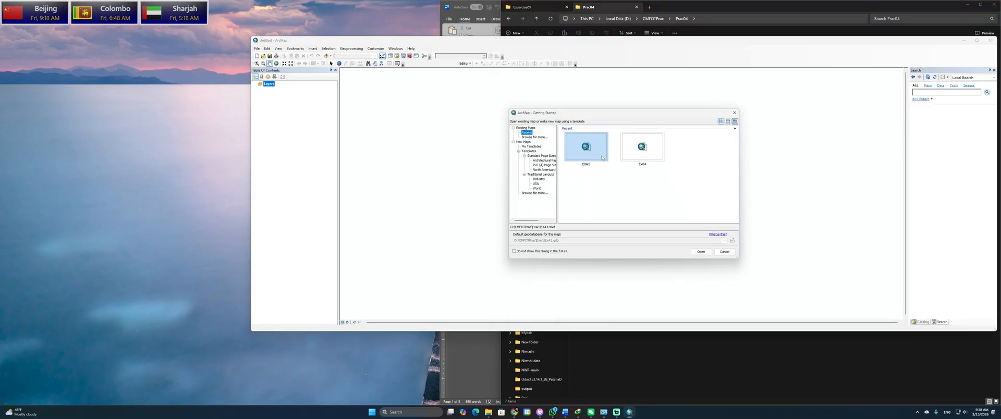
Step: Dismiss ArcMap's Getting Started dialog, maximize the window, and start a new blank map, browsing for its default geodatabase
{"action": "left_click", "coordinate": [735, 112]}
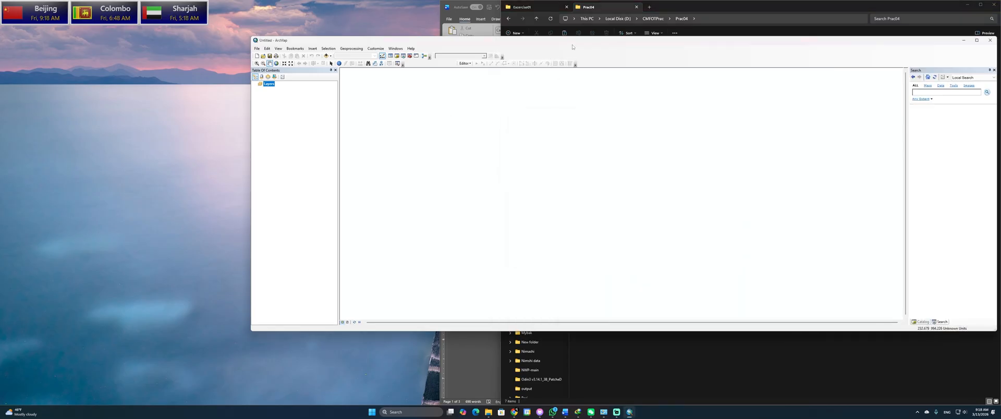
{"action": "double_click", "coordinate": [572, 47]}
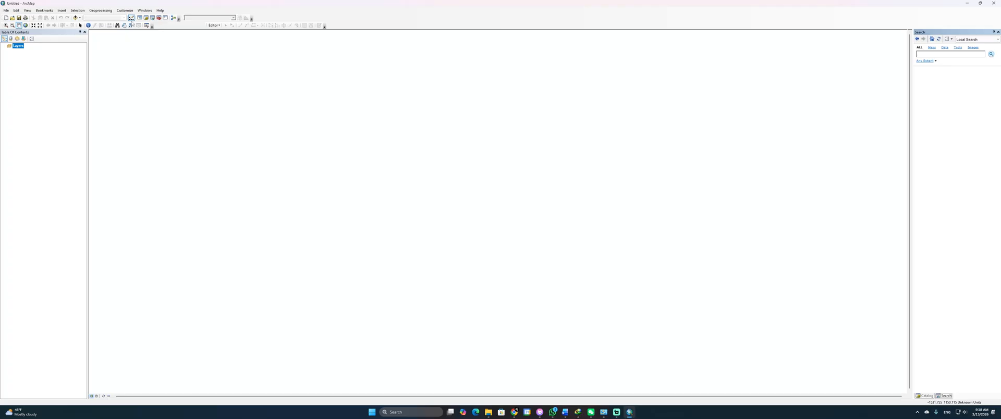
{"action": "left_click", "coordinate": [6, 17]}
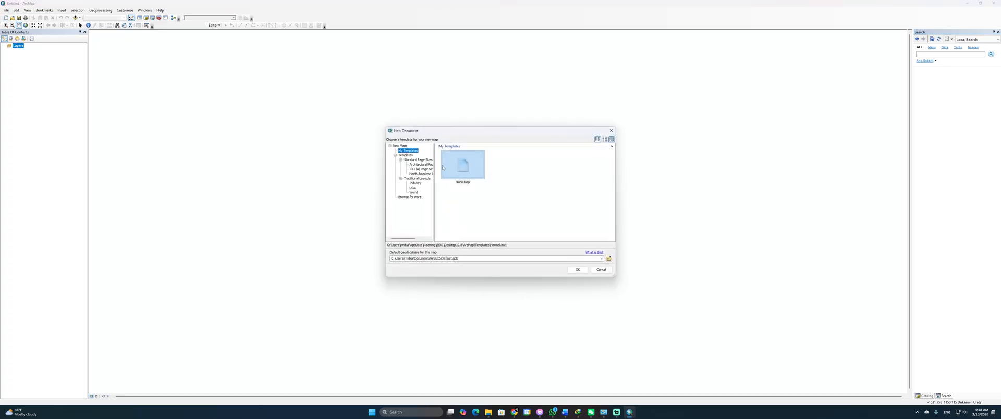
{"action": "left_click", "coordinate": [608, 259]}
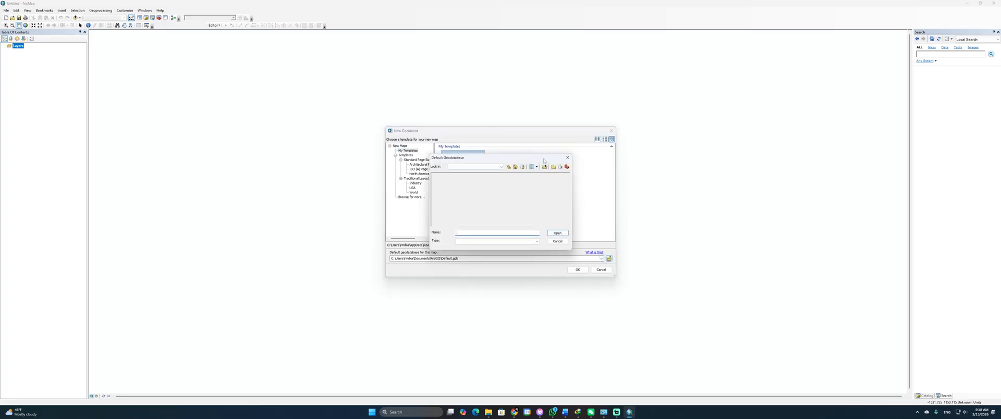
{"action": "left_click", "coordinate": [545, 166]}
{"action": "left_click_drag", "start_coordinate": [530, 162], "coordinate": [555, 150]}
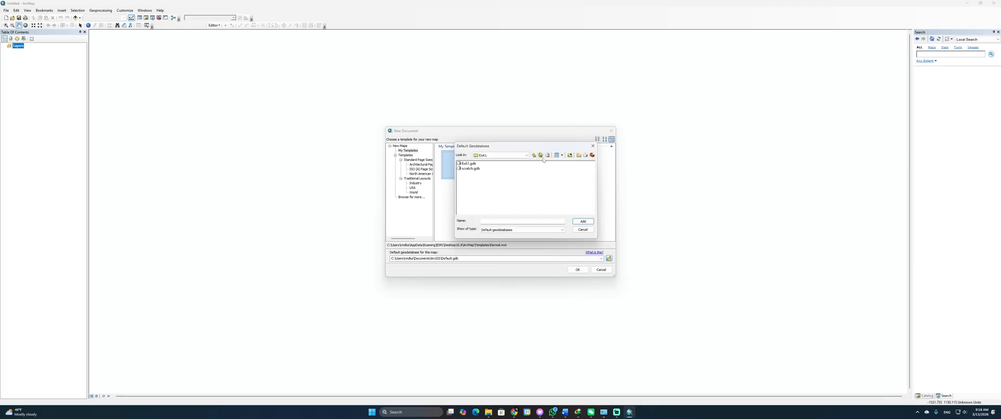
Step: Add a folder connection to D:\CMFOTPrac\Prac04 for the default geodatabase location
{"action": "left_click", "coordinate": [570, 156]}
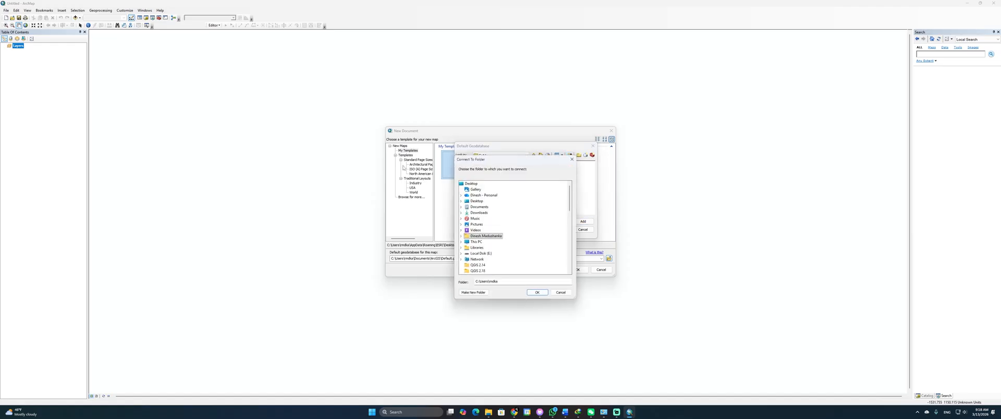
{"action": "left_click", "coordinate": [462, 242]}
{"action": "left_click", "coordinate": [467, 253]}
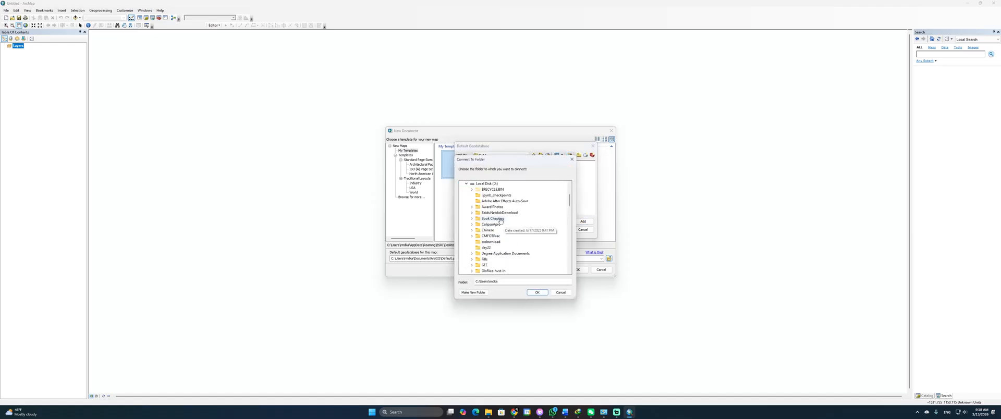
{"action": "double_click", "coordinate": [504, 235]}
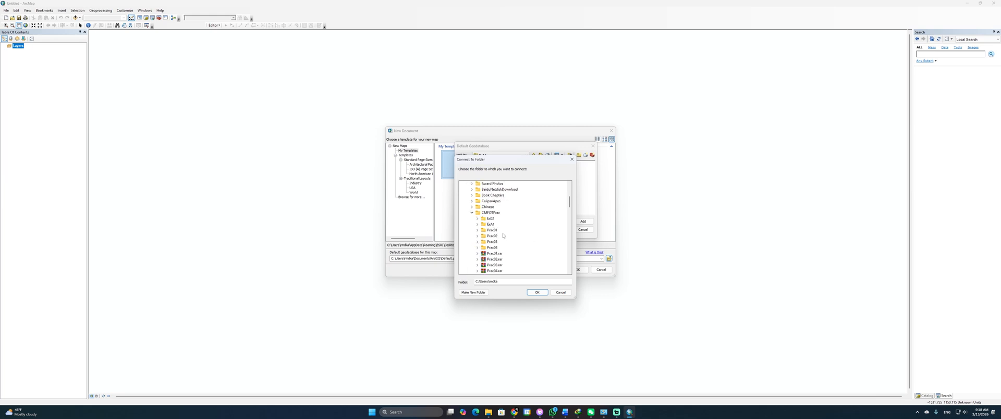
{"action": "double_click", "coordinate": [492, 248]}
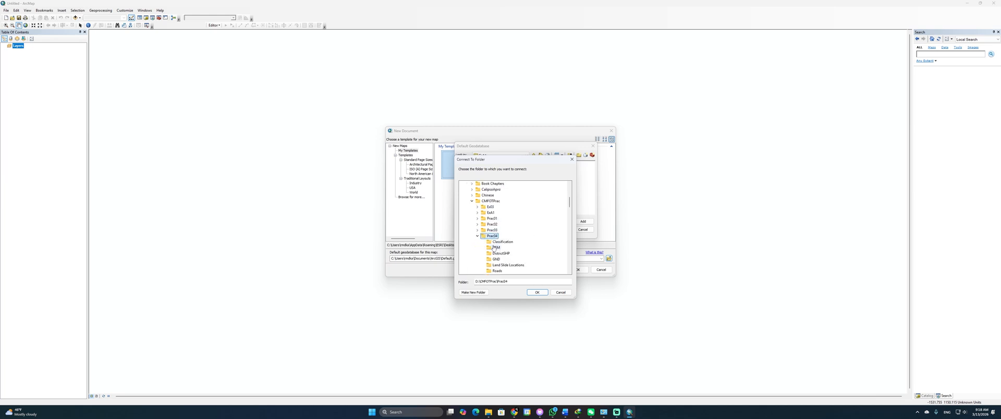
{"action": "left_click", "coordinate": [536, 293]}
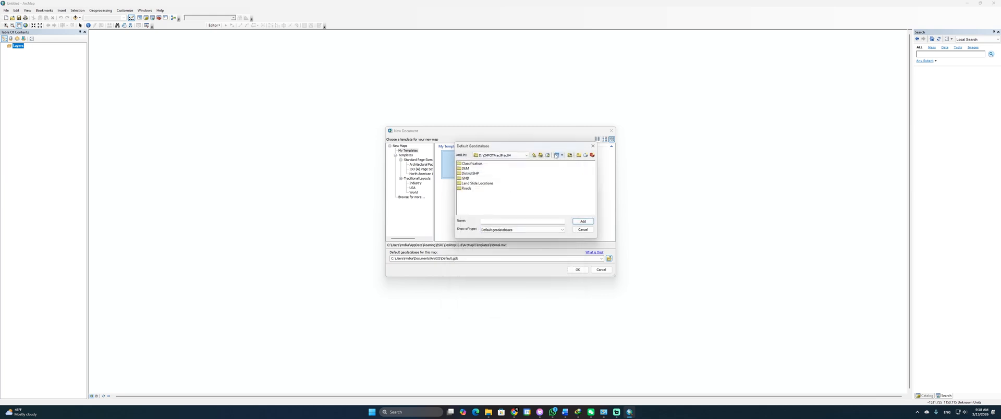
Step: Create a file geodatabase named Prac04 in the connected folder and create the blank map with it as the default geodatabase
{"action": "left_click", "coordinate": [584, 155]}
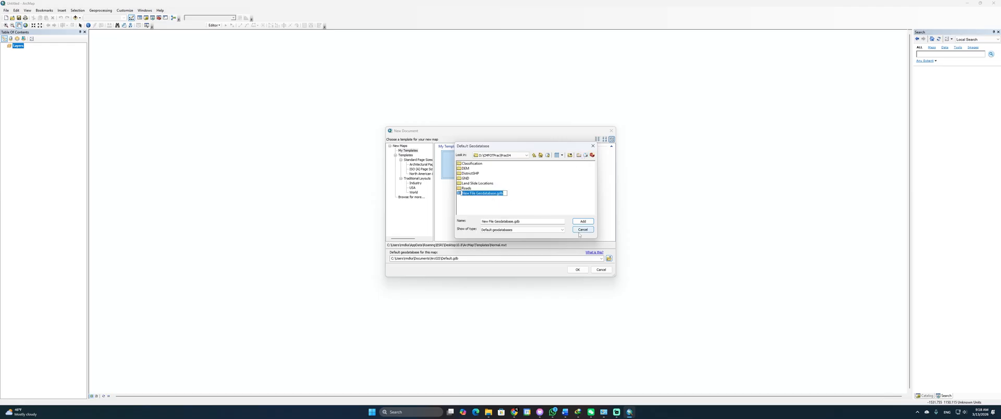
{"action": "type", "text": "Prac04"}
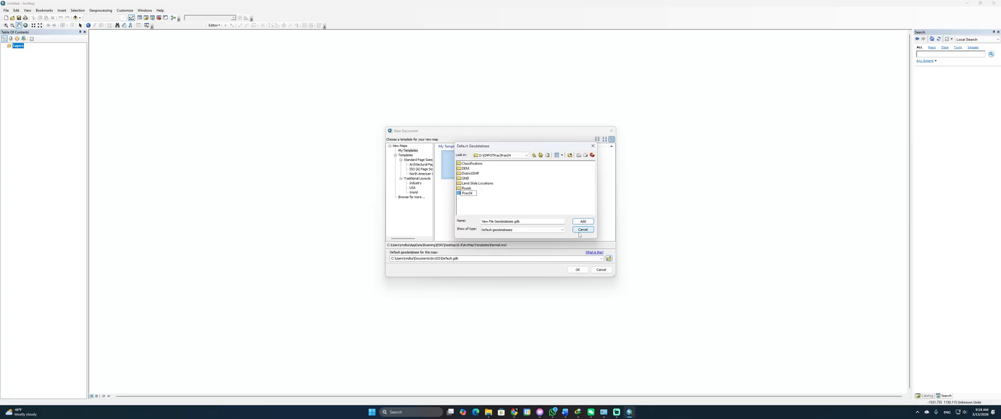
{"action": "left_click", "coordinate": [548, 194]}
{"action": "left_click", "coordinate": [467, 193]}
{"action": "left_click", "coordinate": [581, 222]}
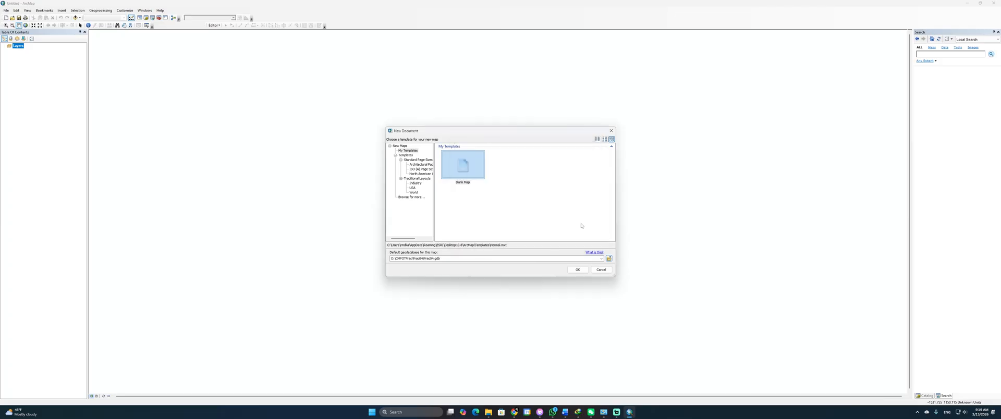
{"action": "left_click", "coordinate": [577, 269]}
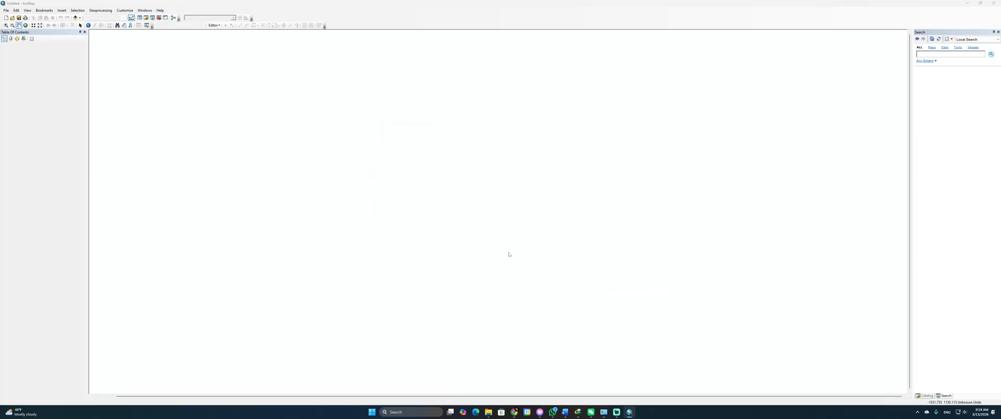
Step: Save the map document as Prac04 in the Prac04 folder and check the folder's contents in File Explorer
{"action": "left_click", "coordinate": [6, 10]}
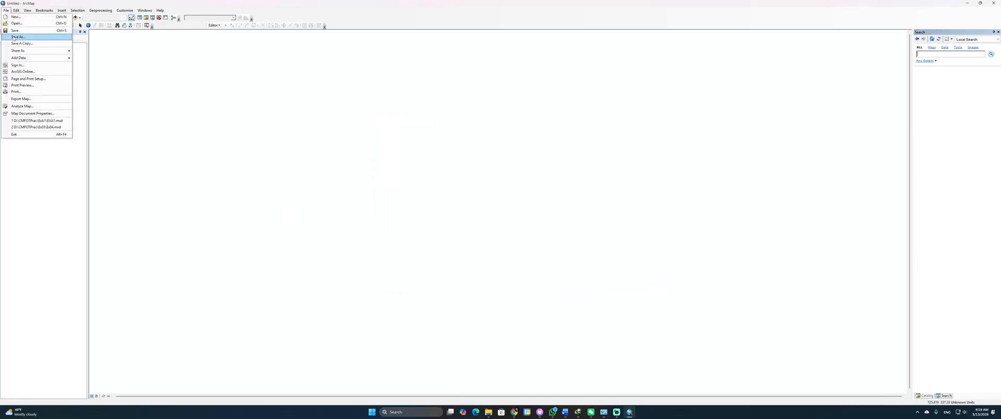
{"action": "left_click", "coordinate": [19, 36]}
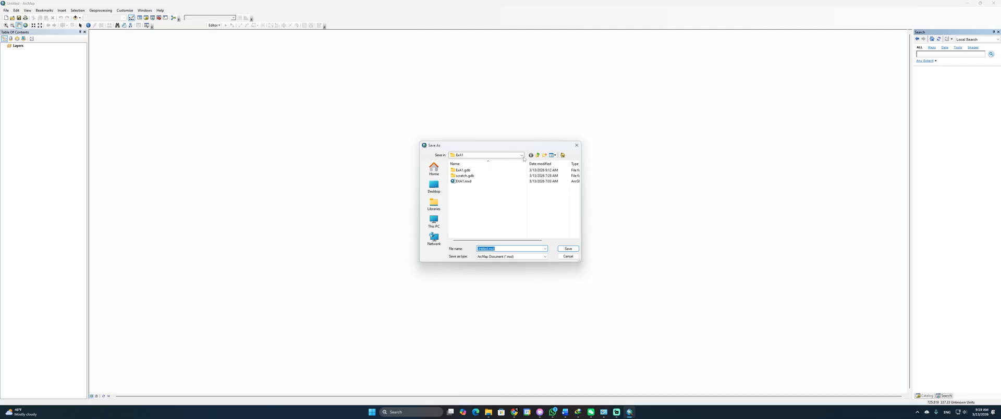
{"action": "left_click", "coordinate": [538, 156]}
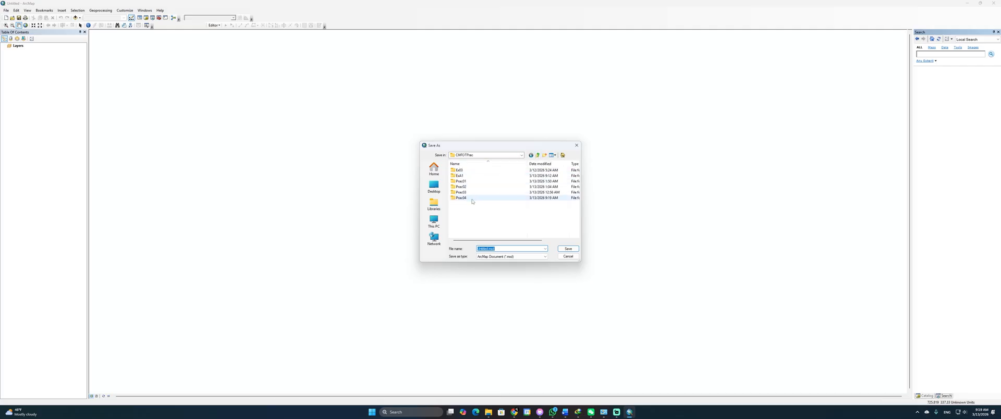
{"action": "double_click", "coordinate": [502, 248]}
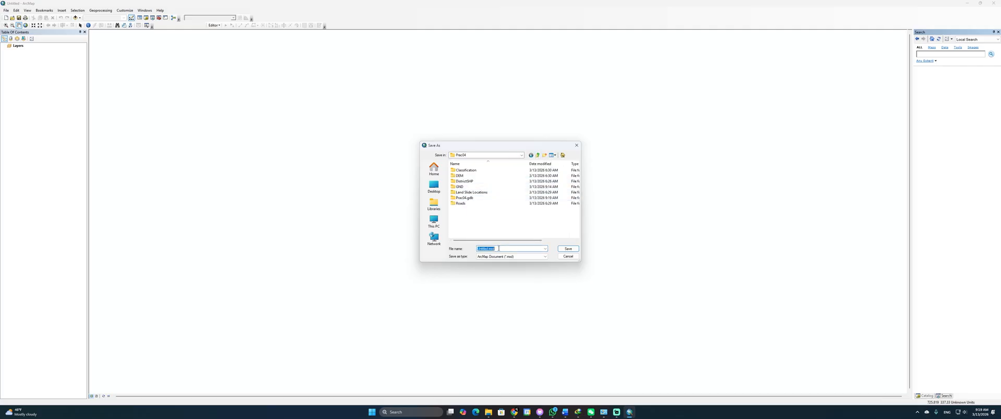
{"action": "type", "text": "Prac04"}
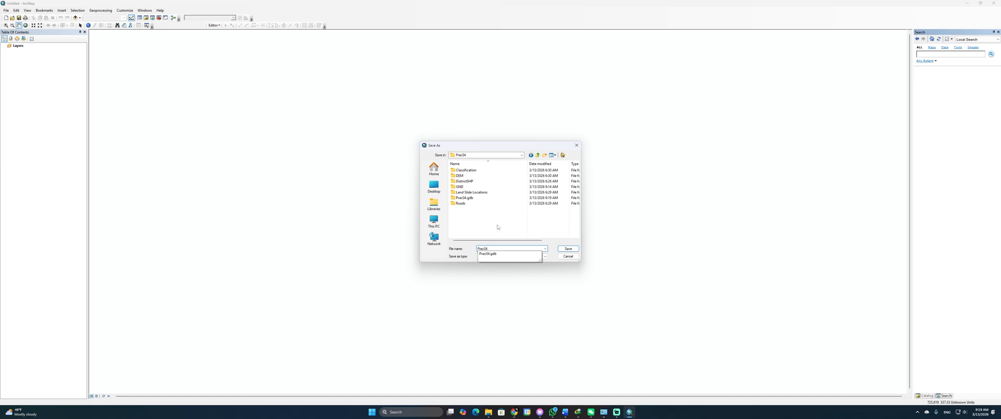
{"action": "key", "text": "Return"}
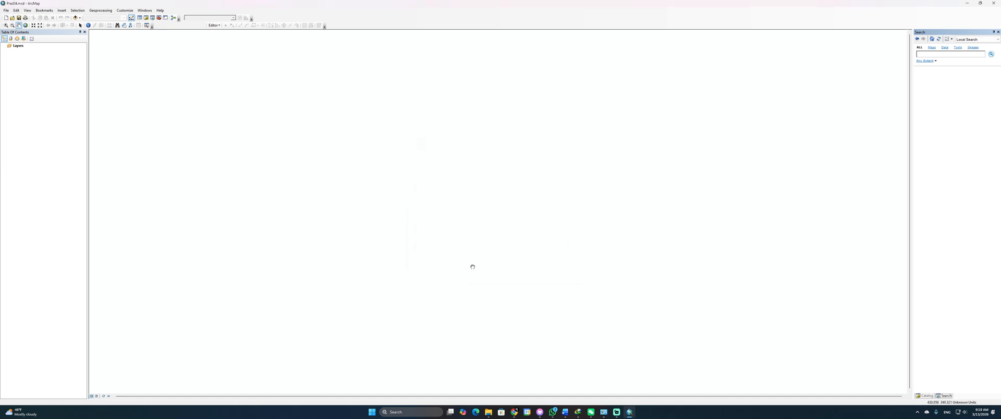
{"action": "key", "text": "alt+Tab"}
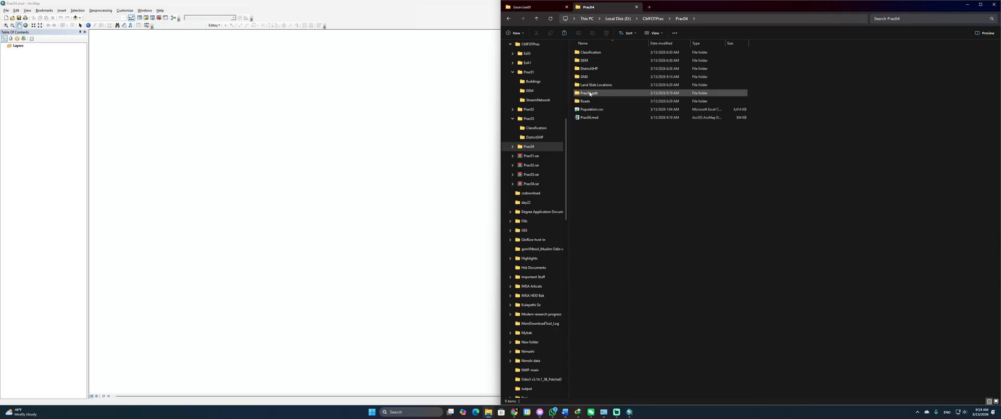
{"action": "double_click", "coordinate": [598, 120]}
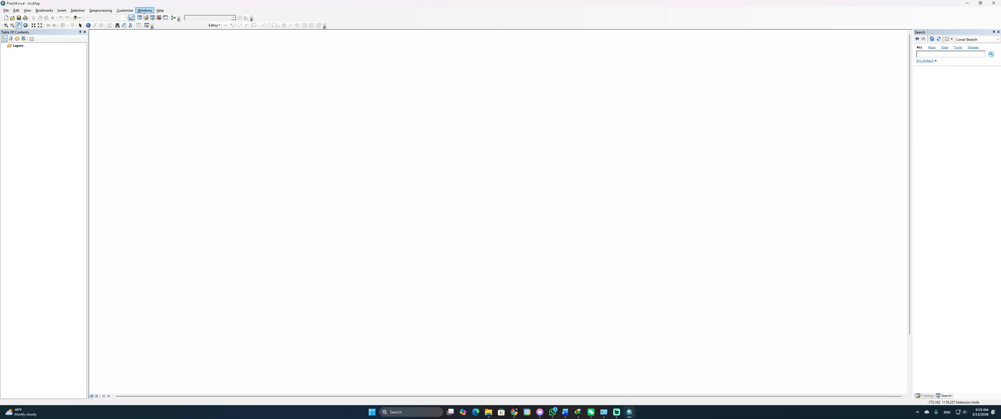
Step: Show the Catalog window, collapse and re-expand the Home - CMFOTPrac\Prac04 folder, and refresh its contents
{"action": "left_click", "coordinate": [144, 11]}
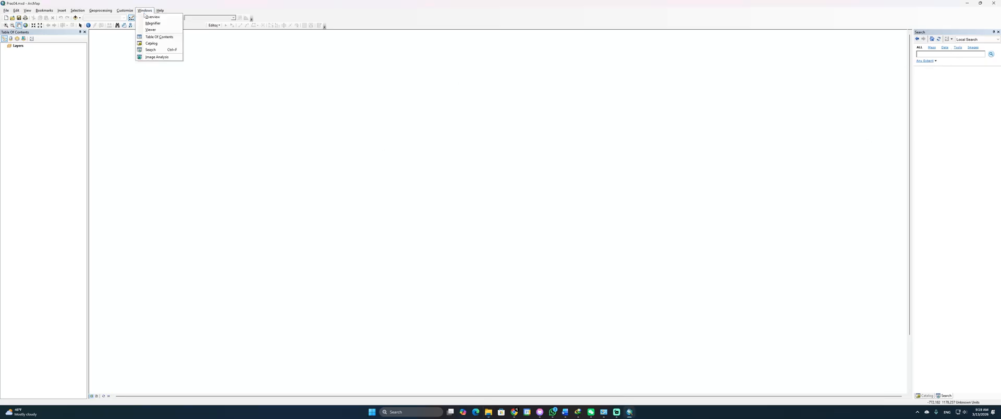
{"action": "left_click", "coordinate": [154, 44]}
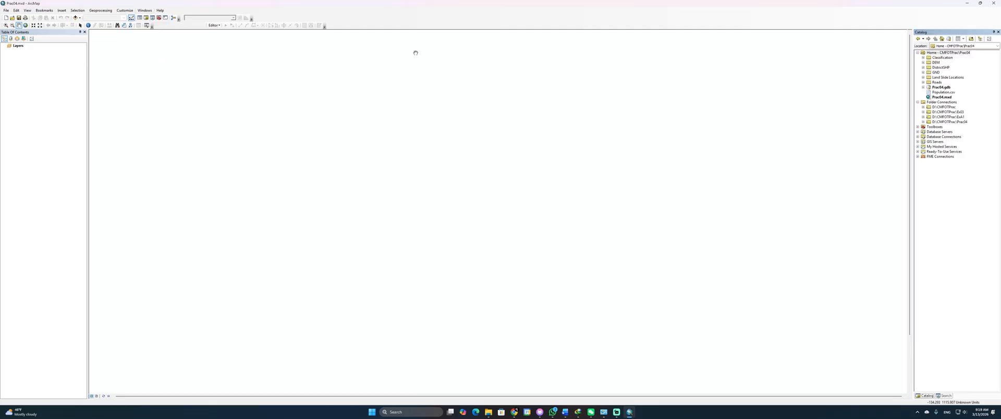
{"action": "left_click", "coordinate": [917, 53]}
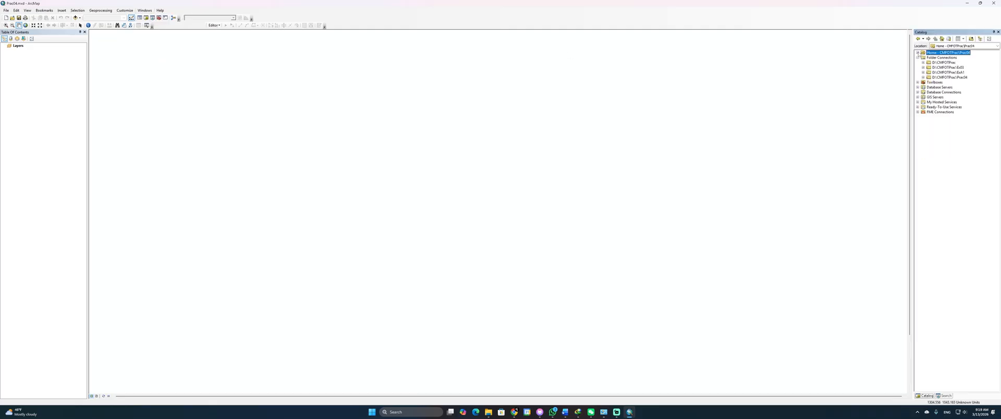
{"action": "left_click", "coordinate": [918, 53]}
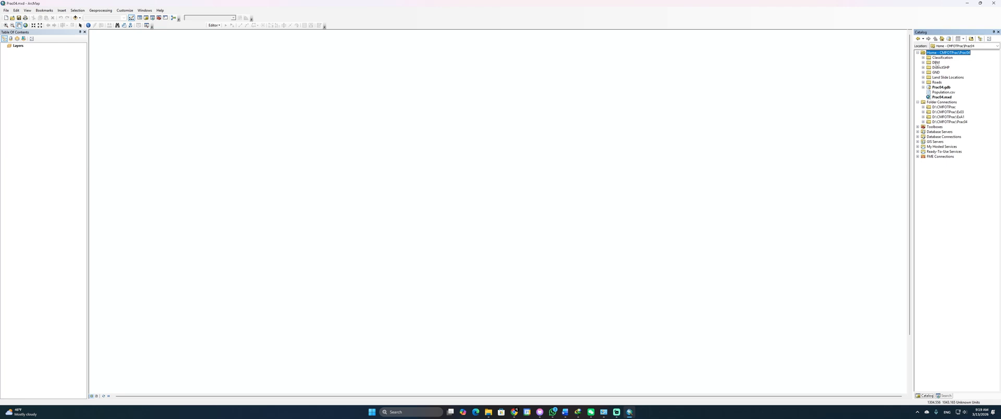
{"action": "right_click", "coordinate": [932, 55]}
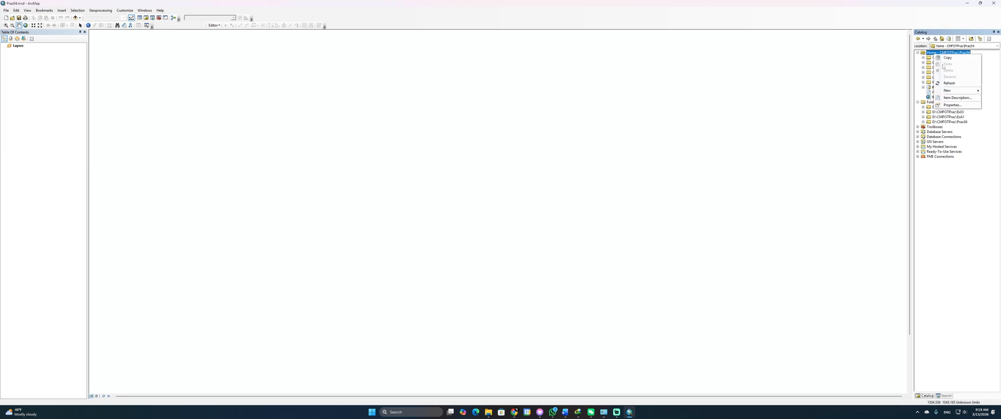
{"action": "left_click", "coordinate": [946, 83]}
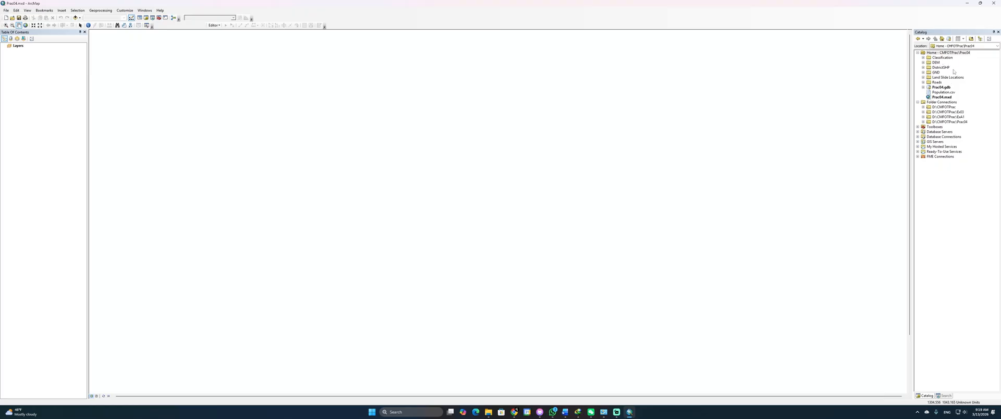
Step: Switch to the practical's Word document to read the Phase 1 vulnerability index instructions, and return to ArcMap
{"action": "key", "text": "alt+Tab"}
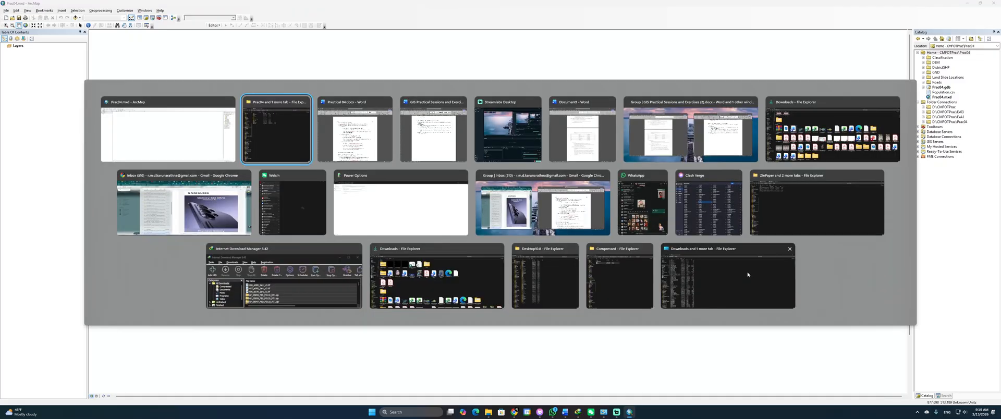
{"action": "key", "text": "alt+Tab"}
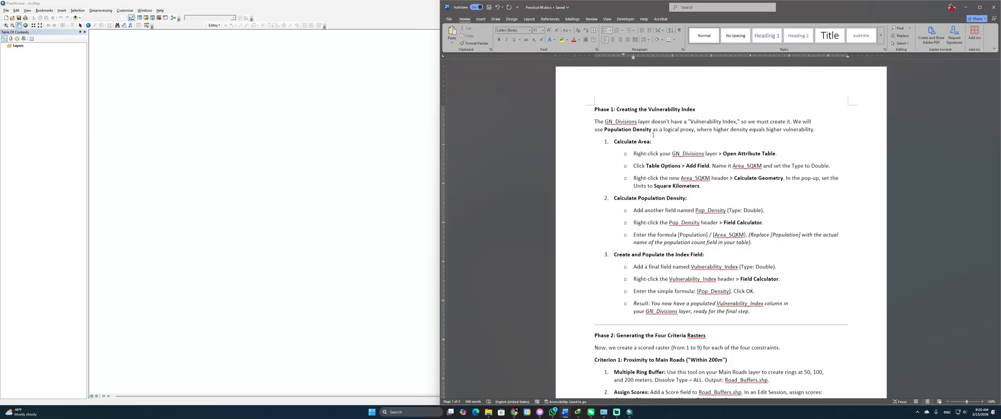
{"action": "key", "text": "alt+Tab"}
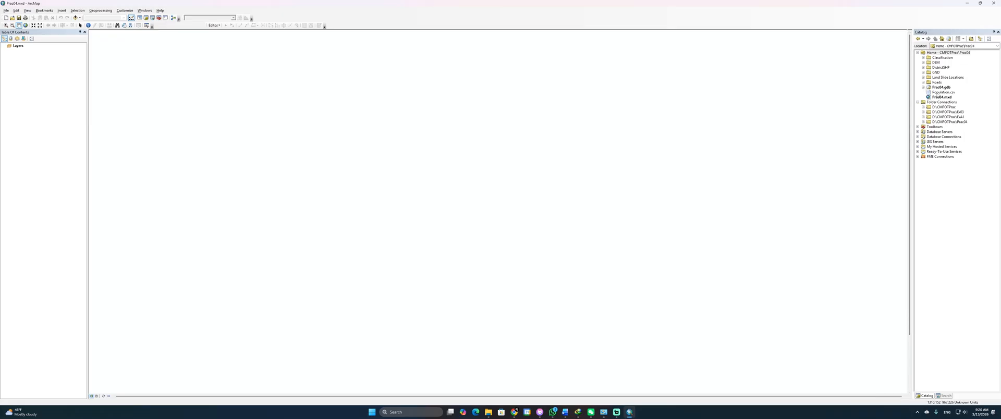
Step: Add Population.csv and the Grama Niladhari shapefile from the GND folder to the map, with the layers listed by source
{"action": "left_click_drag", "start_coordinate": [942, 92], "coordinate": [615, 152]}
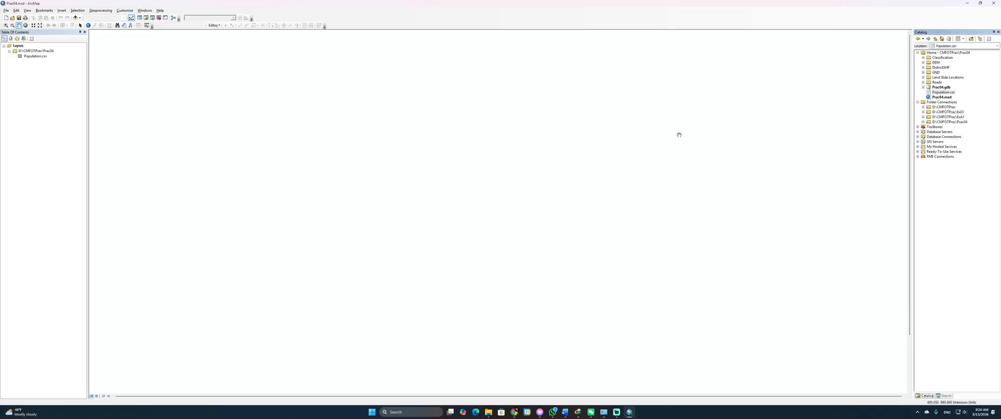
{"action": "left_click", "coordinate": [10, 38]}
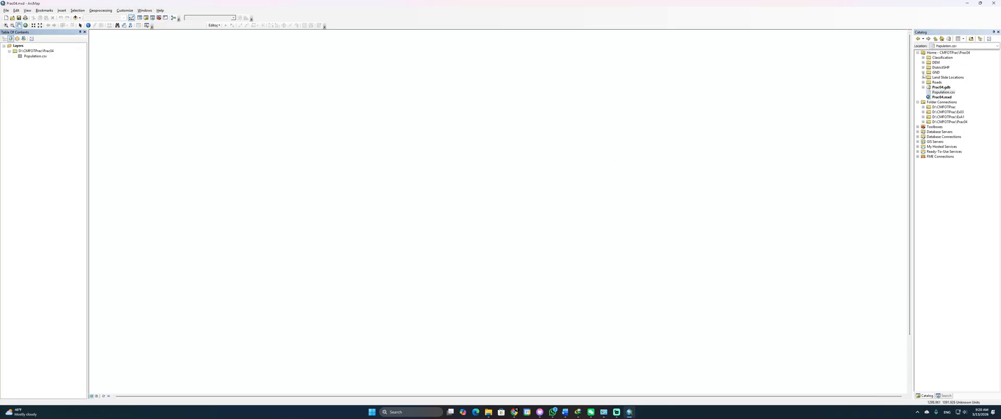
{"action": "left_click", "coordinate": [923, 73]}
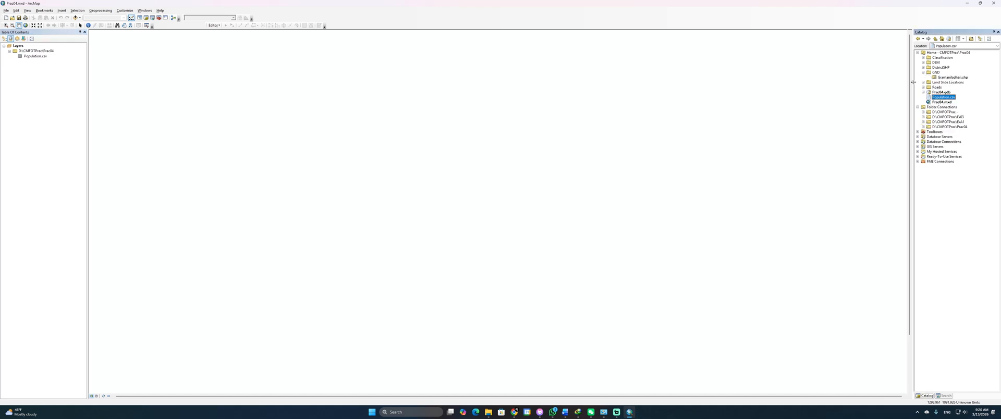
{"action": "mouse_move", "coordinate": [951, 77]}
{"action": "left_mouse_down"}
{"action": "mouse_move", "coordinate": [520, 181]}
{"action": "mouse_move", "coordinate": [511, 161]}
{"action": "left_mouse_up"}
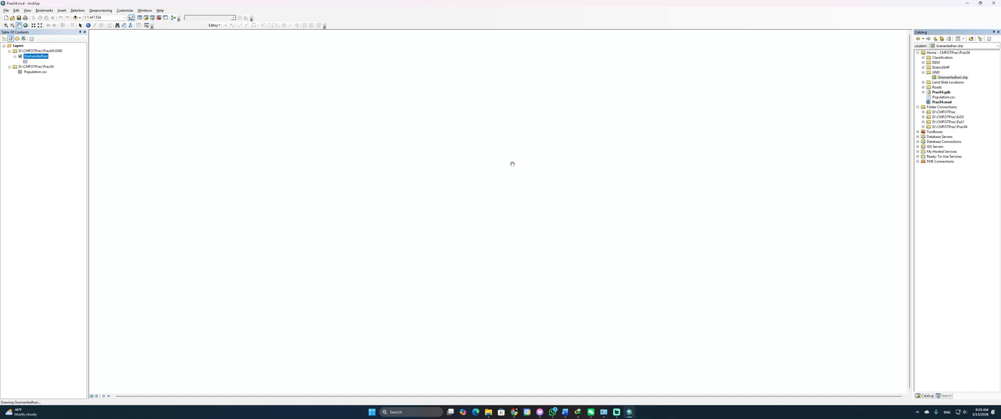
Step: Display the Population.csv table as XY points using the x and y fields and the GCS_WGS_1984 coordinate system
{"action": "left_click", "coordinate": [35, 72]}
{"action": "right_click", "coordinate": [37, 72]}
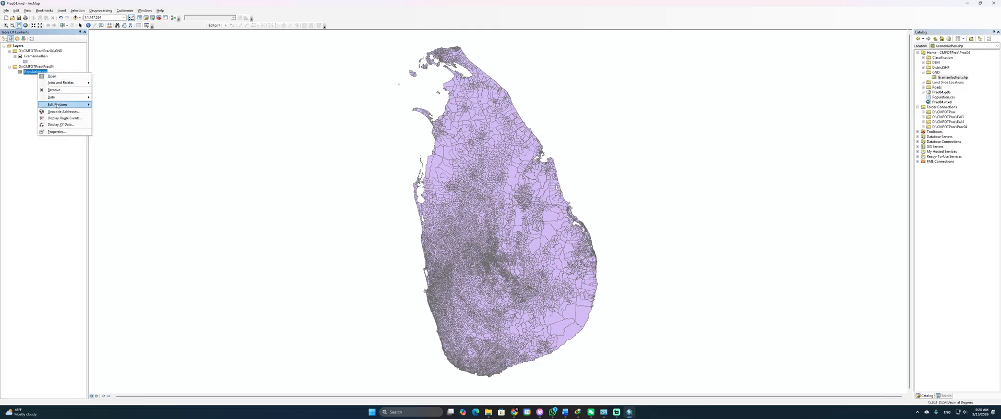
{"action": "left_click", "coordinate": [59, 125]}
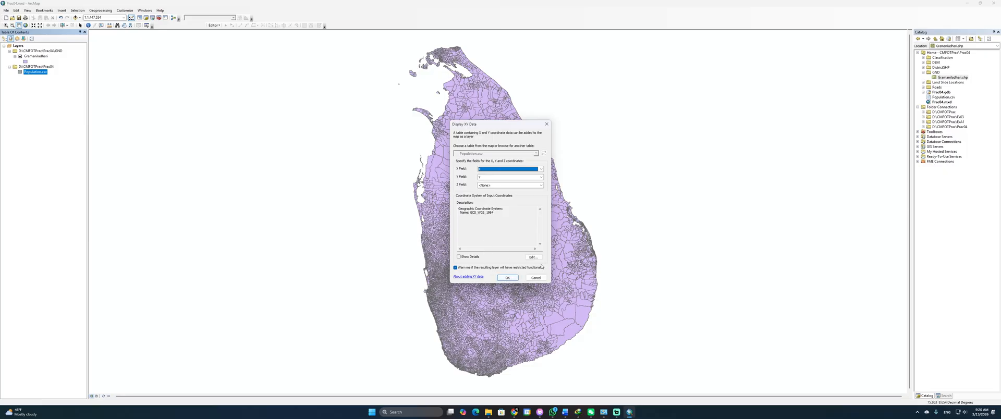
{"action": "left_click", "coordinate": [512, 278]}
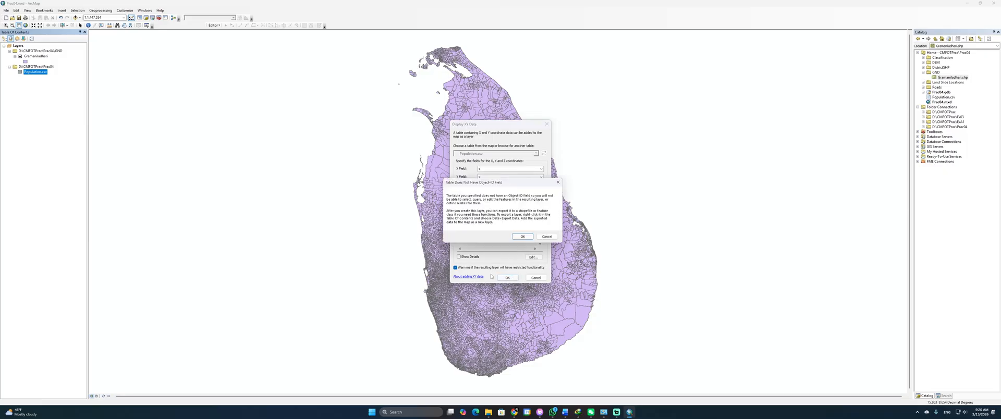
{"action": "left_click", "coordinate": [521, 237]}
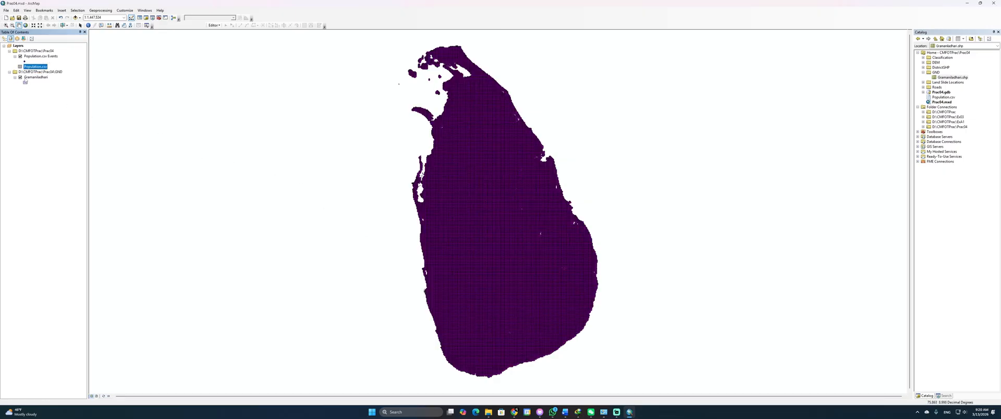
Step: Open the Grama Niladhari layer's attribute table and look through its records for the district name field
{"action": "right_click", "coordinate": [39, 77]}
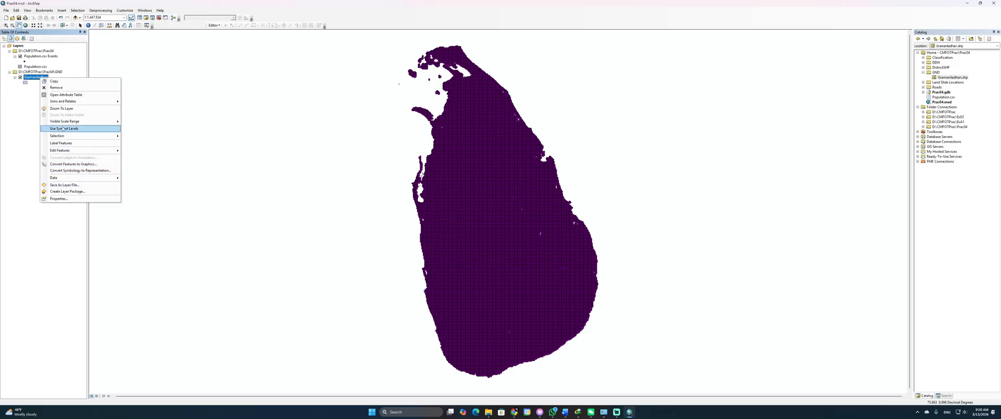
{"action": "left_click", "coordinate": [62, 96]}
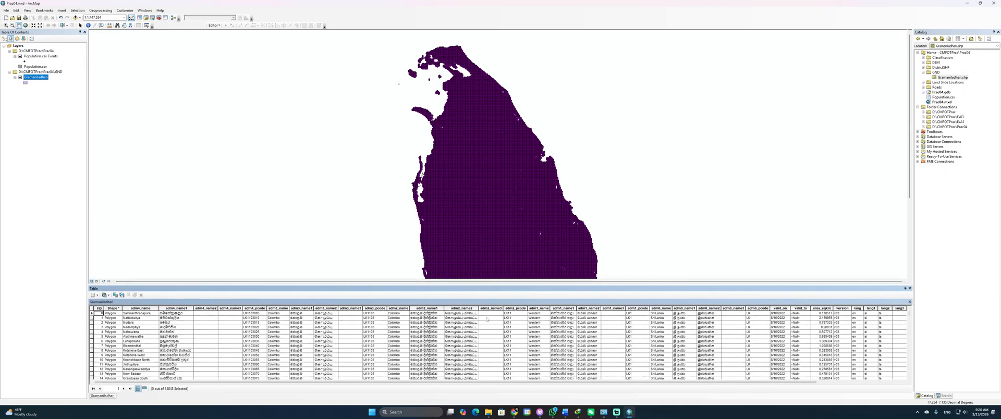
{"action": "scroll", "coordinate": [500, 344], "scroll_direction": "down", "scroll_amount": 6}
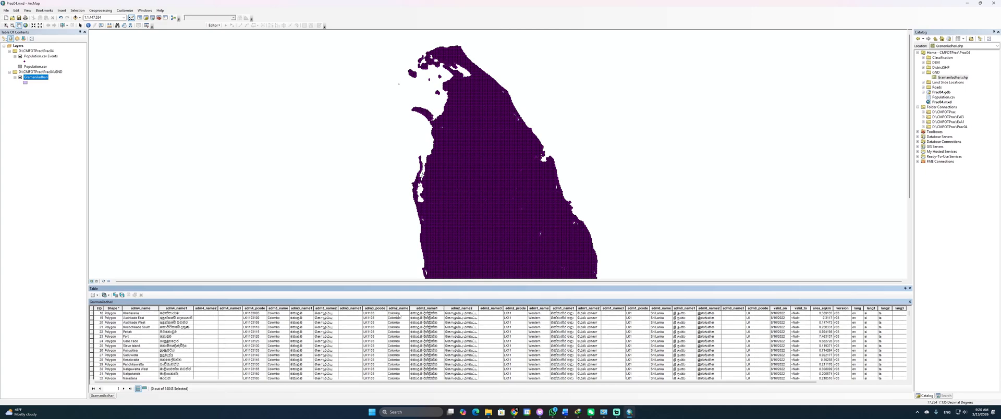
{"action": "scroll", "coordinate": [399, 330], "scroll_direction": "down", "scroll_amount": 15}
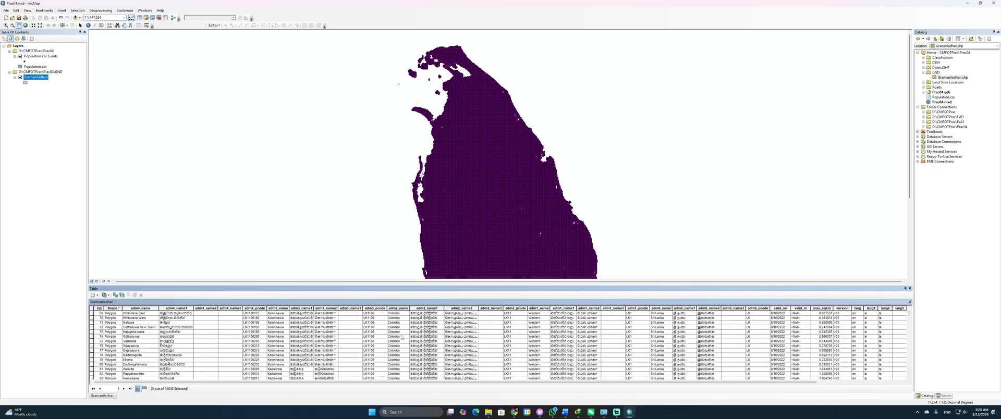
{"action": "scroll", "coordinate": [230, 320], "scroll_direction": "up", "scroll_amount": 11}
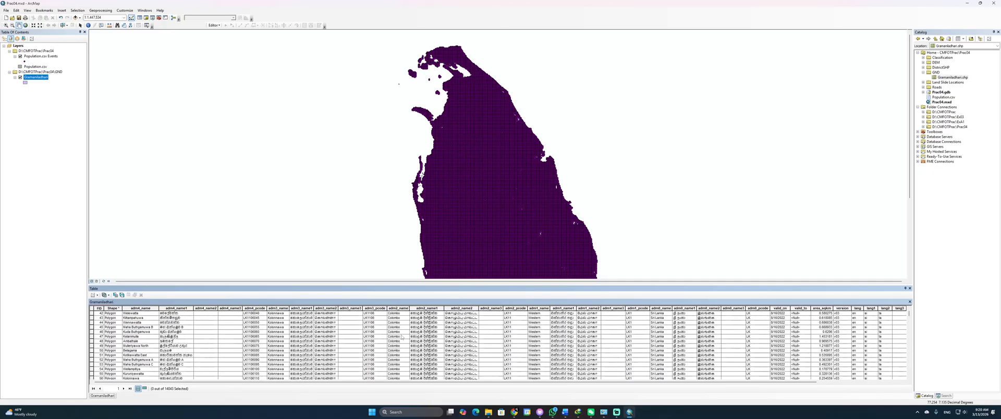
Step: Select the Grama Niladhari records by attributes with the expression "adm2_name" = 'Ratnapura'
{"action": "left_click", "coordinate": [115, 295]}
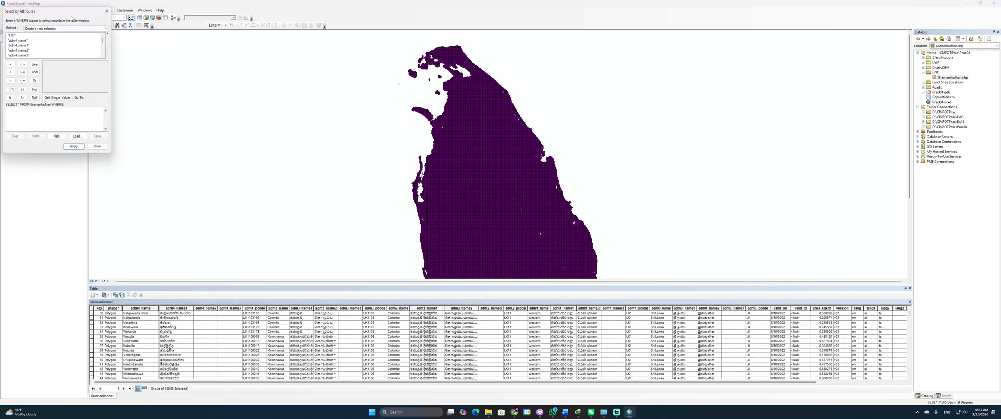
{"action": "left_click_drag", "start_coordinate": [71, 17], "coordinate": [277, 61]}
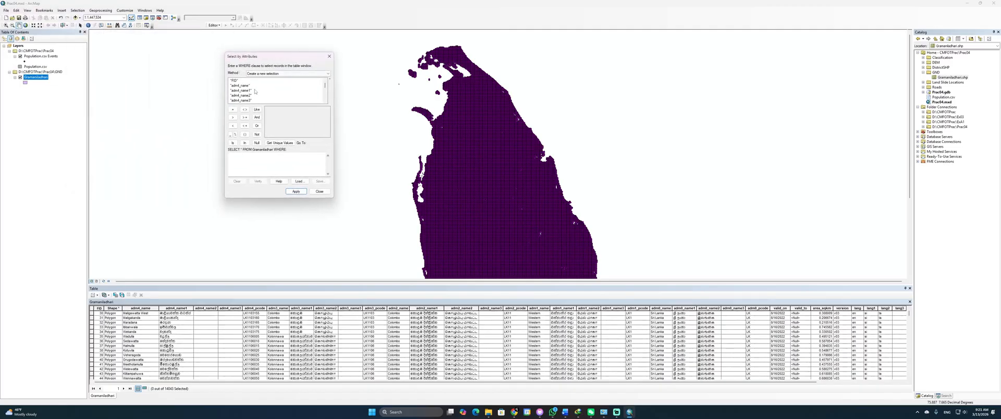
{"action": "scroll", "coordinate": [252, 93], "scroll_direction": "down", "scroll_amount": 3}
{"action": "double_click", "coordinate": [240, 91]}
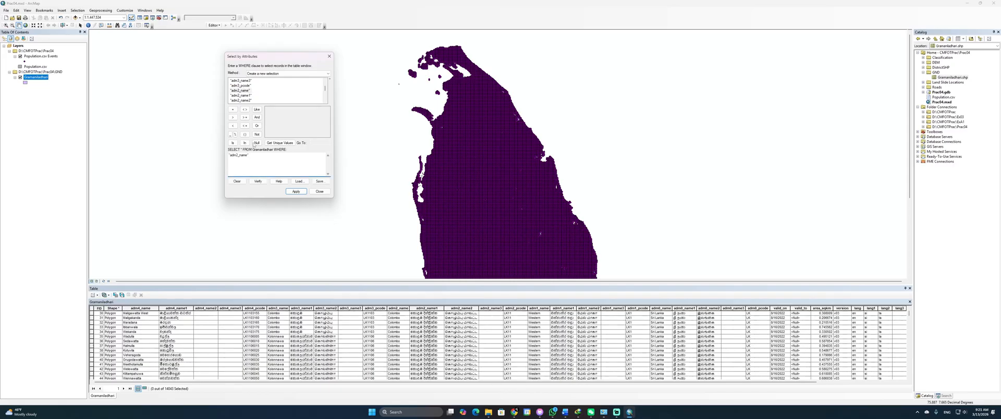
{"action": "left_click", "coordinate": [232, 109]}
{"action": "left_click", "coordinate": [286, 143]}
{"action": "scroll", "coordinate": [282, 127], "scroll_direction": "down", "scroll_amount": 5}
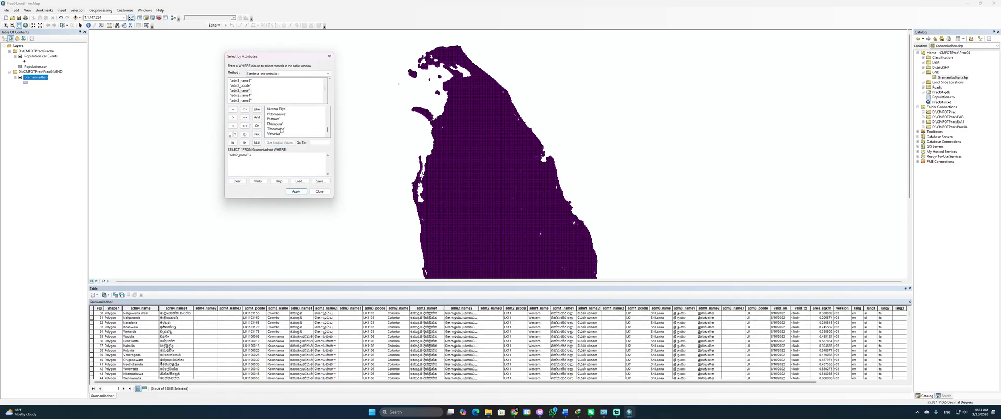
{"action": "left_click", "coordinate": [277, 124]}
{"action": "double_click", "coordinate": [278, 125]}
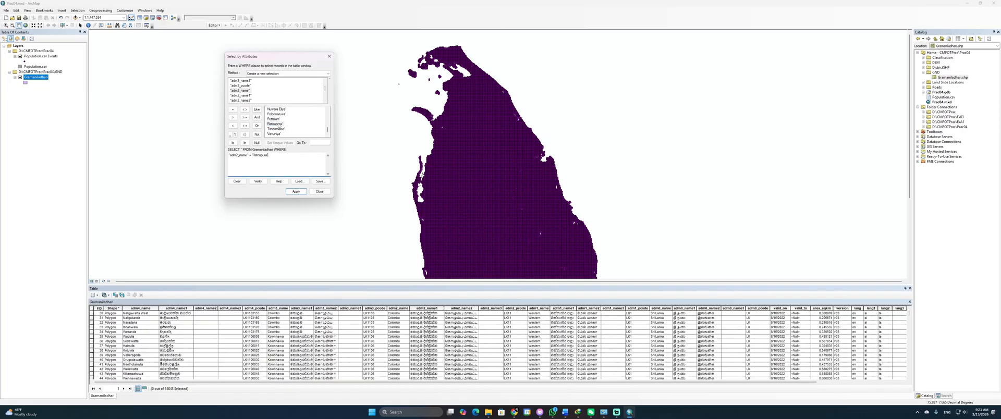
{"action": "left_click", "coordinate": [295, 191]}
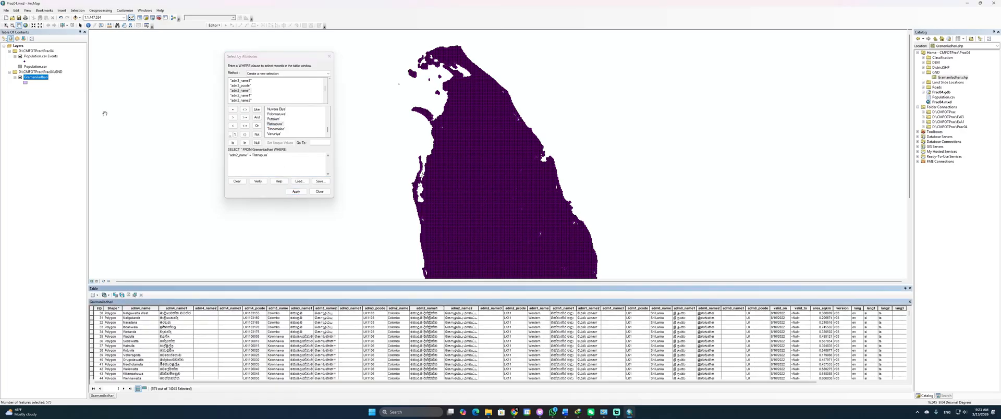
Step: Hide the Population.csv Events layer to check the selected Ratnapura divisions on the map, reapply the selection query, and close its dialog
{"action": "left_click", "coordinate": [20, 55]}
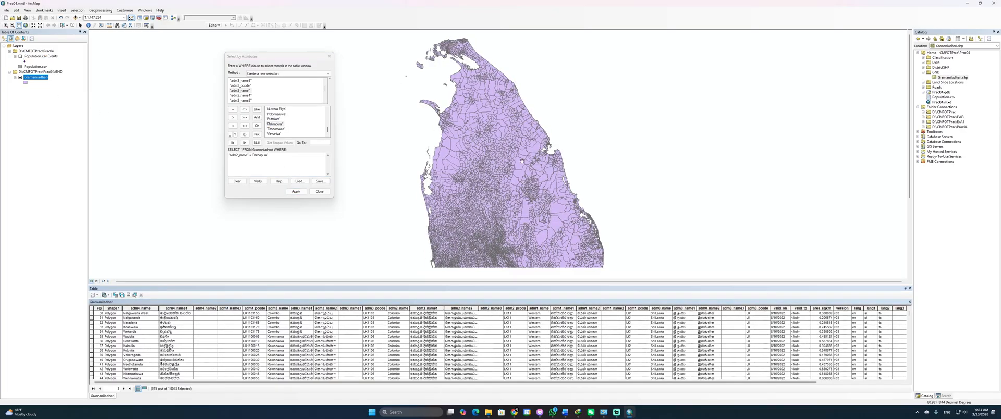
{"action": "left_click_drag", "start_coordinate": [446, 232], "coordinate": [425, 185]}
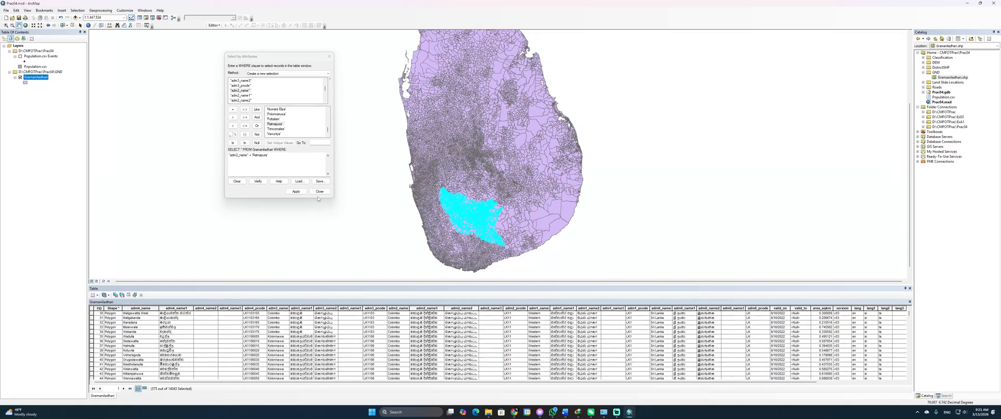
{"action": "left_click", "coordinate": [295, 192]}
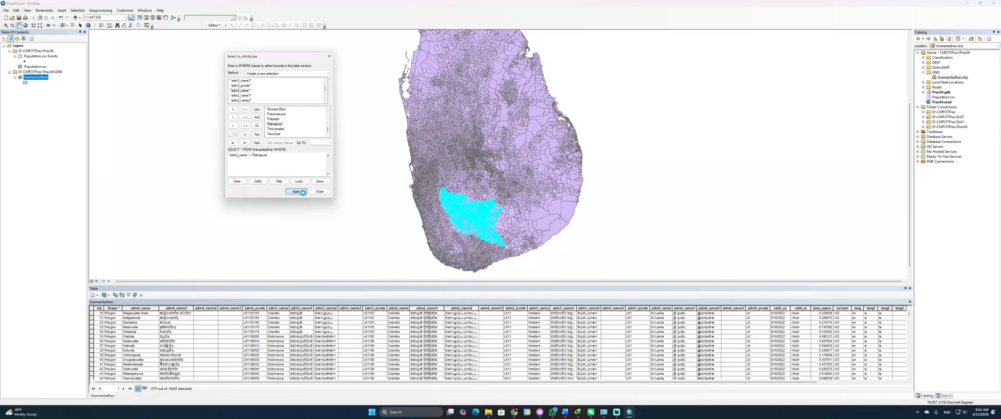
{"action": "left_click", "coordinate": [319, 191]}
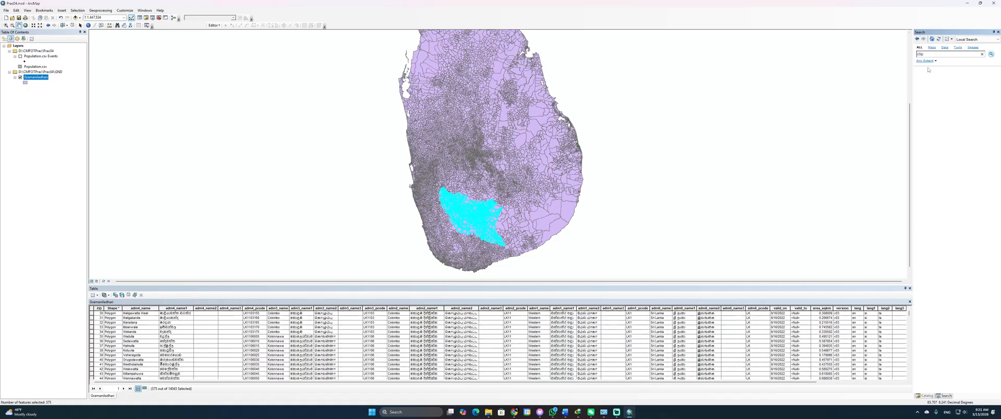
Step: Find the Clip (Analysis) tool and set the Grama Niladhari layer as both its input features and clip features
{"action": "key", "text": "Return"}
{"action": "left_click", "coordinate": [933, 92]}
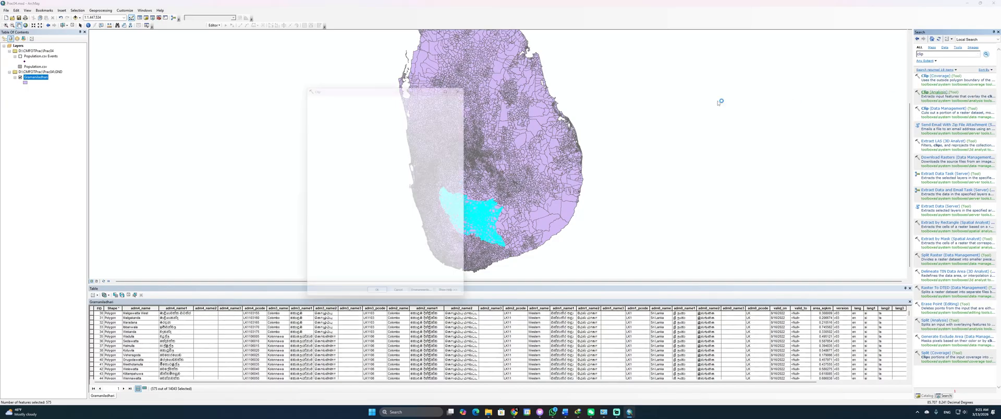
{"action": "left_click", "coordinate": [450, 101]}
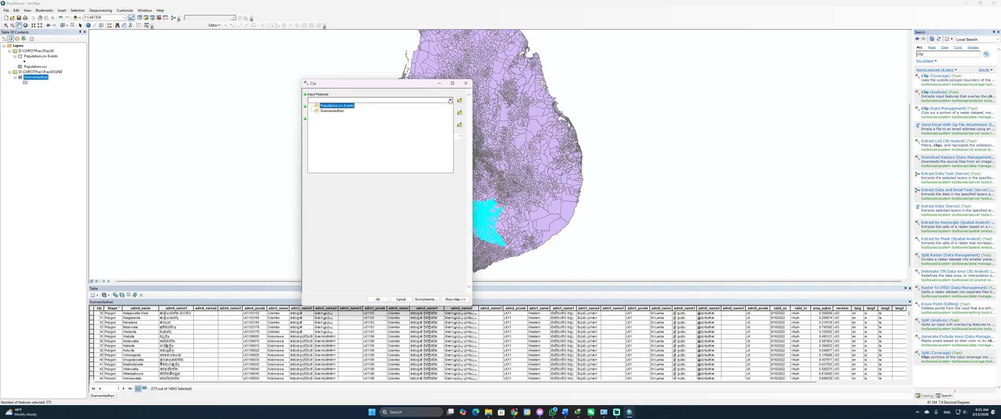
{"action": "left_click", "coordinate": [343, 115]}
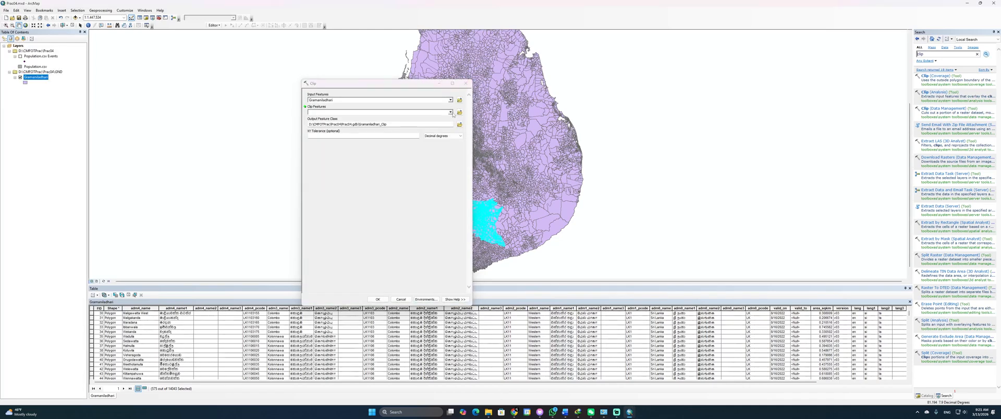
{"action": "left_click", "coordinate": [449, 112]}
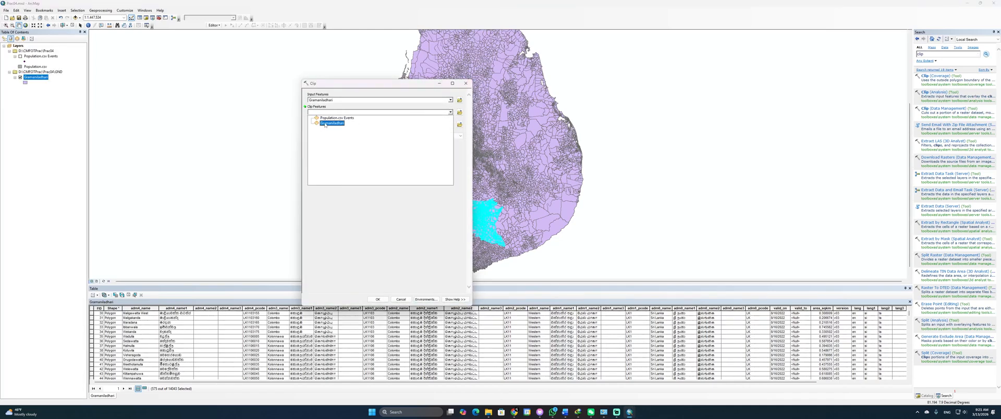
{"action": "left_click", "coordinate": [325, 124]}
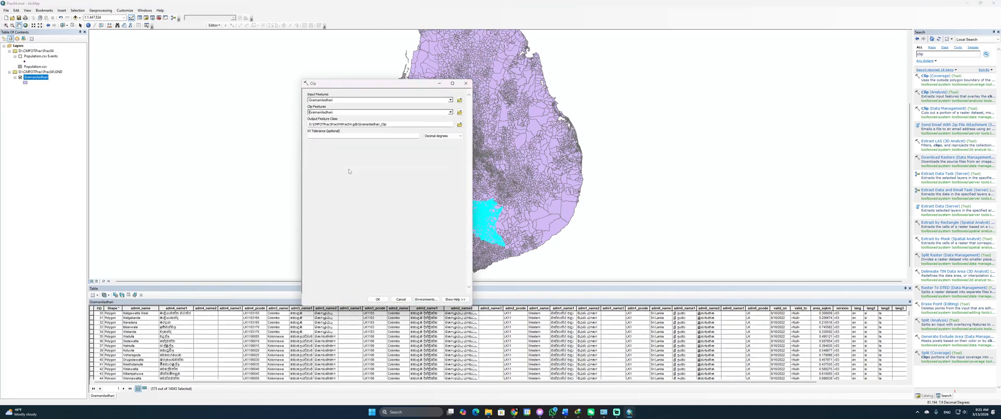
Step: Name the clip output feature class RathnapuraGND in the project geodatabase and run the Clip tool
{"action": "left_click", "coordinate": [390, 124]}
{"action": "left_click_drag", "start_coordinate": [389, 124], "coordinate": [366, 124]}
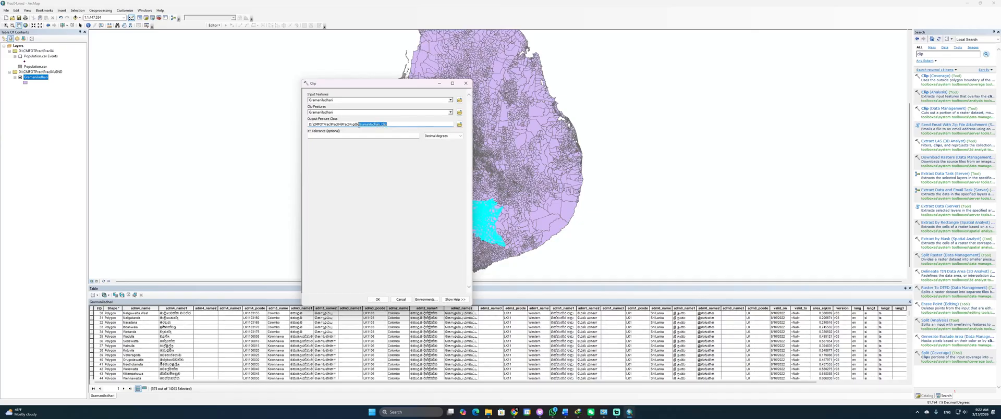
{"action": "type", "text": "RathnapuraGND"}
{"action": "left_click", "coordinate": [381, 301]}
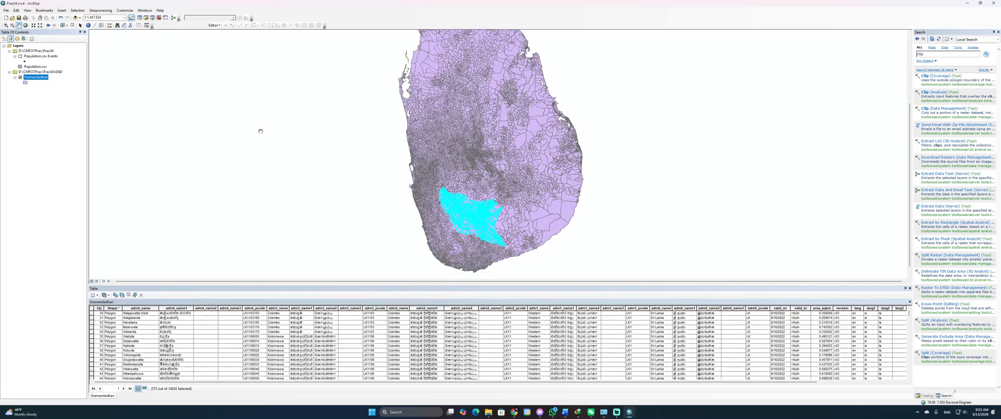
Step: List the layers by drawing order and remove the original Grama Niladhari layer from the map
{"action": "left_click", "coordinate": [4, 39]}
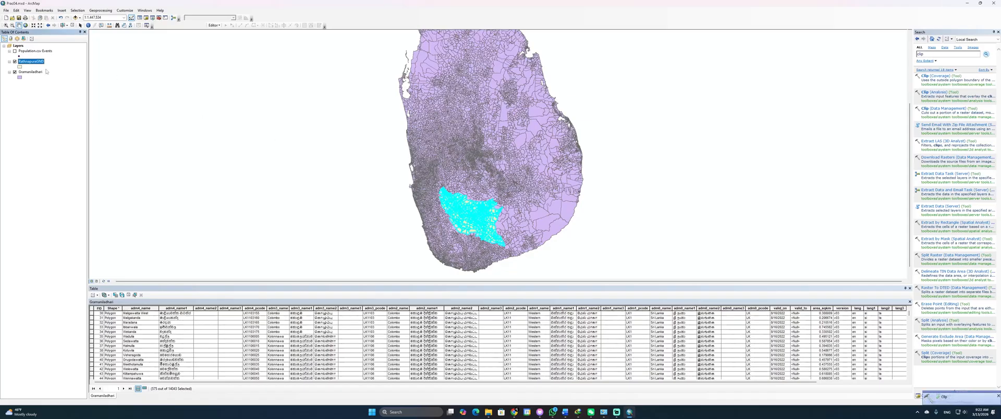
{"action": "left_click", "coordinate": [29, 72]}
{"action": "right_click", "coordinate": [29, 72]}
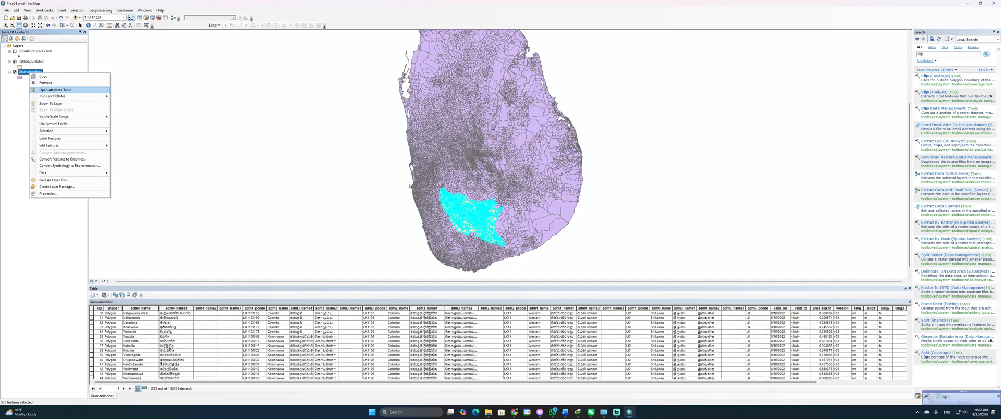
{"action": "left_click", "coordinate": [54, 80]}
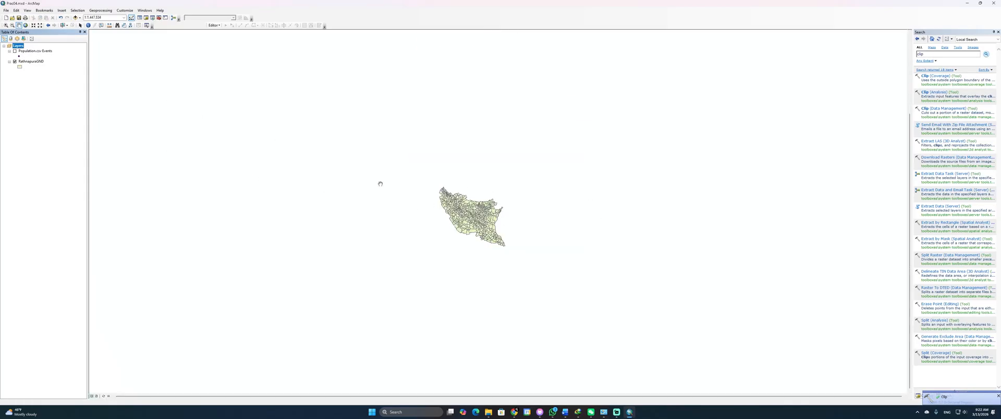
Step: Show the Population.csv Events layer and place RathnapuraGND above it in the drawing order
{"action": "left_click", "coordinate": [15, 51]}
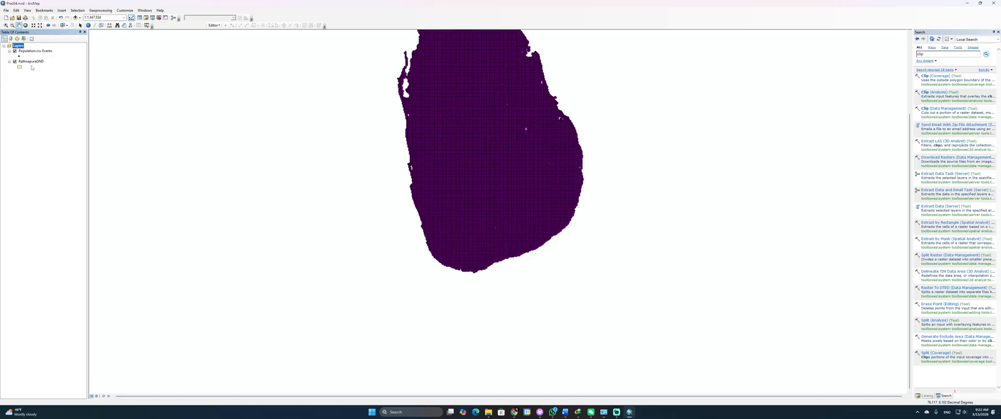
{"action": "left_click_drag", "start_coordinate": [32, 63], "coordinate": [31, 48]}
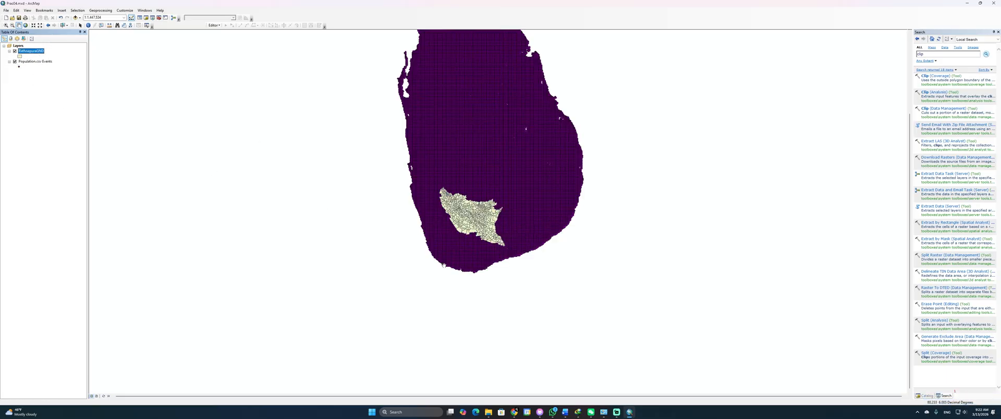
{"action": "scroll", "coordinate": [487, 230], "scroll_direction": "down", "scroll_amount": 3}
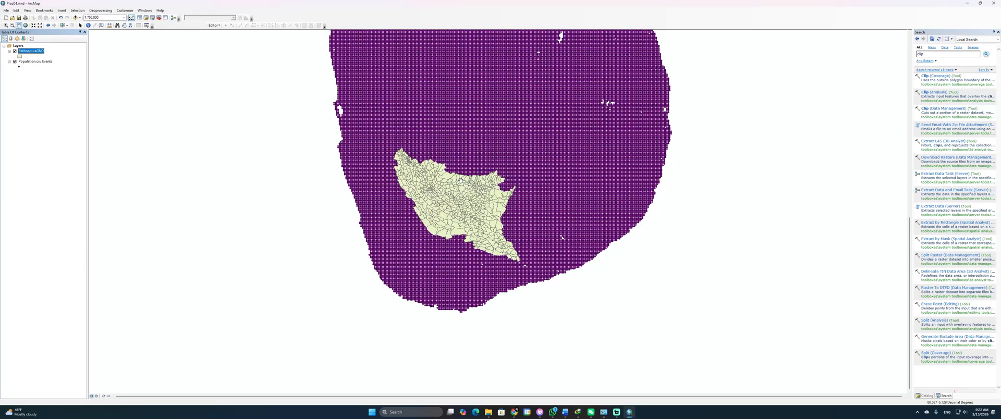
Step: Search the geoprocessing tools for "spatial join"
{"action": "left_click", "coordinate": [933, 53]}
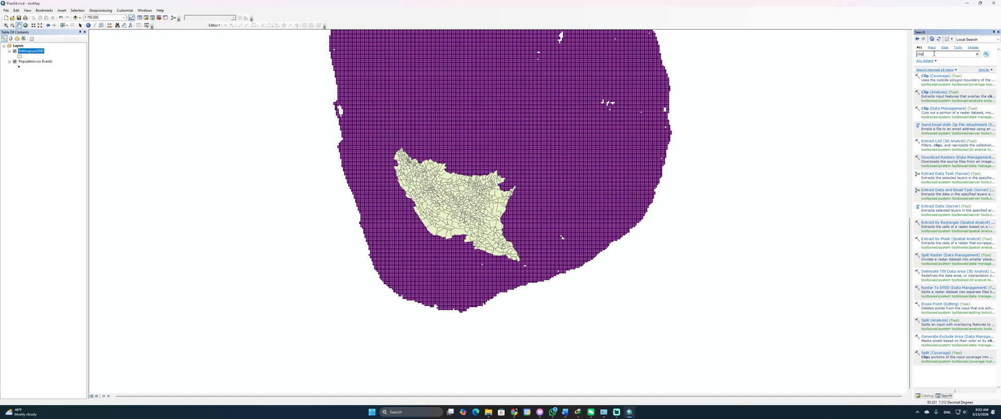
{"action": "type", "text": "spatila join"}
{"action": "key", "text": "Return"}
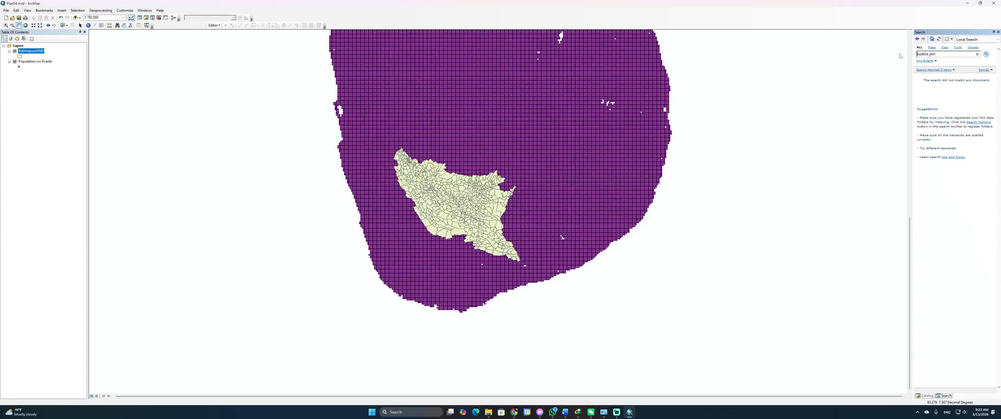
{"action": "left_click_drag", "start_coordinate": [940, 55], "coordinate": [902, 52]}
{"action": "type", "text": "spa"}
{"action": "key", "text": "Return"}
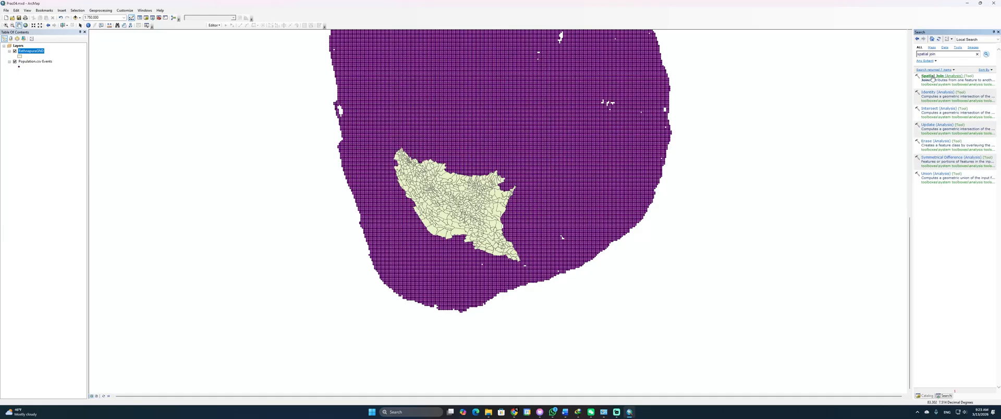
Step: Set up a Spatial Join with RathnapuraGND as target, Population.csv Events as join features and RathnapuraGND_Pop as the output name
{"action": "left_click", "coordinate": [932, 77]}
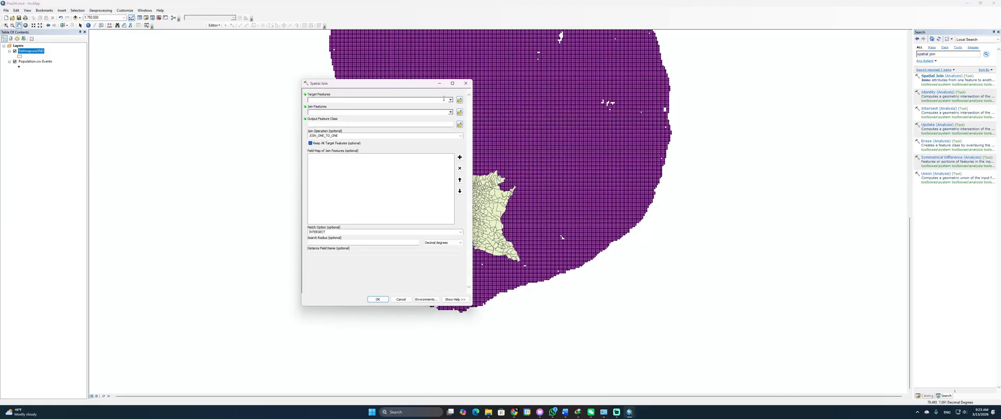
{"action": "left_click", "coordinate": [450, 100]}
{"action": "left_click", "coordinate": [352, 107]}
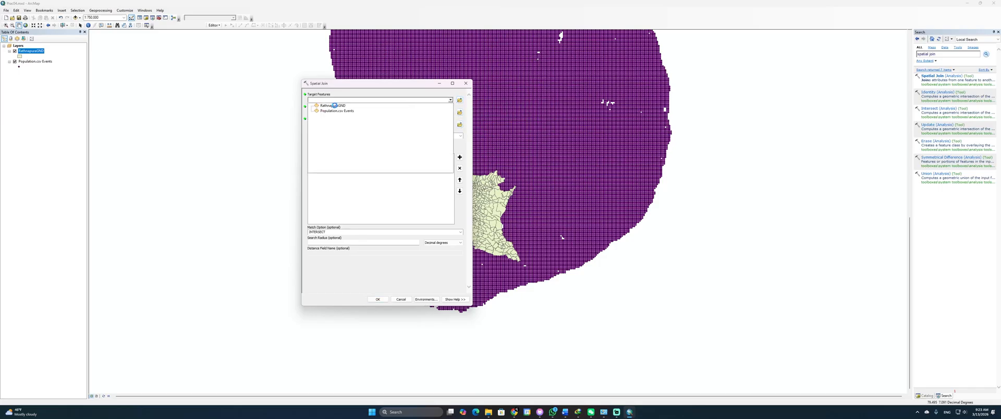
{"action": "left_click", "coordinate": [450, 112]}
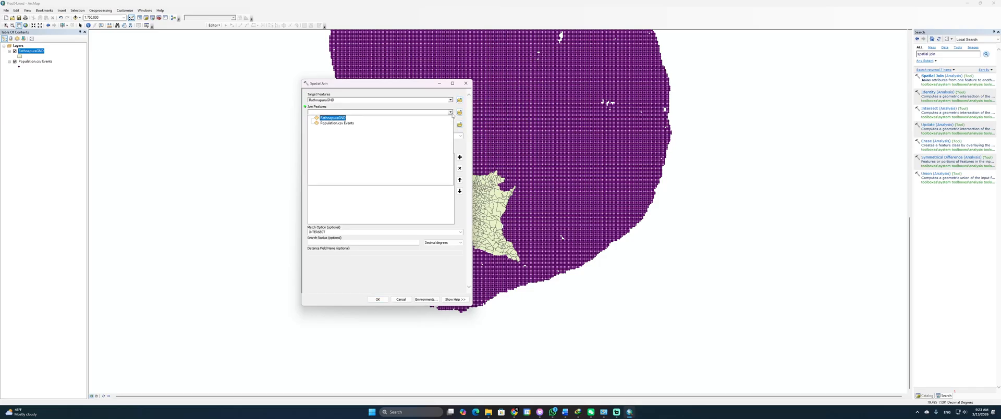
{"action": "left_click", "coordinate": [339, 123]}
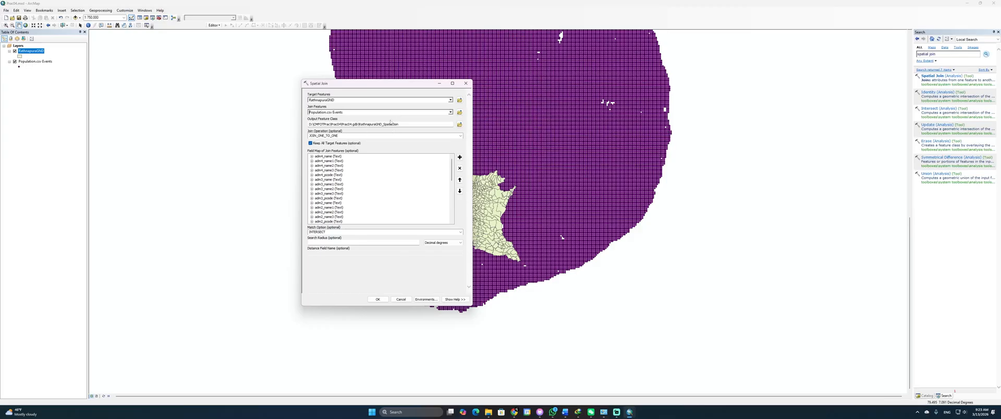
{"action": "left_click_drag", "start_coordinate": [403, 125], "coordinate": [395, 124]}
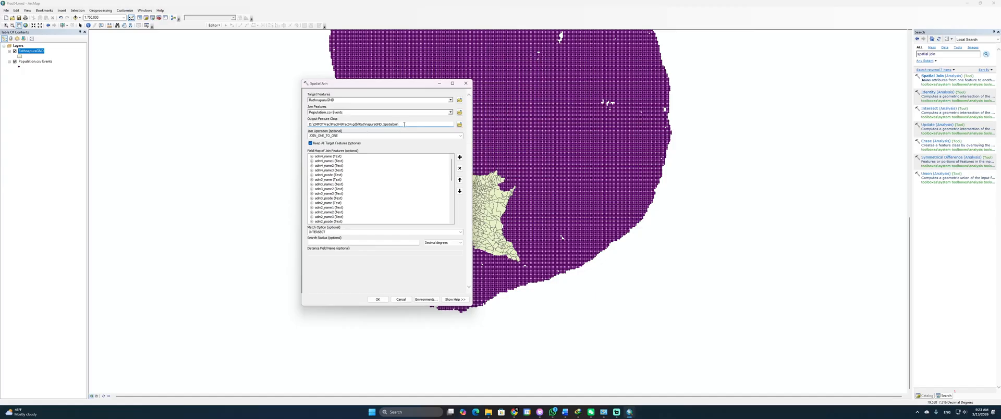
{"action": "left_click_drag", "start_coordinate": [403, 124], "coordinate": [383, 124]}
{"action": "type", "text": "Po"}
Step: Keep the join operation as JOIN_ONE_TO_ONE and set the Population field's merge rule to Sum
{"action": "left_click", "coordinate": [461, 136]}
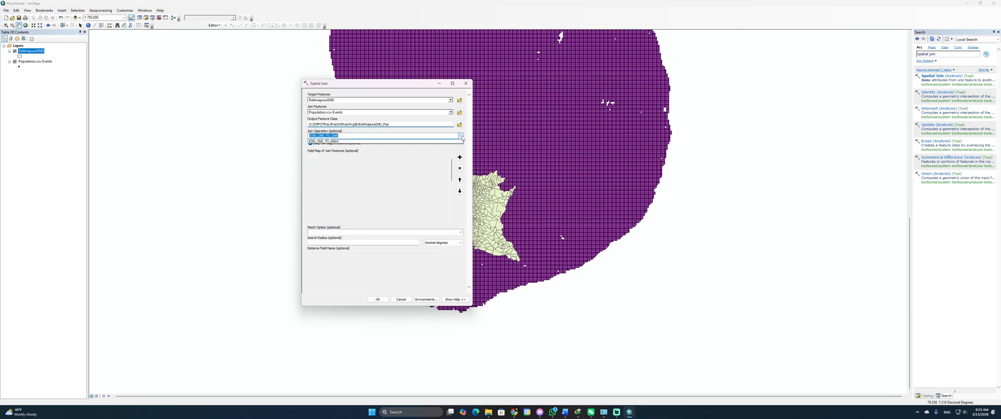
{"action": "left_click", "coordinate": [386, 141]}
{"action": "scroll", "coordinate": [354, 190], "scroll_direction": "down", "scroll_amount": 9}
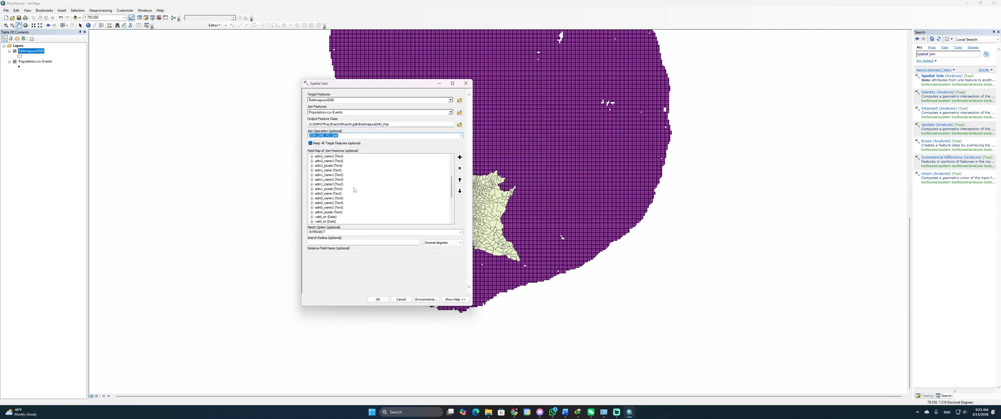
{"action": "left_click", "coordinate": [318, 222]}
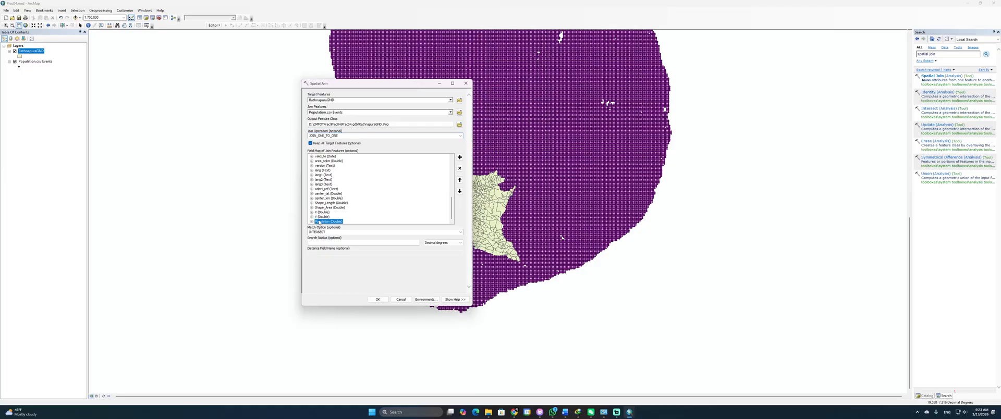
{"action": "right_click", "coordinate": [326, 223]}
{"action": "mouse_move", "coordinate": [357, 238]}
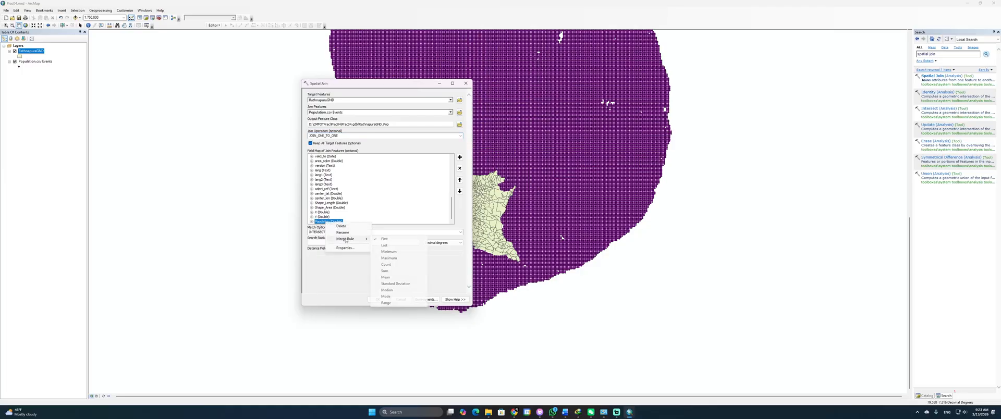
{"action": "left_click", "coordinate": [384, 271]}
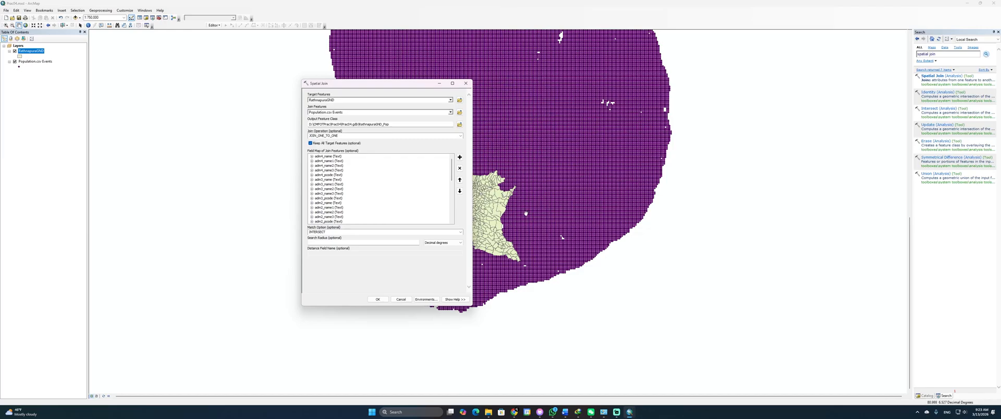
Step: Set the match option to COMPLETELY_CONTAINS and try to run the Spatial Join
{"action": "scroll", "coordinate": [342, 221], "scroll_direction": "down", "scroll_amount": 15}
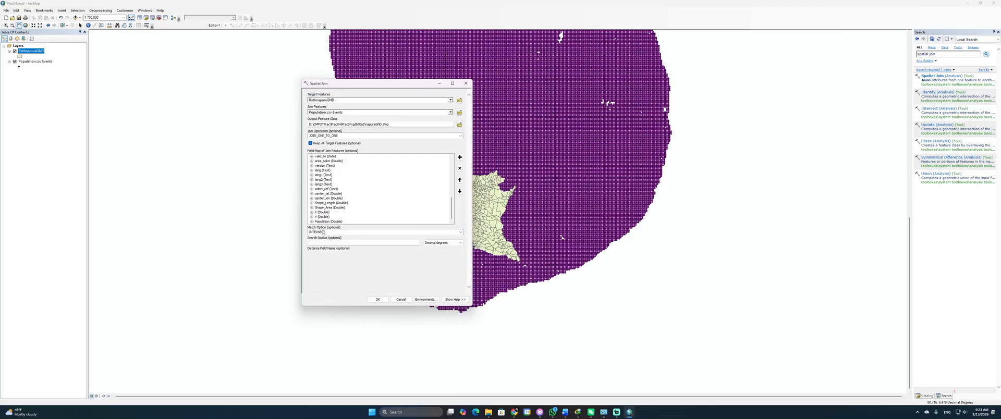
{"action": "left_click", "coordinate": [460, 232]}
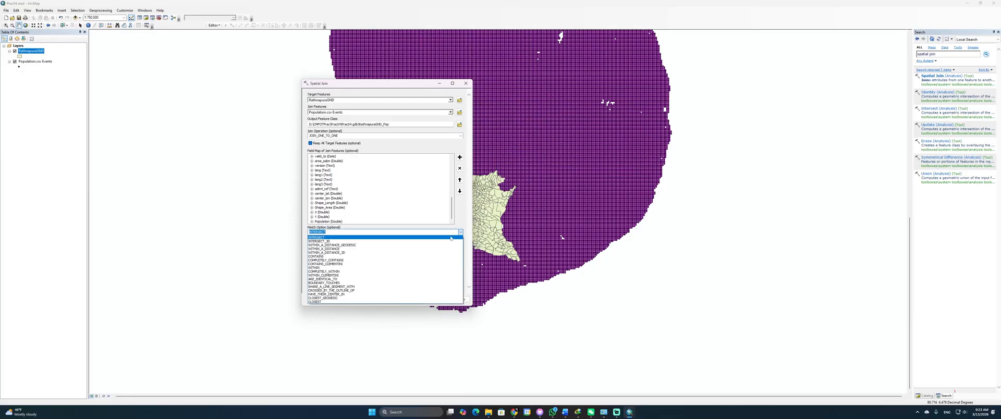
{"action": "left_click", "coordinate": [343, 262]}
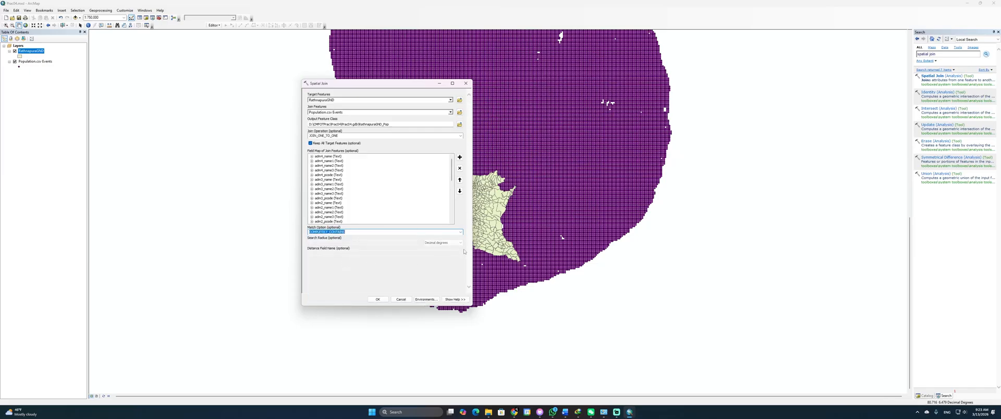
{"action": "left_click", "coordinate": [377, 300]}
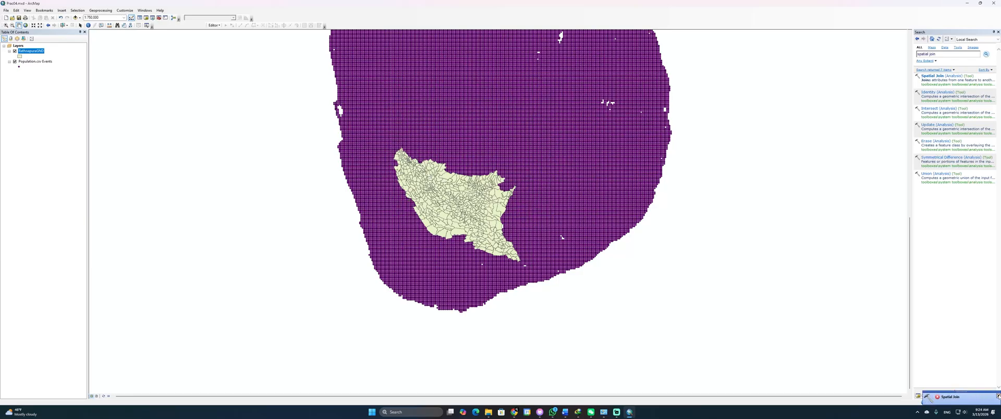
Step: Examine the Spatial Join run's messages in the geoprocessing results, widening the list to read them, and close the results
{"action": "left_click", "coordinate": [997, 396]}
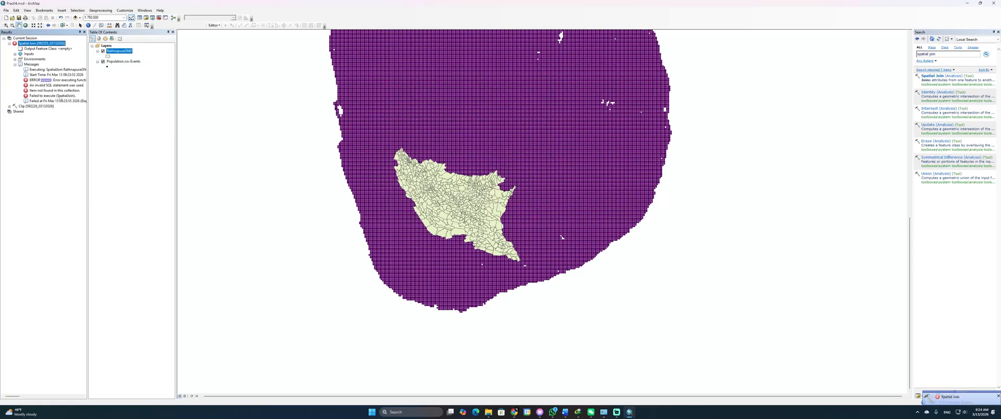
{"action": "left_click_drag", "start_coordinate": [88, 93], "coordinate": [114, 95]}
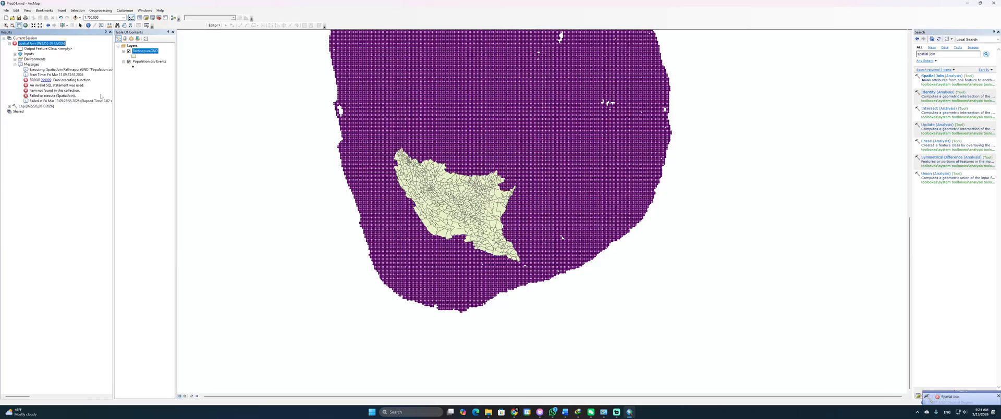
{"action": "left_click", "coordinate": [68, 97]}
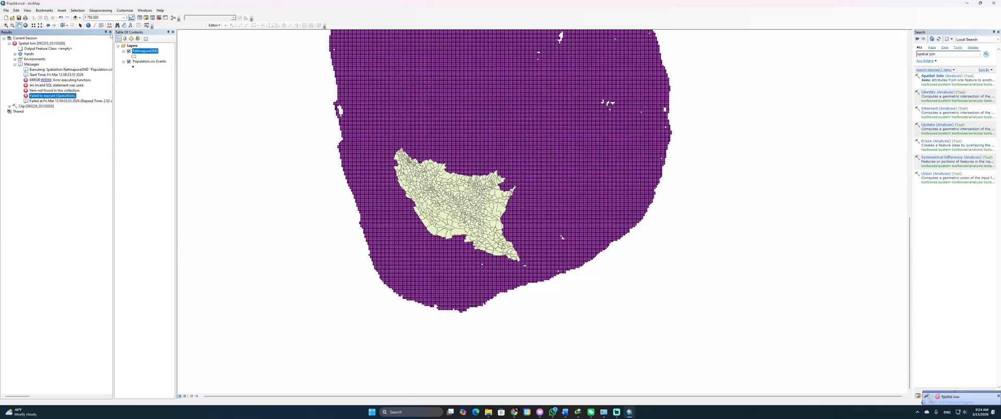
{"action": "left_click", "coordinate": [110, 32]}
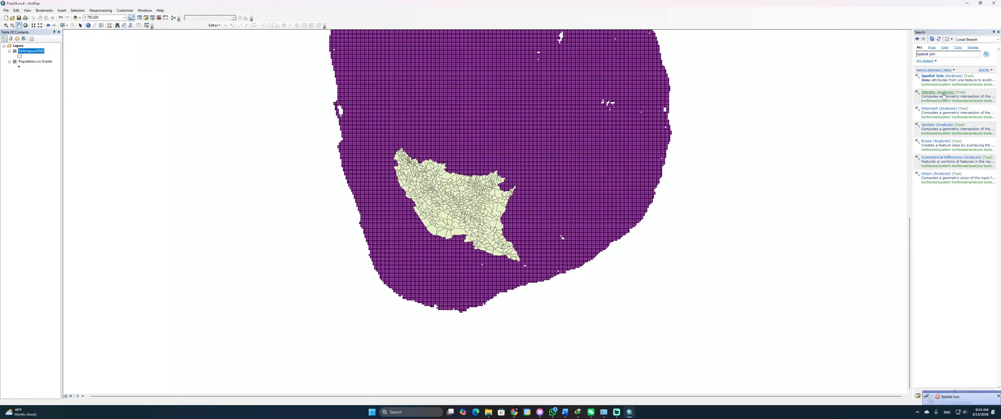
Step: Set up a new Spatial Join with RathnapuraGND as target features and Population.csv Events as join features
{"action": "left_click", "coordinate": [933, 76]}
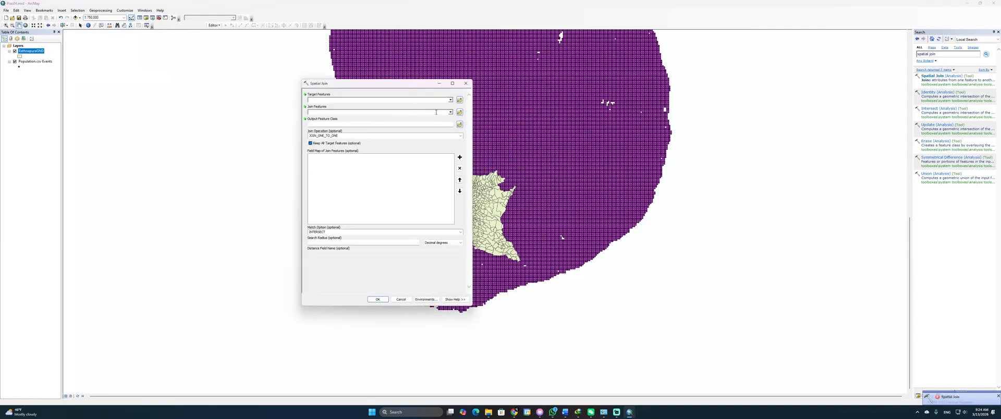
{"action": "left_click", "coordinate": [450, 100]}
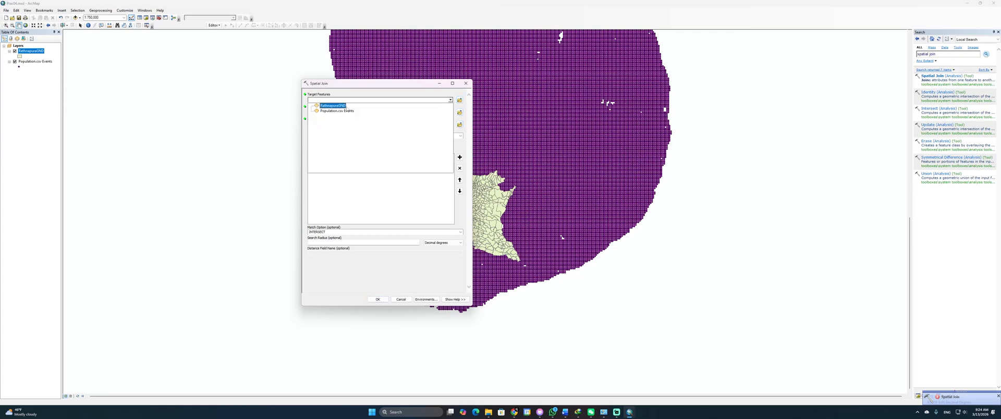
{"action": "left_click", "coordinate": [343, 105]}
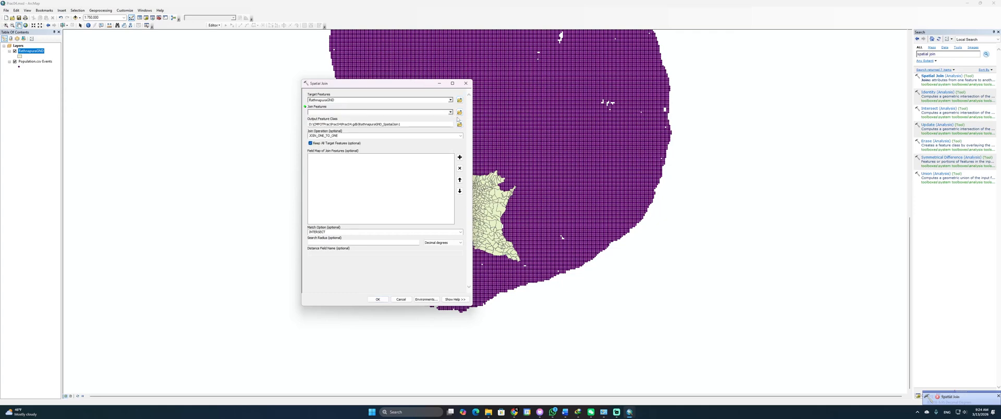
{"action": "left_click", "coordinate": [450, 113]}
{"action": "left_click", "coordinate": [351, 124]}
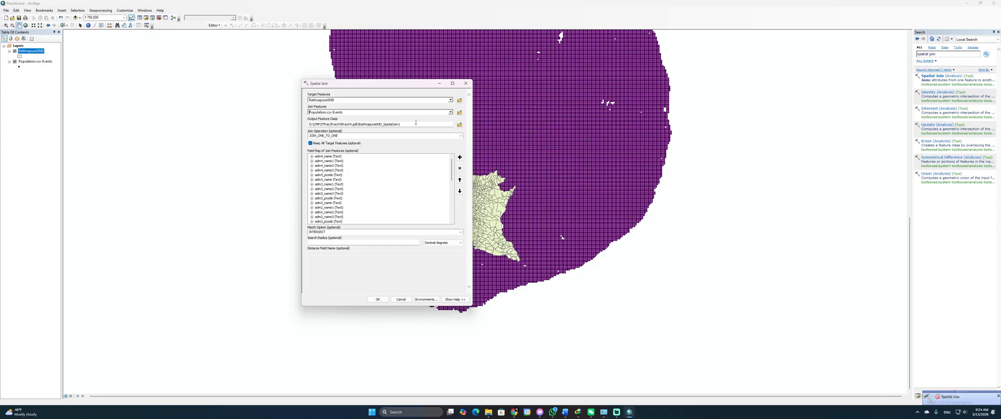
Step: Name the Spatial Join's output feature class RathnapuraGNDPOP
{"action": "left_click_drag", "start_coordinate": [415, 124], "coordinate": [384, 124]}
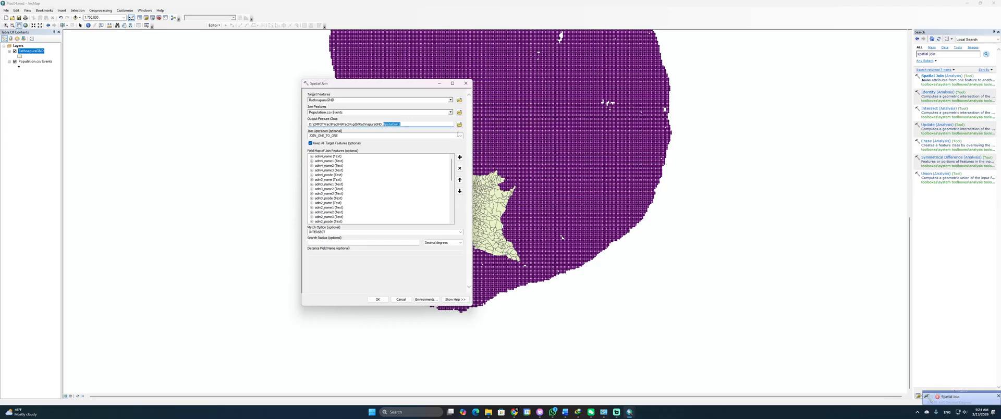
{"action": "type", "text": "Po"}
{"action": "scroll", "coordinate": [369, 194], "scroll_direction": "down", "scroll_amount": 10}
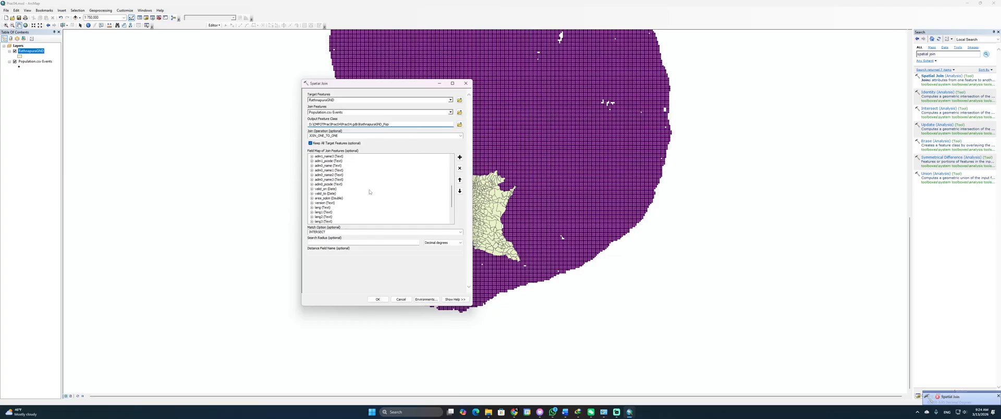
{"action": "left_click", "coordinate": [322, 222]}
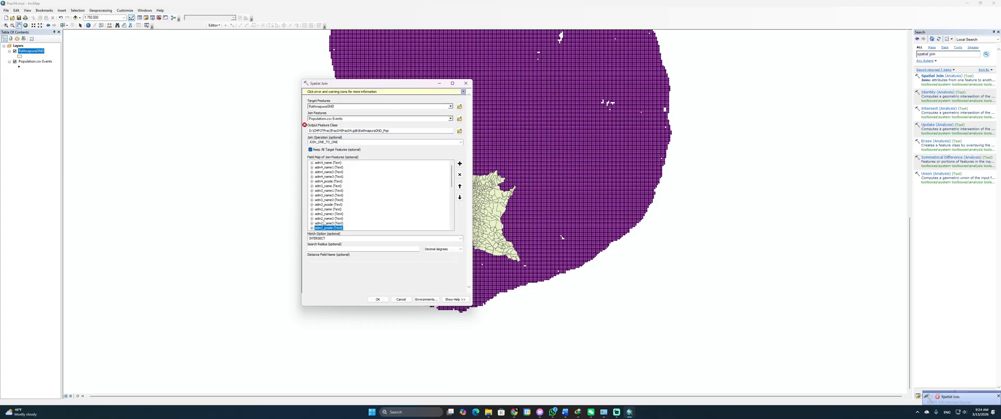
{"action": "left_click", "coordinate": [394, 131]}
{"action": "left_click_drag", "start_coordinate": [386, 130], "coordinate": [382, 130]}
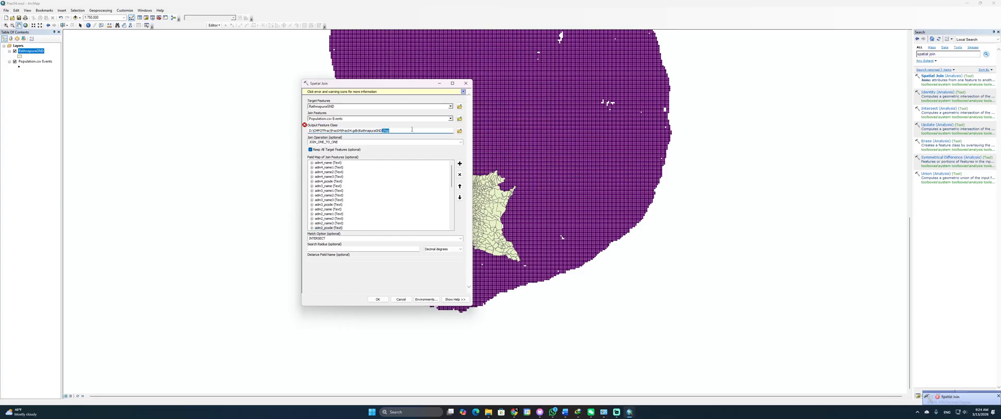
{"action": "type", "text": "P"}
{"action": "key", "text": "Tab"}
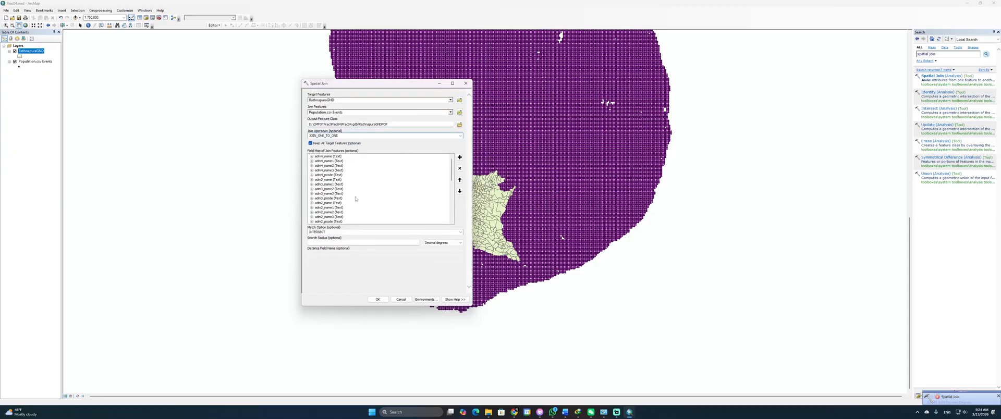
Step: Try to run the Spatial Join with match option COMPLETELY_CONTAINS and the Population field's merge rule set to Sum
{"action": "left_click", "coordinate": [458, 231]}
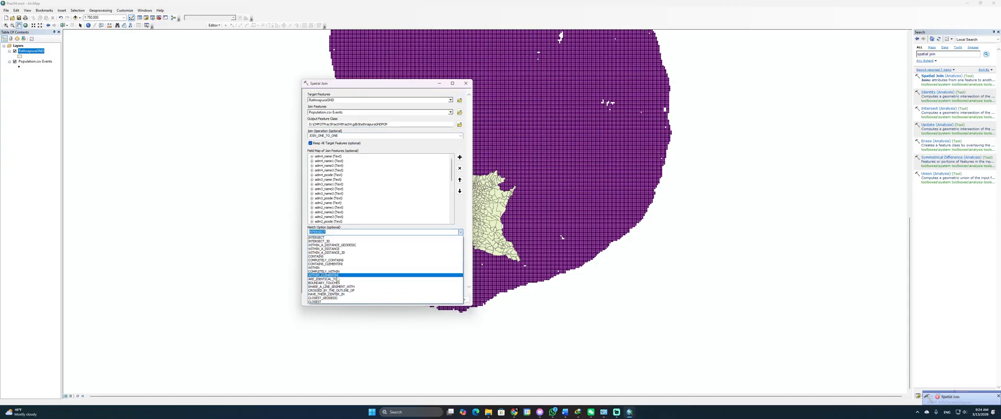
{"action": "left_click", "coordinate": [333, 260]}
{"action": "scroll", "coordinate": [424, 215], "scroll_direction": "down", "scroll_amount": 10}
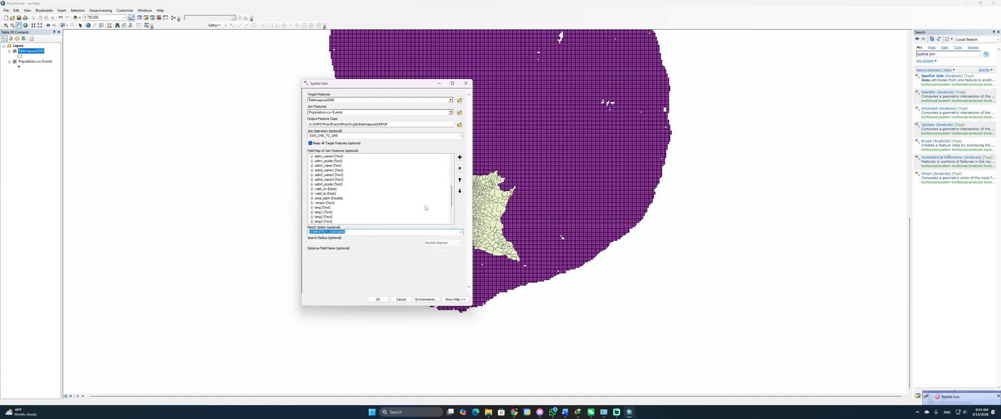
{"action": "left_click", "coordinate": [330, 222]}
{"action": "right_click", "coordinate": [330, 222]}
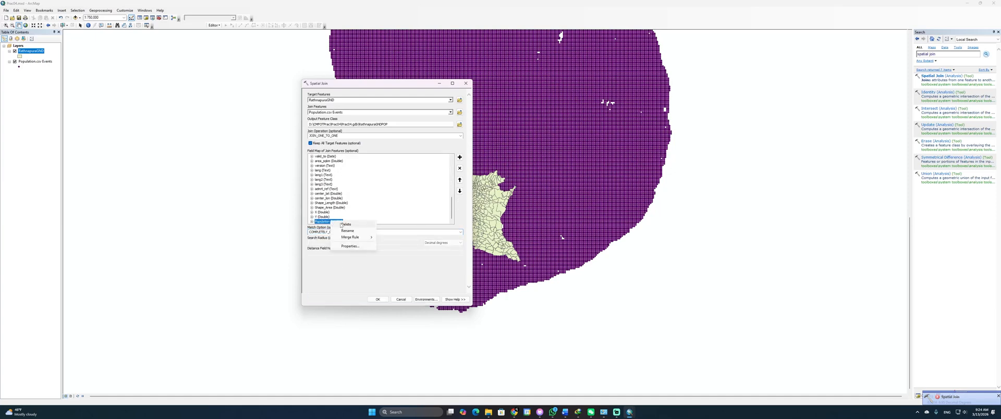
{"action": "mouse_move", "coordinate": [360, 238]}
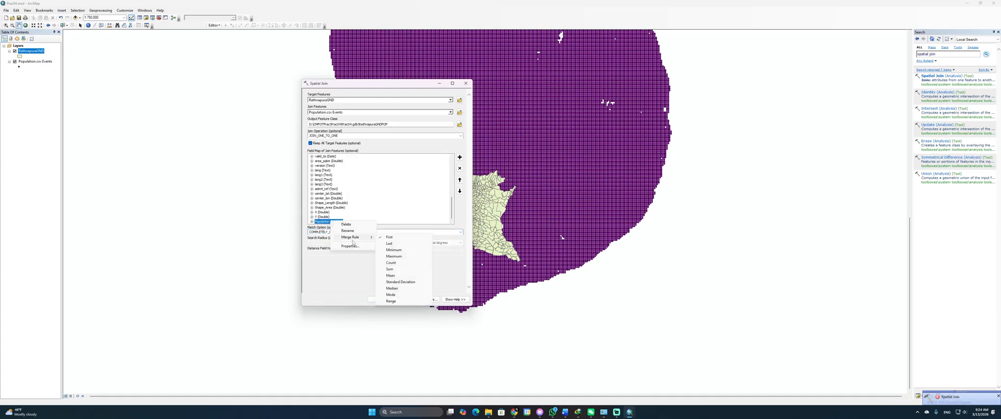
{"action": "left_click", "coordinate": [390, 270]}
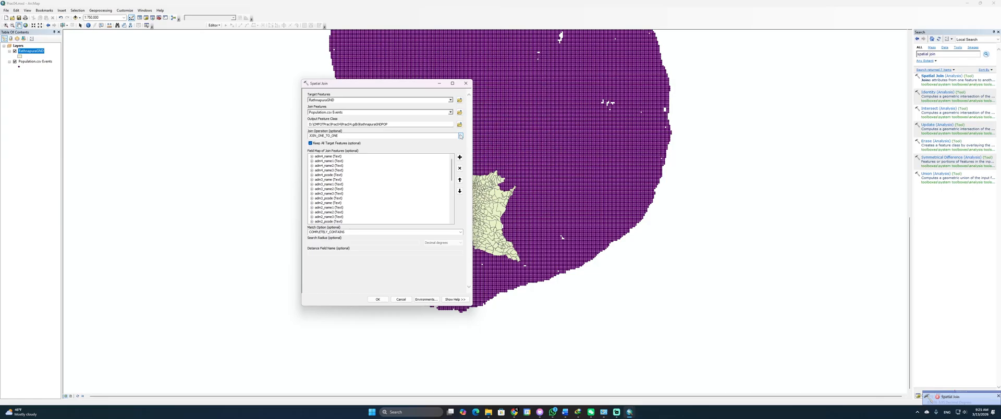
{"action": "left_click", "coordinate": [377, 299]}
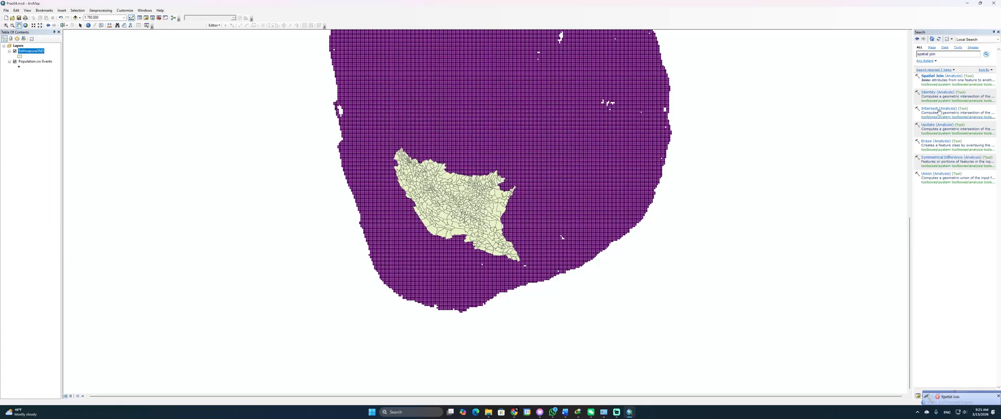
Step: Set up another Spatial Join with RathnapuraGND as target, Population.csv Events as join features and RathnapuraGND_Pop1 as the output name
{"action": "left_click", "coordinate": [932, 76]}
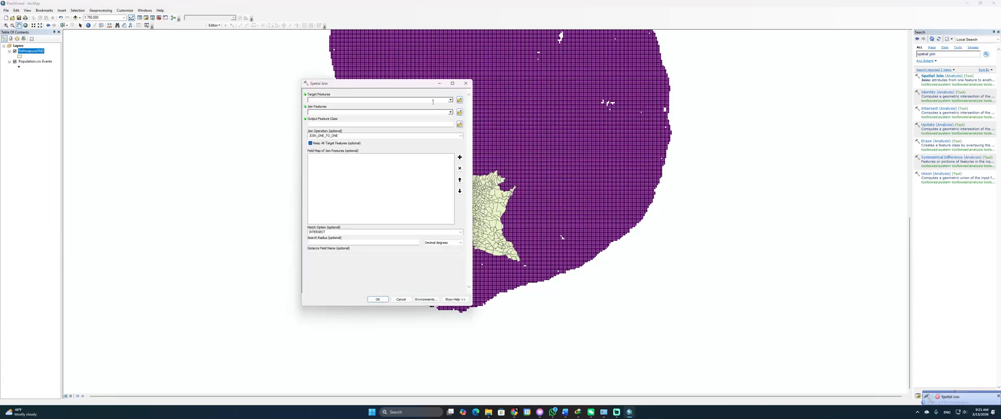
{"action": "left_click", "coordinate": [450, 99]}
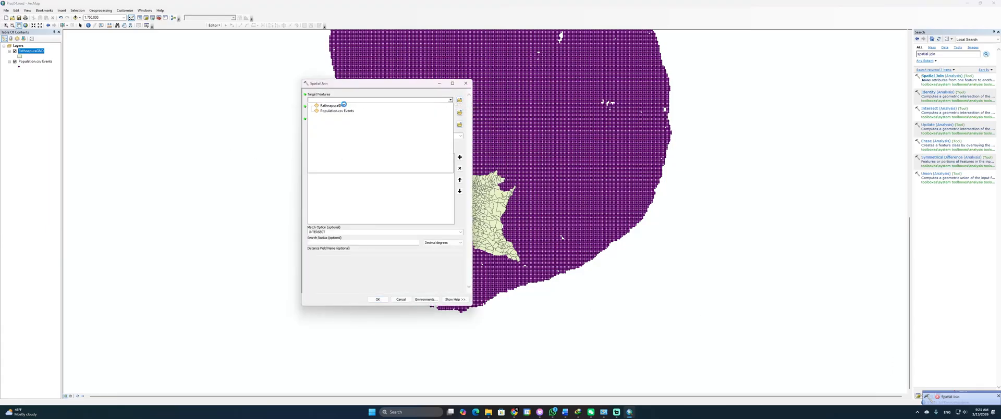
{"action": "left_click", "coordinate": [339, 105]}
{"action": "left_click", "coordinate": [450, 112]}
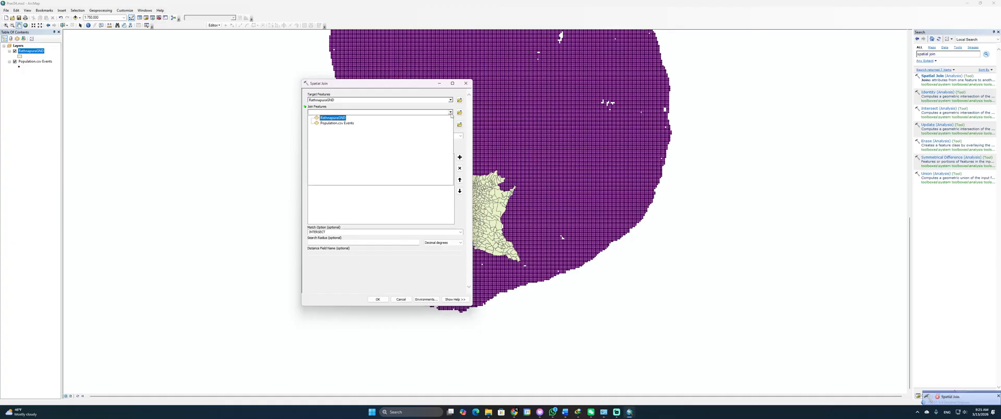
{"action": "left_click", "coordinate": [330, 124]}
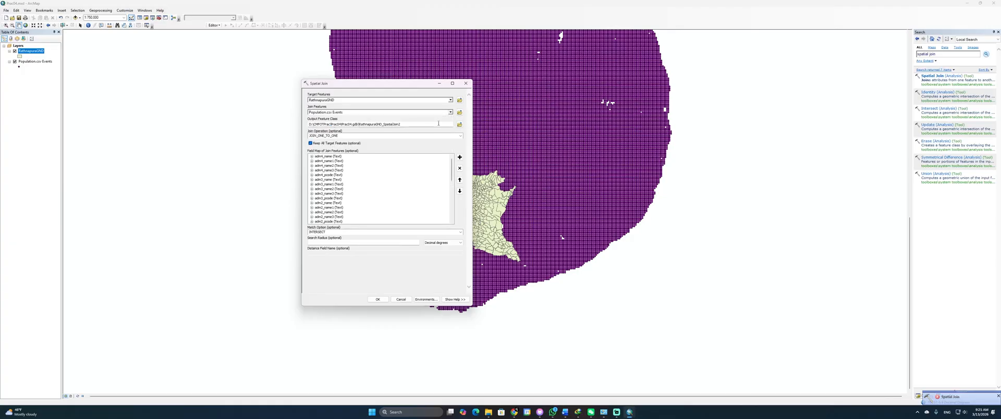
{"action": "left_click_drag", "start_coordinate": [438, 123], "coordinate": [385, 124]}
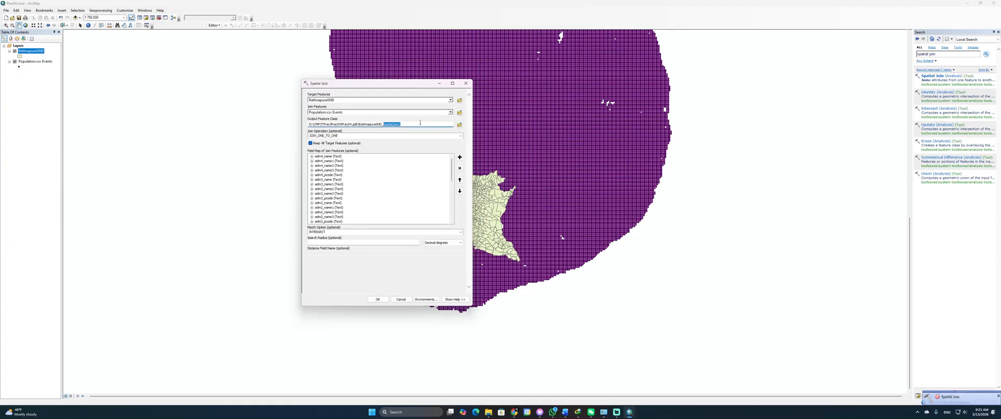
{"action": "type", "text": "Pop1"}
Step: Set the join operation to JOIN_ONE_TO_MANY and the Population field's merge rule to Sum
{"action": "left_click", "coordinate": [390, 136]}
{"action": "left_click", "coordinate": [460, 136]}
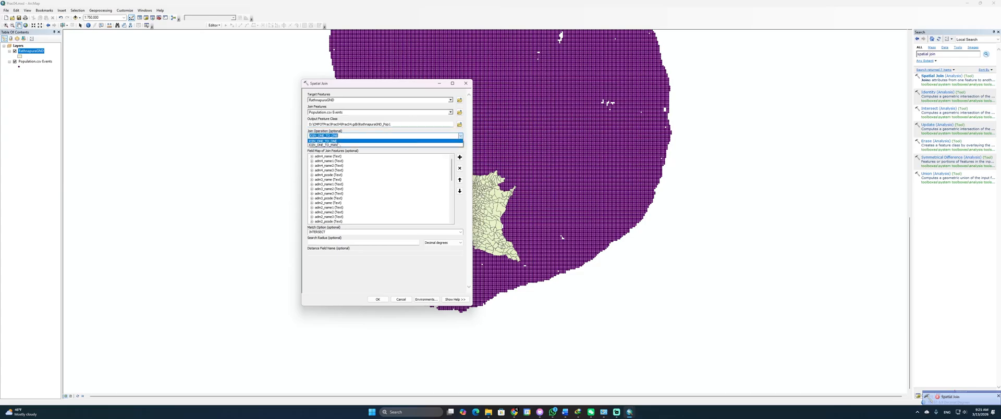
{"action": "left_click", "coordinate": [331, 145]}
{"action": "scroll", "coordinate": [334, 187], "scroll_direction": "down", "scroll_amount": 10}
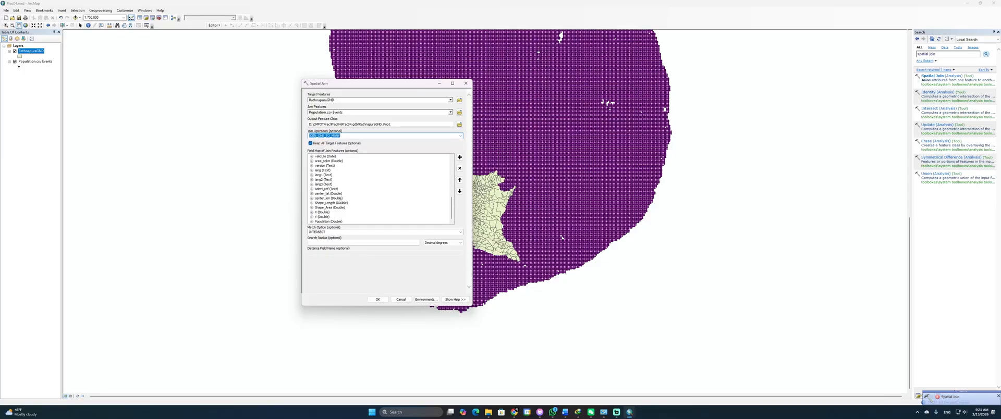
{"action": "right_click", "coordinate": [336, 223]}
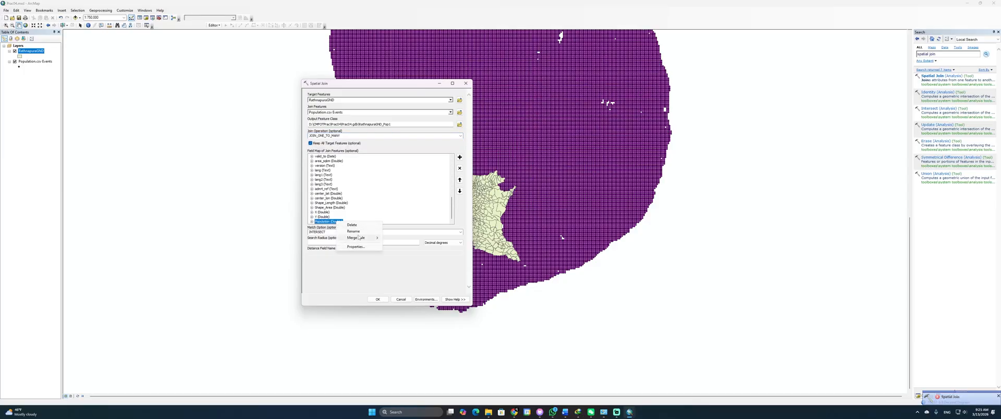
{"action": "mouse_move", "coordinate": [371, 238]}
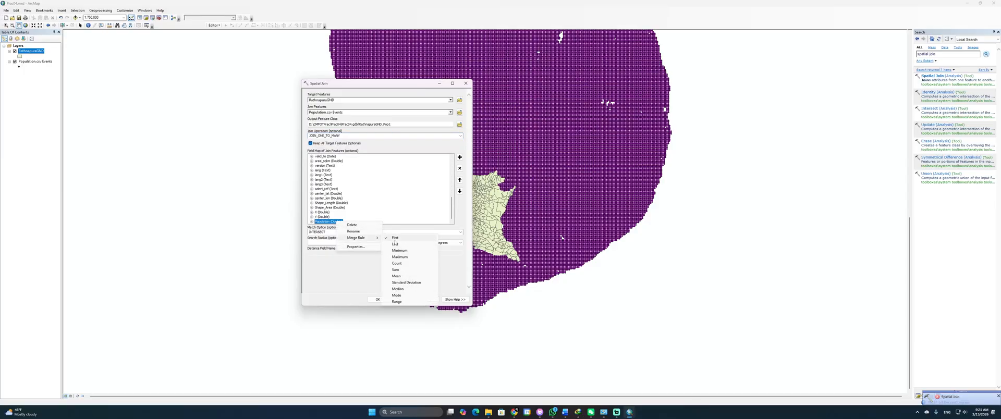
{"action": "left_click", "coordinate": [397, 270]}
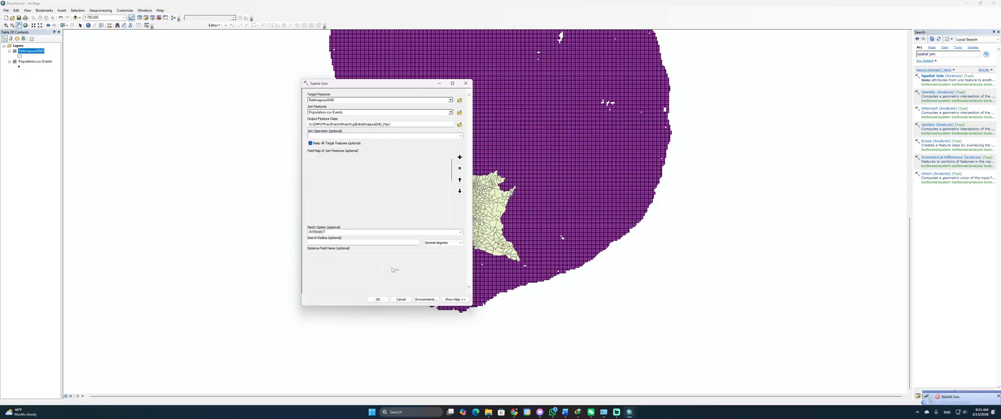
Step: Set the match option to COMPLETELY_CONTAINS and try to run the one-to-many Spatial Join
{"action": "left_click", "coordinate": [460, 232]}
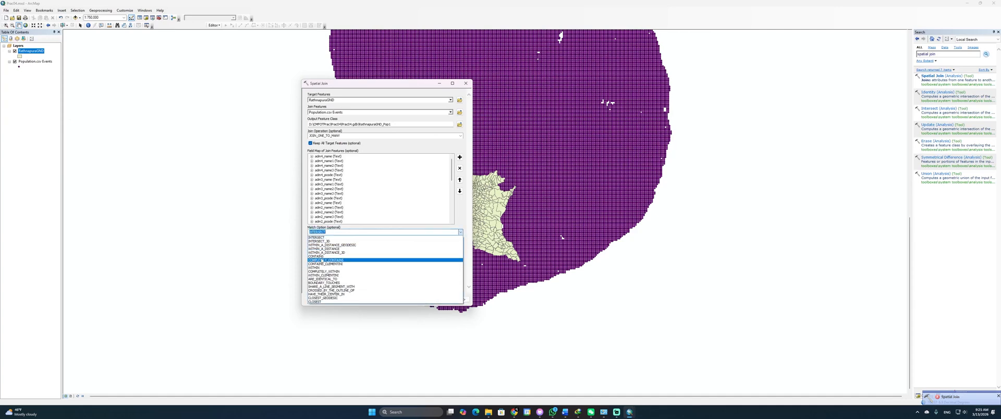
{"action": "left_click", "coordinate": [325, 261]}
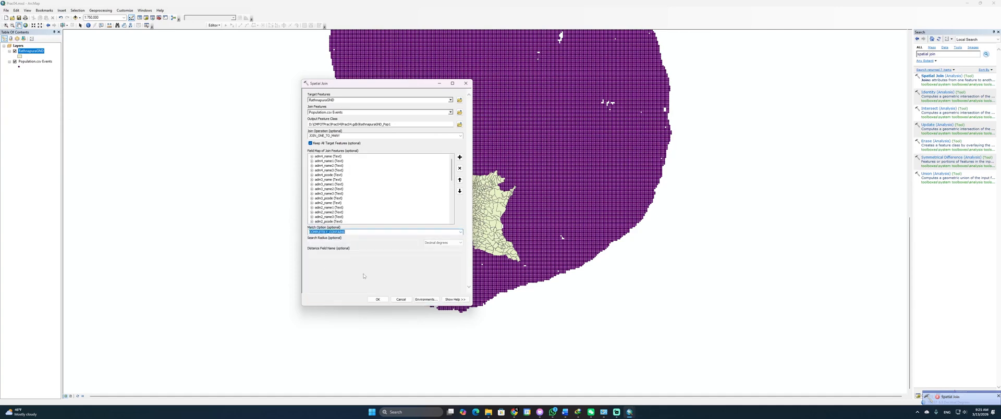
{"action": "left_click", "coordinate": [378, 300]}
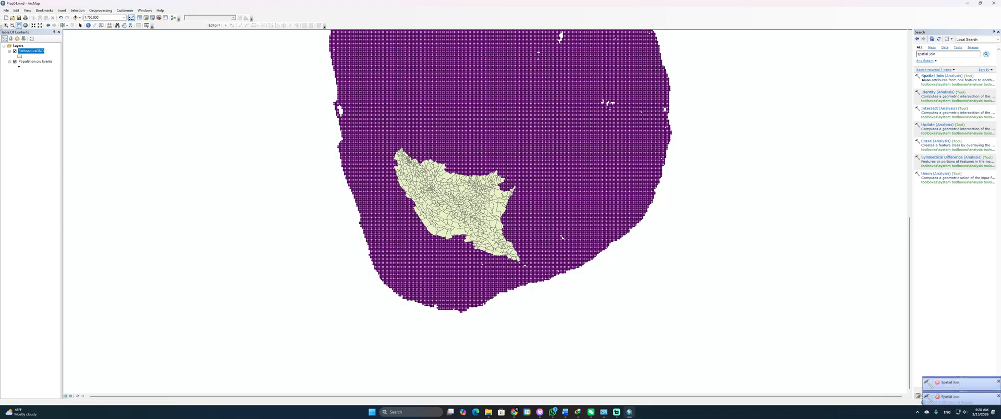
Step: Move RathnapuraGND below Population.csv Events in the layer order and start a Spatial Join with RathnapuraGND as target and Population.csv Events as join features
{"action": "left_click_drag", "start_coordinate": [26, 55], "coordinate": [24, 77]}
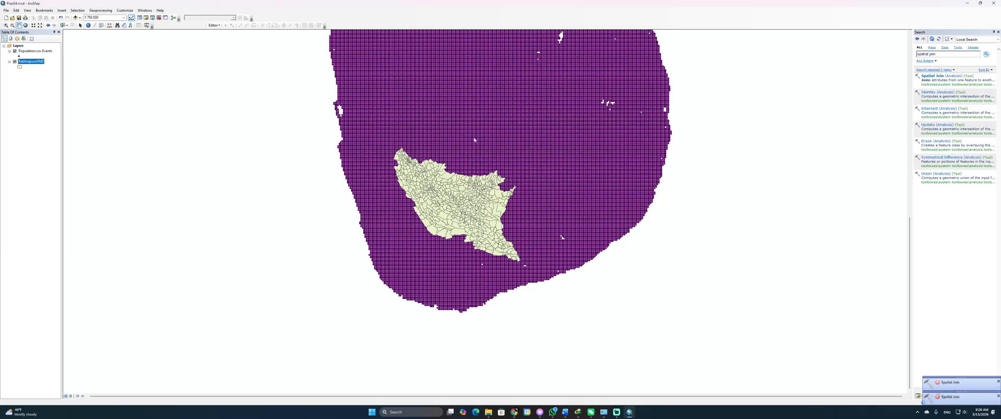
{"action": "left_click", "coordinate": [931, 75]}
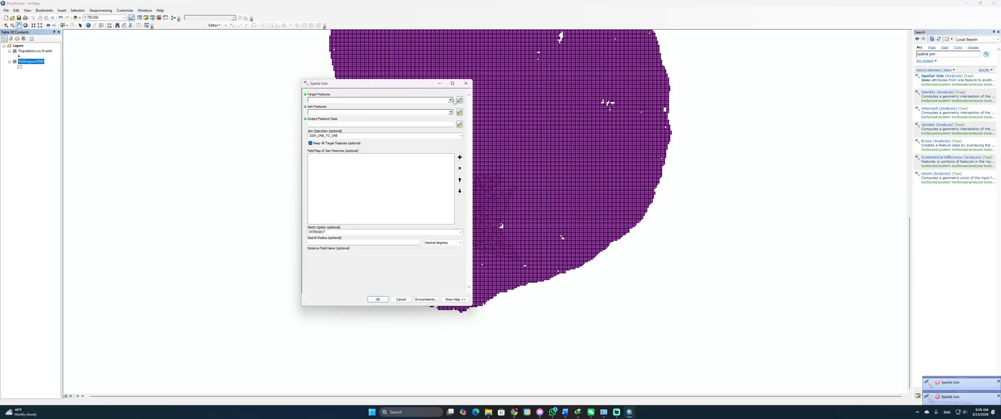
{"action": "left_click", "coordinate": [450, 100]}
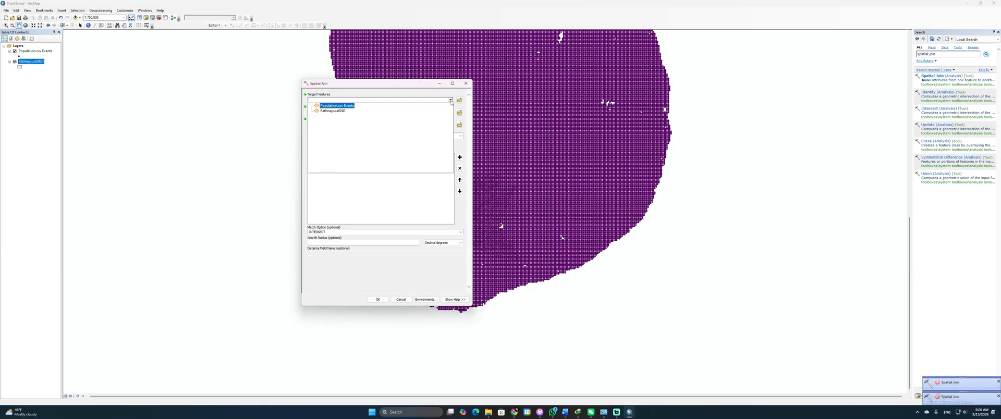
{"action": "left_click", "coordinate": [340, 111]}
{"action": "left_click", "coordinate": [450, 112]}
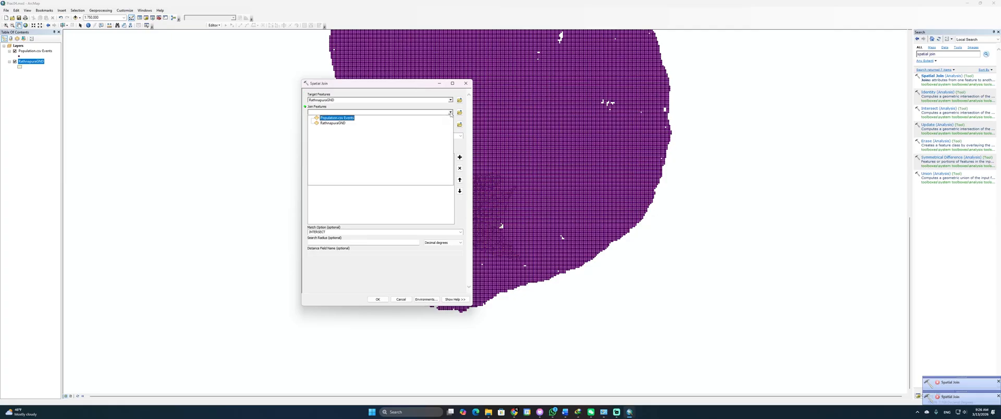
{"action": "left_click", "coordinate": [337, 118]}
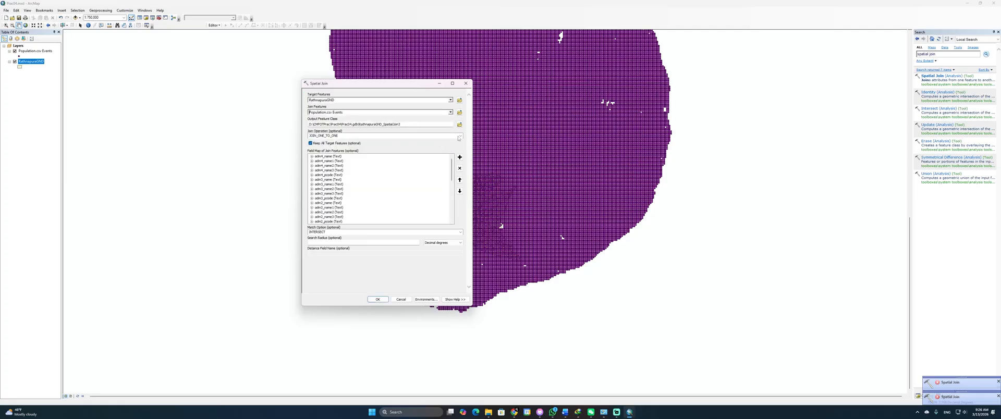
Step: Keep the join operation at JOIN_ONE_TO_ONE and set the merge rule of the Population field to Sum
{"action": "left_click", "coordinate": [403, 136]}
{"action": "left_click", "coordinate": [337, 141]}
{"action": "scroll", "coordinate": [328, 208], "scroll_direction": "down", "scroll_amount": 10}
{"action": "left_click", "coordinate": [324, 222]}
{"action": "right_click", "coordinate": [324, 221]}
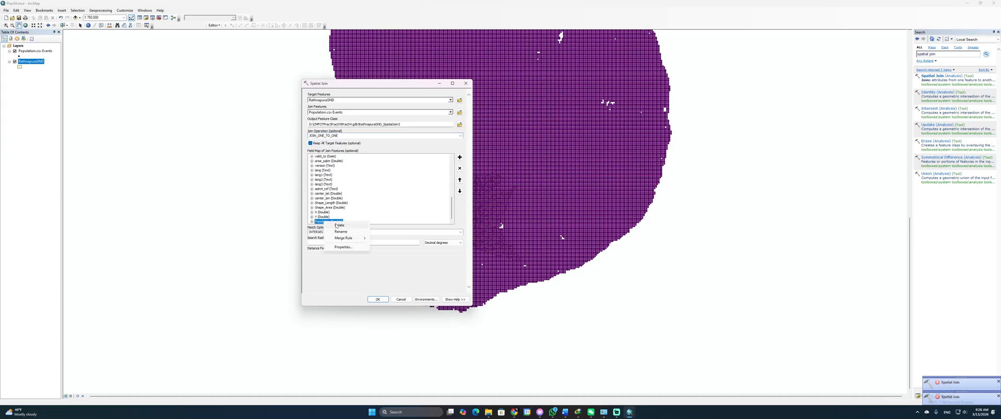
{"action": "mouse_move", "coordinate": [343, 238]}
{"action": "left_click", "coordinate": [384, 276]}
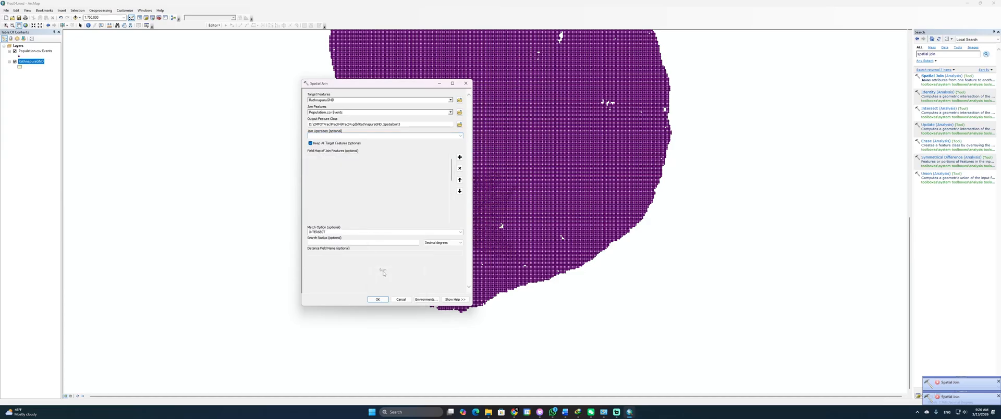
Step: Set the match option to COMPLETELY_CONTAINS, try to run the one-to-one Spatial Join and dismiss the notifications
{"action": "left_click", "coordinate": [461, 232]}
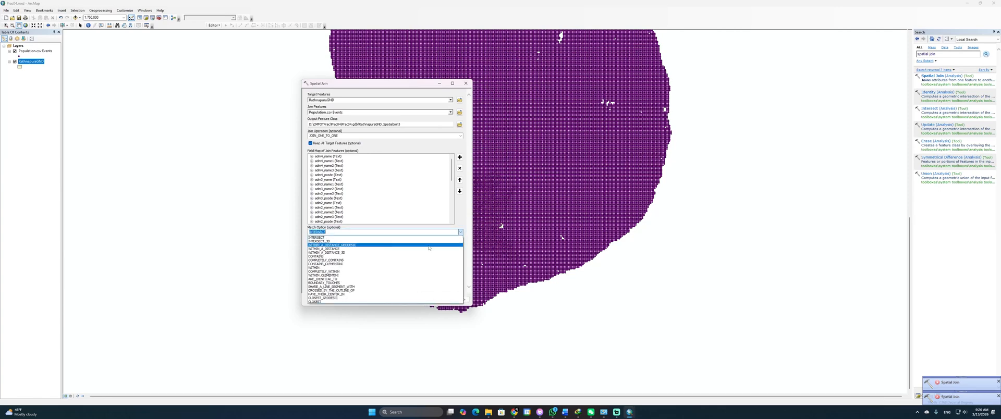
{"action": "left_click", "coordinate": [359, 272]}
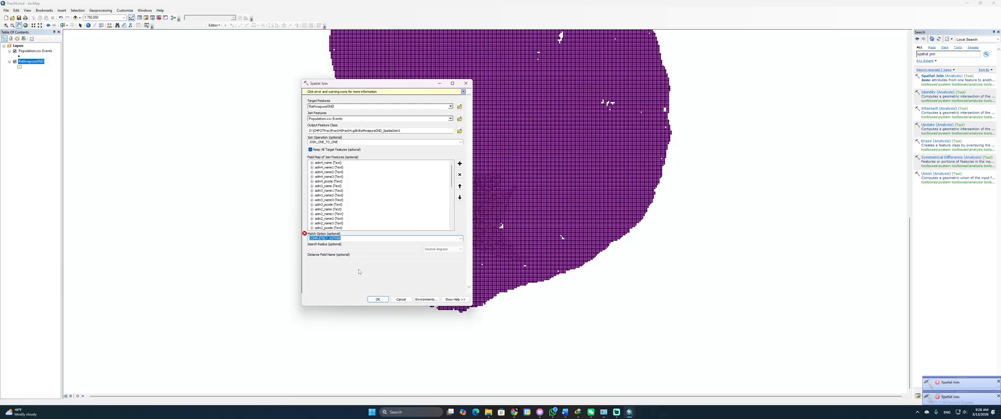
{"action": "left_click", "coordinate": [459, 238]}
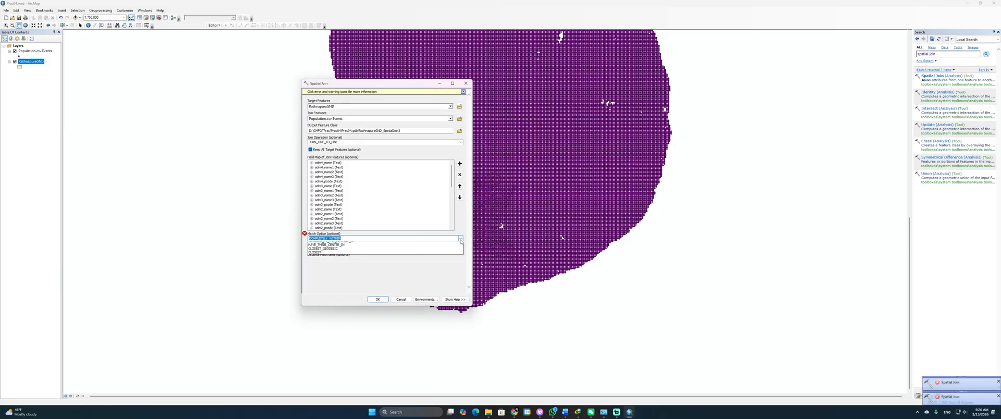
{"action": "left_click", "coordinate": [352, 267]}
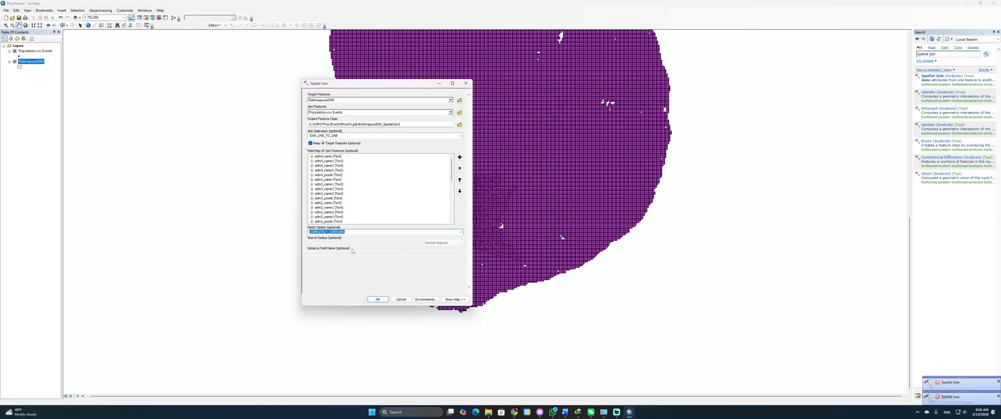
{"action": "left_click", "coordinate": [377, 299]}
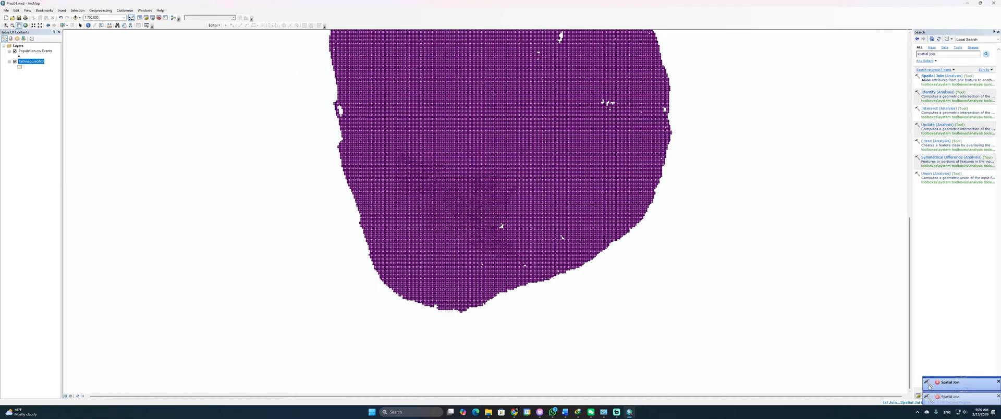
{"action": "left_click", "coordinate": [998, 396]}
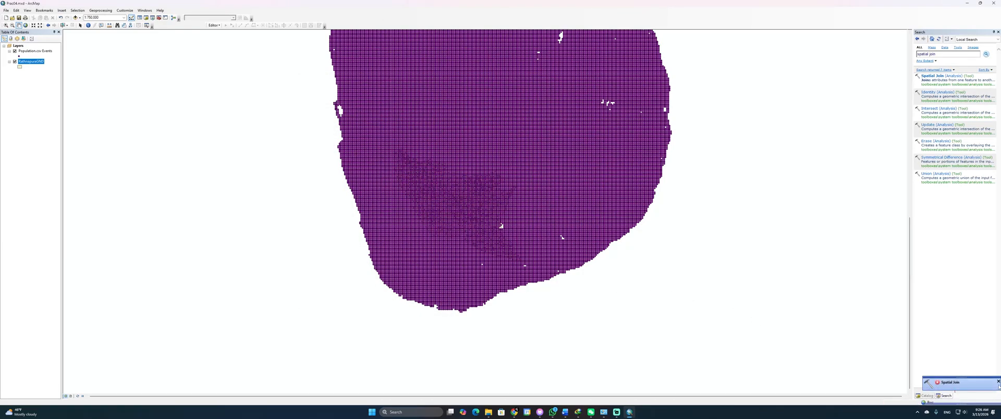
{"action": "left_click", "coordinate": [998, 381]}
{"action": "left_click", "coordinate": [999, 395]}
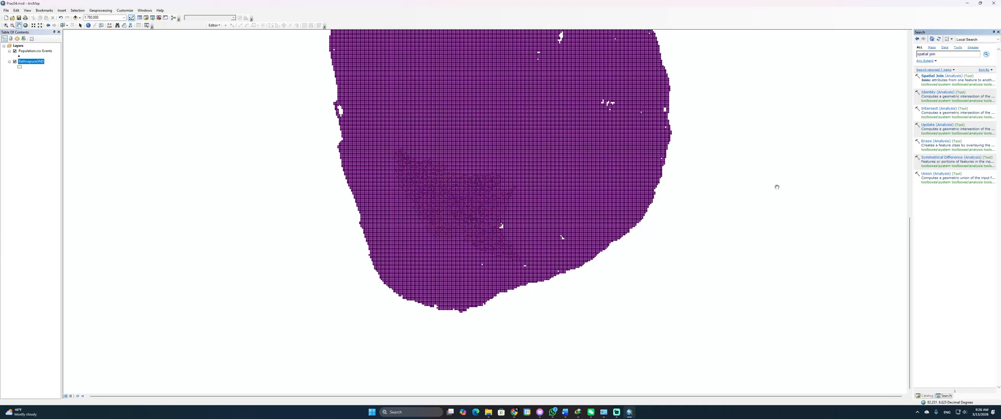
Step: Start another Spatial Join with RathnapuraGND as target features and Population.csv Events as join features
{"action": "left_click", "coordinate": [941, 77]}
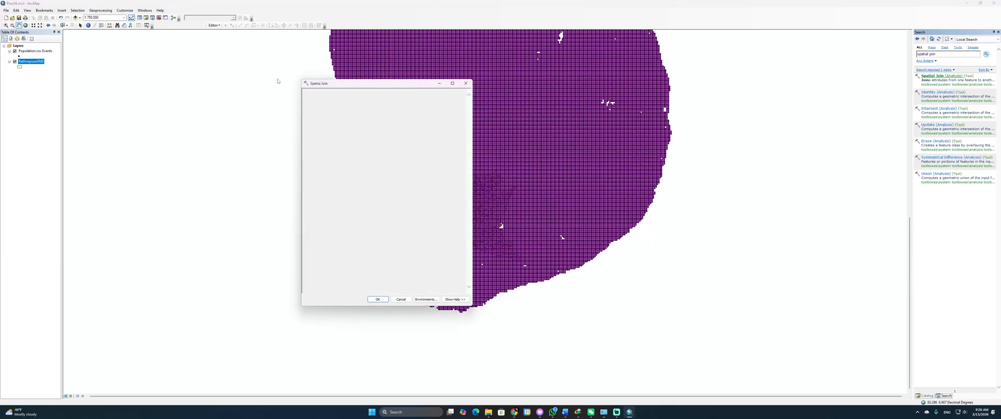
{"action": "left_click", "coordinate": [450, 100]}
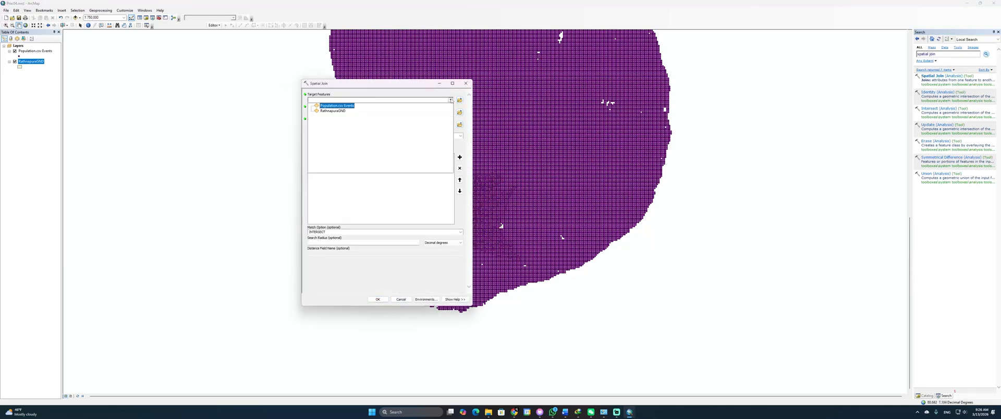
{"action": "left_click", "coordinate": [340, 111]}
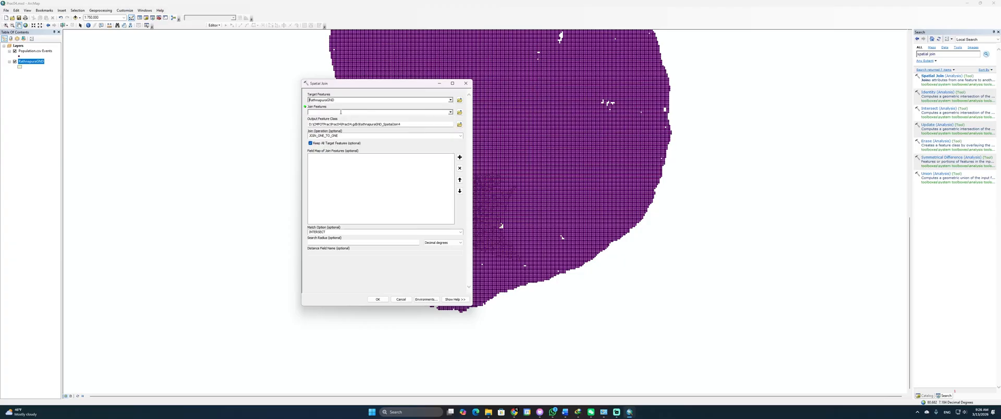
{"action": "left_click", "coordinate": [450, 113]}
{"action": "left_click", "coordinate": [341, 118]}
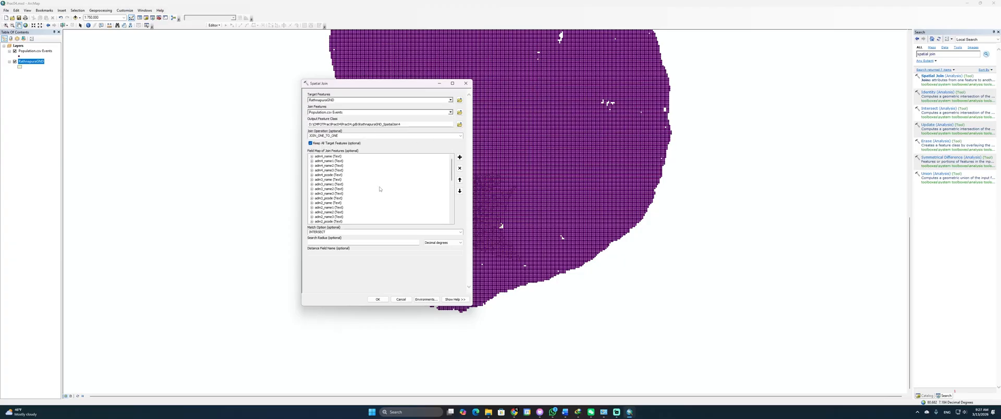
Step: Keep all target features and set the merge rule of the Population field to Count
{"action": "left_click", "coordinate": [347, 143]}
{"action": "scroll", "coordinate": [349, 184], "scroll_direction": "down", "scroll_amount": 5}
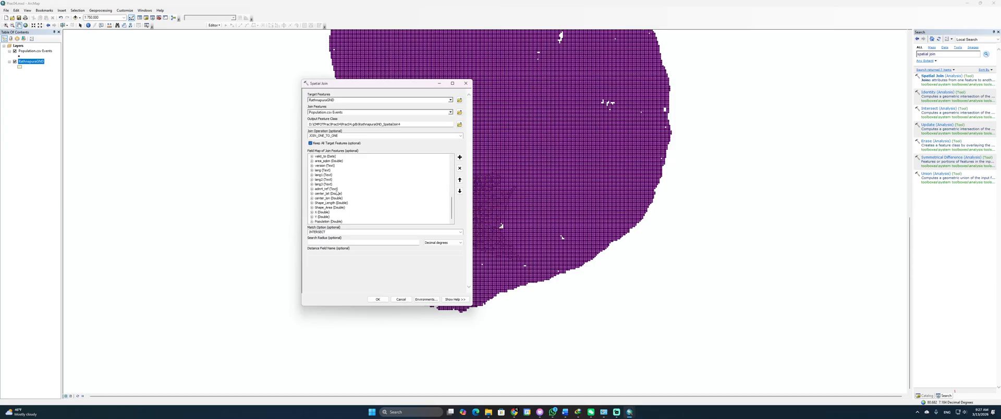
{"action": "right_click", "coordinate": [328, 222]}
{"action": "mouse_move", "coordinate": [348, 239]}
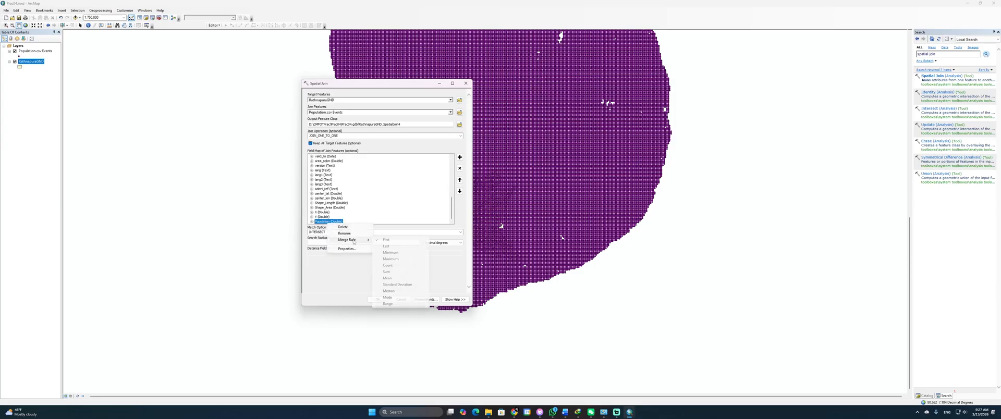
{"action": "left_click", "coordinate": [387, 265]}
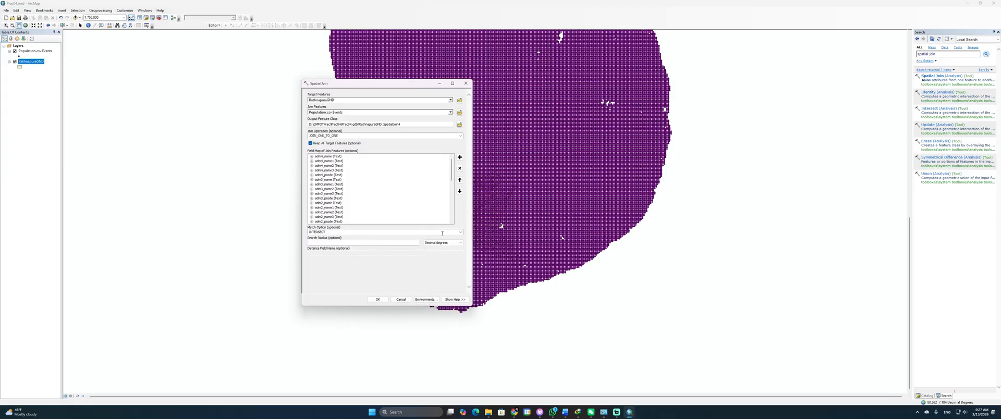
Step: Choose COMPLETELY_CONTAINS as the match option and try to run the Spatial Join again
{"action": "left_click", "coordinate": [461, 233]}
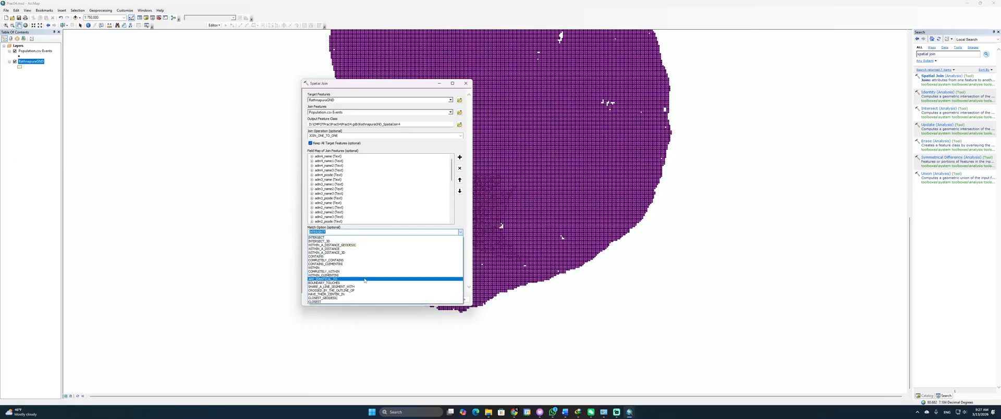
{"action": "left_click", "coordinate": [366, 261]}
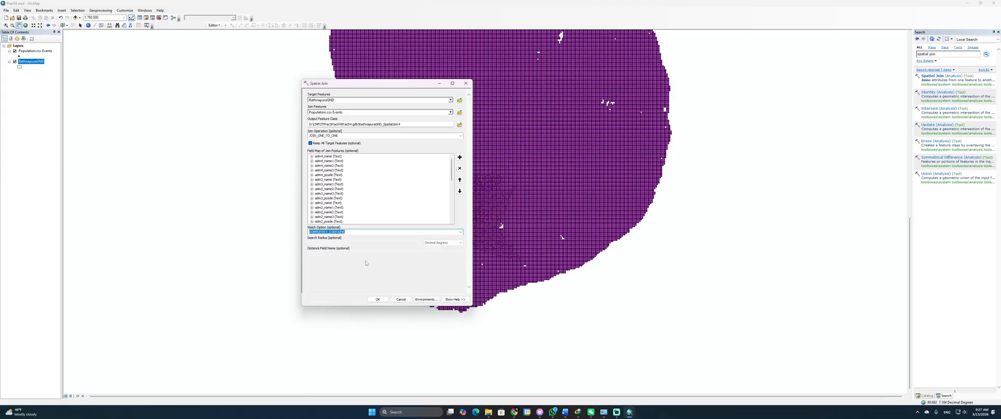
{"action": "left_click", "coordinate": [378, 299]}
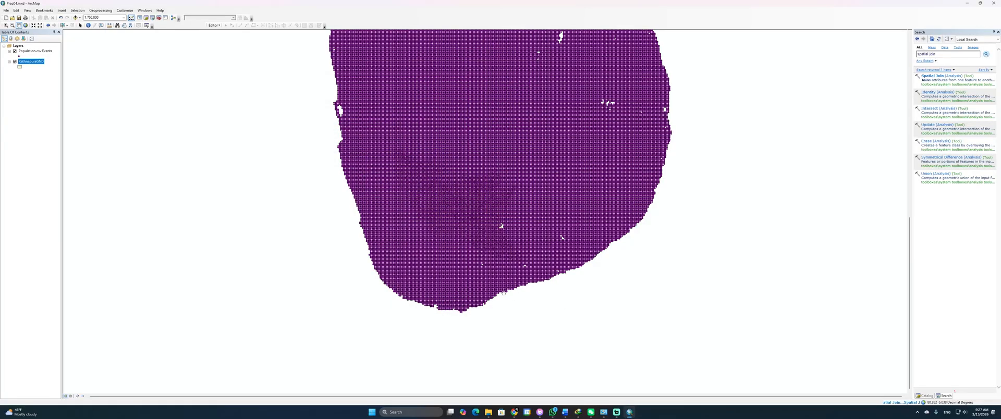
Step: Examine the execution messages and error entries of the latest Spatial Join in the geoprocessing results
{"action": "scroll", "coordinate": [467, 214], "scroll_direction": "up", "scroll_amount": 3}
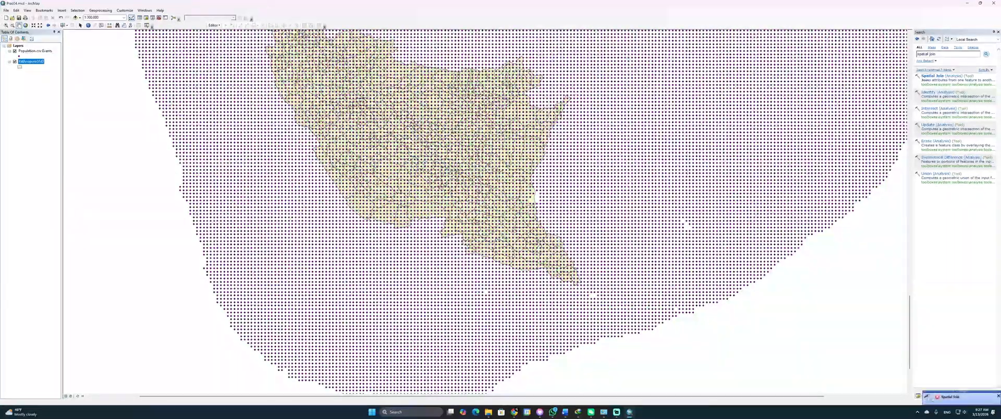
{"action": "left_click", "coordinate": [950, 397]}
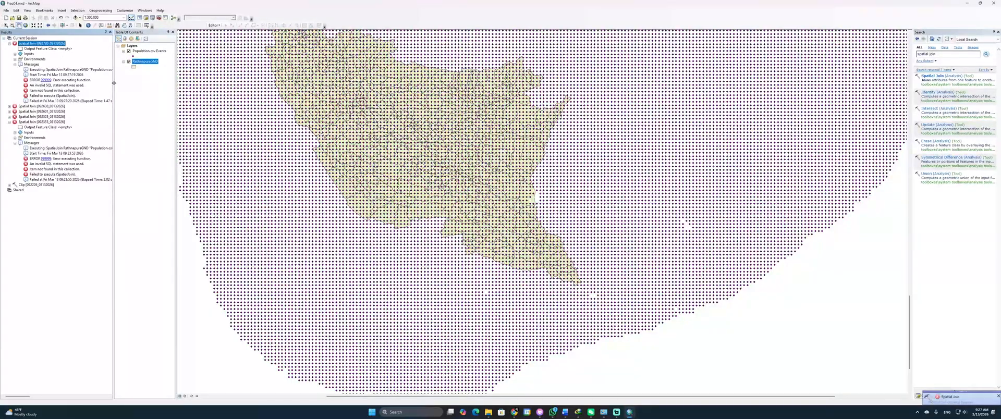
{"action": "left_click_drag", "start_coordinate": [112, 84], "coordinate": [136, 86]}
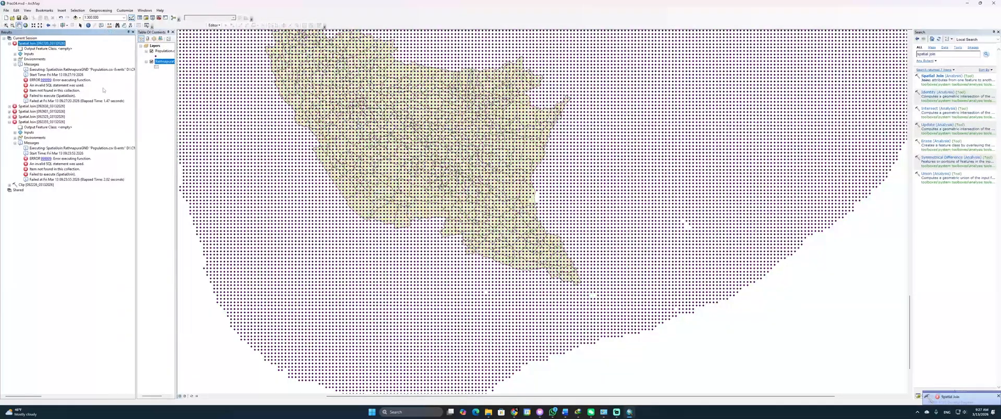
{"action": "left_click", "coordinate": [56, 92]}
{"action": "left_click", "coordinate": [57, 96]}
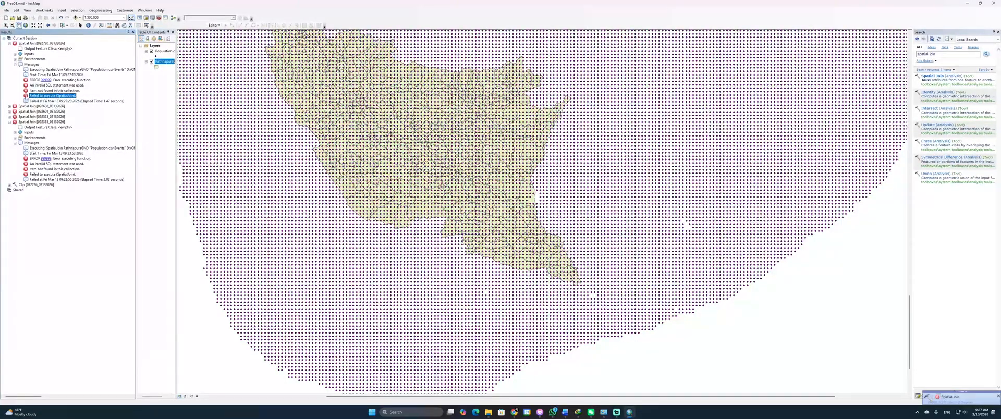
{"action": "left_click", "coordinate": [53, 81]}
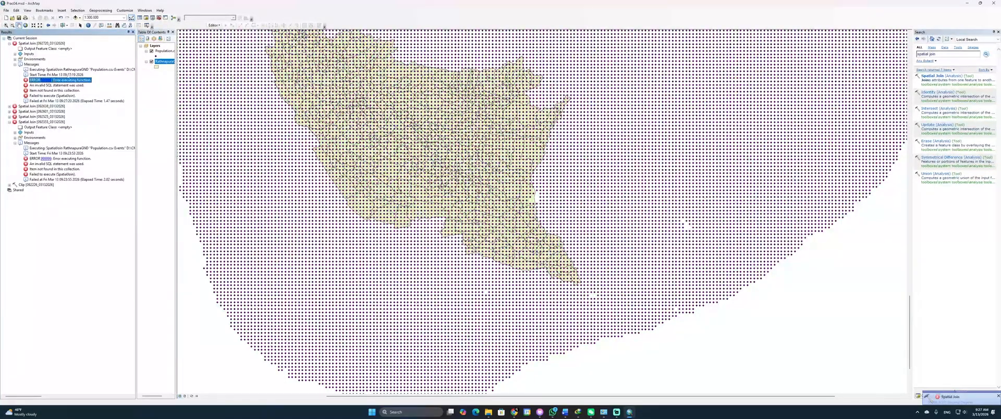
{"action": "left_click", "coordinate": [78, 70]}
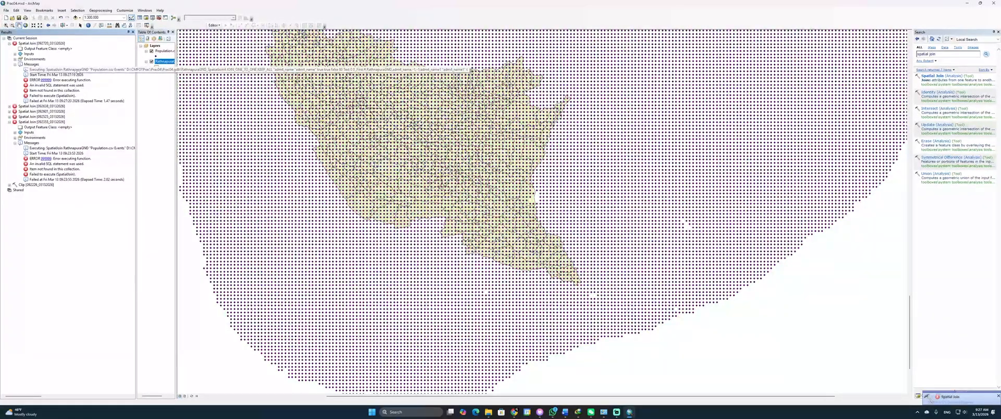
{"action": "left_click", "coordinate": [77, 70]}
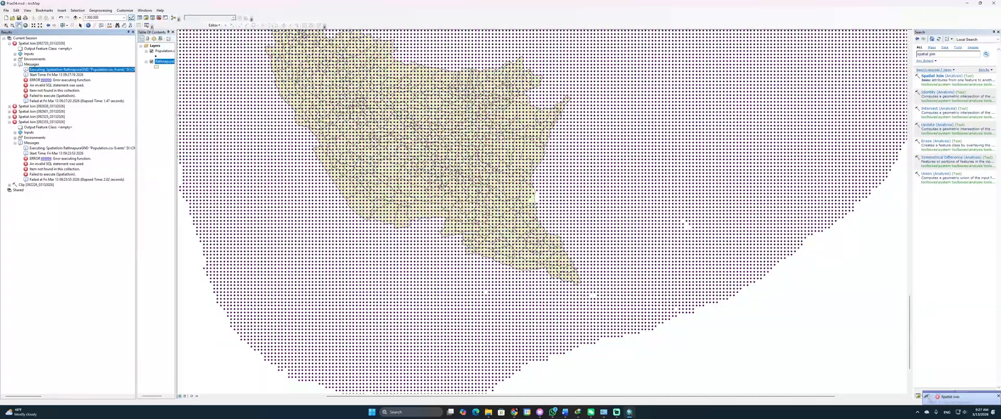
{"action": "left_click", "coordinate": [133, 32]}
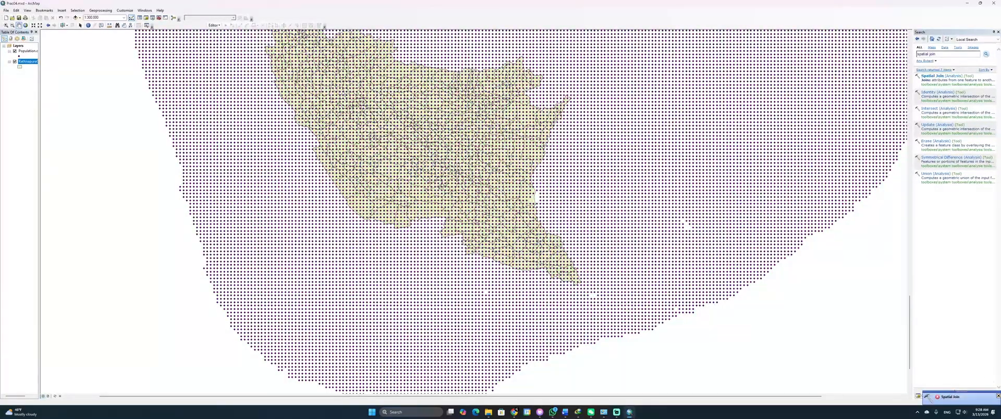
Step: Abandon the Spatial Join, search the tools for "clip" and open Clip (Analysis)
{"action": "left_click", "coordinate": [940, 75]}
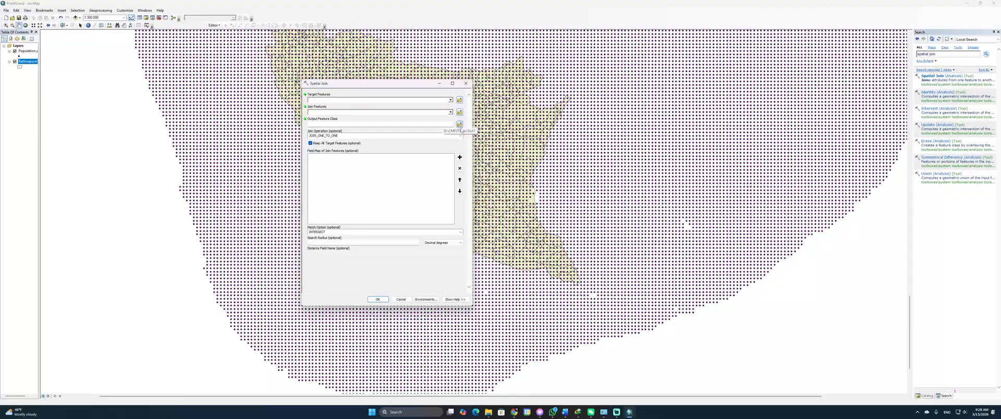
{"action": "left_click", "coordinate": [465, 83]}
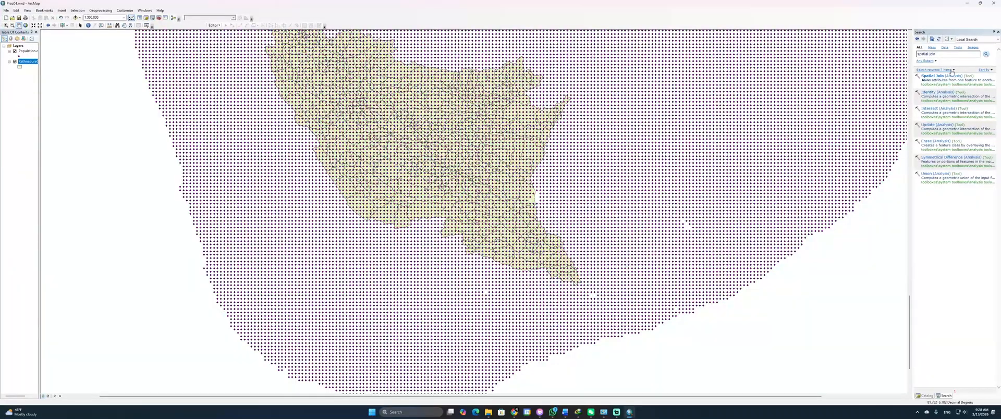
{"action": "left_click", "coordinate": [948, 54]}
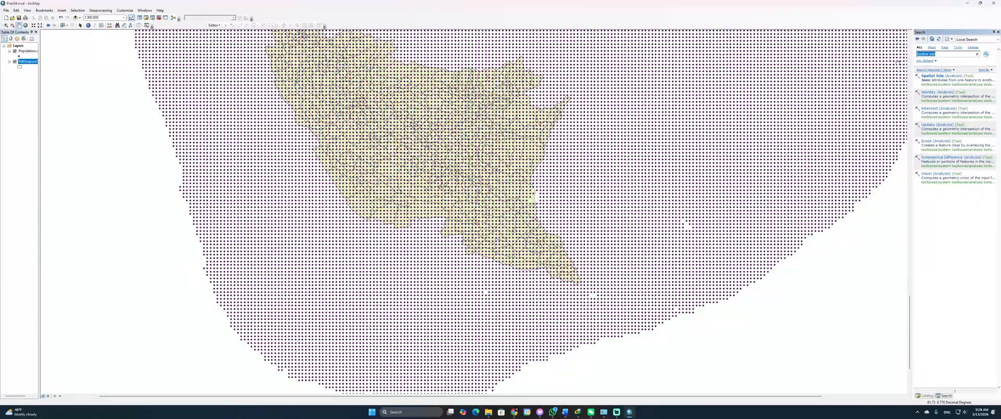
{"action": "type", "text": "clip"}
{"action": "key", "text": "Return"}
{"action": "left_click", "coordinate": [933, 93]}
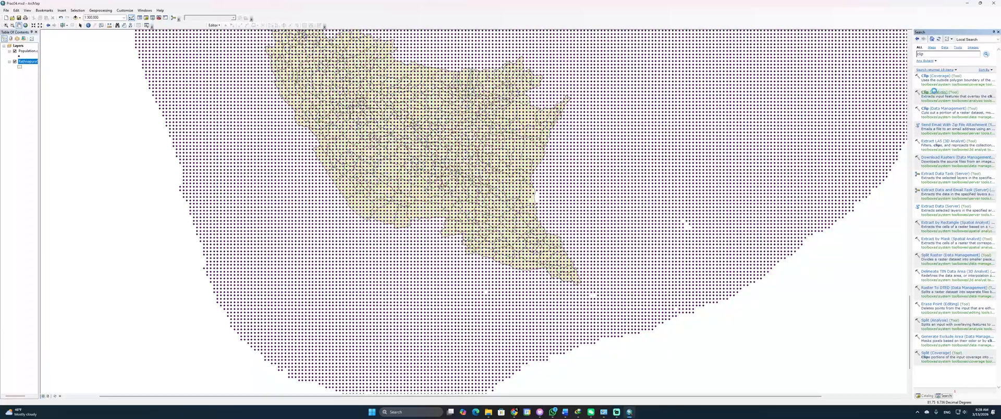
Step: Clip Population.csv Events to RathnapuraGND with output Population_Clip and remove the Population.csv Events layer from the map
{"action": "left_click", "coordinate": [450, 99]}
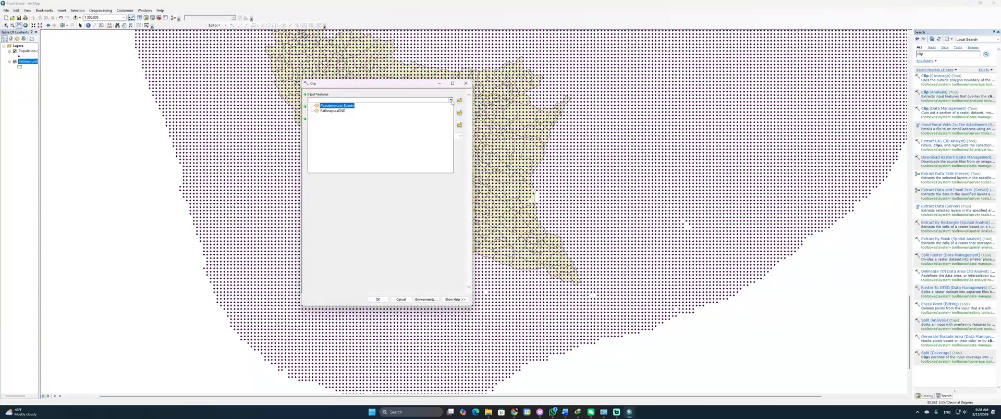
{"action": "left_click", "coordinate": [337, 106]}
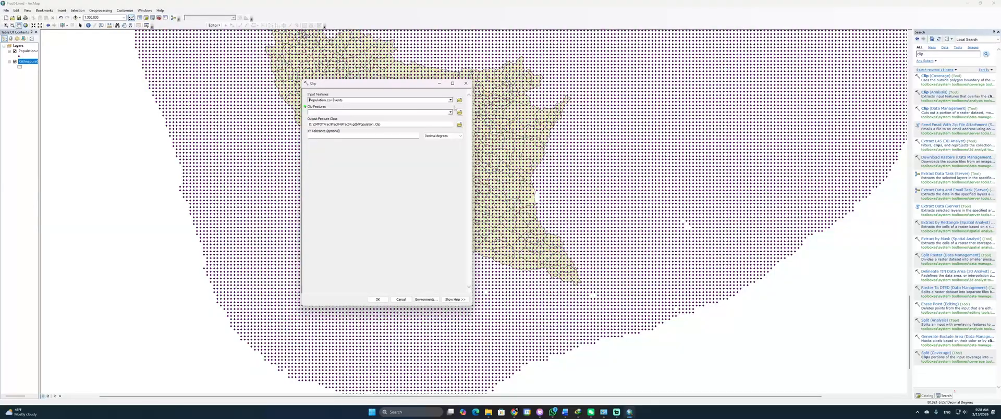
{"action": "left_click", "coordinate": [450, 112]}
{"action": "left_click", "coordinate": [333, 123]}
{"action": "double_click", "coordinate": [380, 124]}
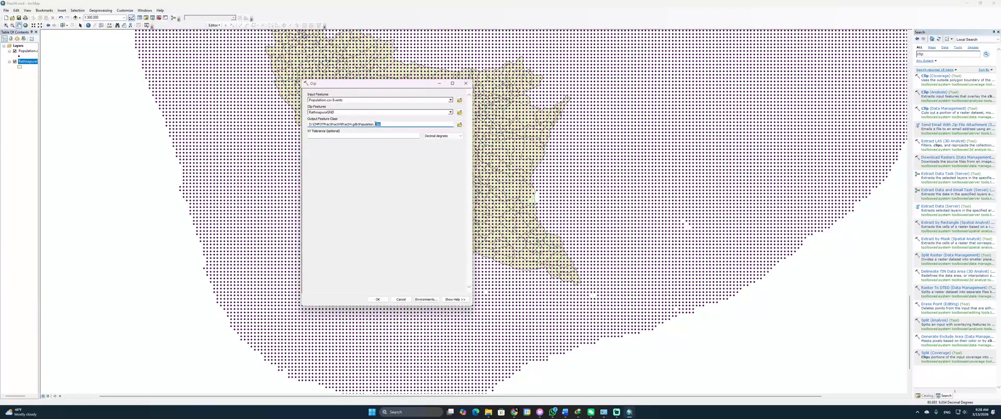
{"action": "left_click", "coordinate": [378, 299]}
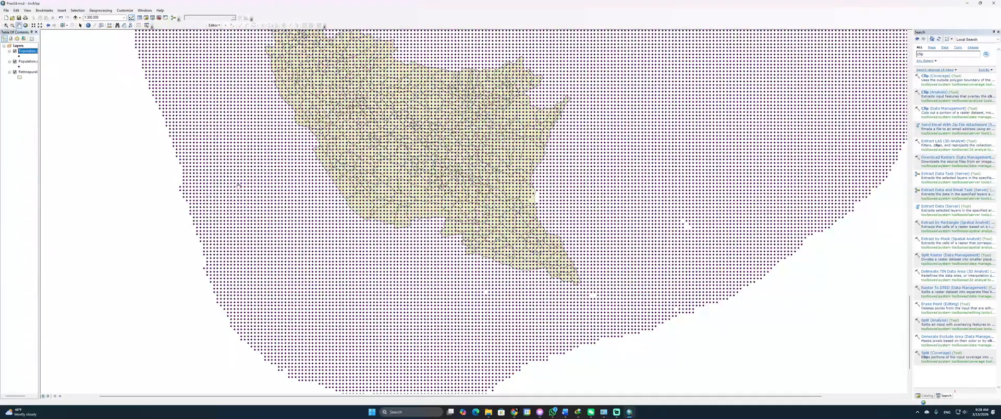
{"action": "right_click", "coordinate": [26, 61]}
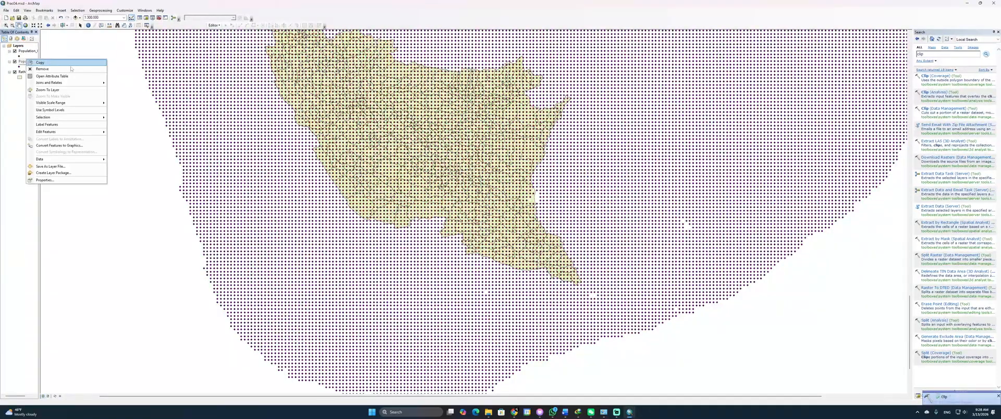
{"action": "left_click", "coordinate": [64, 70]}
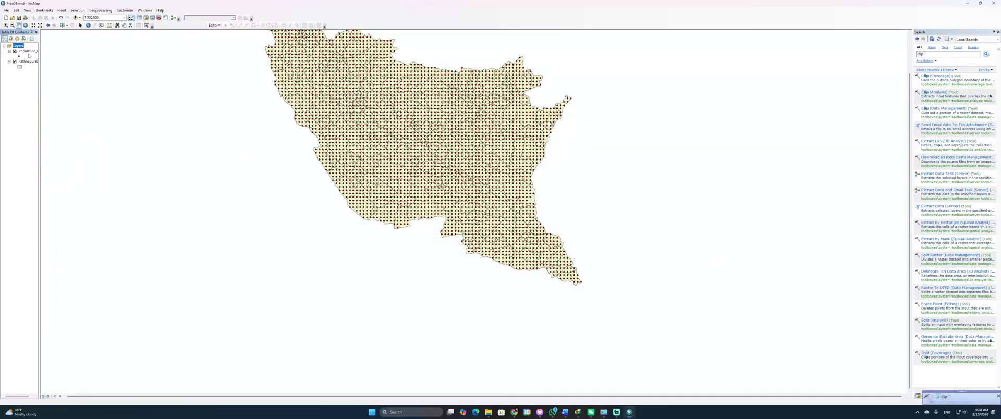
Step: Search the tools for "spatial join" and open Spatial Join (Analysis)
{"action": "double_click", "coordinate": [939, 54]}
{"action": "key", "text": "BackSpace"}
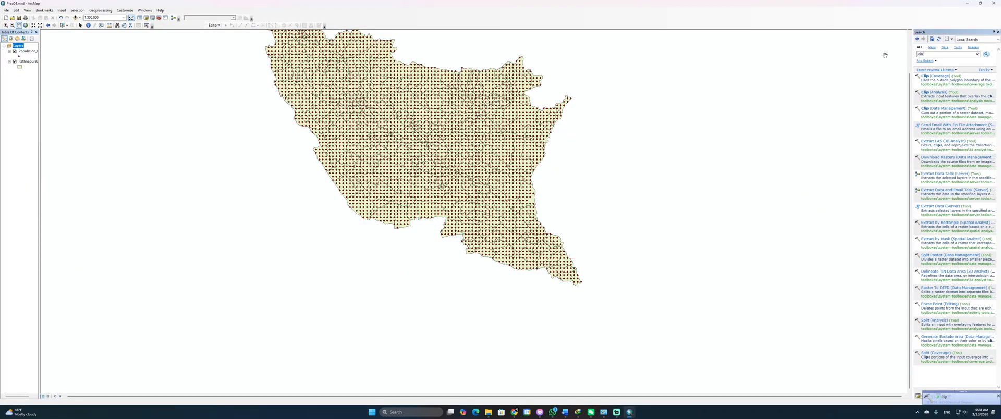
{"action": "type", "text": "join"}
{"action": "key", "text": "Return"}
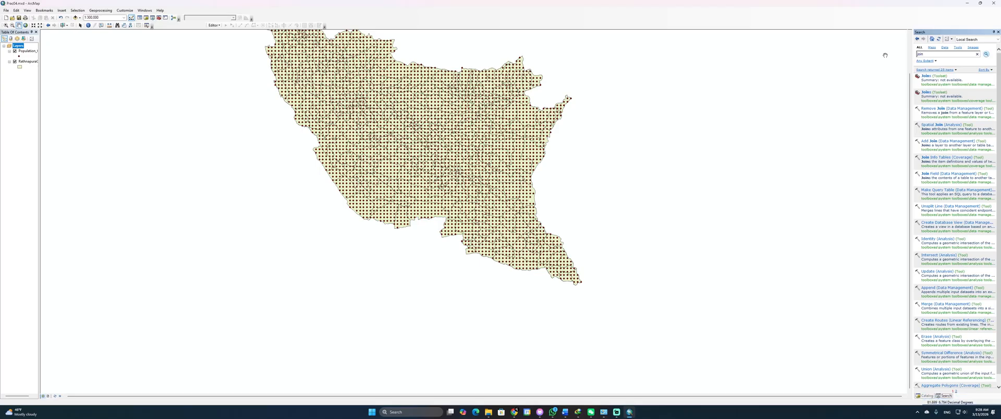
{"action": "double_click", "coordinate": [931, 55]}
{"action": "type", "text": "spat"}
{"action": "key", "text": "Return"}
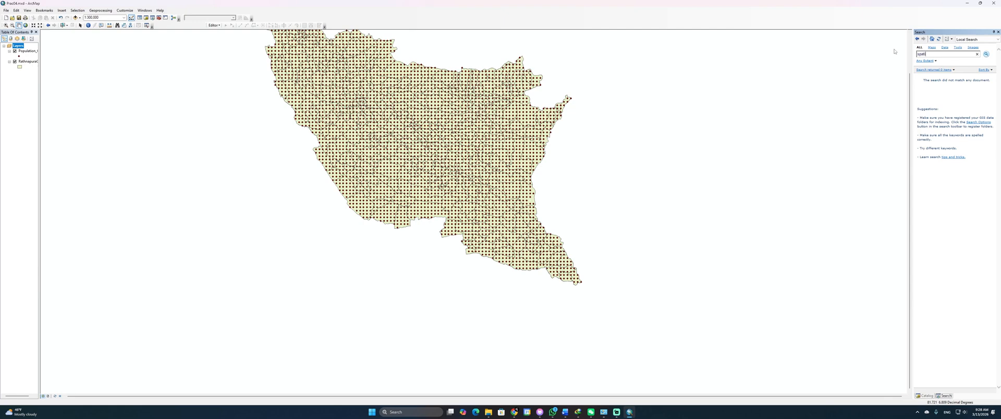
{"action": "type", "text": "ial join"}
{"action": "key", "text": "Return"}
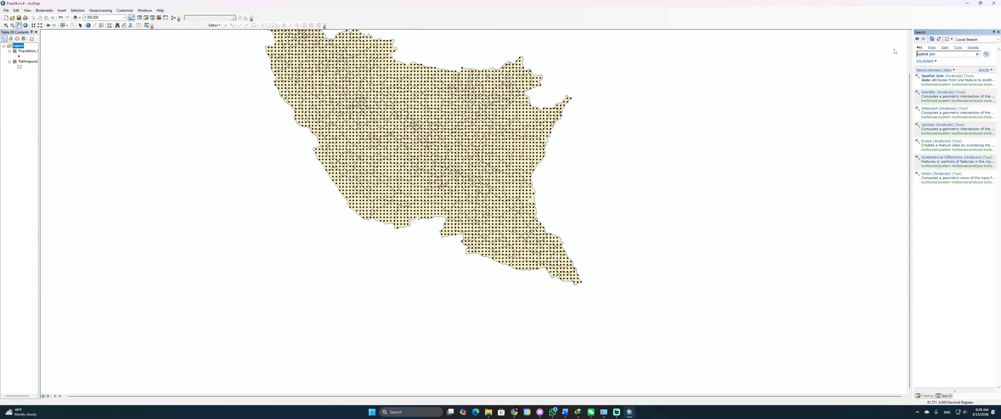
{"action": "left_click", "coordinate": [933, 76]}
Step: Set RathnapuraGND as the target features and Population_Clip as the join features of the Spatial Join
{"action": "left_click", "coordinate": [450, 99]}
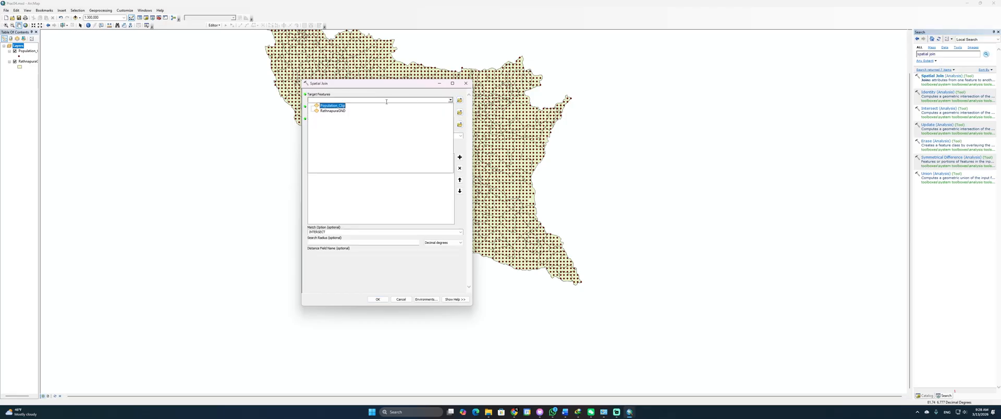
{"action": "left_click", "coordinate": [339, 111]}
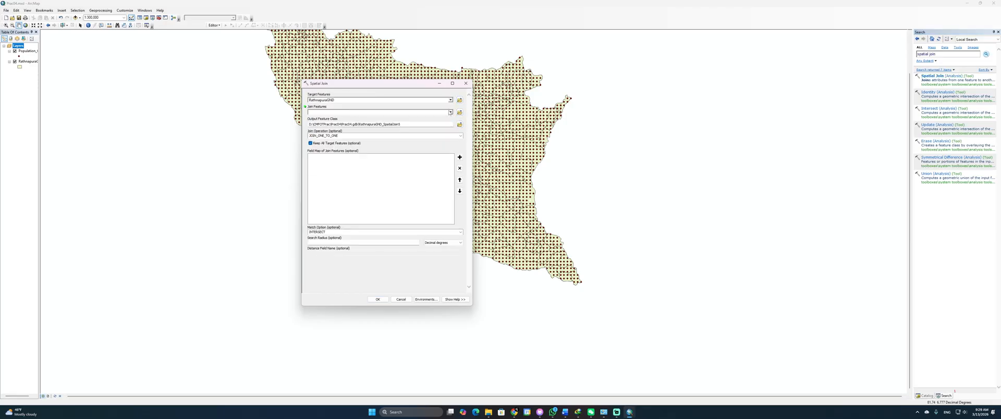
{"action": "left_click", "coordinate": [451, 112]}
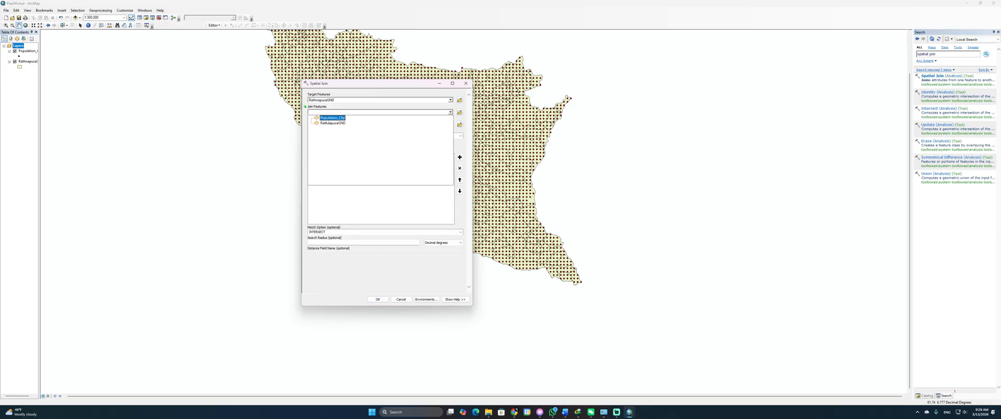
{"action": "left_click", "coordinate": [328, 118]}
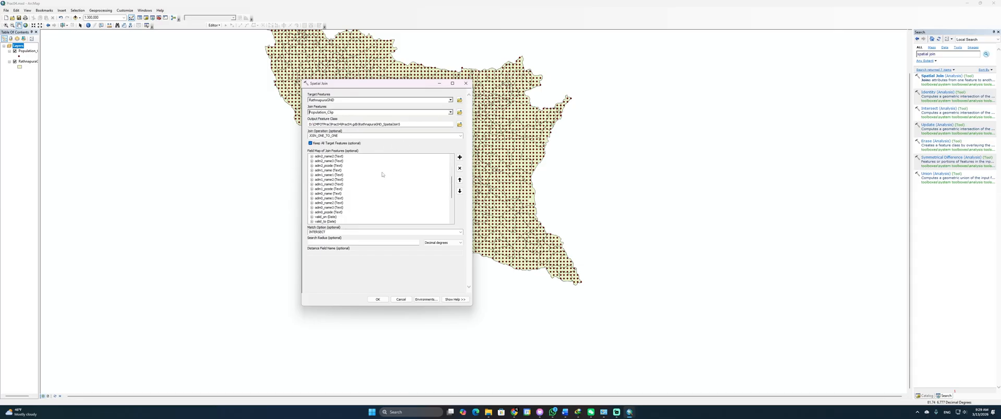
Step: Set the merge rule of the Population field in the Spatial Join field map to Sum
{"action": "scroll", "coordinate": [341, 207], "scroll_direction": "down", "scroll_amount": 4}
{"action": "scroll", "coordinate": [321, 224], "scroll_direction": "down", "scroll_amount": 1}
{"action": "left_click", "coordinate": [323, 222]}
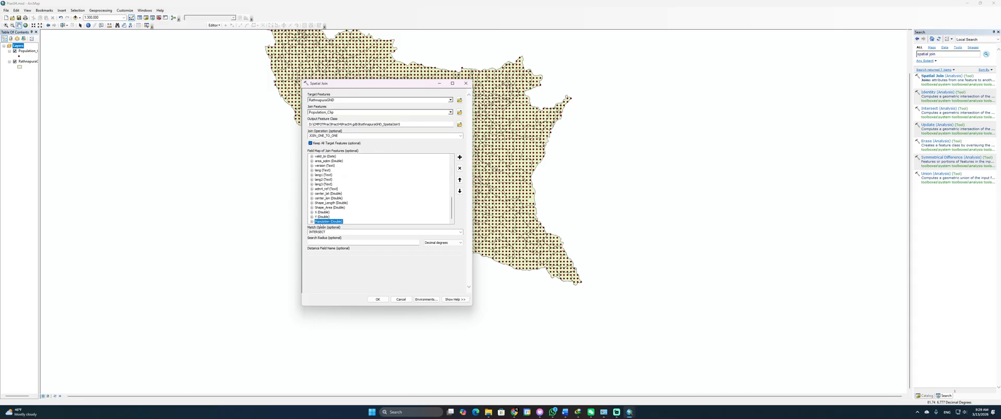
{"action": "right_click", "coordinate": [323, 222]}
{"action": "mouse_move", "coordinate": [346, 240]}
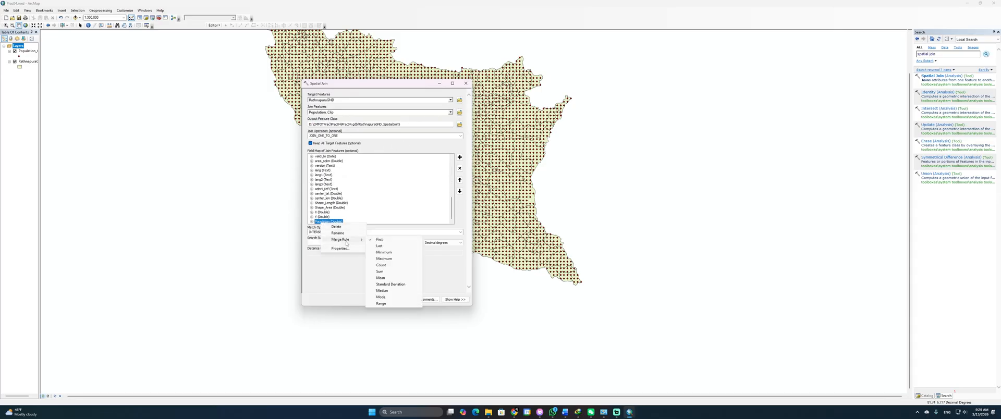
{"action": "left_click", "coordinate": [380, 272]}
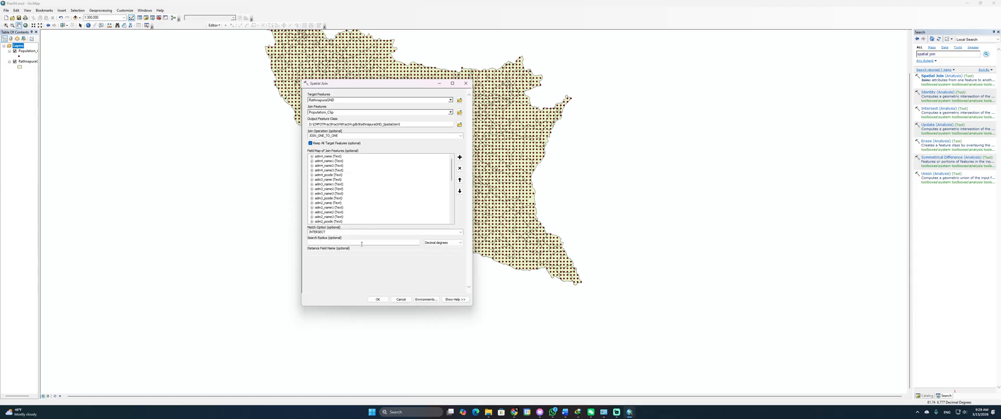
Step: Choose COMPLETELY_CONTAINS as the match option and run the Spatial Join of RathnapuraGND with Population_Clip
{"action": "left_click", "coordinate": [461, 232]}
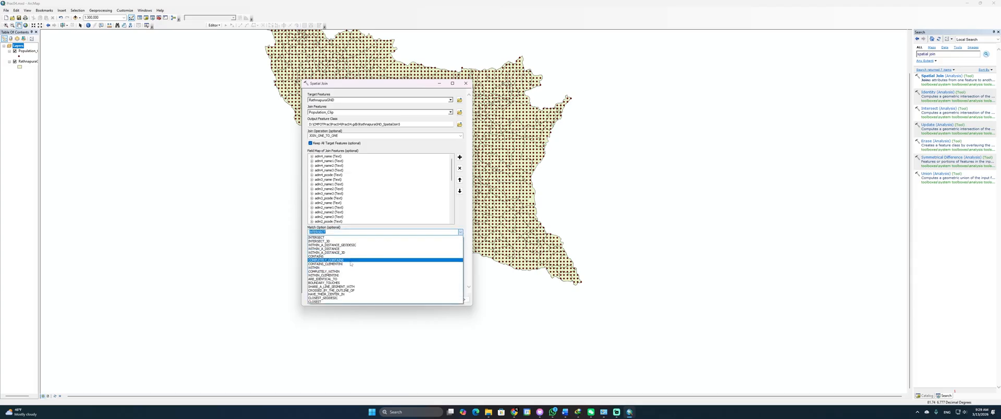
{"action": "left_click", "coordinate": [345, 260]}
{"action": "left_click", "coordinate": [379, 299]}
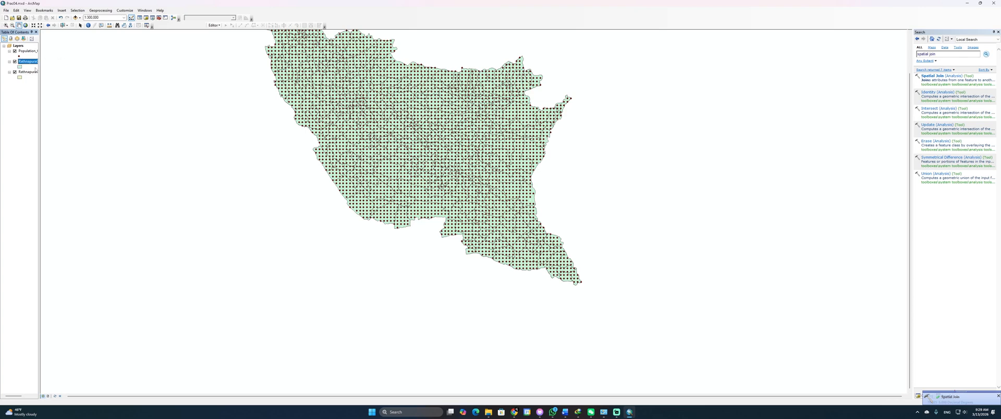
Step: Widen the table of contents and remove the new RathnapuraGND spatial join layer from the map
{"action": "left_click_drag", "start_coordinate": [40, 68], "coordinate": [74, 70]}
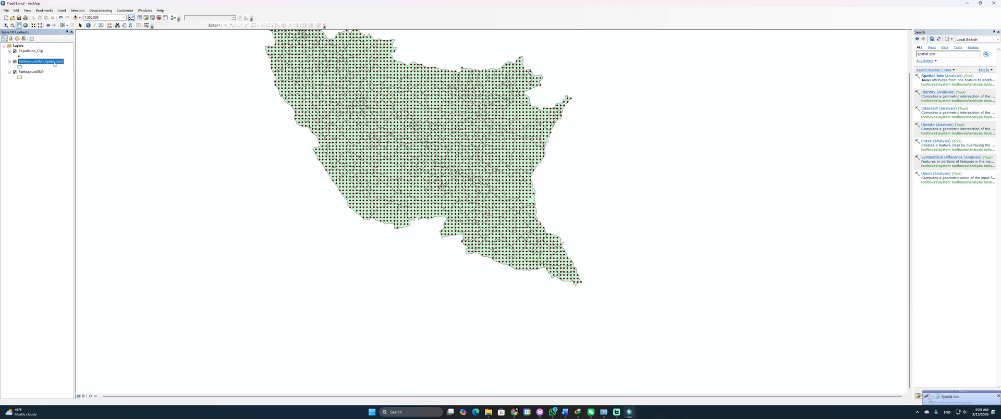
{"action": "right_click", "coordinate": [54, 64]}
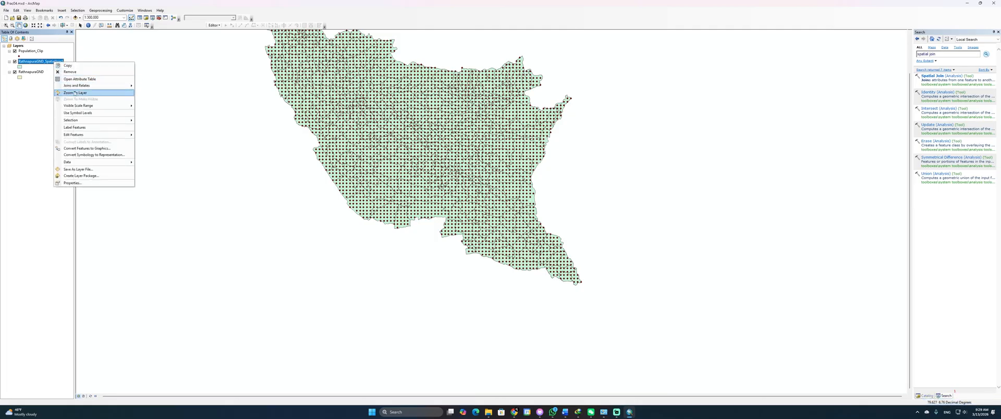
{"action": "left_click", "coordinate": [67, 71]}
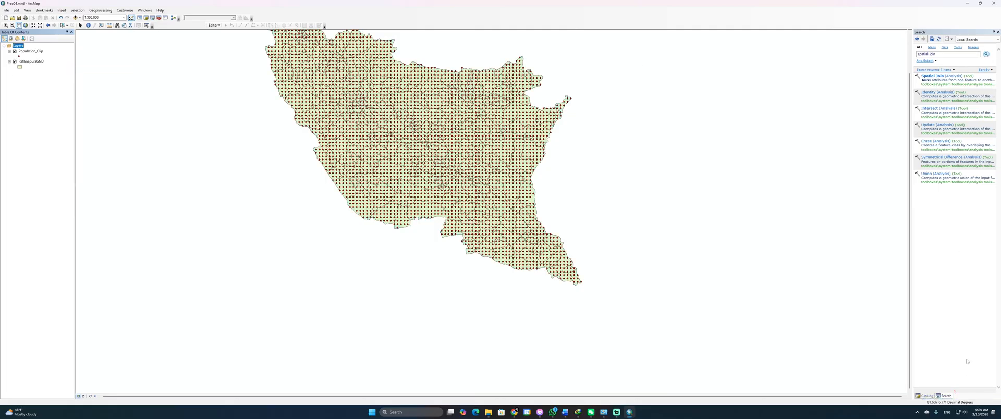
Step: Expand Prac04.gdb in the catalog and delete the RathnapuraGNDPOP feature class from it
{"action": "left_click", "coordinate": [925, 395]}
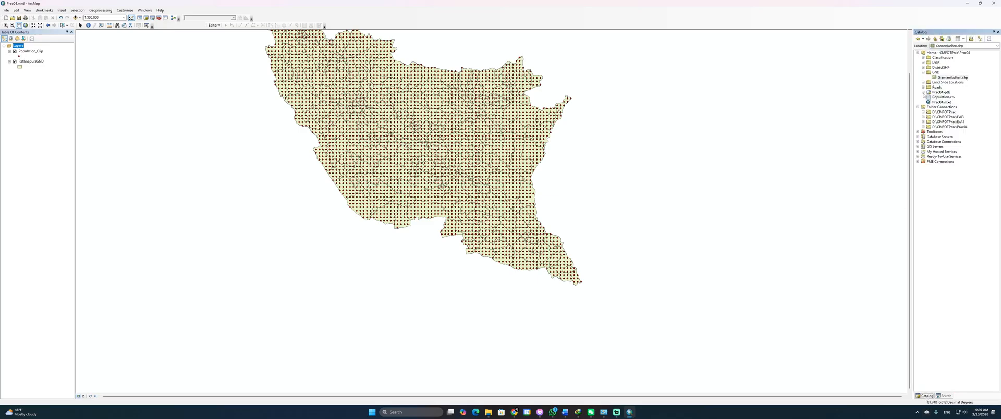
{"action": "left_click", "coordinate": [923, 93]}
{"action": "left_click", "coordinate": [951, 102]}
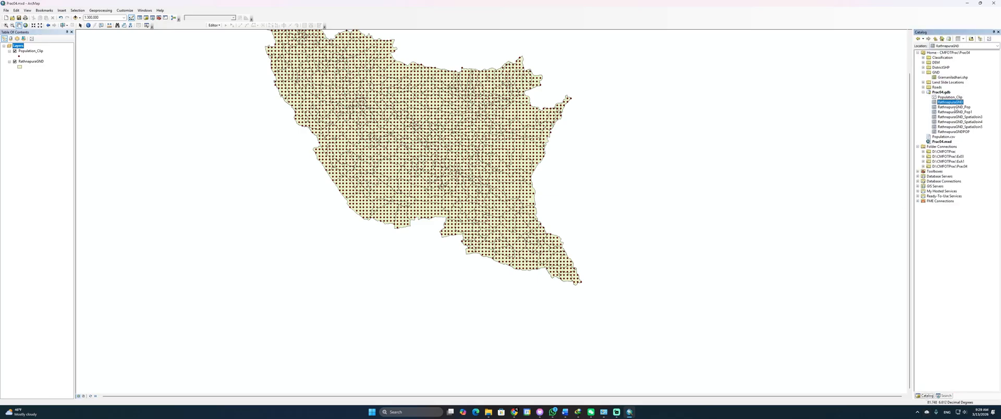
{"action": "left_click", "coordinate": [954, 108]}
{"action": "left_click", "coordinate": [958, 131]}
{"action": "left_click", "coordinate": [961, 107]}
{"action": "left_click", "coordinate": [961, 127]}
{"action": "left_click", "coordinate": [961, 122]}
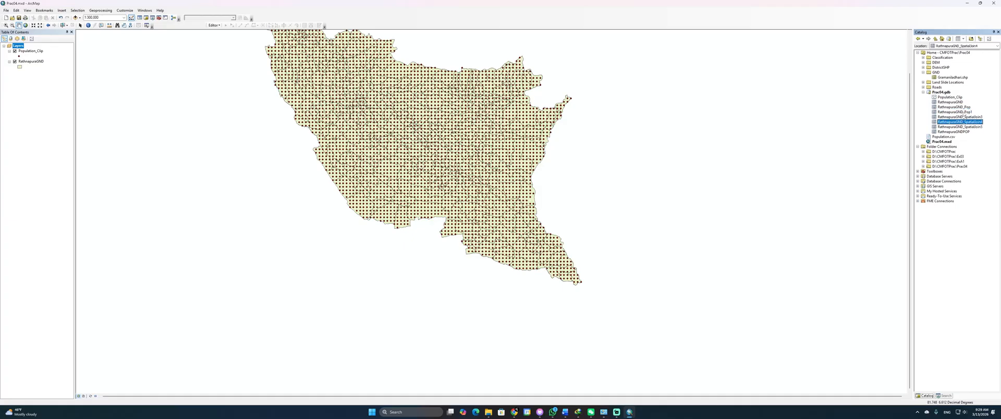
{"action": "left_click", "coordinate": [961, 108]}
{"action": "left_click", "coordinate": [964, 133]}
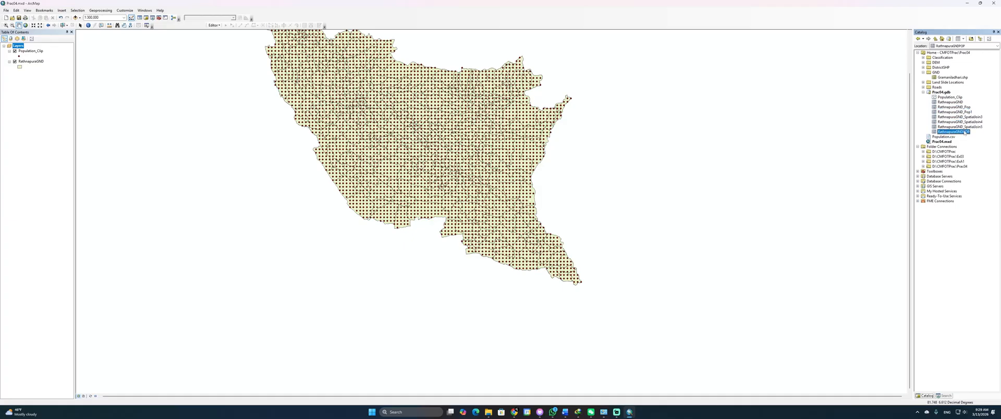
{"action": "right_click", "coordinate": [964, 132]}
{"action": "left_click", "coordinate": [960, 141]}
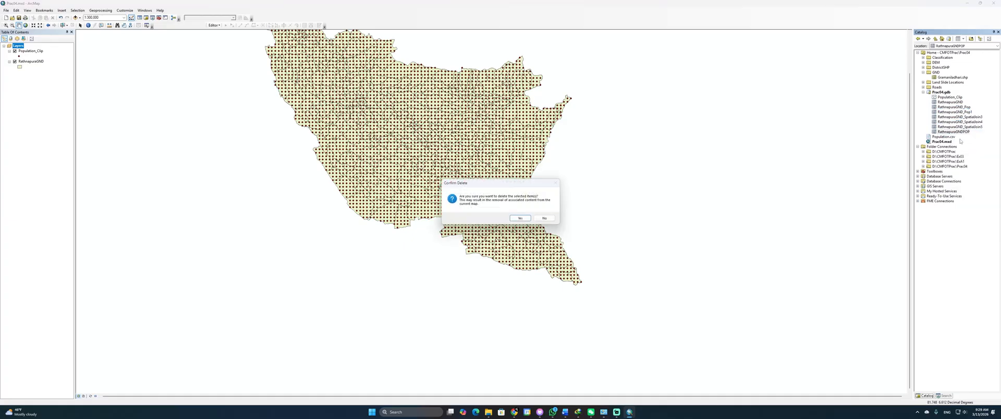
{"action": "left_click", "coordinate": [521, 217]}
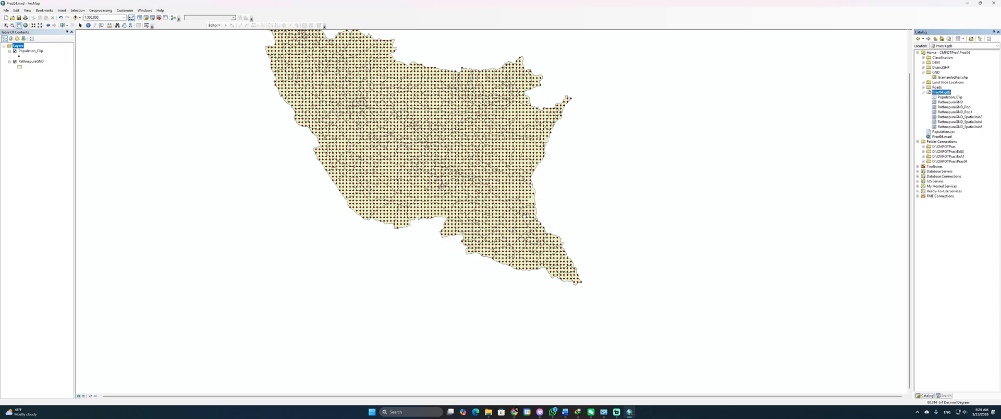
Step: Delete the RathnapuraGND_Pop and RathnapuraGND_Pop1 feature classes from Prac04.gdb
{"action": "key", "text": "Down"}
{"action": "key", "text": "Down"}
{"action": "key", "text": "Down"}
{"action": "key", "text": "Down"}
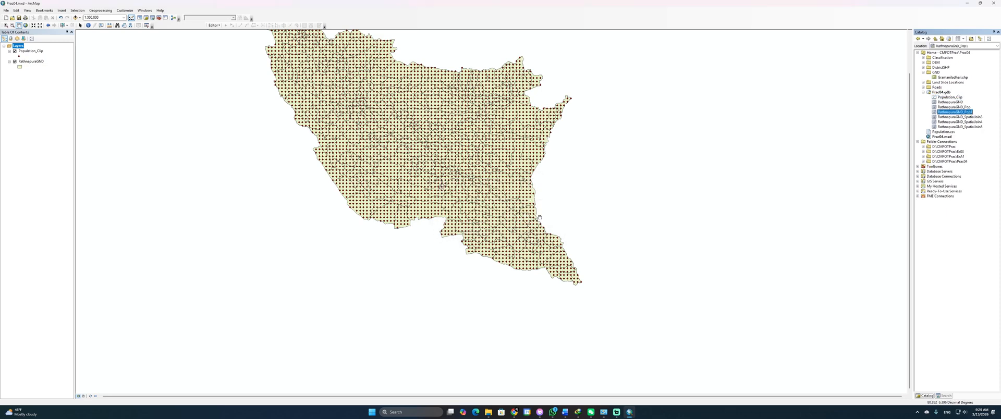
{"action": "key", "text": "Up"}
{"action": "key", "text": "Delete"}
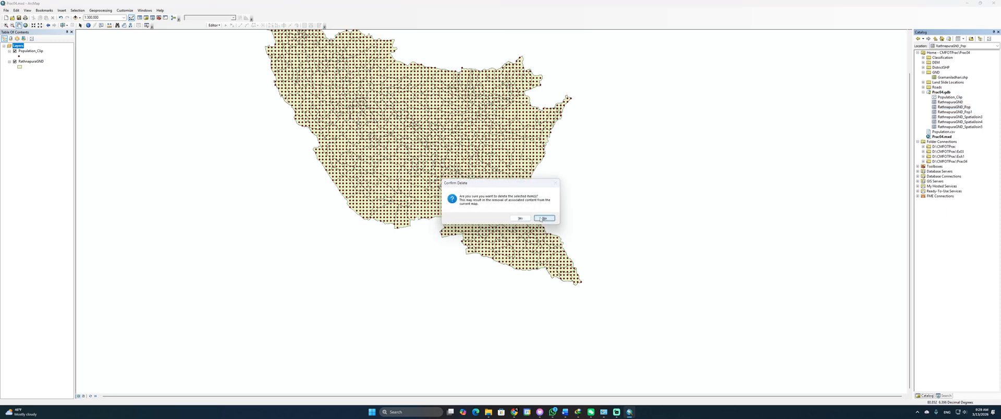
{"action": "key", "text": "Return"}
{"action": "key", "text": "Down"}
{"action": "key", "text": "Down"}
{"action": "key", "text": "Down"}
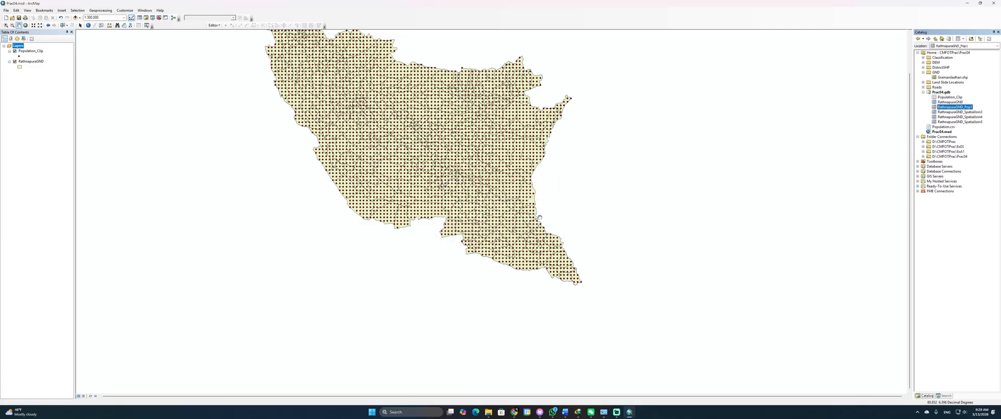
{"action": "key", "text": "Delete"}
{"action": "key", "text": "Return"}
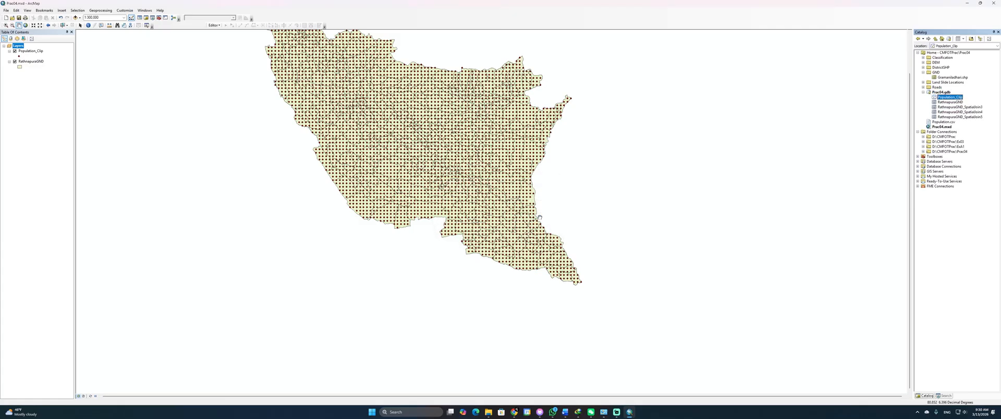
Step: Delete the first two RathnapuraGND_SpatialJoin feature classes from Prac04.gdb
{"action": "key", "text": "Down"}
{"action": "key", "text": "Down"}
{"action": "key", "text": "Down"}
{"action": "key", "text": "Delete"}
{"action": "key", "text": "Return"}
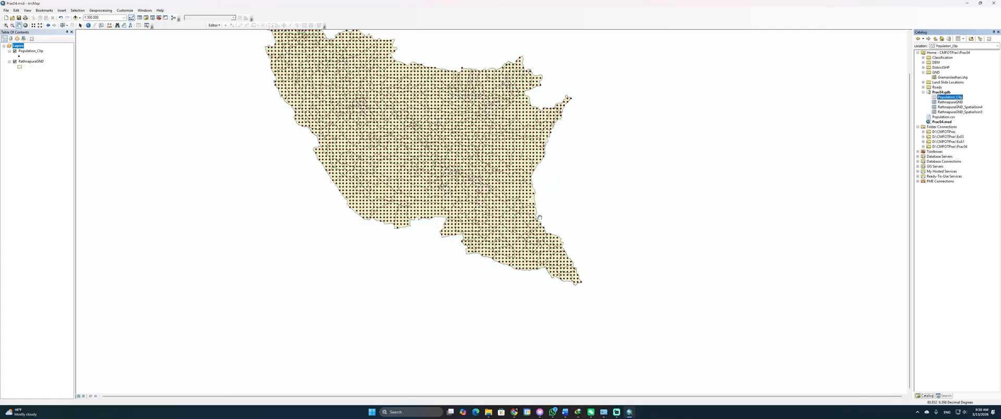
{"action": "key", "text": "Down"}
{"action": "key", "text": "Down"}
{"action": "key", "text": "Down"}
{"action": "key", "text": "Delete"}
{"action": "left_click", "coordinate": [541, 218]}
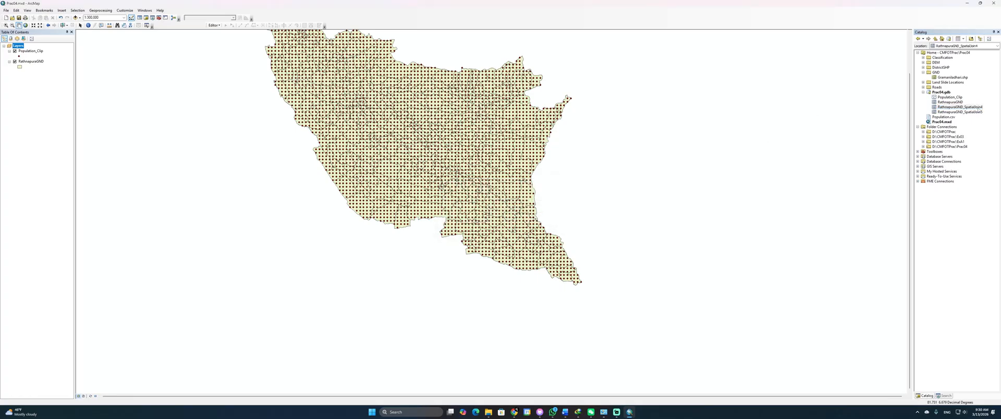
{"action": "left_click", "coordinate": [979, 108]}
{"action": "key", "text": "Delete"}
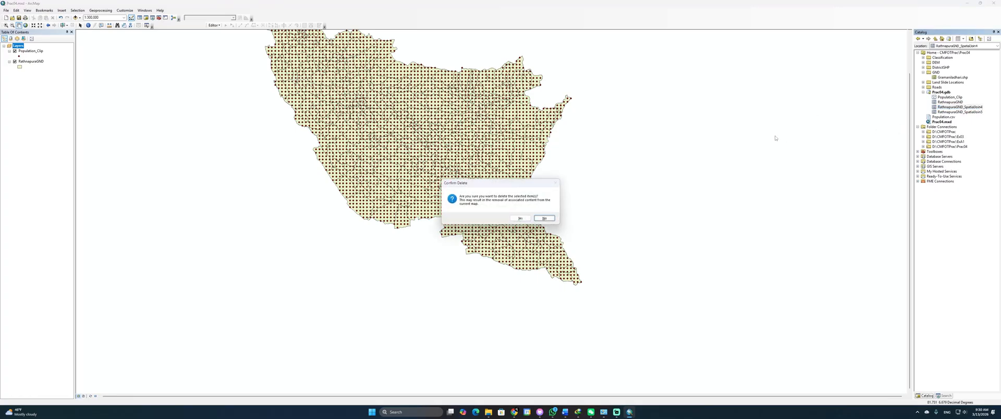
{"action": "key", "text": "Left"}
{"action": "key", "text": "Return"}
Step: Delete the last remaining RathnapuraGND_SpatialJoin feature class, leaving only Population_Clip and RathnapuraGND in Prac04.gdb
{"action": "left_click", "coordinate": [960, 107]}
{"action": "key", "text": "Delete"}
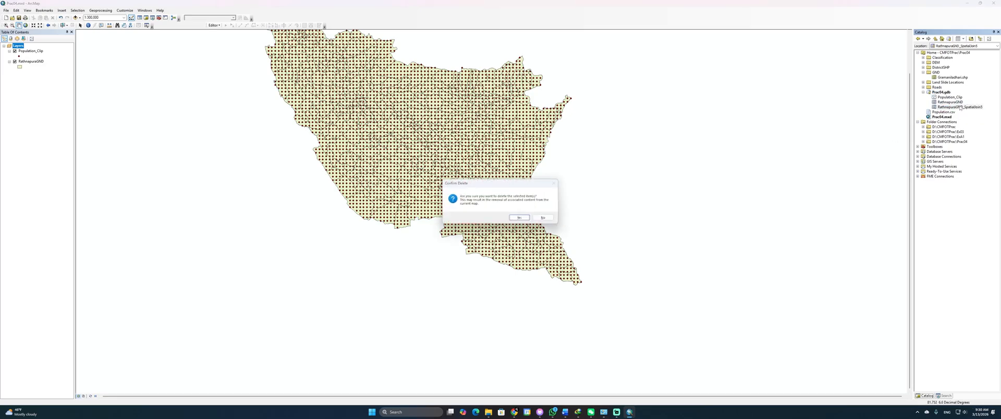
{"action": "key", "text": "Return"}
{"action": "left_click", "coordinate": [959, 107]}
{"action": "key", "text": "Delete"}
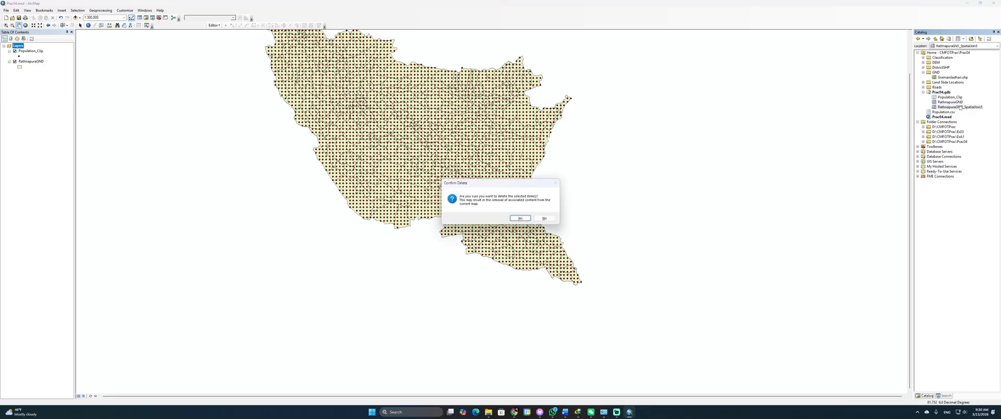
{"action": "key", "text": "Right"}
{"action": "key", "text": "Left"}
{"action": "key", "text": "Return"}
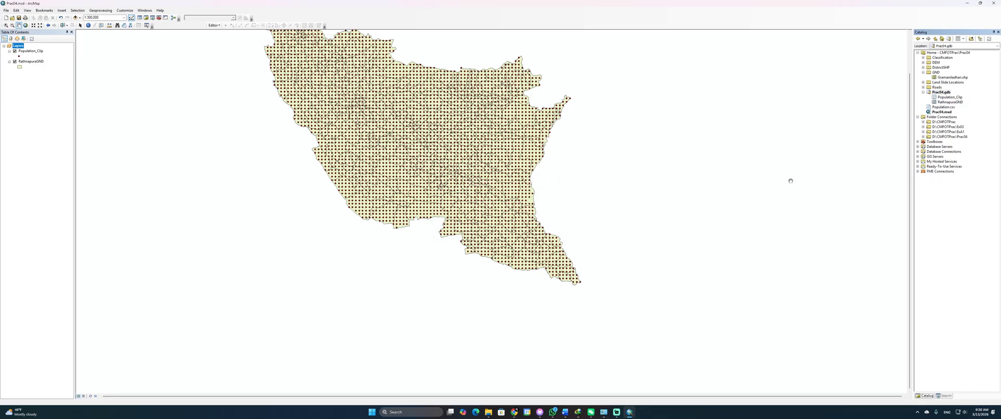
Step: Open the Spatial Join tool and set RathnapuraGND as target features and Population_Clip as join features
{"action": "left_click", "coordinate": [944, 396]}
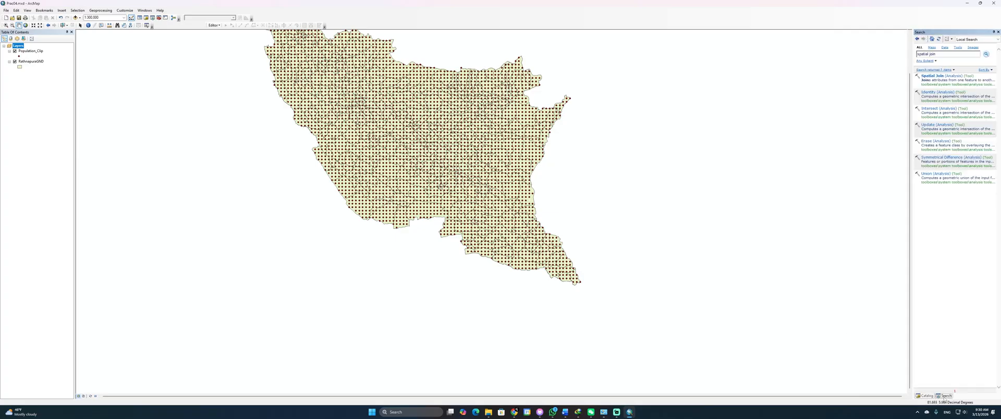
{"action": "left_click", "coordinate": [934, 76]}
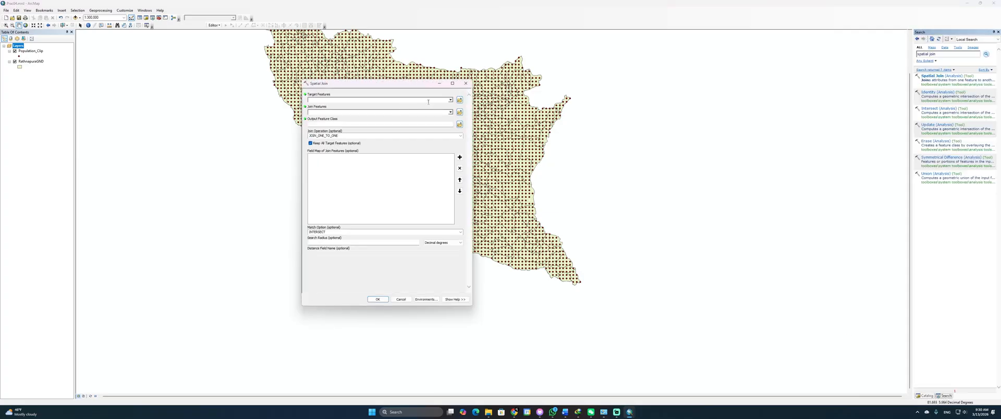
{"action": "left_click", "coordinate": [450, 100]}
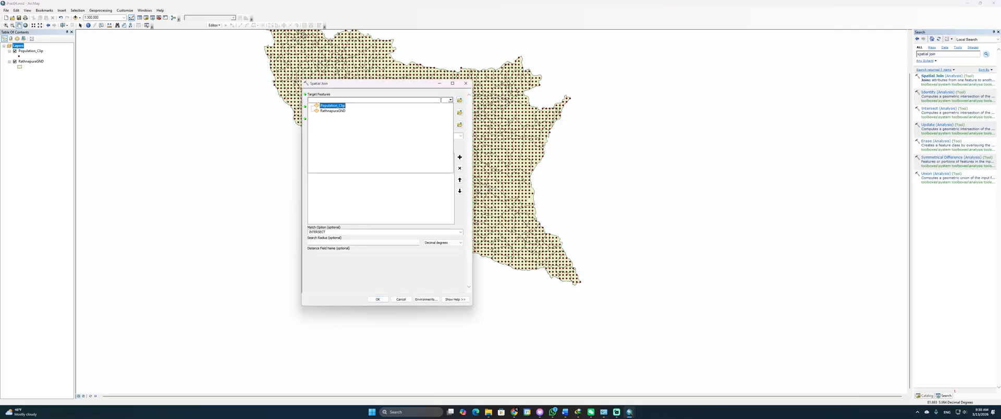
{"action": "left_click", "coordinate": [339, 111]}
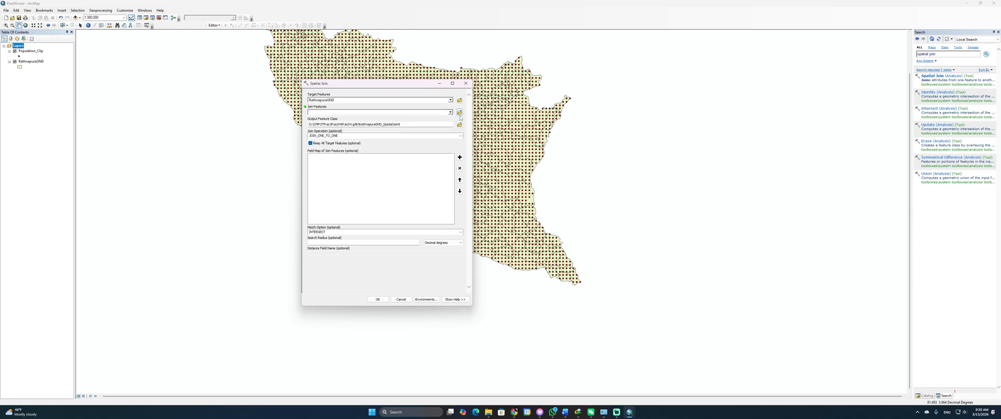
{"action": "left_click", "coordinate": [450, 113]}
{"action": "left_click", "coordinate": [333, 118]}
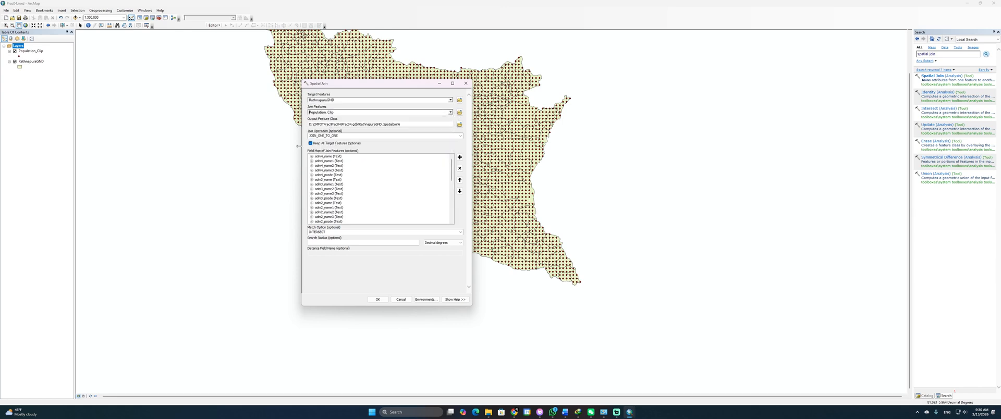
Step: Set the merge rule of the Population field in the join's field map to Sum
{"action": "left_click", "coordinate": [333, 231]}
{"action": "scroll", "coordinate": [379, 211], "scroll_direction": "down", "scroll_amount": 10}
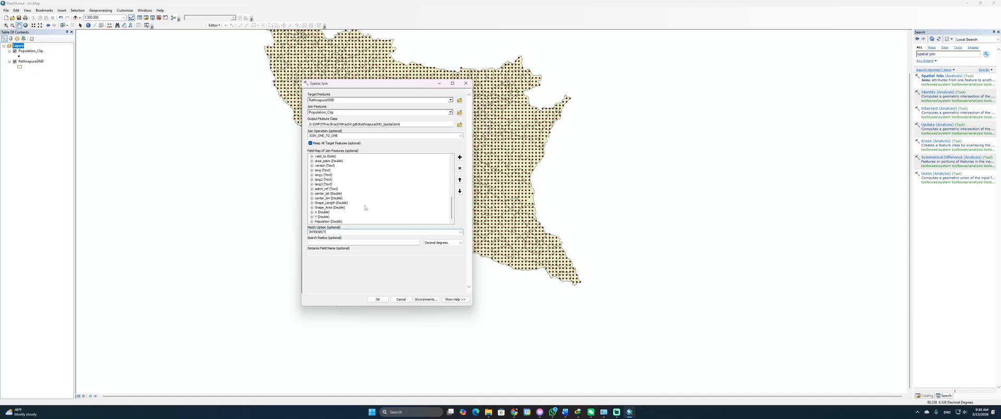
{"action": "right_click", "coordinate": [323, 222]}
{"action": "mouse_move", "coordinate": [366, 240]}
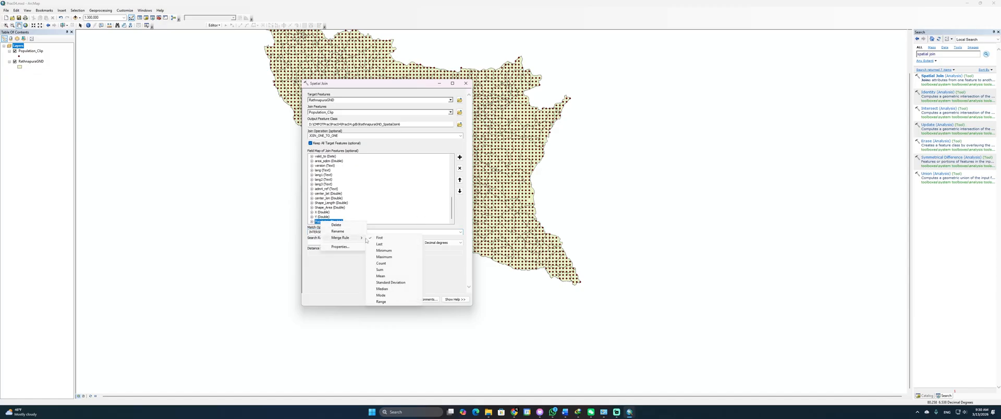
{"action": "left_click", "coordinate": [380, 269]}
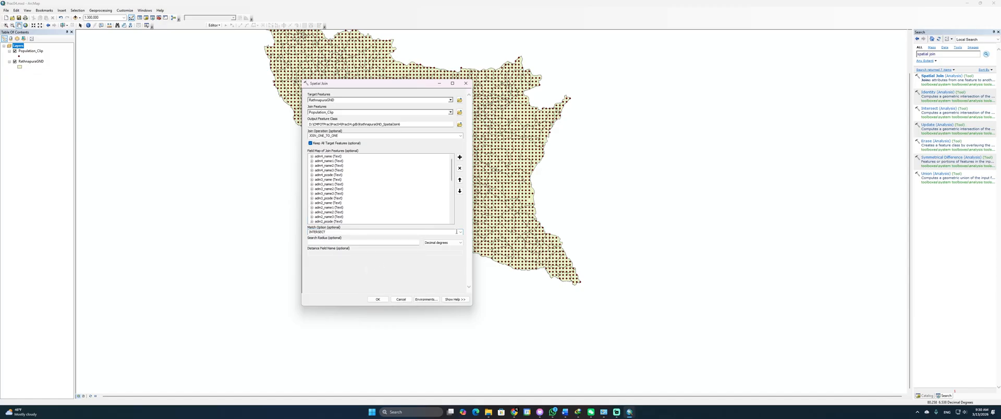
Step: Set the match option to COMPLETELY_CONTAINS, name the output RathnapuraGND_POP, and run the spatial join
{"action": "left_click", "coordinate": [457, 231]}
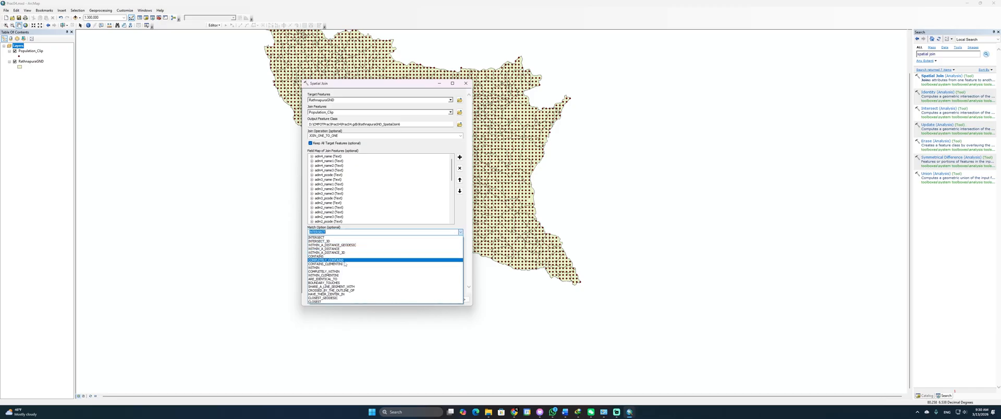
{"action": "left_click", "coordinate": [343, 260]}
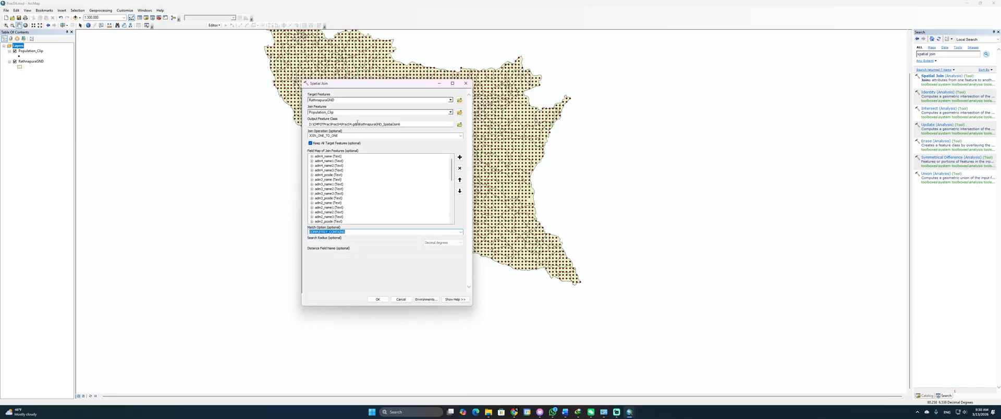
{"action": "left_click_drag", "start_coordinate": [383, 124], "coordinate": [402, 124]}
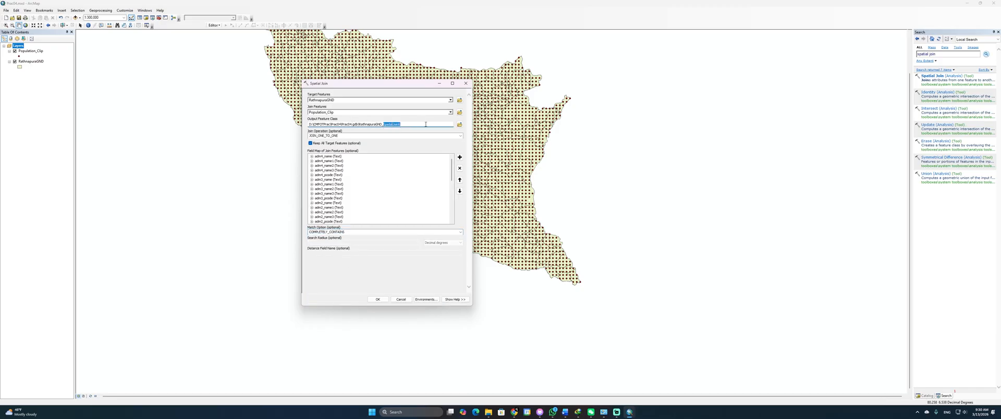
{"action": "type", "text": "POP"}
{"action": "left_click", "coordinate": [378, 299]}
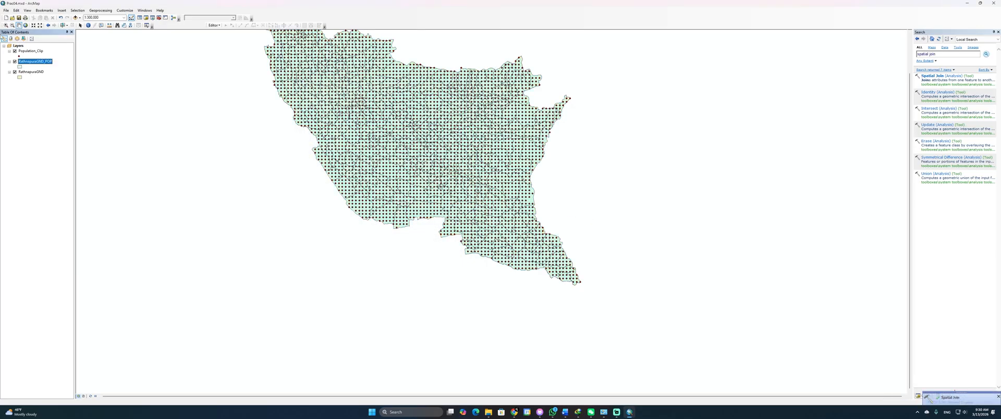
Step: Remove the Population_Clip and RathnapuraGND layers from the map, keeping only RathnapuraGND_POP
{"action": "left_click", "coordinate": [41, 51]}
{"action": "left_click", "coordinate": [35, 72], "text": "shift"}
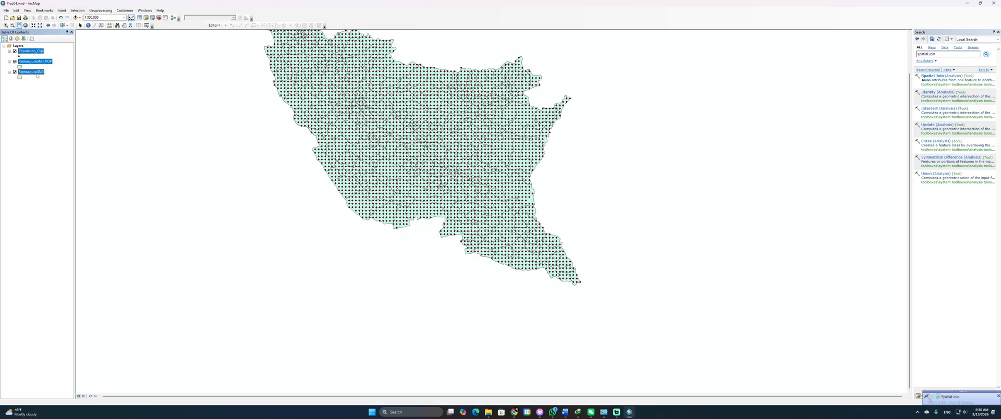
{"action": "left_click", "coordinate": [35, 72]}
{"action": "left_click", "coordinate": [36, 52], "text": "ctrl"}
{"action": "right_click", "coordinate": [35, 52]}
{"action": "left_click", "coordinate": [48, 62]}
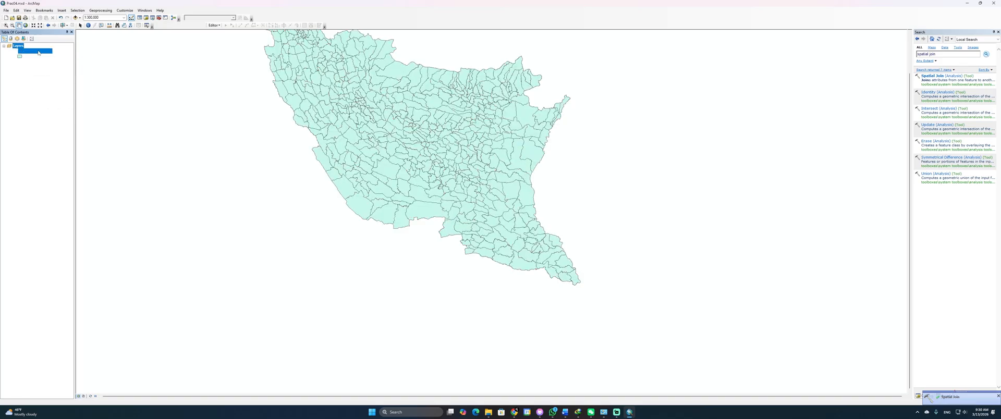
Step: Open the attribute table of RathnapuraGND_POP and examine its Population field
{"action": "right_click", "coordinate": [38, 53]}
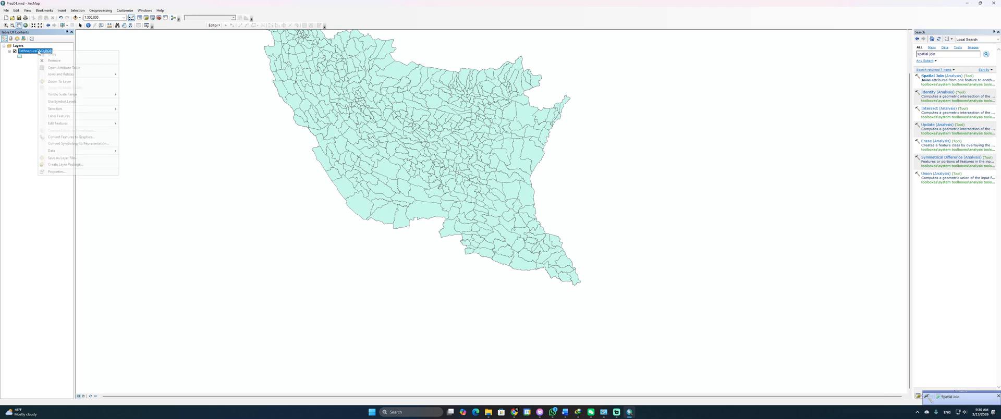
{"action": "left_click", "coordinate": [63, 68]}
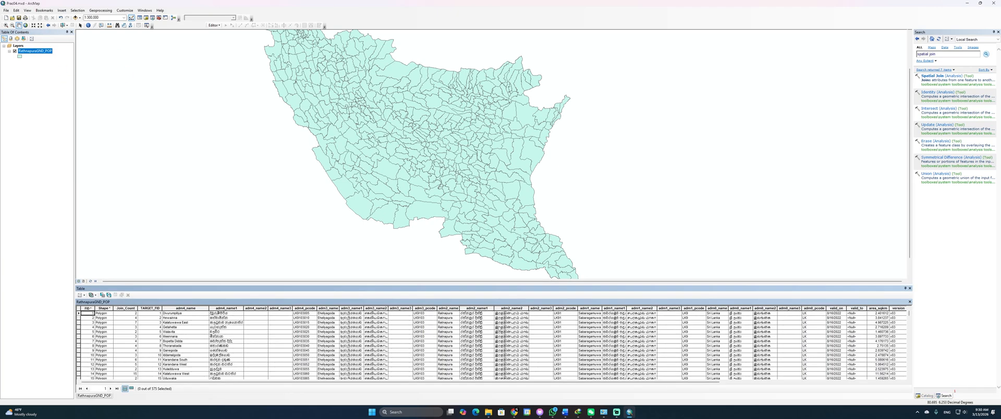
{"action": "left_click_drag", "start_coordinate": [217, 384], "coordinate": [403, 384]}
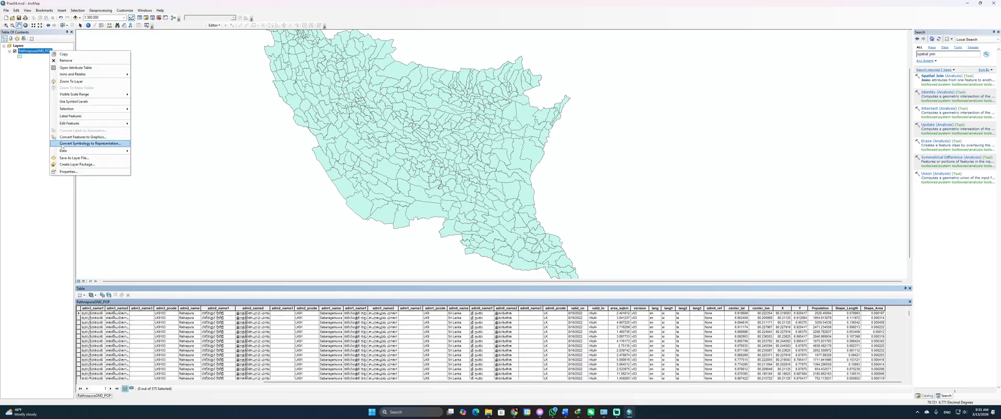
Step: Check the coordinate system and units in the source properties of the RathnapuraGND_POP layer
{"action": "left_click", "coordinate": [68, 171]}
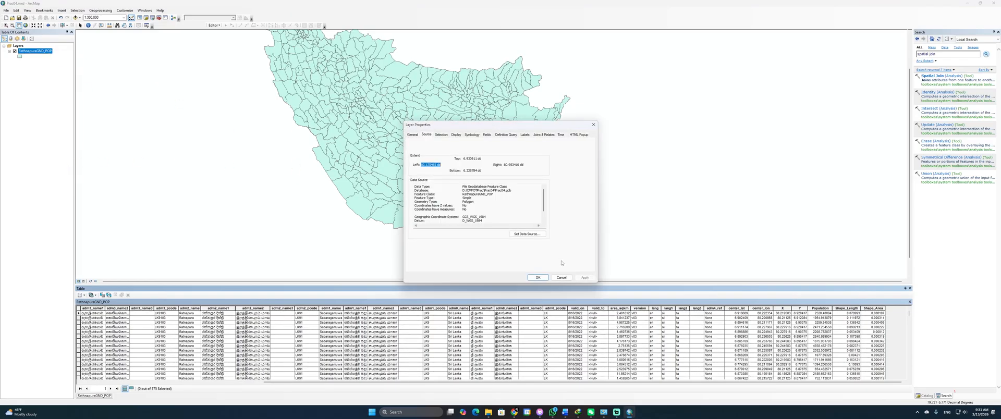
{"action": "scroll", "coordinate": [485, 213], "scroll_direction": "down", "scroll_amount": 1}
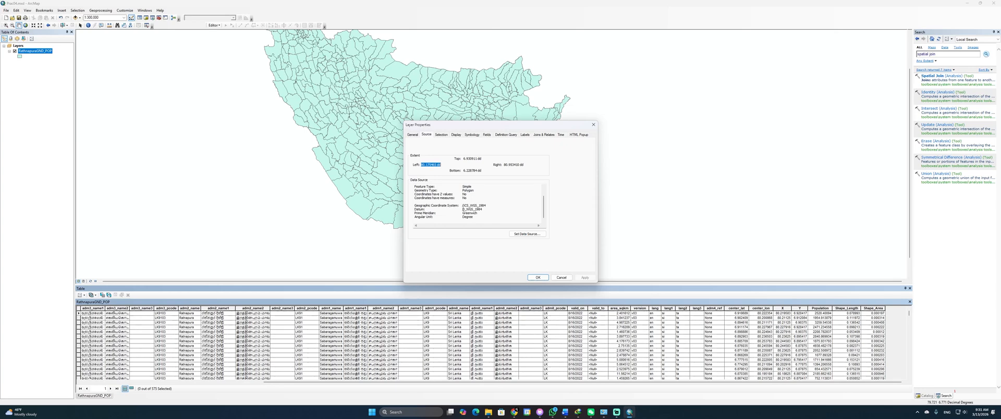
{"action": "scroll", "coordinate": [462, 205], "scroll_direction": "up", "scroll_amount": 1}
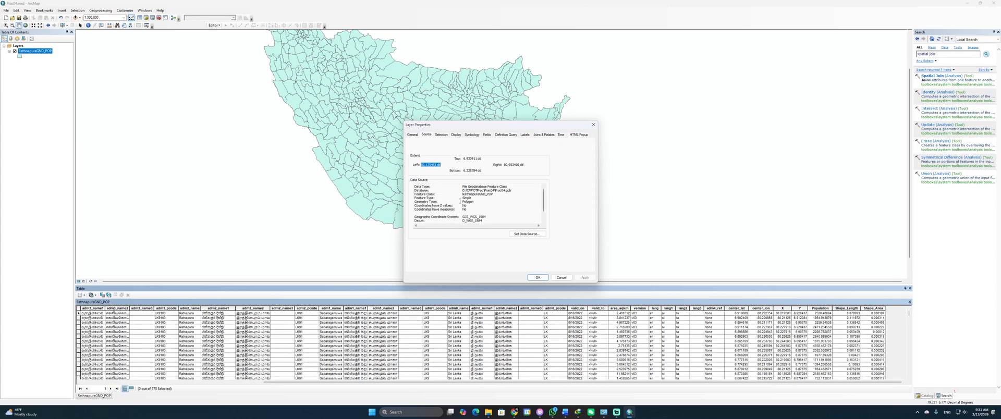
{"action": "scroll", "coordinate": [460, 201], "scroll_direction": "down", "scroll_amount": 1}
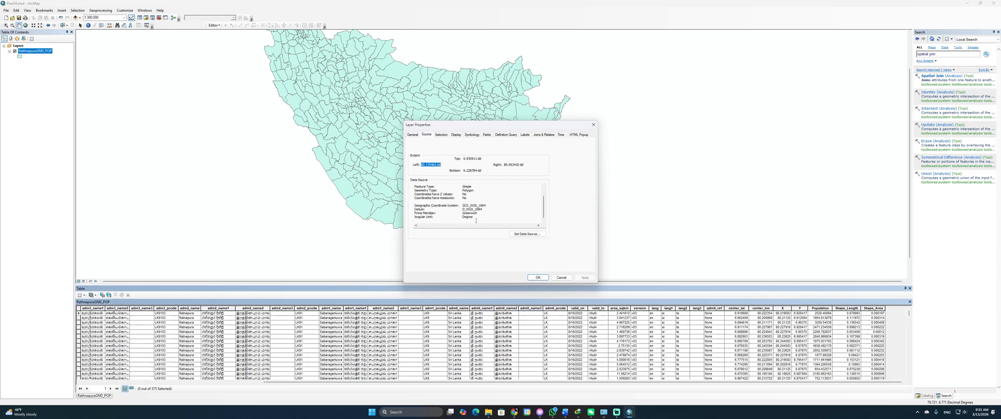
{"action": "left_click", "coordinate": [593, 124]}
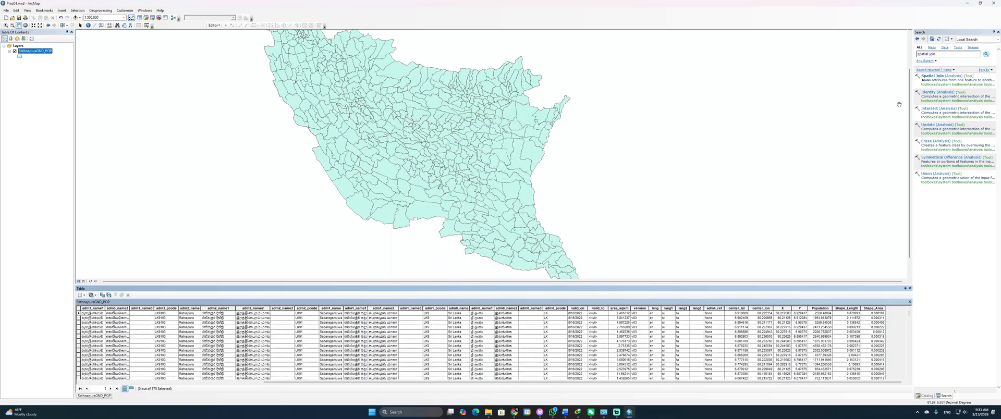
Step: Find the Project (Data Management) tool, choose RathnapuraGND_POP as input and name the output RathnapuraGND_POP_Projected
{"action": "left_click", "coordinate": [942, 53]}
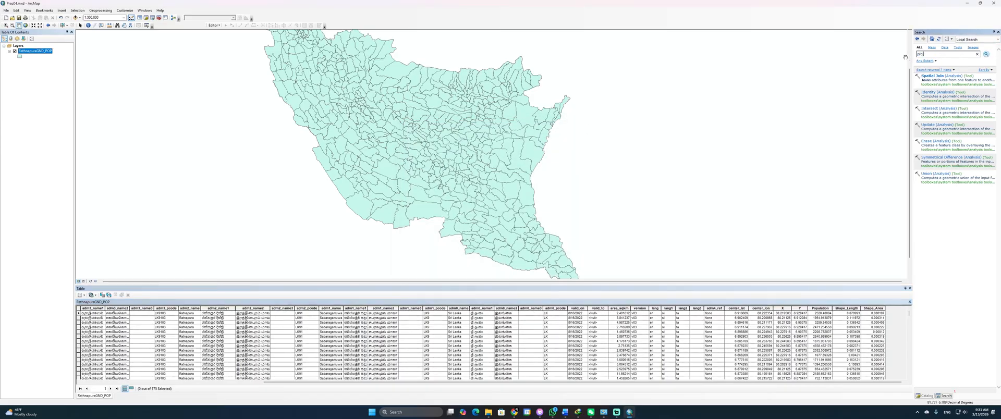
{"action": "key", "text": "Return"}
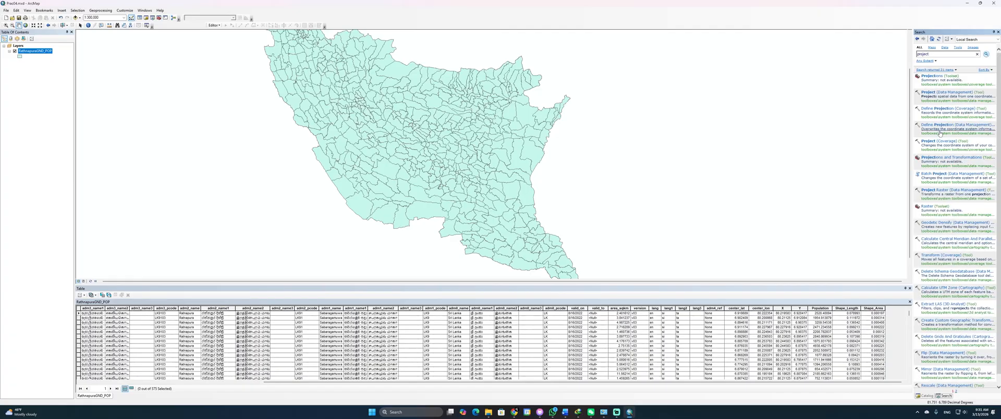
{"action": "left_click", "coordinate": [928, 92]}
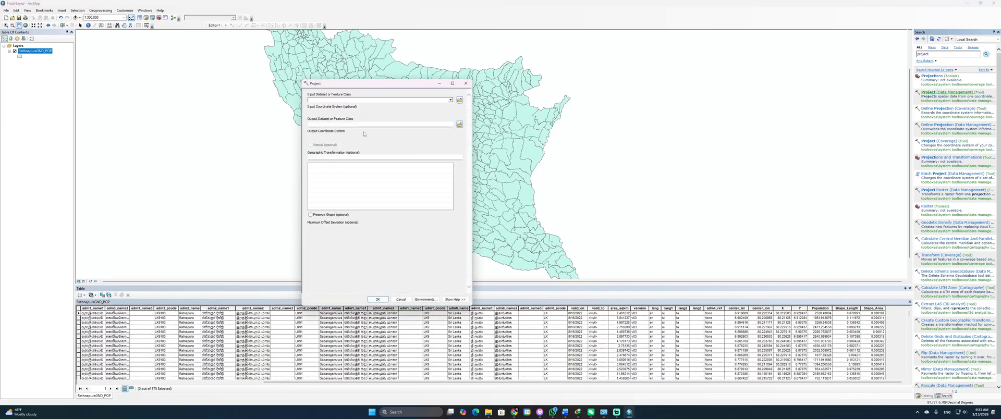
{"action": "left_click", "coordinate": [450, 99]}
{"action": "left_click", "coordinate": [357, 105]}
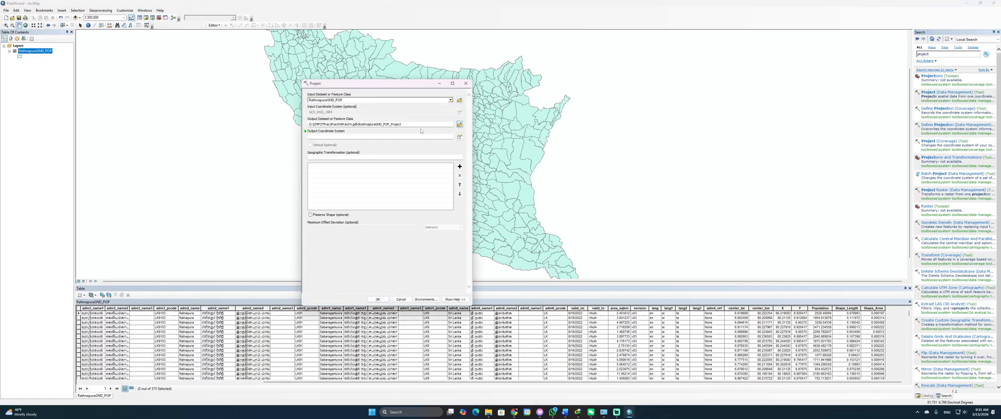
{"action": "left_click_drag", "start_coordinate": [401, 124], "coordinate": [392, 123]}
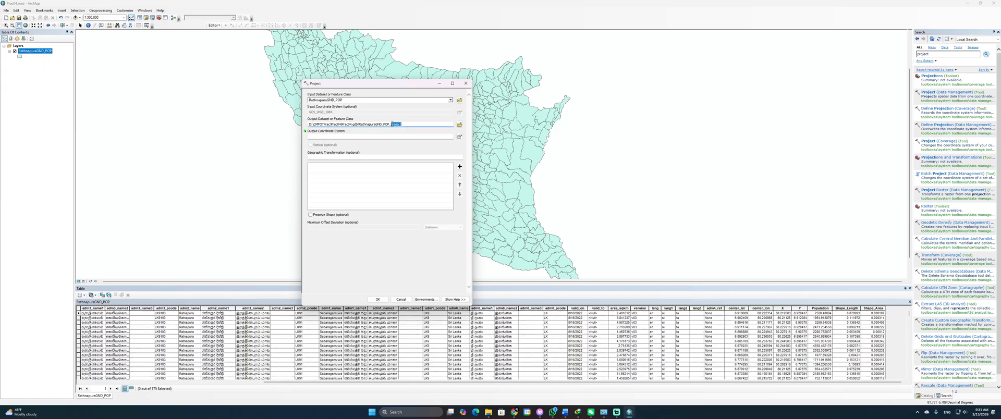
{"action": "left_click", "coordinate": [400, 123]}
Step: Set the output coordinate system to Kandawala Sri Lanka Grid and run the projection
{"action": "left_click", "coordinate": [459, 136]}
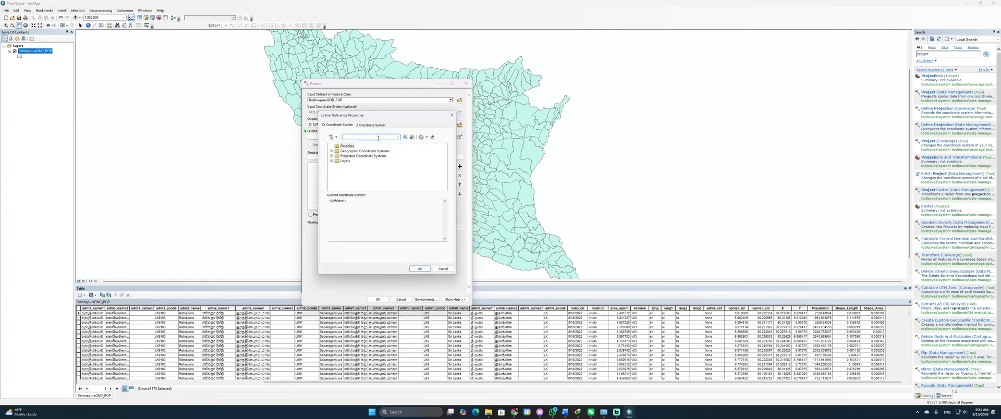
{"action": "type", "text": "kandawala"}
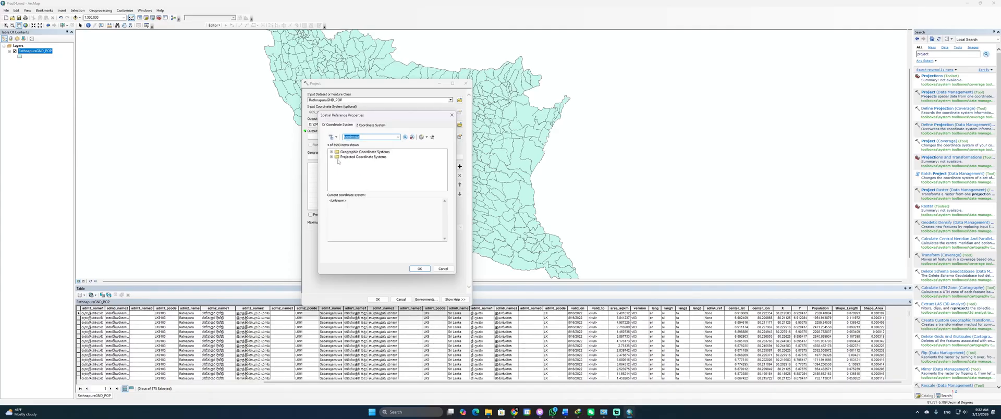
{"action": "left_click", "coordinate": [331, 156]}
{"action": "left_click", "coordinate": [337, 162]}
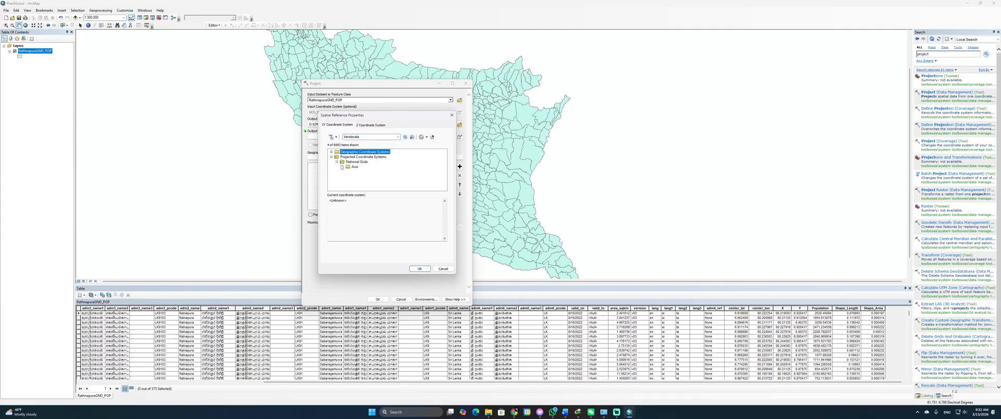
{"action": "left_click", "coordinate": [342, 167]}
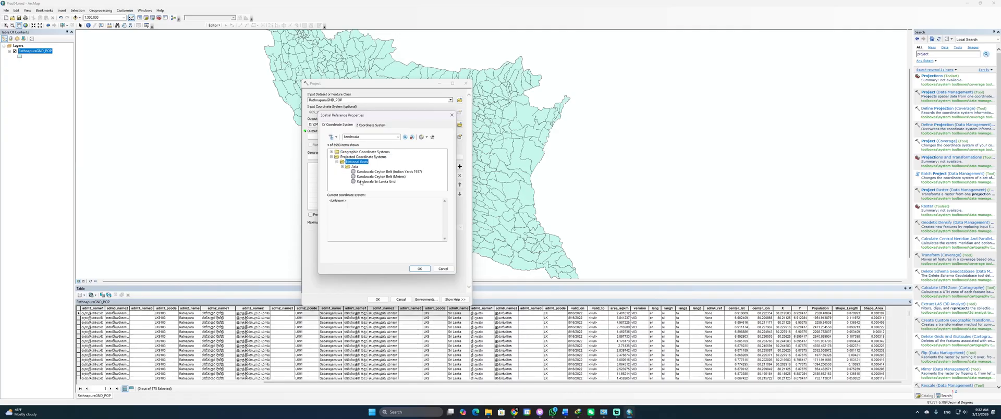
{"action": "left_click", "coordinate": [362, 182]}
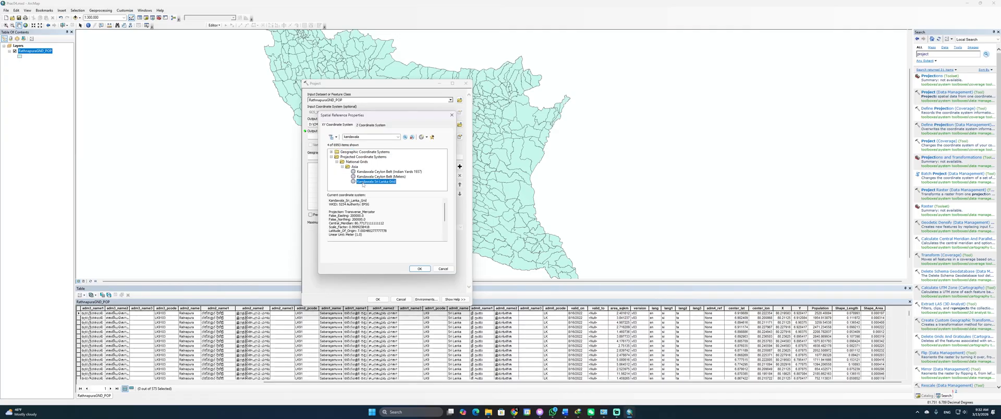
{"action": "left_click", "coordinate": [420, 269]}
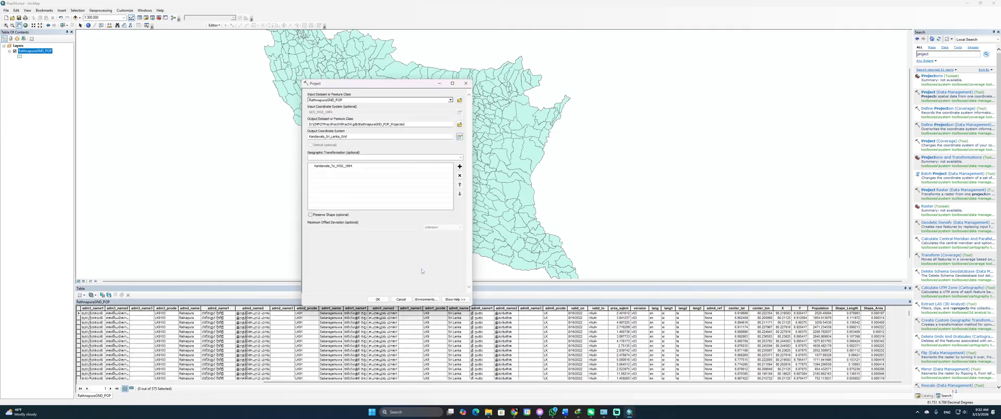
{"action": "left_click", "coordinate": [379, 299]}
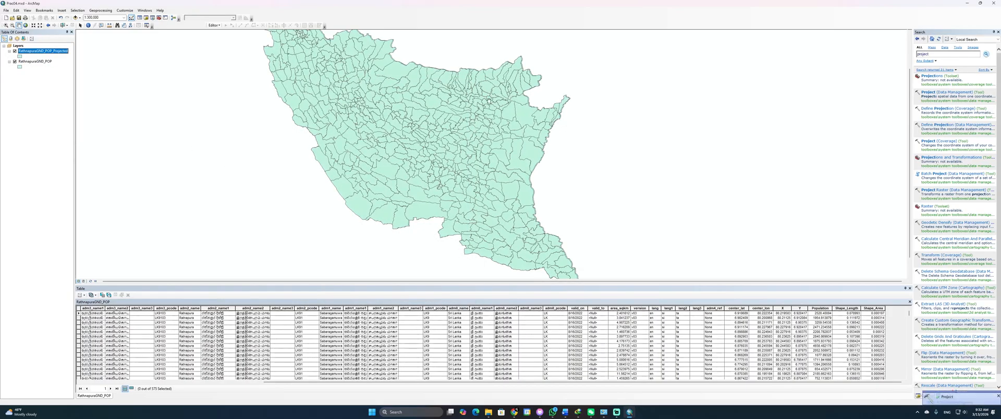
{"action": "scroll", "coordinate": [552, 109], "scroll_direction": "up", "scroll_amount": 4}
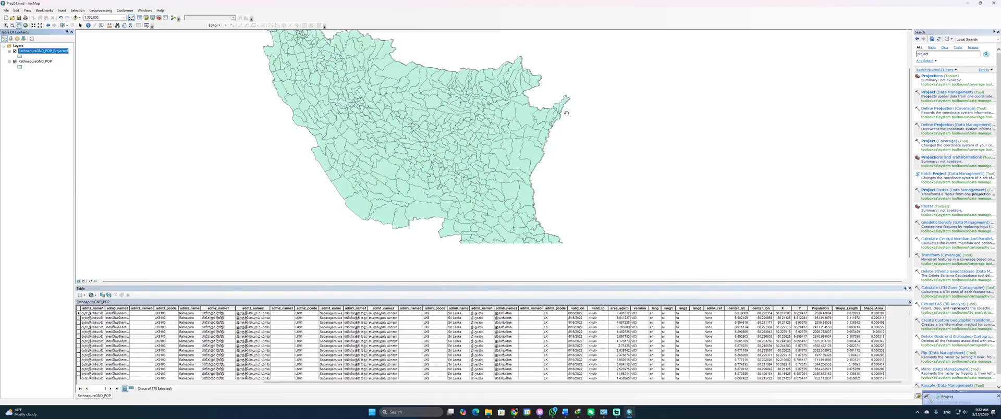
Step: Compare the projected and original divisions on the map and remove the unprojected RathnapuraGND_POP layer
{"action": "scroll", "coordinate": [548, 106], "scroll_direction": "up", "scroll_amount": 2}
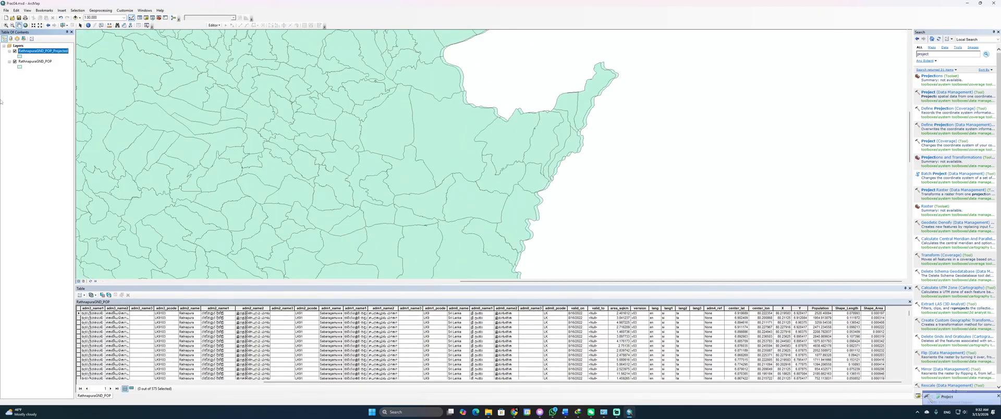
{"action": "scroll", "coordinate": [349, 182], "scroll_direction": "down", "scroll_amount": 2}
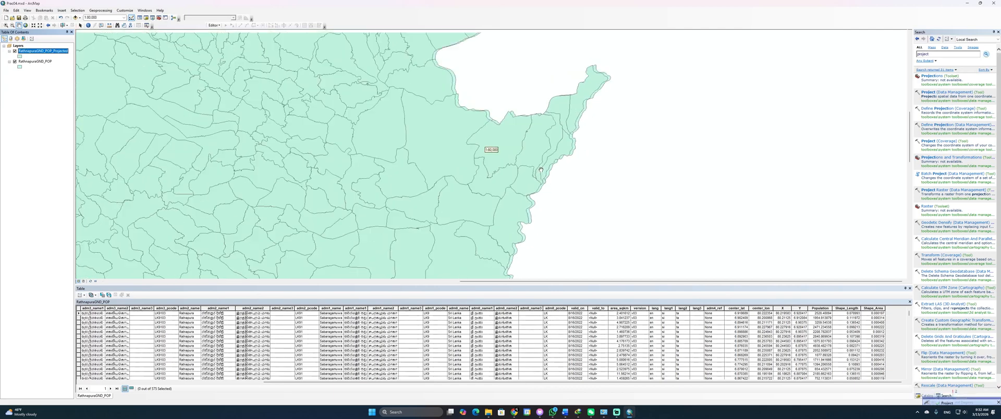
{"action": "scroll", "coordinate": [350, 182], "scroll_direction": "down", "scroll_amount": 2}
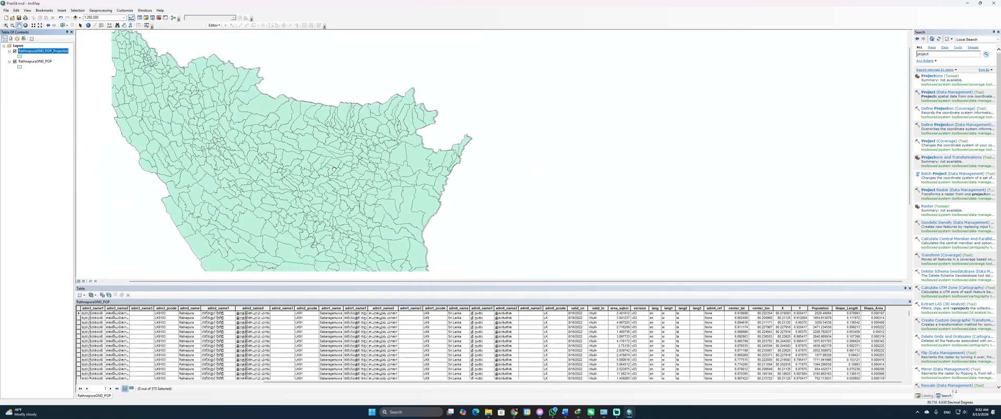
{"action": "left_click_drag", "start_coordinate": [334, 169], "coordinate": [417, 148]}
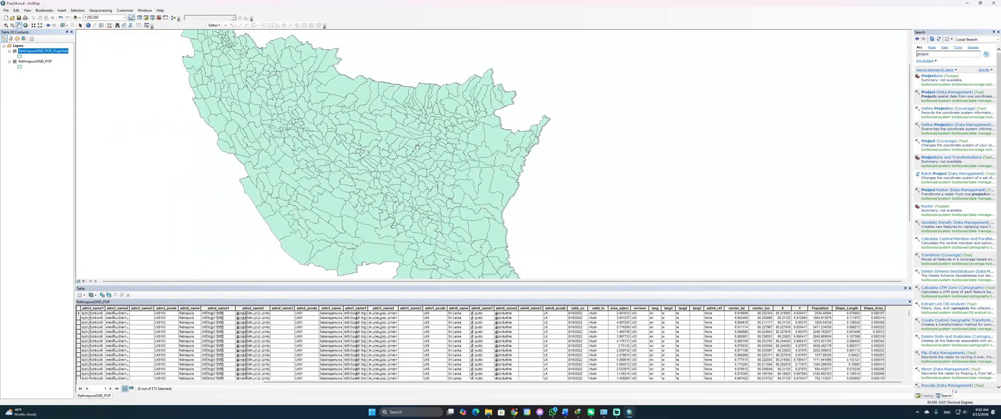
{"action": "scroll", "coordinate": [417, 147], "scroll_direction": "down", "scroll_amount": 2}
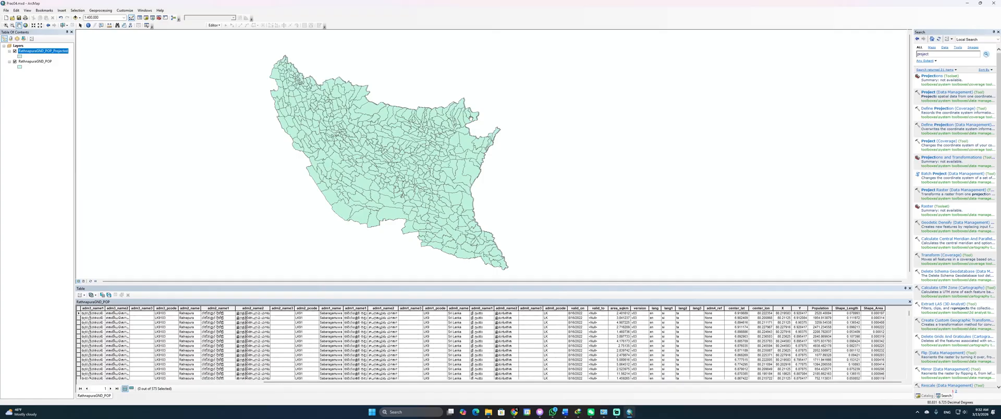
{"action": "left_click", "coordinate": [42, 63]}
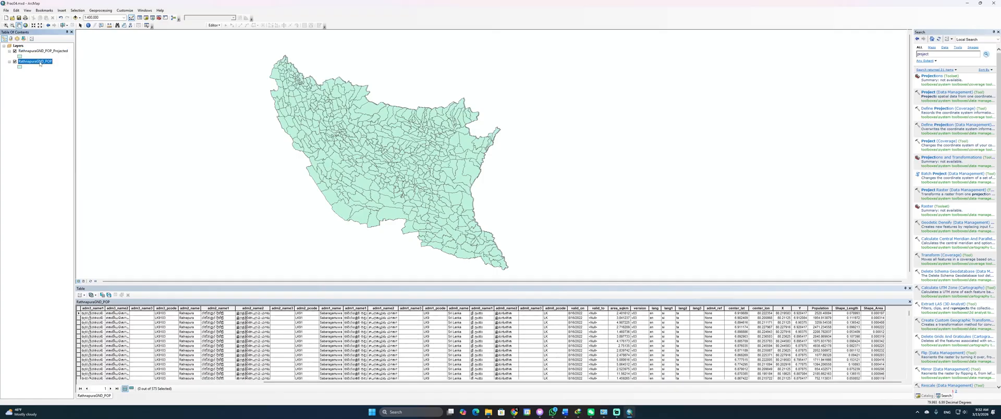
{"action": "right_click", "coordinate": [32, 62]}
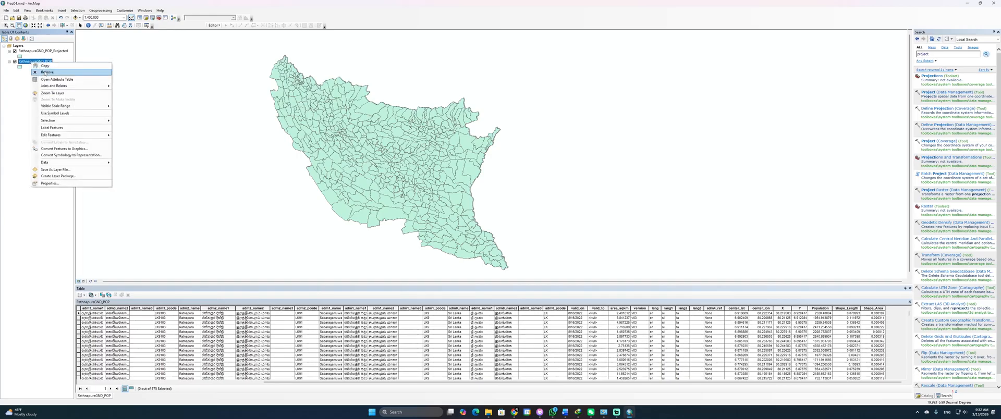
{"action": "left_click", "coordinate": [45, 73]}
Step: Open the attribute table of RathnapuraGND_POP_Projected and examine its Population, Shape_Length and Shape_Area fields
{"action": "left_click", "coordinate": [42, 50]}
{"action": "right_click", "coordinate": [51, 50]}
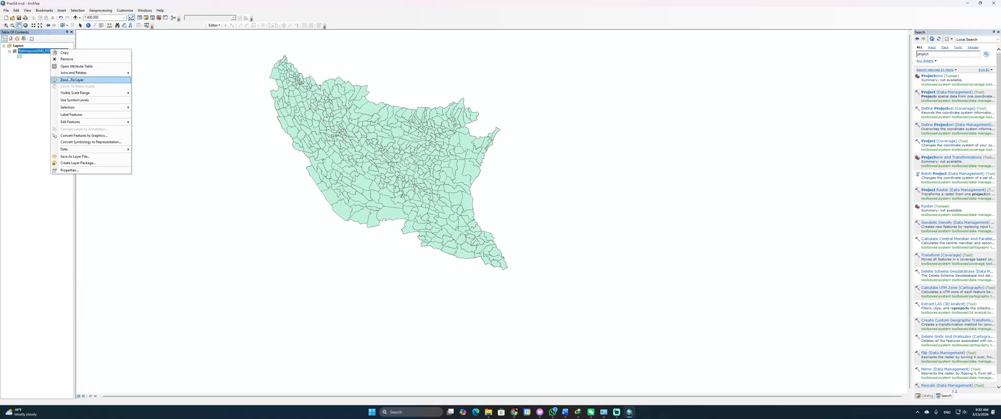
{"action": "left_click", "coordinate": [73, 66]}
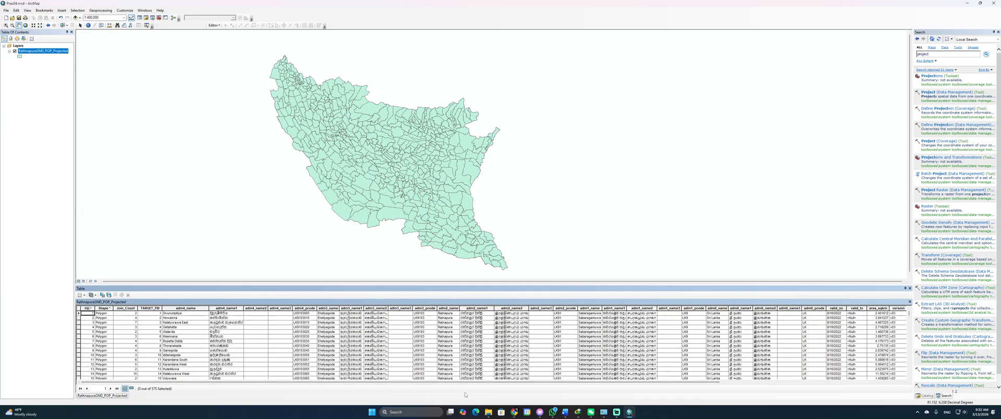
{"action": "left_click_drag", "start_coordinate": [466, 382], "coordinate": [723, 394]}
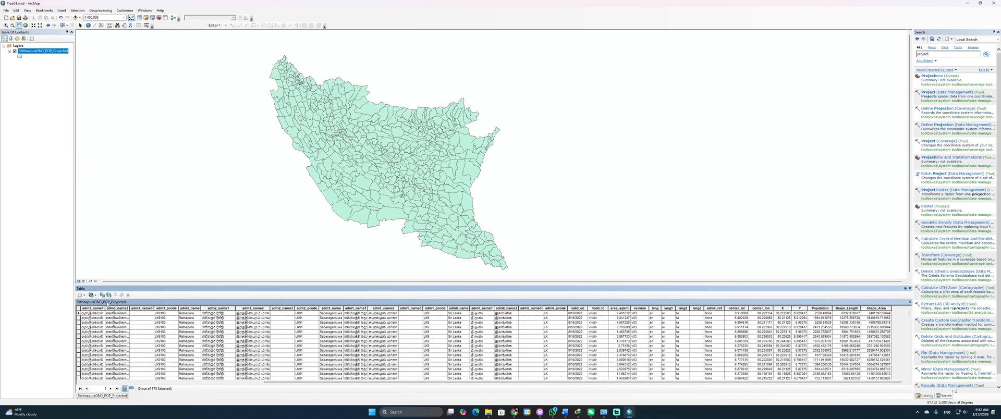
{"action": "left_click", "coordinate": [102, 295]}
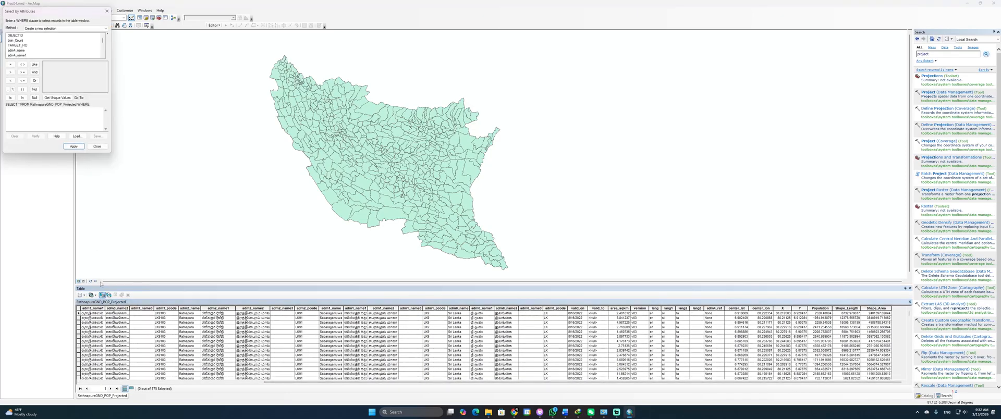
{"action": "left_click_drag", "start_coordinate": [83, 11], "coordinate": [645, 64]}
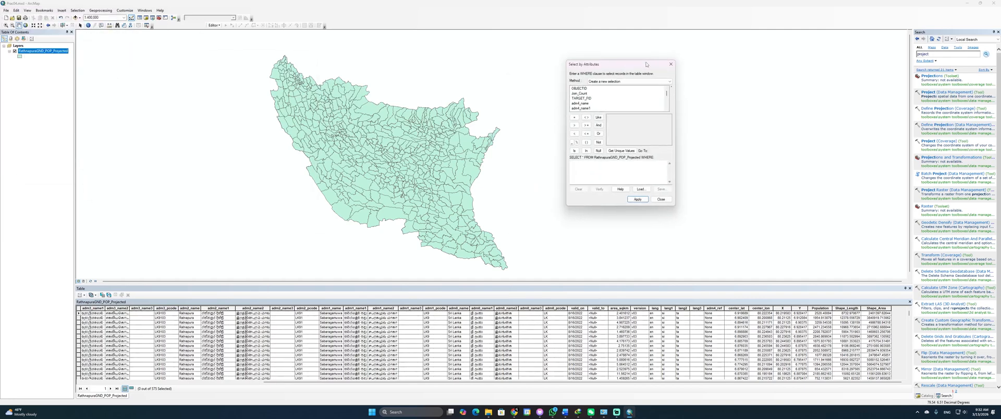
{"action": "scroll", "coordinate": [591, 100], "scroll_direction": "down", "scroll_amount": 4}
{"action": "left_click", "coordinate": [670, 64]}
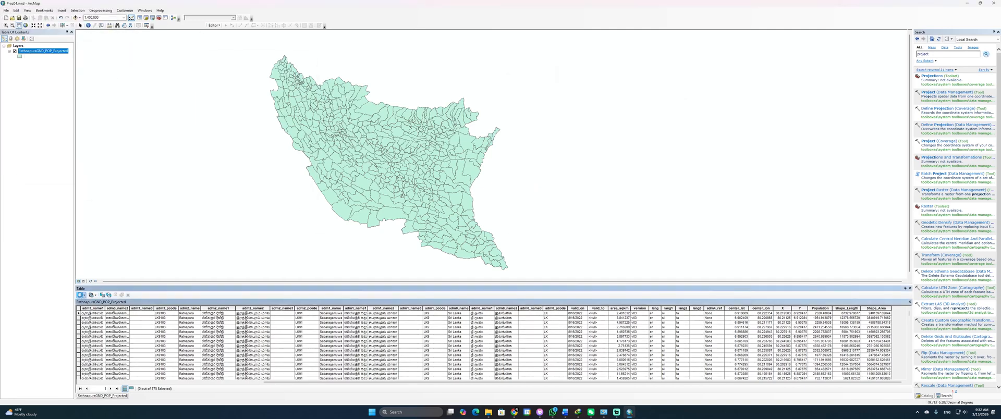
Step: Add a field named GNDArea with type Double to the RathnapuraGND_POP_Projected table
{"action": "left_click", "coordinate": [81, 295]}
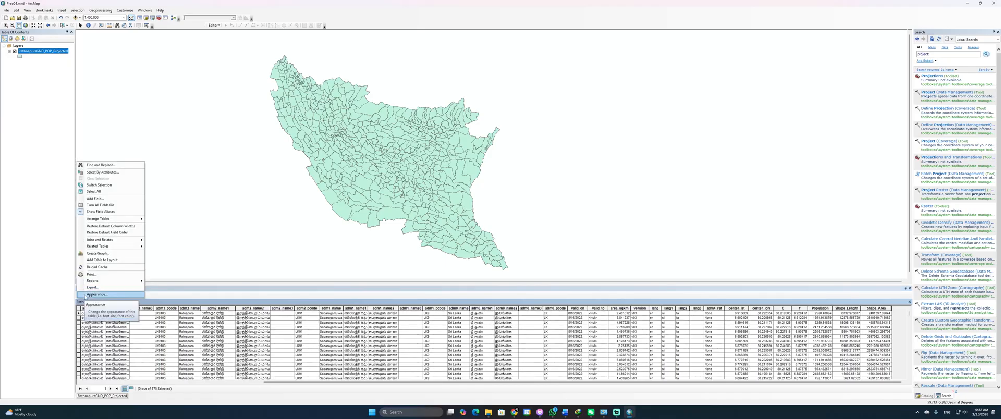
{"action": "left_click", "coordinate": [80, 295]}
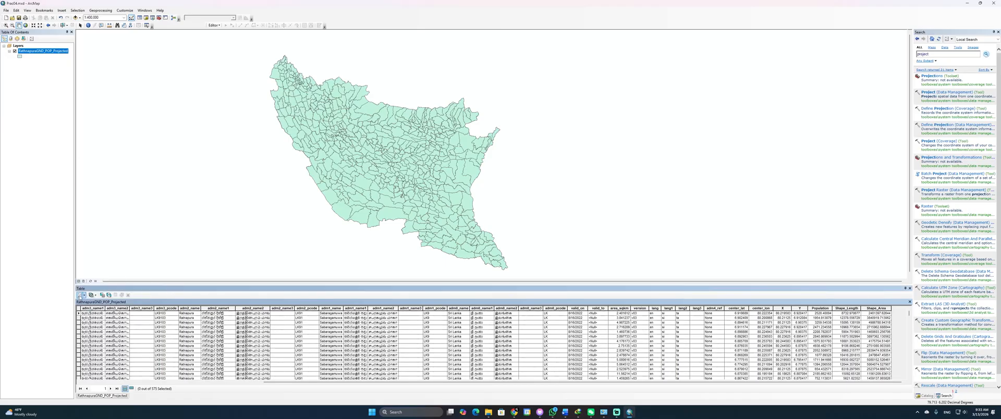
{"action": "left_click", "coordinate": [82, 295]}
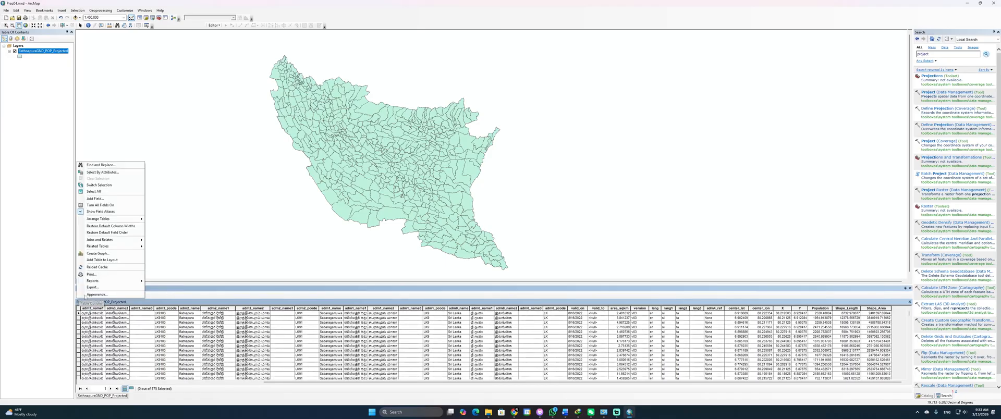
{"action": "left_click", "coordinate": [99, 199]}
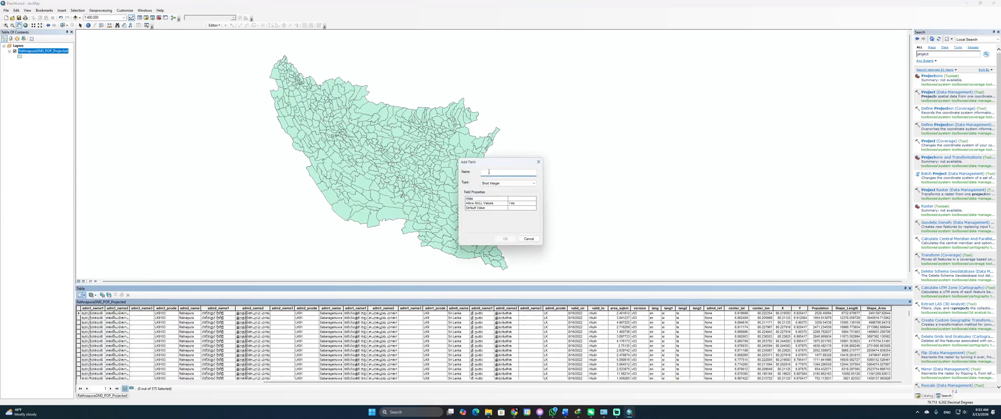
{"action": "type", "text": "Area"}
{"action": "key", "text": "BackSpace"}
{"action": "key", "text": "BackSpace"}
{"action": "key", "text": "BackSpace"}
{"action": "type", "text": "GN"}
{"action": "left_click", "coordinate": [508, 183]}
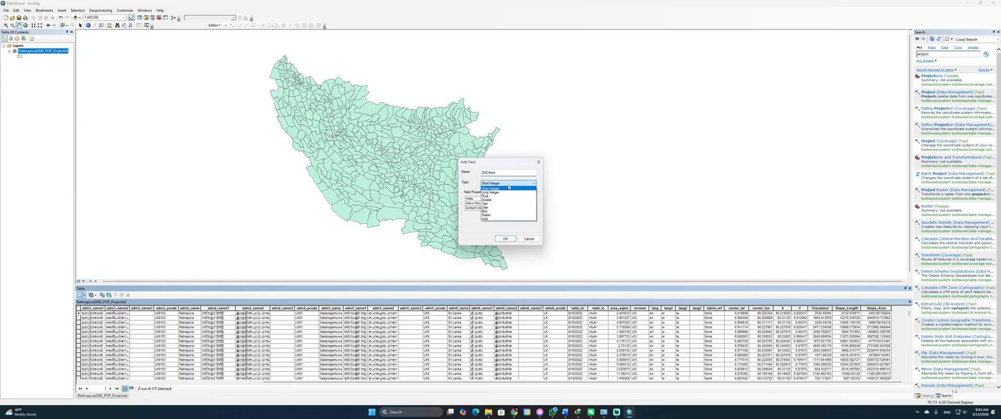
{"action": "left_click", "coordinate": [506, 202]}
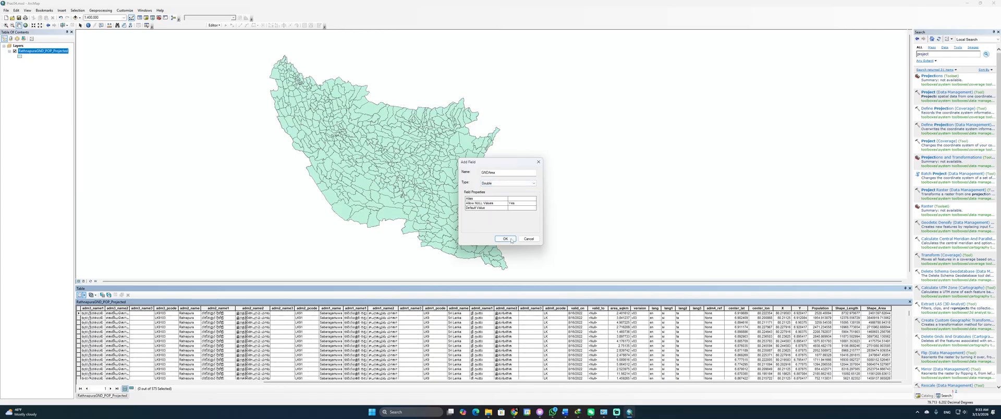
{"action": "left_click", "coordinate": [505, 239]}
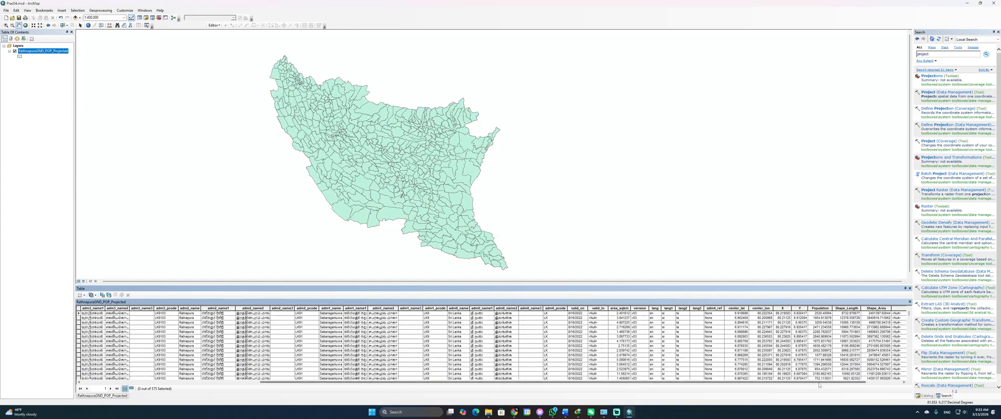
Step: Calculate the area geometry of the GNDArea field in square kilometers, using the data source's Kandawala Sri Lanka Grid coordinate system
{"action": "left_click_drag", "start_coordinate": [820, 382], "coordinate": [857, 382]}
{"action": "left_click", "coordinate": [860, 308]}
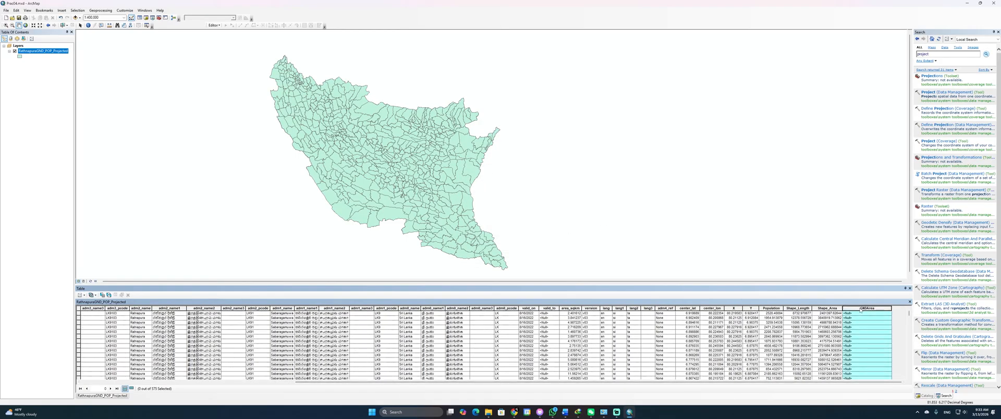
{"action": "right_click", "coordinate": [860, 308]}
{"action": "left_click", "coordinate": [885, 352]}
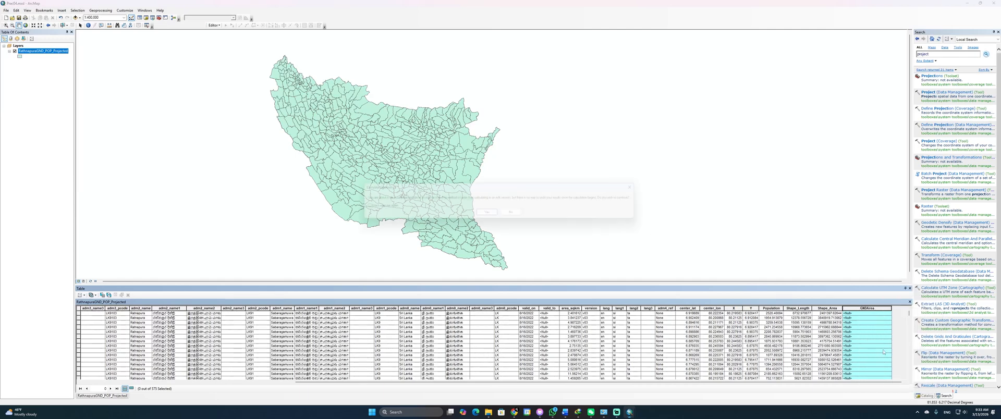
{"action": "left_click", "coordinate": [480, 212]}
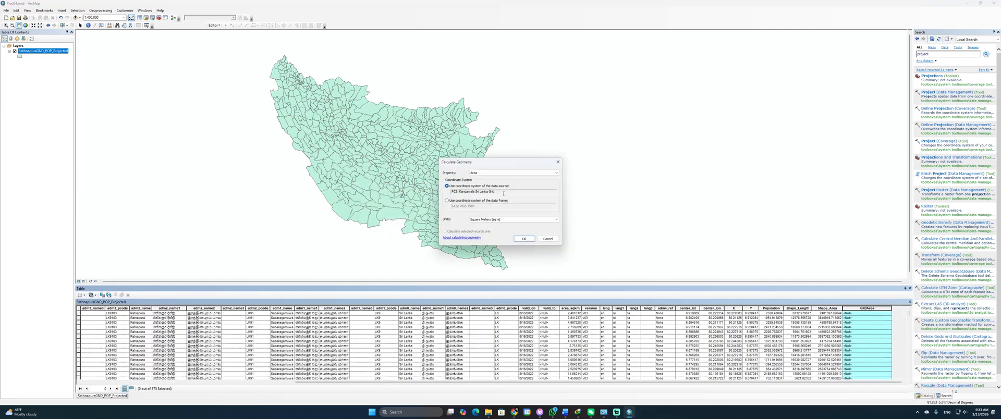
{"action": "left_click", "coordinate": [515, 221]}
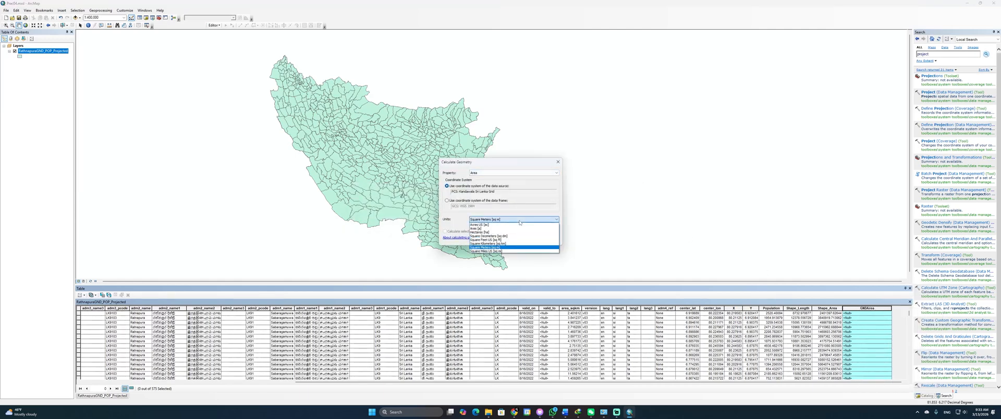
{"action": "left_click", "coordinate": [488, 243]}
{"action": "left_click", "coordinate": [523, 239]}
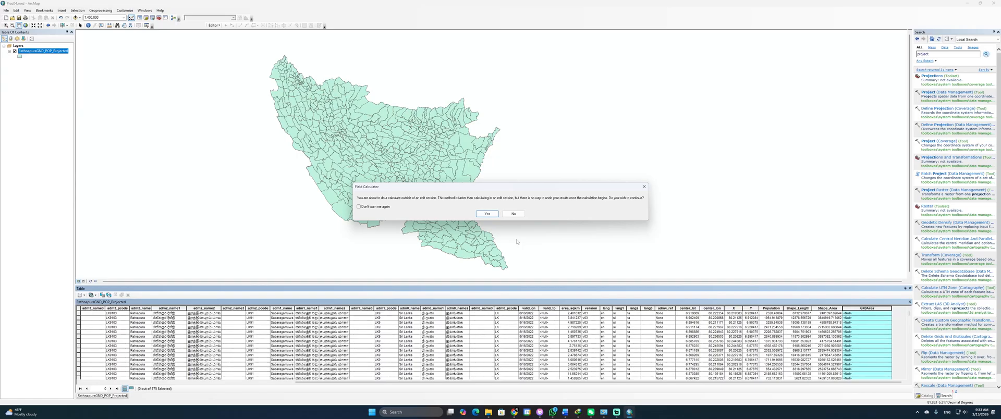
{"action": "left_click", "coordinate": [494, 215]}
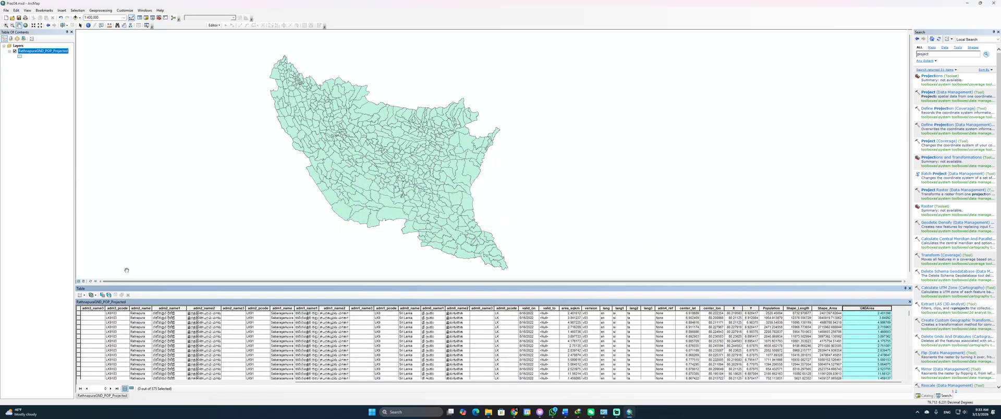
Step: Start adding another field to the table and copy the field name Vulnerability_Index from the practical instructions in Word
{"action": "left_click", "coordinate": [81, 295]}
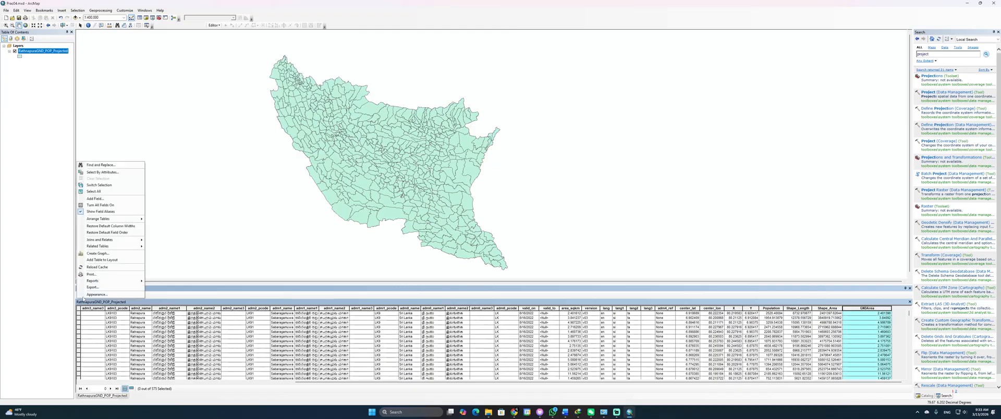
{"action": "left_click", "coordinate": [95, 198]}
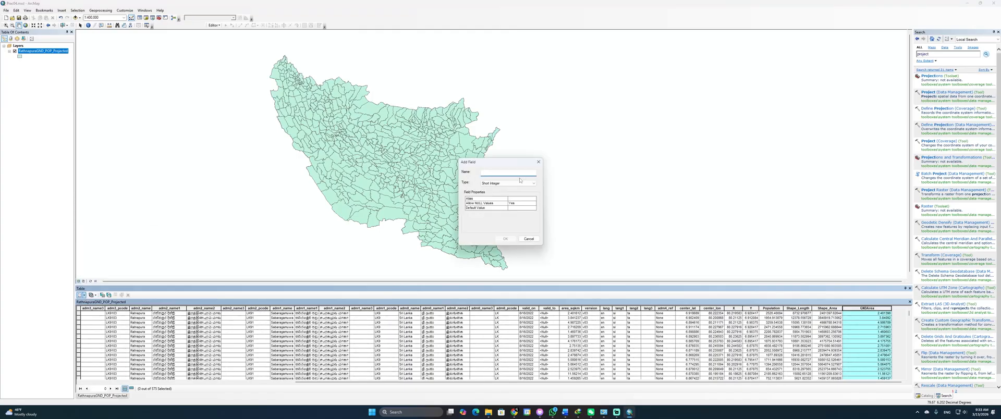
{"action": "type", "text": "P"}
{"action": "key", "text": "alt+Tab"}
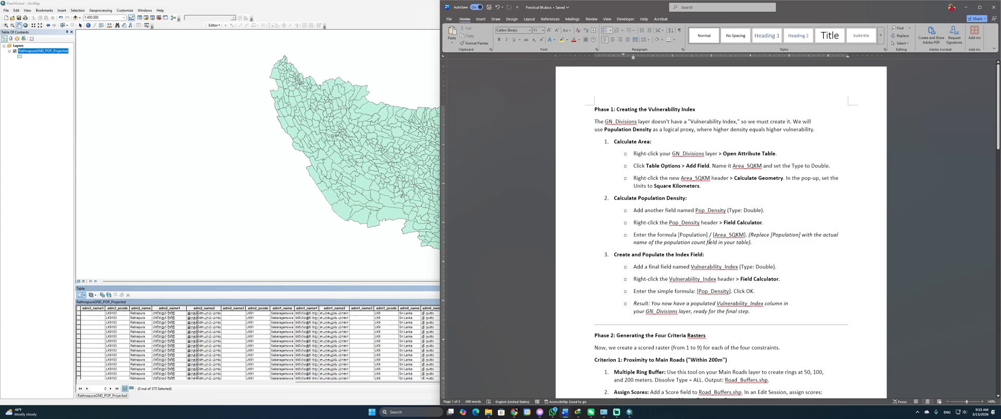
{"action": "scroll", "coordinate": [651, 209], "scroll_direction": "down", "scroll_amount": 1}
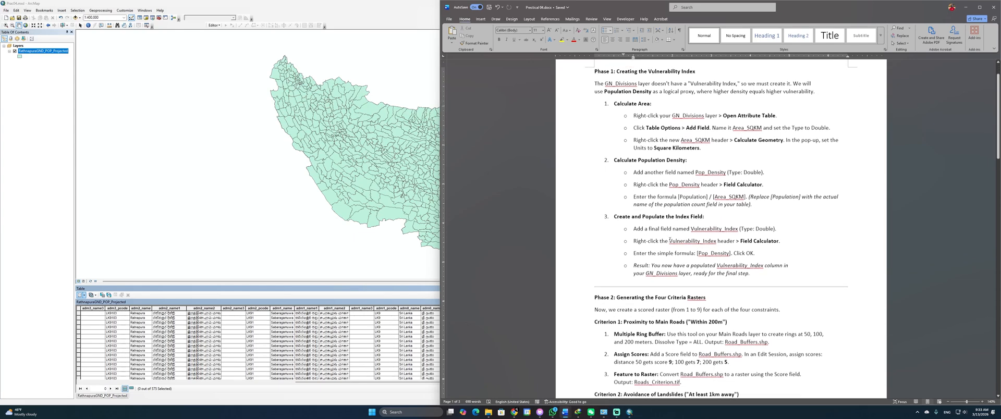
{"action": "mouse_move", "coordinate": [691, 228]}
{"action": "left_mouse_down"}
{"action": "mouse_move", "coordinate": [738, 227]}
{"action": "mouse_move", "coordinate": [690, 229]}
{"action": "left_mouse_up"}
{"action": "left_click", "coordinate": [737, 228]}
{"action": "key", "text": "ctrl+c"}
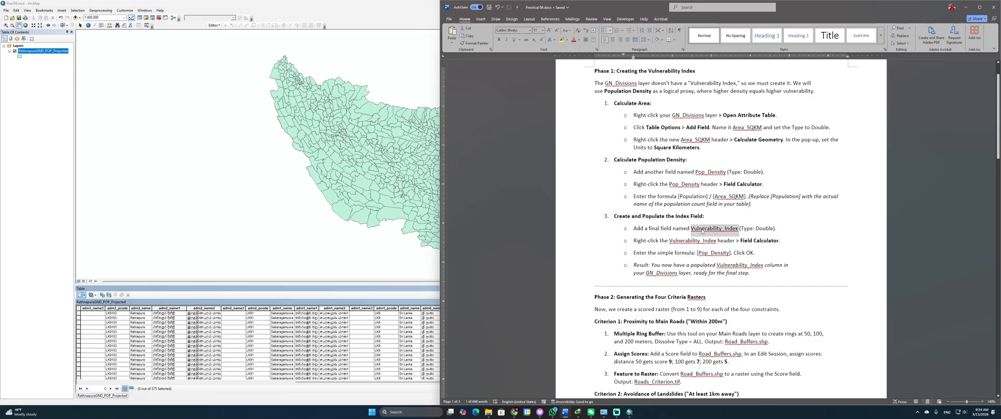
Step: Add a field named Vulnerability_Index with type Double to the RathnapuraGND_POP_Projected table
{"action": "key", "text": "alt+Tab"}
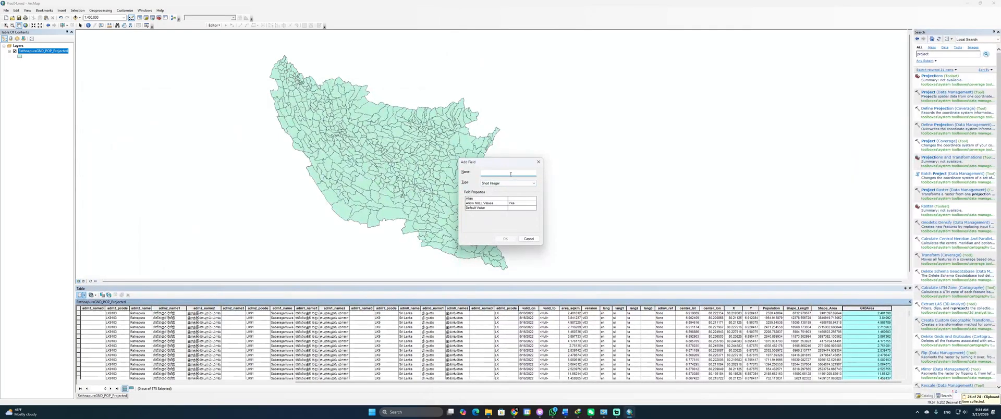
{"action": "key", "text": "ctrl+v"}
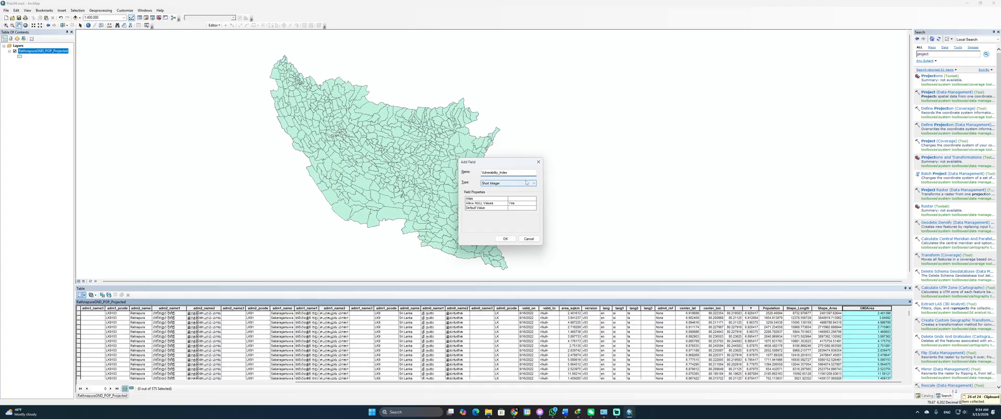
{"action": "left_click", "coordinate": [526, 183]}
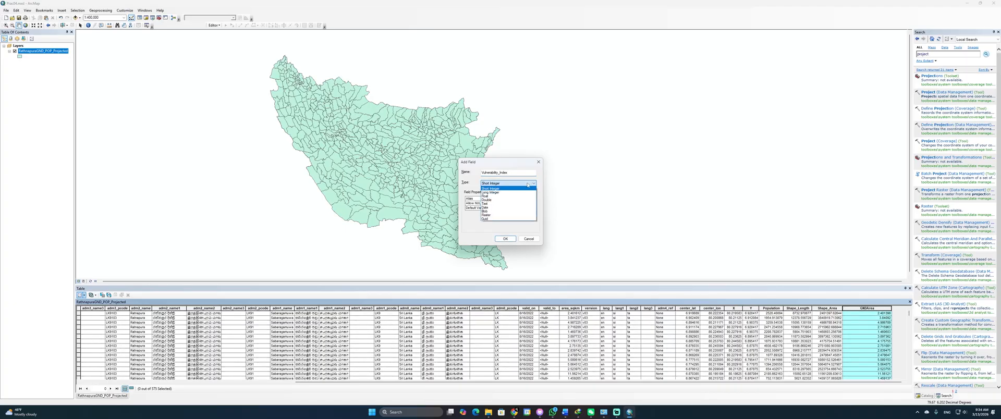
{"action": "left_click", "coordinate": [495, 197]}
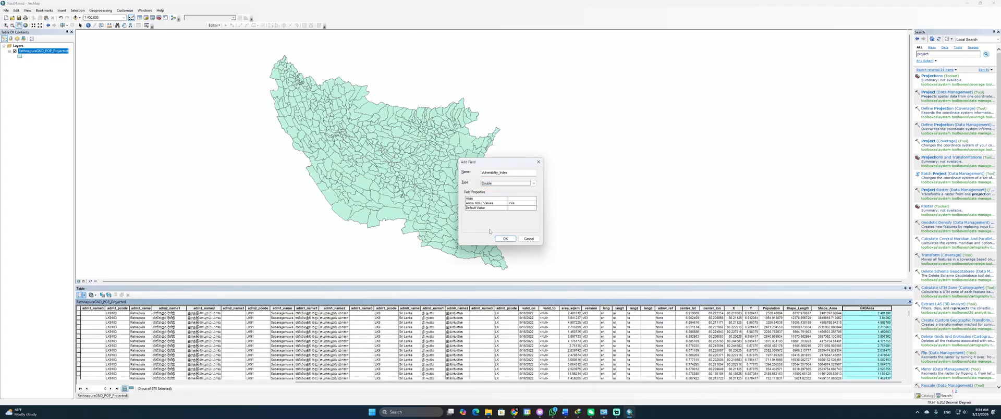
{"action": "left_click", "coordinate": [505, 239]}
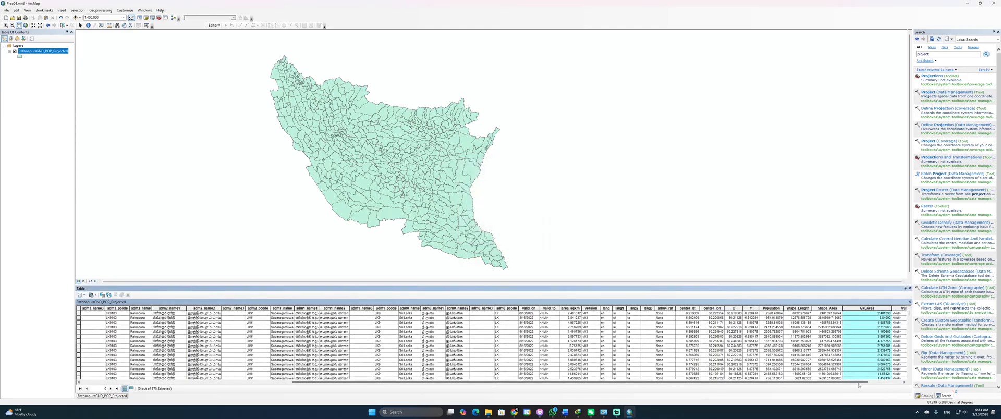
Step: Calculate the Vulnerability_Index field outside an edit session as Population divided by GNDArea
{"action": "left_click_drag", "start_coordinate": [857, 383], "coordinate": [893, 383]}
{"action": "left_click", "coordinate": [873, 308]}
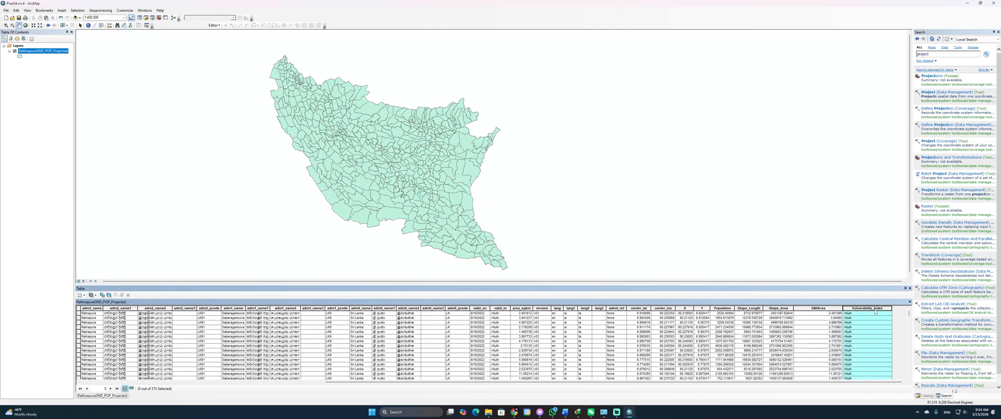
{"action": "right_click", "coordinate": [875, 310]}
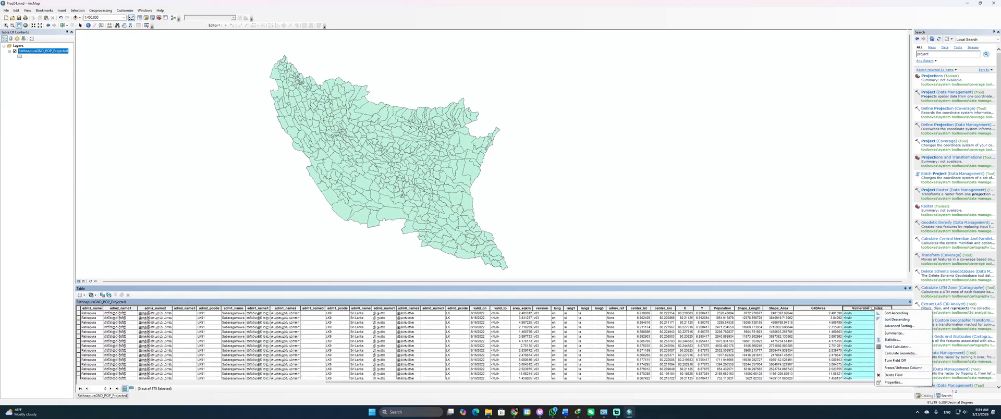
{"action": "left_click", "coordinate": [897, 347]}
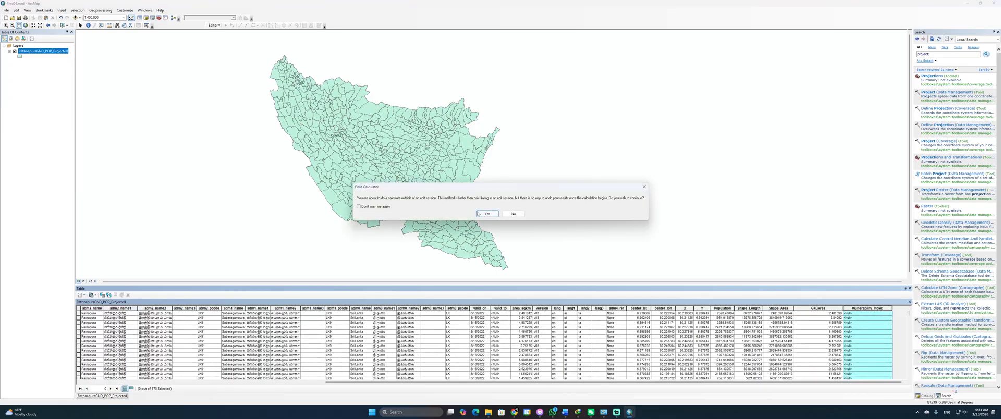
{"action": "left_click", "coordinate": [486, 214]}
{"action": "scroll", "coordinate": [478, 177], "scroll_direction": "down", "scroll_amount": 8}
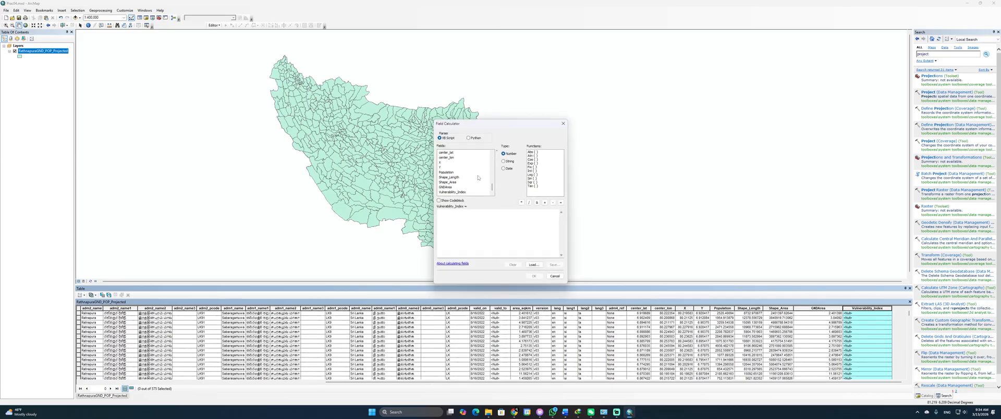
{"action": "double_click", "coordinate": [453, 172]}
{"action": "left_click", "coordinate": [459, 192]}
{"action": "left_click", "coordinate": [450, 187]}
{"action": "double_click", "coordinate": [450, 187]}
{"action": "left_click", "coordinate": [533, 276]}
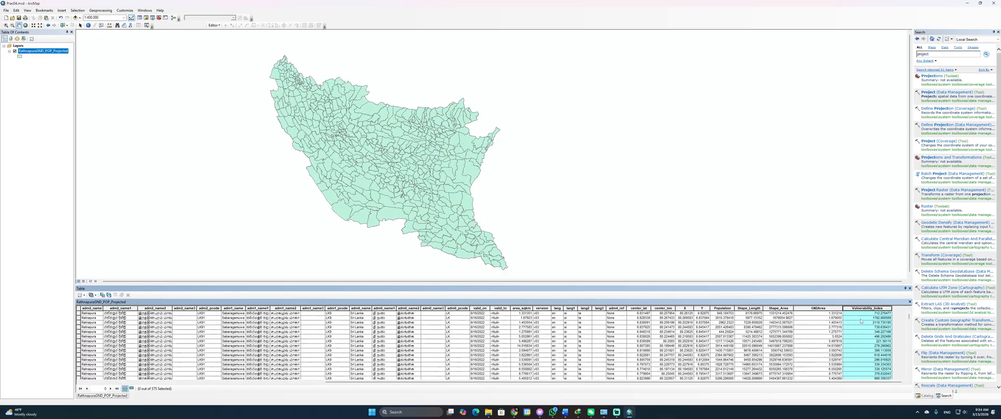
Step: Sort the table by Vulnerability_Index in descending order to review the calculated densities
{"action": "scroll", "coordinate": [861, 322], "scroll_direction": "up", "scroll_amount": 10}
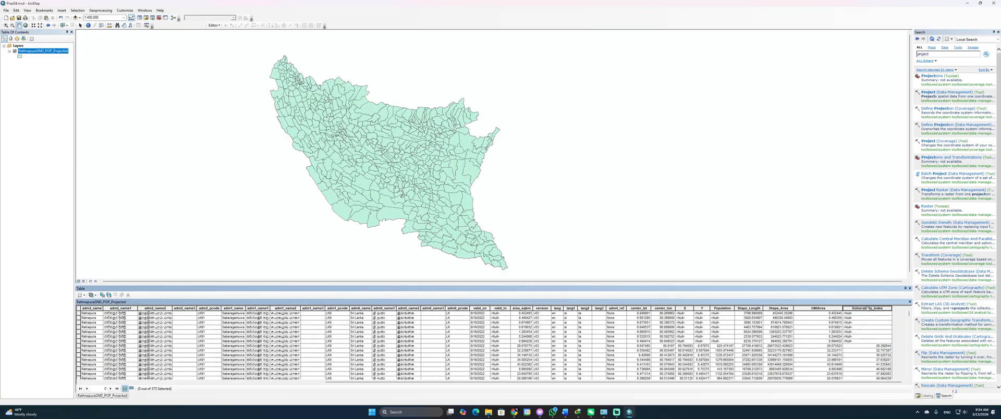
{"action": "double_click", "coordinate": [868, 308]}
{"action": "scroll", "coordinate": [871, 311], "scroll_direction": "up", "scroll_amount": 2}
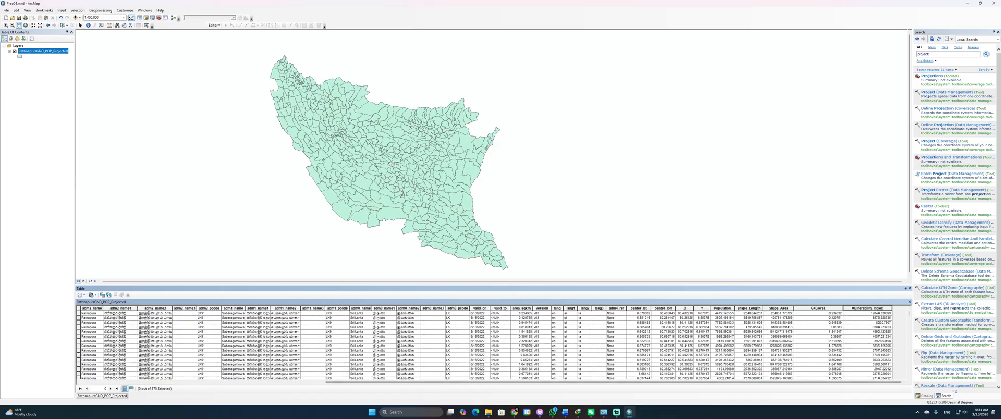
Step: Bring up the Catalog, switch to the practical document in Word and read the Phase 2 instructions on generating the criteria rasters
{"action": "left_click", "coordinate": [923, 395]}
{"action": "key", "text": "super+Tab"}
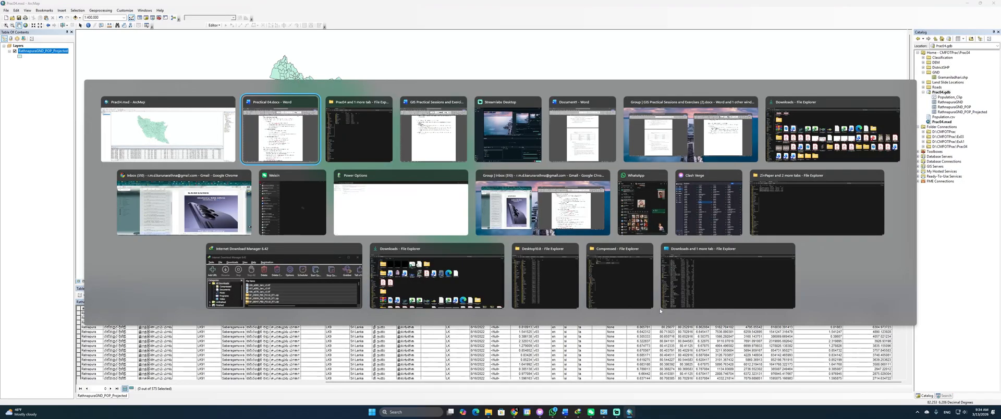
{"action": "left_click", "coordinate": [267, 134]}
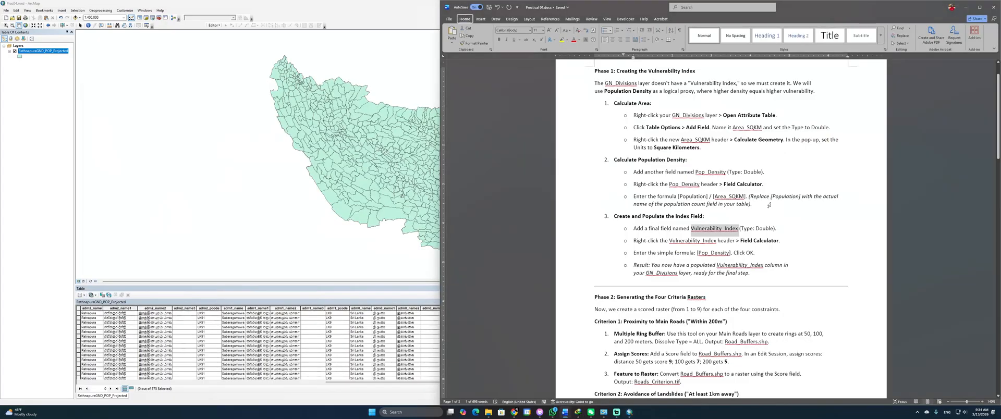
{"action": "scroll", "coordinate": [654, 168], "scroll_direction": "down", "scroll_amount": 3}
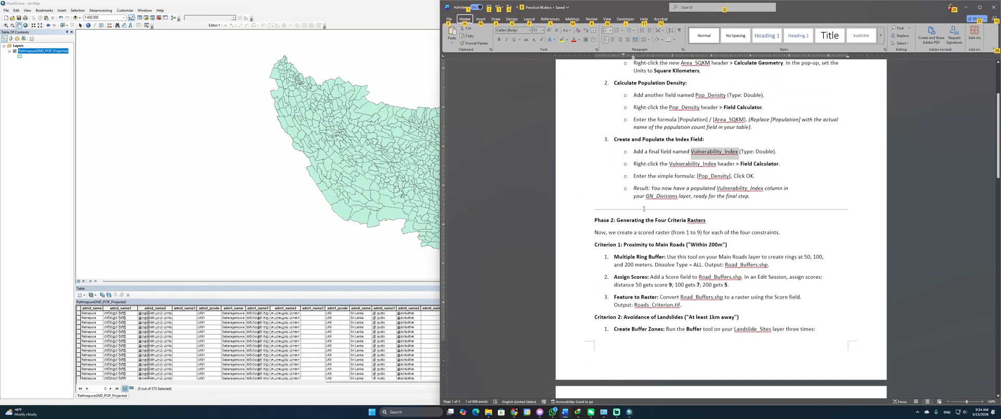
{"action": "left_click_drag", "start_coordinate": [617, 220], "coordinate": [705, 222]}
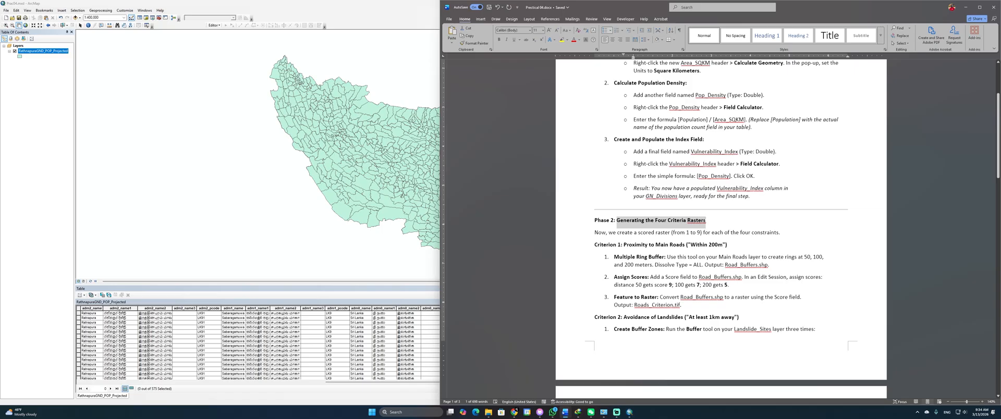
{"action": "scroll", "coordinate": [635, 214], "scroll_direction": "down", "scroll_amount": 1}
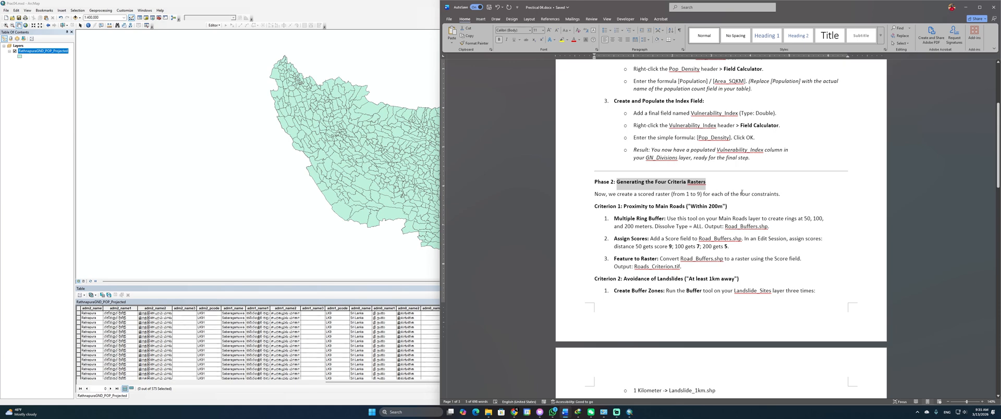
{"action": "scroll", "coordinate": [672, 210], "scroll_direction": "down", "scroll_amount": 1}
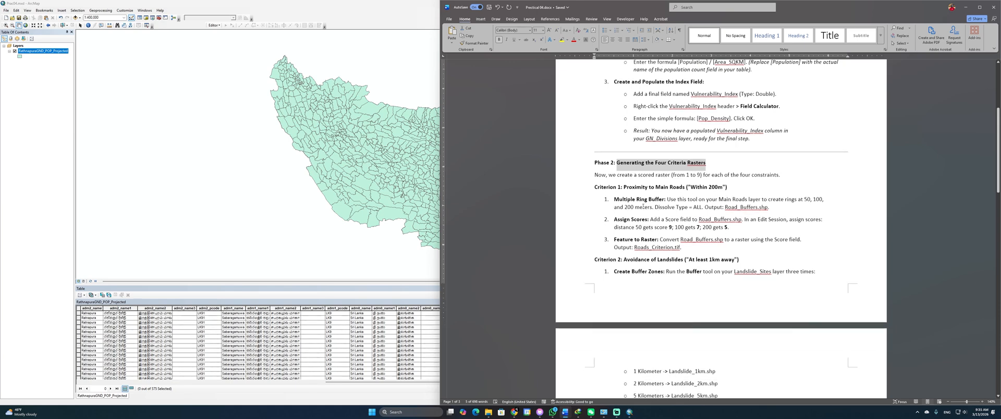
Step: Switch back to ArcMap and add Roads.shp from the Roads folder to the map
{"action": "key", "text": "alt+Tab"}
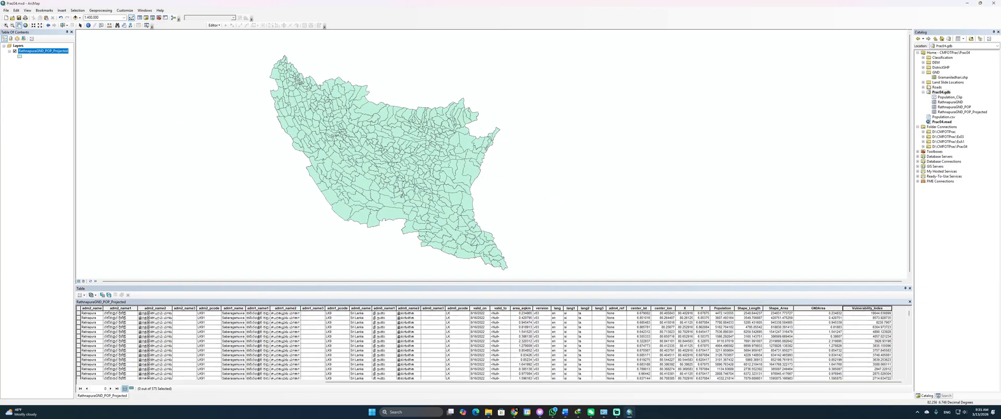
{"action": "left_click", "coordinate": [923, 87]}
{"action": "left_click", "coordinate": [944, 92]}
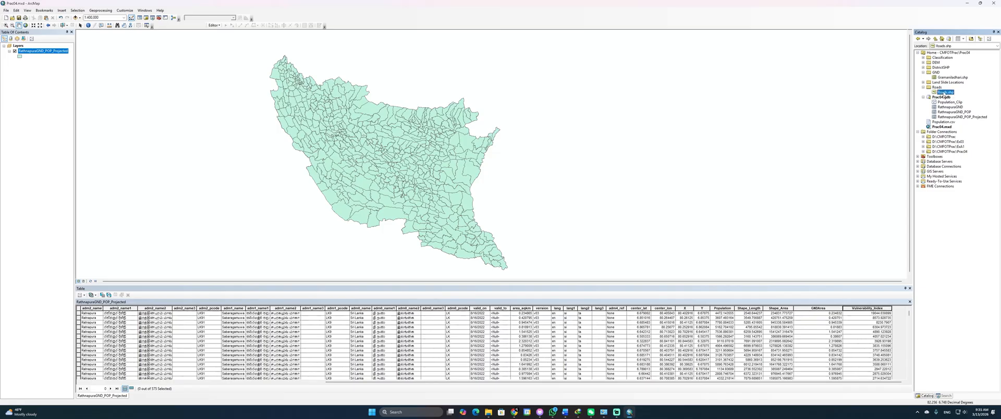
{"action": "left_click_drag", "start_coordinate": [944, 92], "coordinate": [624, 149]}
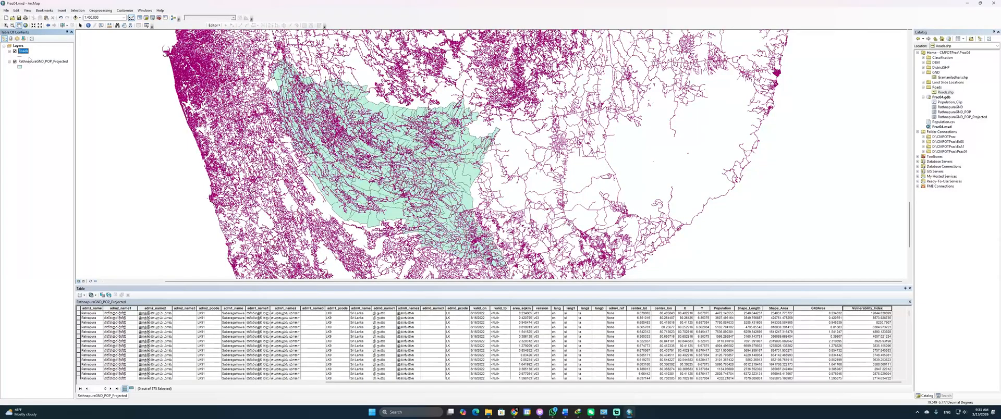
{"action": "scroll", "coordinate": [318, 123], "scroll_direction": "up", "scroll_amount": 3}
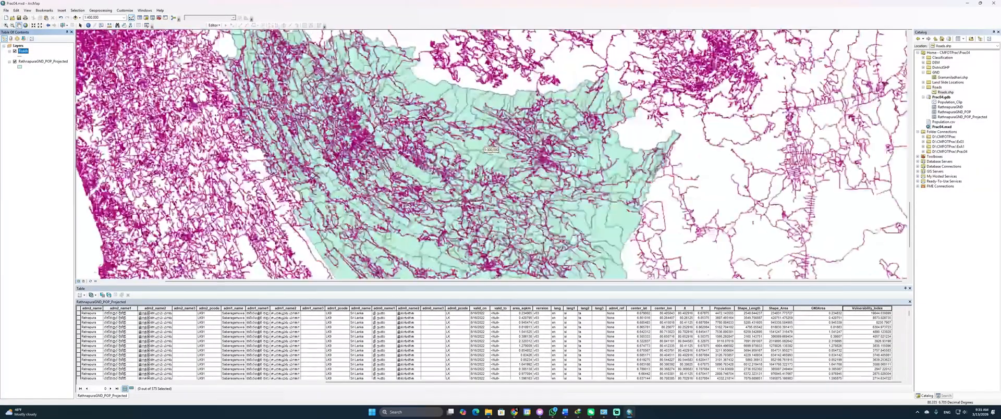
{"action": "scroll", "coordinate": [370, 151], "scroll_direction": "down", "scroll_amount": 1}
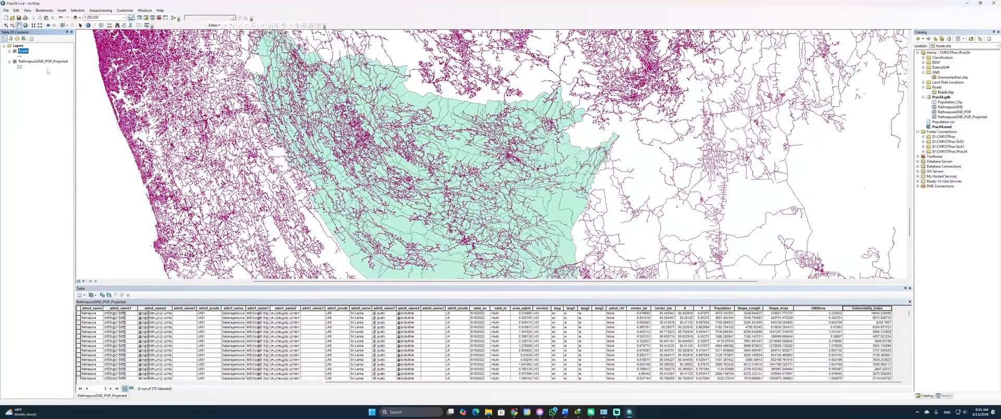
Step: Open the Roads layer's attribute table and start a Select by Attributes query on it
{"action": "right_click", "coordinate": [22, 52]}
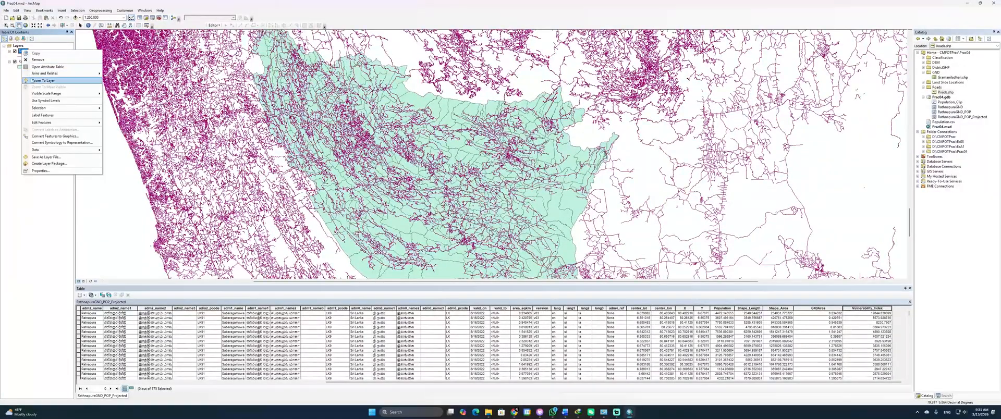
{"action": "left_click", "coordinate": [51, 67]}
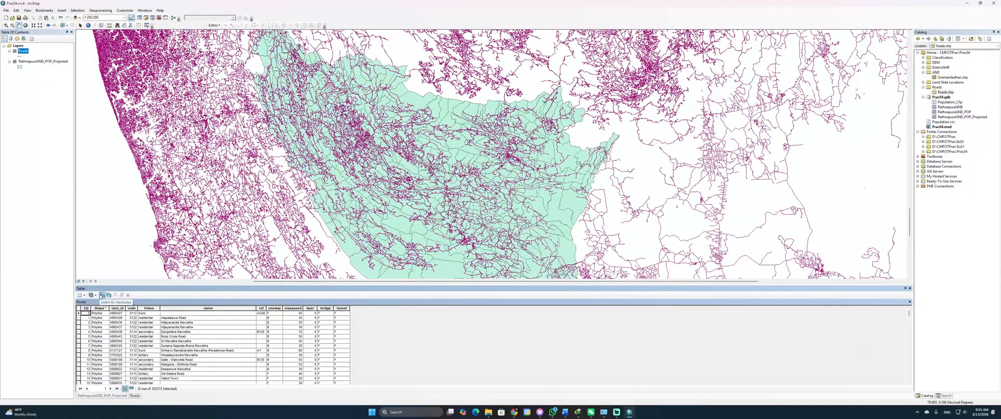
{"action": "left_click", "coordinate": [102, 295]}
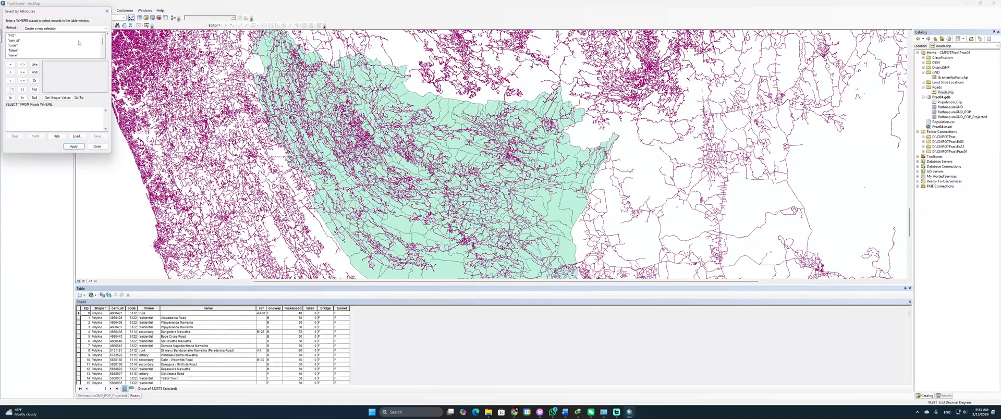
{"action": "left_click_drag", "start_coordinate": [73, 12], "coordinate": [601, 60]}
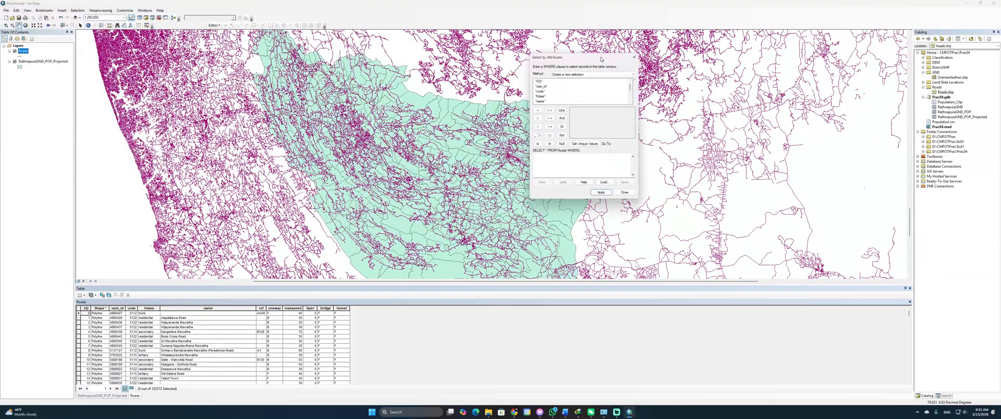
Step: List the unique fclass values and build the query condition "fclass" = 'primary'
{"action": "double_click", "coordinate": [544, 97]}
{"action": "left_click", "coordinate": [537, 110]}
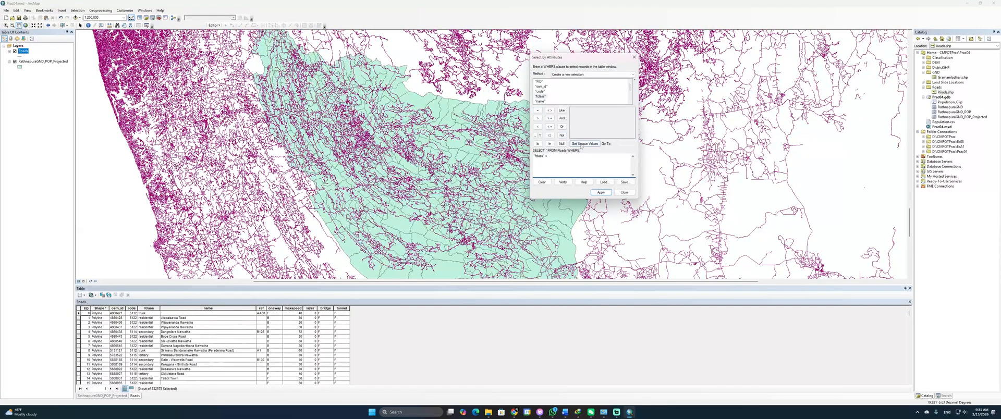
{"action": "left_click", "coordinate": [582, 144]}
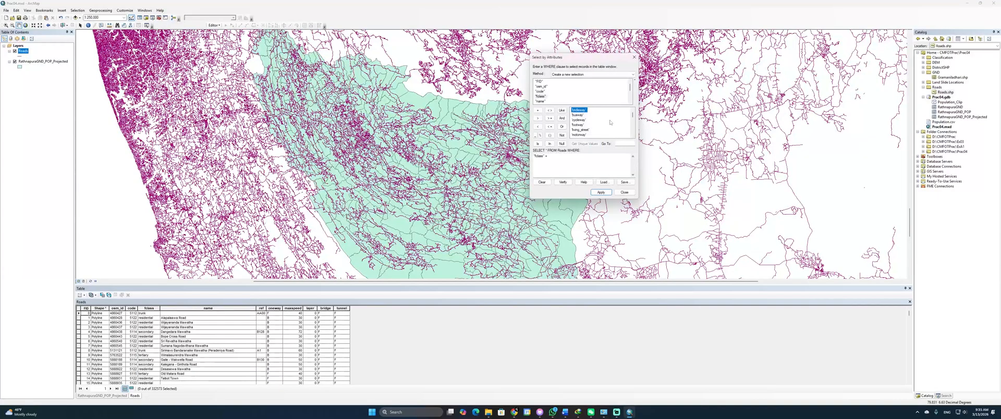
{"action": "scroll", "coordinate": [609, 122], "scroll_direction": "down", "scroll_amount": 1}
{"action": "scroll", "coordinate": [587, 125], "scroll_direction": "down", "scroll_amount": 3}
{"action": "scroll", "coordinate": [587, 131], "scroll_direction": "down", "scroll_amount": 4}
{"action": "scroll", "coordinate": [585, 126], "scroll_direction": "up", "scroll_amount": 2}
{"action": "scroll", "coordinate": [584, 124], "scroll_direction": "up", "scroll_amount": 3}
{"action": "double_click", "coordinate": [577, 119]}
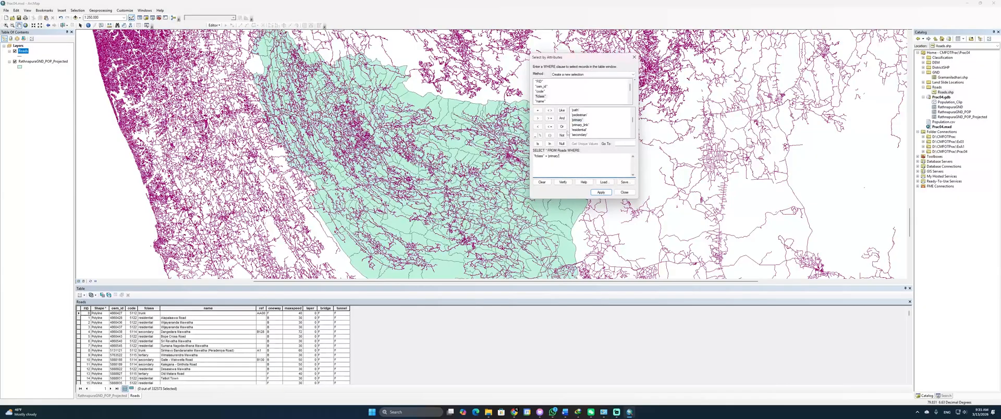
Step: Extend the roads query with OR conditions for "fclass" = 'residential' and "fclass" = 'secondary'
{"action": "left_click", "coordinate": [561, 127]}
{"action": "double_click", "coordinate": [540, 97]}
{"action": "double_click", "coordinate": [580, 130]}
{"action": "left_click", "coordinate": [561, 126]}
{"action": "left_click", "coordinate": [542, 96]}
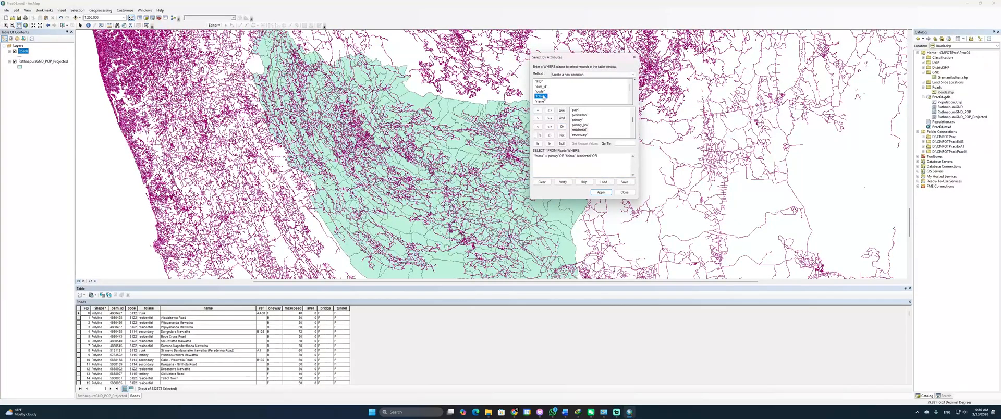
{"action": "double_click", "coordinate": [542, 96]}
{"action": "left_click", "coordinate": [538, 110]}
{"action": "left_click", "coordinate": [537, 111]}
{"action": "scroll", "coordinate": [580, 121], "scroll_direction": "down", "scroll_amount": 1}
{"action": "double_click", "coordinate": [579, 120]}
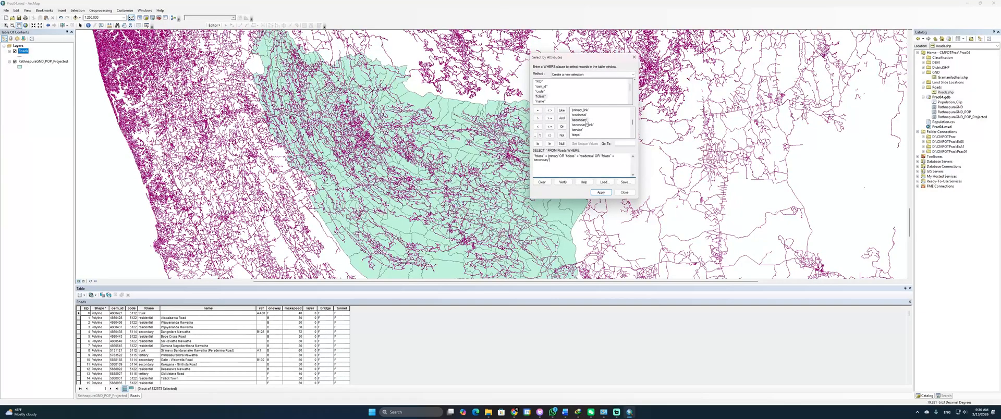
Step: Copy the full fclass query and paste it on a new line under the Criterion 1 heading in the Word instructions document
{"action": "left_click_drag", "start_coordinate": [569, 164], "coordinate": [530, 156]}
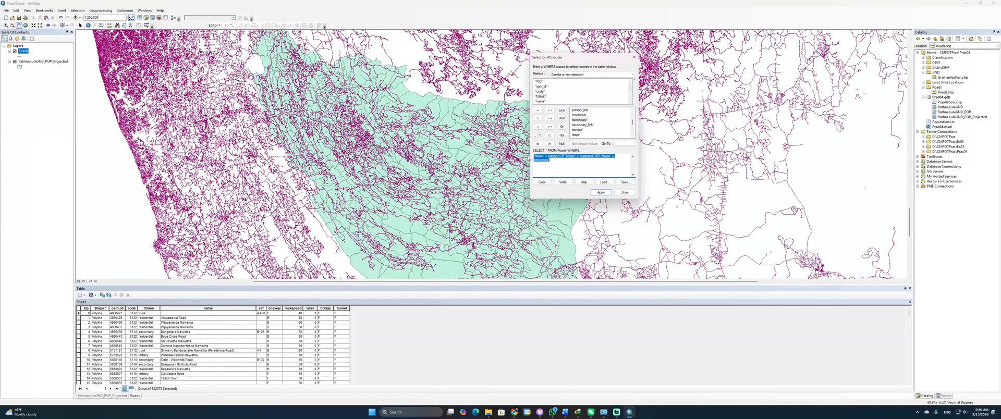
{"action": "key", "text": "ctrl+c"}
{"action": "key", "text": "alt+Tab"}
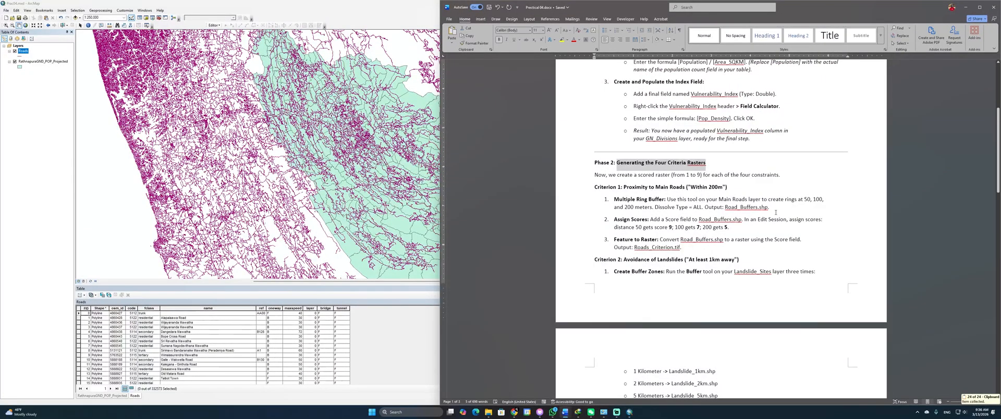
{"action": "left_click", "coordinate": [733, 191]}
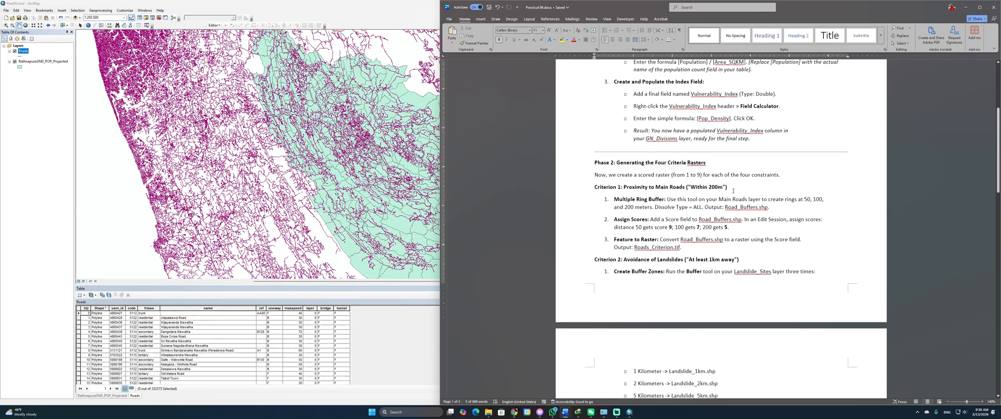
{"action": "key", "text": "Return"}
{"action": "key", "text": "ctrl+v"}
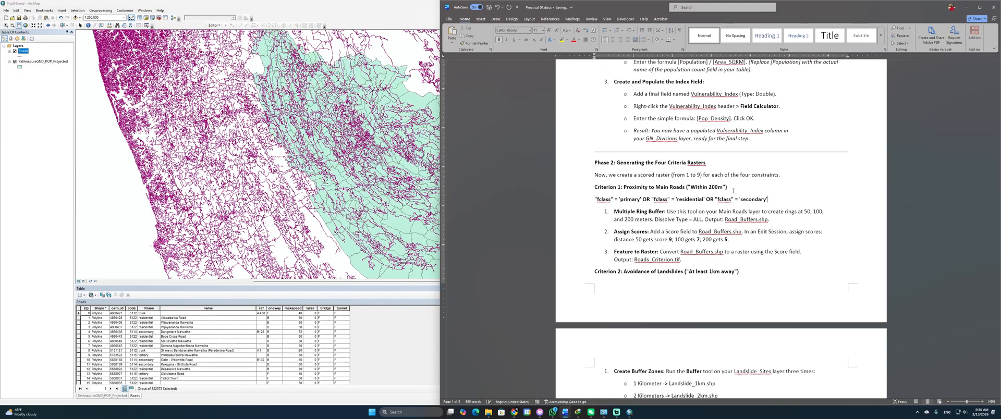
Step: Switch back to ArcMap, apply the fclass query to select the matching roads, and close the query dialog
{"action": "key", "text": "alt+Tab"}
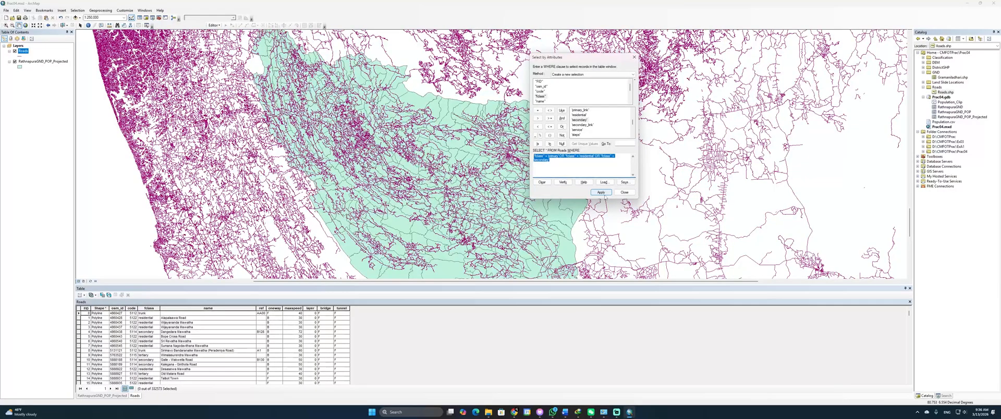
{"action": "left_click", "coordinate": [600, 193]}
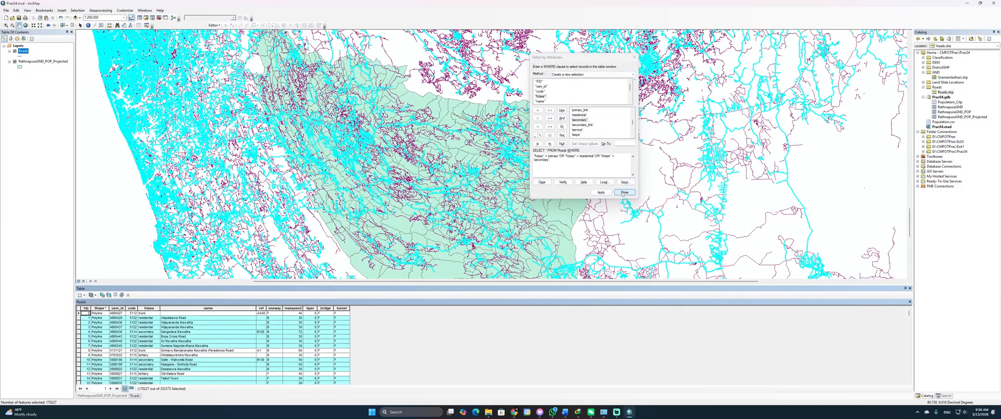
{"action": "left_click", "coordinate": [623, 193]}
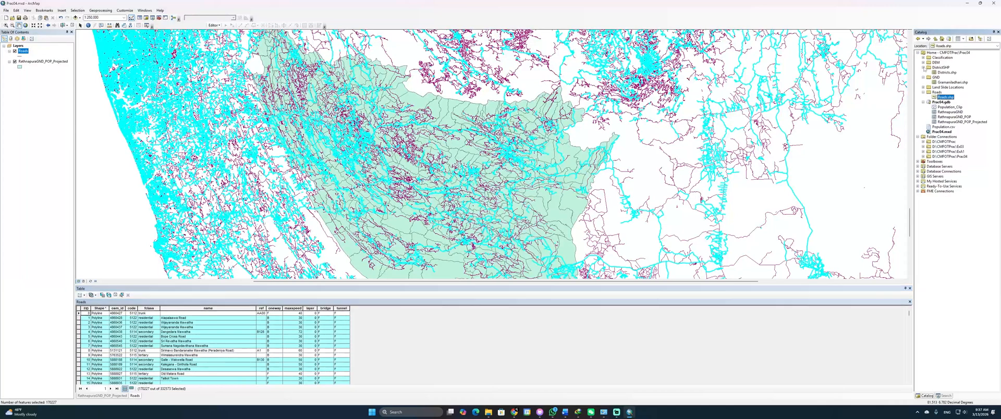
Step: Add Districts.shp from the district folder to the map and select the Ratnapura record in its attribute table
{"action": "left_click", "coordinate": [923, 67]}
{"action": "left_click", "coordinate": [946, 72]}
{"action": "left_click_drag", "start_coordinate": [691, 155], "coordinate": [691, 155]}
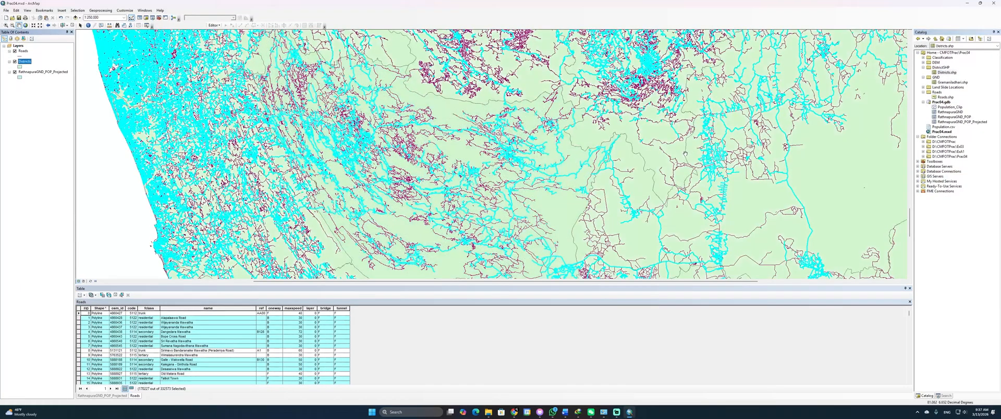
{"action": "right_click", "coordinate": [30, 61]}
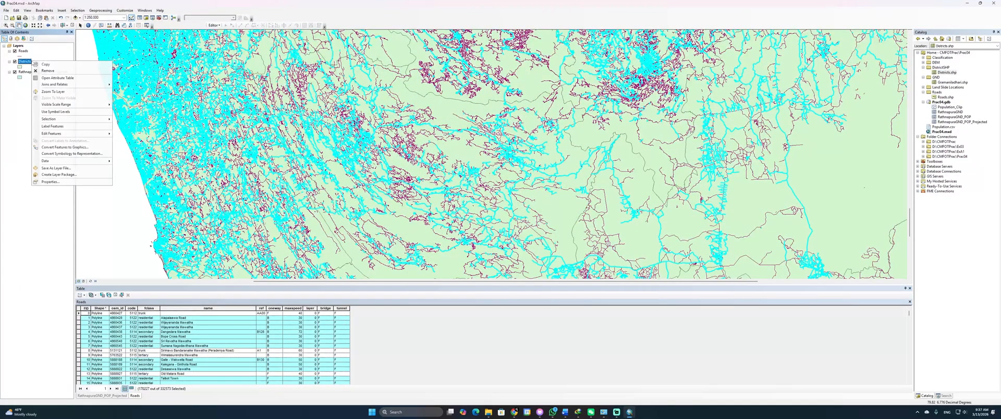
{"action": "left_click", "coordinate": [57, 78]}
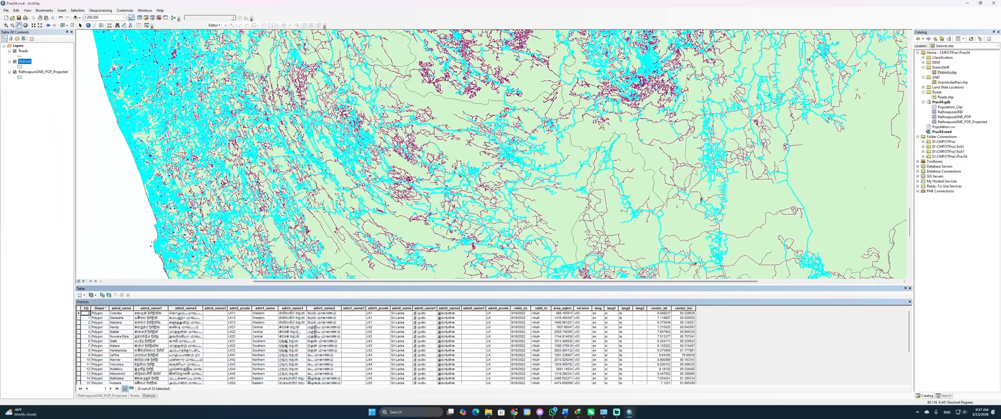
{"action": "scroll", "coordinate": [385, 345], "scroll_direction": "down", "scroll_amount": 4}
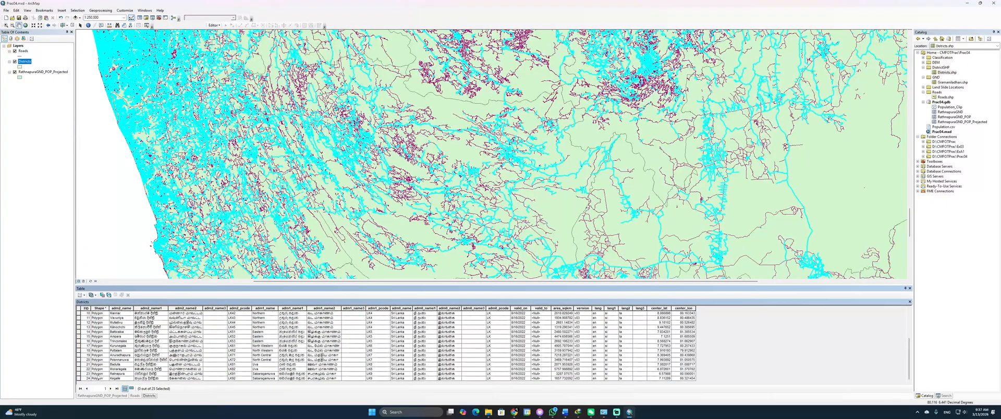
{"action": "left_click", "coordinate": [79, 374]}
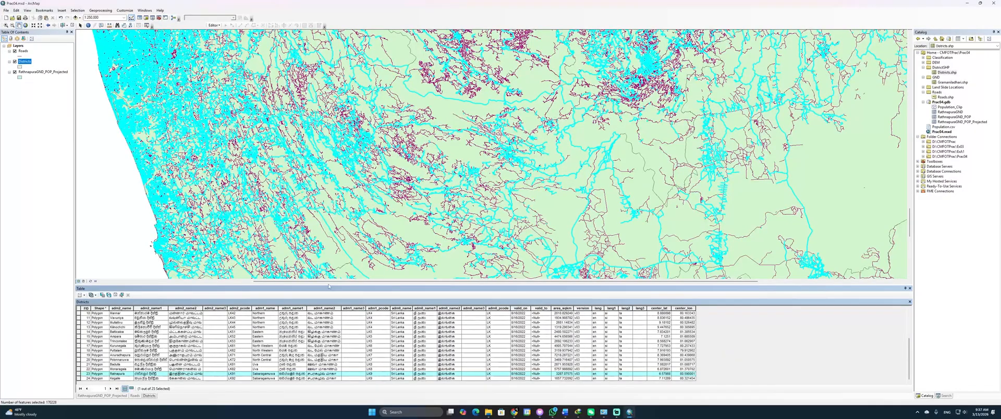
Step: Search the geoprocessing tools for "clip" and open the Clip (Analysis) tool
{"action": "scroll", "coordinate": [889, 89], "scroll_direction": "down", "scroll_amount": 1}
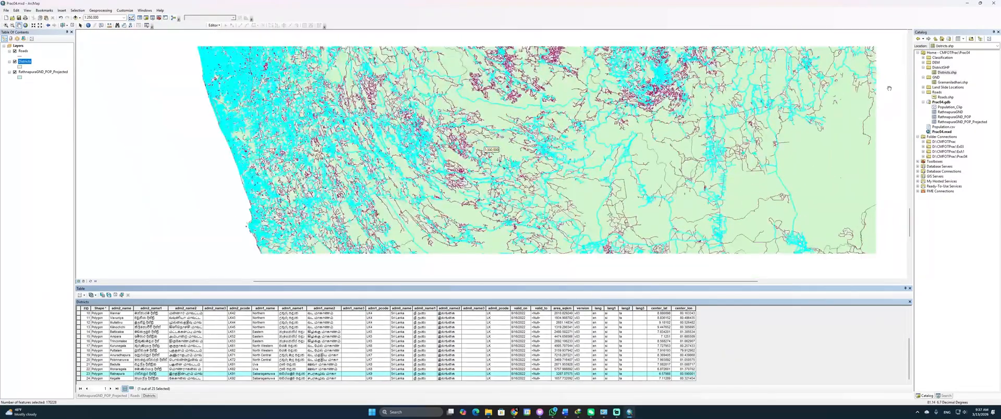
{"action": "left_click", "coordinate": [929, 397]}
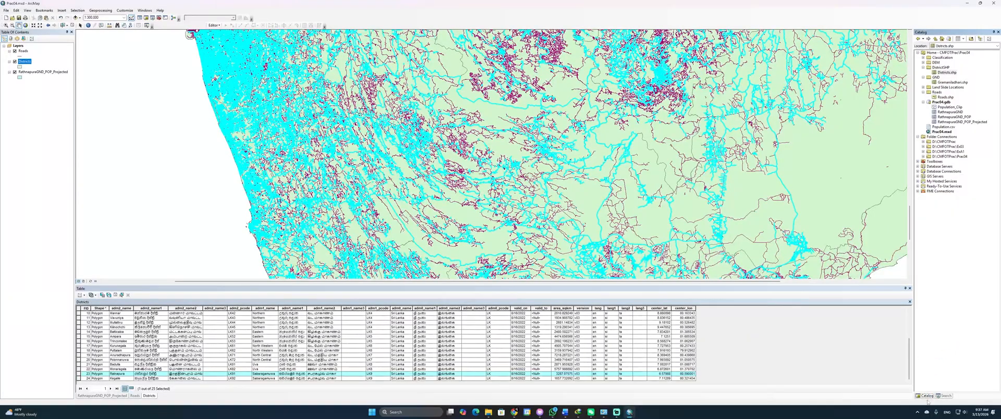
{"action": "left_click", "coordinate": [943, 396]}
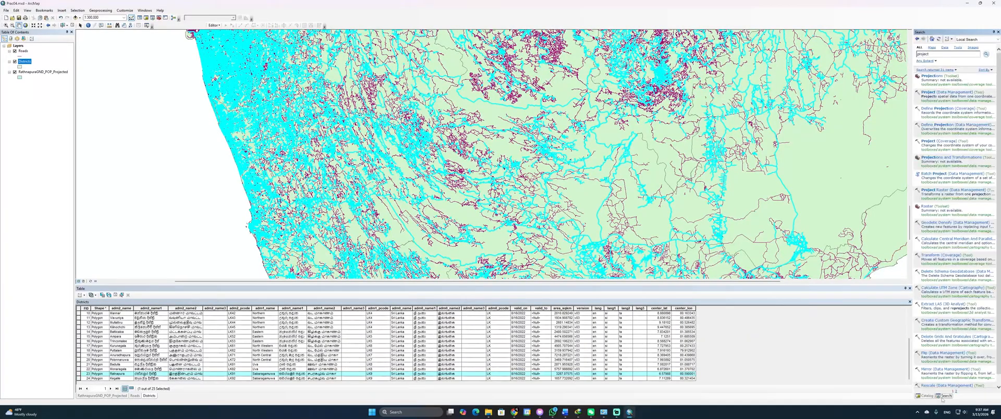
{"action": "double_click", "coordinate": [923, 54]}
{"action": "type", "text": "clip"}
{"action": "key", "text": "Return"}
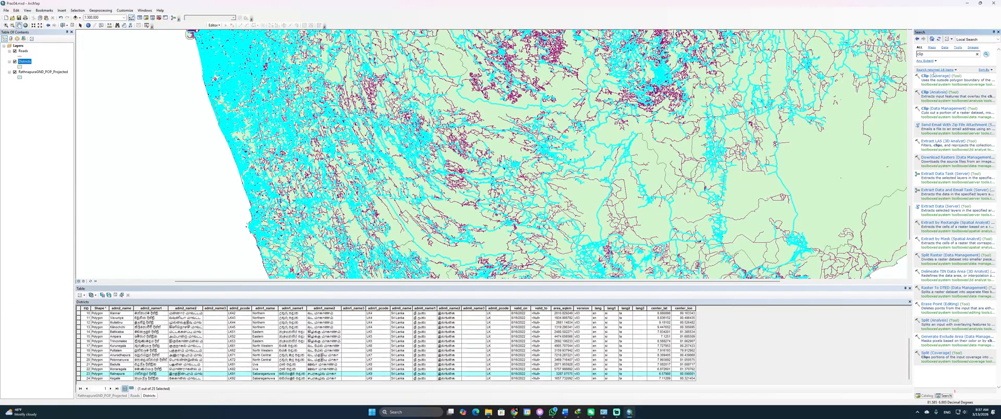
{"action": "left_click", "coordinate": [935, 91]}
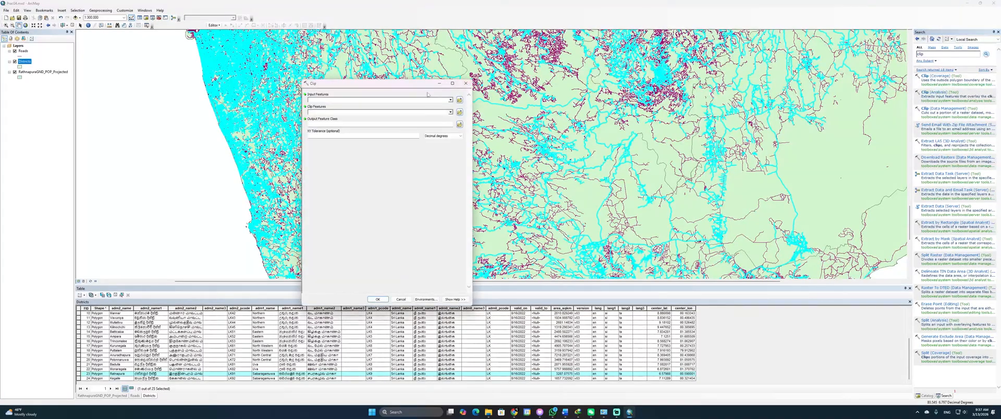
Step: Clip the selected Roads features with the selected district in Districts, saving the output as Roads_RathnapuraD in Prac04.gdb
{"action": "left_click", "coordinate": [450, 100]}
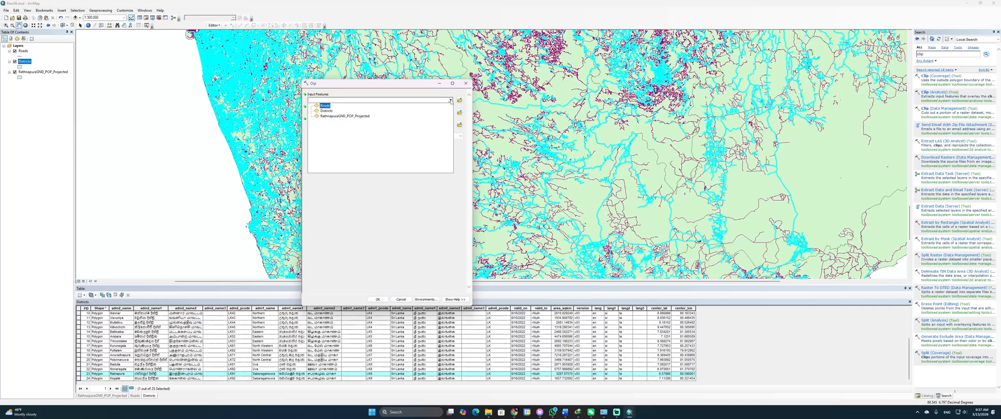
{"action": "left_click", "coordinate": [324, 106]}
{"action": "left_click", "coordinate": [449, 113]}
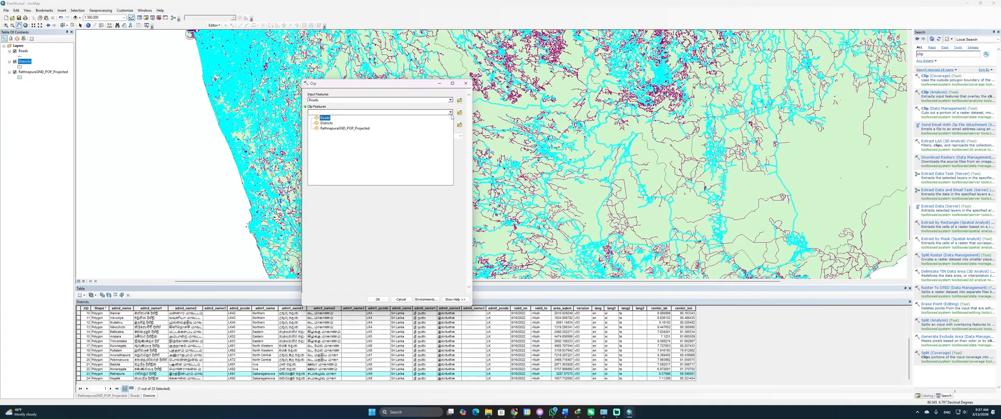
{"action": "left_click", "coordinate": [328, 123]}
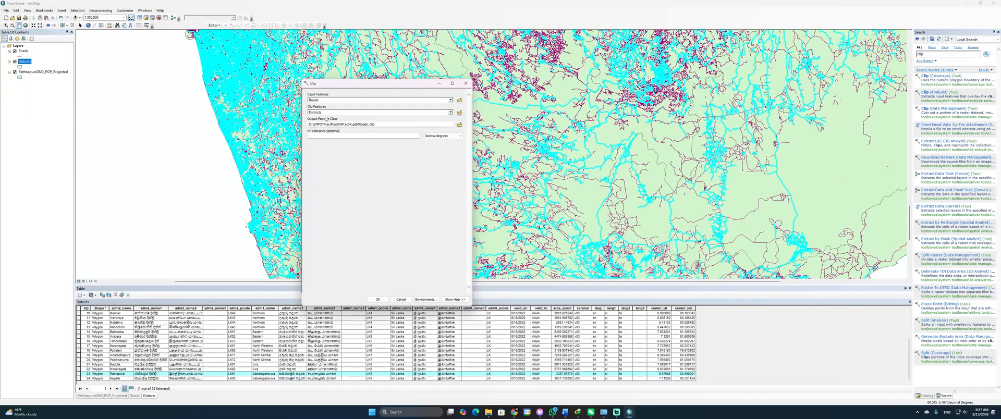
{"action": "left_click", "coordinate": [372, 124]}
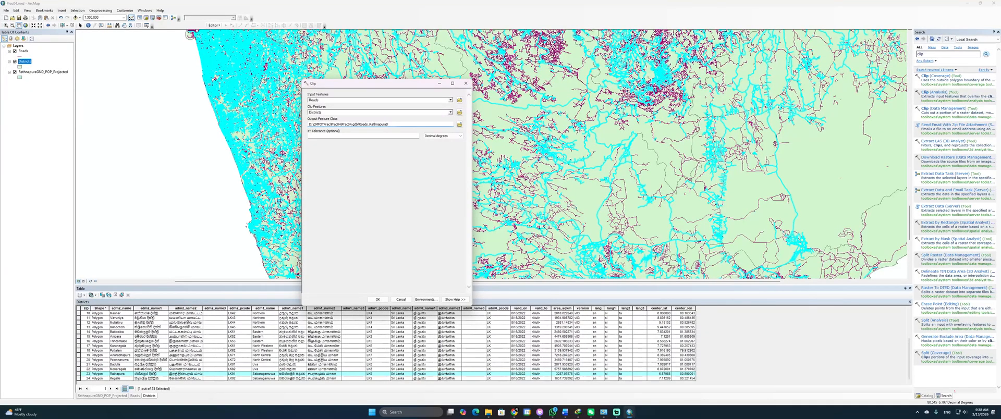
{"action": "left_click", "coordinate": [377, 299]}
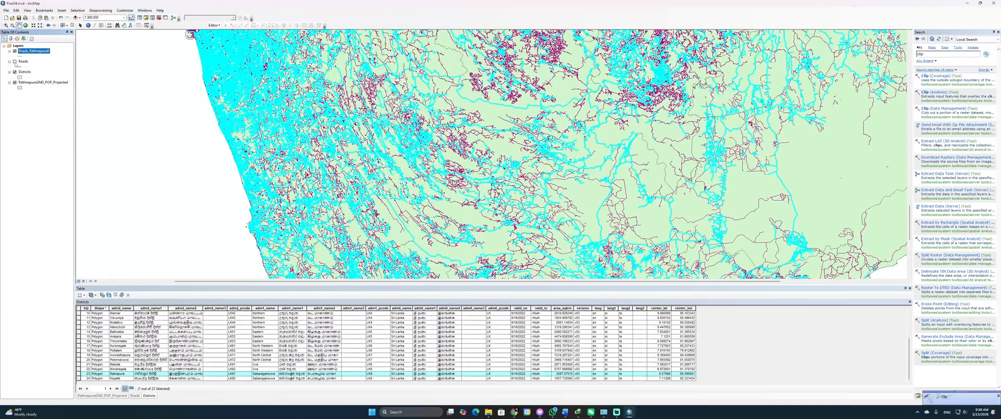
Step: Hide the original Roads layer and look over the clipped roads inside the Ratnapura district
{"action": "left_click", "coordinate": [14, 61]}
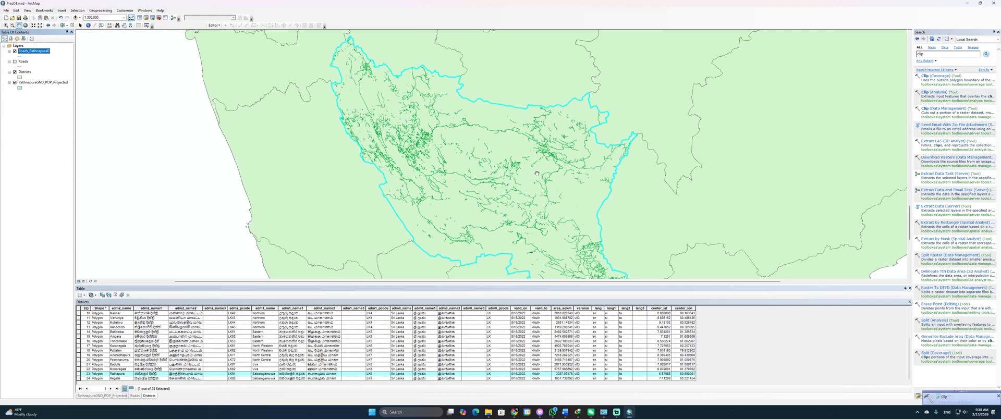
{"action": "left_click_drag", "start_coordinate": [537, 173], "coordinate": [493, 146]}
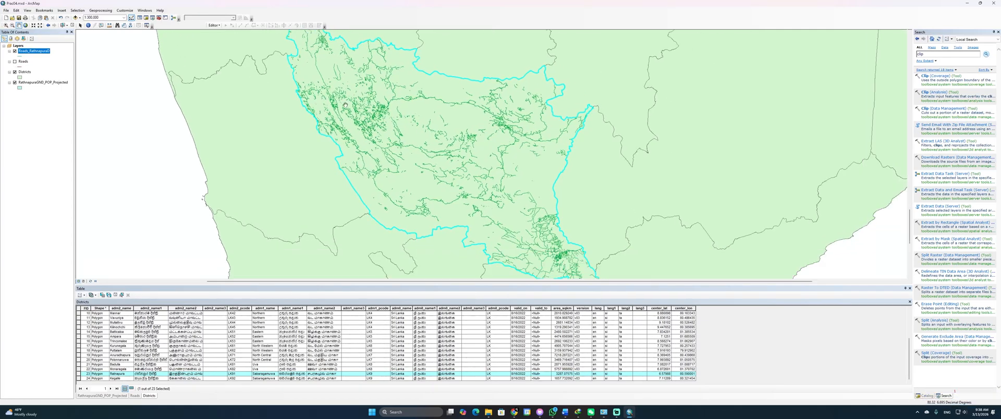
{"action": "left_click_drag", "start_coordinate": [327, 54], "coordinate": [344, 86]}
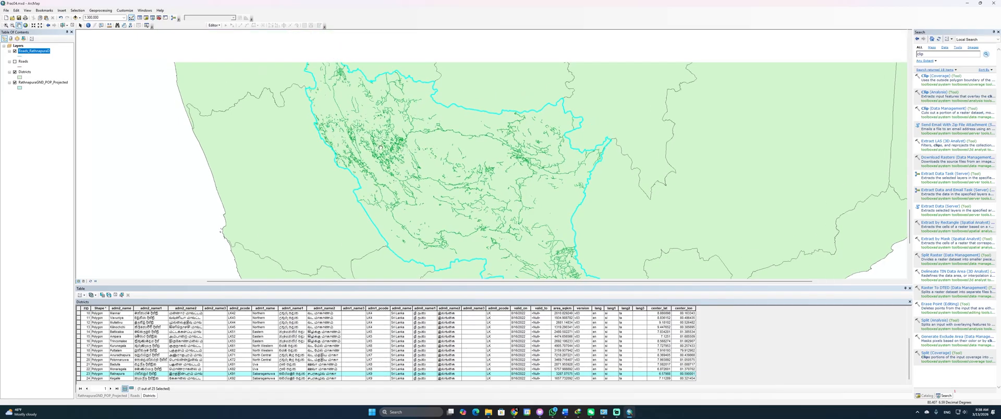
{"action": "left_click_drag", "start_coordinate": [469, 127], "coordinate": [453, 121]}
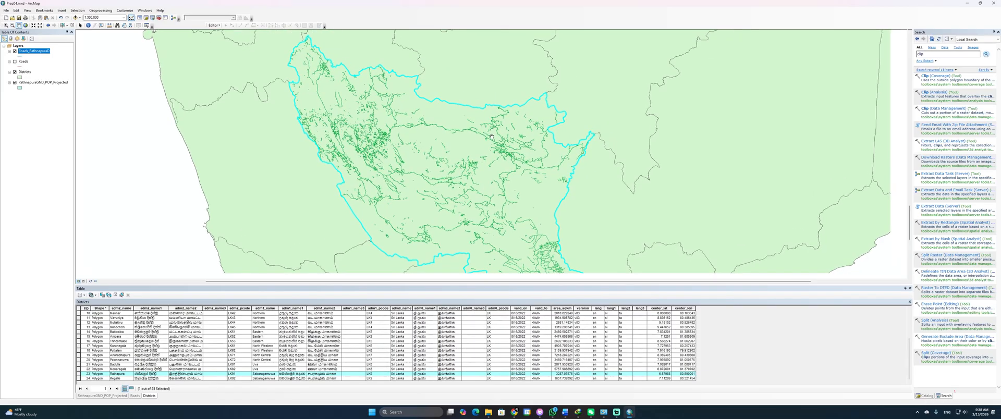
{"action": "left_click_drag", "start_coordinate": [459, 158], "coordinate": [447, 149]}
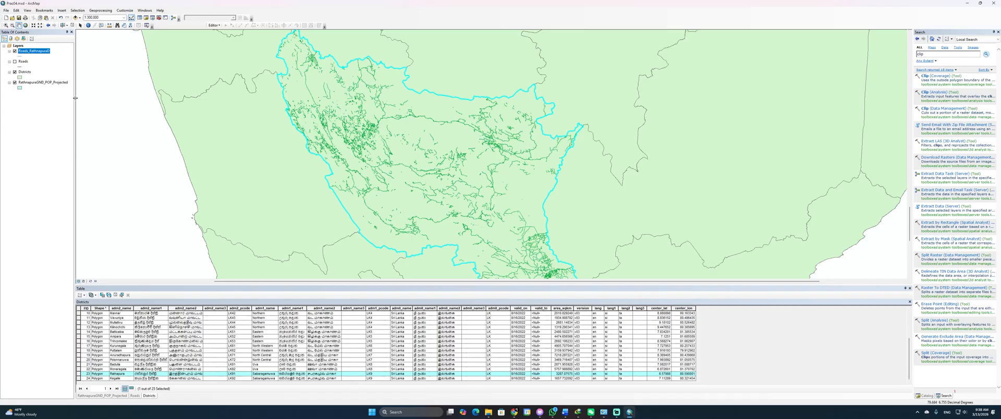
Step: Remove the original Roads layer from the map
{"action": "left_click", "coordinate": [27, 63]}
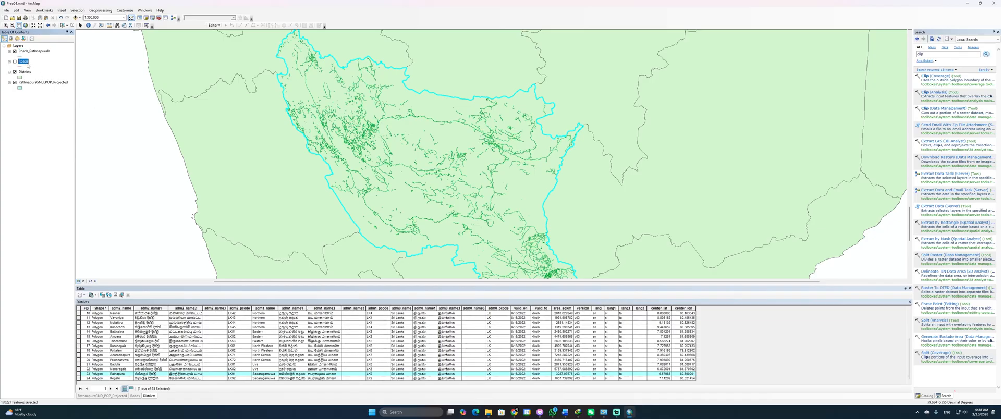
{"action": "right_click", "coordinate": [27, 63]}
{"action": "left_click", "coordinate": [36, 73]}
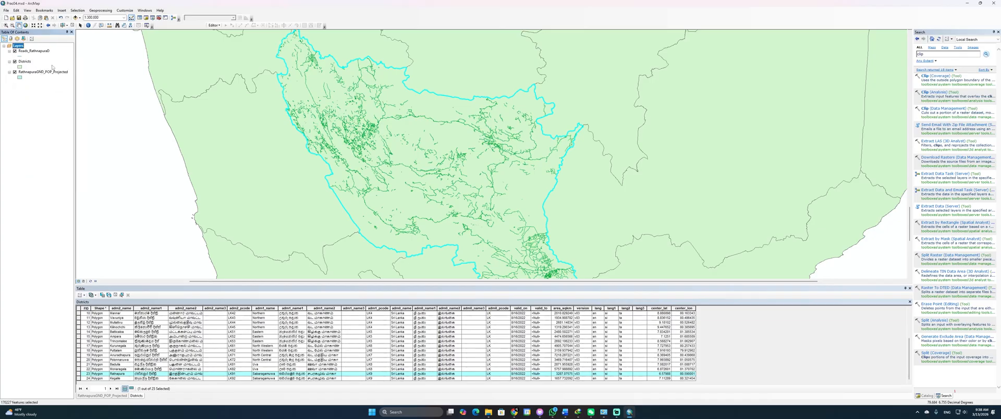
Step: Check the coordinate system of the clipped roads layer in its source properties
{"action": "left_click", "coordinate": [44, 51]}
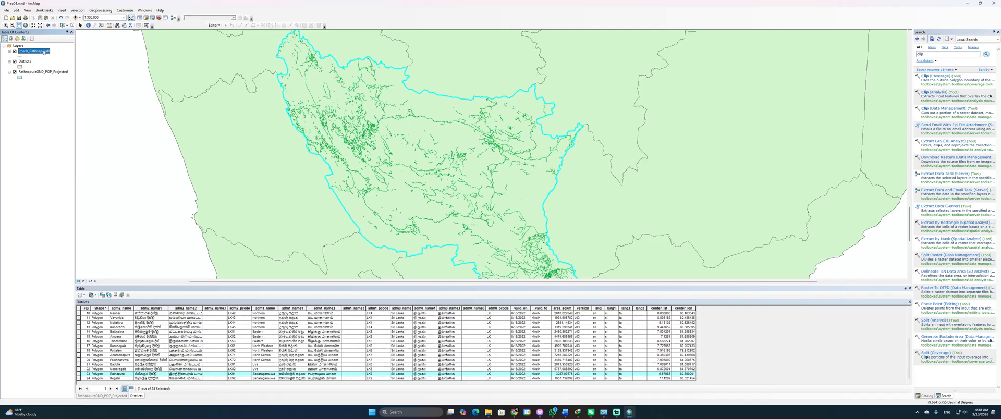
{"action": "right_click", "coordinate": [44, 51]}
{"action": "left_click", "coordinate": [57, 166]}
{"action": "scroll", "coordinate": [453, 198], "scroll_direction": "down", "scroll_amount": 1}
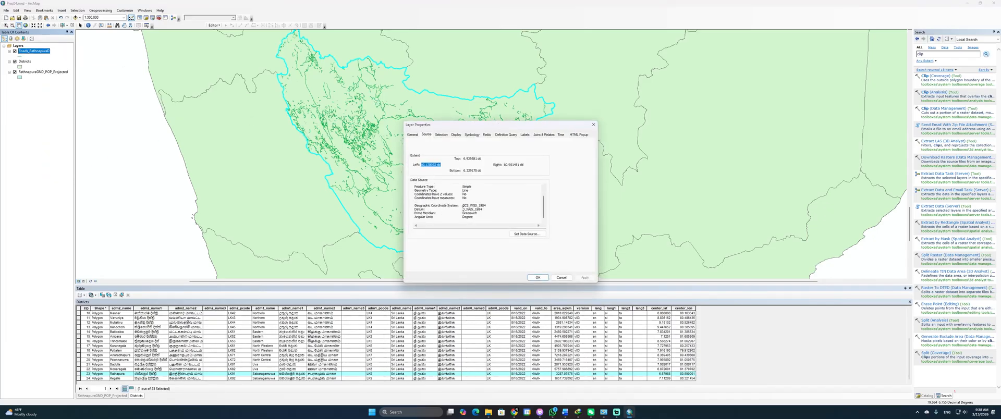
{"action": "left_click_drag", "start_coordinate": [462, 209], "coordinate": [483, 207]}
{"action": "scroll", "coordinate": [477, 208], "scroll_direction": "up", "scroll_amount": 1}
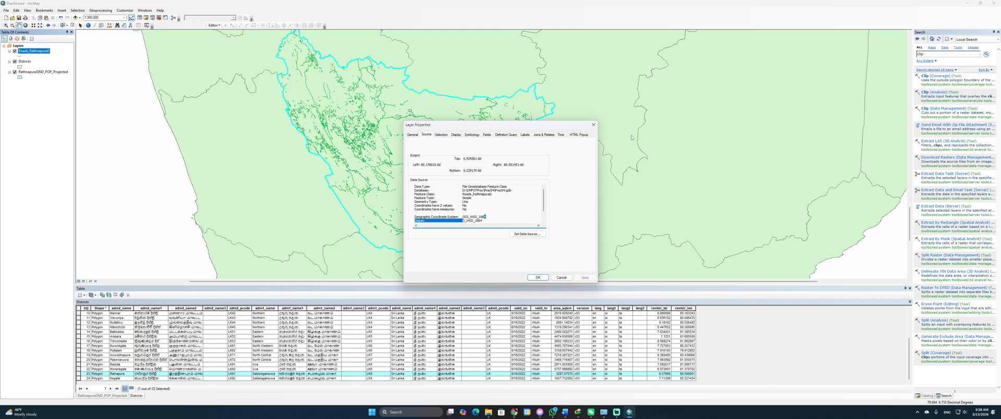
{"action": "left_click", "coordinate": [593, 124]}
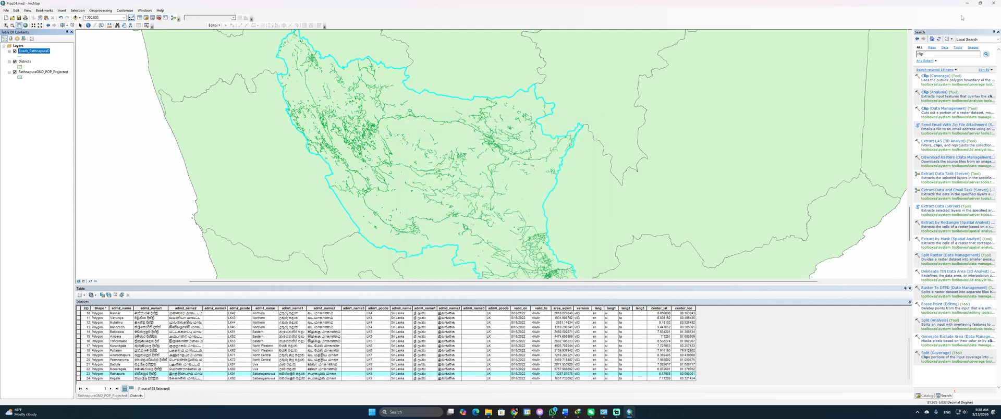
Step: Search the tools for project and open the Project (Data Management) tool
{"action": "left_click", "coordinate": [937, 53]}
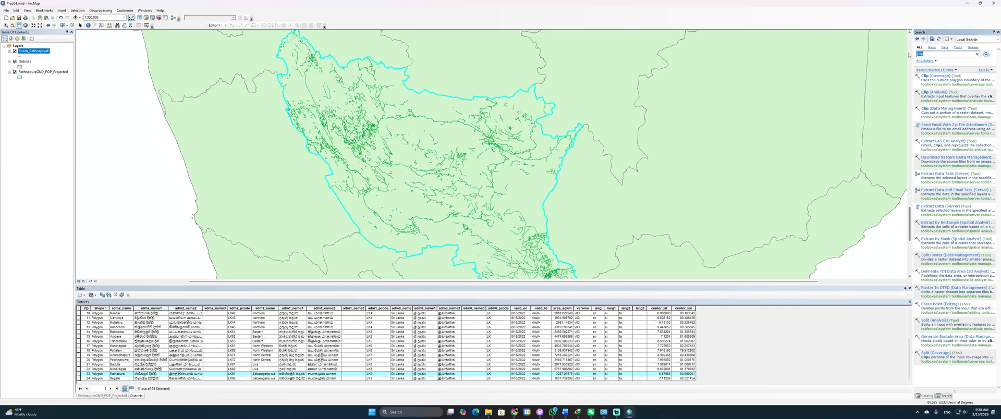
{"action": "type", "text": "project"}
{"action": "key", "text": "Return"}
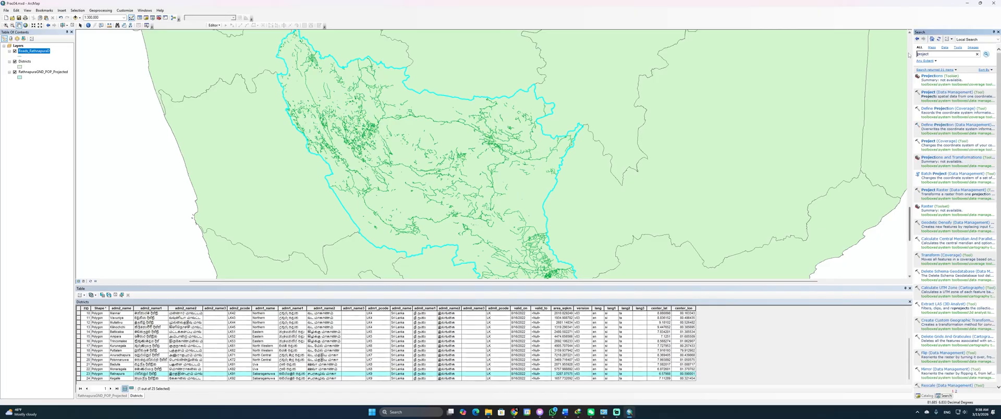
{"action": "left_click", "coordinate": [938, 125]}
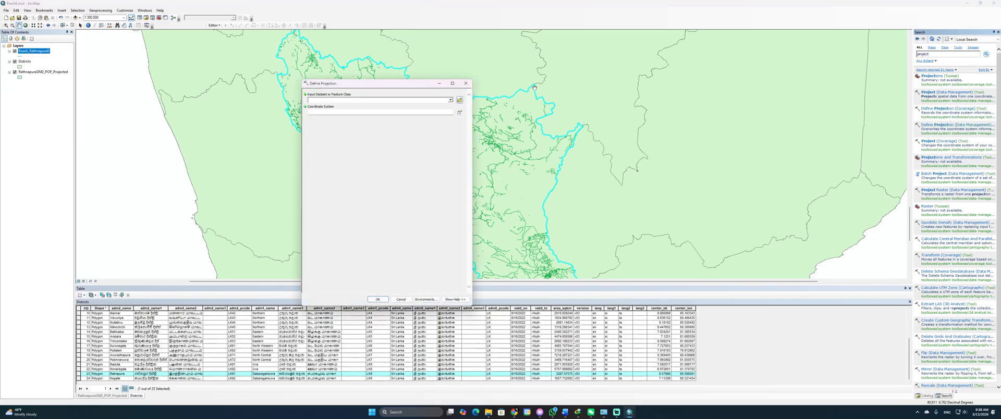
{"action": "left_click", "coordinate": [466, 82]}
{"action": "left_click", "coordinate": [942, 94]}
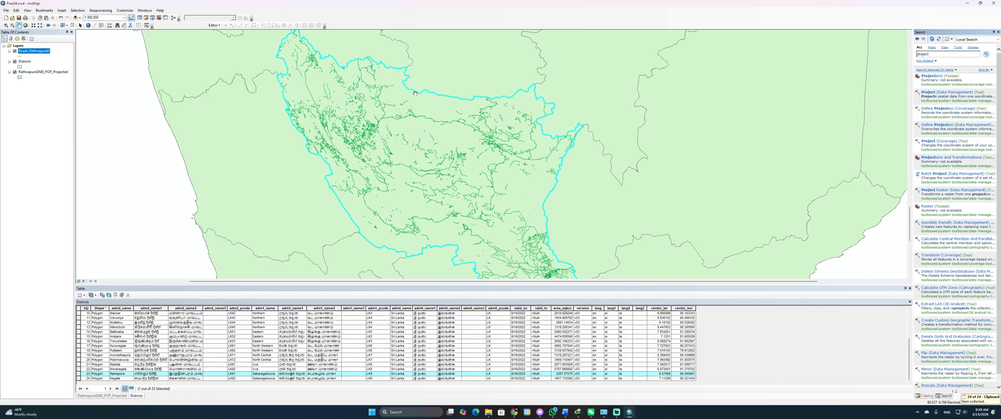
{"action": "left_click", "coordinate": [926, 93]}
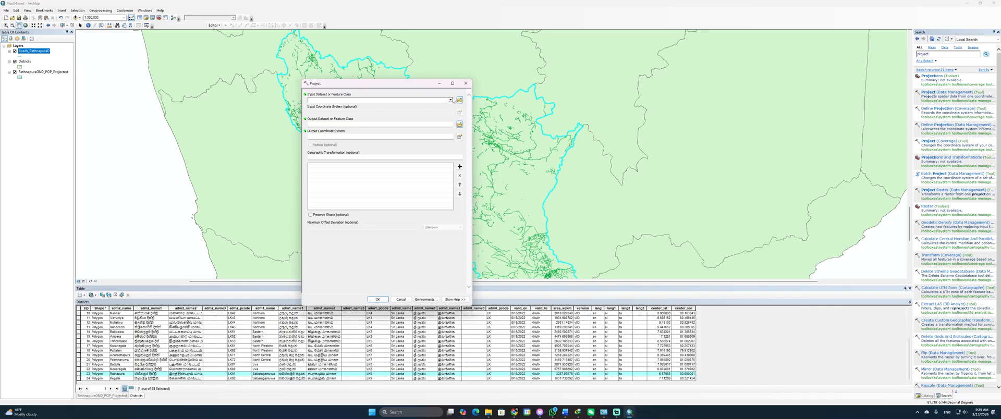
Step: Project Roads_RathnapuraD to the Kandawala Sri Lanka Grid used by the map layers, saving it as Roads_RathnapuraD_Project in Prac04.gdb
{"action": "left_click", "coordinate": [450, 101]}
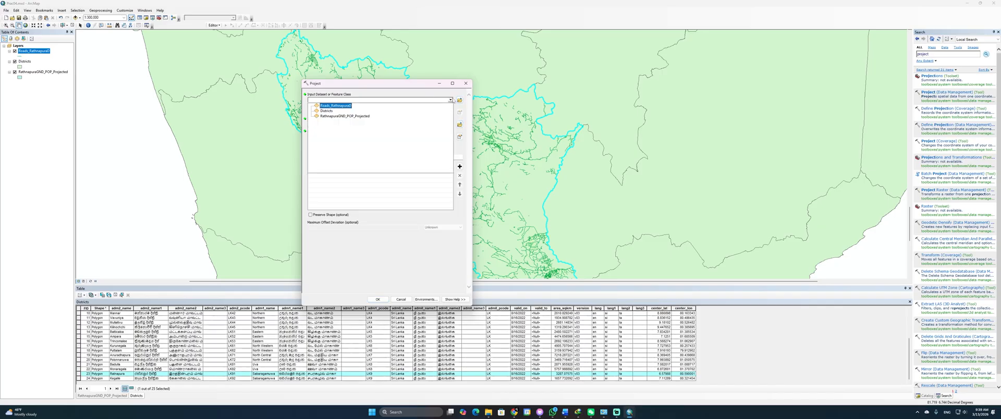
{"action": "left_click", "coordinate": [348, 108]}
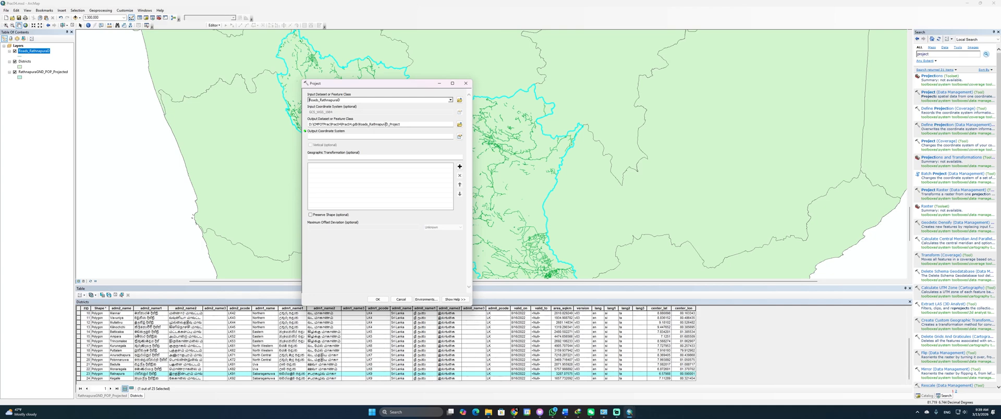
{"action": "left_click", "coordinate": [459, 137]}
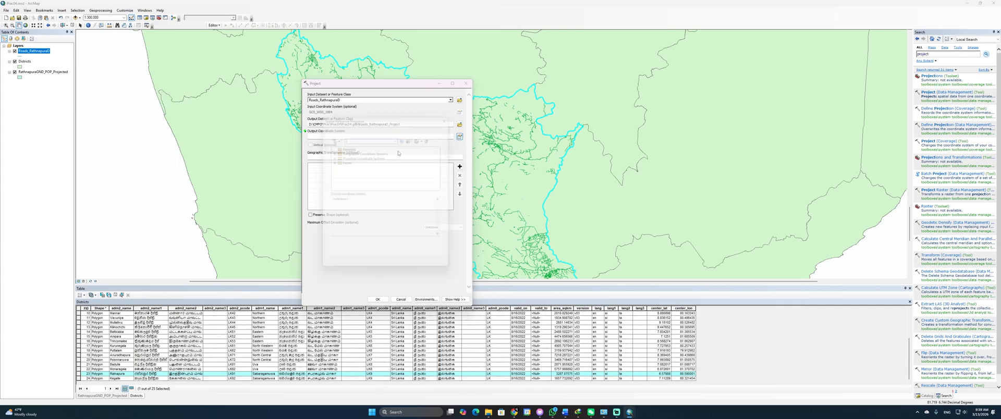
{"action": "left_click", "coordinate": [331, 161]}
{"action": "left_click", "coordinate": [351, 171]}
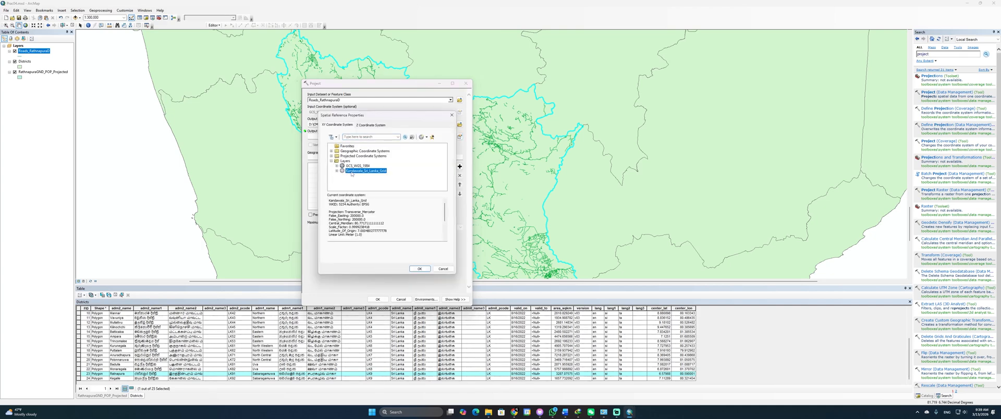
{"action": "left_click", "coordinate": [419, 269]}
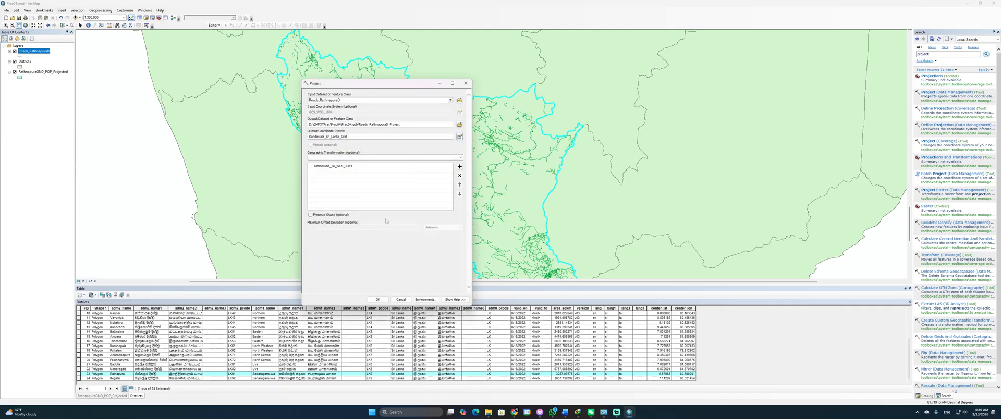
{"action": "left_click", "coordinate": [382, 298]}
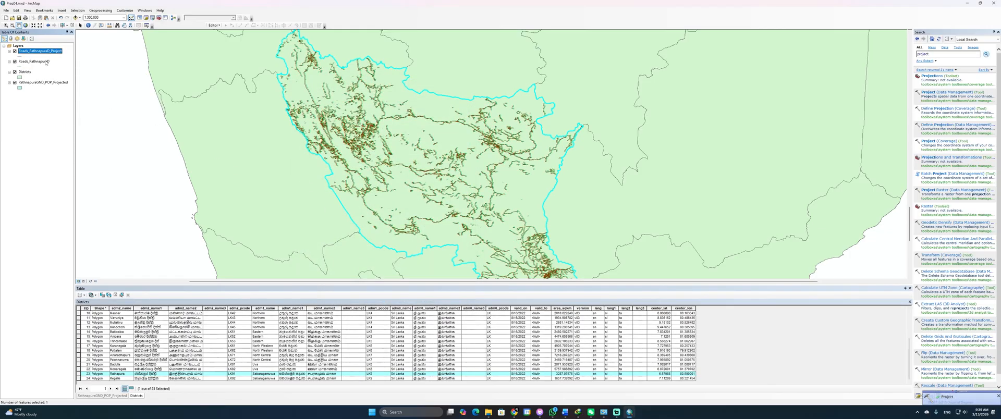
Step: Remove the unprojected Roads_RathnapuraD layer from the map and select the projected roads layer
{"action": "left_click", "coordinate": [47, 61]}
{"action": "right_click", "coordinate": [47, 62]}
{"action": "left_click", "coordinate": [57, 72]}
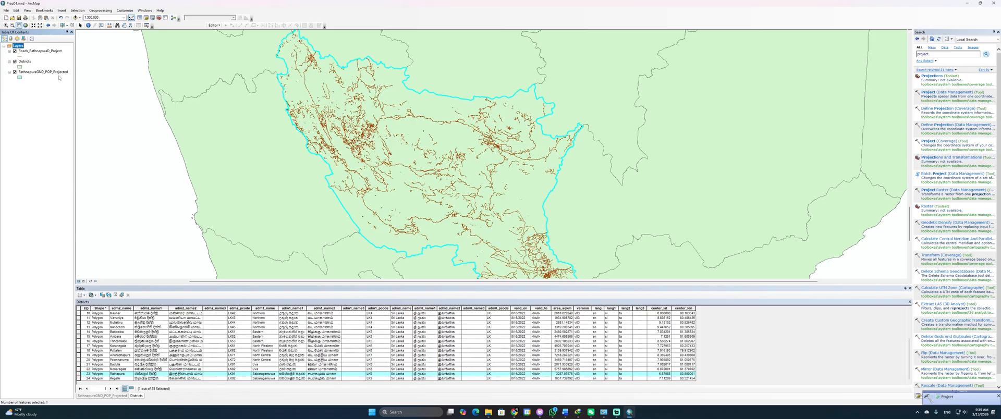
{"action": "left_click", "coordinate": [39, 51]}
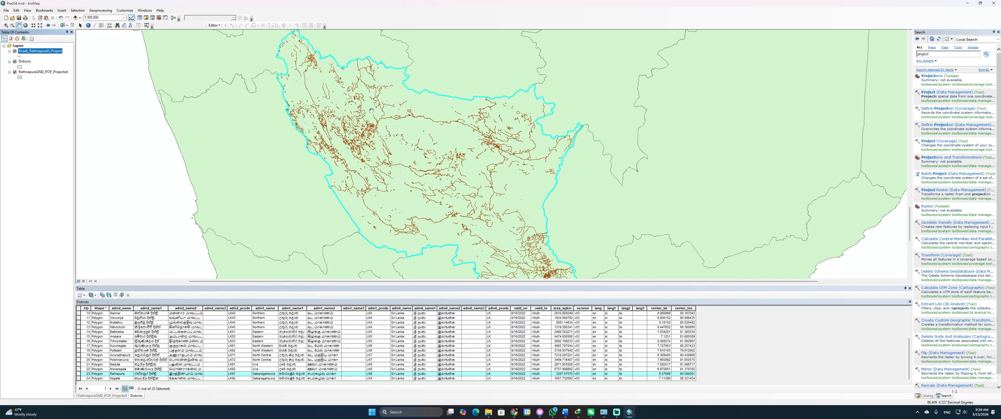
Step: Switch to the Word practical guide, check the multiple ring buffer distances and scores for main roads, and return to ArcMap
{"action": "key", "text": "alt+Tab"}
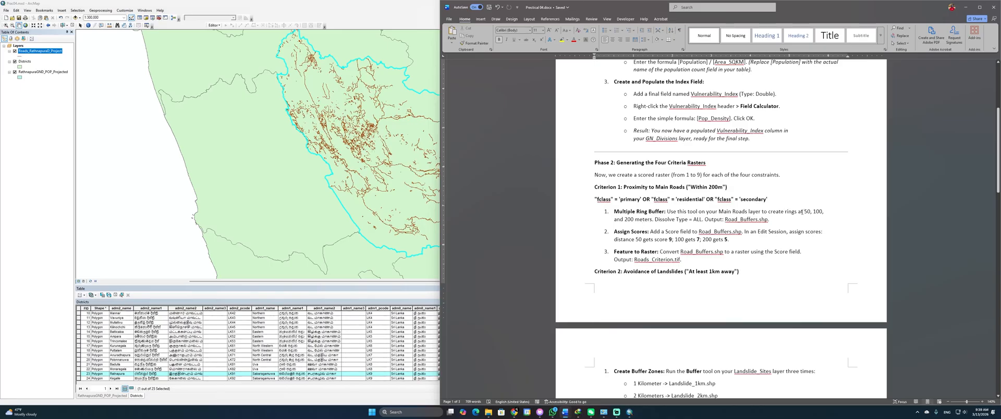
{"action": "left_click_drag", "start_coordinate": [797, 211], "coordinate": [821, 212]}
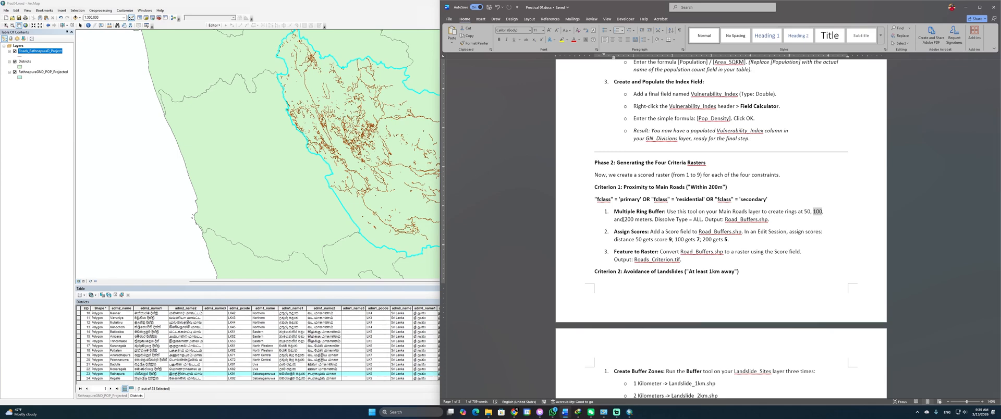
{"action": "key", "text": "alt+Tab"}
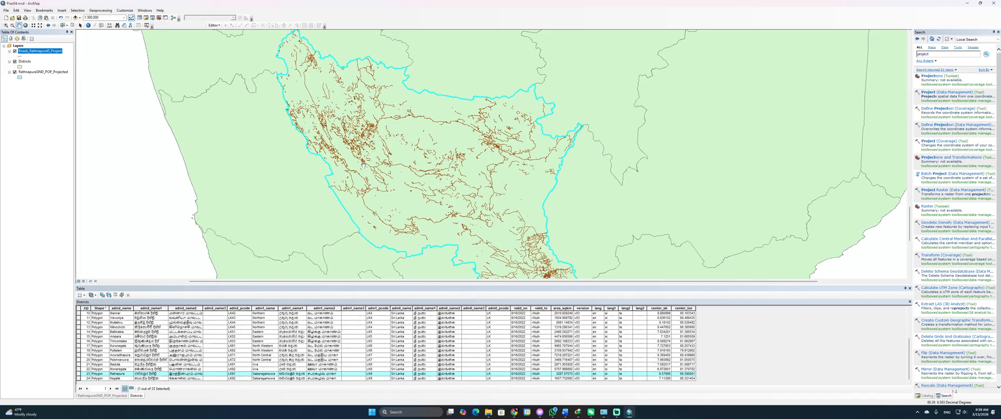
{"action": "key", "text": "alt+Tab"}
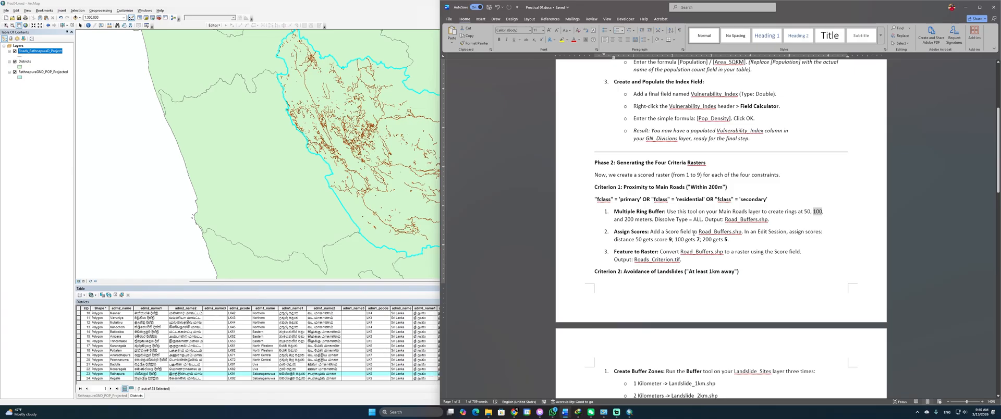
{"action": "key", "text": "alt+Tab"}
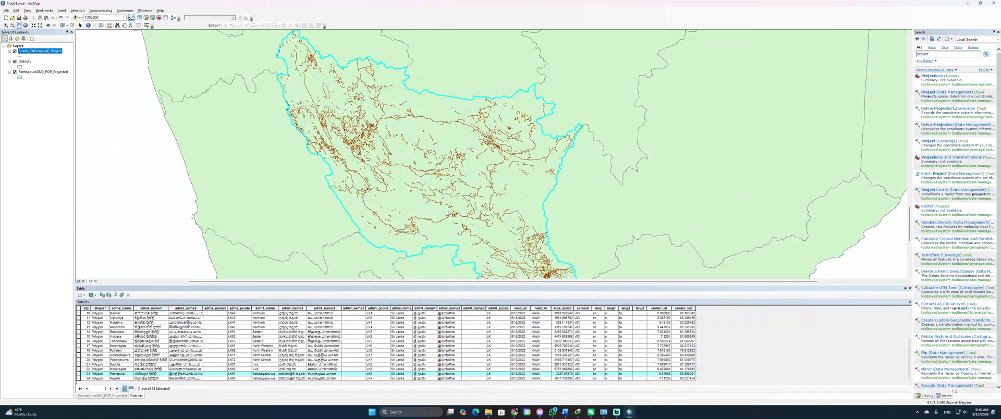
Step: Search the tools for multiple ring and open the Multiple Ring Buffer tool
{"action": "double_click", "coordinate": [942, 54]}
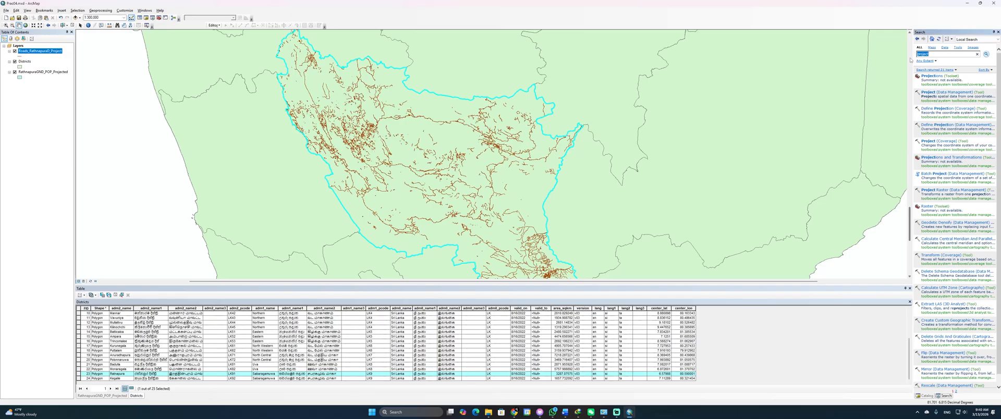
{"action": "type", "text": "multiple ring"}
{"action": "key", "text": "Return"}
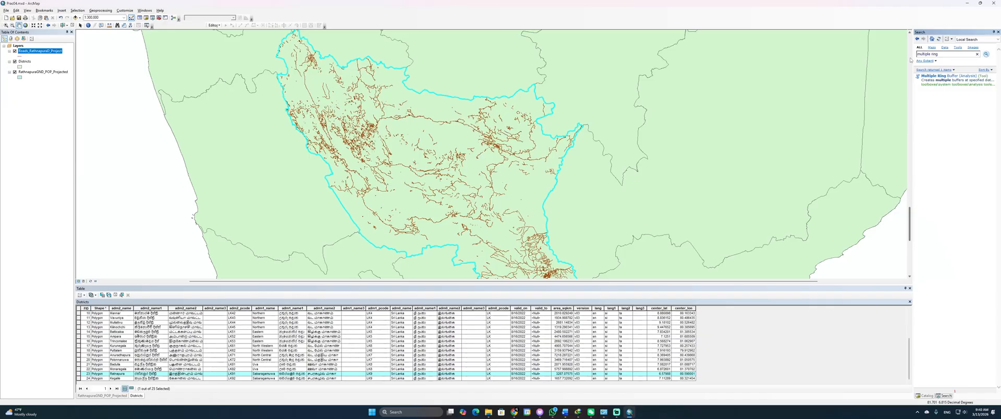
{"action": "left_click", "coordinate": [951, 76]}
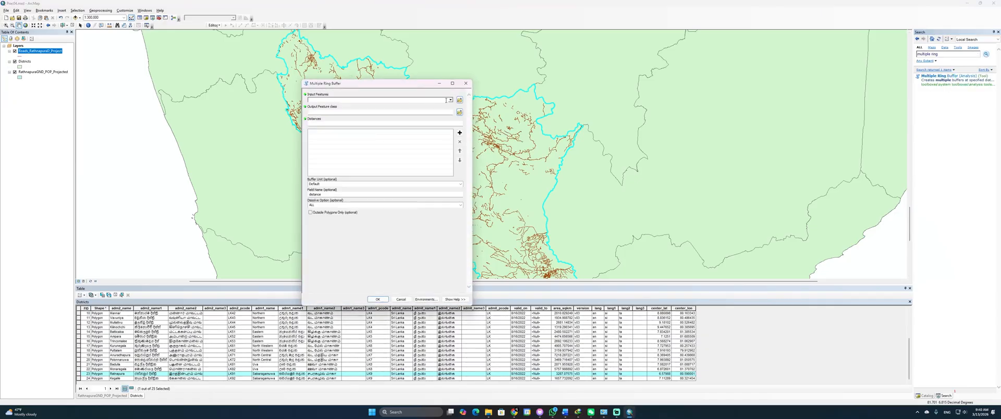
Step: Choose Roads_RathnapuraD_Project as the buffer input and name the output Roads_RathnapuraD_Project_Buffered in Prac04.gdb
{"action": "left_click", "coordinate": [450, 100]}
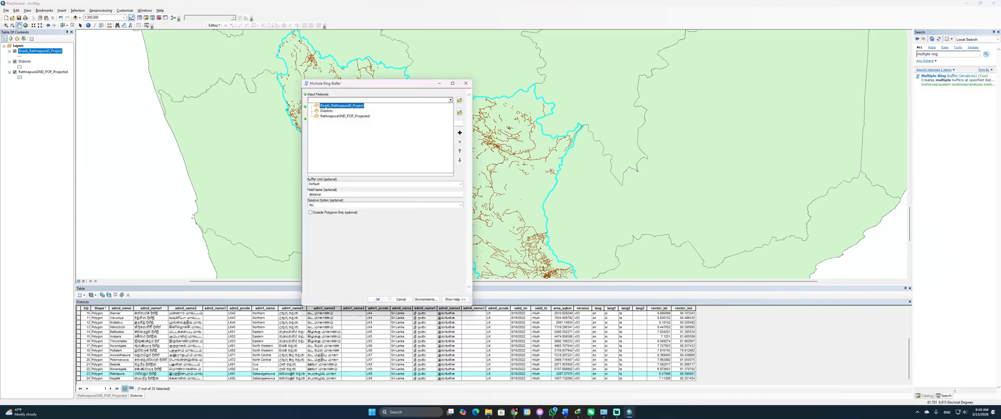
{"action": "left_click", "coordinate": [331, 106]}
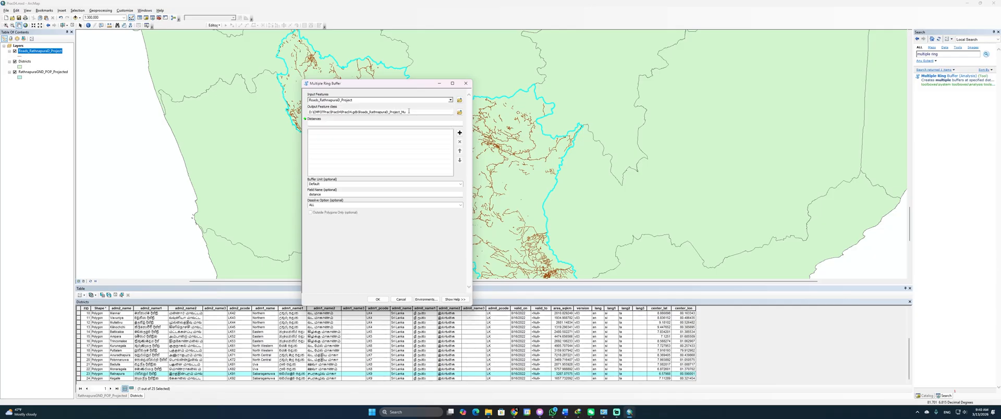
{"action": "mouse_move", "coordinate": [409, 111]}
{"action": "left_mouse_down"}
{"action": "mouse_move", "coordinate": [393, 112]}
{"action": "mouse_move", "coordinate": [402, 111]}
{"action": "left_mouse_up"}
{"action": "type", "text": "Buffered"}
Step: Try to run the ring buffer with distances of 50, 100 and 200 and the unit set to Meters
{"action": "left_click", "coordinate": [441, 123]}
{"action": "left_click", "coordinate": [460, 132]}
{"action": "left_click", "coordinate": [460, 132]}
{"action": "left_click", "coordinate": [459, 133]}
{"action": "left_click", "coordinate": [460, 184]}
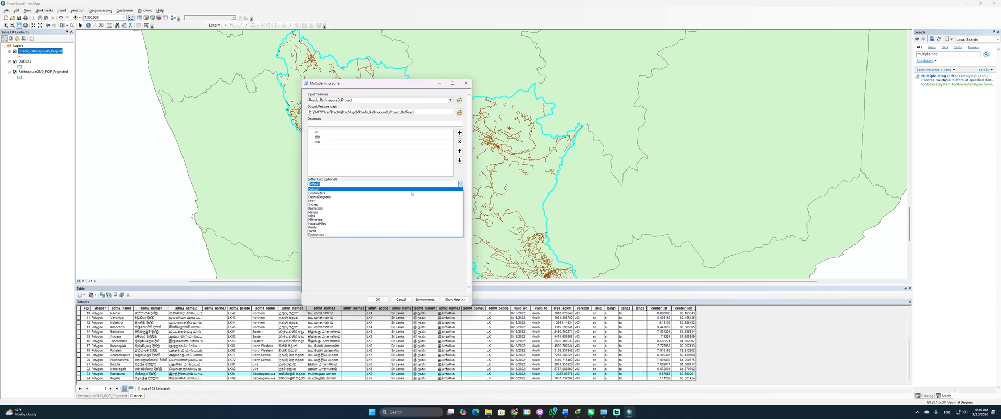
{"action": "left_click", "coordinate": [329, 212]}
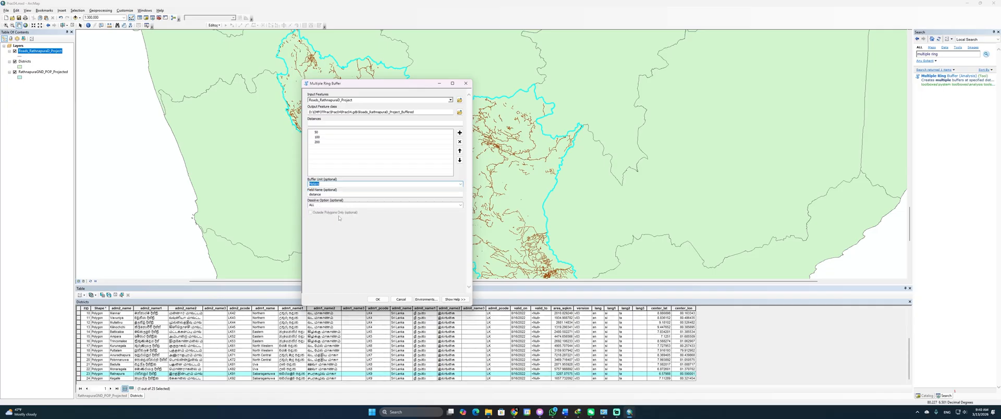
{"action": "left_click", "coordinate": [377, 299]}
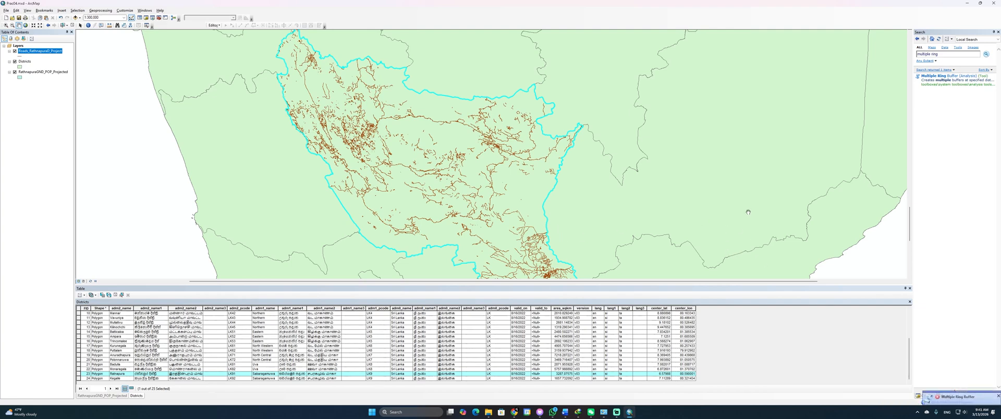
Step: Check the last run's messages and reopen Multiple Ring Buffer for Roads_RathnapuraD_Project with output Roads_RathnapuraD_Project_Buf
{"action": "left_click", "coordinate": [928, 398]}
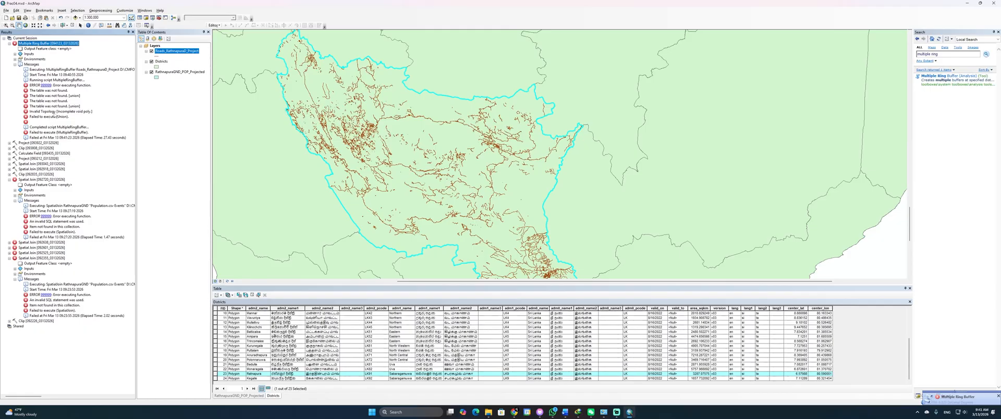
{"action": "left_click", "coordinate": [936, 76]}
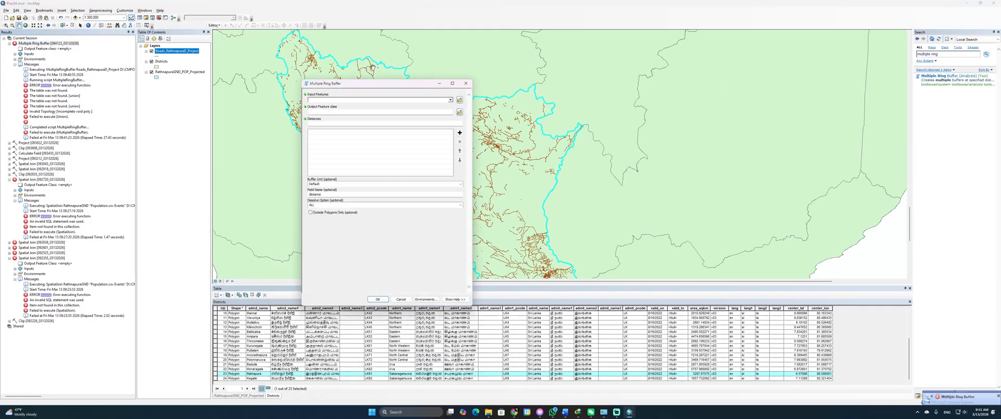
{"action": "left_click", "coordinate": [450, 100]}
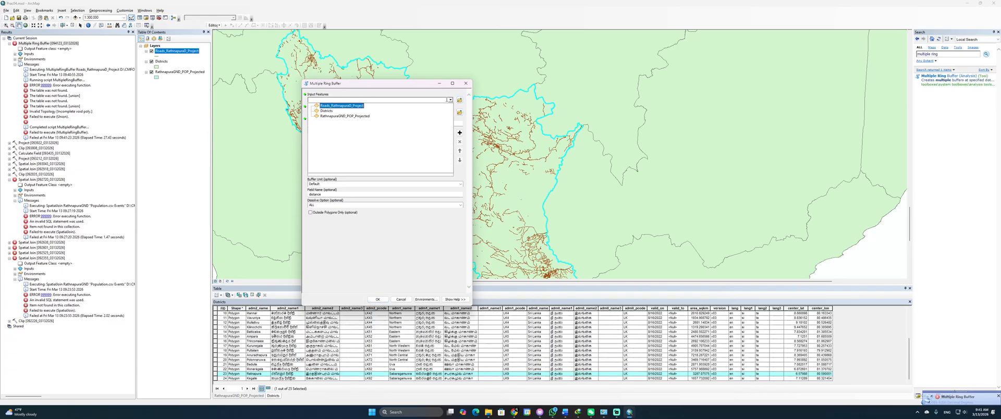
{"action": "left_click", "coordinate": [336, 106]}
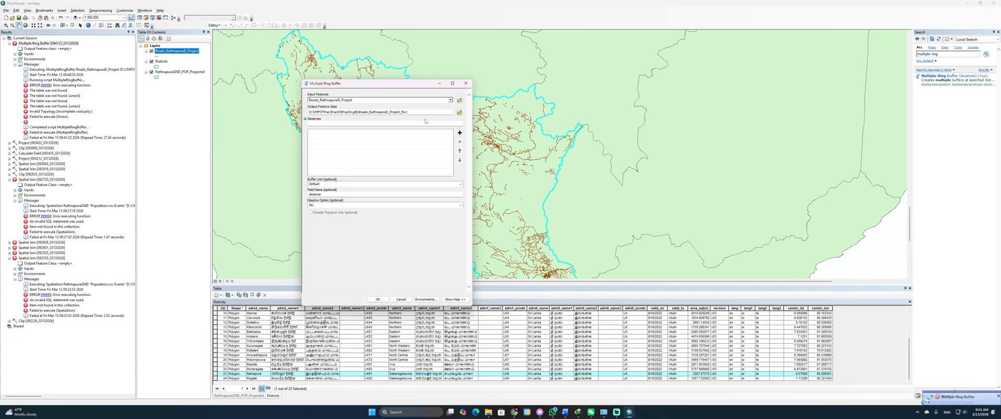
{"action": "mouse_move", "coordinate": [416, 111]}
{"action": "left_mouse_down"}
{"action": "mouse_move", "coordinate": [312, 111]}
{"action": "mouse_move", "coordinate": [403, 111]}
{"action": "left_mouse_up"}
{"action": "type", "text": "Buf"}
Step: Add ring distances of 50, 100 and 200 and set the buffer unit to Meters
{"action": "left_click", "coordinate": [459, 123]}
{"action": "type", "text": "50"}
{"action": "left_click", "coordinate": [459, 132]}
{"action": "left_click", "coordinate": [450, 124]}
{"action": "left_click", "coordinate": [459, 133]}
{"action": "left_click", "coordinate": [458, 123]}
{"action": "type", "text": "200"}
{"action": "left_click", "coordinate": [459, 133]}
{"action": "left_click", "coordinate": [460, 185]}
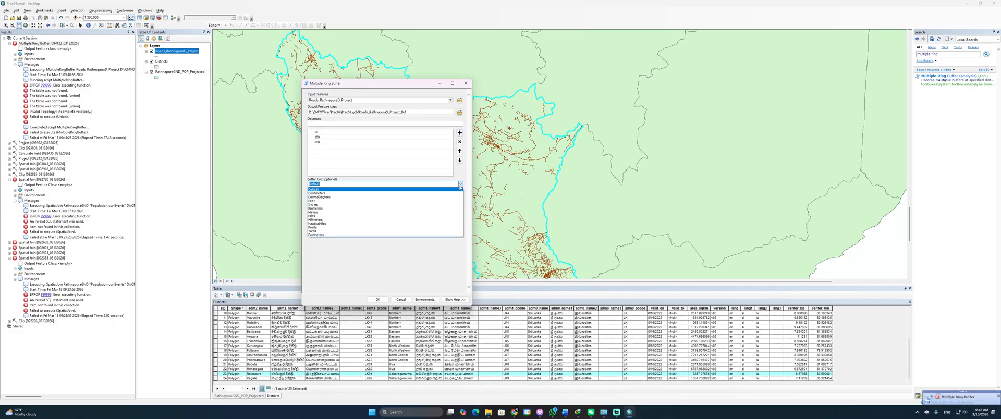
{"action": "left_click", "coordinate": [320, 212]}
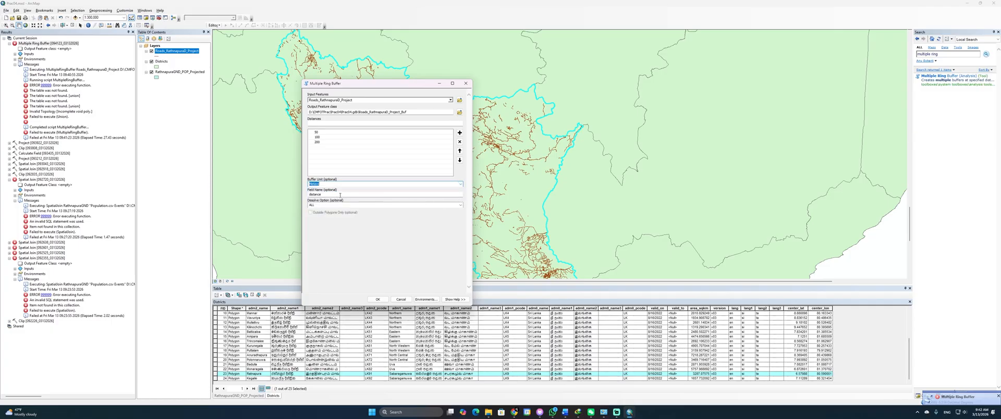
Step: Try to run the ring buffer with field name distance, dissolve option ALL and the processing extent same as layer RathnapuraGND_POP_Projected
{"action": "left_click", "coordinate": [340, 195]}
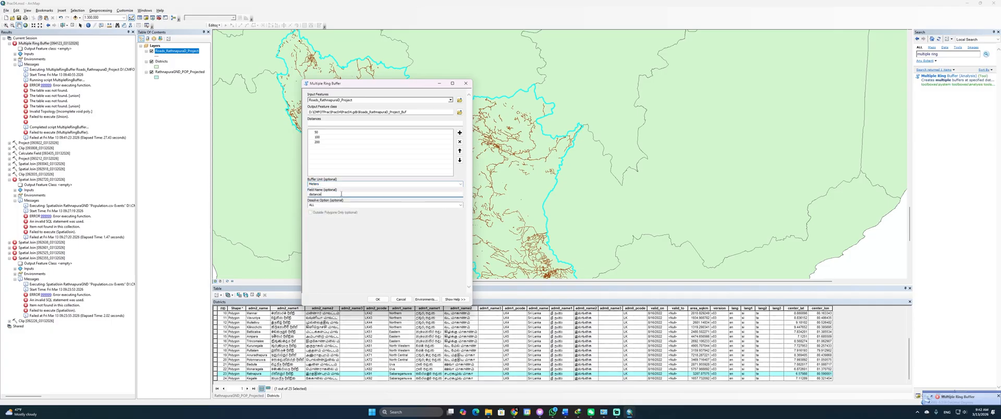
{"action": "left_click", "coordinate": [460, 206]}
{"action": "left_click", "coordinate": [412, 209]}
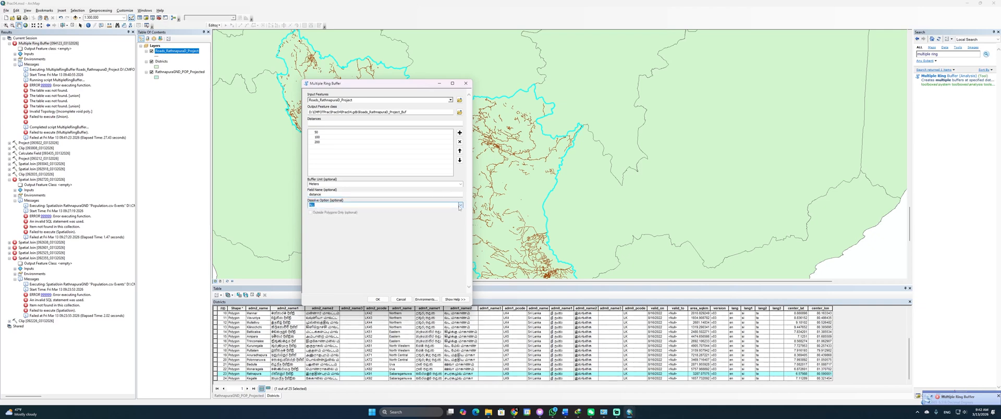
{"action": "left_click", "coordinate": [395, 194]}
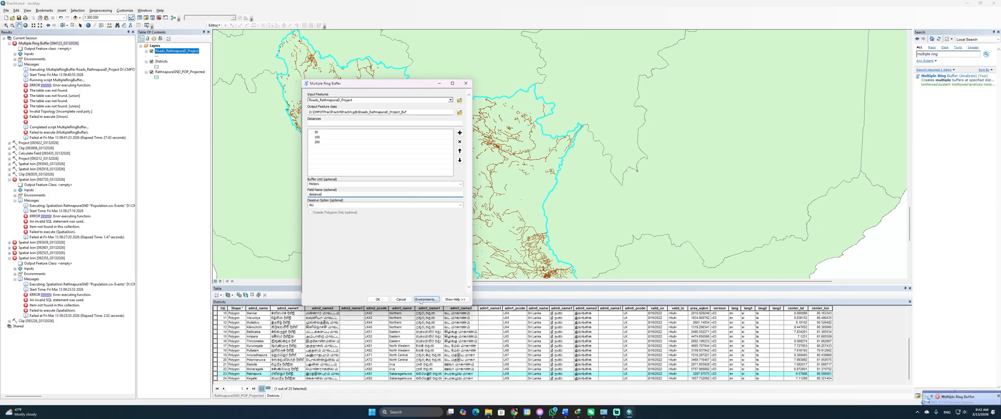
{"action": "left_click", "coordinate": [420, 300]}
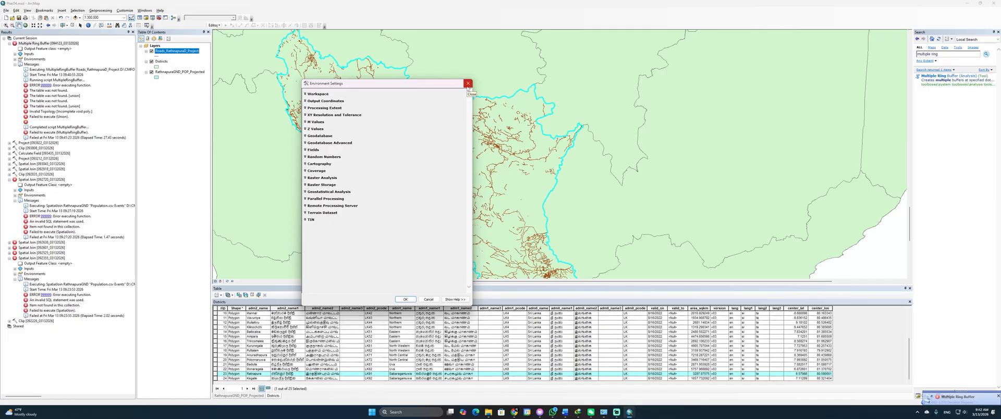
{"action": "left_click", "coordinate": [321, 109]}
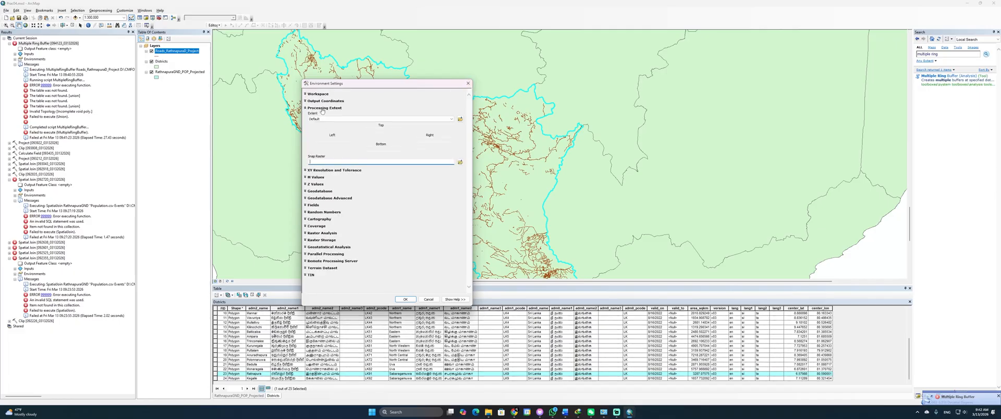
{"action": "left_click", "coordinate": [363, 119]}
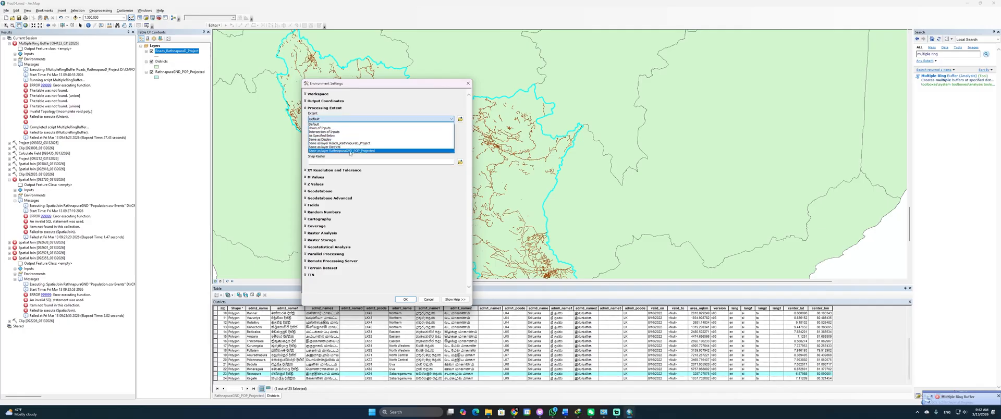
{"action": "left_click", "coordinate": [350, 151]}
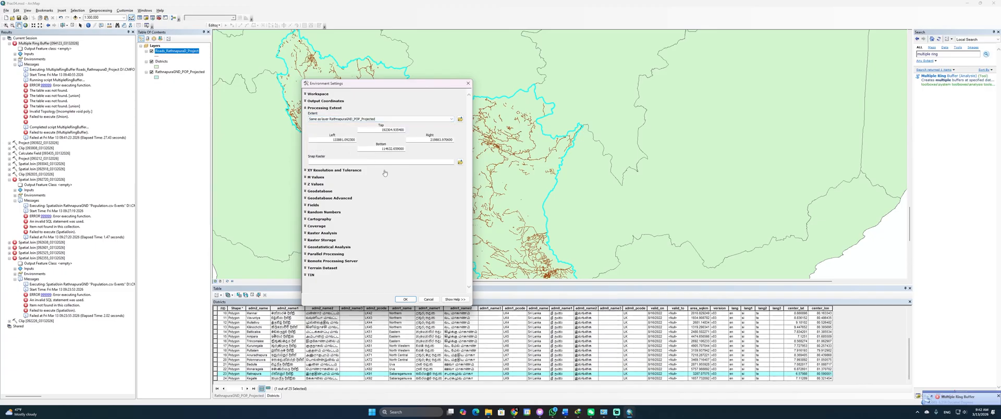
{"action": "left_click", "coordinate": [405, 299]}
{"action": "left_click", "coordinate": [379, 297]}
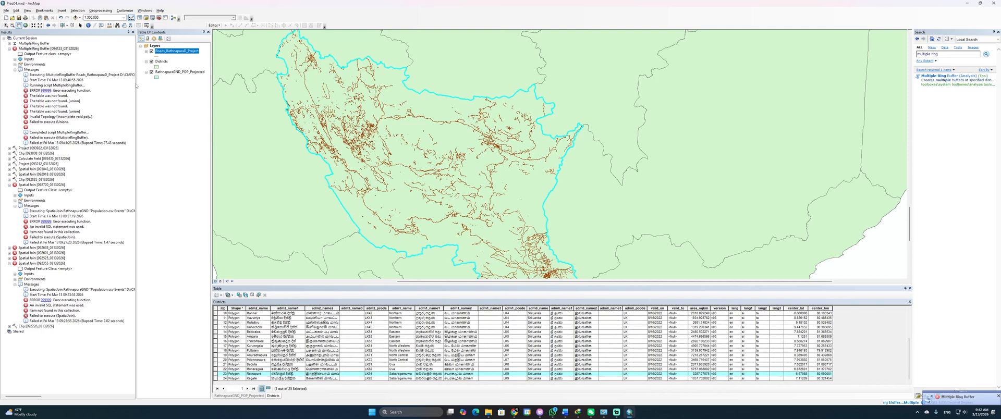
Step: Examine the messages of the latest Multiple Ring Buffer run and read the help page for its error code
{"action": "left_click_drag", "start_coordinate": [136, 86], "coordinate": [104, 86]}
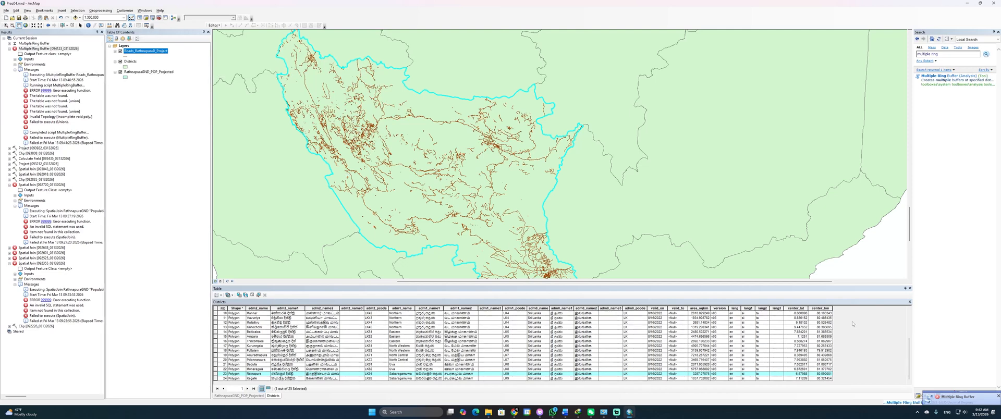
{"action": "left_click", "coordinate": [998, 396]}
{"action": "left_click", "coordinate": [926, 399]}
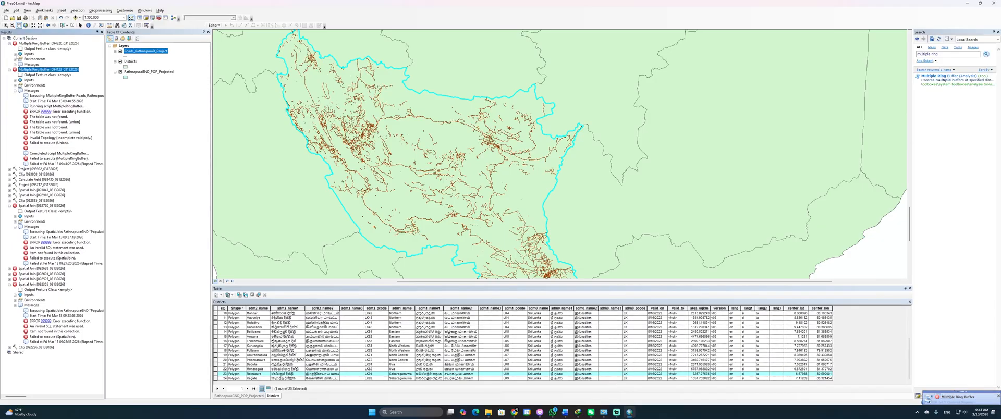
{"action": "left_click", "coordinate": [15, 64]}
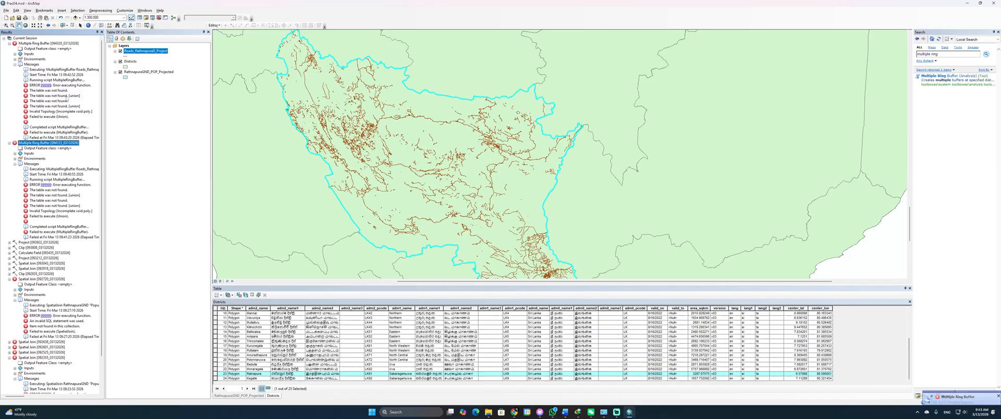
{"action": "left_click", "coordinate": [67, 97]}
{"action": "left_click", "coordinate": [68, 106]}
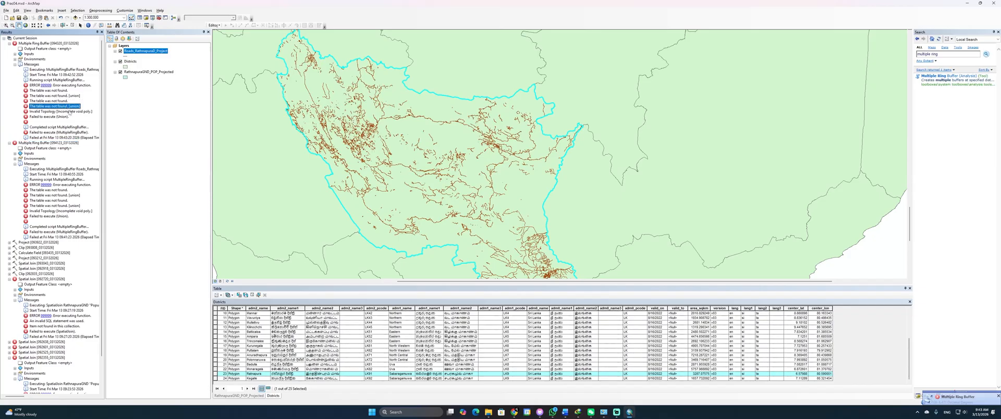
{"action": "left_click", "coordinate": [69, 111]}
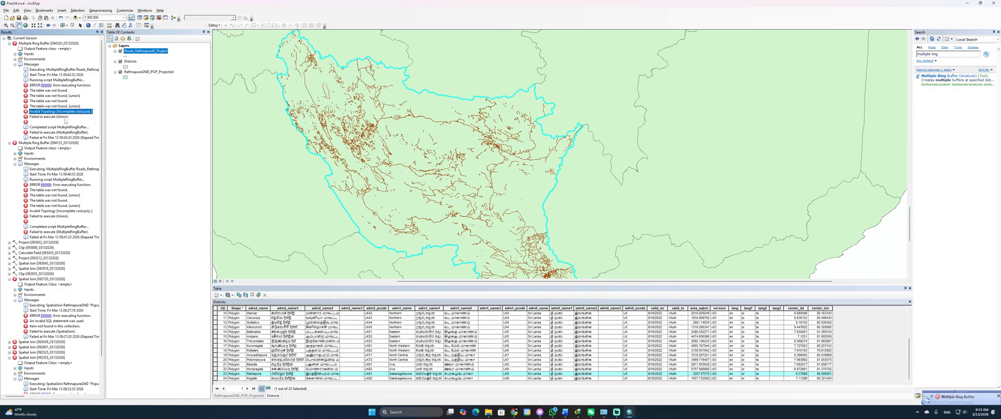
{"action": "left_click", "coordinate": [65, 119]}
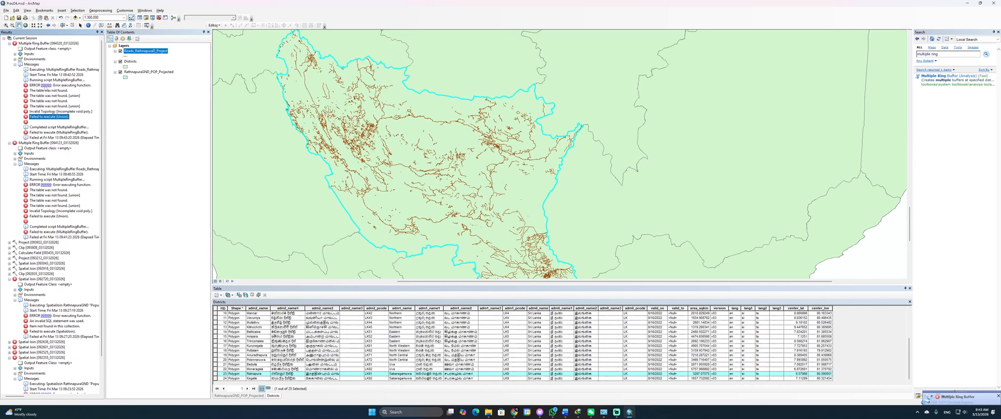
{"action": "left_click", "coordinate": [45, 85]}
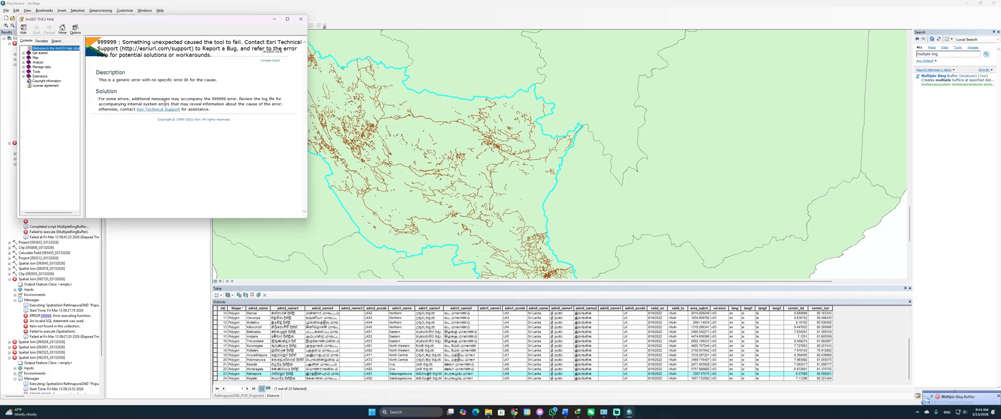
{"action": "left_click", "coordinate": [301, 19]}
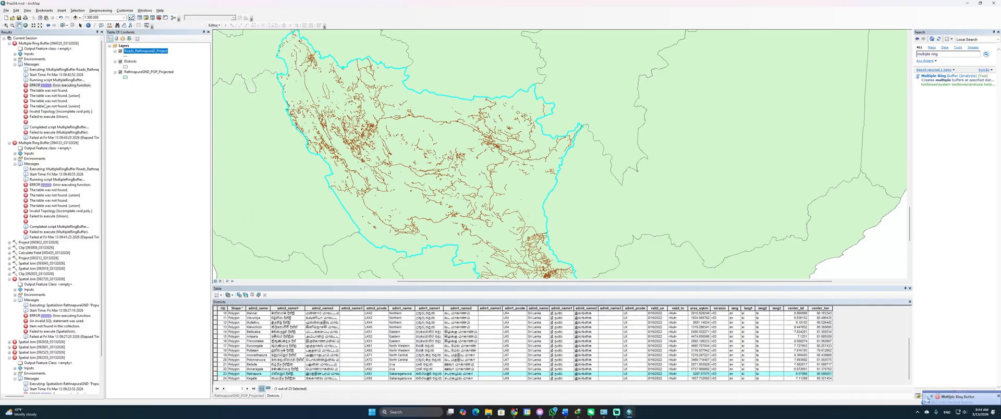
Step: Reopen Multiple Ring Buffer with Roads_RathnapuraD_Project as input and name the output Roads_Buffered in Prac04.gdb
{"action": "left_click", "coordinate": [935, 76]}
{"action": "left_click", "coordinate": [450, 100]}
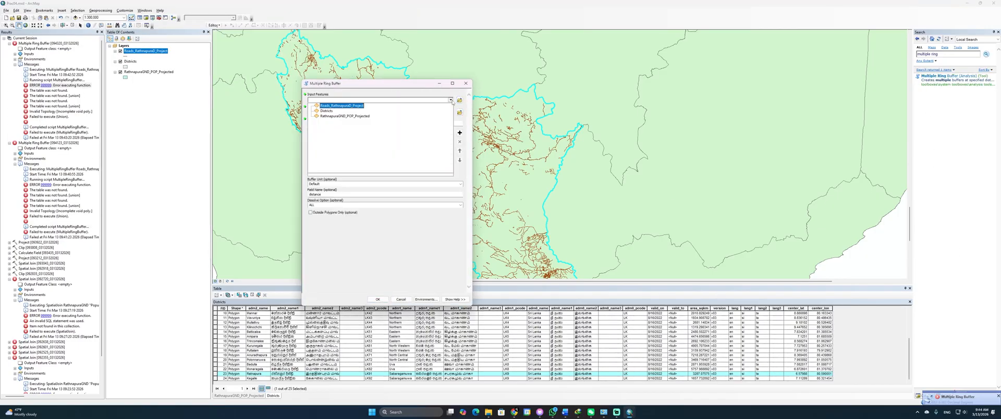
{"action": "left_click", "coordinate": [344, 105]}
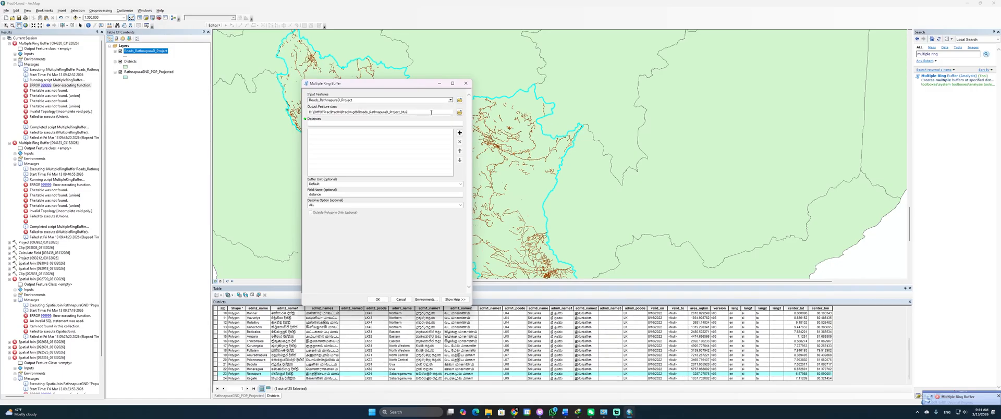
{"action": "left_click_drag", "start_coordinate": [430, 112], "coordinate": [369, 113]}
{"action": "type", "text": "Buffered"}
Step: Try to run the ring buffer for Roads_Buffered with distances of 50, 100 and 200 in Meters
{"action": "left_click", "coordinate": [433, 124]}
{"action": "type", "text": "50"}
{"action": "left_click", "coordinate": [459, 132]}
{"action": "left_click", "coordinate": [459, 133]}
{"action": "left_click", "coordinate": [459, 132]}
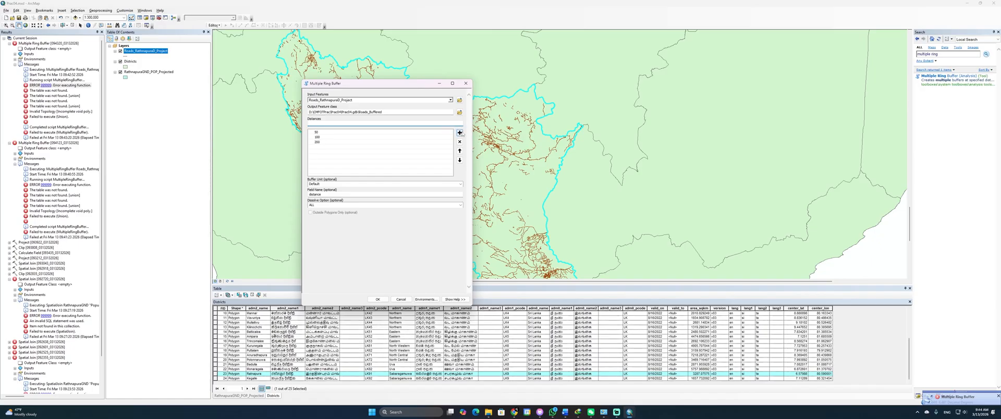
{"action": "left_click", "coordinate": [450, 183]}
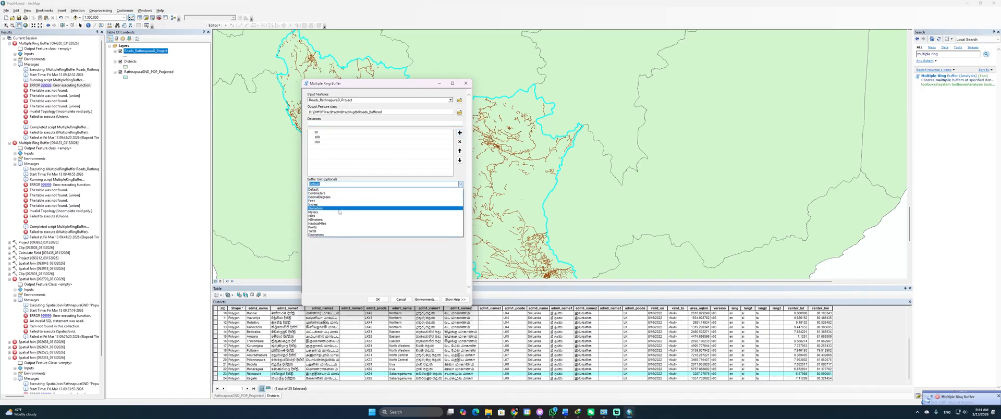
{"action": "left_click", "coordinate": [340, 212]}
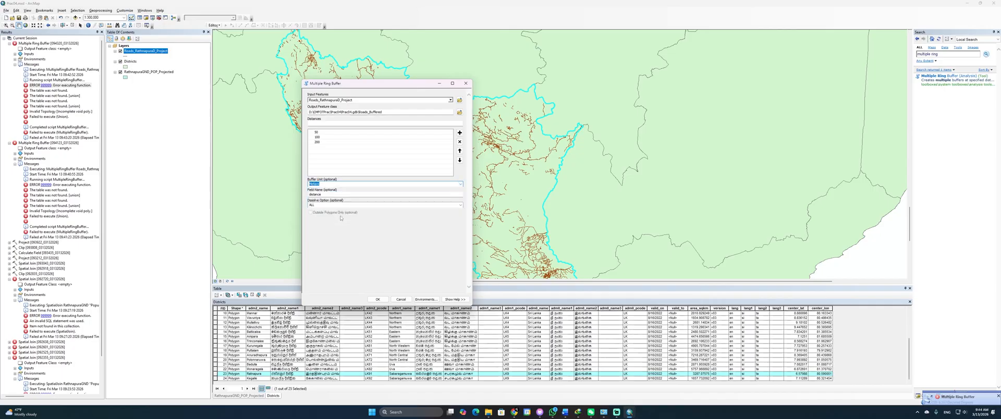
{"action": "left_click", "coordinate": [378, 299]}
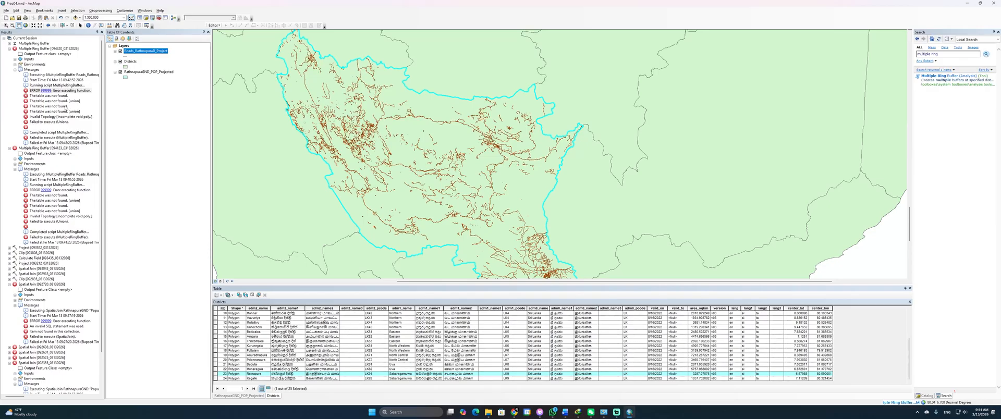
Step: Collapse the older Multiple Ring Buffer results and examine the newest run's messages and error help page
{"action": "left_click", "coordinate": [9, 48]}
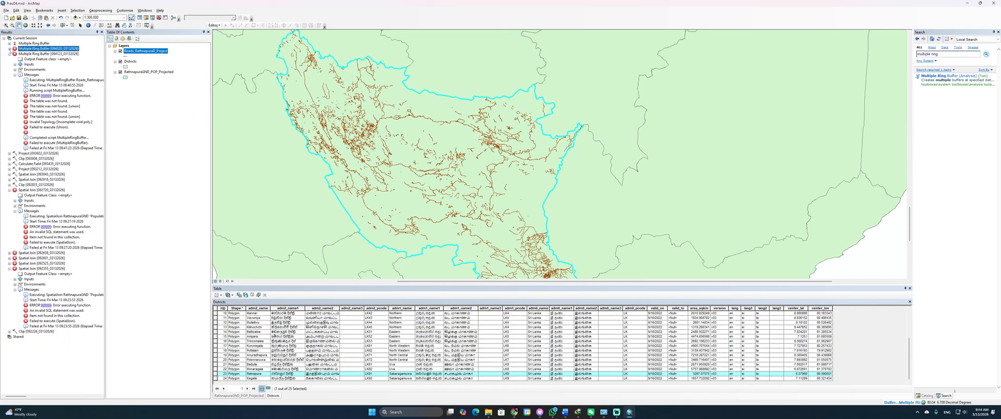
{"action": "left_click", "coordinate": [9, 53]}
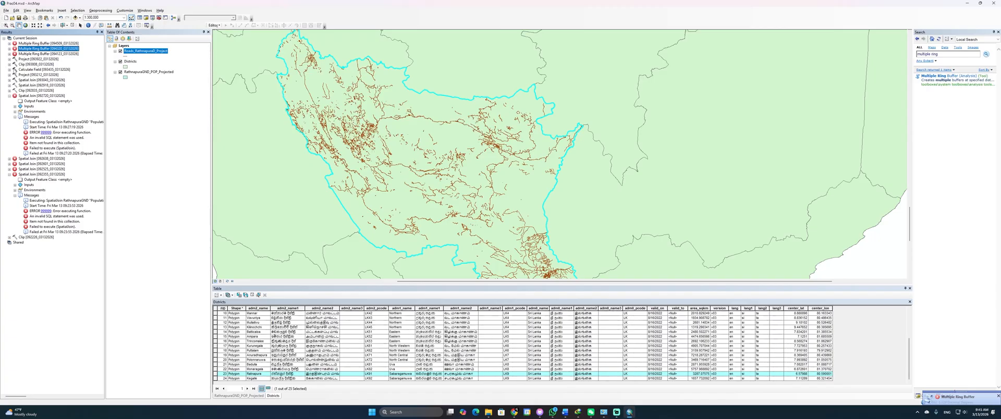
{"action": "left_click", "coordinate": [10, 43]}
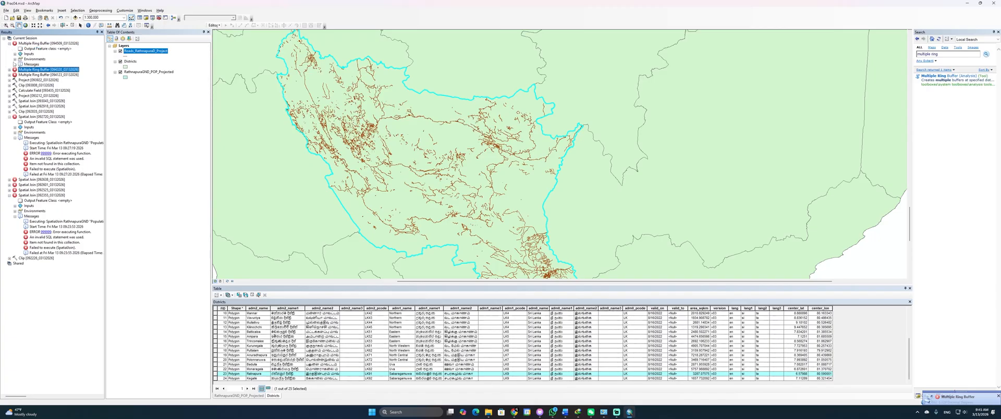
{"action": "left_click", "coordinate": [15, 64]}
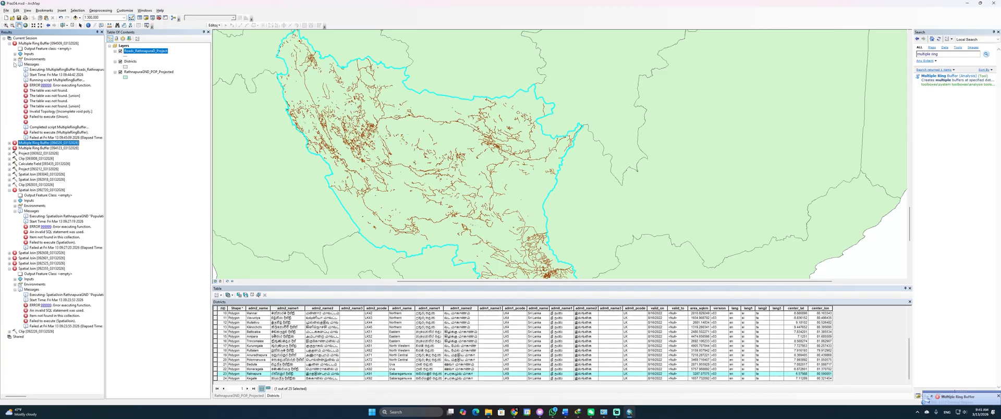
{"action": "left_click", "coordinate": [46, 133]}
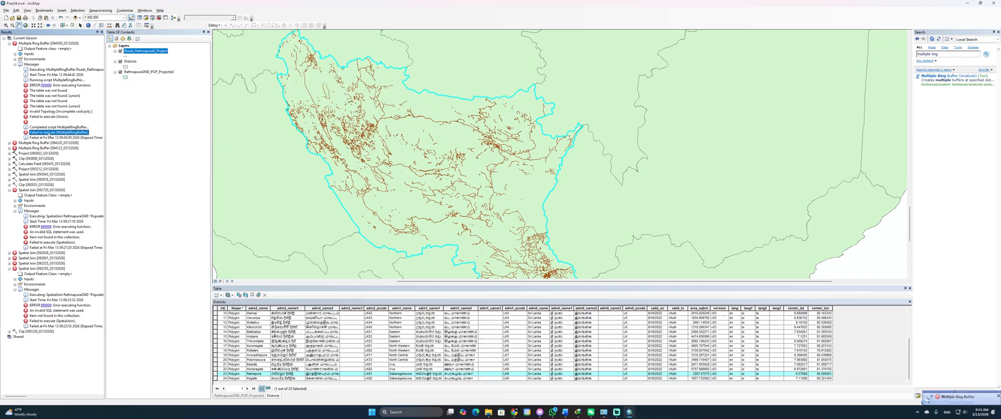
{"action": "left_click", "coordinate": [57, 118]}
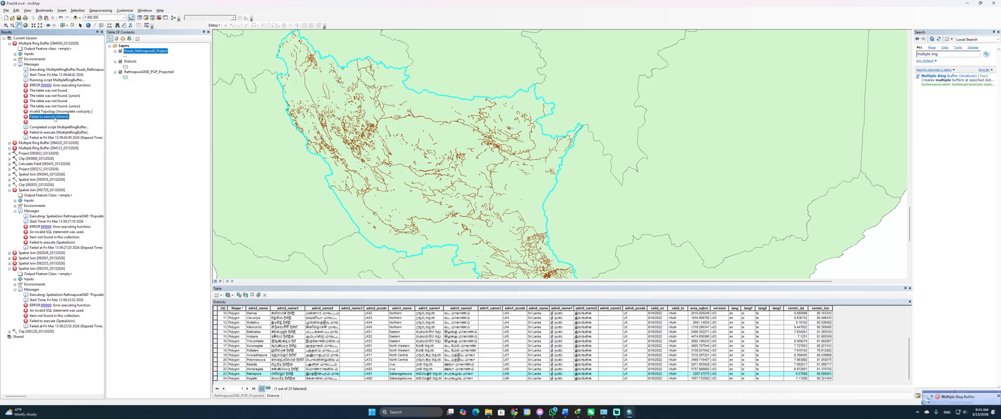
{"action": "left_click", "coordinate": [58, 112]}
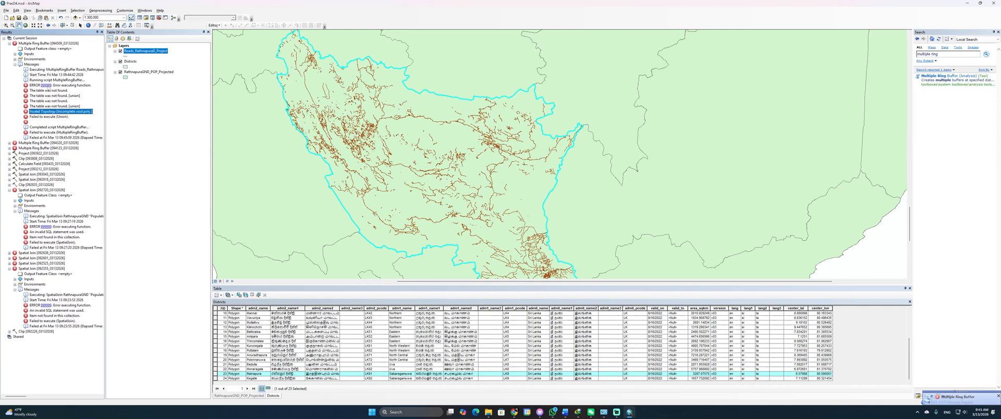
{"action": "left_click", "coordinate": [47, 86]}
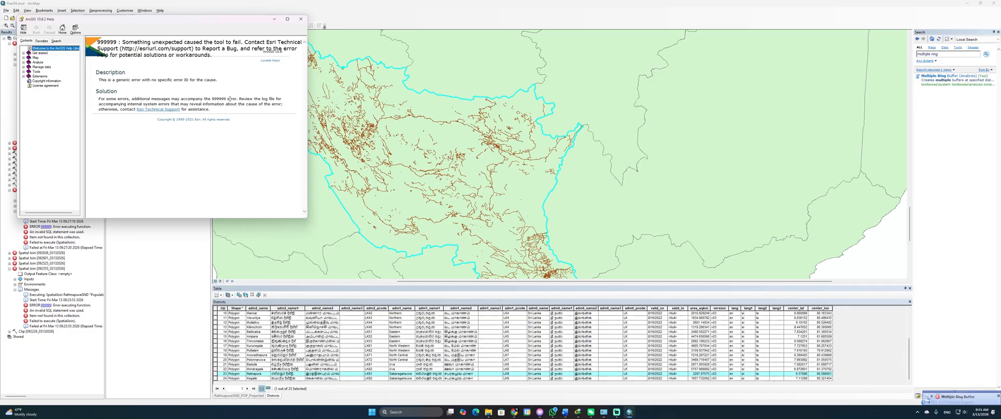
{"action": "left_click", "coordinate": [300, 19]}
Step: Open the attribute table of the Roads_RathnapuraD_Project layer
{"action": "right_click", "coordinate": [142, 52]}
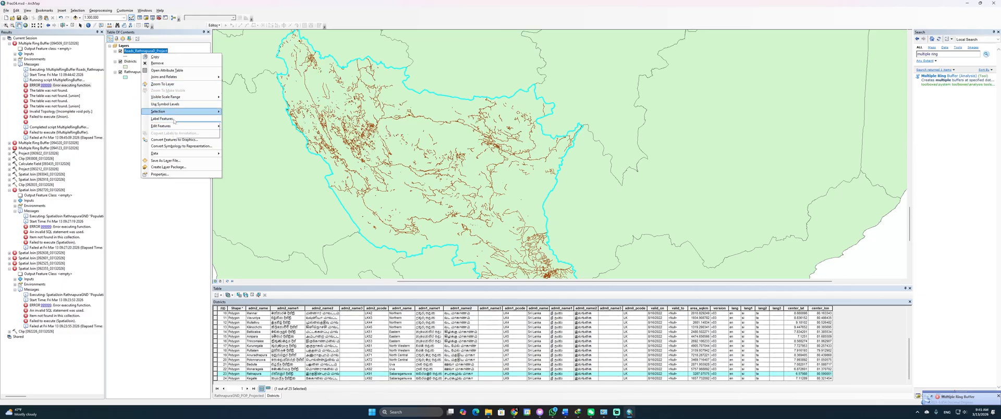
{"action": "left_click", "coordinate": [167, 70]}
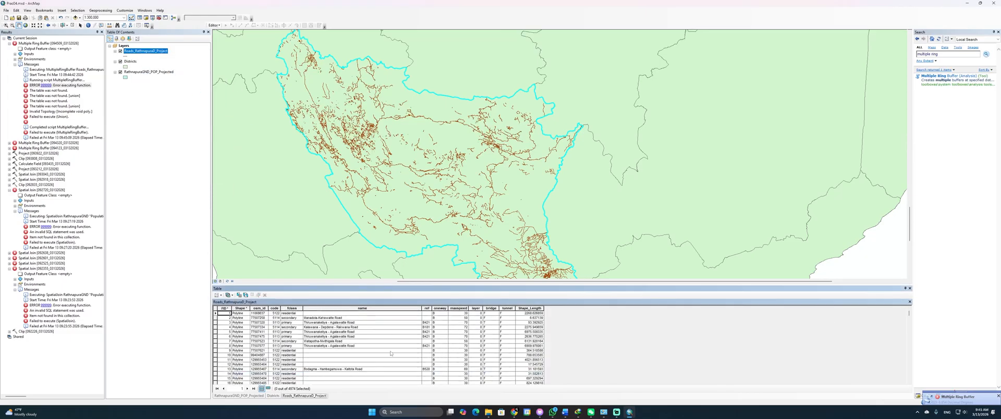
Step: Look through the road records in the Roads_RathnapuraD_Project attribute table, including their fclass and name values
{"action": "scroll", "coordinate": [390, 353], "scroll_direction": "down", "scroll_amount": 19}
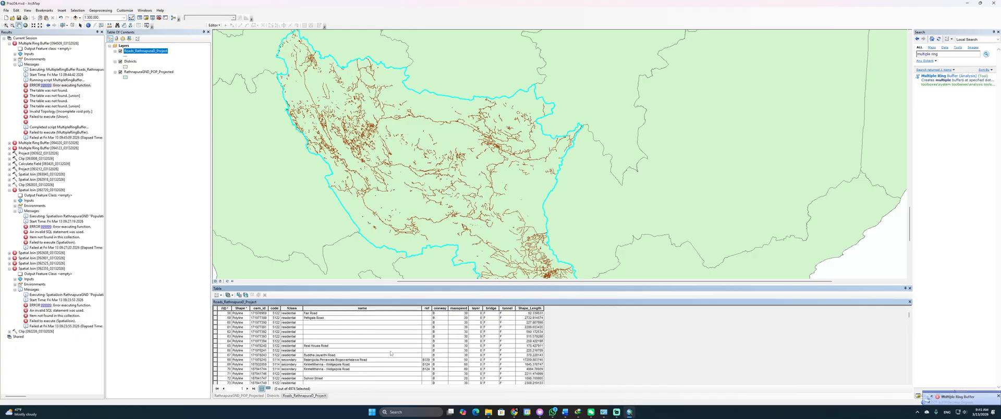
{"action": "scroll", "coordinate": [390, 353], "scroll_direction": "down", "scroll_amount": 20}
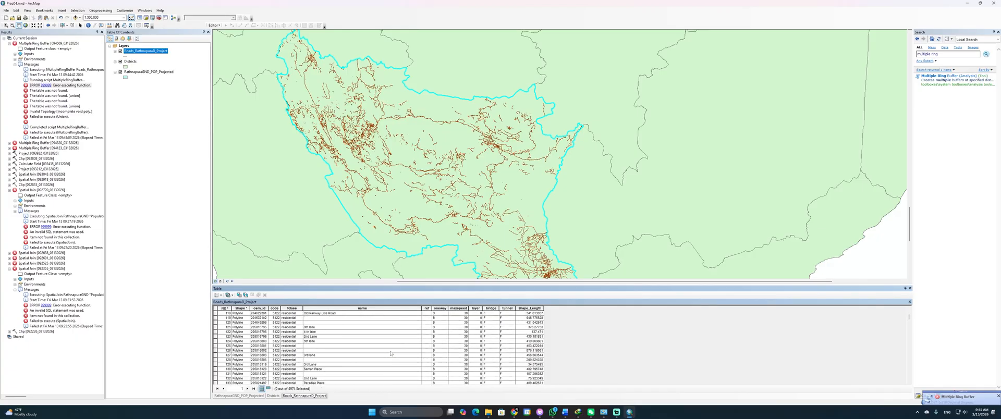
{"action": "scroll", "coordinate": [390, 353], "scroll_direction": "down", "scroll_amount": 20}
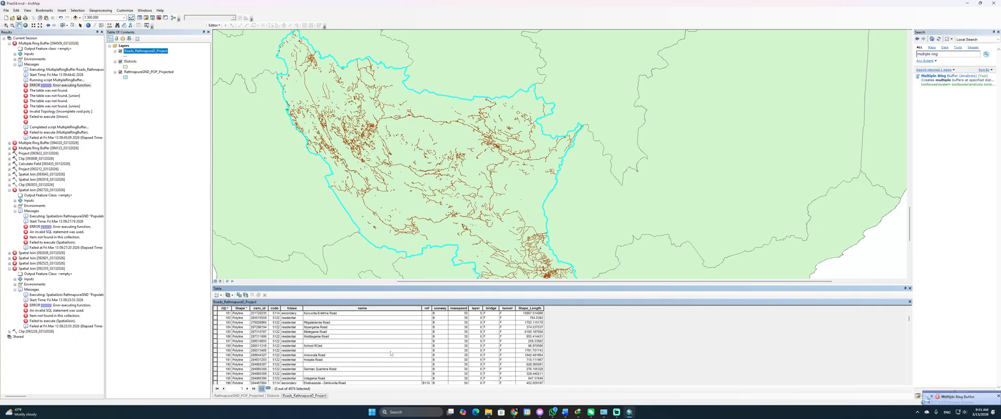
{"action": "scroll", "coordinate": [391, 353], "scroll_direction": "down", "scroll_amount": 4}
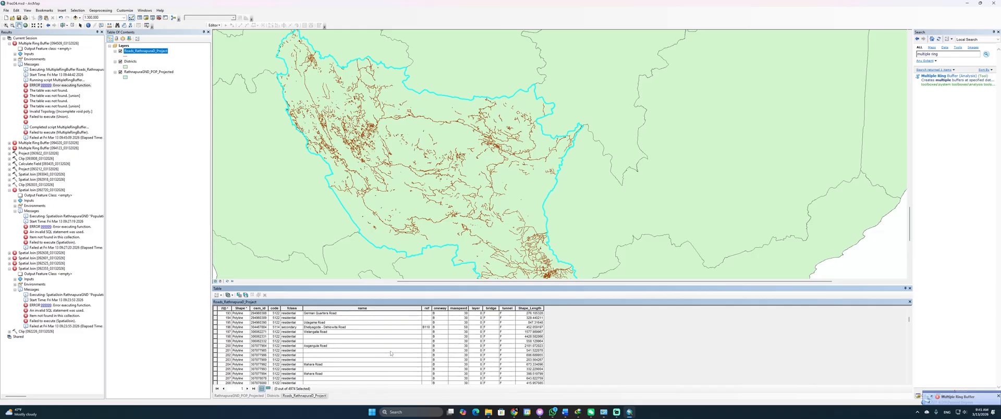
{"action": "scroll", "coordinate": [390, 353], "scroll_direction": "up", "scroll_amount": 20}
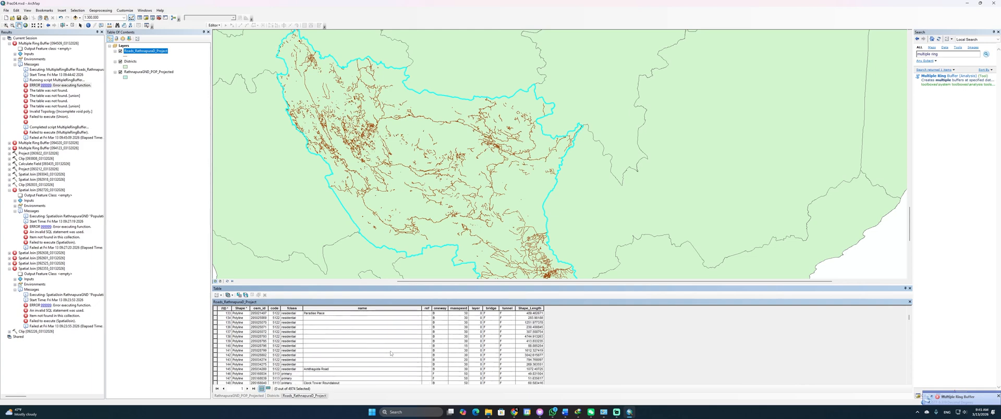
{"action": "scroll", "coordinate": [390, 353], "scroll_direction": "up", "scroll_amount": 20}
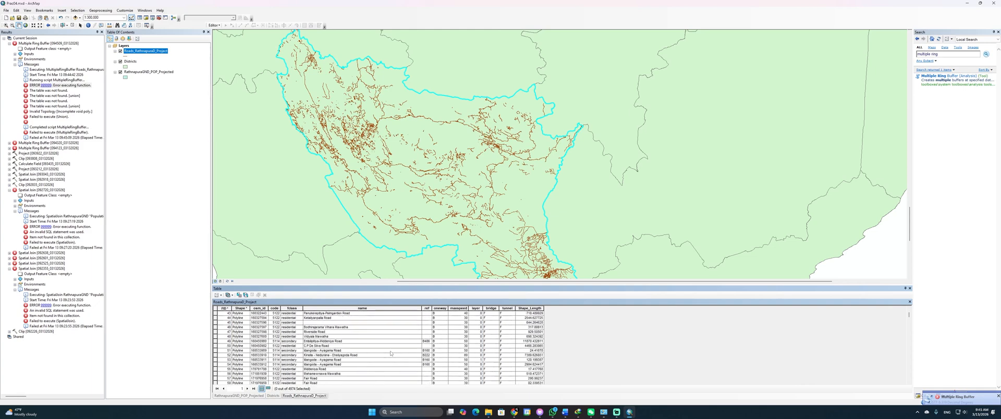
{"action": "scroll", "coordinate": [391, 353], "scroll_direction": "up", "scroll_amount": 4}
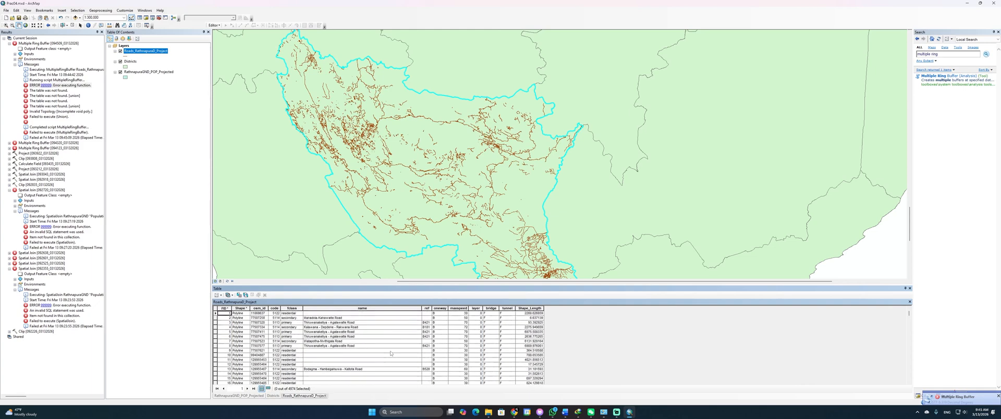
Step: Search the tools for "dissolv" and open the Dissolve (Data Management) tool
{"action": "left_click_drag", "start_coordinate": [940, 54], "coordinate": [906, 56]}
{"action": "type", "text": "dissol"}
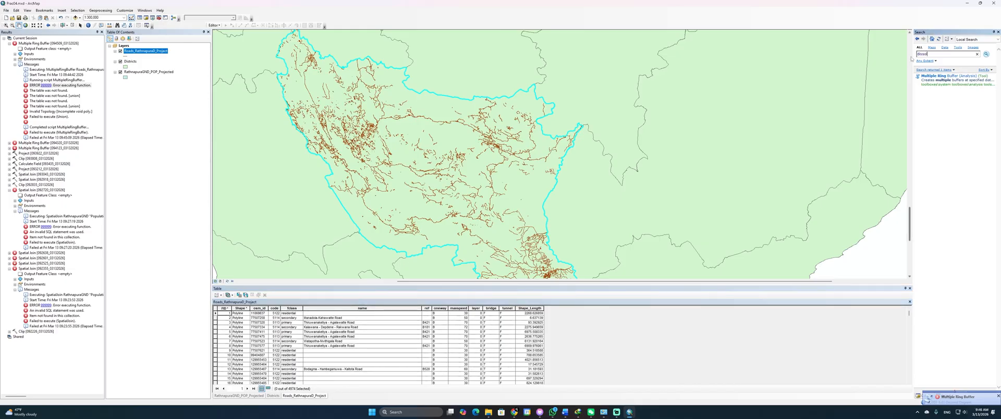
{"action": "type", "text": "v"}
{"action": "key", "text": "Return"}
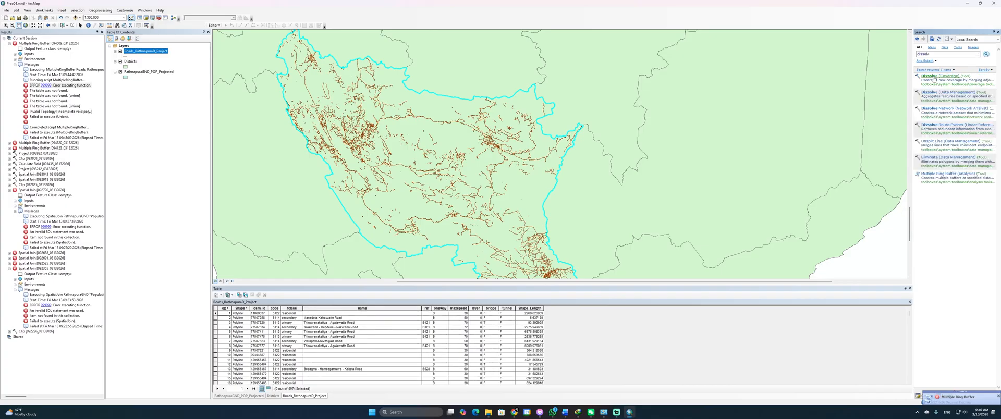
{"action": "left_click", "coordinate": [934, 79]}
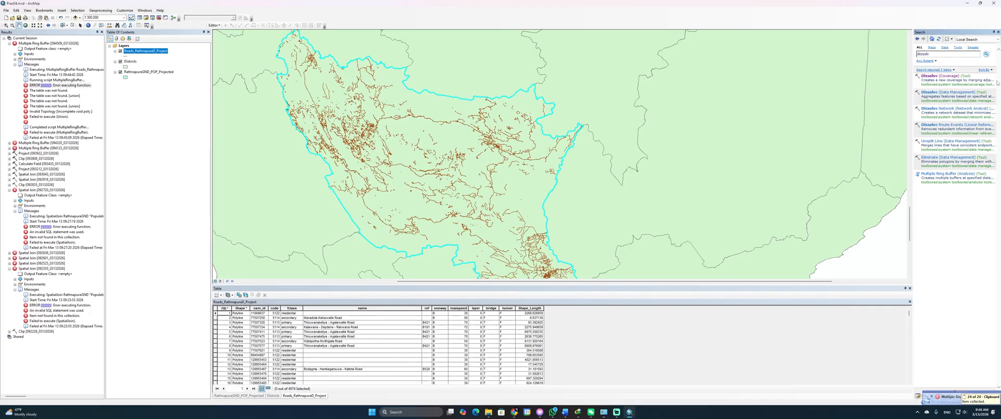
{"action": "left_click", "coordinate": [938, 93]}
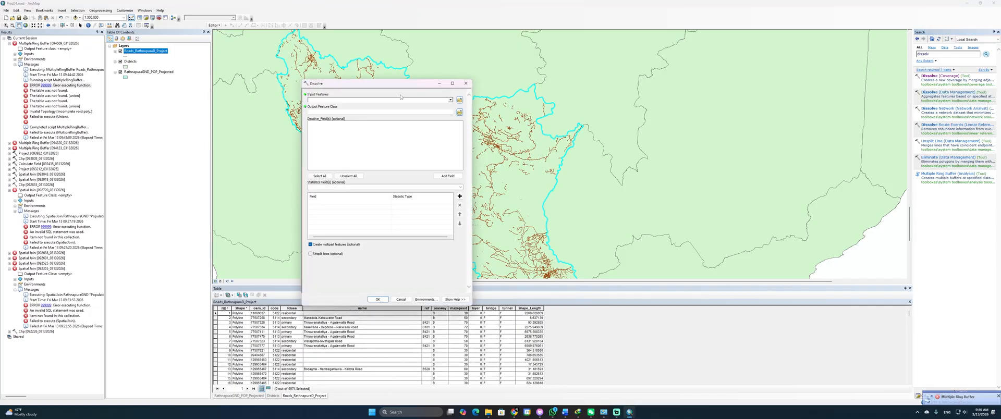
Step: Dissolve Roads_RathnapuraD_Project without dissolve fields into an output feature class named Roads_Dissolved
{"action": "left_click", "coordinate": [450, 99]}
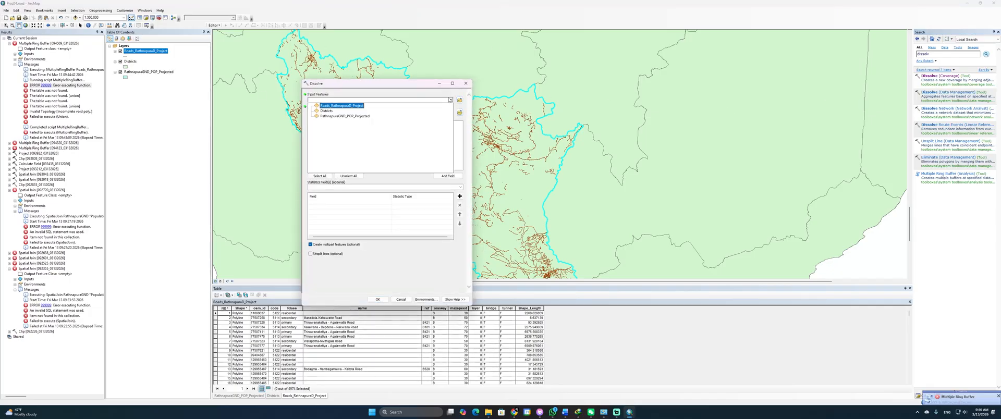
{"action": "left_click", "coordinate": [342, 105]}
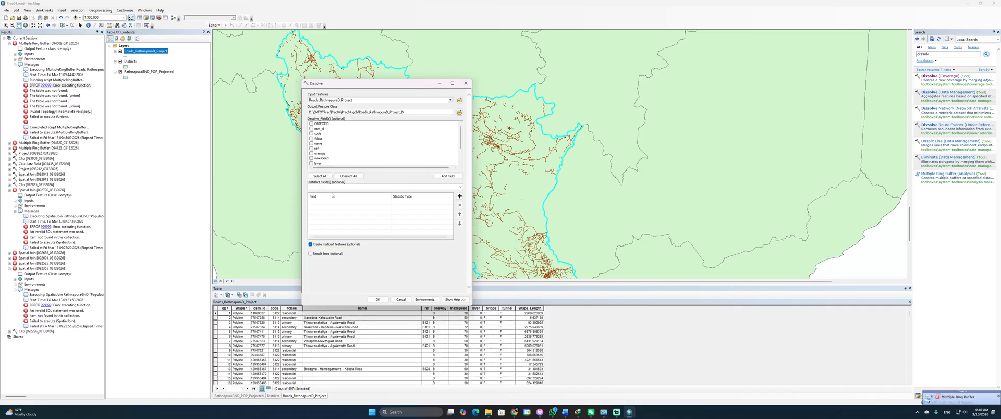
{"action": "left_click_drag", "start_coordinate": [404, 112], "coordinate": [369, 112]}
{"action": "type", "text": "Dissolved"}
{"action": "left_click", "coordinate": [377, 299]}
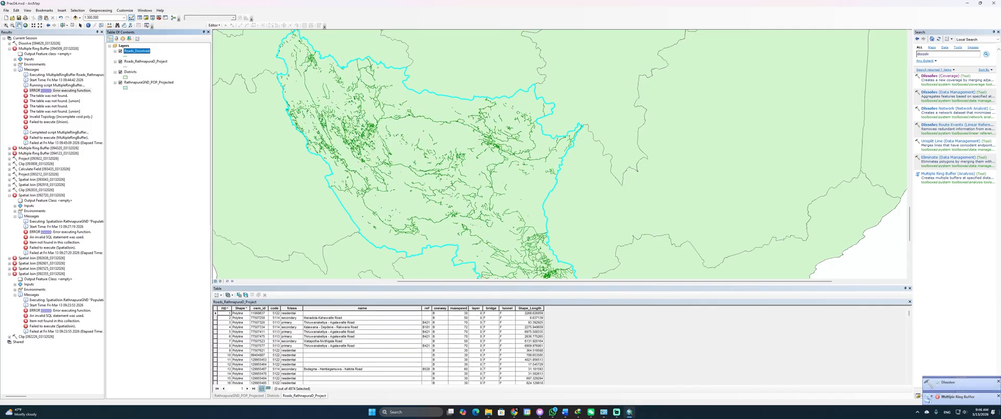
Step: Dismiss the Dissolve and Multiple Ring Buffer notifications and remove the Roads_RathnapuraD_Project layer from the map
{"action": "left_click", "coordinate": [998, 381]}
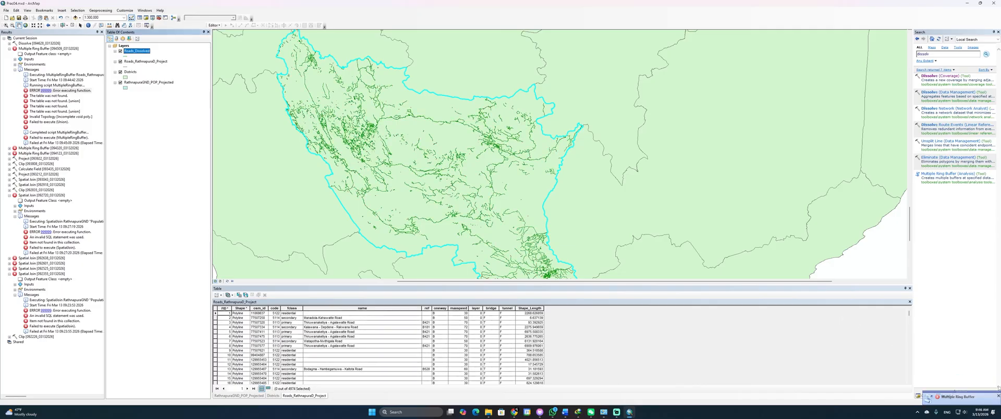
{"action": "left_click", "coordinate": [998, 396]}
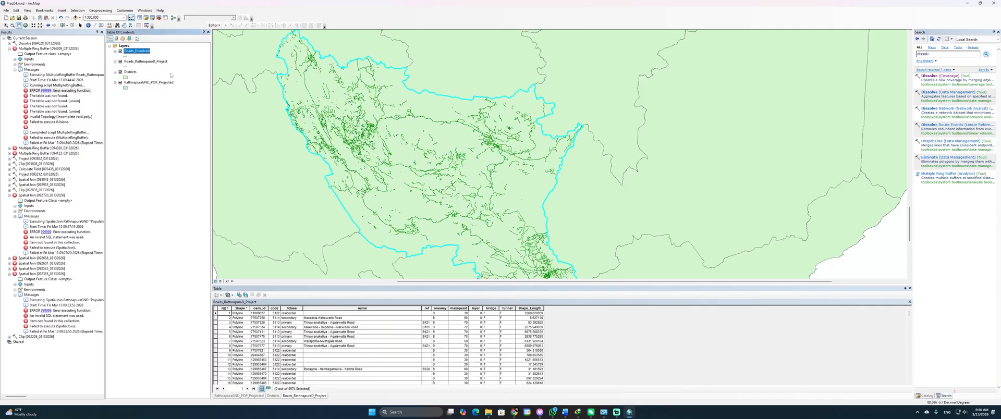
{"action": "right_click", "coordinate": [126, 63]}
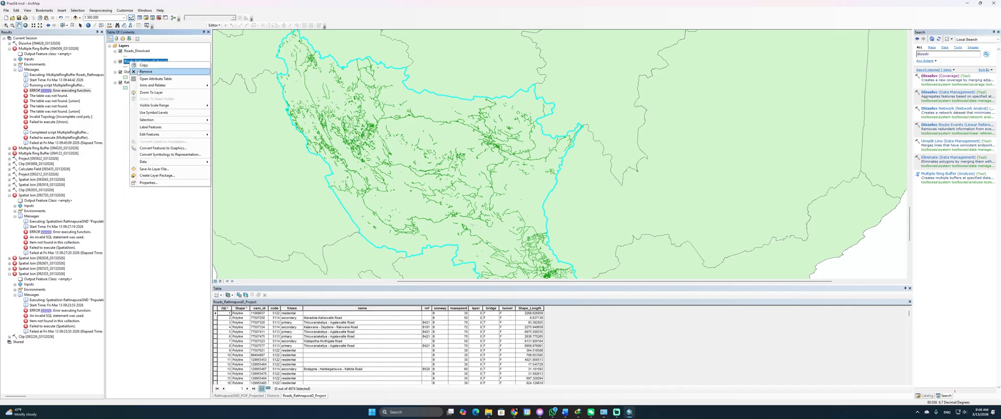
{"action": "left_click", "coordinate": [142, 73]}
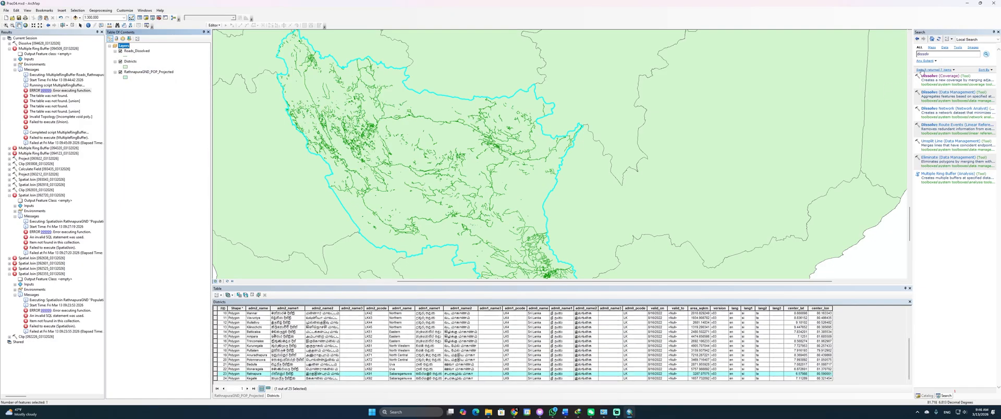
Step: Search the tools for "multiple ring" and open the Multiple Ring Buffer (Analysis) tool
{"action": "left_click_drag", "start_coordinate": [936, 54], "coordinate": [908, 57]}
{"action": "type", "text": "mul"}
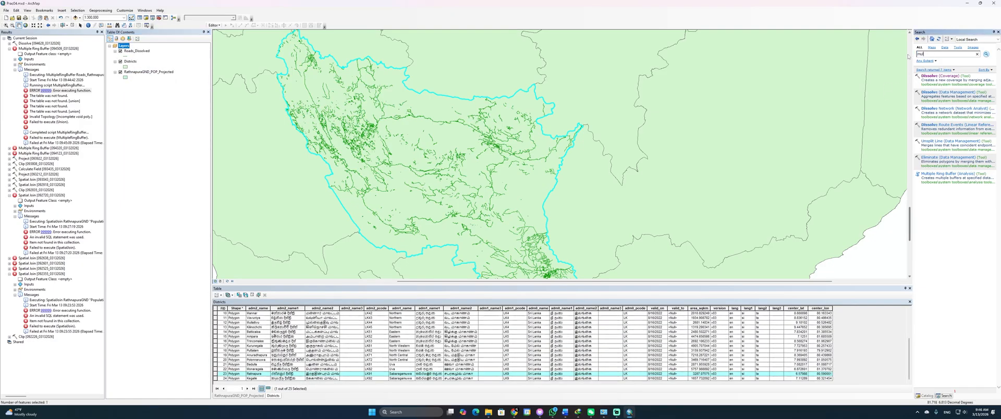
{"action": "type", "text": "tiple ring"}
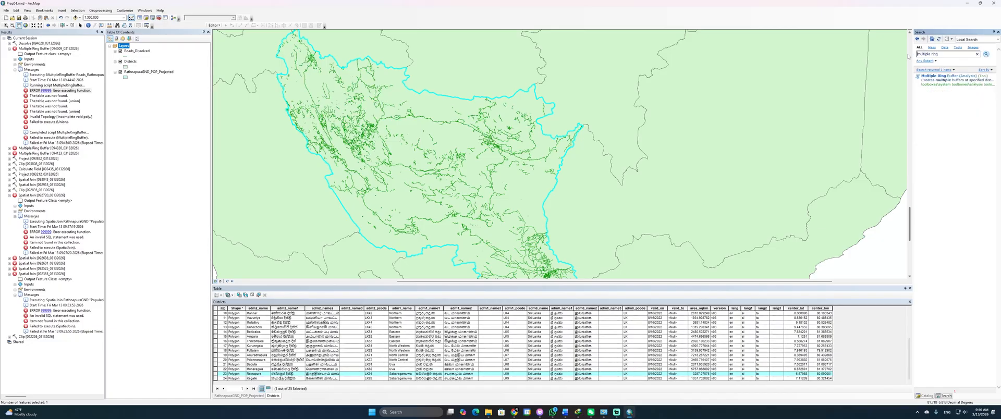
{"action": "left_click", "coordinate": [934, 75]}
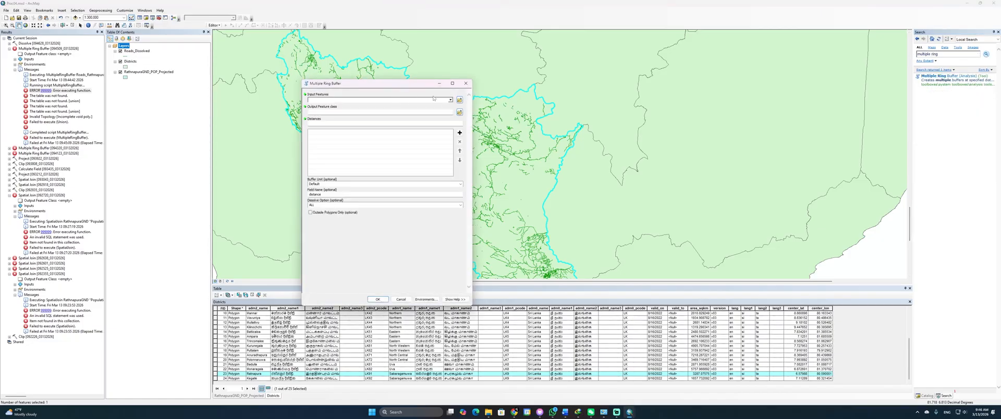
Step: Set Roads_Dissolved as the input features and name the output feature class Roads_Buffered
{"action": "left_click", "coordinate": [451, 100]}
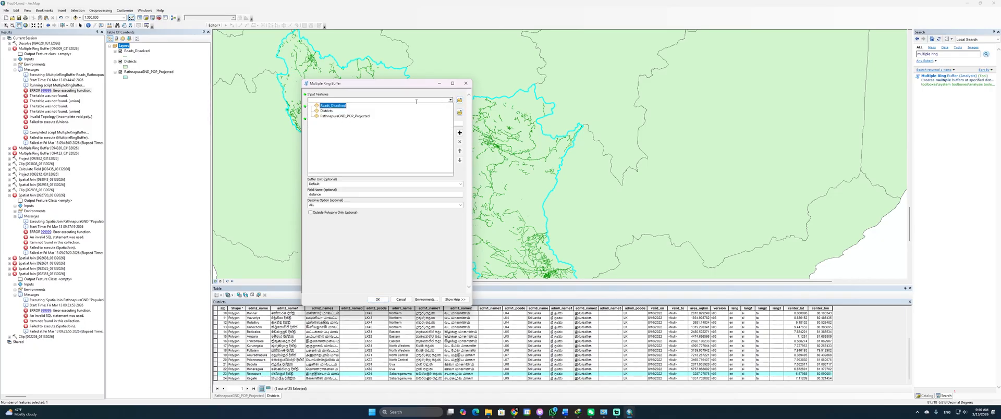
{"action": "left_click", "coordinate": [333, 104]}
{"action": "left_click_drag", "start_coordinate": [407, 111], "coordinate": [369, 112]}
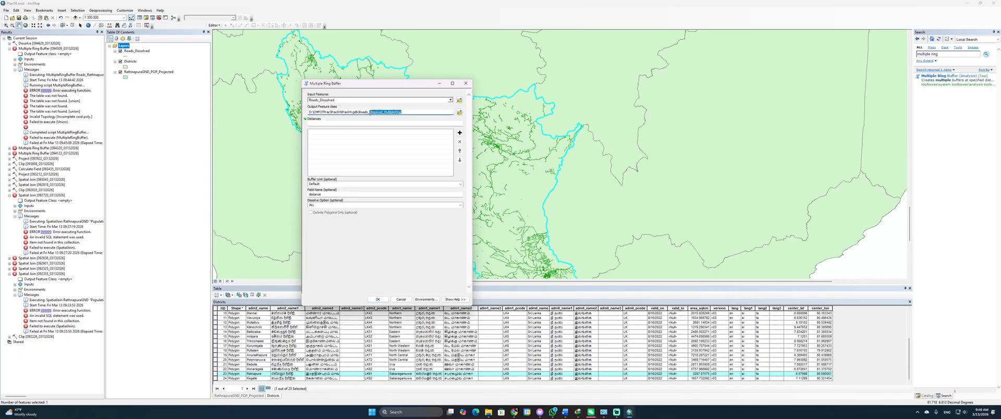
{"action": "type", "text": "Buffer"}
Step: Add the buffer distances 50, 100 and 200 to the Multiple Ring Buffer
{"action": "left_click", "coordinate": [408, 123]}
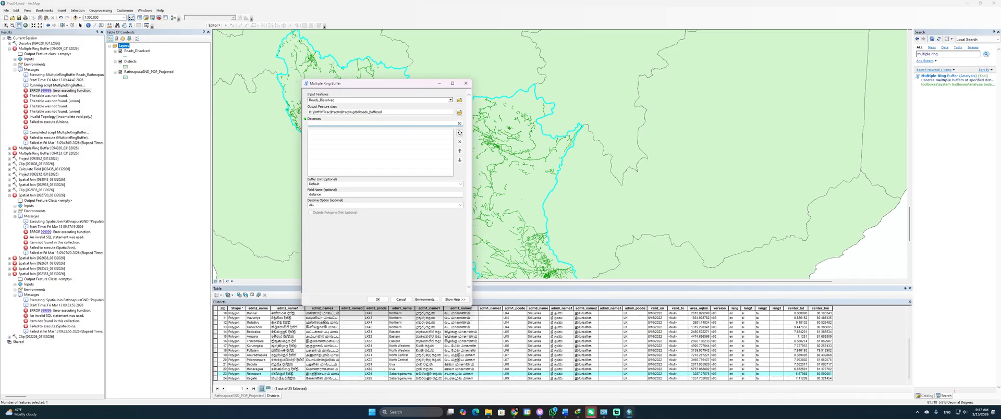
{"action": "left_click", "coordinate": [459, 132]}
{"action": "type", "text": "100"}
{"action": "left_click", "coordinate": [459, 133]}
{"action": "left_click", "coordinate": [459, 133]}
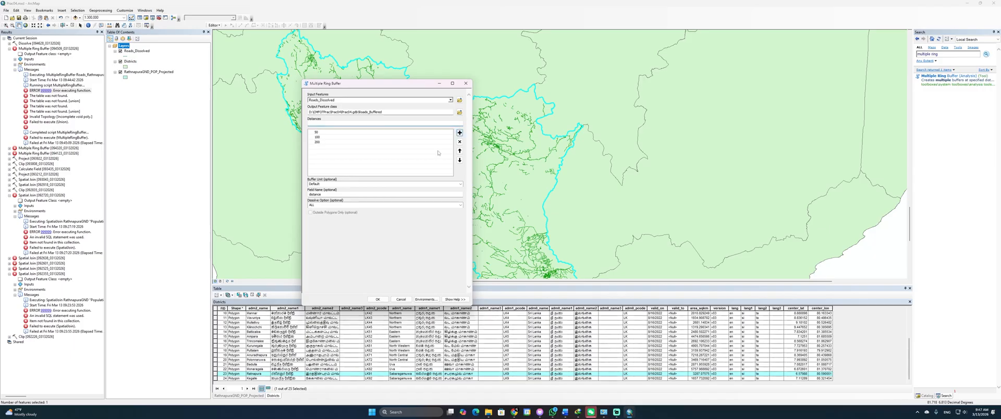
Step: Set the buffer unit to Meters and try to run the Multiple Ring Buffer on the dissolved roads
{"action": "left_click", "coordinate": [459, 184]}
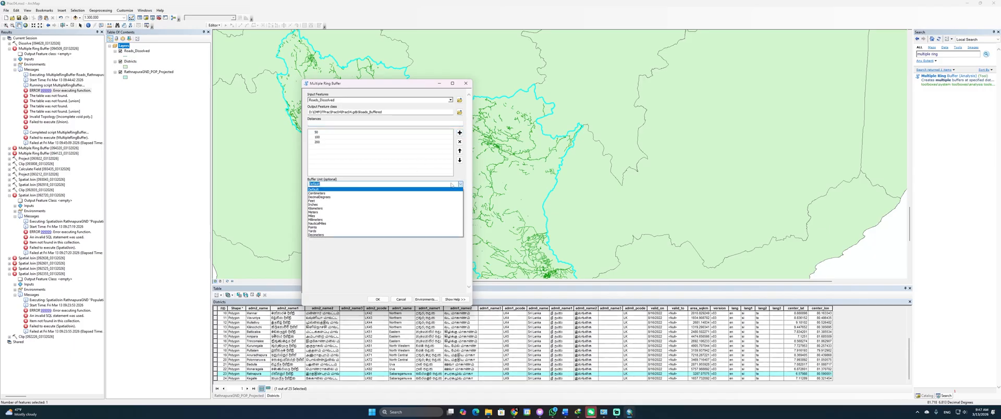
{"action": "left_click", "coordinate": [343, 213]}
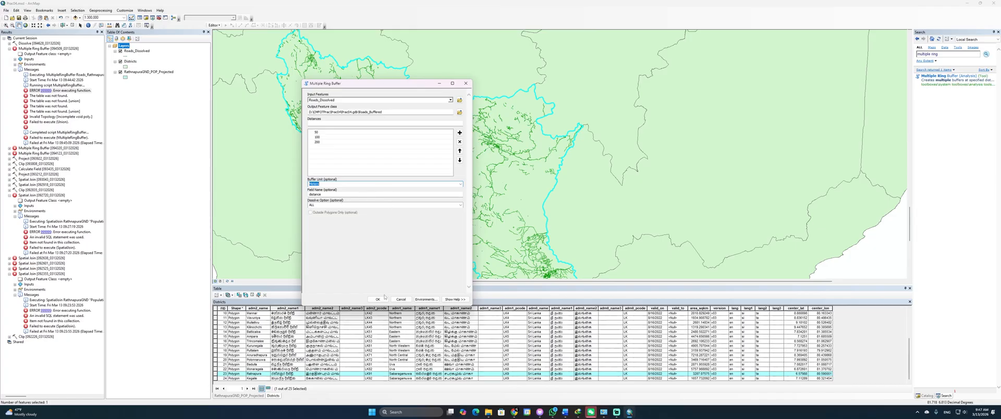
{"action": "left_click", "coordinate": [384, 298]}
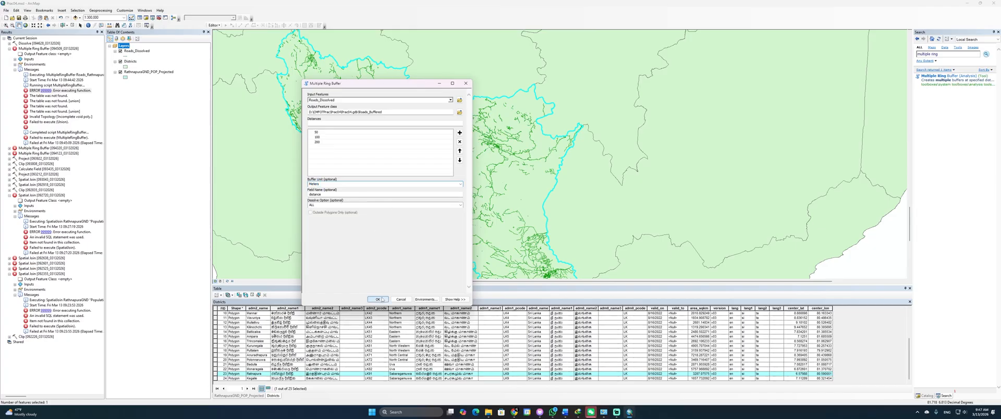
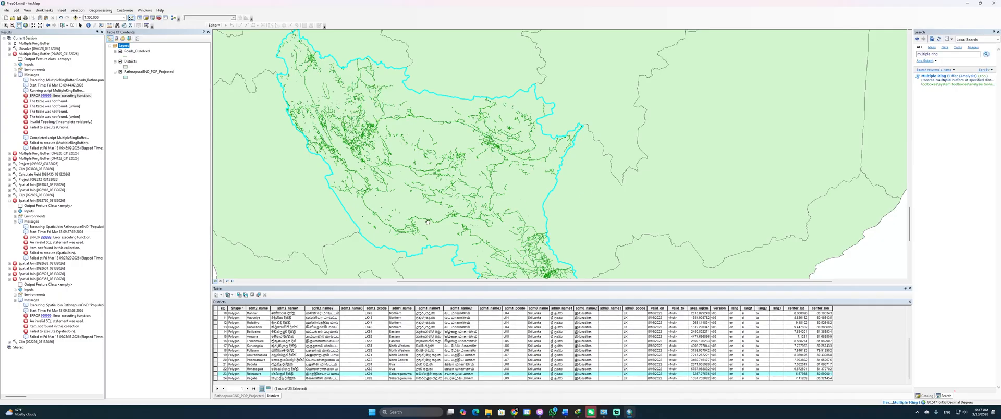
Step: Switch to Word to review the Phase 2 criteria raster instructions, and dismiss the Multiple Ring Buffer notification back in ArcMap
{"action": "key", "text": "alt+Tab"}
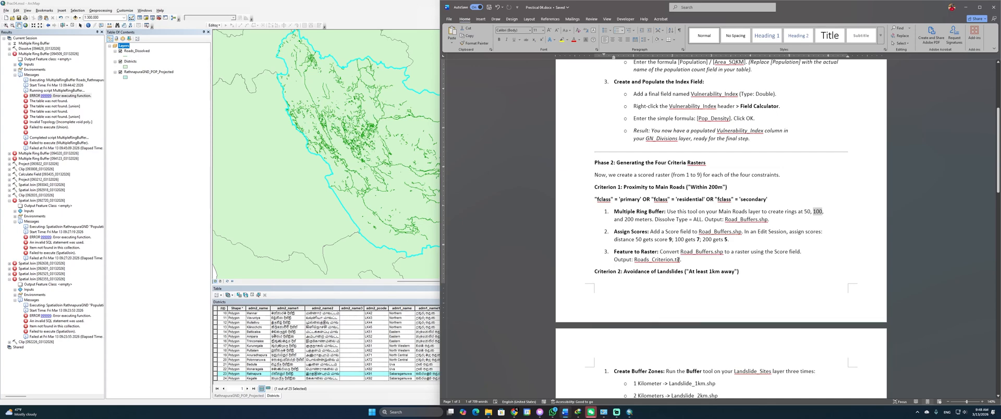
{"action": "scroll", "coordinate": [678, 255], "scroll_direction": "down", "scroll_amount": 2}
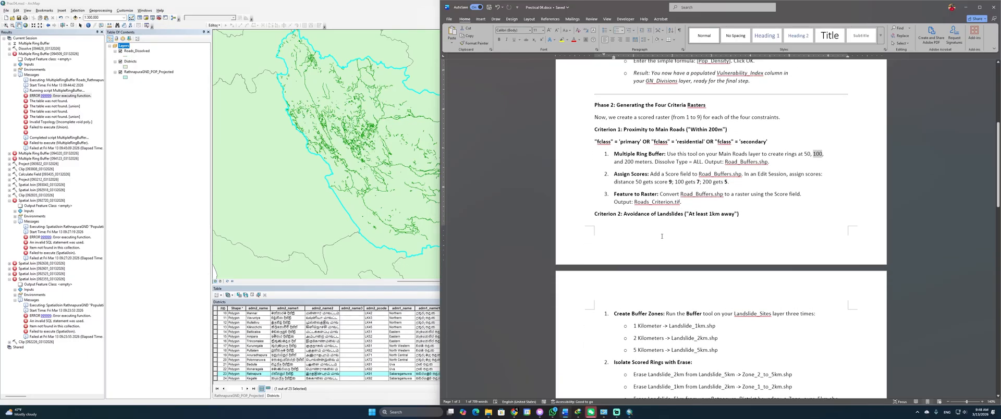
{"action": "scroll", "coordinate": [661, 236], "scroll_direction": "down", "scroll_amount": 3}
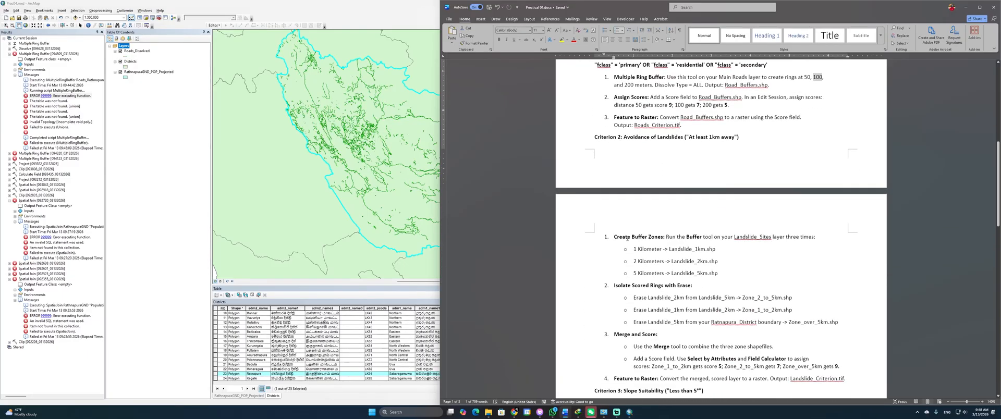
{"action": "scroll", "coordinate": [627, 243], "scroll_direction": "down", "scroll_amount": 2}
{"action": "scroll", "coordinate": [620, 321], "scroll_direction": "down", "scroll_amount": 1}
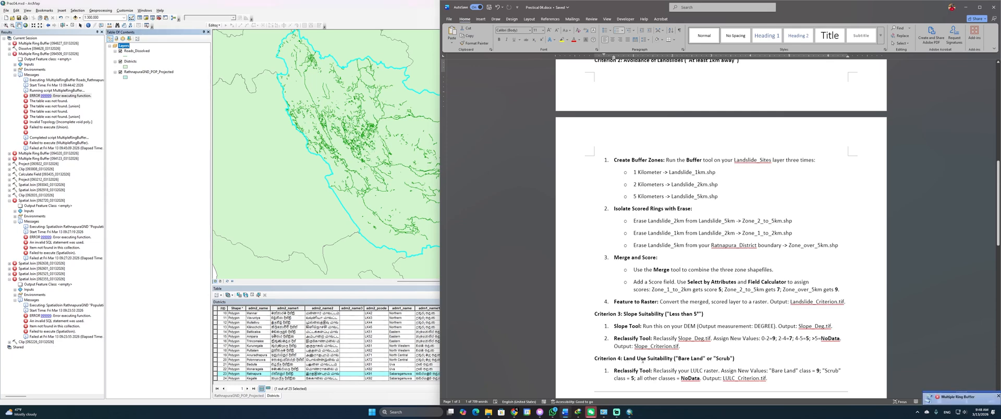
{"action": "left_click", "coordinate": [412, 290]}
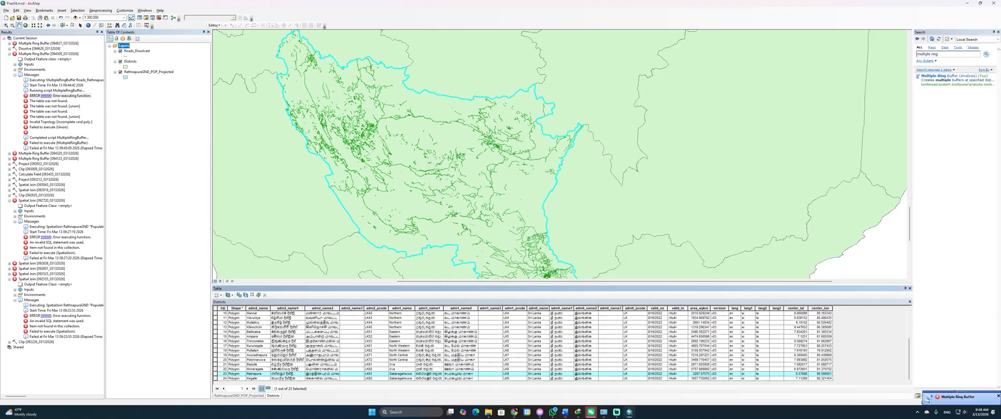
{"action": "left_click", "coordinate": [997, 396]}
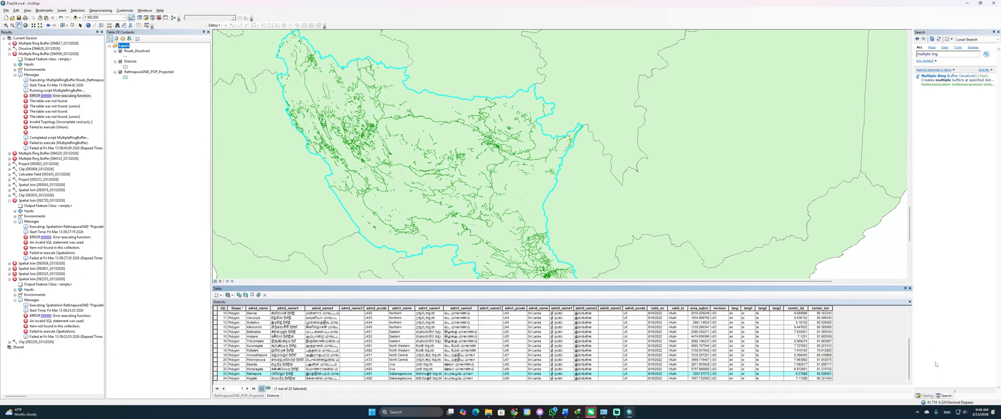
Step: Expand the latest failed Multiple Ring Buffer result and examine its error messages
{"action": "left_click", "coordinate": [9, 43]}
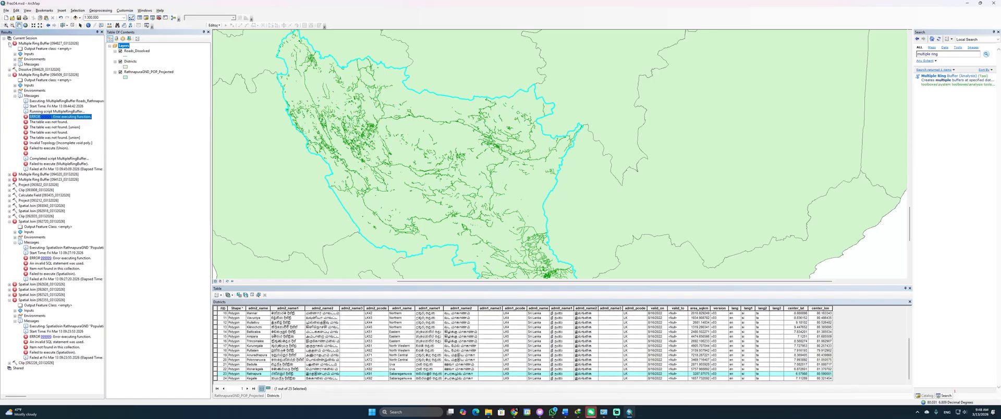
{"action": "left_click", "coordinate": [15, 64]}
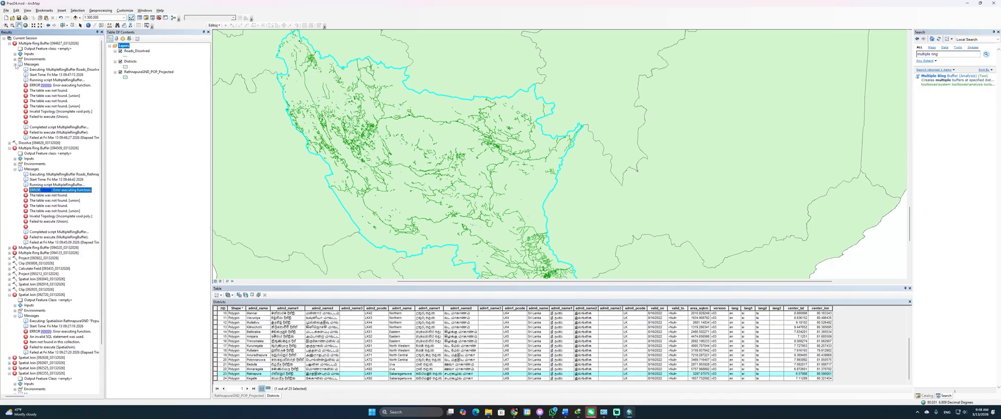
{"action": "left_click", "coordinate": [57, 86]}
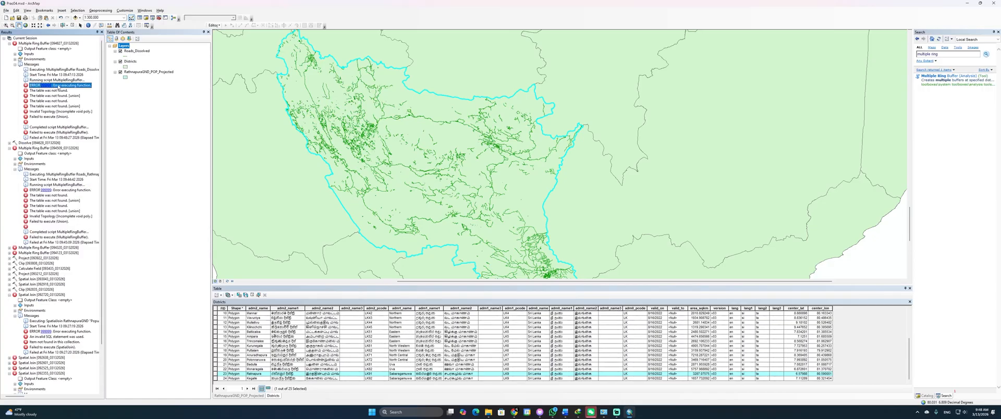
{"action": "left_click", "coordinate": [59, 91]}
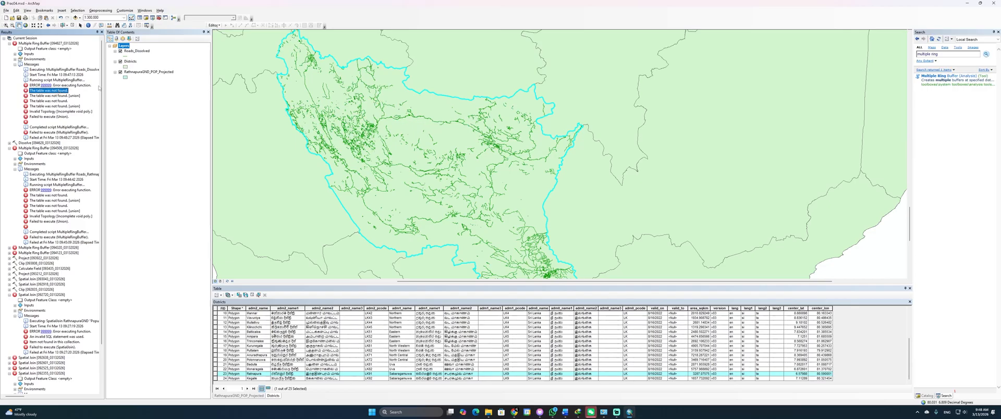
{"action": "right_click", "coordinate": [140, 51]}
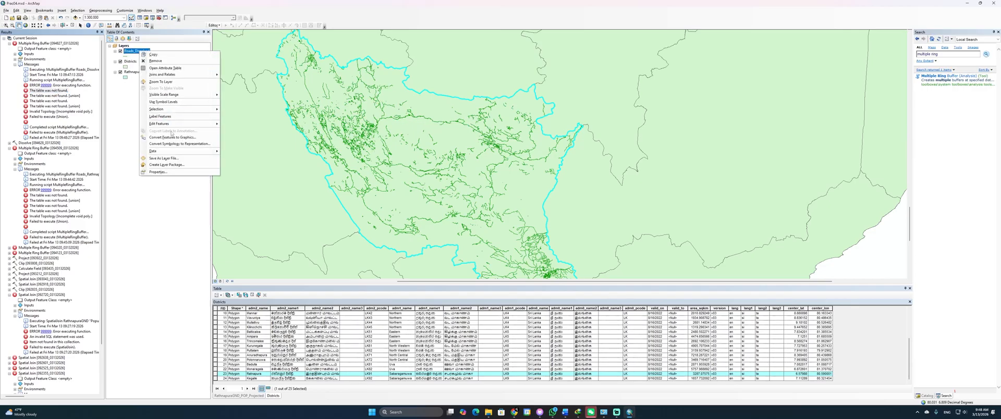
{"action": "mouse_move", "coordinate": [178, 150]}
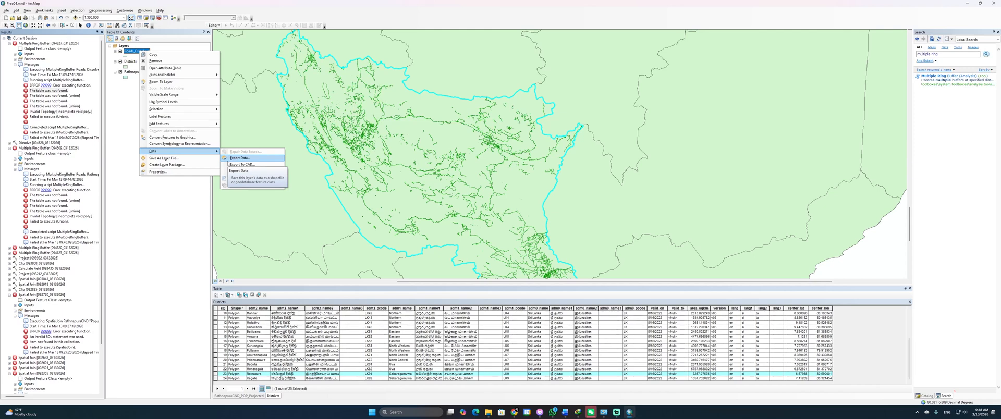
{"action": "left_click", "coordinate": [125, 98]}
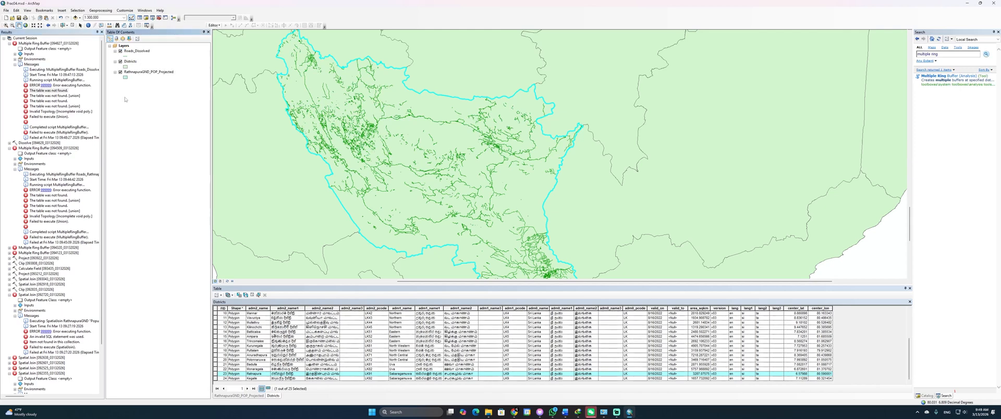
Step: Open Multiple Ring Buffer, set Roads_Dissolved as the input features and choose the Prac04 folder as the output location
{"action": "left_click", "coordinate": [145, 51]}
{"action": "left_click", "coordinate": [932, 76]}
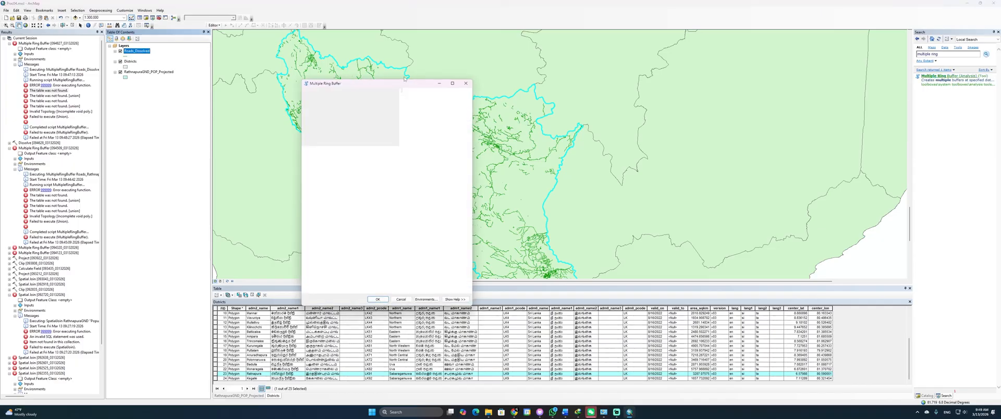
{"action": "left_click", "coordinate": [396, 99]}
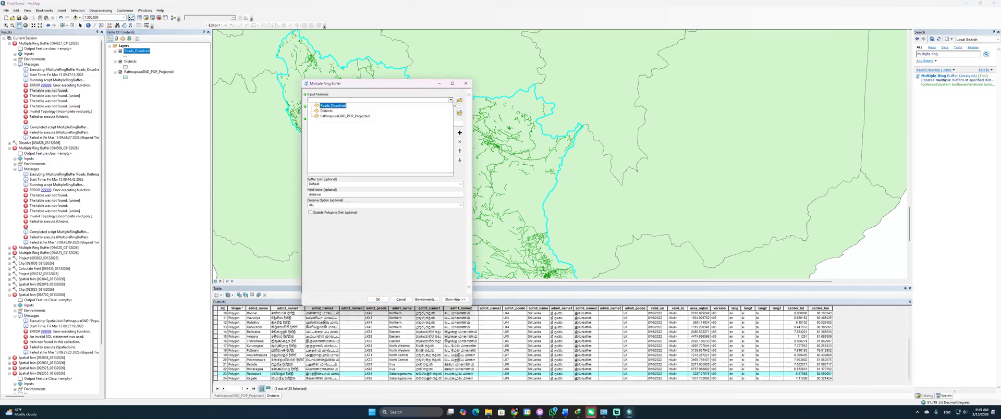
{"action": "left_click", "coordinate": [336, 106]}
{"action": "left_click", "coordinate": [459, 113]}
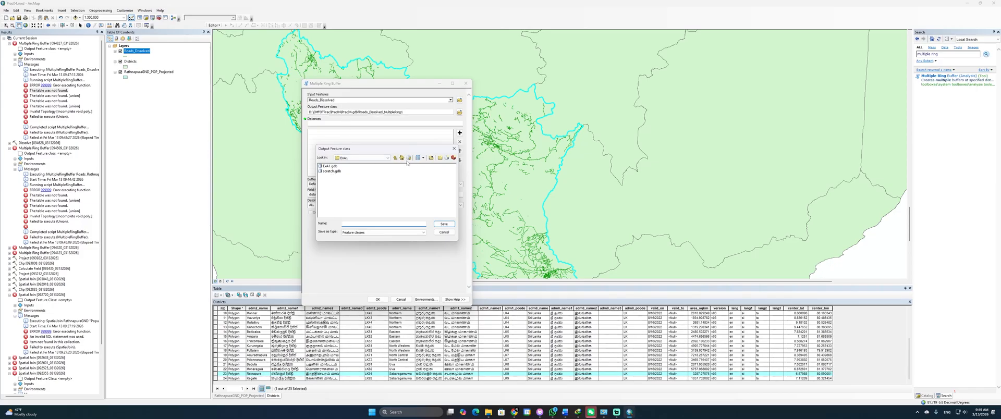
{"action": "left_click", "coordinate": [387, 157]}
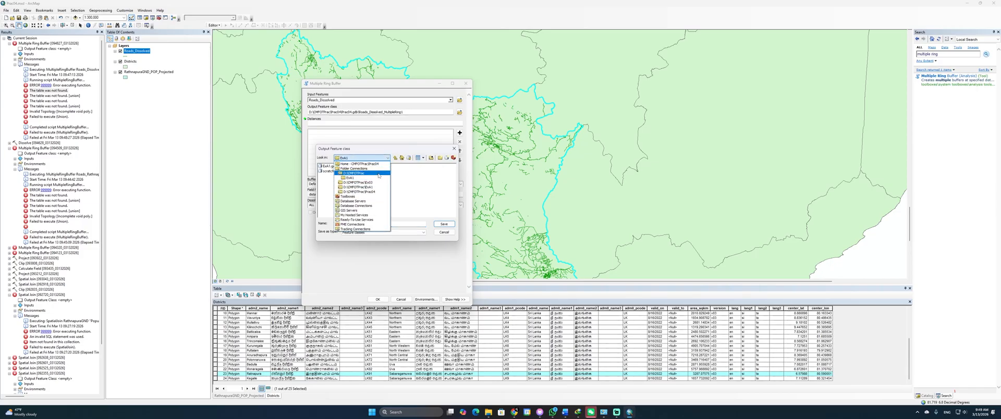
{"action": "left_click", "coordinate": [378, 192]}
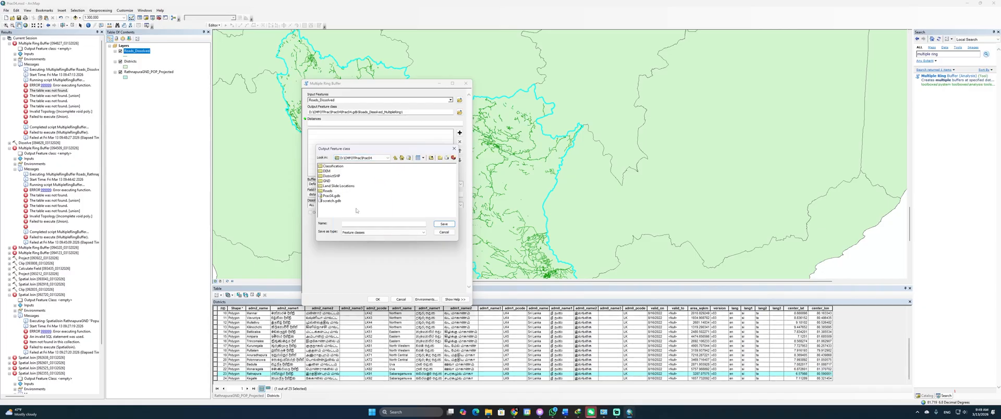
Step: Name the output shapefile Road_Buffered in the Prac04 folder
{"action": "left_click", "coordinate": [368, 223]}
{"action": "type", "text": "Road_"}
{"action": "key", "text": "Return"}
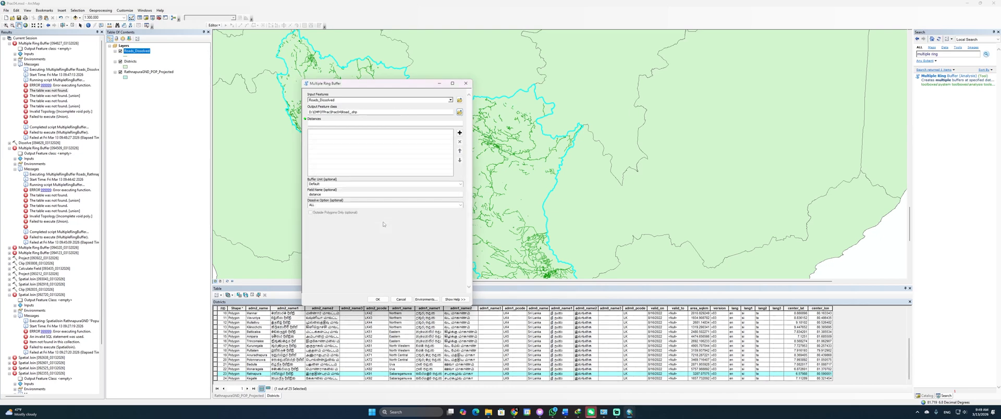
{"action": "left_click", "coordinate": [353, 113]}
{"action": "type", "text": "Buffered"}
Step: Enter the buffer distances, run the Multiple Ring Buffer on the dissolved roads and collapse the previous failed result
{"action": "left_click", "coordinate": [446, 122]}
{"action": "key", "text": "Return"}
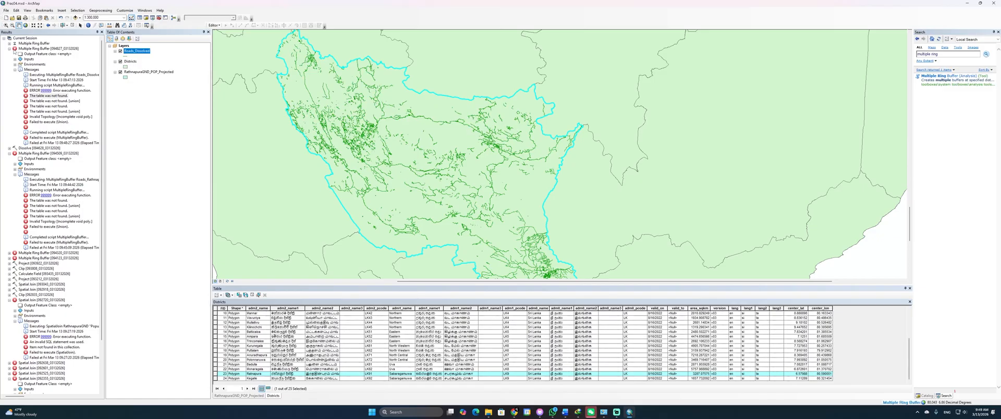
{"action": "left_click", "coordinate": [10, 48]}
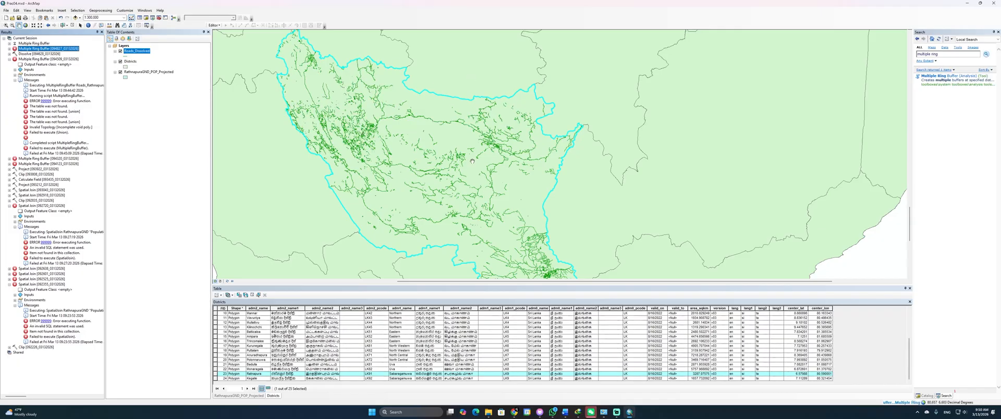
{"action": "left_click_drag", "start_coordinate": [472, 160], "coordinate": [509, 155]}
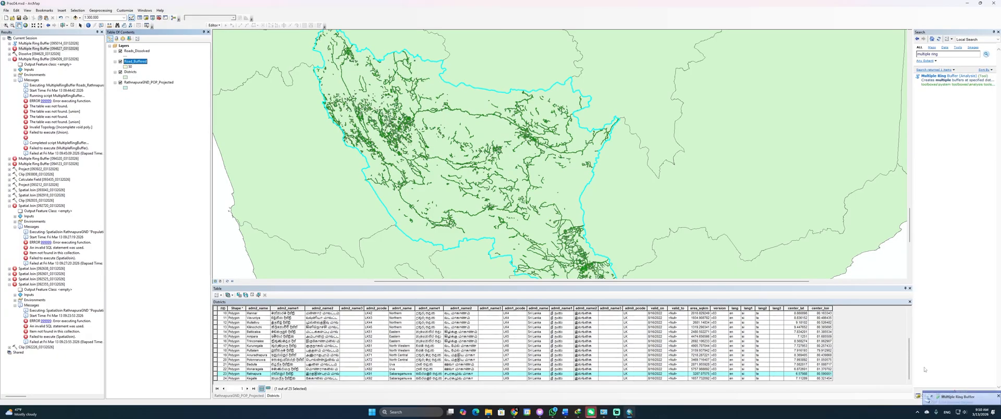
Step: Reopen Multiple Ring Buffer with Roads_Dissolved as input and choose the existing Road_Buffered.shp as the output to replace
{"action": "left_click", "coordinate": [944, 77]}
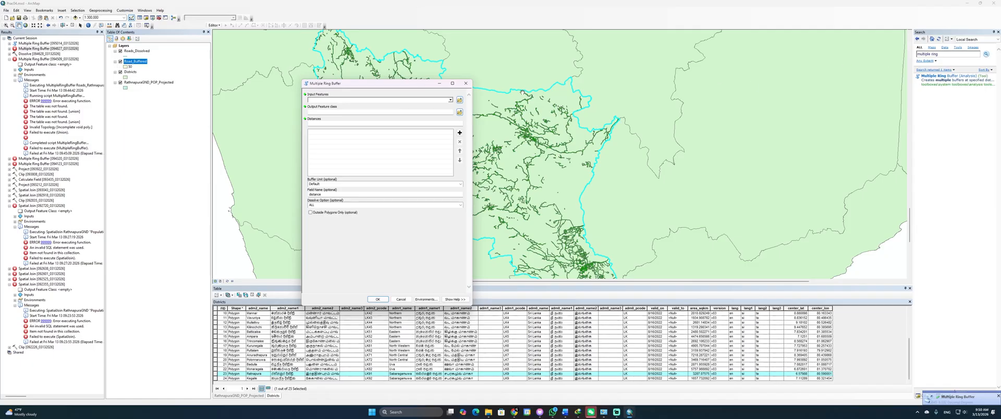
{"action": "left_click", "coordinate": [450, 100]}
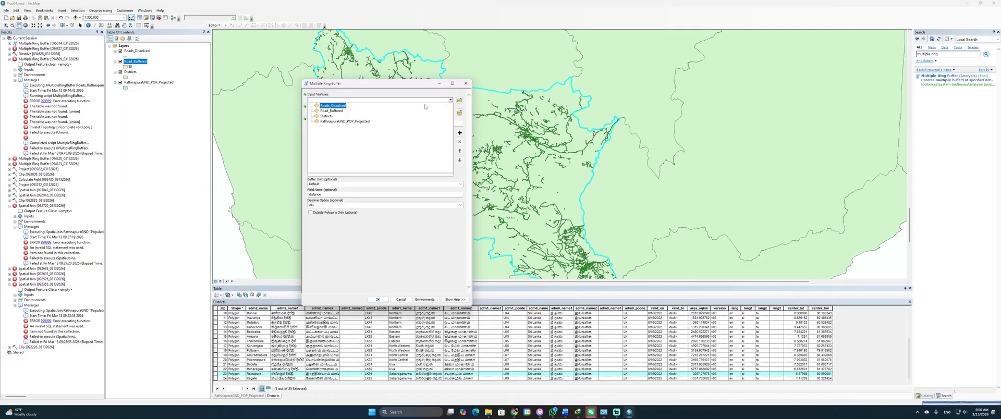
{"action": "left_click", "coordinate": [333, 105]}
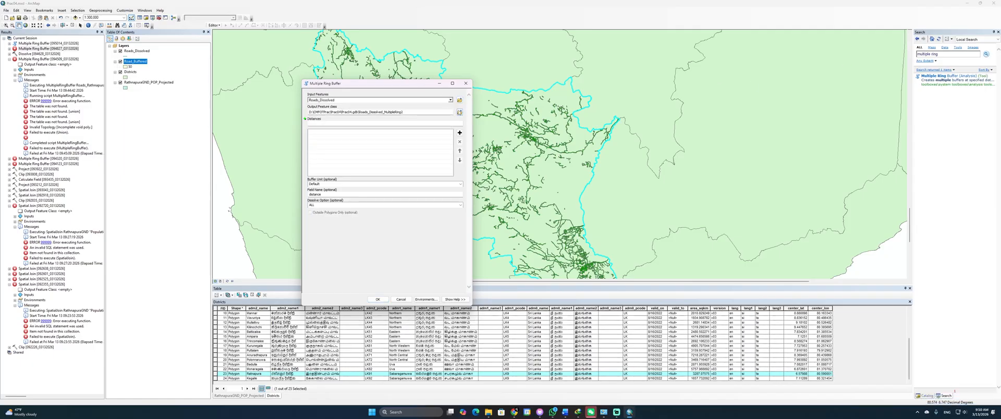
{"action": "left_click", "coordinate": [459, 112]}
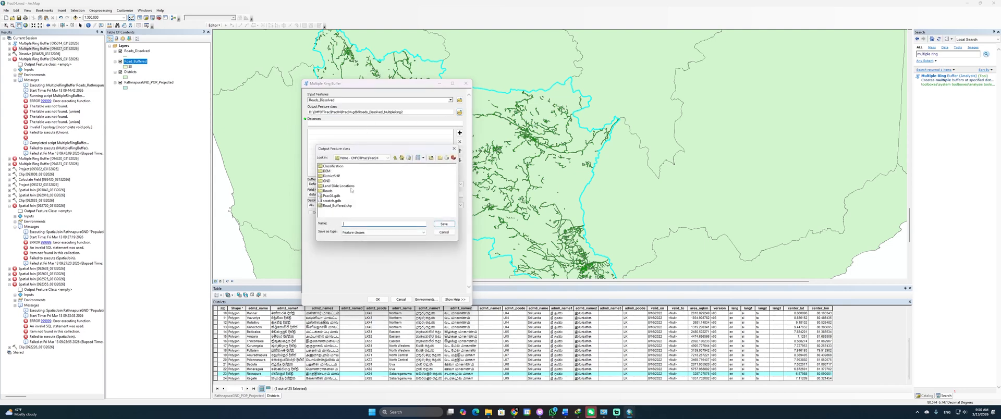
{"action": "left_click", "coordinate": [339, 205]}
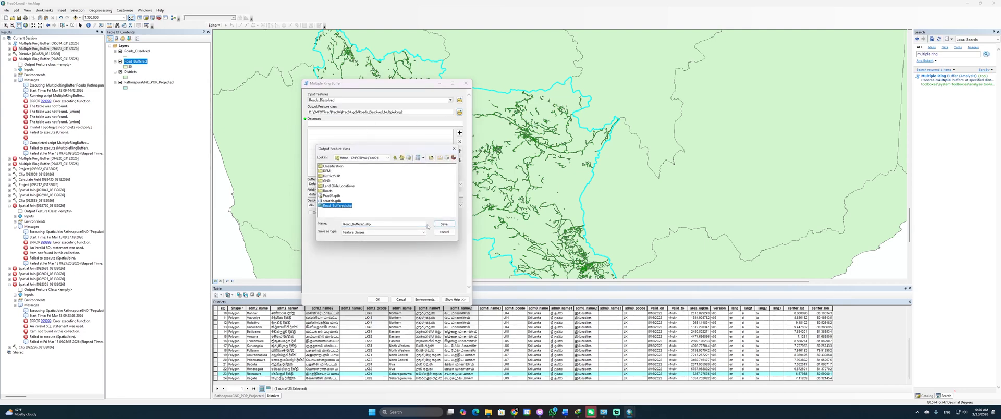
{"action": "left_click", "coordinate": [443, 224]}
{"action": "left_click", "coordinate": [518, 225]}
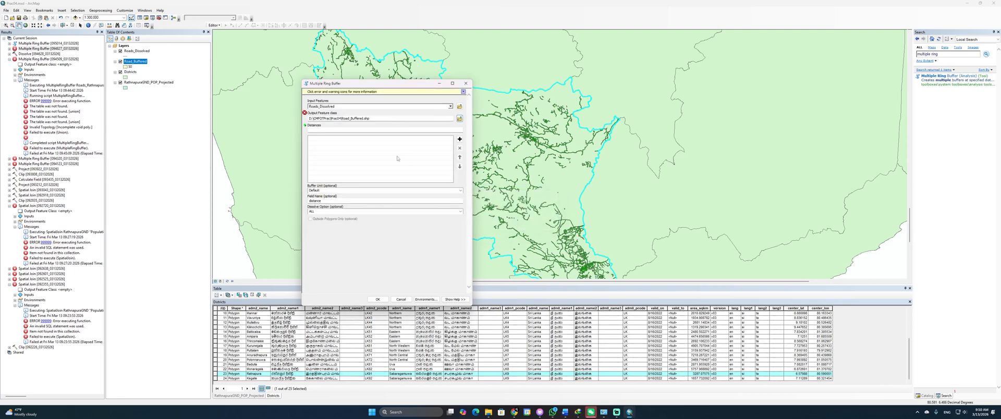
Step: Remove the Road_Buffered layer from the map and delete Road_Buffered.shp from the Prac04 folder
{"action": "mouse_move", "coordinate": [306, 116]}
{"action": "right_click", "coordinate": [136, 62]}
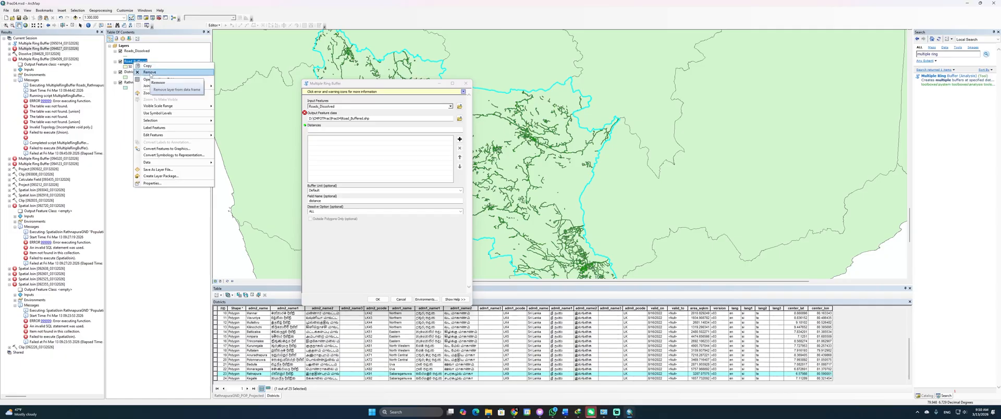
{"action": "left_click", "coordinate": [151, 72]}
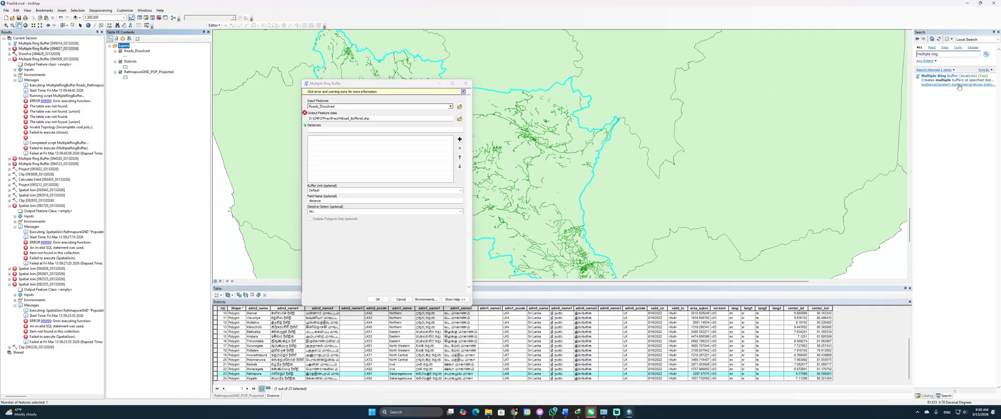
{"action": "left_click", "coordinate": [926, 396]}
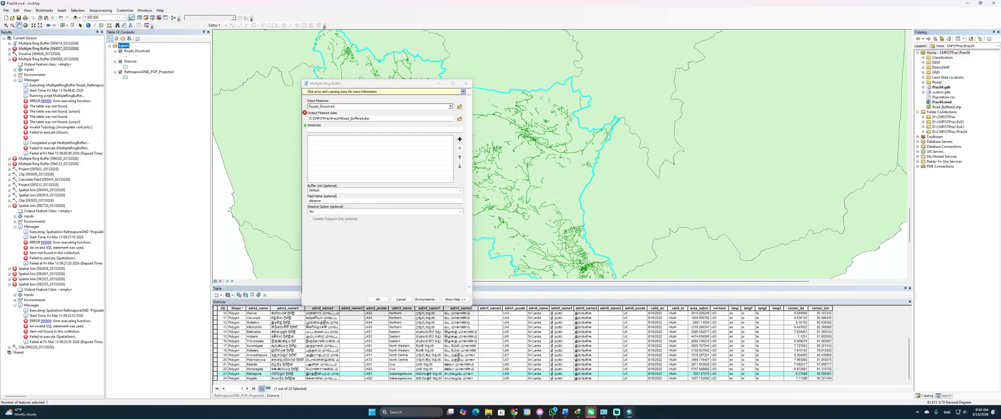
{"action": "right_click", "coordinate": [939, 108]}
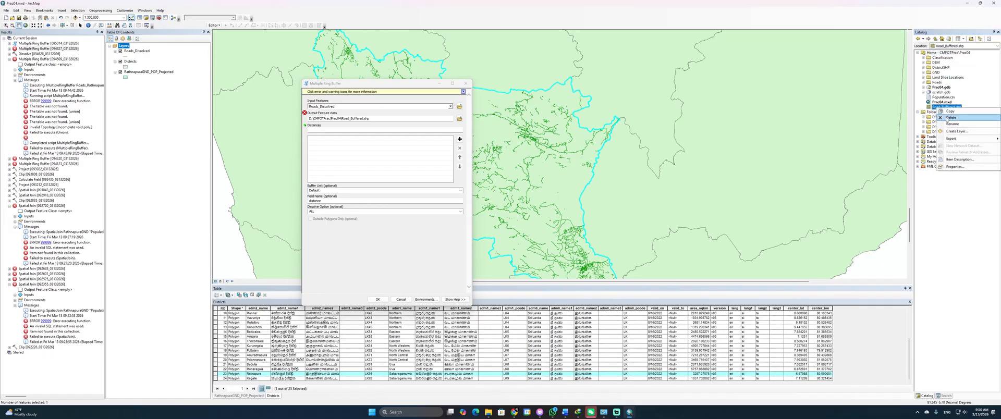
{"action": "left_click", "coordinate": [949, 116]}
{"action": "left_click", "coordinate": [519, 218]}
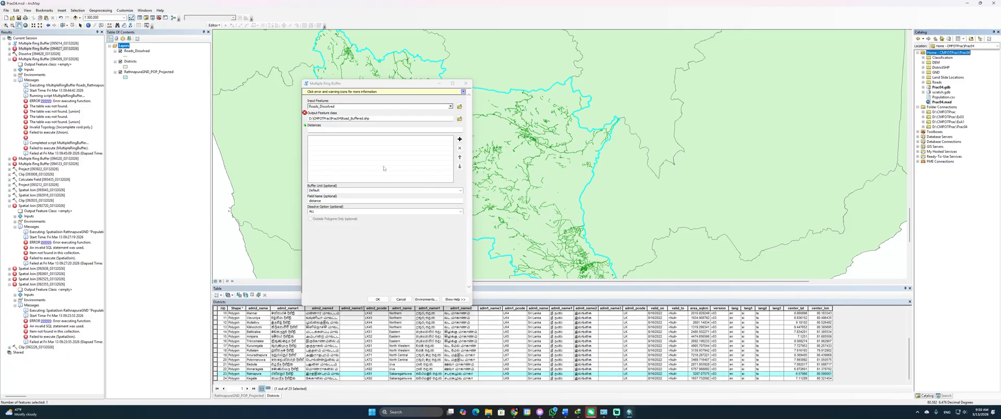
Step: Recheck the output location and add the distances 50, 100 and 200 for the Road_Buffered.shp output
{"action": "left_click", "coordinate": [356, 131]}
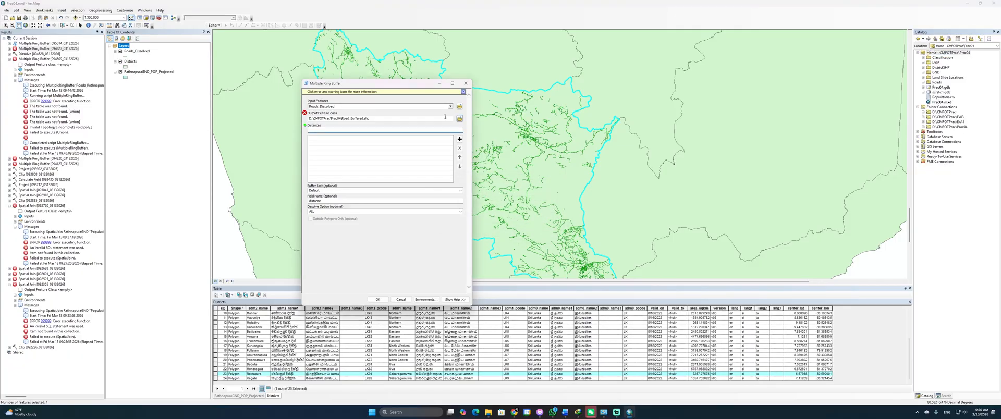
{"action": "left_click", "coordinate": [445, 118]}
{"action": "left_click", "coordinate": [459, 119]}
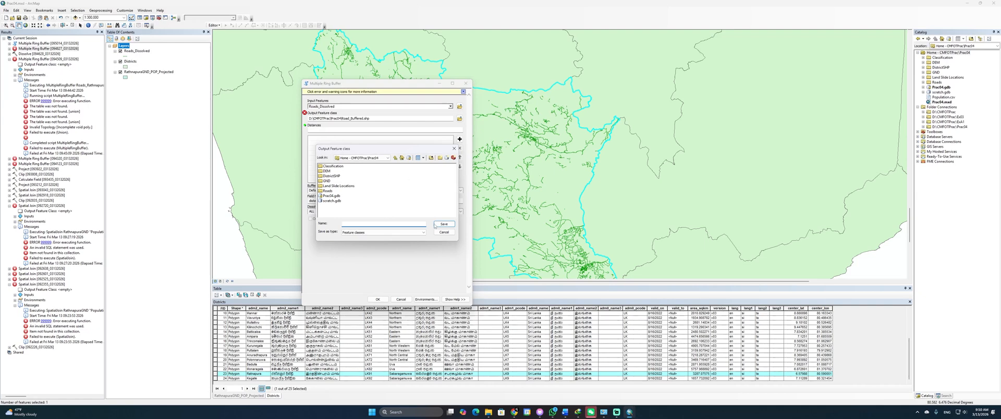
{"action": "left_click", "coordinate": [435, 225]}
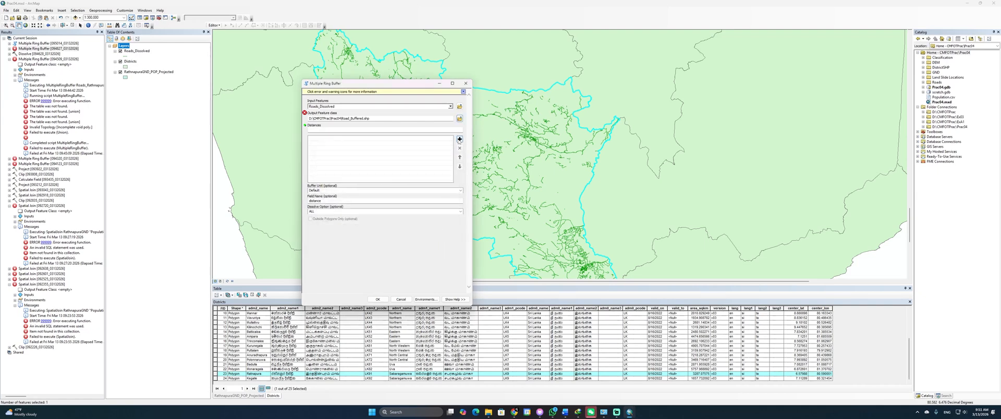
{"action": "left_click", "coordinate": [460, 131]}
{"action": "type", "text": "50"}
{"action": "left_click", "coordinate": [459, 139]}
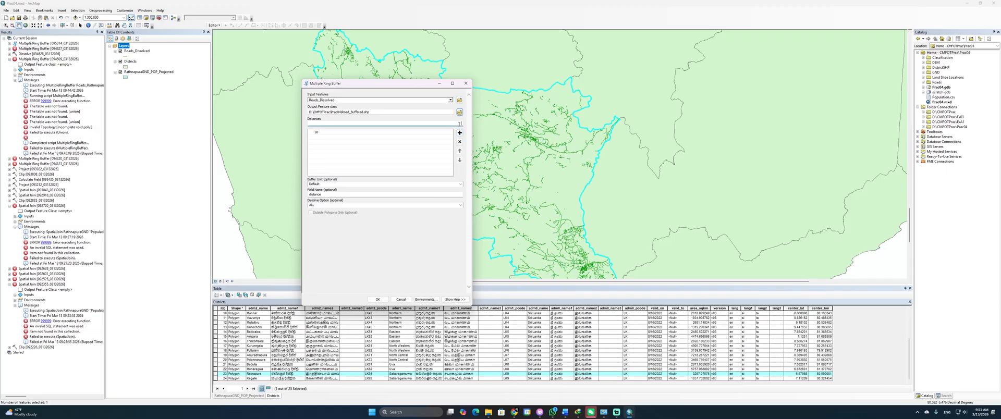
{"action": "left_click", "coordinate": [460, 132]}
{"action": "type", "text": "200"}
{"action": "left_click", "coordinate": [459, 133]}
Step: Set the buffer unit to Meters and try to run the Multiple Ring Buffer with the shapefile output
{"action": "left_click", "coordinate": [459, 184]}
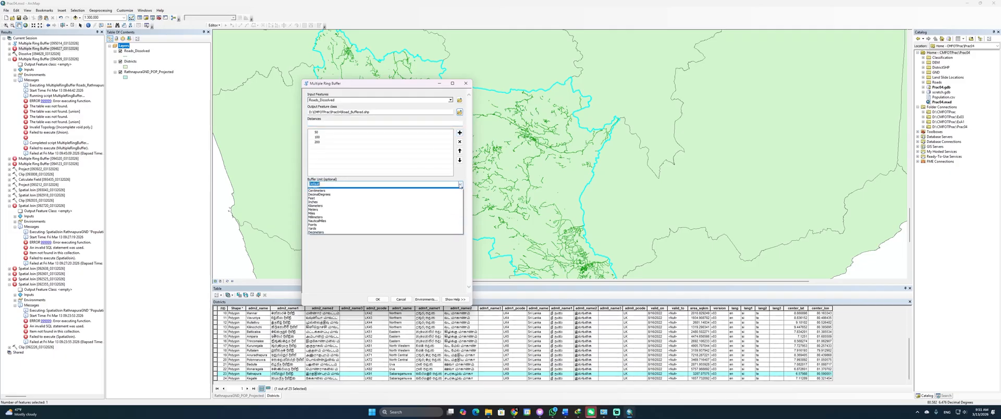
{"action": "left_click", "coordinate": [329, 212]}
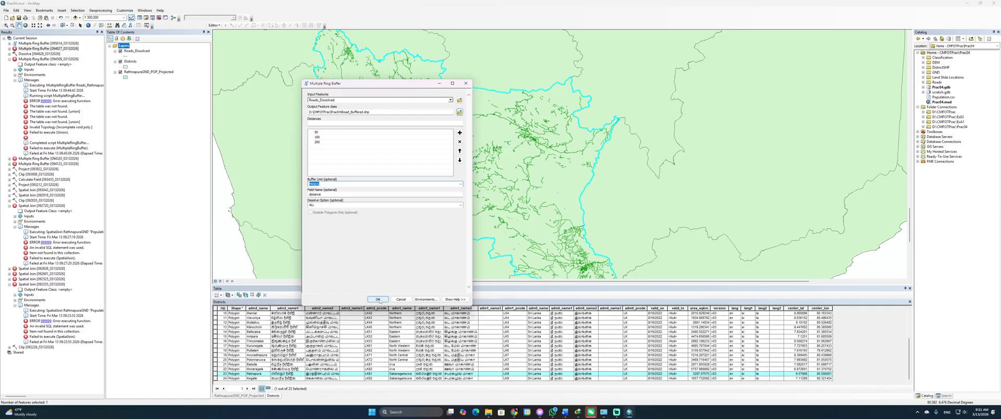
{"action": "left_click", "coordinate": [377, 299]}
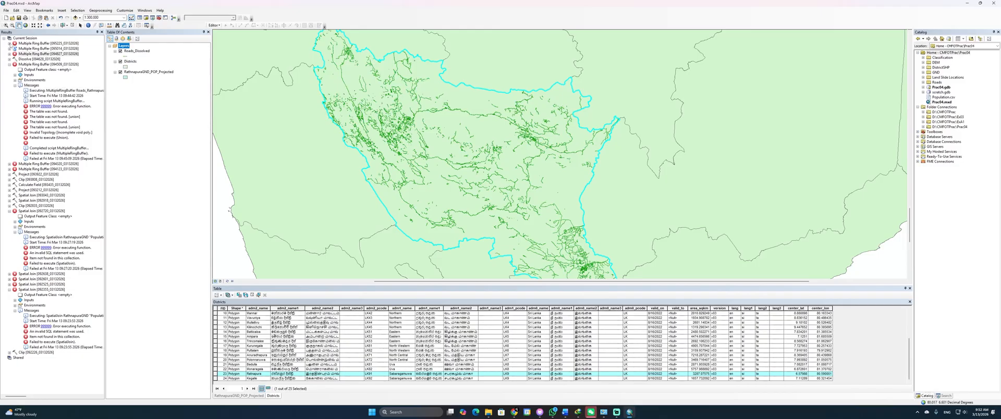
Step: Examine the error messages of the latest failed Multiple Ring Buffer run in the geoprocessing results
{"action": "left_click", "coordinate": [10, 43]}
{"action": "left_click", "coordinate": [14, 58]}
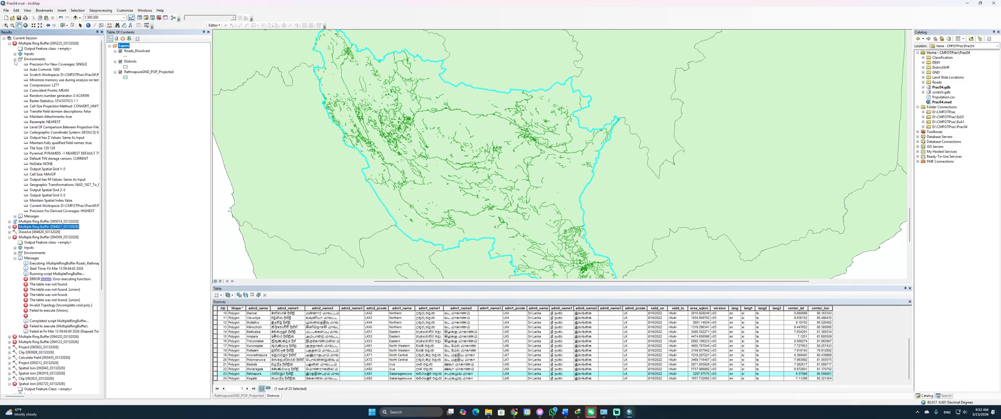
{"action": "left_click", "coordinate": [14, 59]}
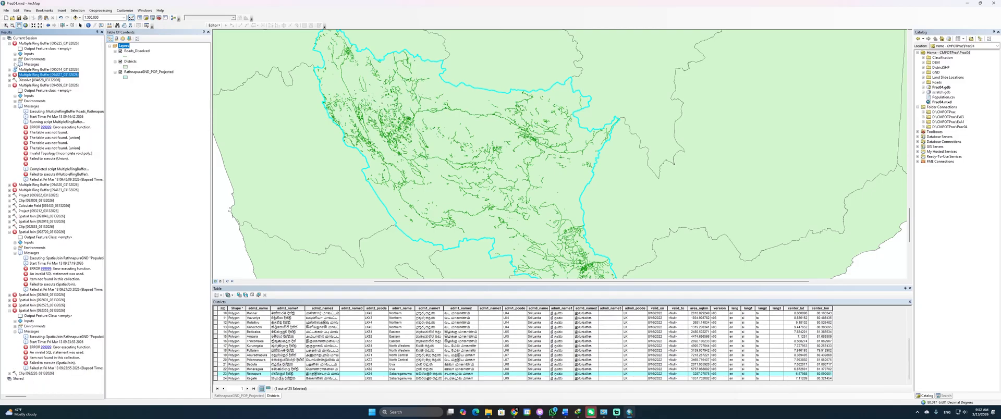
{"action": "left_click", "coordinate": [15, 64]}
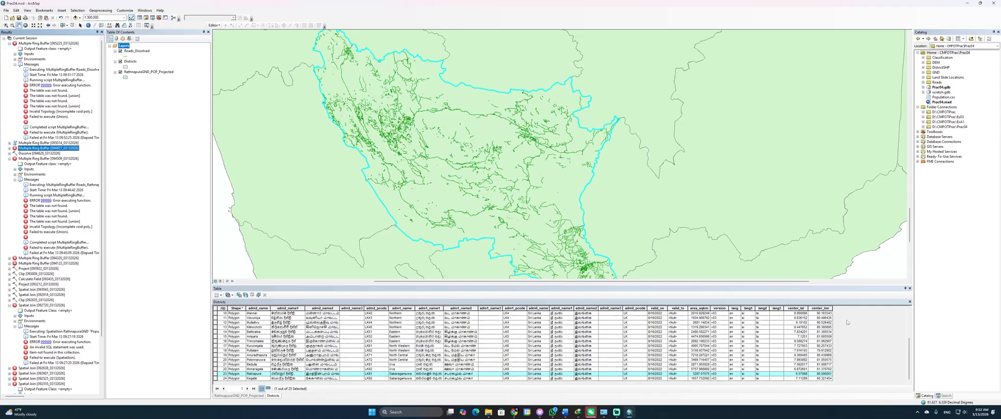
Step: Search the tools for "buffer" and open the Buffer (Analysis) tool
{"action": "left_click", "coordinate": [943, 396]}
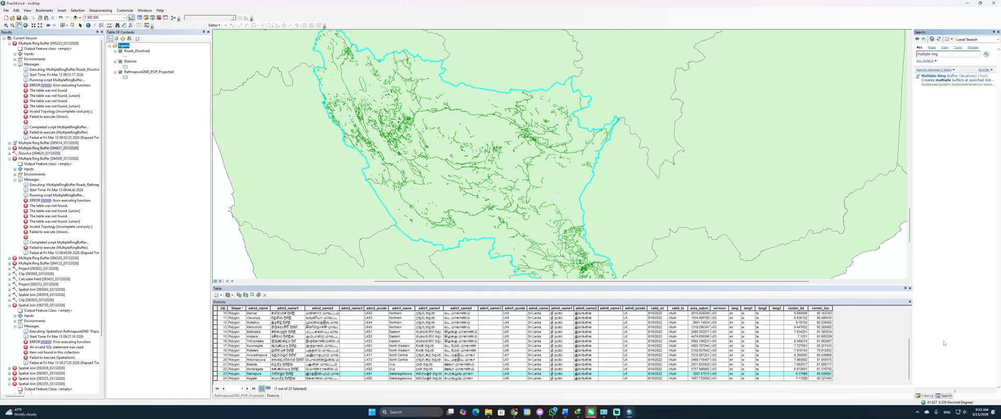
{"action": "triple_click", "coordinate": [943, 57]}
{"action": "type", "text": "buffr"}
{"action": "key", "text": "Return"}
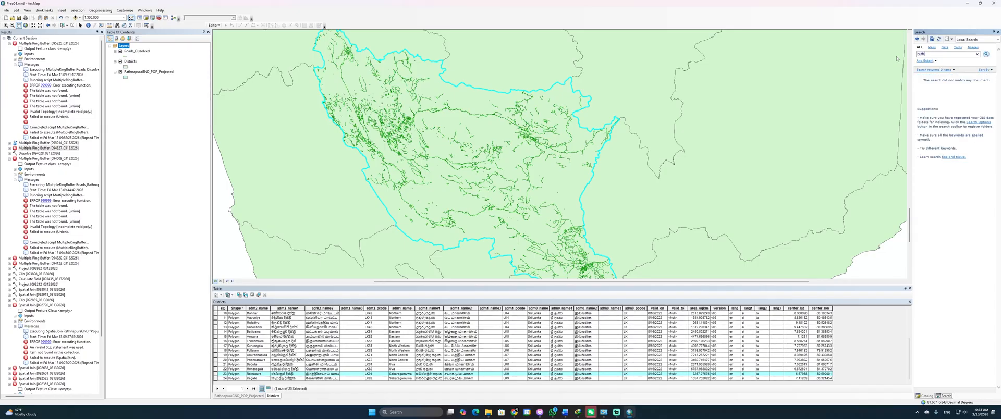
{"action": "key", "text": "BackSpace"}
{"action": "key", "text": "BackSpace"}
{"action": "key", "text": "Return"}
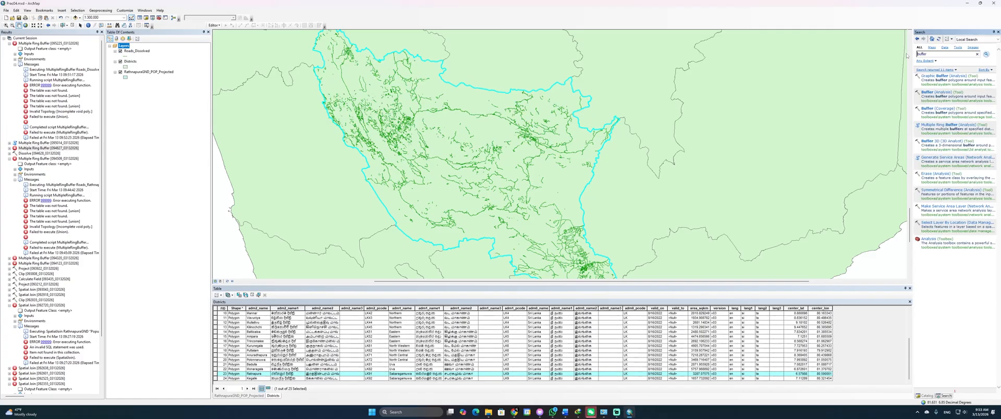
{"action": "left_click", "coordinate": [936, 93]}
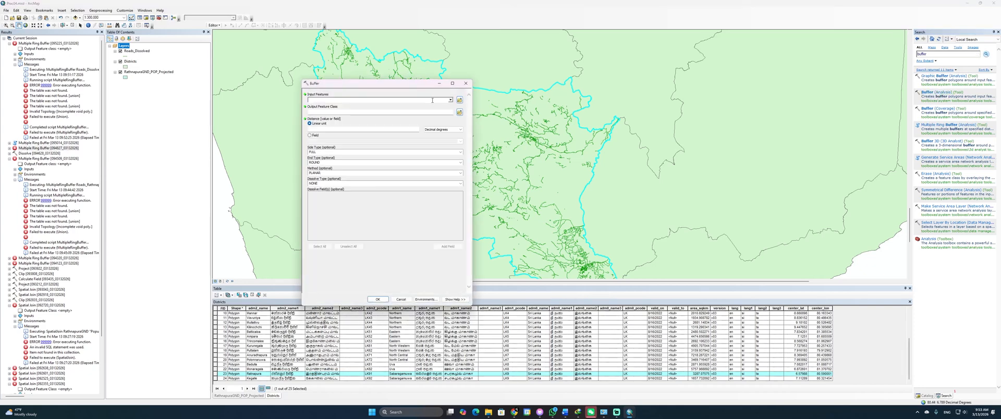
Step: Set the Buffer input to Roads_Dissolved, the output name to Roads_50m and the distance to 50 Meters
{"action": "left_click", "coordinate": [450, 99]}
{"action": "left_click", "coordinate": [333, 105]}
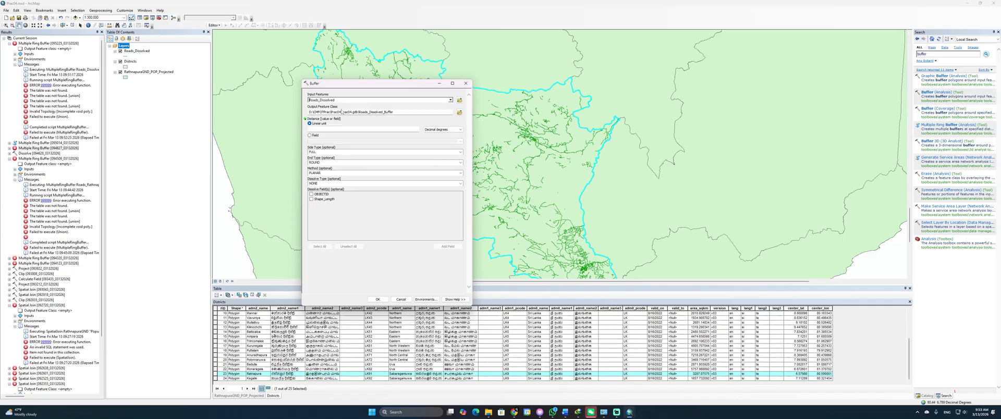
{"action": "left_click_drag", "start_coordinate": [394, 111], "coordinate": [371, 112]}
{"action": "type", "text": "50"}
{"action": "left_click", "coordinate": [388, 129]}
{"action": "left_click", "coordinate": [441, 129]}
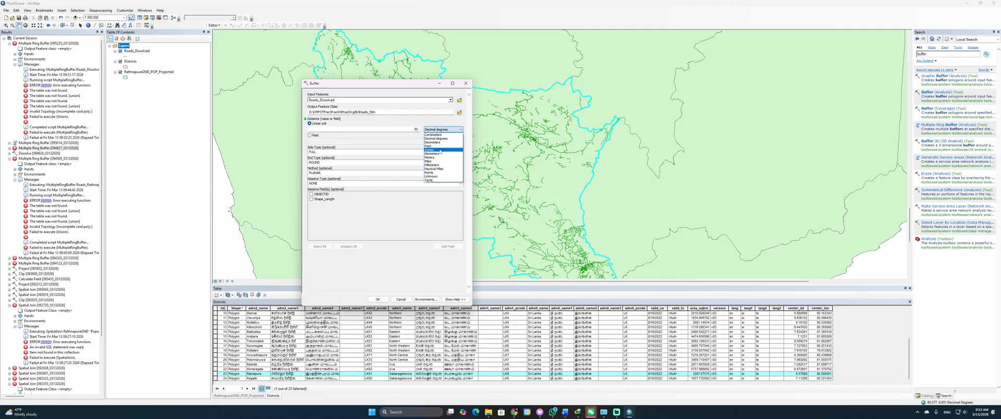
{"action": "left_click", "coordinate": [430, 157]}
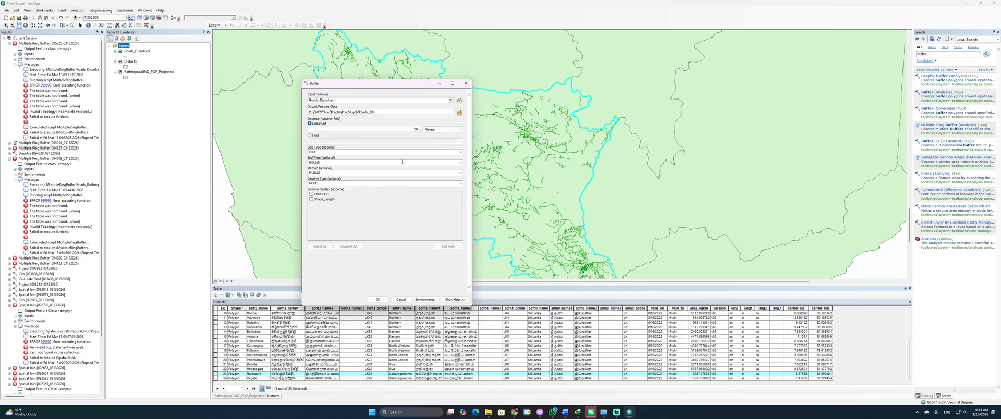
Step: Set the dissolve type to ALL, run the 50 m buffer and collapse the failed run's details in the results
{"action": "left_click", "coordinate": [460, 163]}
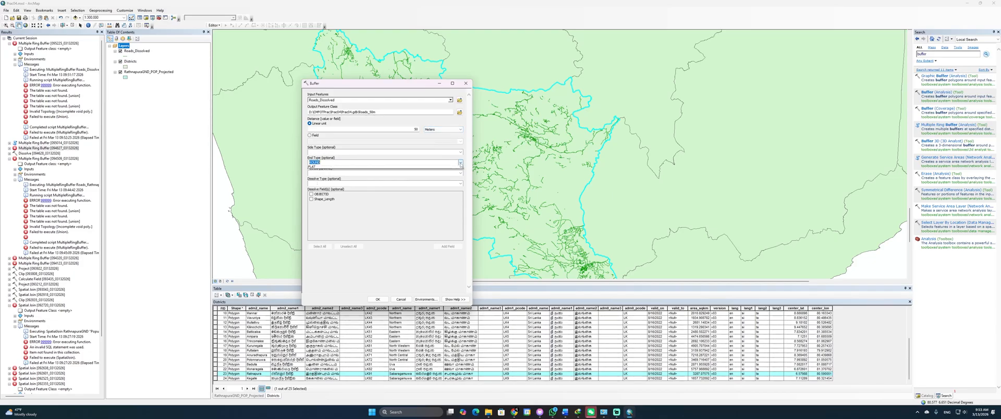
{"action": "left_click", "coordinate": [460, 163]}
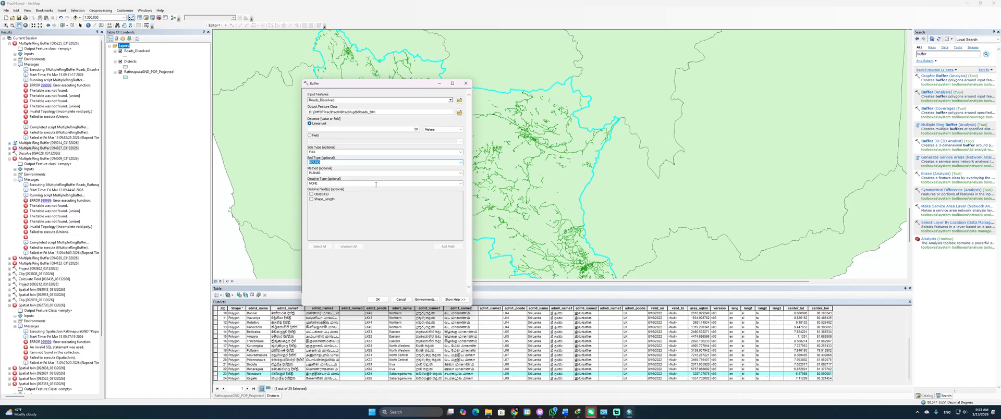
{"action": "left_click", "coordinate": [460, 183]}
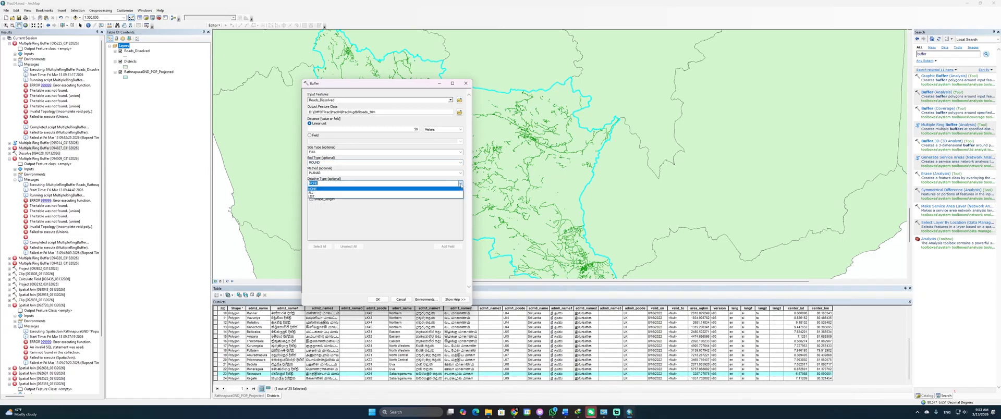
{"action": "left_click", "coordinate": [437, 192]}
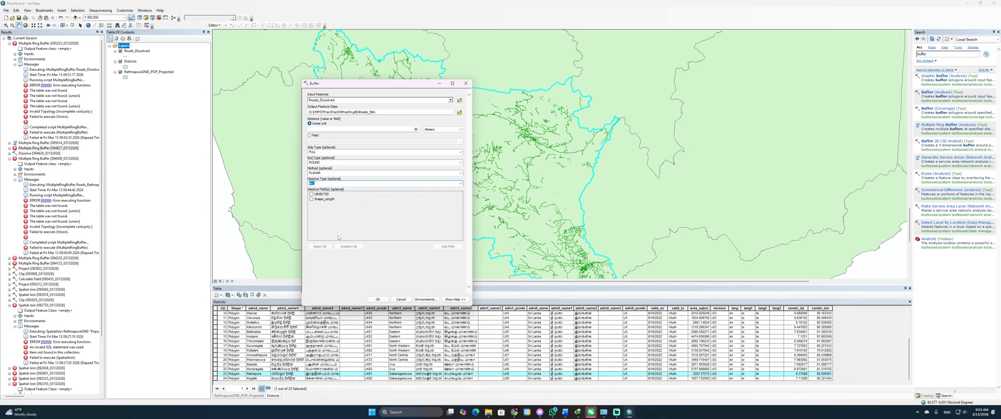
{"action": "left_click", "coordinate": [378, 299]}
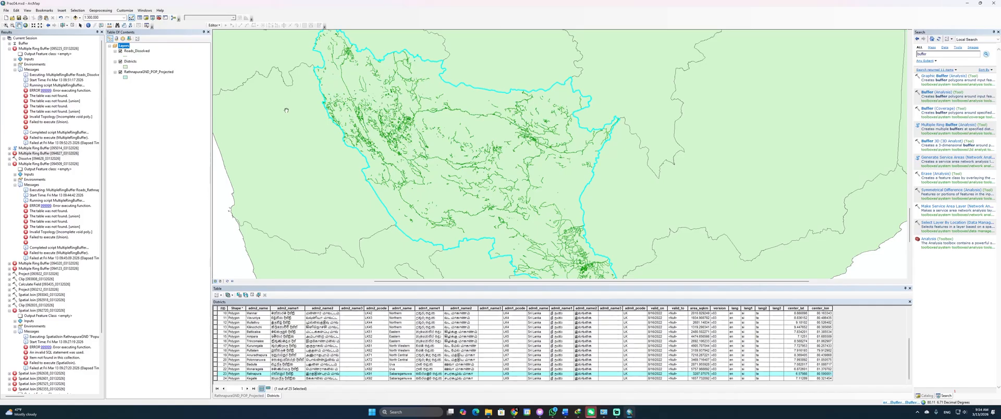
{"action": "left_click", "coordinate": [9, 48]}
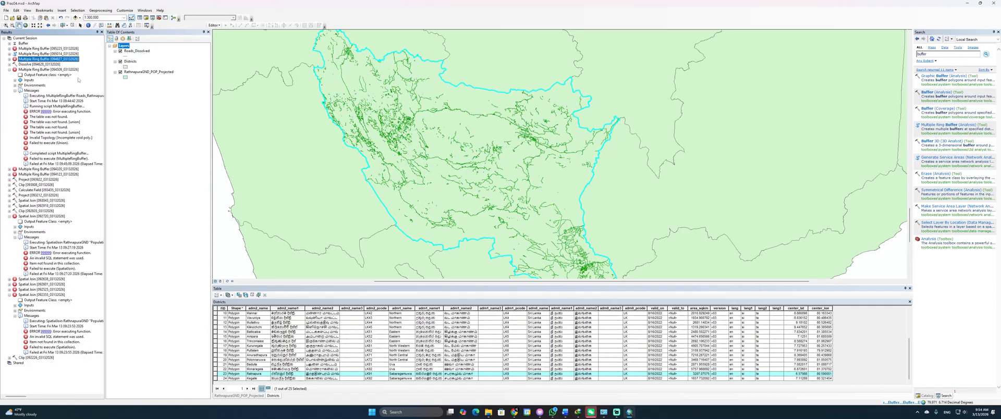
{"action": "left_click_drag", "start_coordinate": [105, 89], "coordinate": [94, 88]}
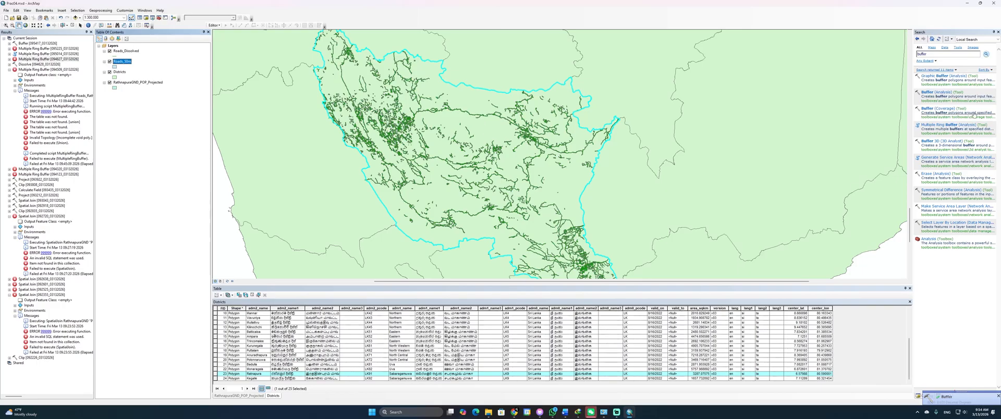
Step: Reopen the Buffer tool with Roads_Dissolved as input and name the output Roads_100m
{"action": "left_click", "coordinate": [941, 92]}
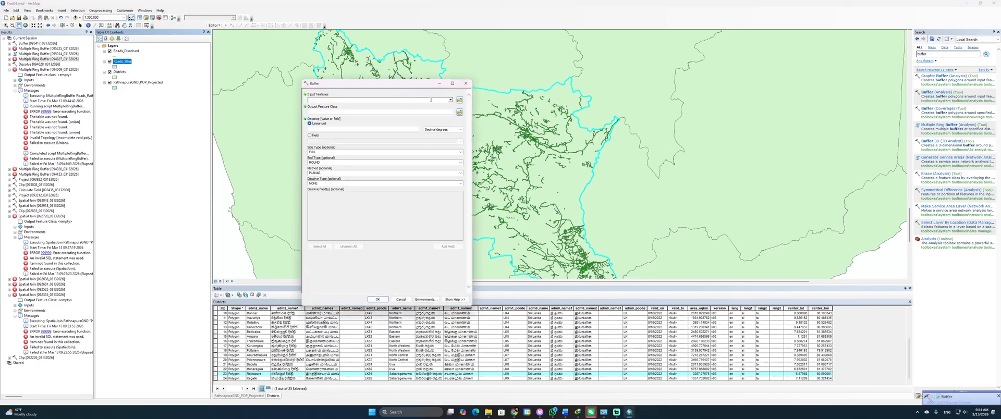
{"action": "left_click", "coordinate": [450, 100]}
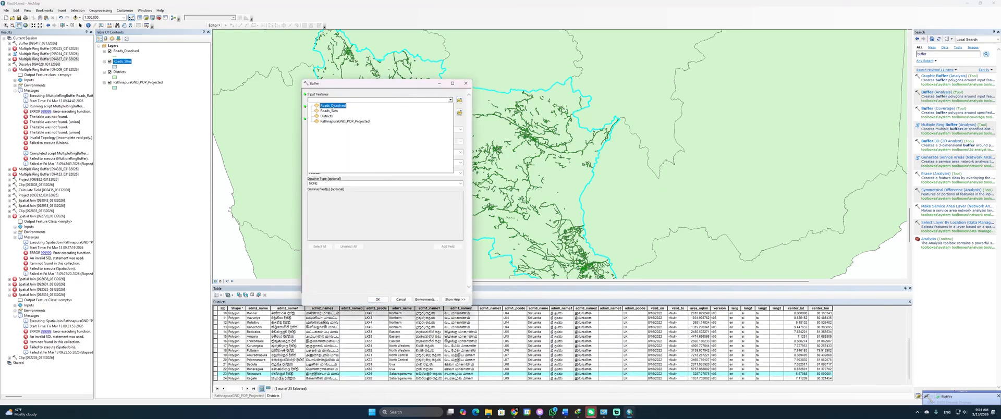
{"action": "left_click", "coordinate": [332, 107]}
{"action": "left_click_drag", "start_coordinate": [401, 112], "coordinate": [370, 112]}
{"action": "type", "text": "100m"}
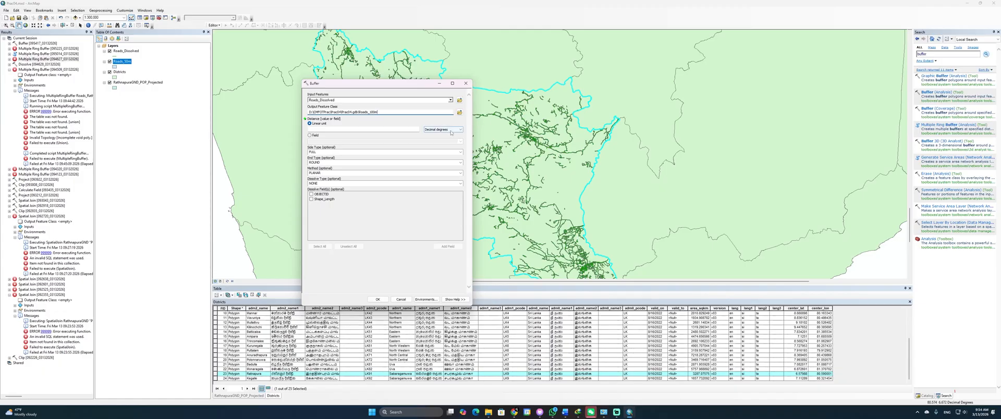
Step: Set the distance to 100 Meters and the dissolve type to ALL, and run the buffer
{"action": "left_click", "coordinate": [417, 128]}
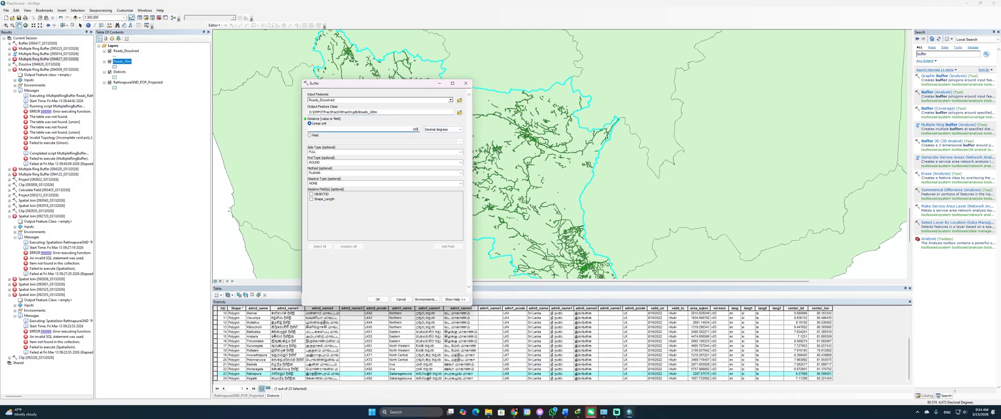
{"action": "left_click", "coordinate": [426, 130]}
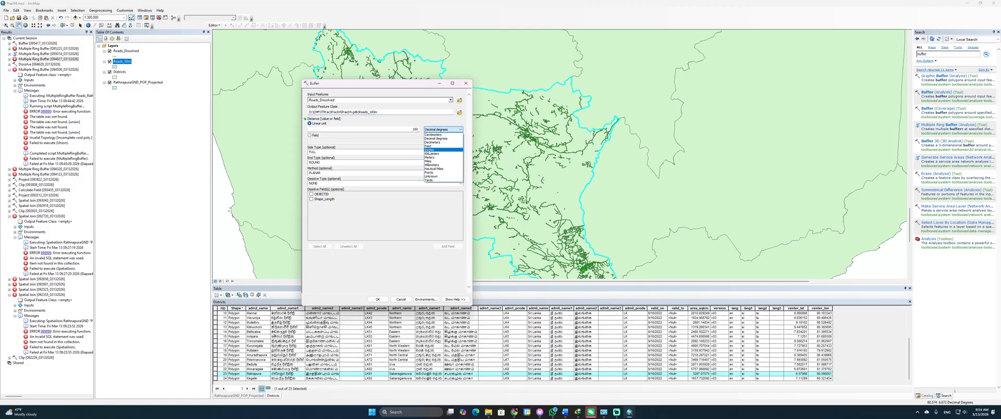
{"action": "left_click", "coordinate": [430, 157]}
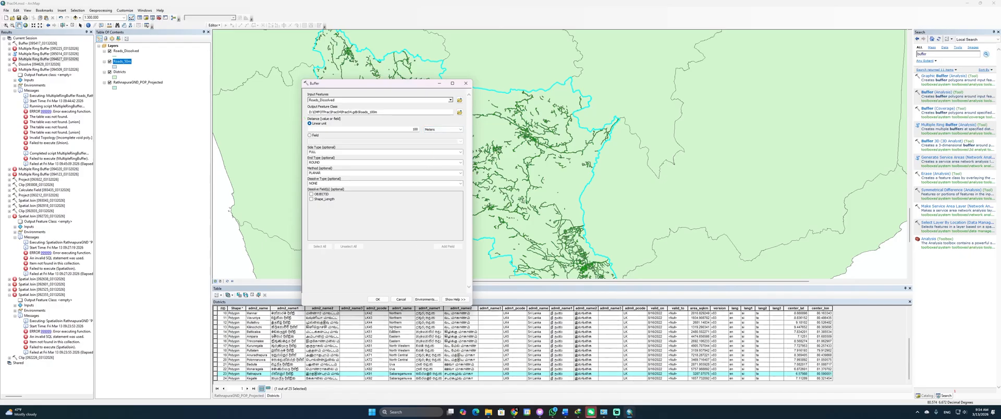
{"action": "left_click", "coordinate": [461, 183]}
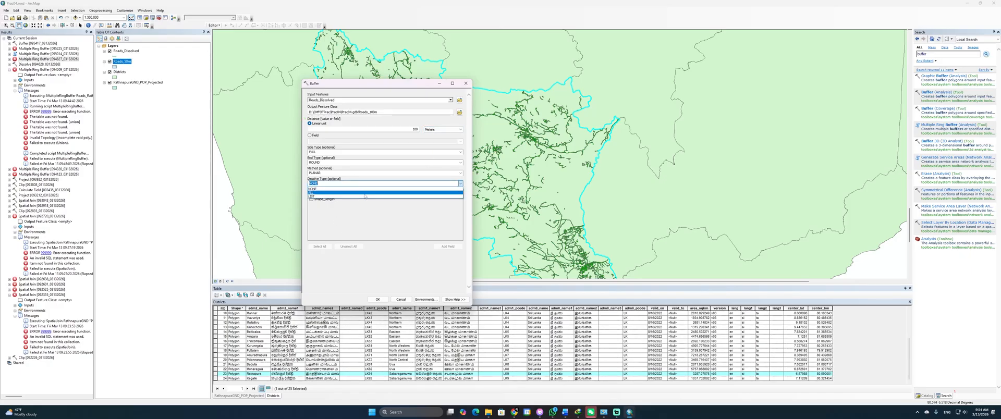
{"action": "left_click", "coordinate": [363, 192]}
{"action": "left_click", "coordinate": [379, 299]}
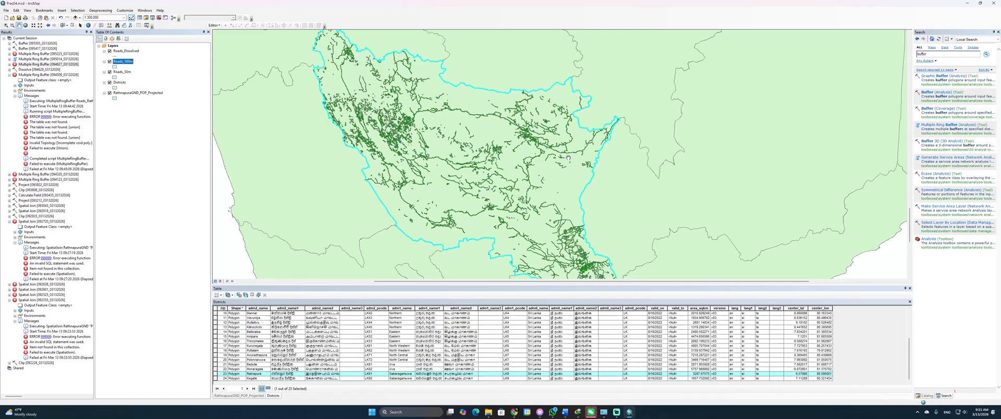
Step: Move the Roads_100m layer below Roads_50m so both buffers can be compared close up along the roads
{"action": "scroll", "coordinate": [415, 158], "scroll_direction": "up", "scroll_amount": 1}
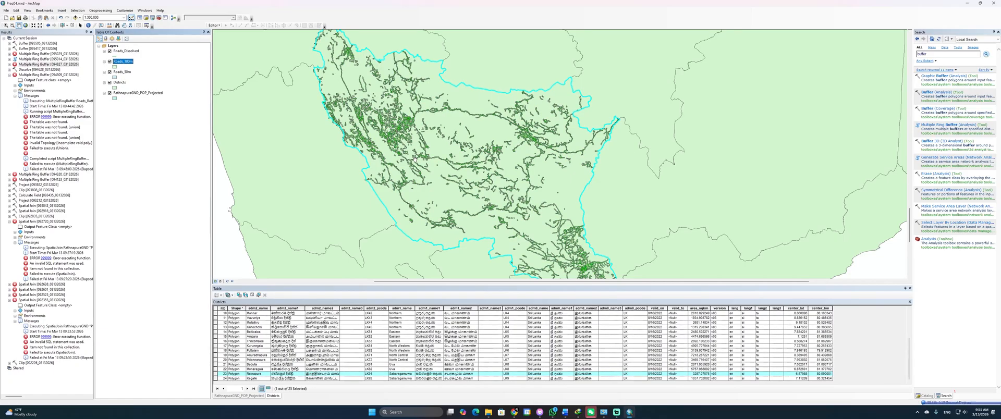
{"action": "scroll", "coordinate": [415, 159], "scroll_direction": "up", "scroll_amount": 5}
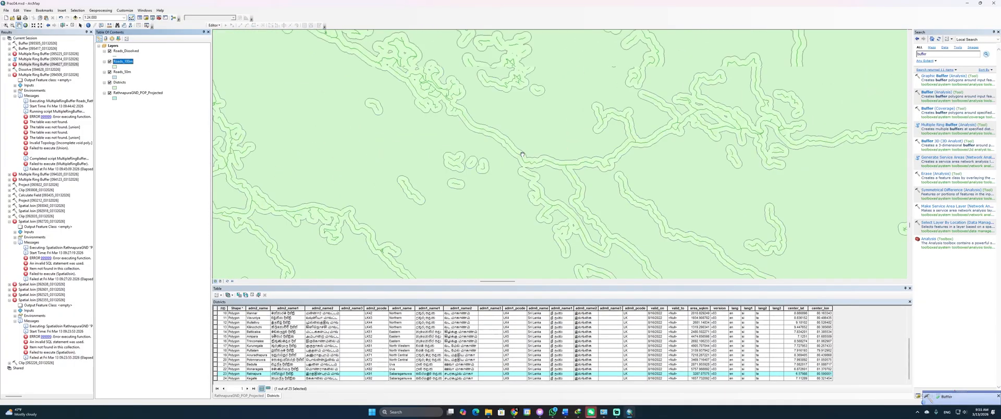
{"action": "scroll", "coordinate": [522, 154], "scroll_direction": "up", "scroll_amount": 4}
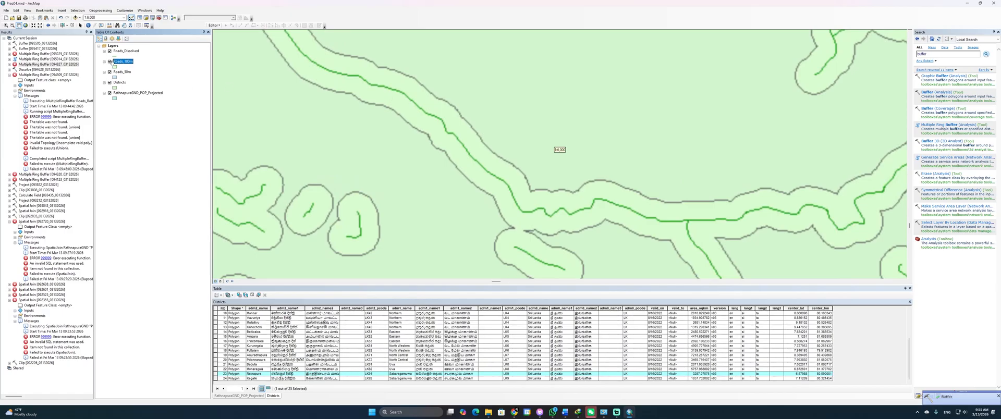
{"action": "left_click", "coordinate": [109, 61]}
{"action": "left_click_drag", "start_coordinate": [116, 61], "coordinate": [121, 77]}
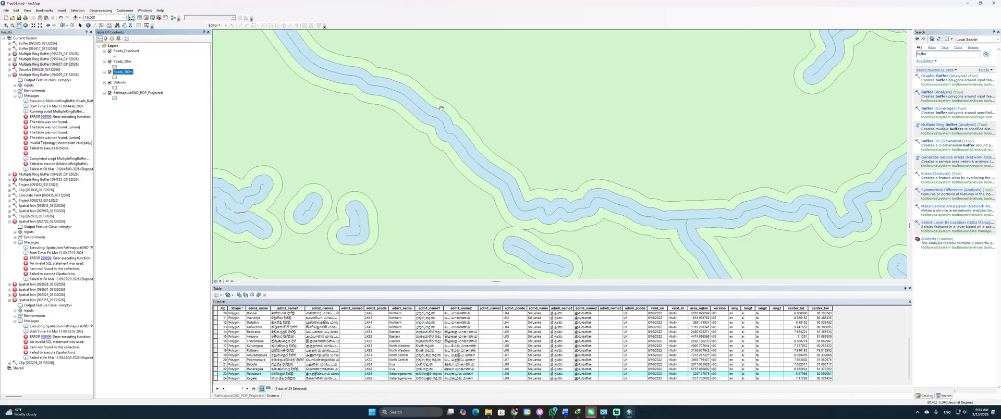
Step: Reopen the Buffer tool with Roads_Dissolved as input and name the output Roads_200m
{"action": "left_click", "coordinate": [936, 92]}
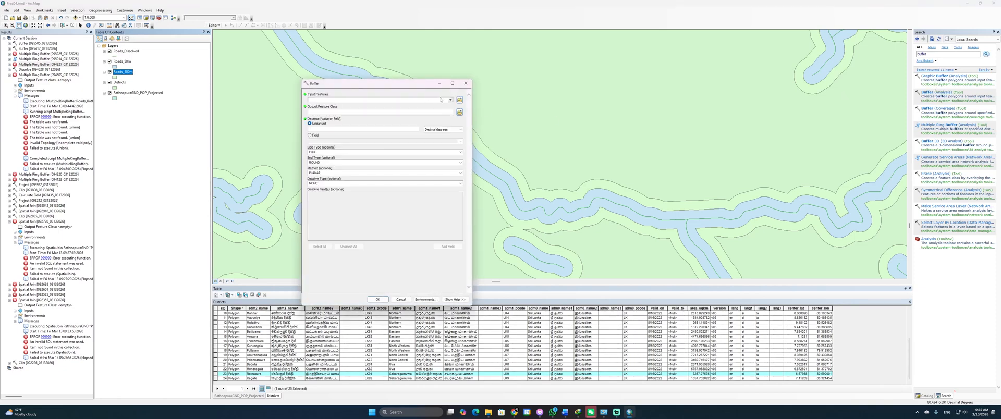
{"action": "left_click", "coordinate": [450, 100]}
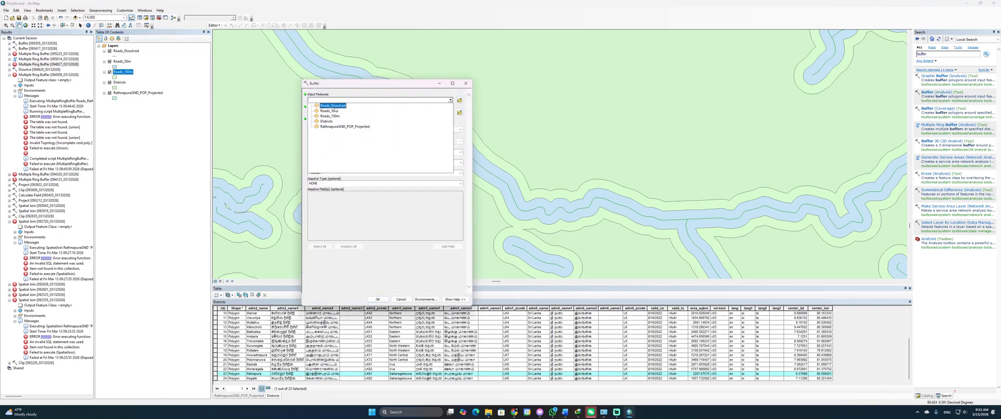
{"action": "left_click", "coordinate": [339, 106]}
{"action": "mouse_move", "coordinate": [397, 112]}
{"action": "left_mouse_down"}
{"action": "mouse_move", "coordinate": [341, 112]}
{"action": "mouse_move", "coordinate": [395, 112]}
{"action": "left_mouse_up"}
{"action": "key", "text": "BackSpace"}
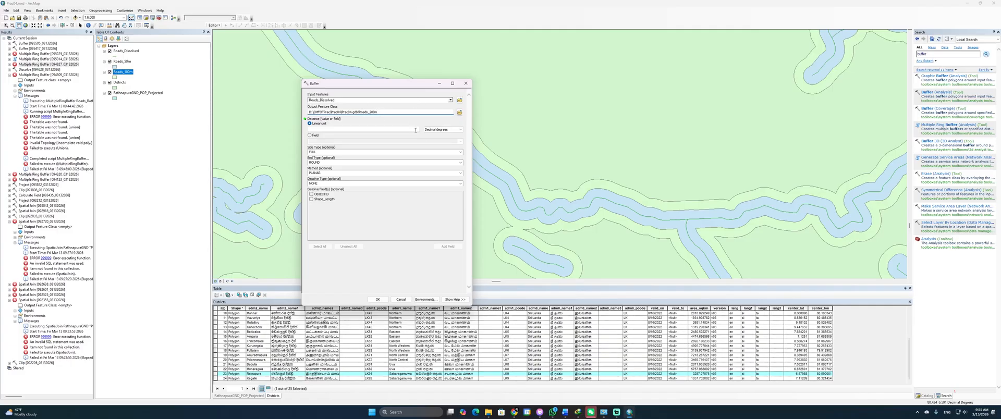
Step: Run the Roads_200m buffer at 200 Meters with dissolve type ALL, and move its layer below Roads_100m
{"action": "left_click", "coordinate": [415, 130]}
{"action": "left_click", "coordinate": [443, 130]}
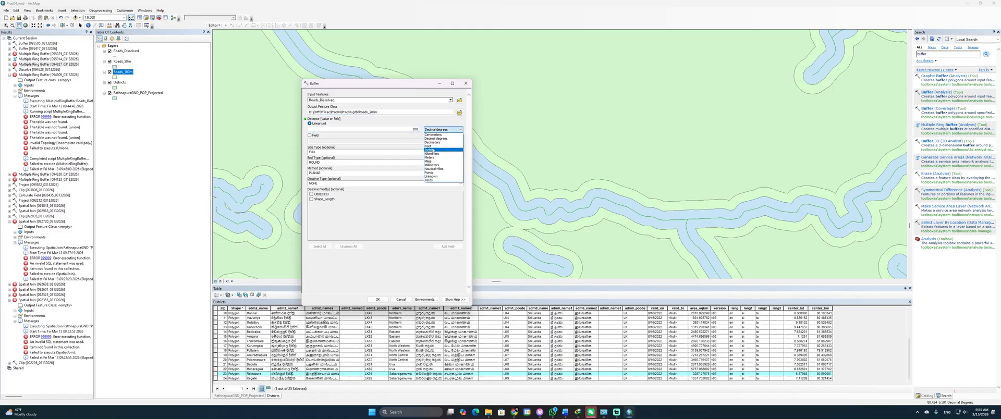
{"action": "left_click", "coordinate": [432, 157]}
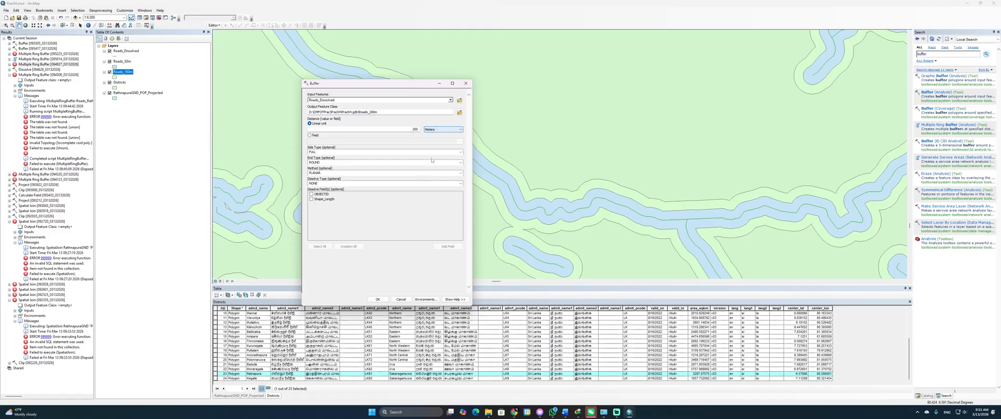
{"action": "left_click", "coordinate": [460, 184]}
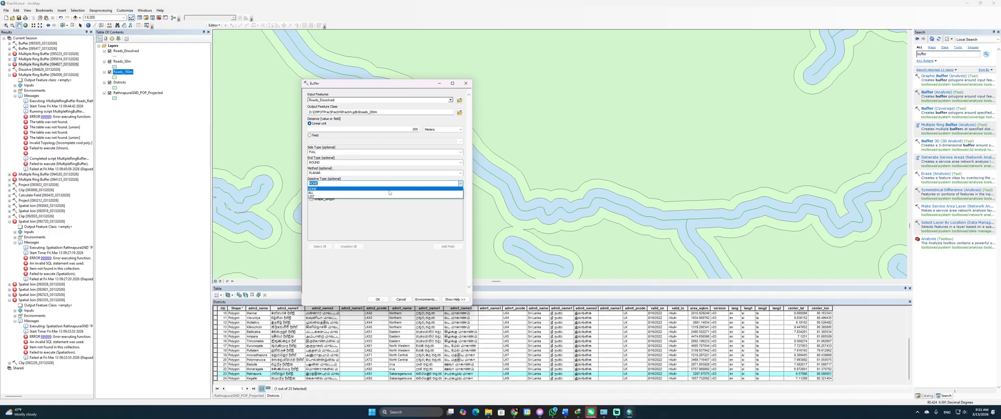
{"action": "left_click", "coordinate": [390, 193]}
{"action": "left_click", "coordinate": [383, 299]}
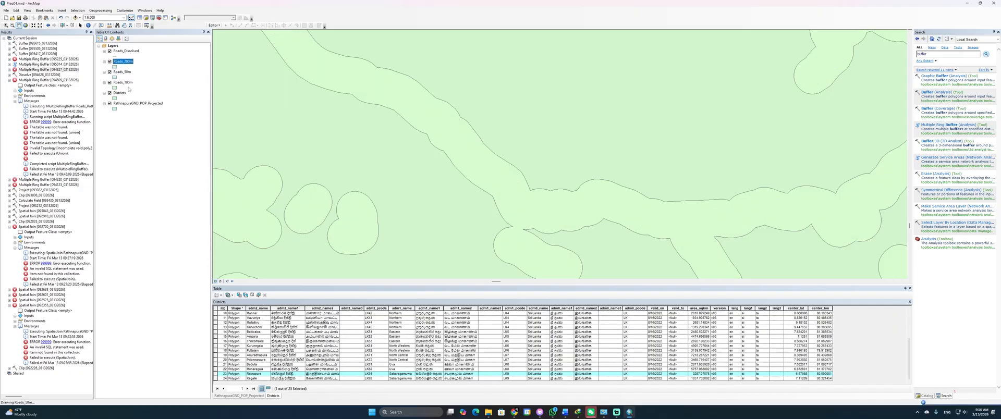
{"action": "left_click_drag", "start_coordinate": [129, 88], "coordinate": [127, 88]}
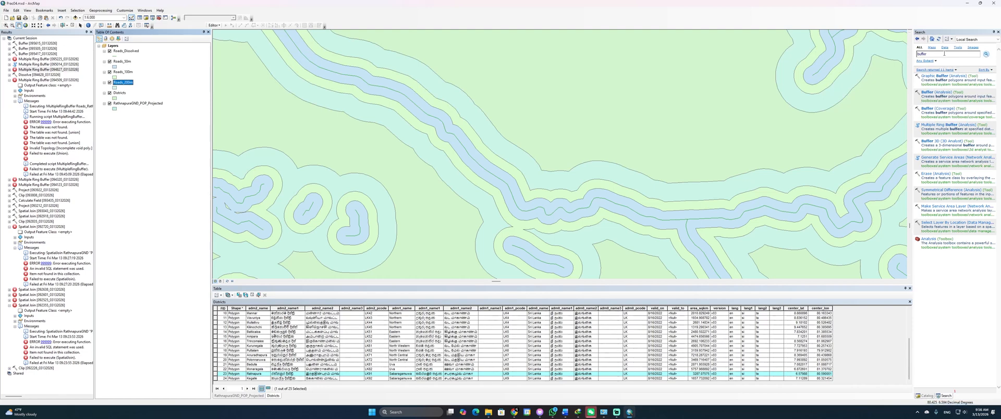
Step: Search for the Merge tool in Data Management and open it
{"action": "double_click", "coordinate": [976, 56]}
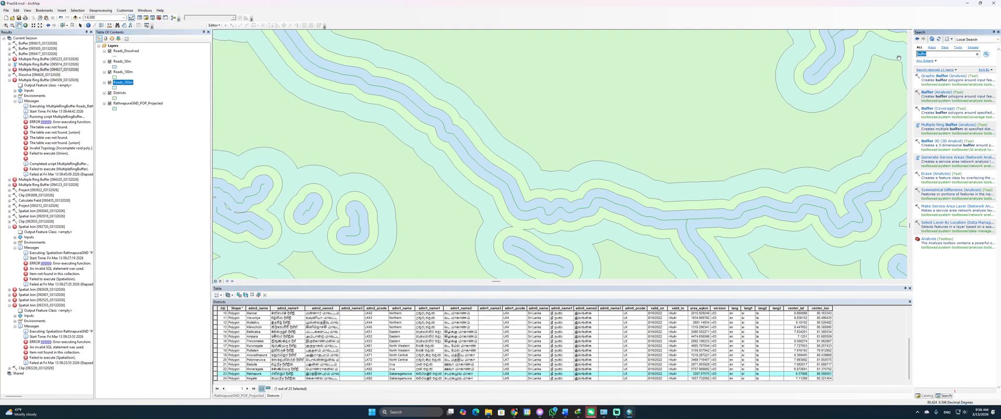
{"action": "type", "text": "ma"}
{"action": "type", "text": "rge"}
{"action": "key", "text": "Return"}
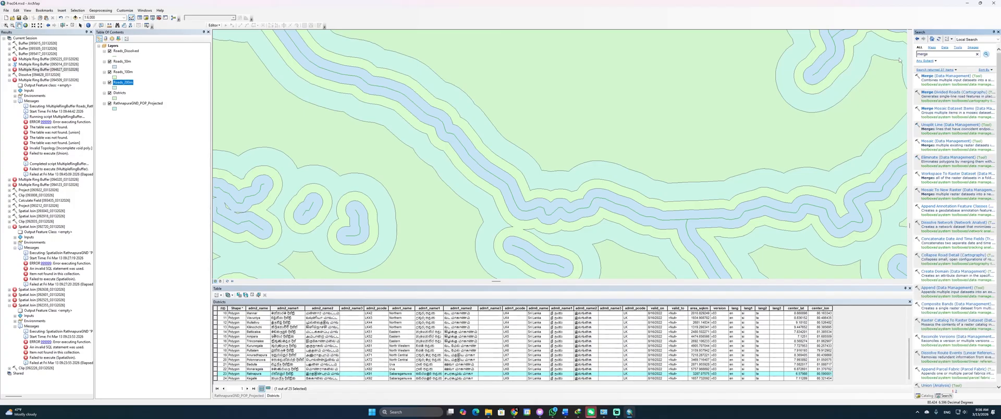
{"action": "left_click", "coordinate": [929, 76]}
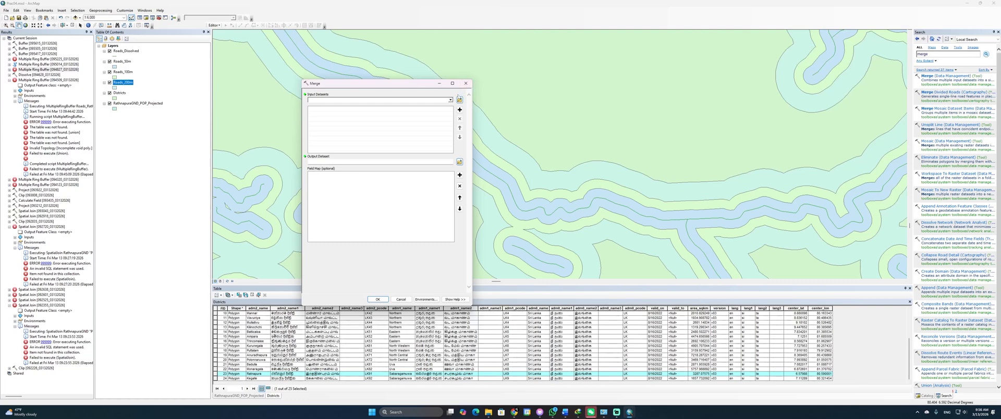
Step: Merge Roads_50m, Roads_100m and Roads_200m into an output named Roads_Multibuffer
{"action": "left_click", "coordinate": [451, 100]}
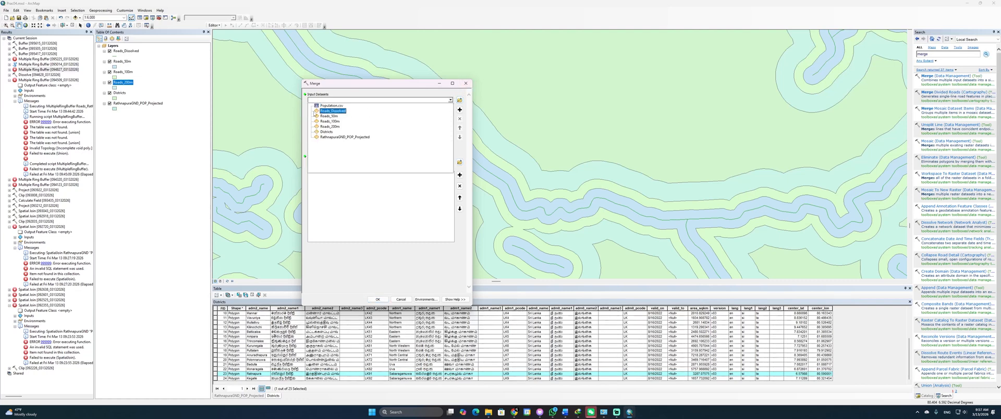
{"action": "left_click", "coordinate": [329, 116]}
{"action": "left_click", "coordinate": [451, 100]}
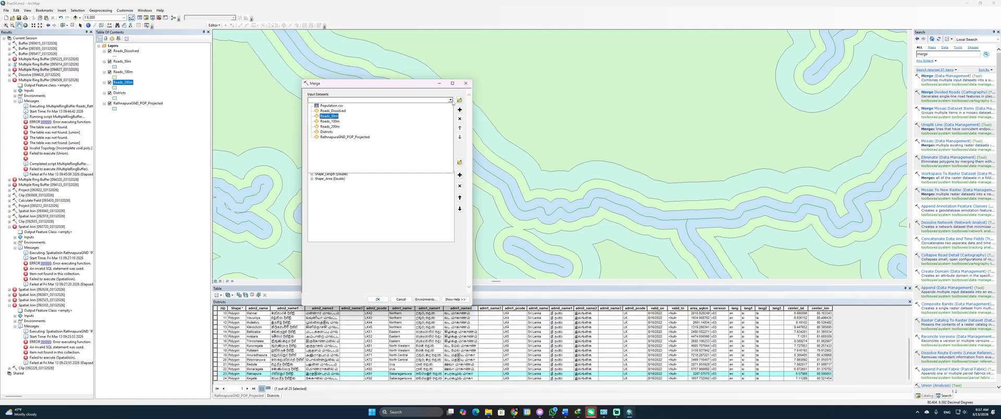
{"action": "left_click", "coordinate": [348, 121]}
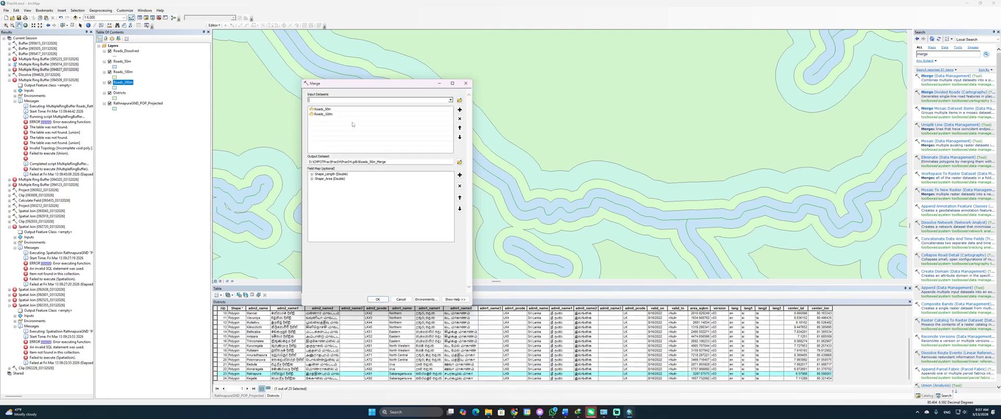
{"action": "left_click", "coordinate": [450, 100]}
{"action": "left_click", "coordinate": [336, 126]}
{"action": "left_click_drag", "start_coordinate": [392, 161], "coordinate": [370, 162]}
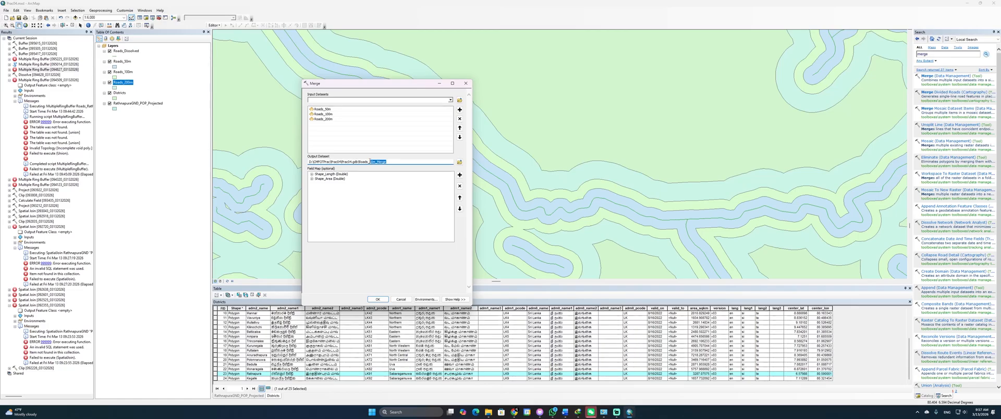
{"action": "type", "text": "Multibuff"}
{"action": "left_click", "coordinate": [377, 299]}
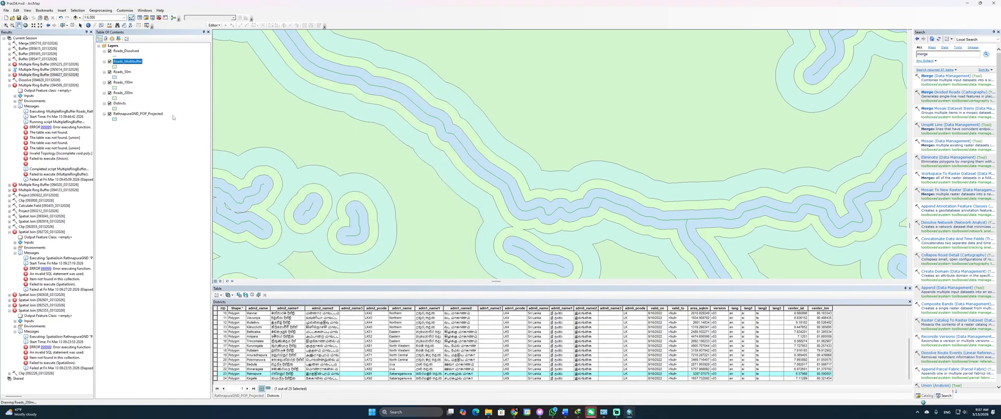
Step: Open the Roads_Multibuffer attribute table and select its three records one by one to identify each buffer on the map
{"action": "right_click", "coordinate": [129, 63]}
{"action": "left_click", "coordinate": [150, 79]}
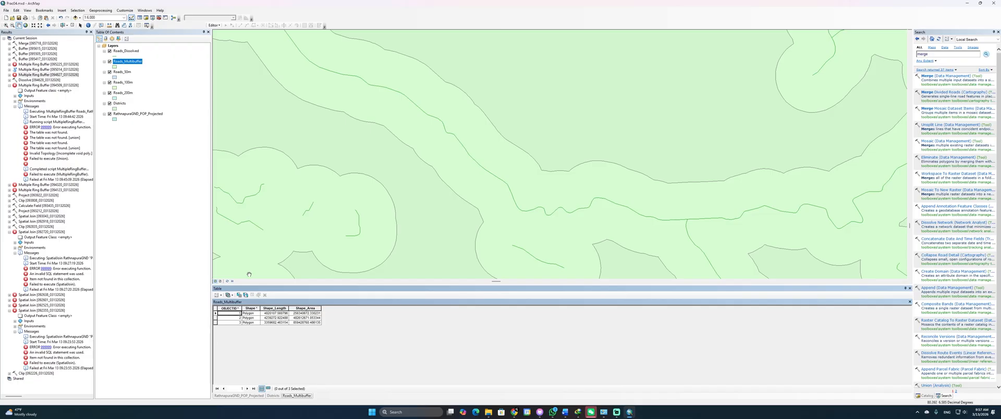
{"action": "left_click", "coordinate": [215, 313]}
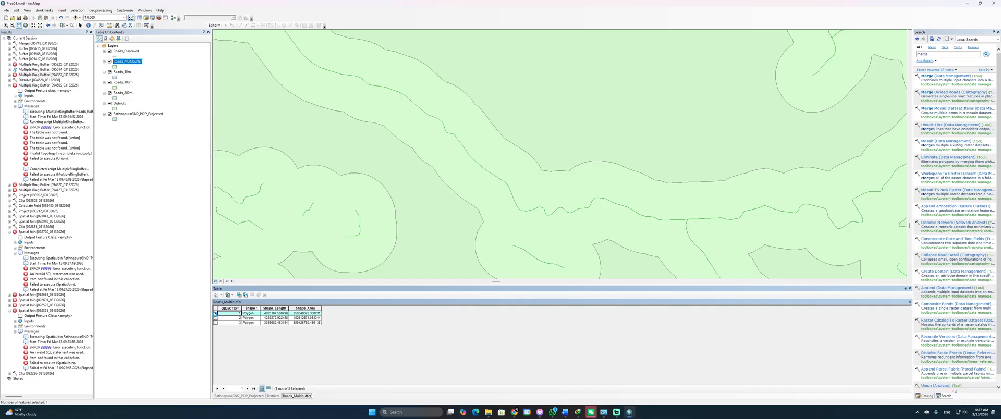
{"action": "left_click", "coordinate": [215, 318]}
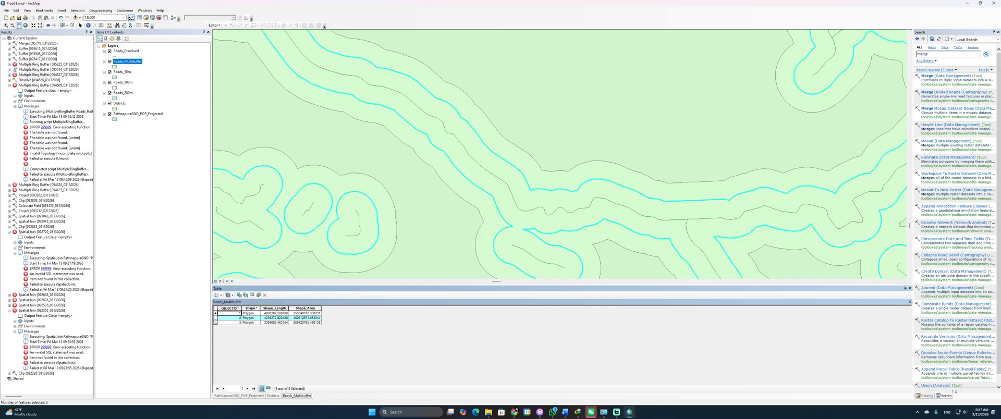
{"action": "left_click", "coordinate": [216, 322]}
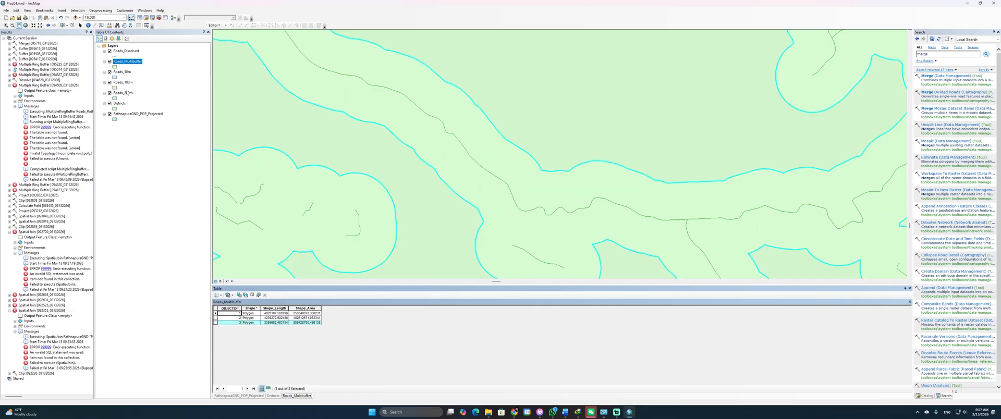
Step: Remove the separate Roads_50m, Roads_100m and Roads_200m layers from the map
{"action": "left_click", "coordinate": [125, 72]}
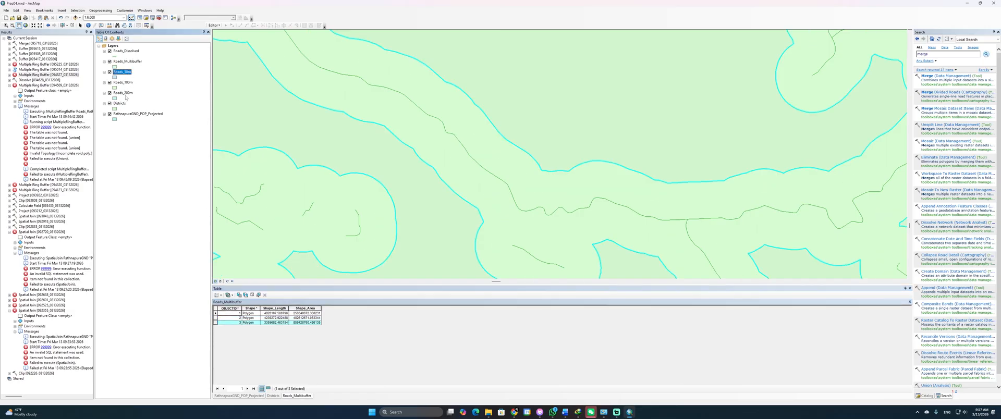
{"action": "left_click", "coordinate": [125, 94], "text": "shift"}
{"action": "right_click", "coordinate": [130, 94]}
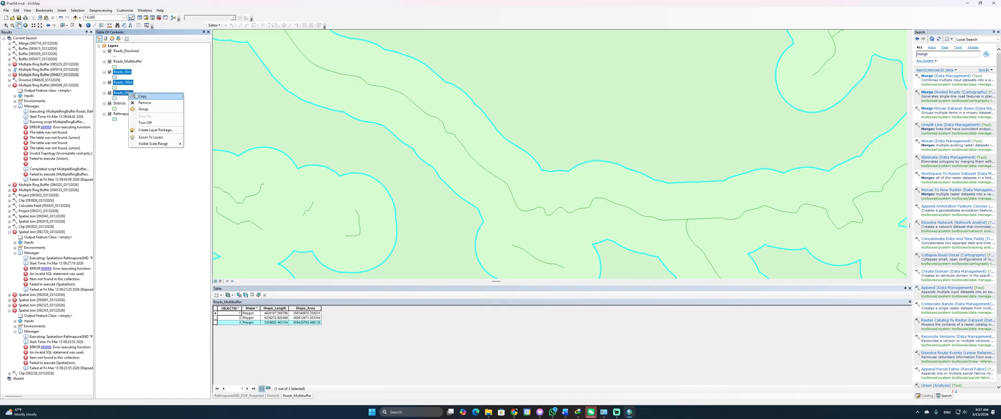
{"action": "left_click", "coordinate": [143, 102]}
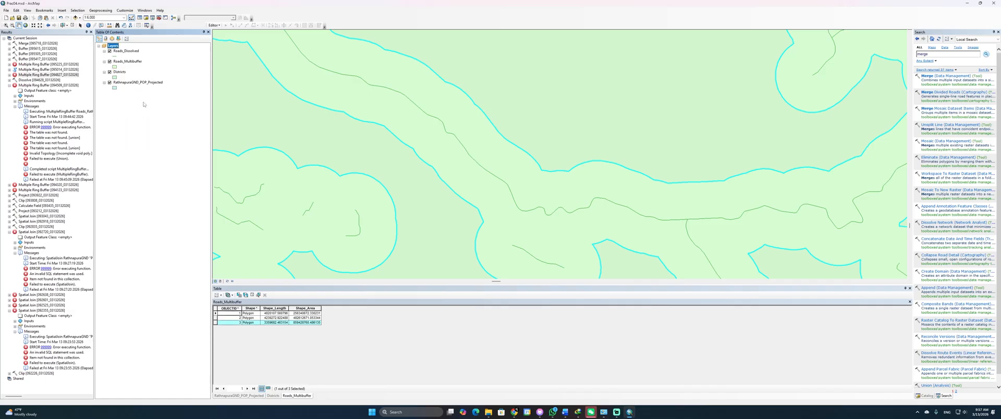
Step: Reopen the Roads_Multibuffer attribute table and select the first record to highlight the 50 m buffer
{"action": "left_click", "coordinate": [133, 62]}
{"action": "right_click", "coordinate": [134, 62]}
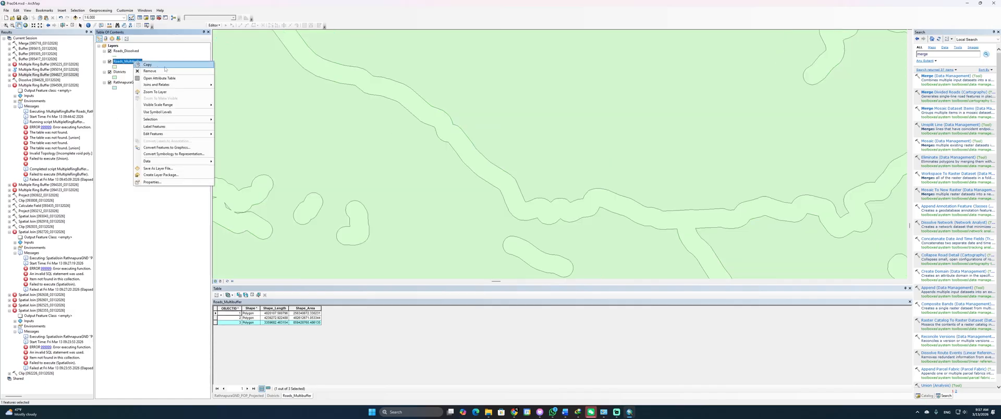
{"action": "left_click", "coordinate": [176, 78]}
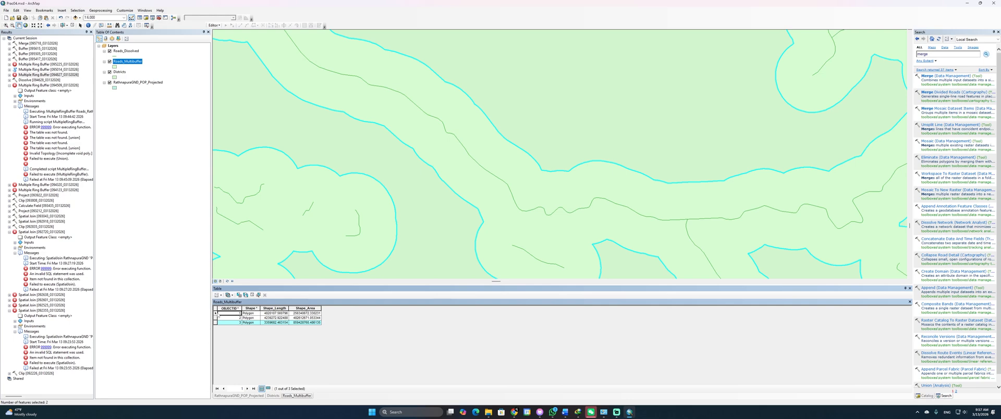
{"action": "left_click", "coordinate": [215, 314]}
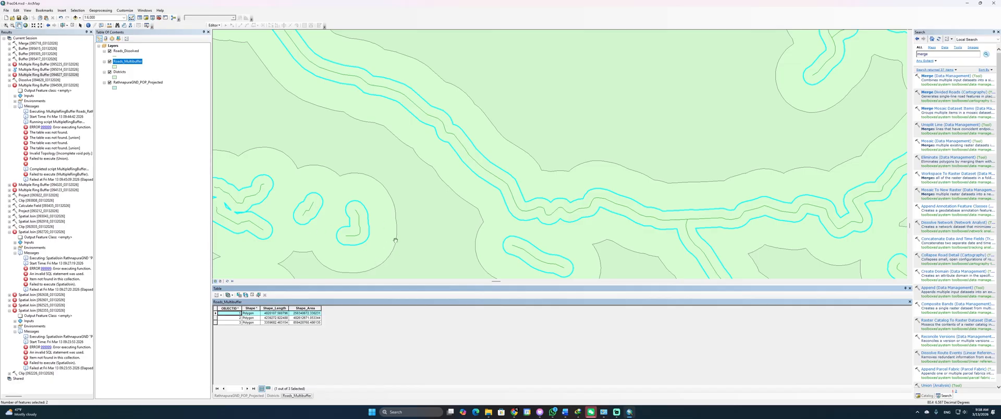
Step: Add a Short Integer field named Score to the Roads_Multibuffer attribute table
{"action": "left_click", "coordinate": [219, 295]}
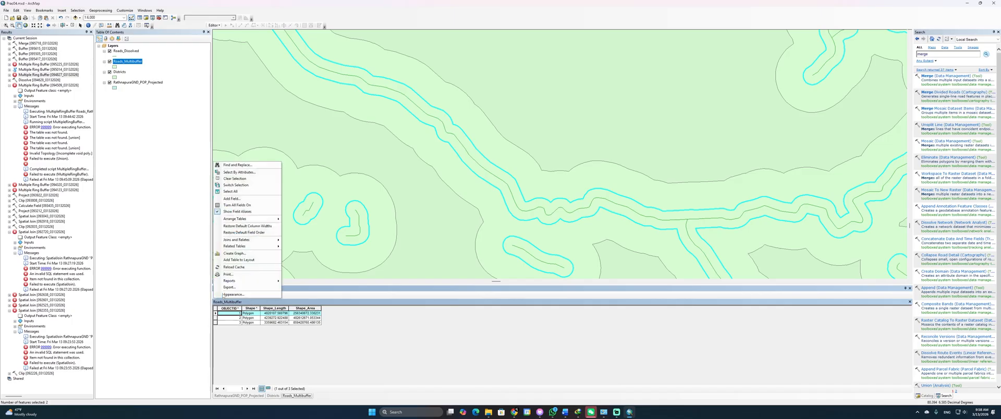
{"action": "left_click", "coordinate": [249, 203]}
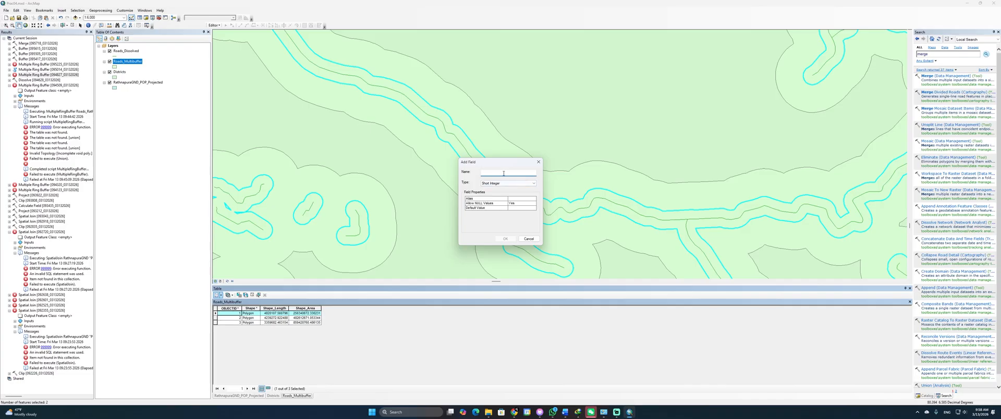
{"action": "type", "text": "Score"}
{"action": "left_click", "coordinate": [505, 238]}
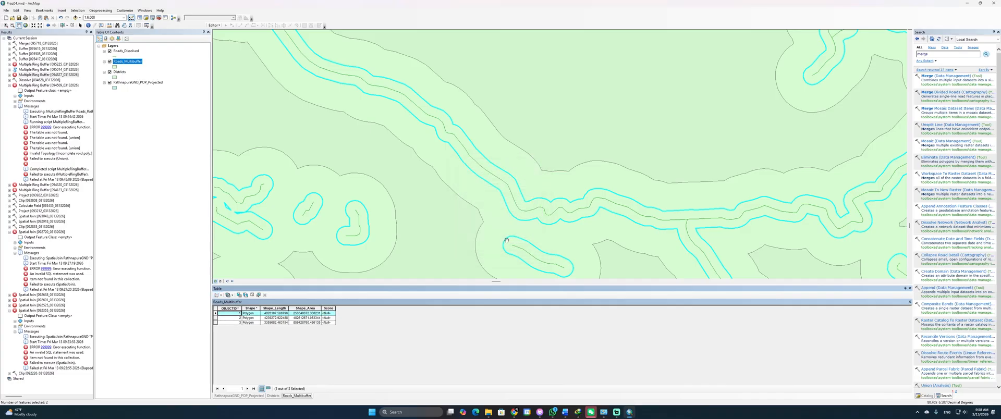
Step: Start an edit session on Roads_Multibuffer, continuing past the spatial reference warnings
{"action": "left_click", "coordinate": [330, 317]}
{"action": "key", "text": "Up"}
{"action": "right_click", "coordinate": [125, 64]}
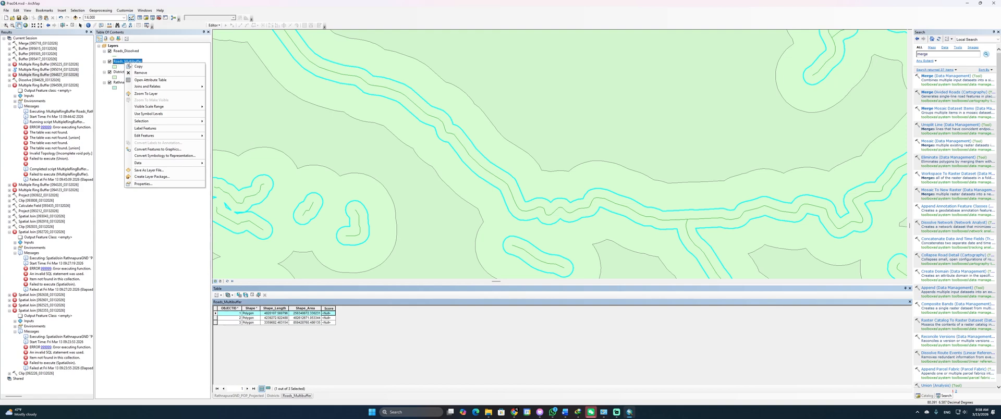
{"action": "mouse_move", "coordinate": [151, 137]}
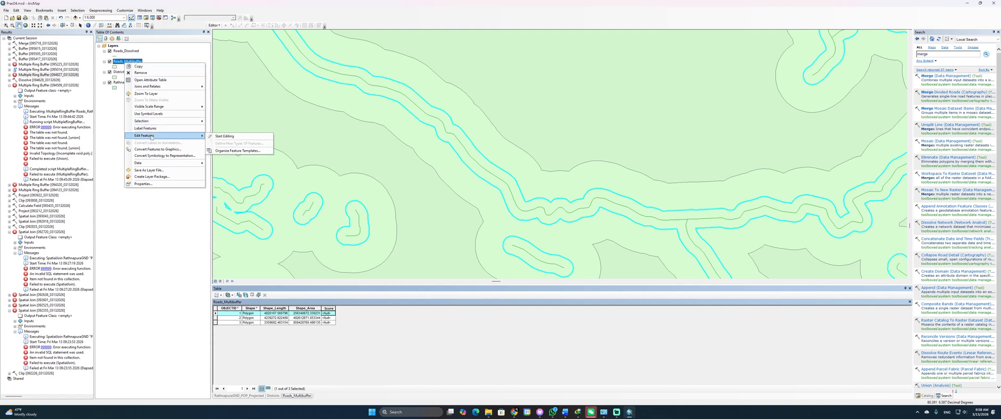
{"action": "left_click", "coordinate": [221, 136]}
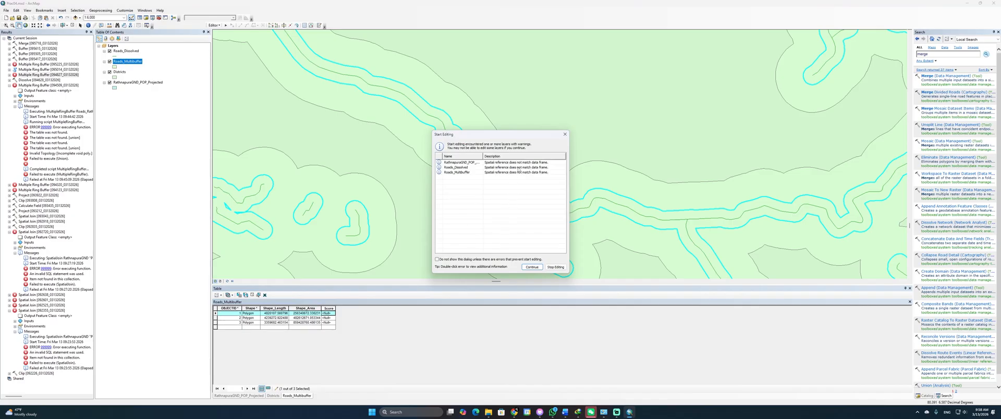
{"action": "left_click", "coordinate": [531, 267]}
Step: Set the first record's Score to 9 and check the road buffer scores under Criterion 1 in the Word instructions
{"action": "left_click", "coordinate": [328, 314]}
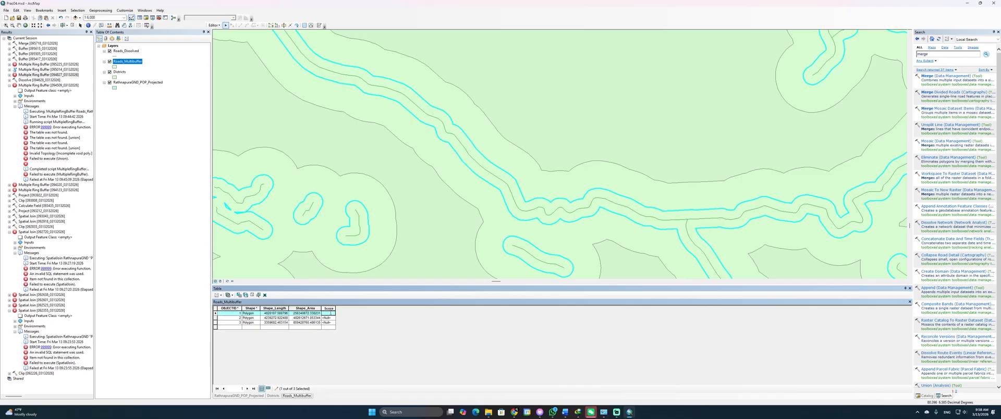
{"action": "key", "text": "alt+Tab"}
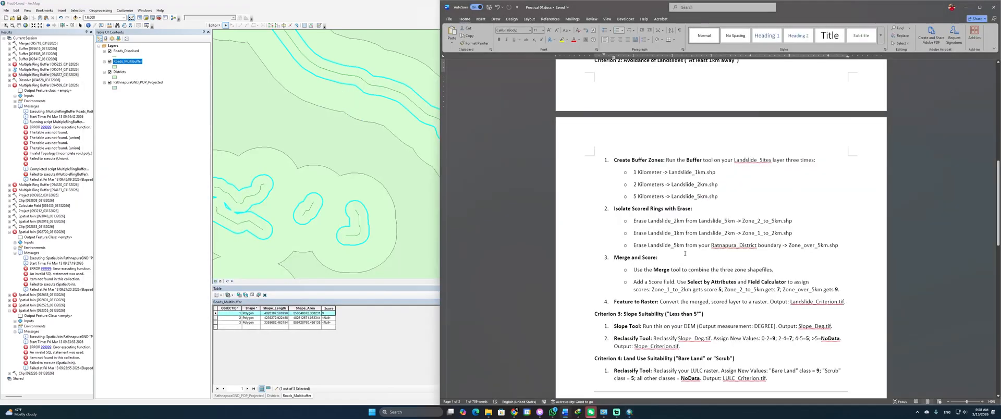
{"action": "scroll", "coordinate": [680, 278], "scroll_direction": "up", "scroll_amount": 6}
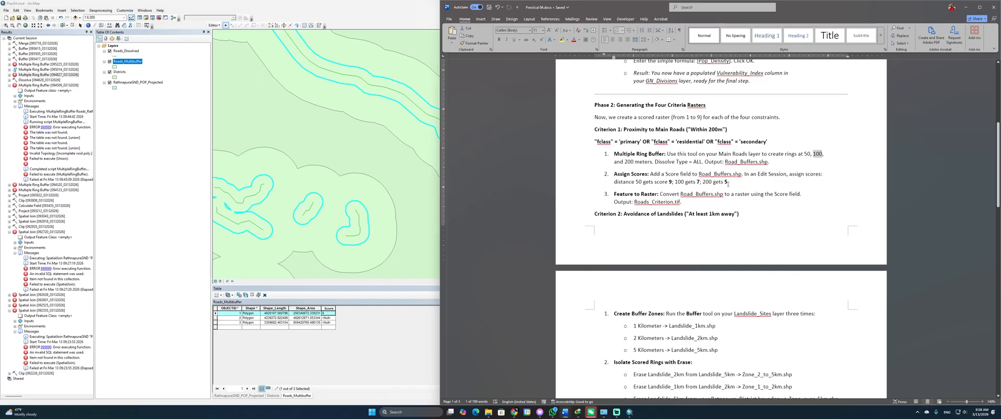
Step: Set the Score to 7 for the second Roads_Multibuffer record and 5 for the third
{"action": "left_click", "coordinate": [331, 317]}
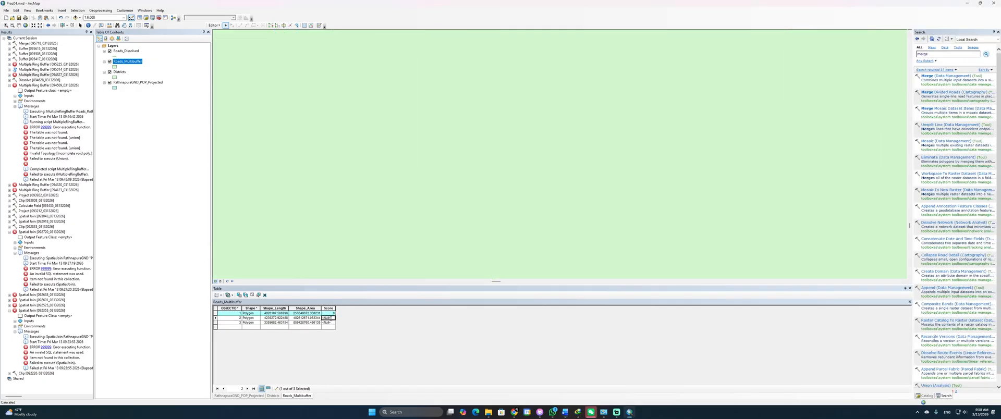
{"action": "left_click", "coordinate": [330, 318]}
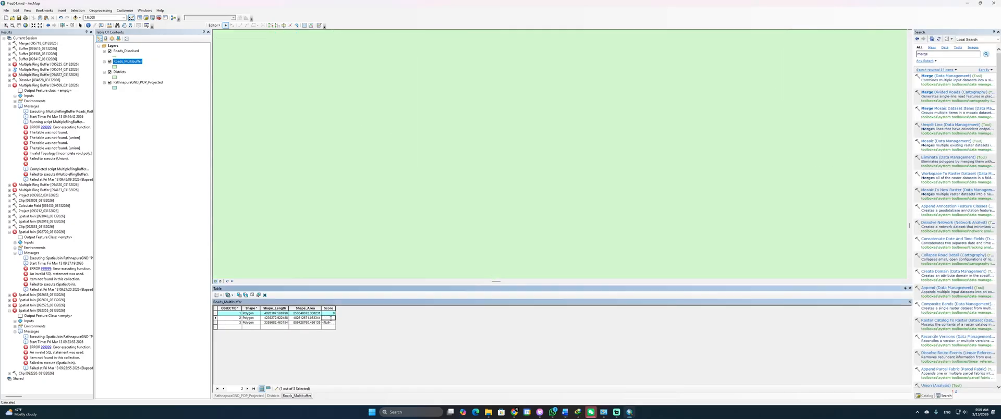
{"action": "left_click", "coordinate": [215, 318]}
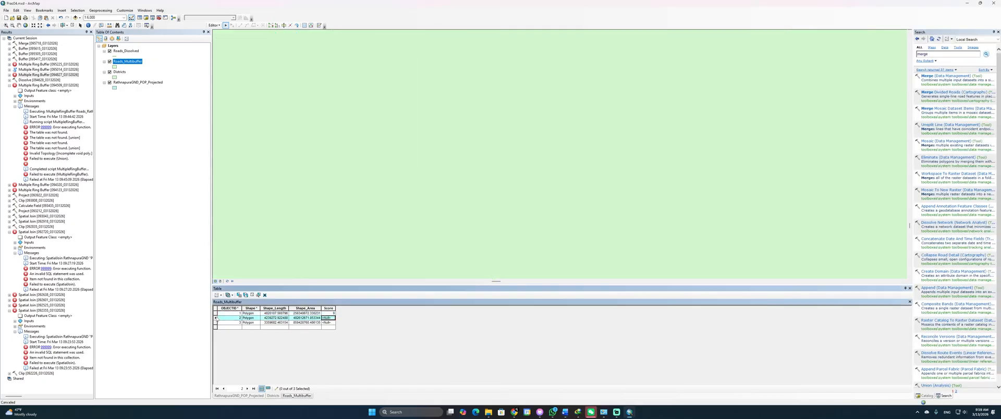
{"action": "left_click", "coordinate": [328, 318]}
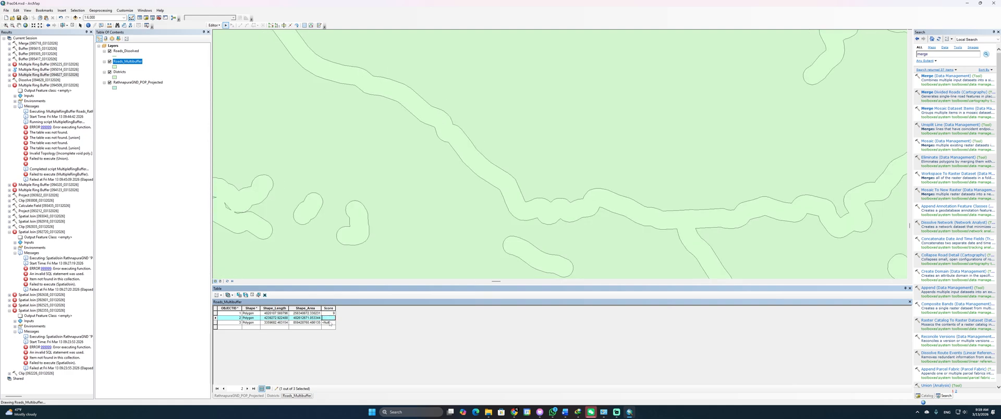
{"action": "type", "text": "7"}
{"action": "left_click", "coordinate": [330, 322]}
{"action": "type", "text": "5"}
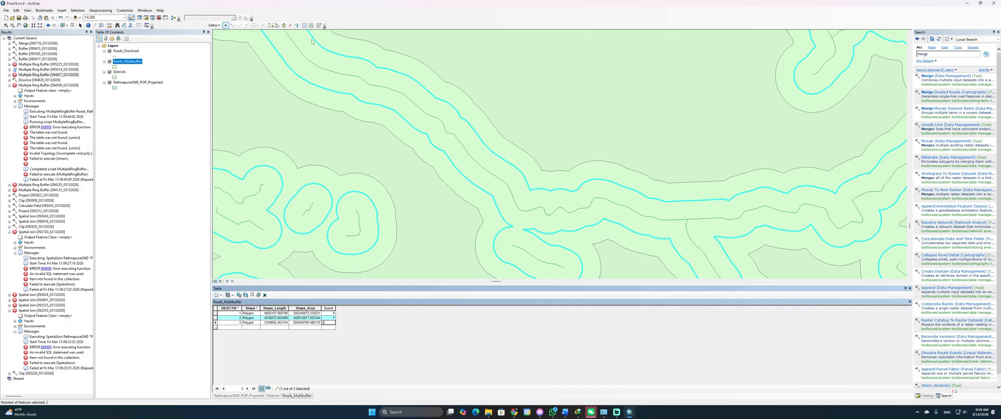
Step: Save the Score edits made to Roads_Multibuffer
{"action": "right_click", "coordinate": [374, 16]}
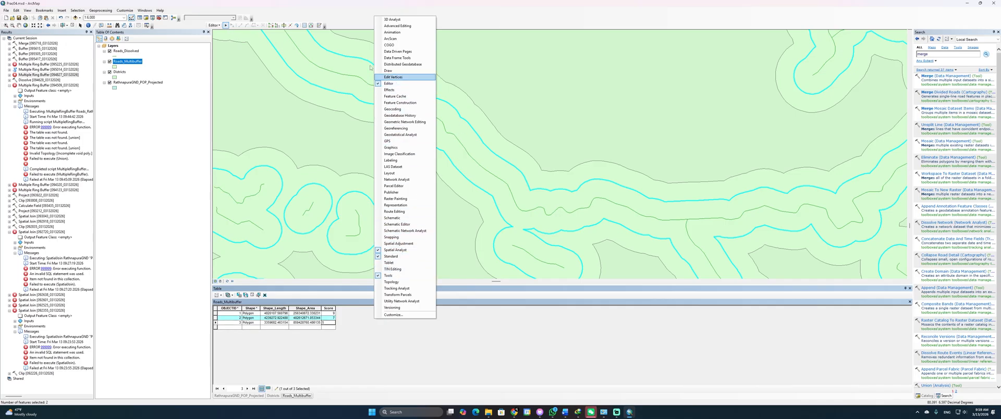
{"action": "left_click", "coordinate": [390, 76]}
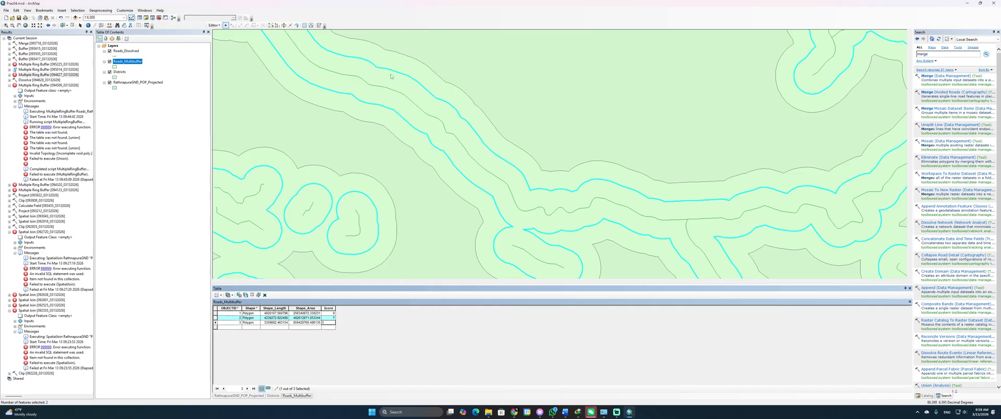
{"action": "right_click", "coordinate": [353, 21]}
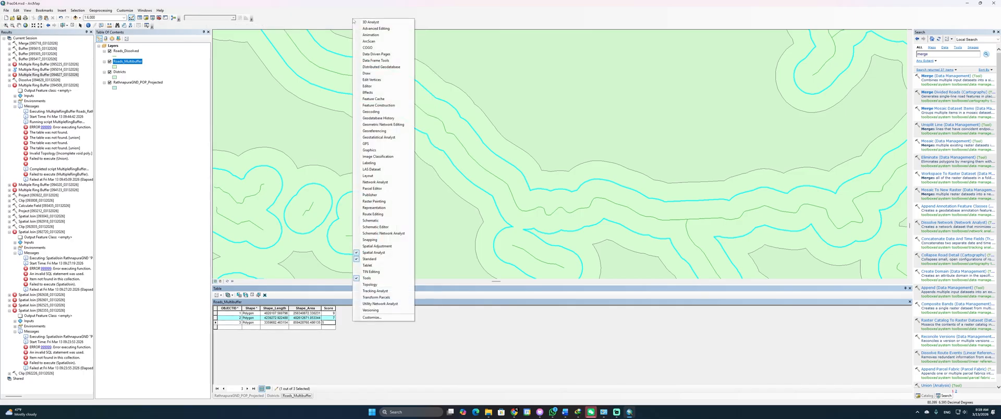
{"action": "left_click", "coordinate": [376, 88]}
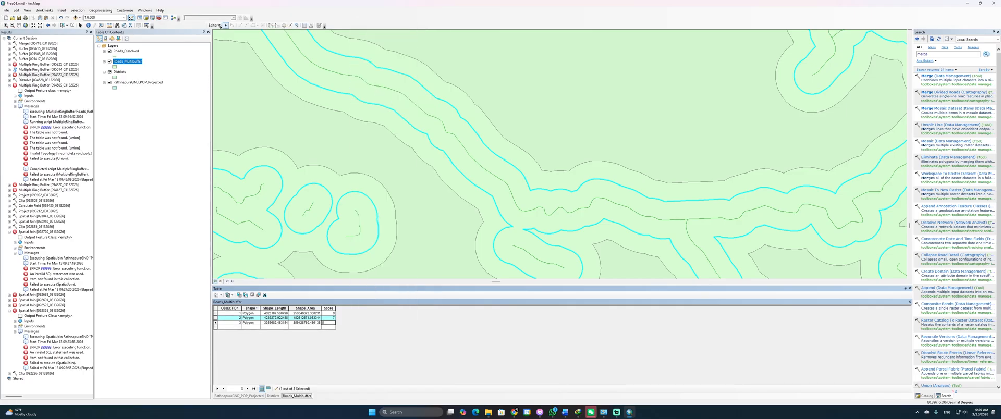
{"action": "left_click", "coordinate": [214, 25]}
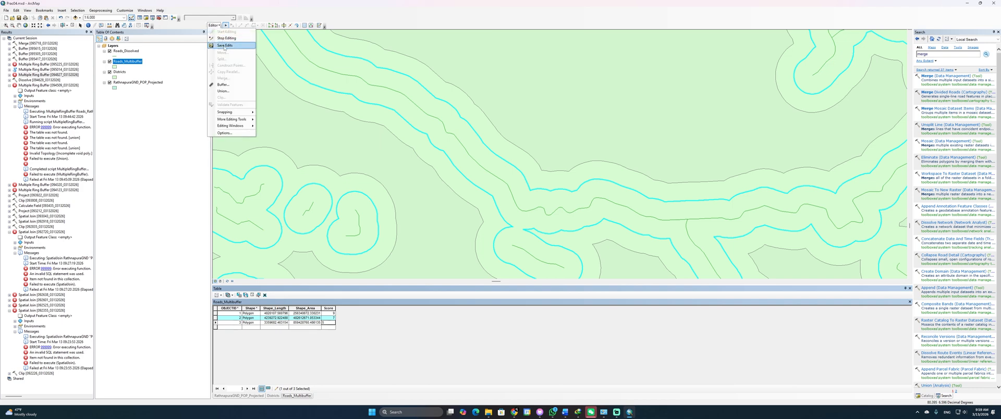
{"action": "left_click", "coordinate": [225, 46]}
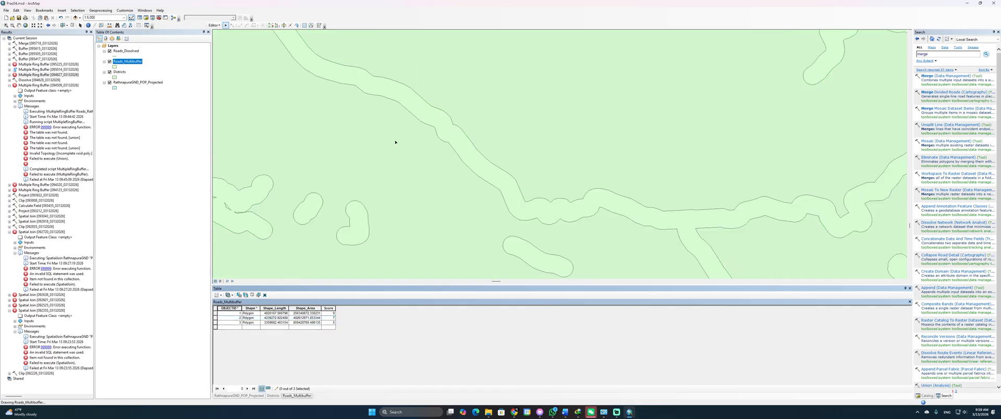
Step: Search for the Feature to Raster conversion tool and open it
{"action": "scroll", "coordinate": [395, 142], "scroll_direction": "down", "scroll_amount": 2}
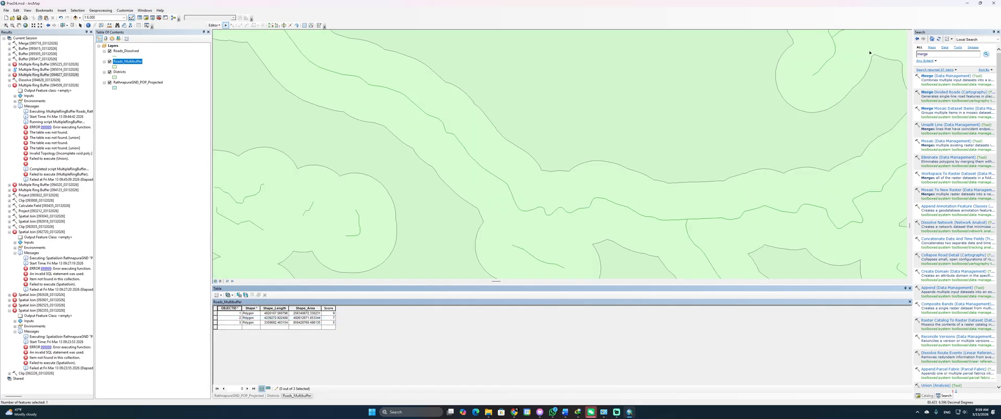
{"action": "left_click_drag", "start_coordinate": [932, 55], "coordinate": [913, 55]}
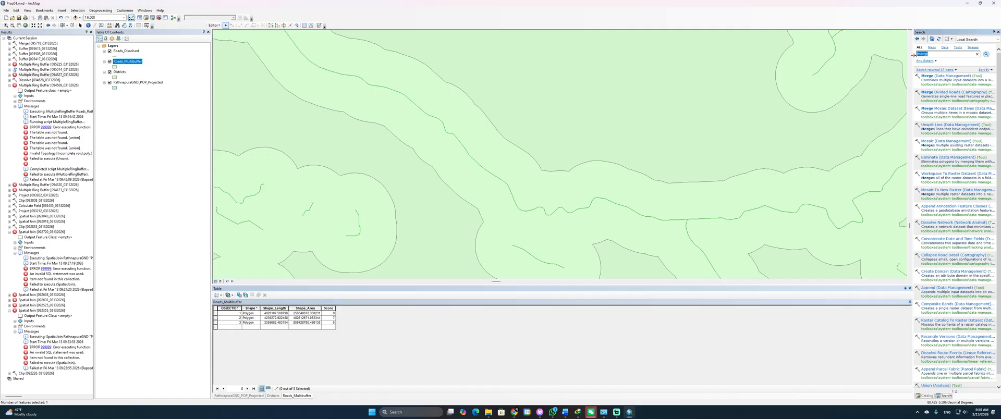
{"action": "type", "text": "Feature to raster"}
{"action": "key", "text": "Return"}
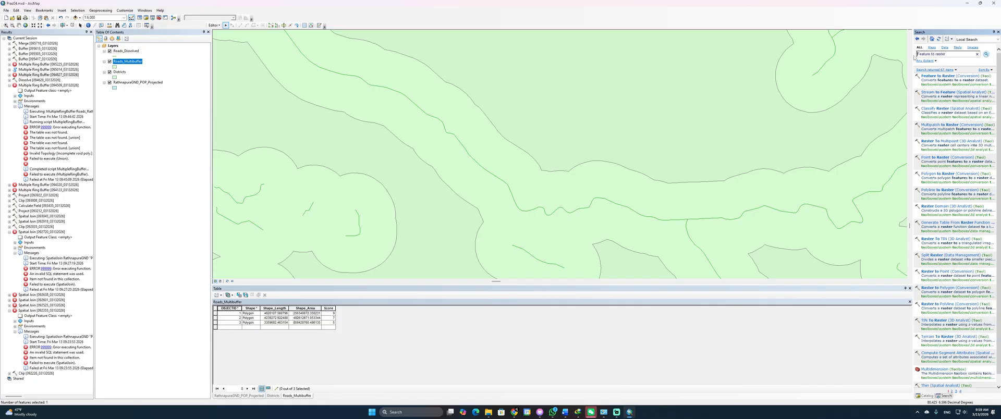
{"action": "left_click", "coordinate": [933, 76]}
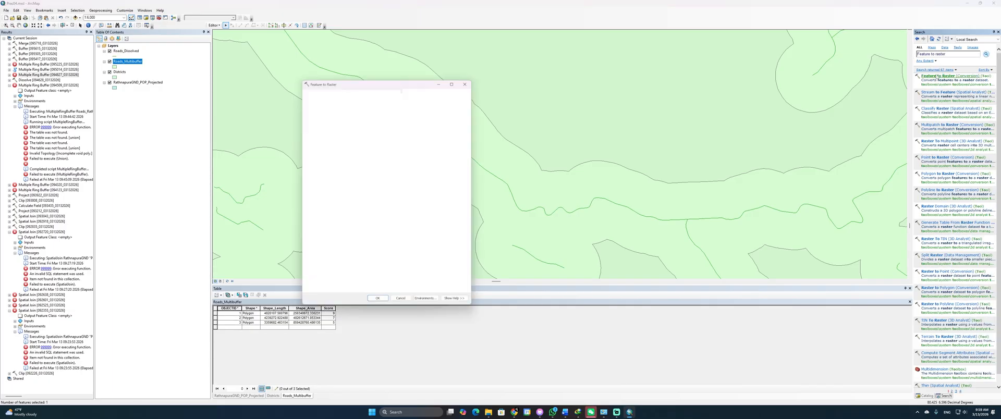
Step: Set Roads_Multibuffer as the input features and Score as the field for the raster conversion
{"action": "left_click", "coordinate": [450, 100]}
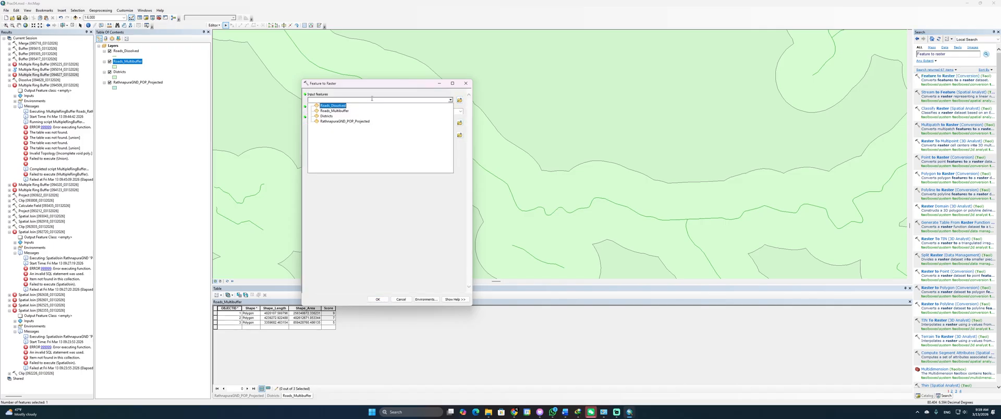
{"action": "left_click", "coordinate": [338, 105]}
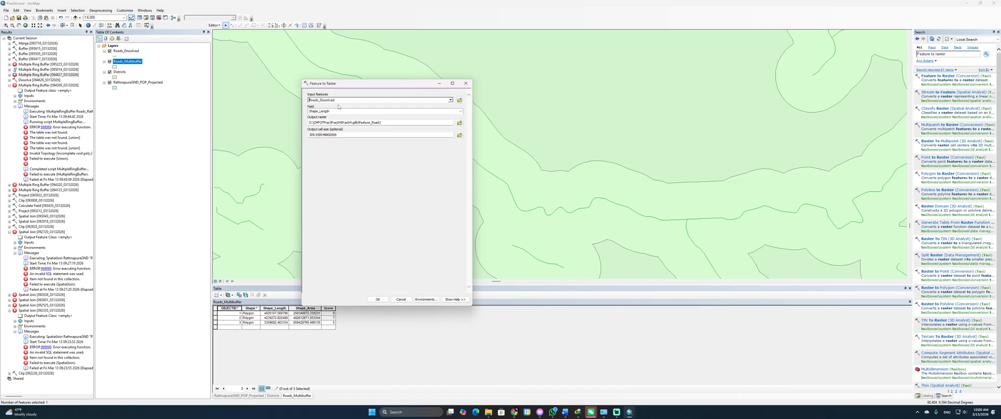
{"action": "left_click", "coordinate": [450, 99]}
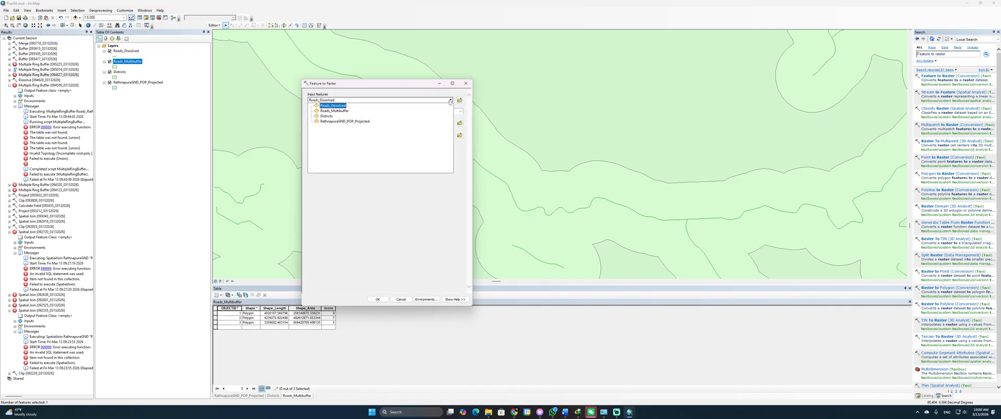
{"action": "left_click", "coordinate": [334, 110]}
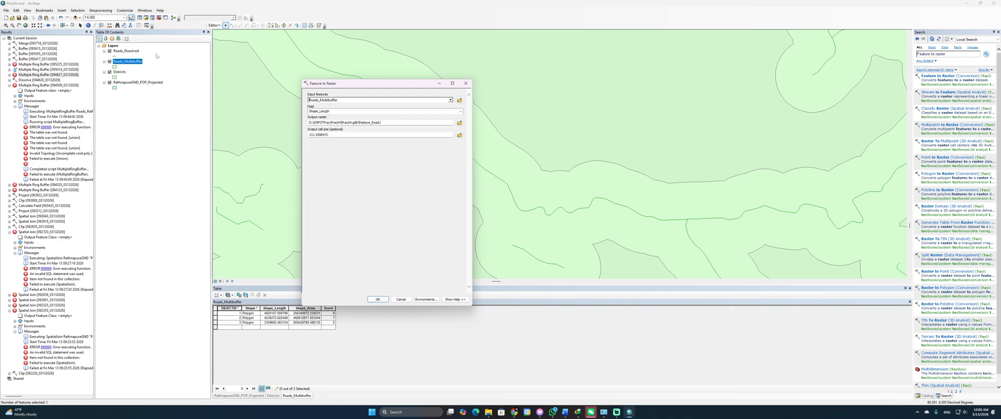
{"action": "left_click", "coordinate": [460, 112]}
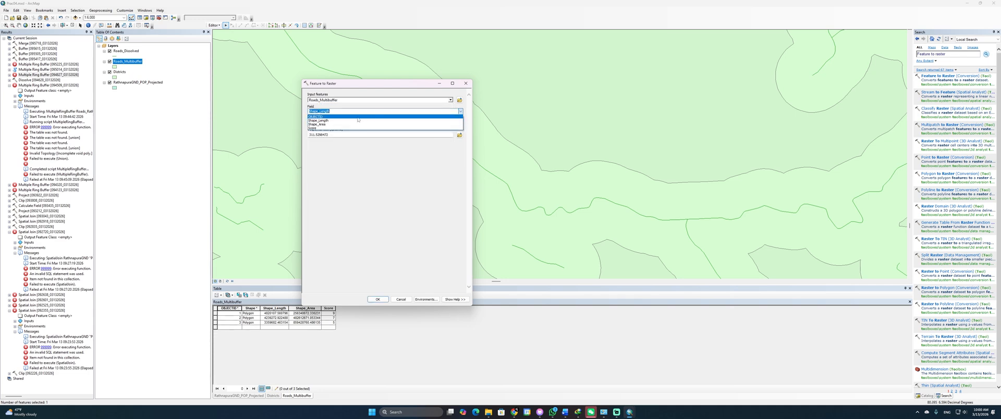
{"action": "left_click", "coordinate": [343, 128]}
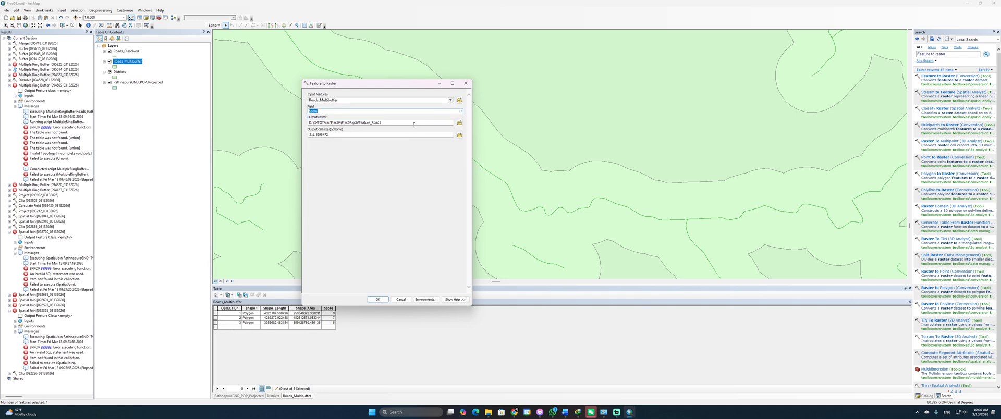
Step: Copy the name Roads_Criterion from the Word instructions and use it as the output raster name in Feature to Raster
{"action": "key", "text": "alt+Tab"}
{"action": "key", "text": "Tab"}
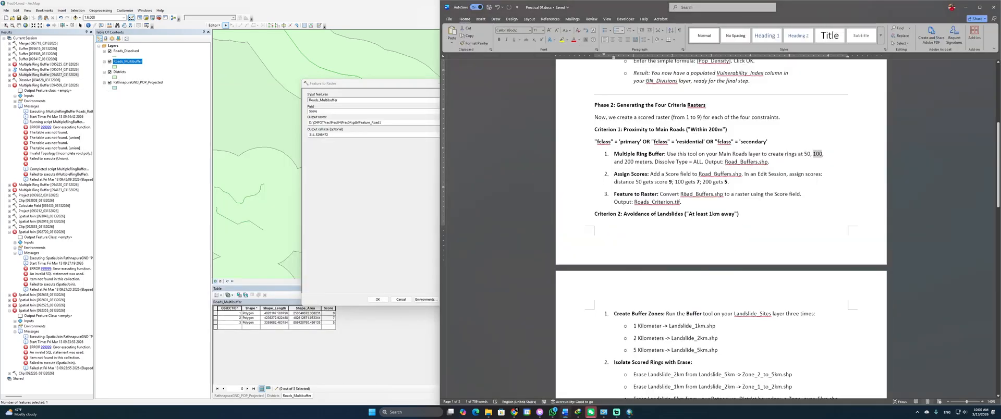
{"action": "left_click_drag", "start_coordinate": [634, 200], "coordinate": [668, 202]}
{"action": "key", "text": "ctrl+c"}
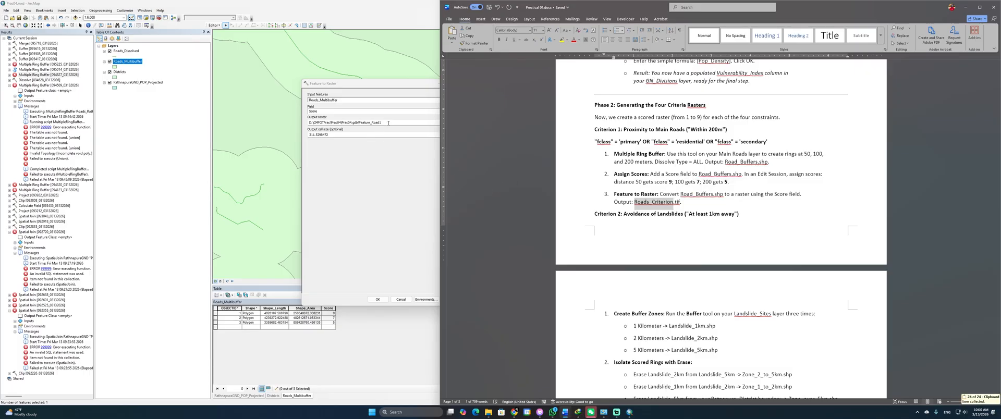
{"action": "left_click_drag", "start_coordinate": [381, 122], "coordinate": [363, 123]}
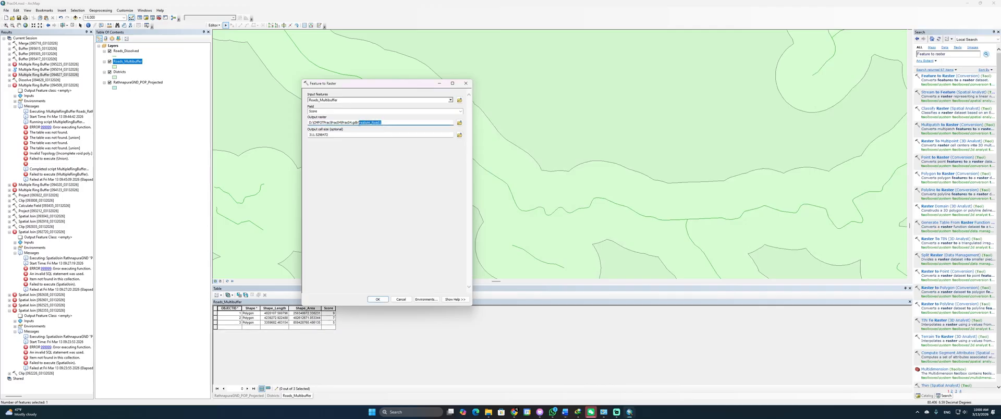
{"action": "key", "text": "ctrl+v"}
Step: Set the output cell size to 10 and try to run the Feature to Raster conversion
{"action": "left_click", "coordinate": [336, 135]}
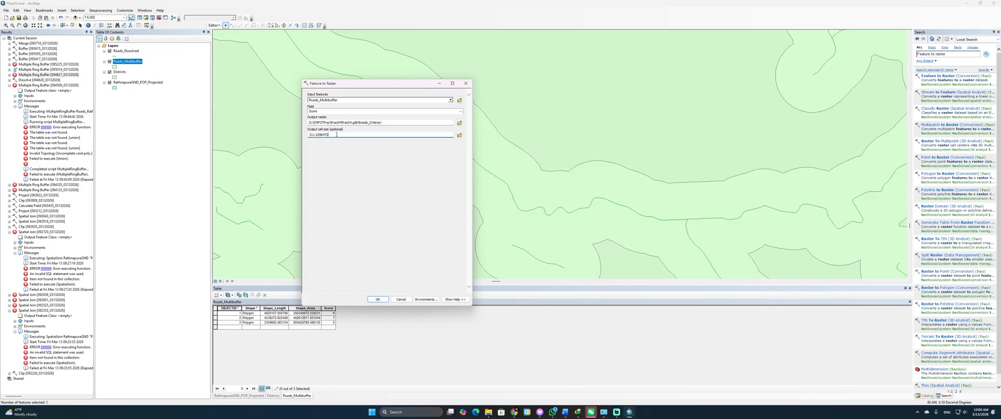
{"action": "double_click", "coordinate": [336, 134]}
{"action": "type", "text": "5"}
{"action": "left_click_drag", "start_coordinate": [314, 134], "coordinate": [308, 137]}
{"action": "left_click", "coordinate": [377, 299]}
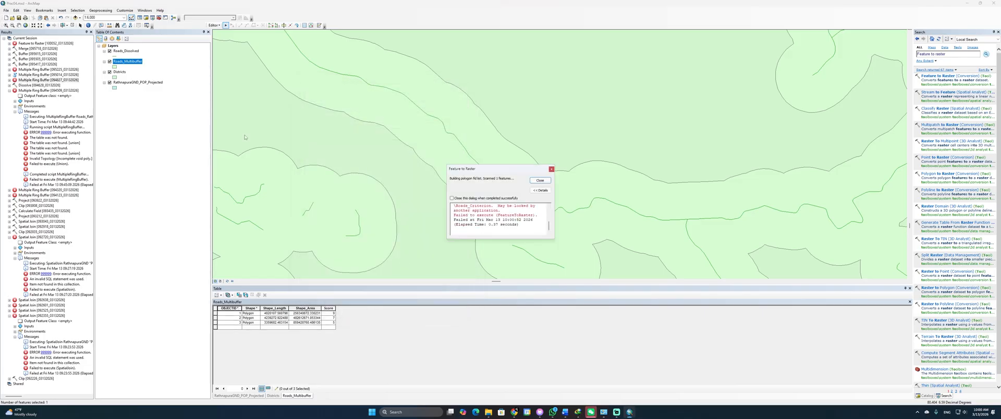
{"action": "left_click", "coordinate": [588, 195]}
{"action": "left_click", "coordinate": [539, 181]}
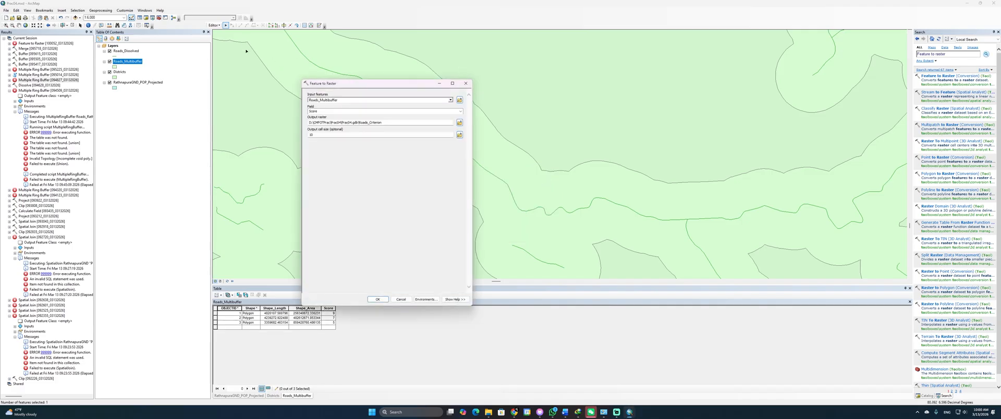
Step: Stop the edit session on Roads_Multibuffer and try running Feature to Raster again with the same settings
{"action": "left_click", "coordinate": [214, 25]}
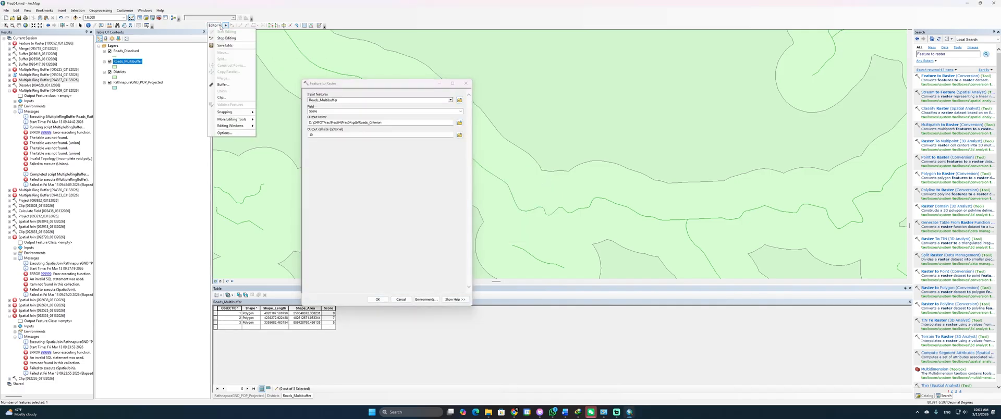
{"action": "left_click", "coordinate": [218, 38]}
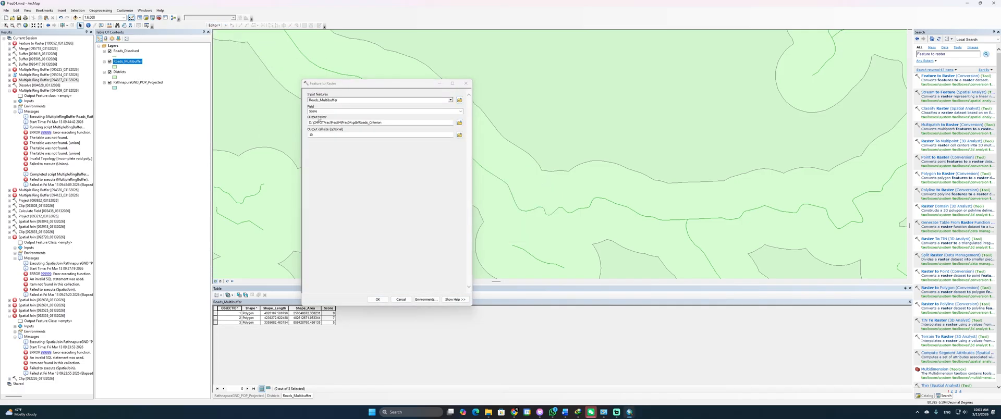
{"action": "left_click", "coordinate": [377, 299]}
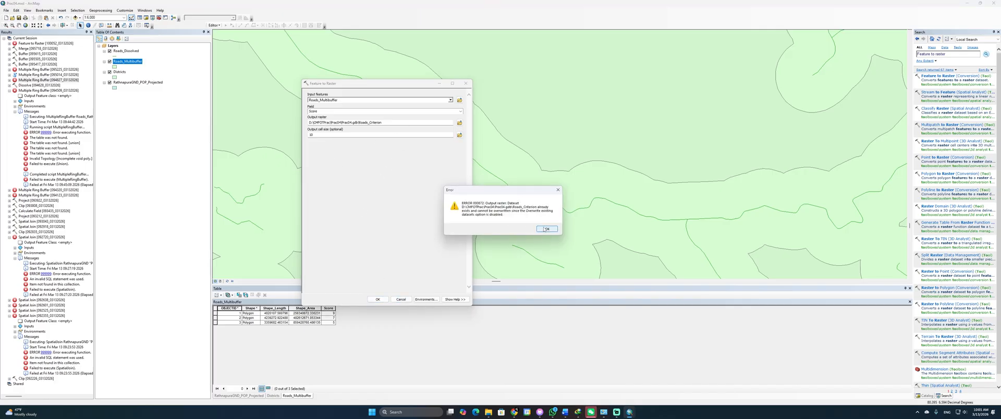
{"action": "left_click", "coordinate": [546, 229]}
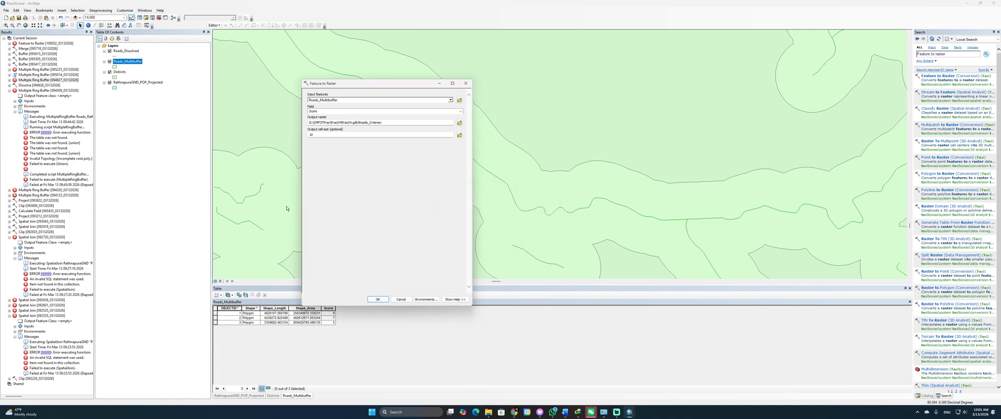
{"action": "left_click", "coordinate": [378, 300]}
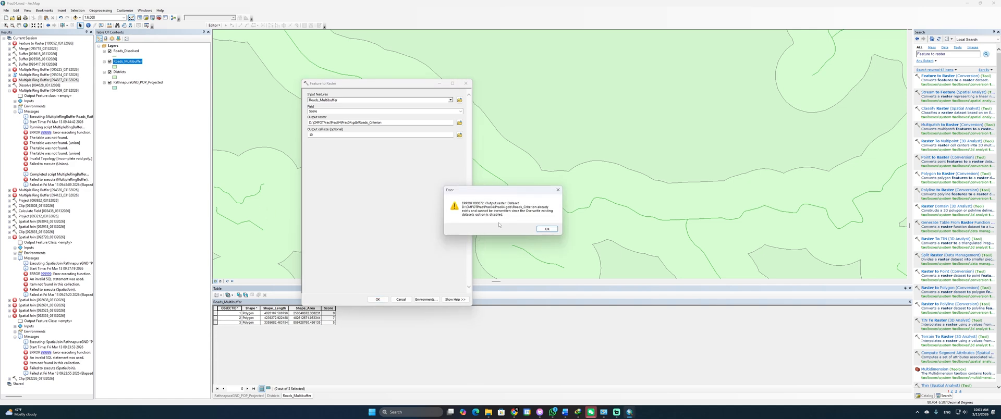
{"action": "left_click", "coordinate": [546, 229]}
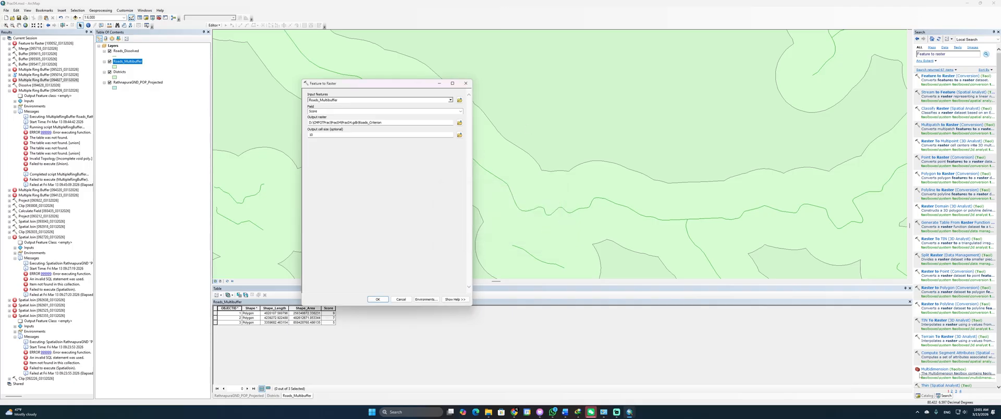
Step: Delete the existing Roads_Criterion raster from the project geodatabase and run Feature to Raster again with the same settings
{"action": "left_click", "coordinate": [925, 396]}
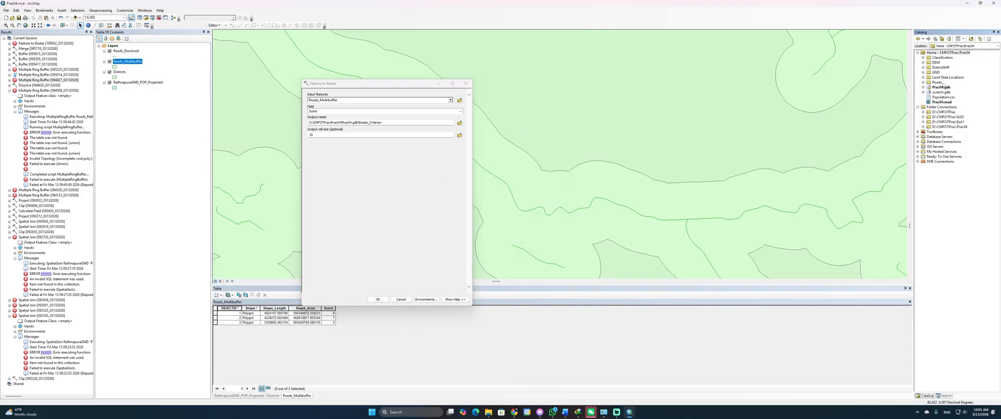
{"action": "left_click", "coordinate": [923, 87]}
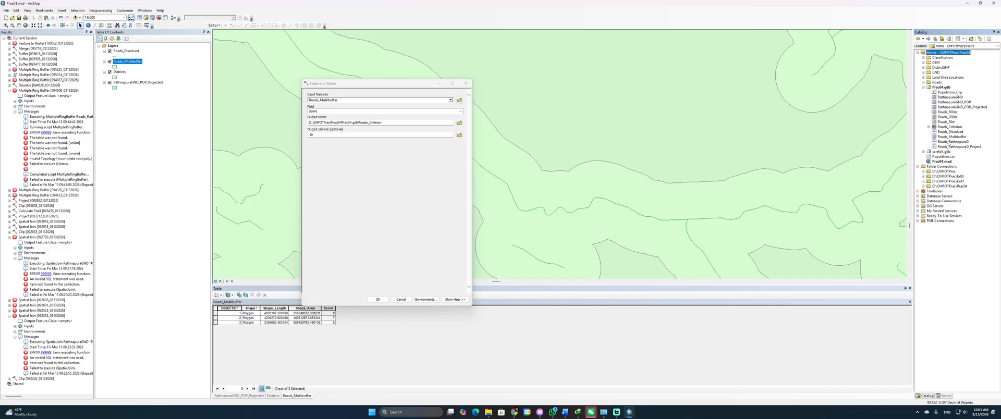
{"action": "left_click", "coordinate": [949, 127]}
{"action": "right_click", "coordinate": [945, 127]}
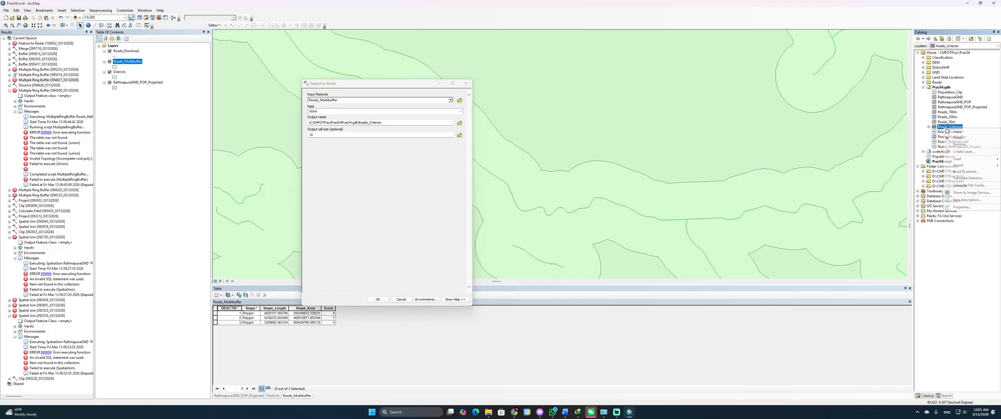
{"action": "left_click", "coordinate": [957, 138]}
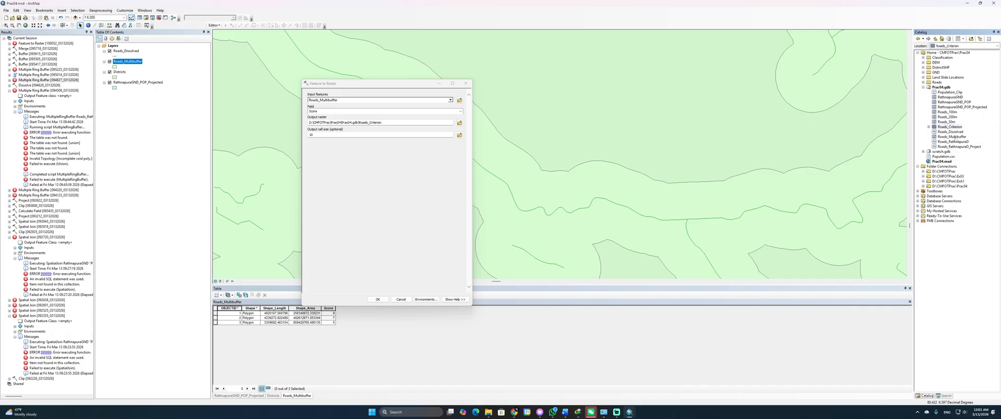
{"action": "left_click", "coordinate": [520, 219]}
{"action": "left_click", "coordinate": [377, 299]}
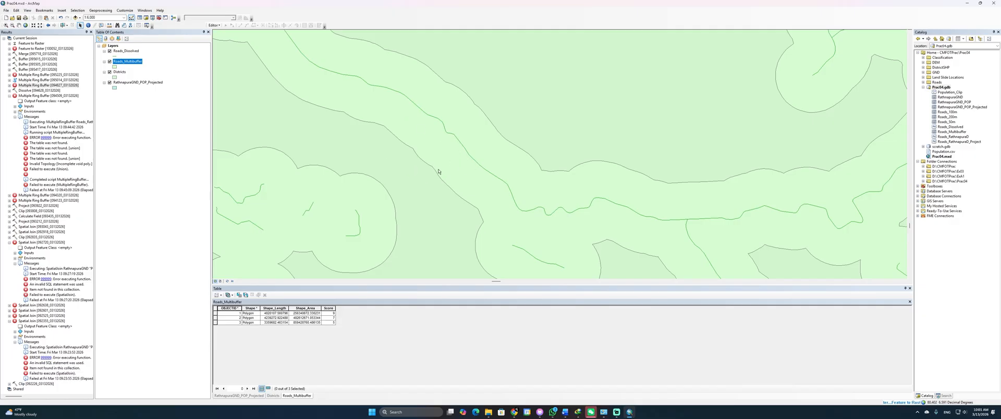
Step: Remove the Roads_Multibuffer and Roads_Dissolved layers from the map
{"action": "scroll", "coordinate": [439, 172], "scroll_direction": "up", "scroll_amount": 2}
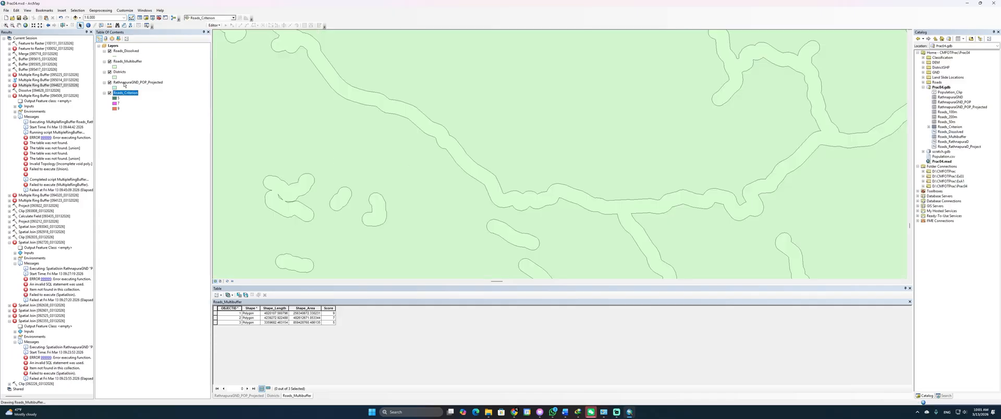
{"action": "left_click", "coordinate": [127, 62], "text": "ctrl"}
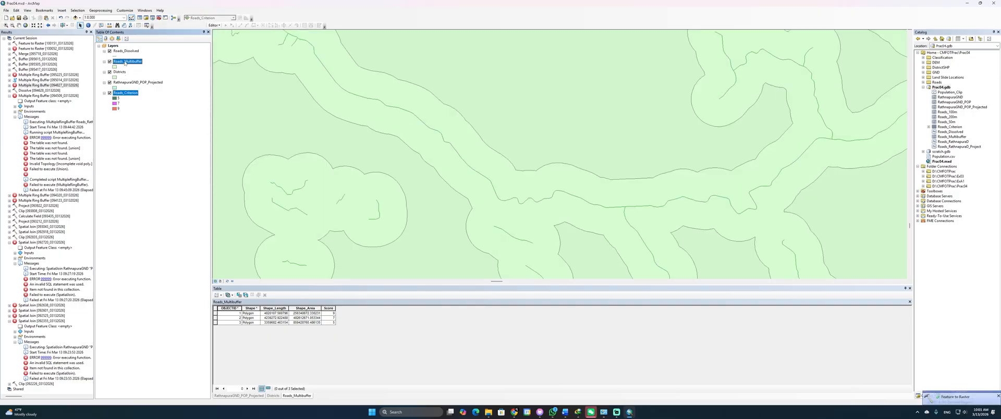
{"action": "right_click", "coordinate": [125, 63]}
{"action": "left_click", "coordinate": [134, 72]}
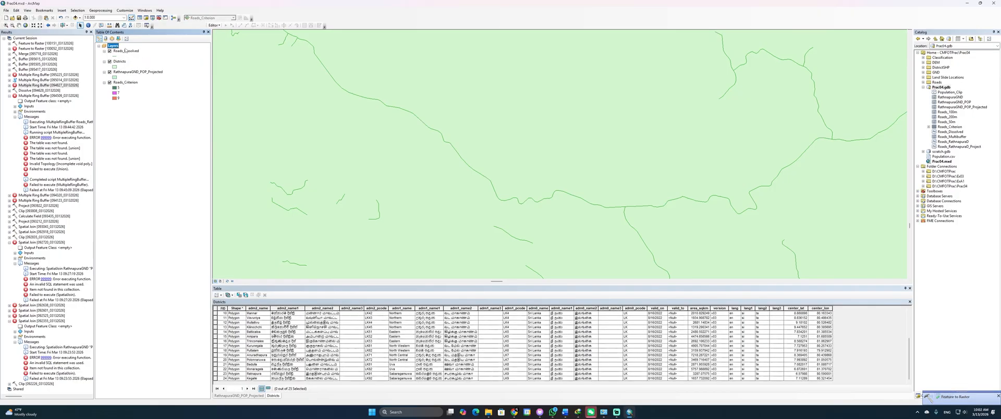
{"action": "right_click", "coordinate": [125, 50]}
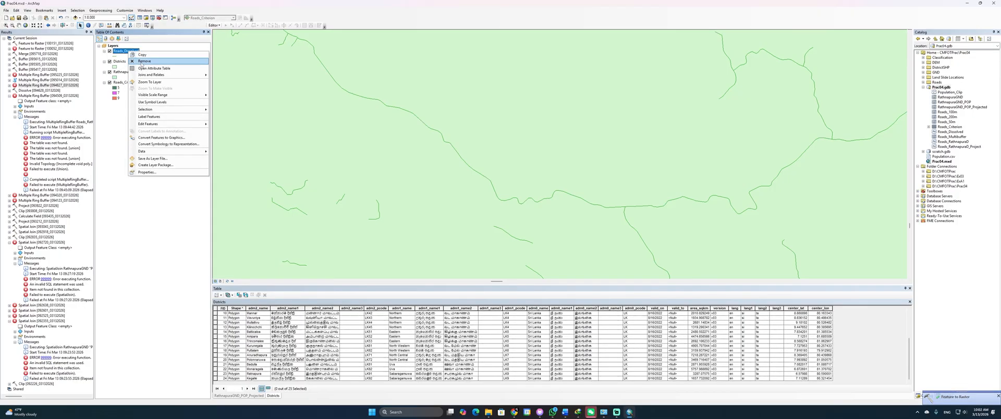
{"action": "left_click", "coordinate": [142, 62]}
Step: Move the Roads_Criterion raster above all other layers and inspect its score bands around the roads
{"action": "left_click_drag", "start_coordinate": [130, 72], "coordinate": [140, 51]}
{"action": "scroll", "coordinate": [436, 171], "scroll_direction": "down", "scroll_amount": 5}
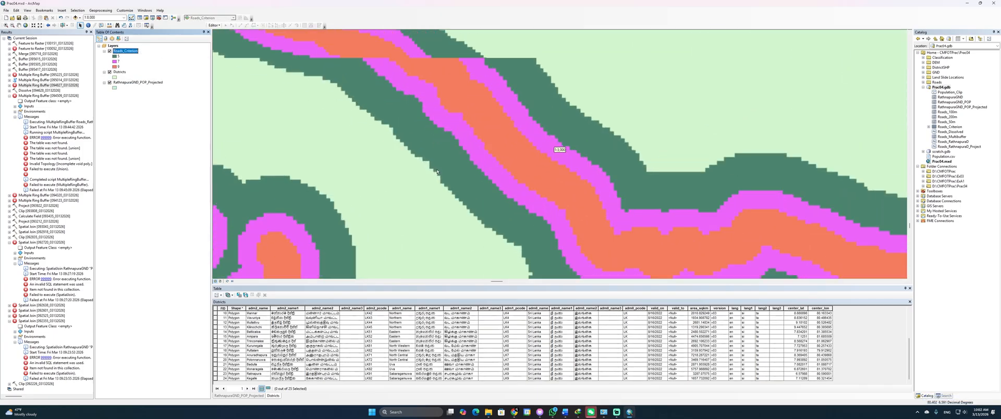
{"action": "scroll", "coordinate": [436, 171], "scroll_direction": "down", "scroll_amount": 3}
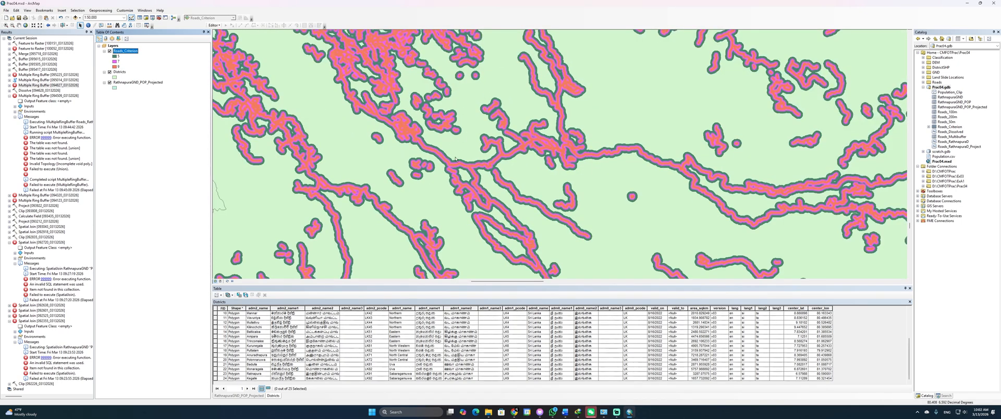
Step: Switch to the Word instructions and read the Criterion 2 steps on avoidance of landslides
{"action": "key", "text": "alt+Tab"}
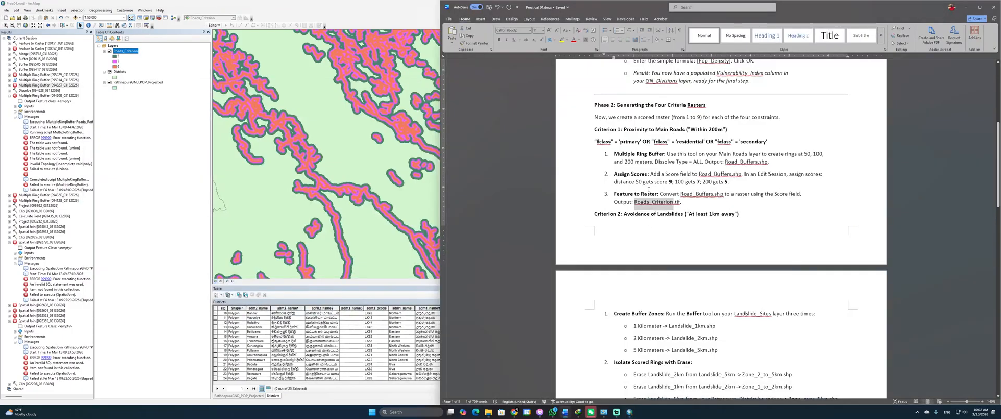
{"action": "scroll", "coordinate": [648, 190], "scroll_direction": "down", "scroll_amount": 1}
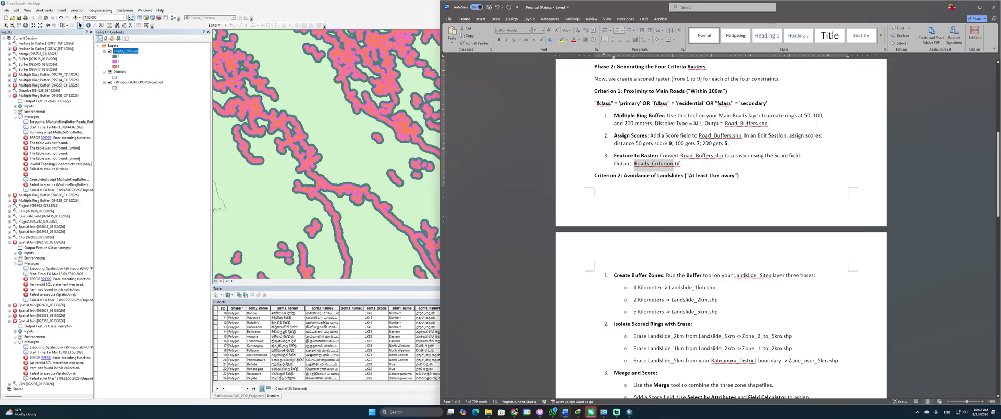
{"action": "left_click_drag", "start_coordinate": [689, 177], "coordinate": [734, 176]}
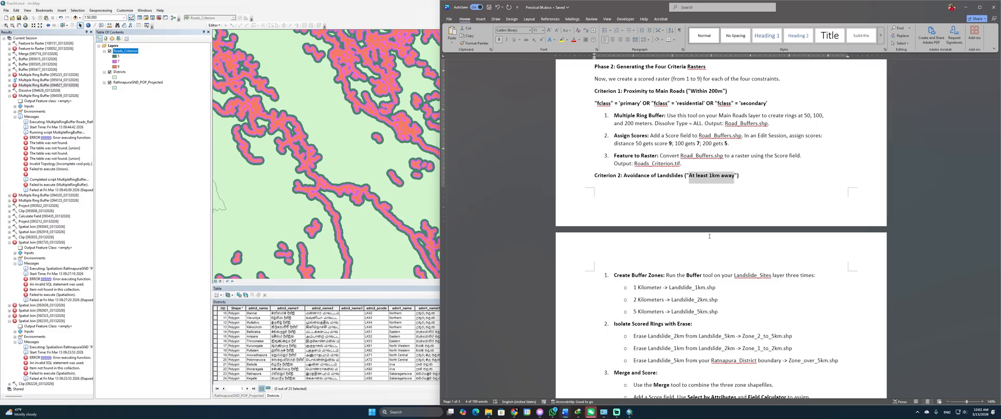
Step: Switch back to ArcMap and add PreviousLandSlides.shp from the Land Slide Locations folder to the map
{"action": "left_click", "coordinate": [629, 412]}
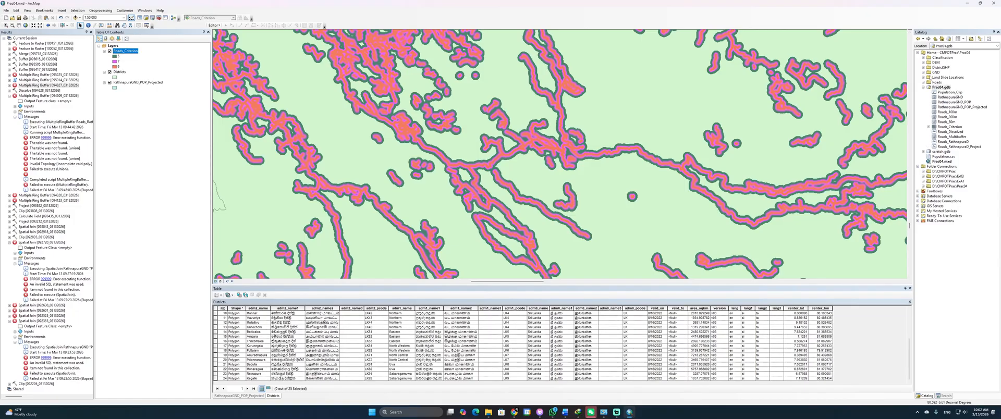
{"action": "double_click", "coordinate": [928, 77]}
{"action": "left_click", "coordinate": [950, 83]}
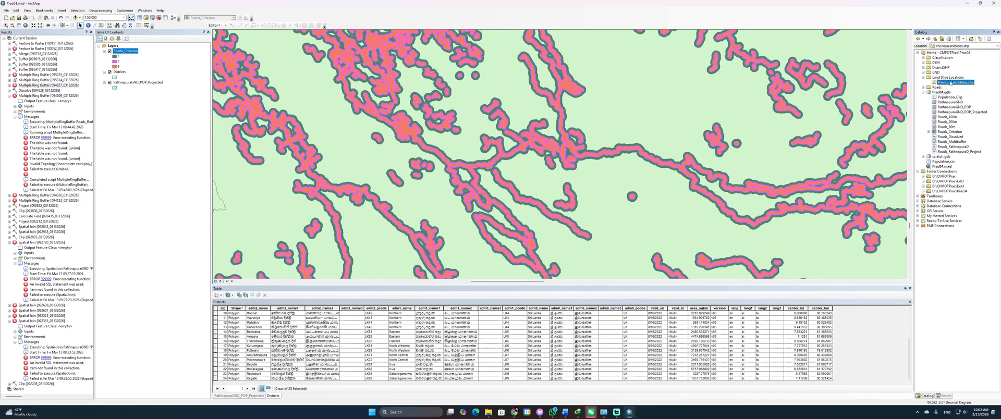
{"action": "left_click_drag", "start_coordinate": [950, 82], "coordinate": [572, 146]}
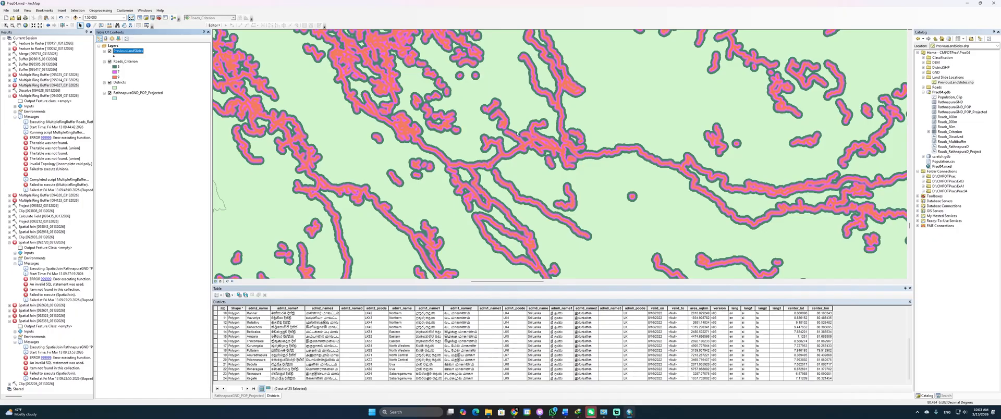
{"action": "scroll", "coordinate": [430, 144], "scroll_direction": "up", "scroll_amount": 1}
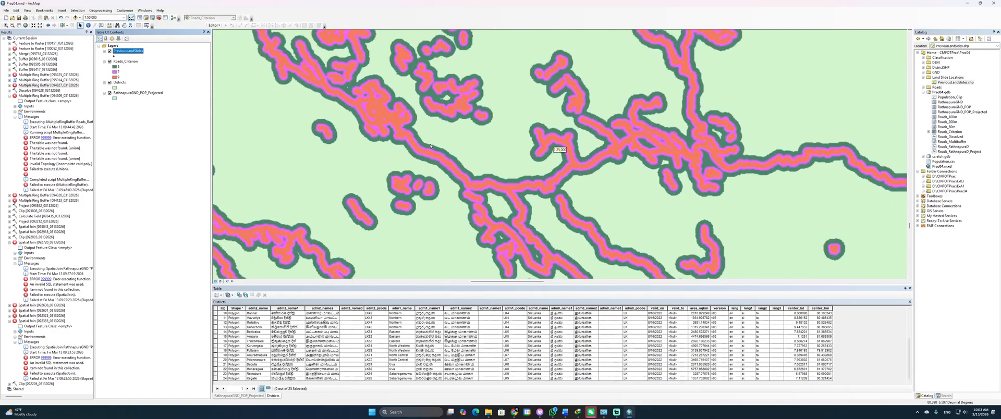
{"action": "scroll", "coordinate": [430, 146], "scroll_direction": "down", "scroll_amount": 3}
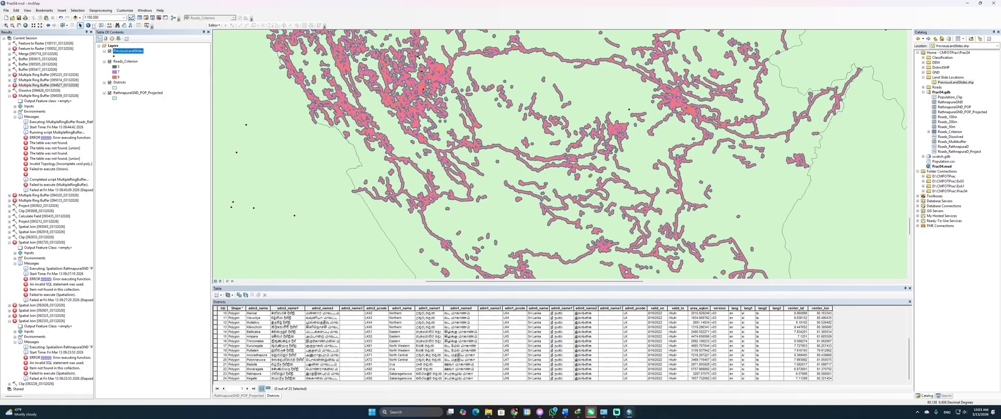
Step: Identify the map feature at an isolated landslide point west of the road buffers
{"action": "left_click", "coordinate": [88, 25]}
{"action": "left_click", "coordinate": [246, 123]}
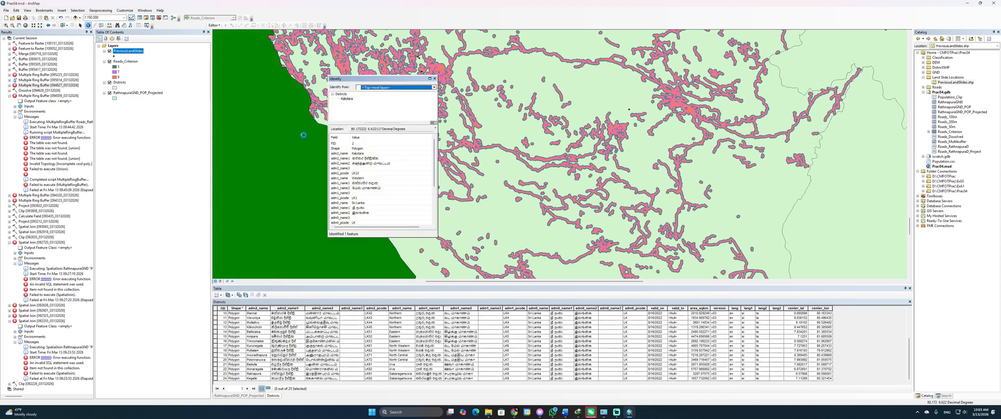
{"action": "left_click", "coordinate": [434, 79]}
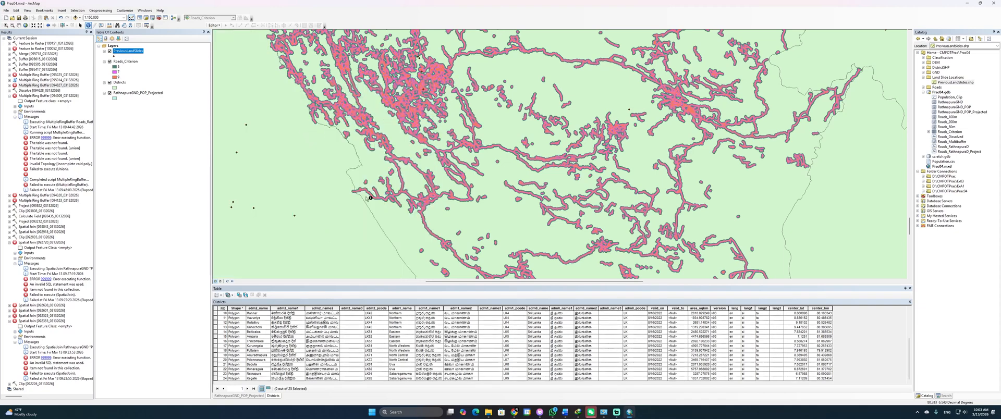
Step: Select the Ratnapura record in the attribute table of the Districts layer
{"action": "right_click", "coordinate": [120, 83]}
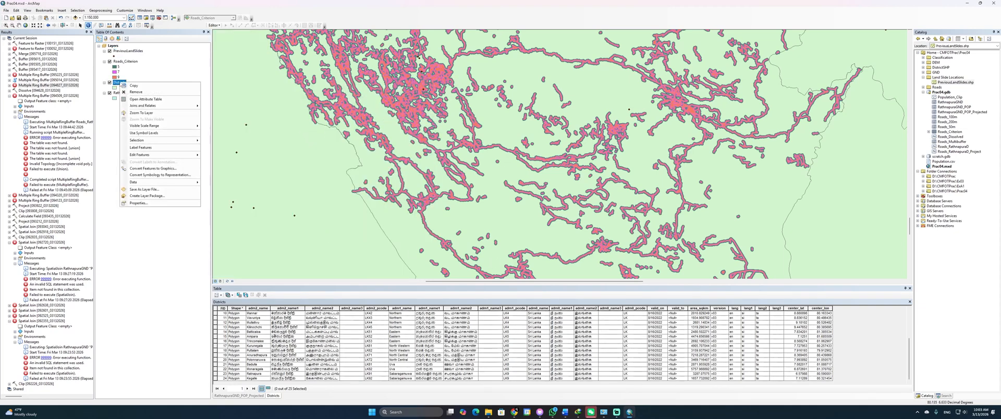
{"action": "left_click", "coordinate": [140, 99]}
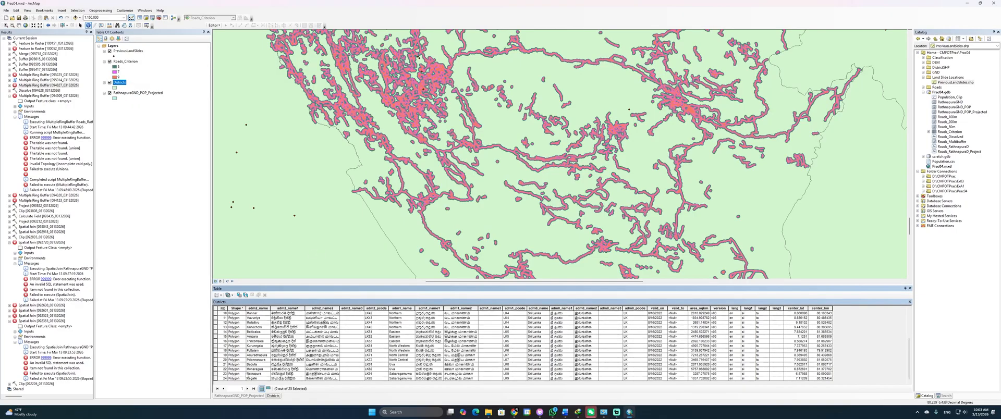
{"action": "left_click", "coordinate": [215, 374]}
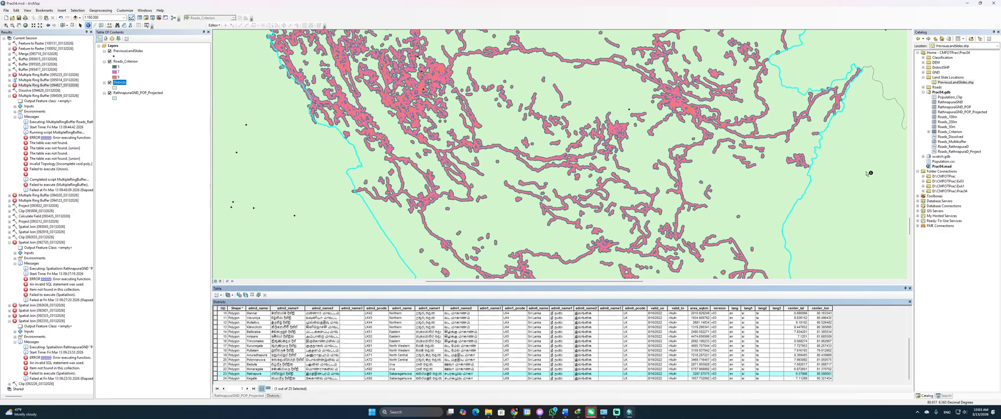
Step: Search the tools for clip and open the Clip (Analysis) tool
{"action": "left_click", "coordinate": [942, 395]}
{"action": "triple_click", "coordinate": [947, 54]}
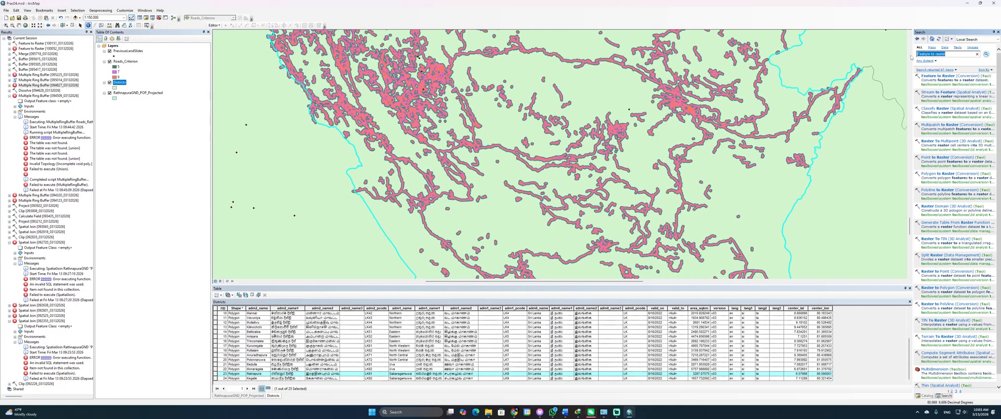
{"action": "type", "text": "clip"}
{"action": "key", "text": "Return"}
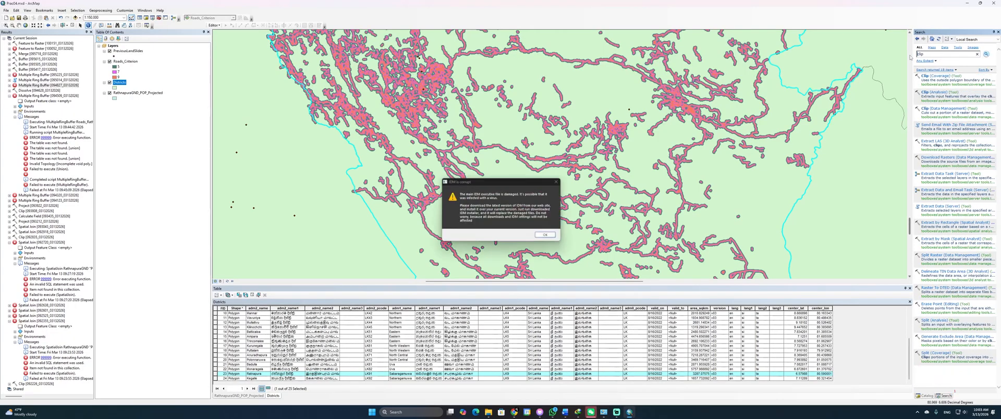
{"action": "left_click", "coordinate": [556, 182]}
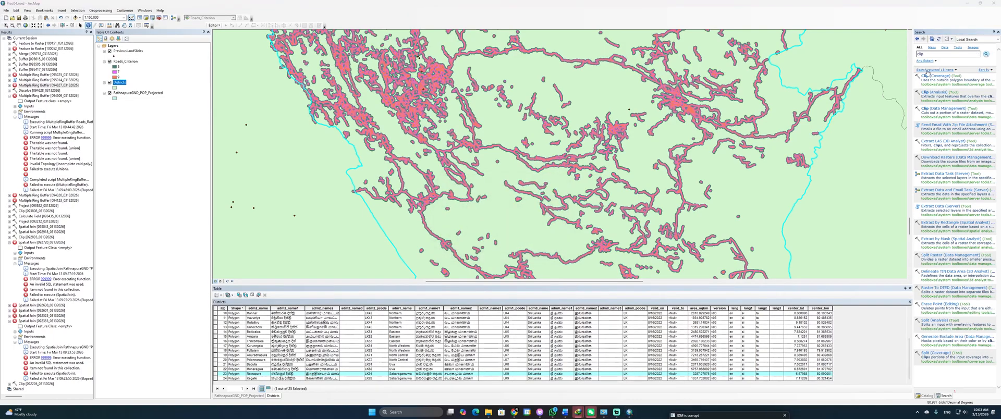
{"action": "left_click", "coordinate": [933, 92]}
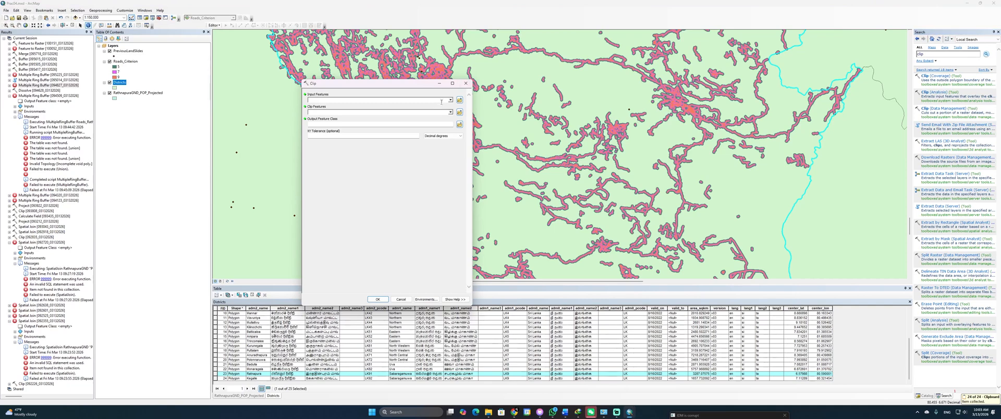
Step: Set PreviousLandSlides as the input features and Districts as the clip features for the Clip
{"action": "left_click", "coordinate": [449, 100]}
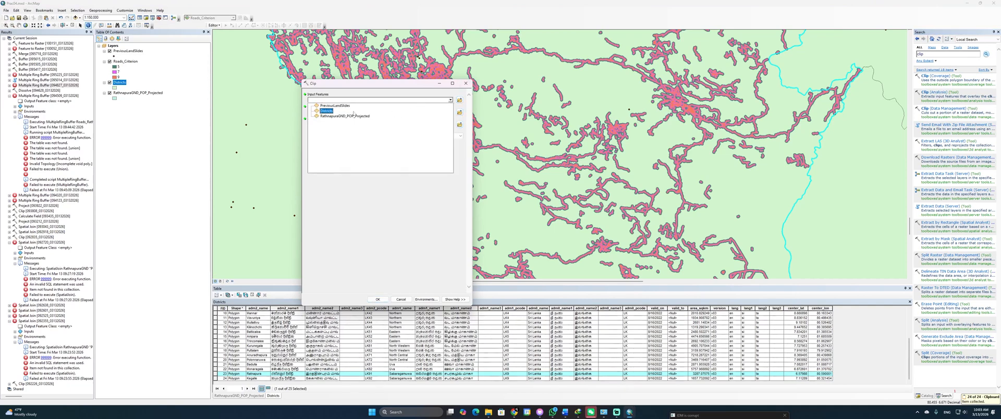
{"action": "left_click", "coordinate": [337, 105]}
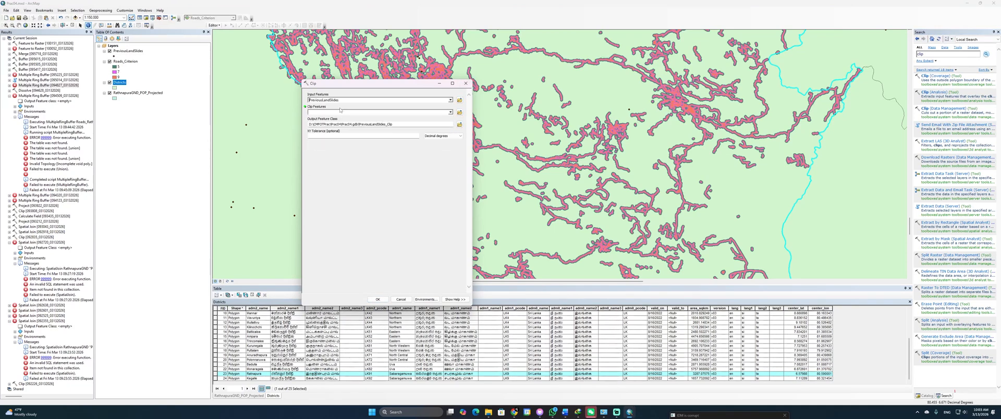
{"action": "left_click", "coordinate": [449, 112]}
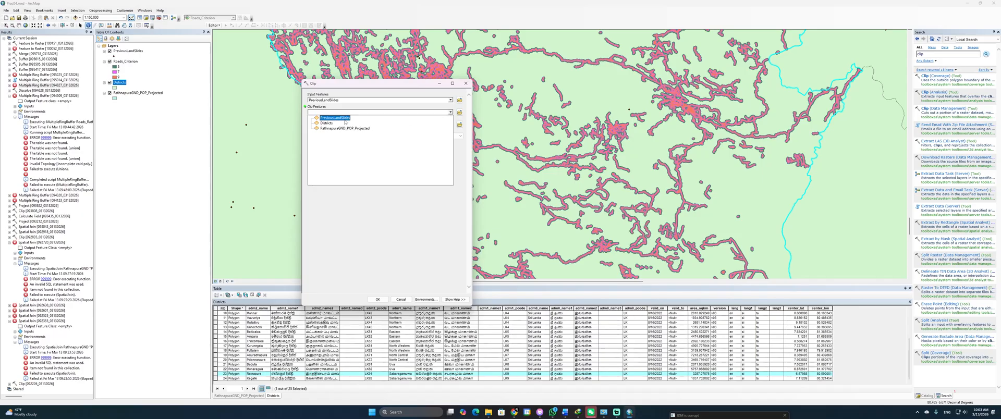
{"action": "left_click", "coordinate": [330, 123]}
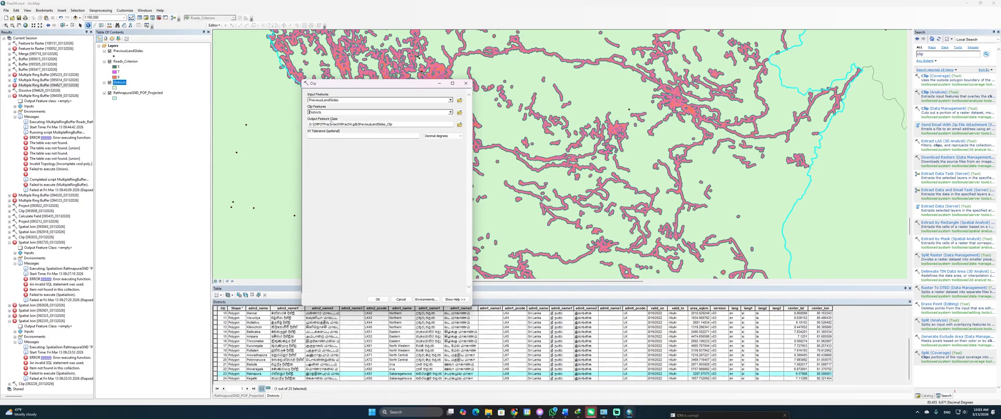
Step: Name the output feature class LLocationCliped and run the Clip
{"action": "double_click", "coordinate": [360, 125]}
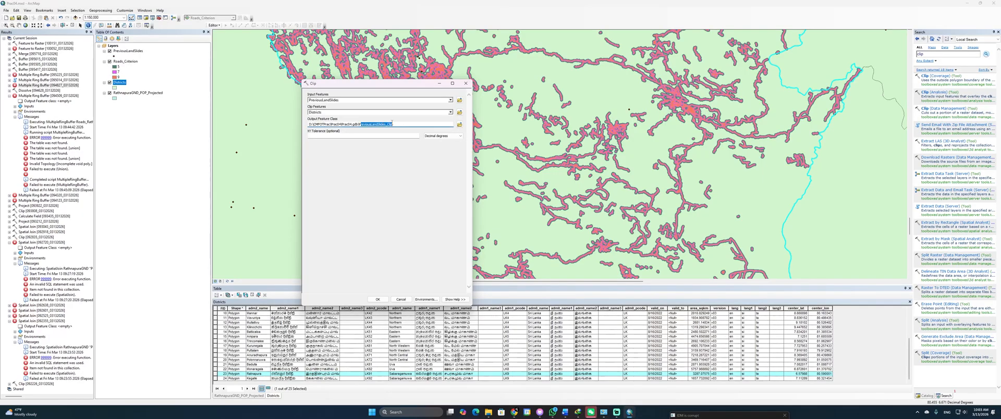
{"action": "left_click_drag", "start_coordinate": [395, 125], "coordinate": [360, 126]}
{"action": "type", "text": "LocatinCliped"}
{"action": "left_click", "coordinate": [377, 299]}
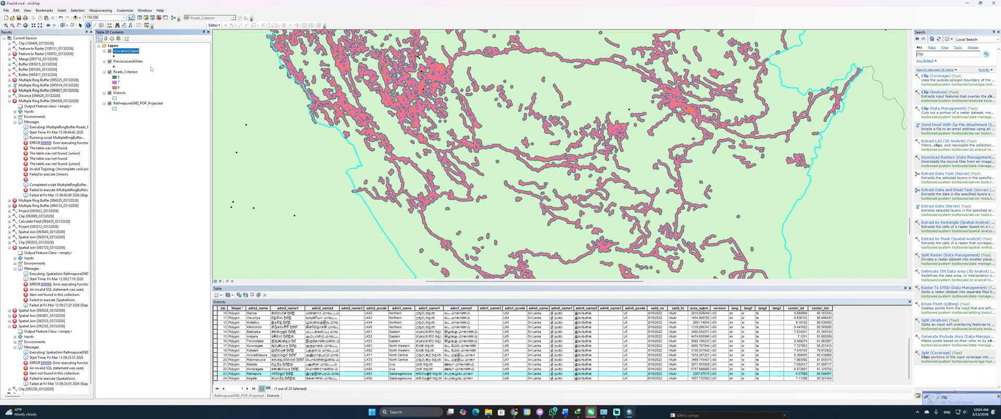
Step: Remove the PreviousLandSlides layer from the map and open the attribute table of LLocationCliped
{"action": "right_click", "coordinate": [138, 62]}
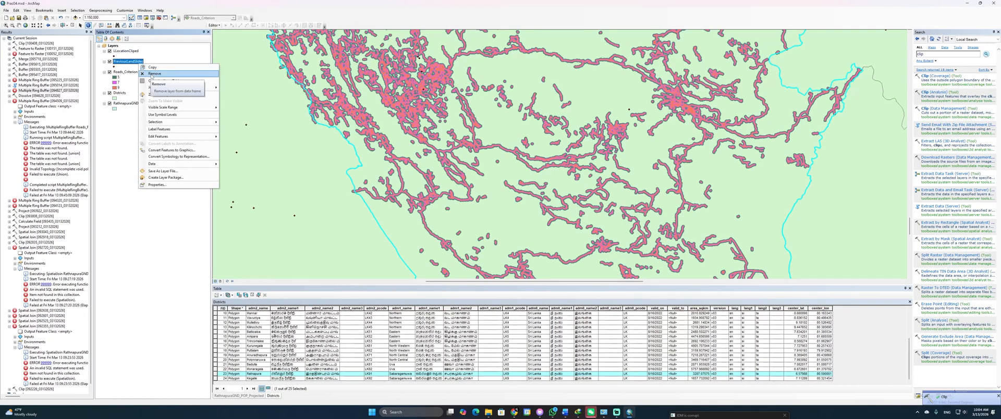
{"action": "left_click", "coordinate": [151, 73]}
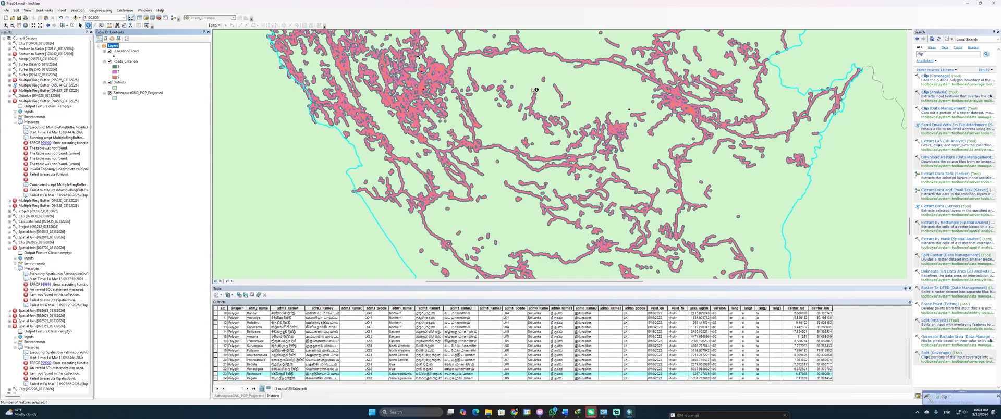
{"action": "right_click", "coordinate": [120, 51]}
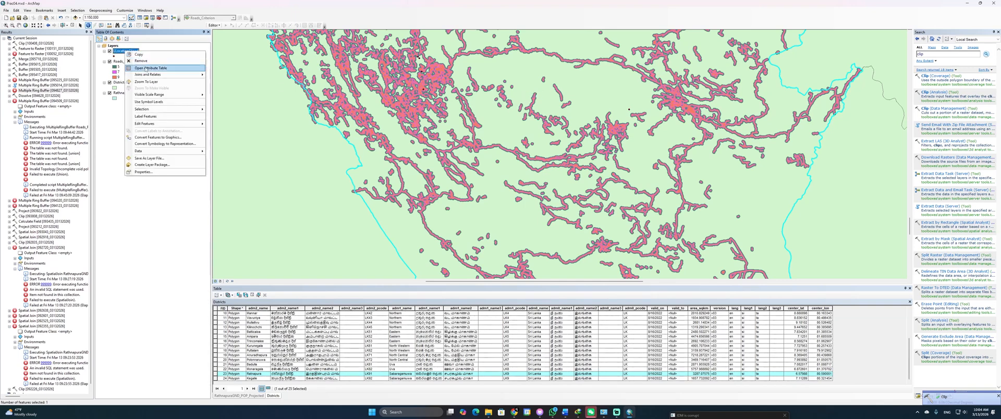
{"action": "left_click", "coordinate": [138, 69]}
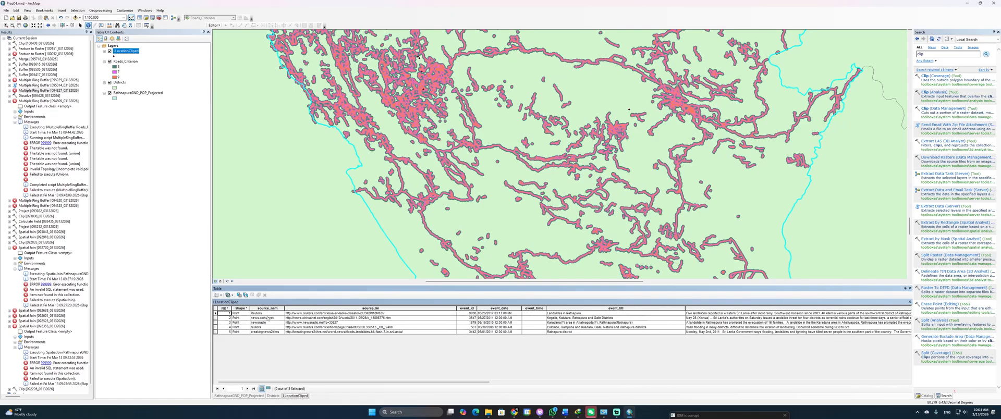
Step: Check the coordinate system of the LLocationCliped layer in its source properties
{"action": "right_click", "coordinate": [129, 52]}
{"action": "left_click", "coordinate": [149, 172]}
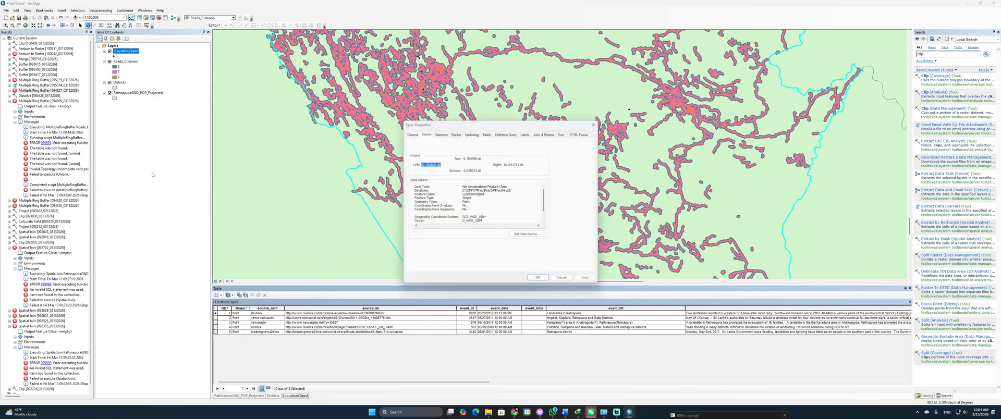
{"action": "scroll", "coordinate": [512, 219], "scroll_direction": "down", "scroll_amount": 1}
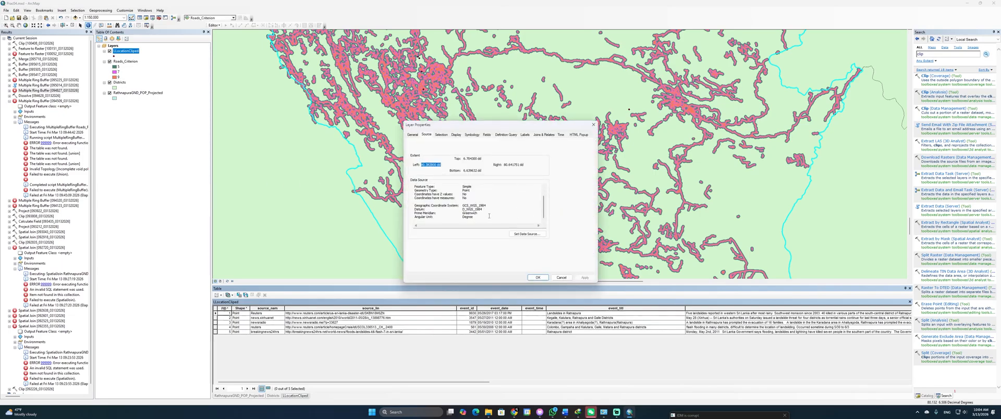
{"action": "left_click", "coordinate": [593, 125]}
Step: Search the tools for projection and open the Project (Data Management) tool
{"action": "left_click_drag", "start_coordinate": [948, 55], "coordinate": [876, 72]}
{"action": "type", "text": "projection"}
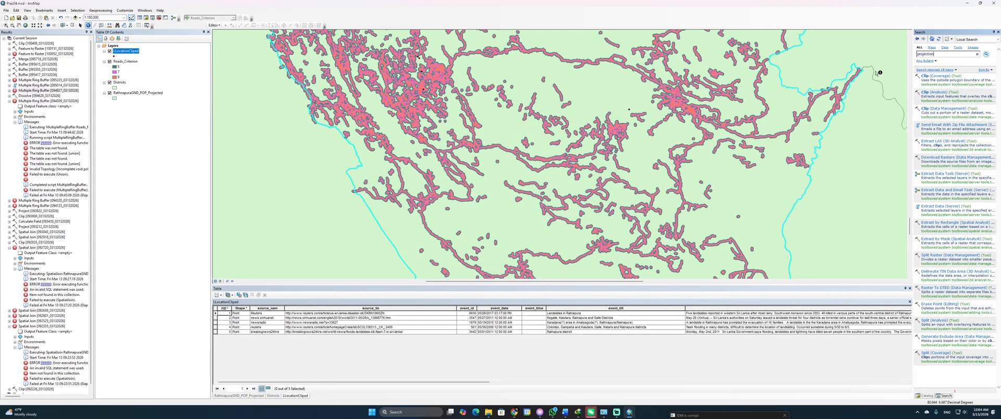
{"action": "key", "text": "Return"}
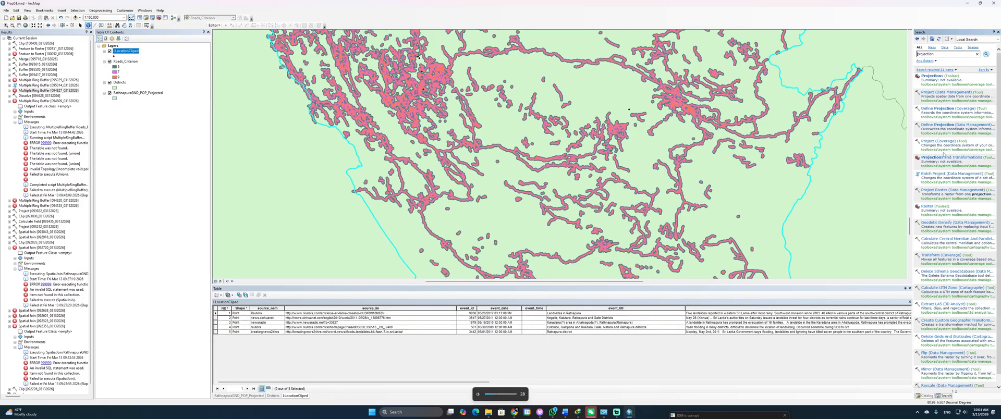
{"action": "left_click", "coordinate": [932, 92]}
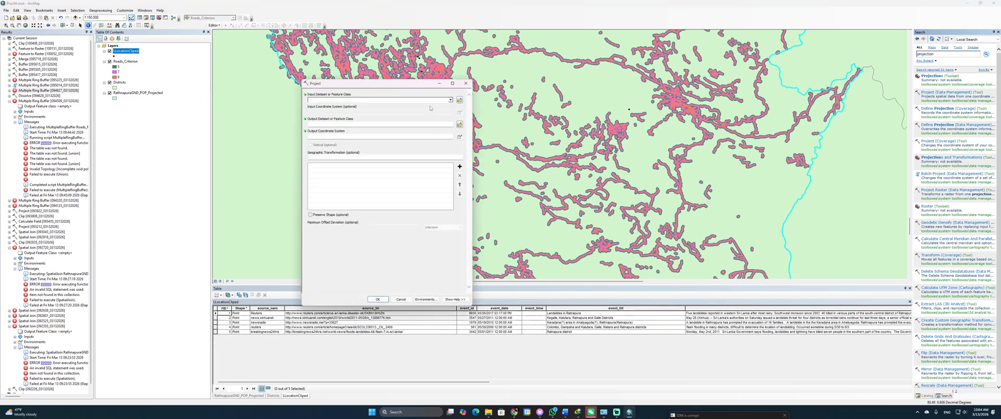
Step: Project LLocationCliped to the Kandawala_Sri_Lanka_Grid coordinate system used by the map layers, keeping the default output LLocationCliped_Project
{"action": "left_click", "coordinate": [449, 100]}
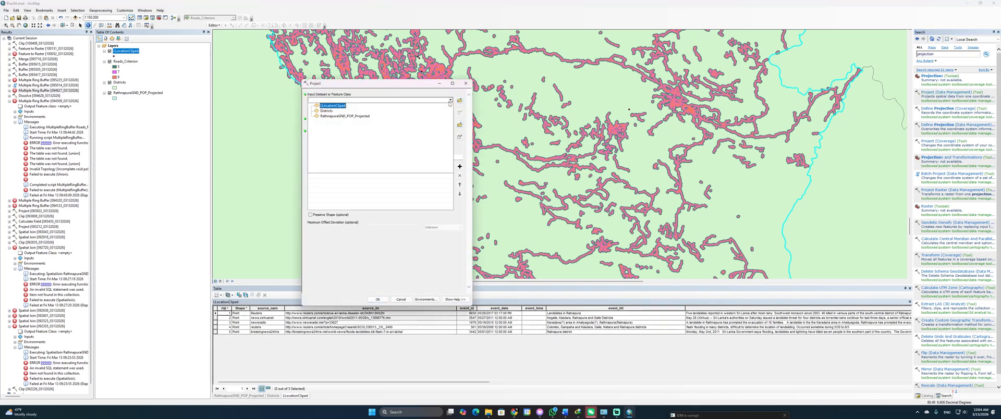
{"action": "left_click", "coordinate": [339, 106]}
{"action": "left_click", "coordinate": [459, 137]}
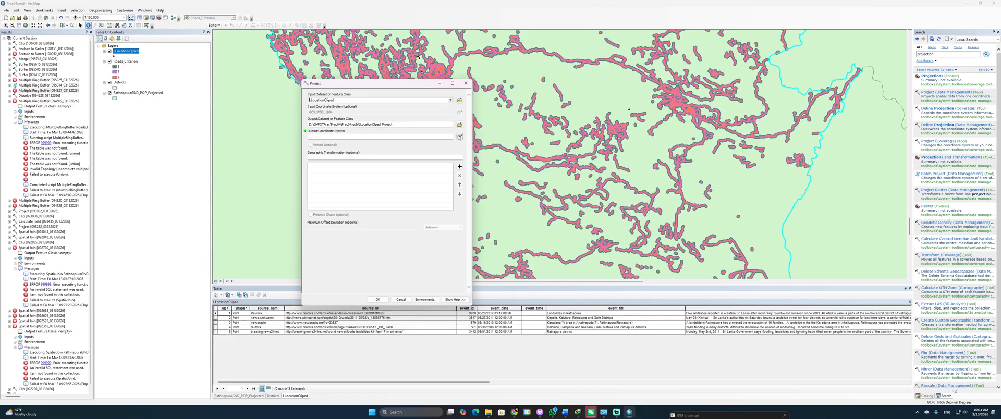
{"action": "left_click", "coordinate": [331, 161]}
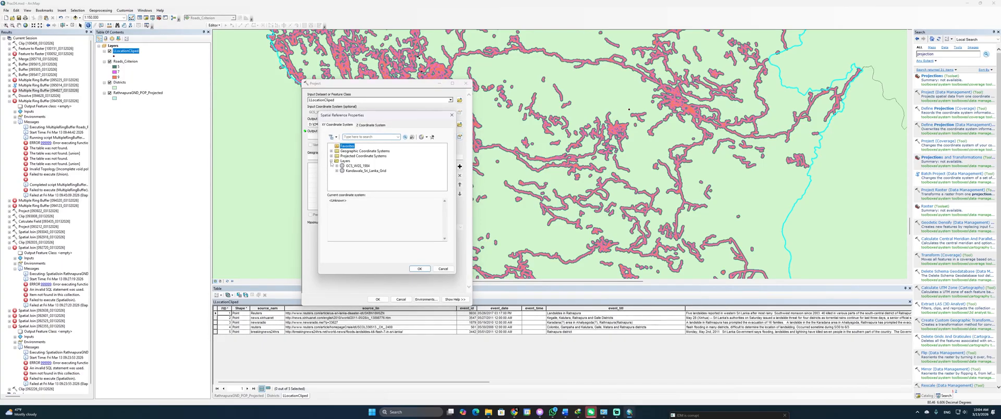
{"action": "left_click", "coordinate": [354, 171]}
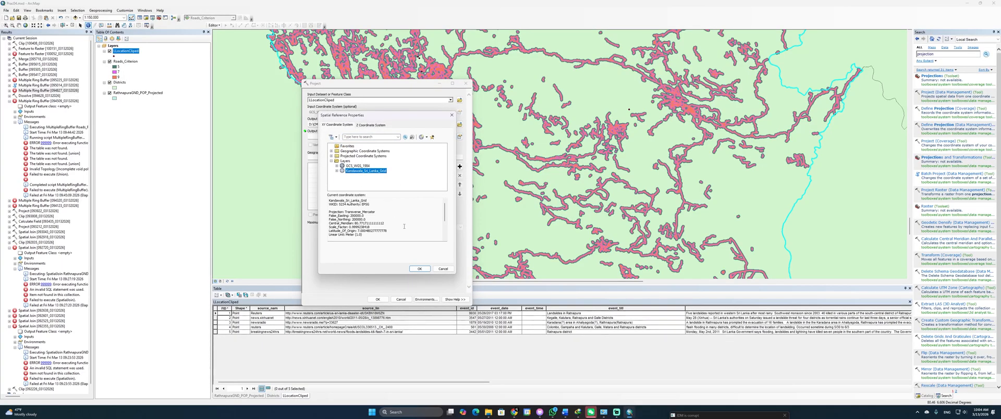
{"action": "left_click", "coordinate": [430, 269]}
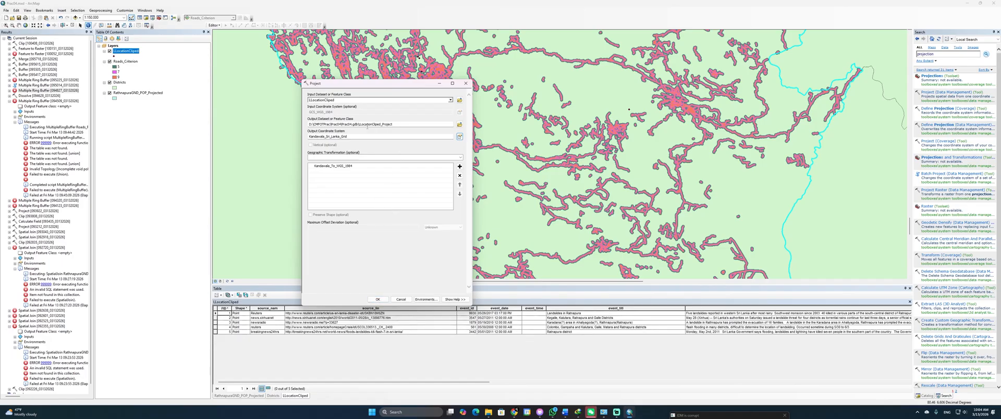
{"action": "left_click", "coordinate": [378, 299]}
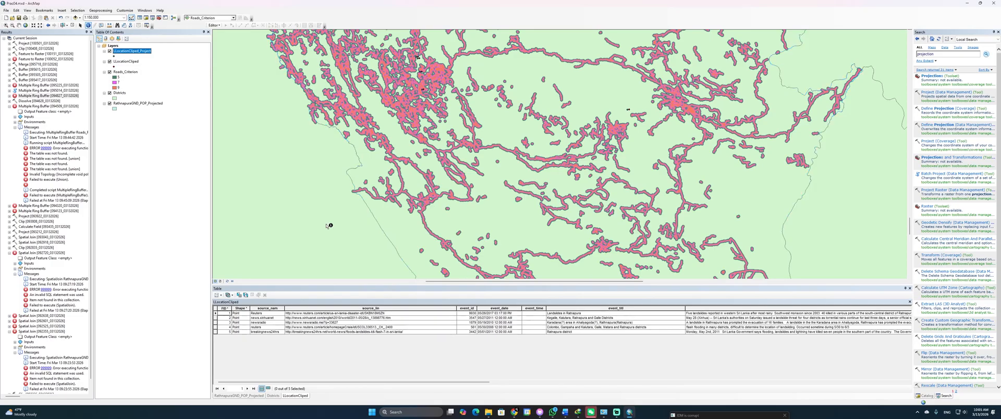
Step: Remove the unprojected LLocationCliped layer from the map
{"action": "right_click", "coordinate": [137, 65]}
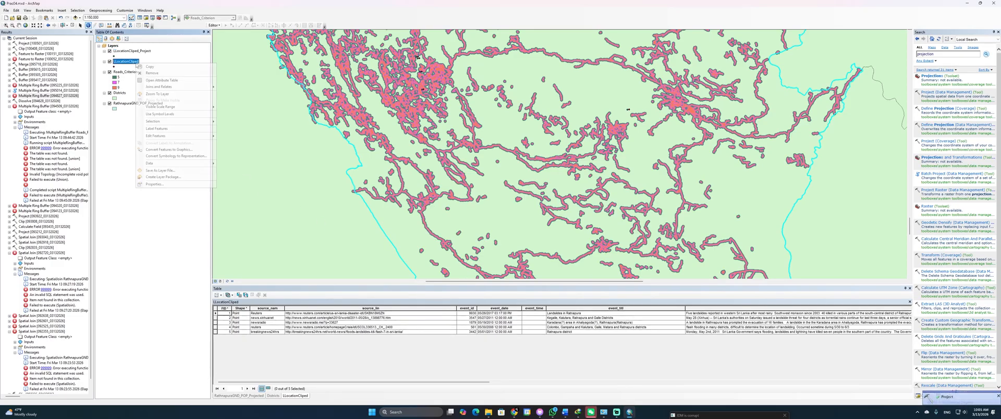
{"action": "left_click", "coordinate": [151, 74]}
{"action": "left_click", "coordinate": [148, 51]}
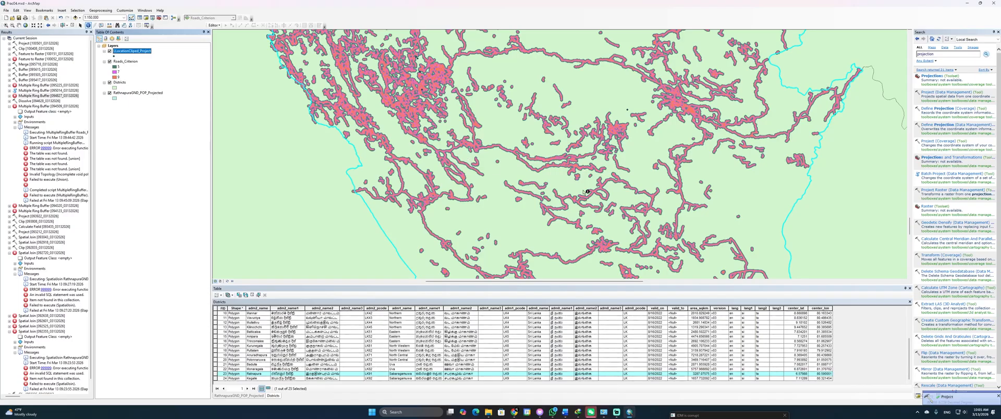
Step: Switch to the Word instructions and copy the buffer output name Landslide_1km from the Criterion 2 buffer zones
{"action": "key", "text": "alt+Tab"}
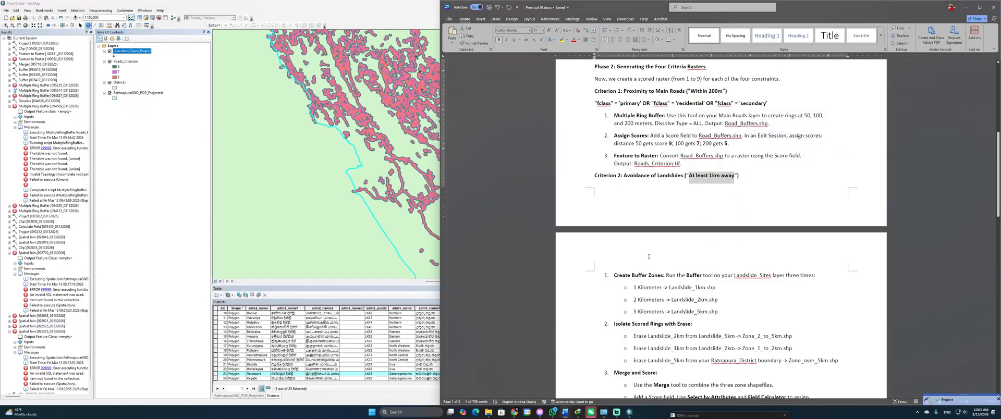
{"action": "scroll", "coordinate": [699, 272], "scroll_direction": "down", "scroll_amount": 1}
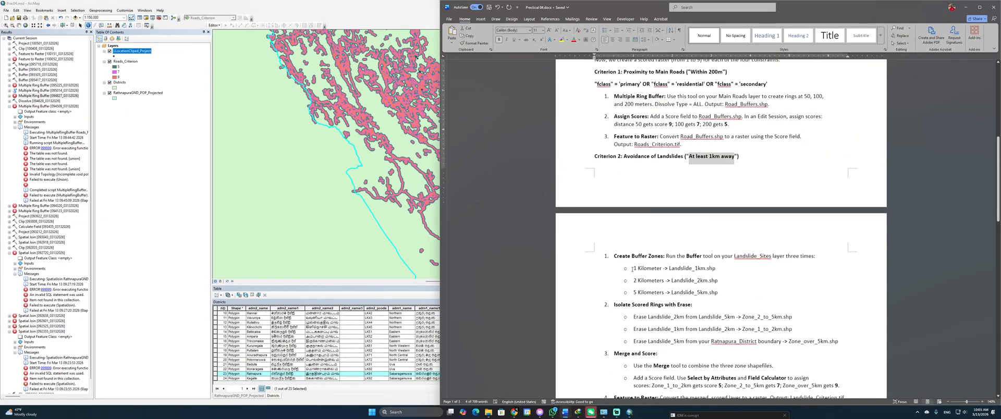
{"action": "left_click_drag", "start_coordinate": [632, 269], "coordinate": [664, 292]}
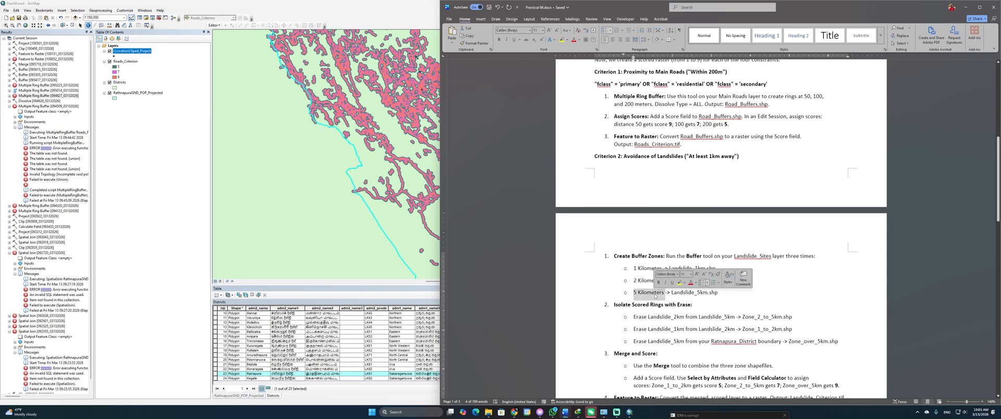
{"action": "left_click", "coordinate": [670, 270]}
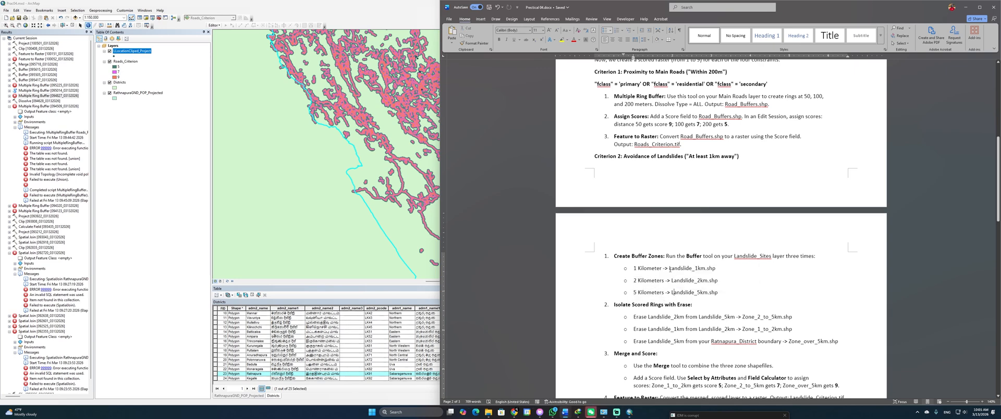
{"action": "left_click_drag", "start_coordinate": [670, 269], "coordinate": [704, 269]}
{"action": "key", "text": "ctrl+c"}
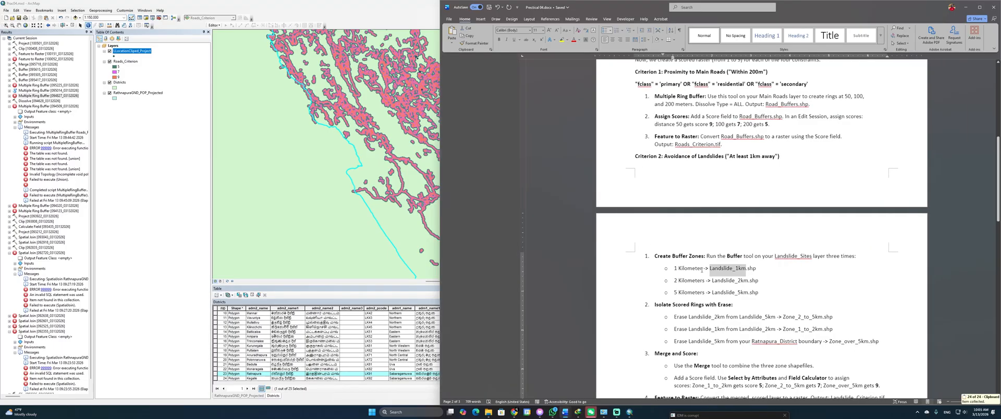
{"action": "scroll", "coordinate": [661, 278], "scroll_direction": "down", "scroll_amount": 1}
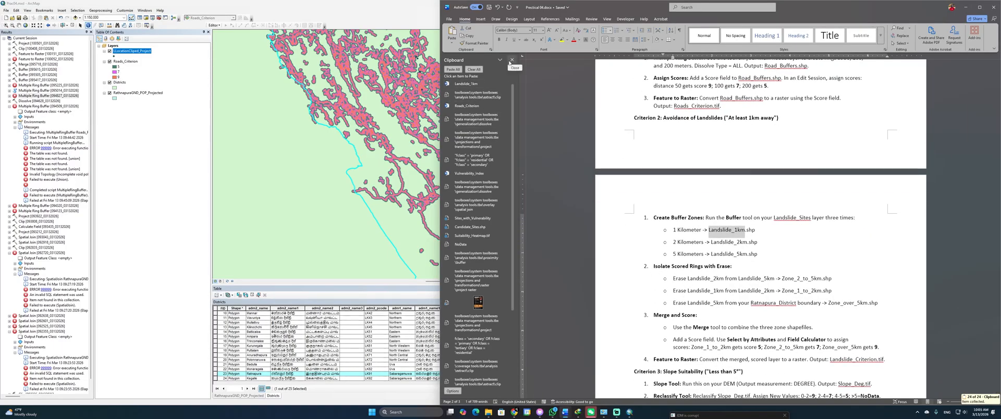
{"action": "left_click", "coordinate": [511, 59]}
Step: Switch back to ArcMap, search the tools for buffer and open the Buffer (Analysis) tool
{"action": "key", "text": "alt+Tab"}
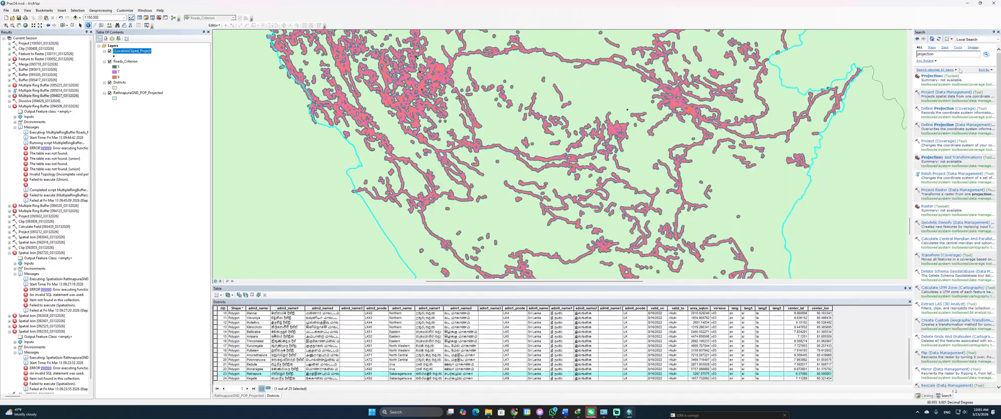
{"action": "left_click_drag", "start_coordinate": [947, 55], "coordinate": [900, 56]}
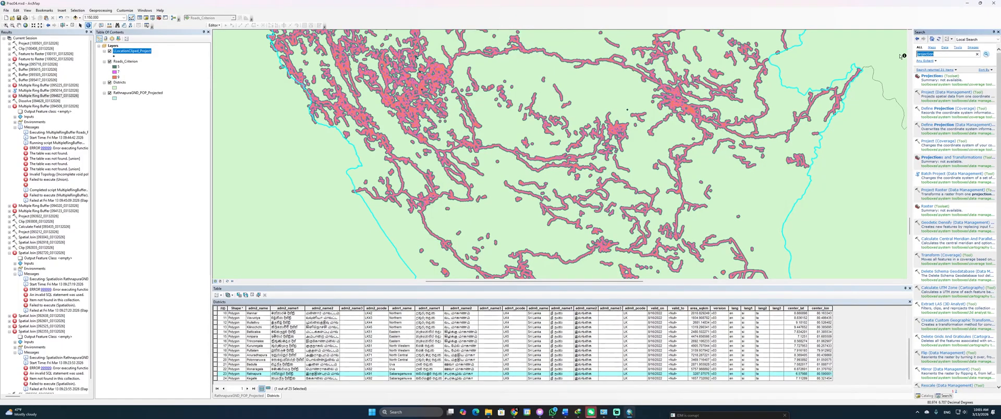
{"action": "type", "text": "bufg"}
{"action": "key", "text": "BackSpace"}
{"action": "type", "text": "fer"}
{"action": "key", "text": "Return"}
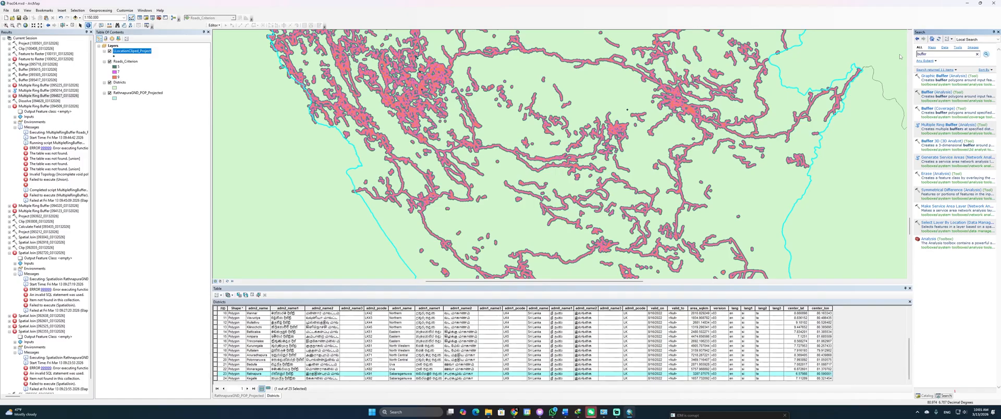
{"action": "left_click", "coordinate": [936, 93]}
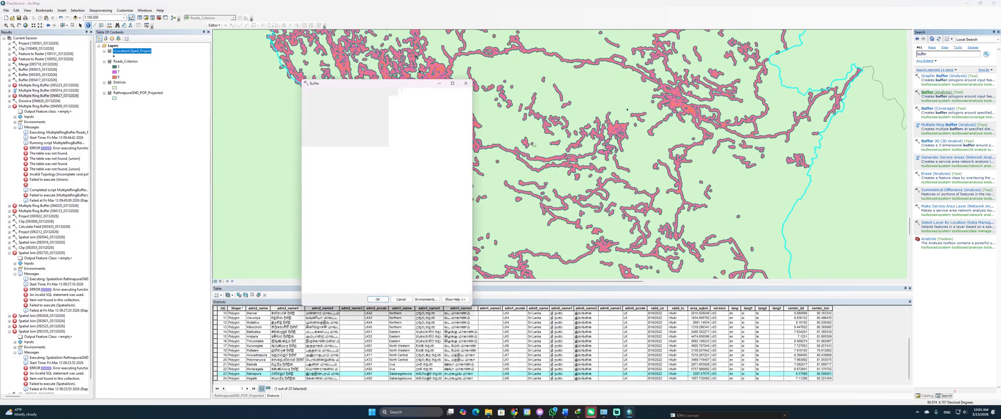
Step: Set LLocationCliped_Project as the Buffer input and name the output feature class Landslide_1km
{"action": "left_click", "coordinate": [437, 99]}
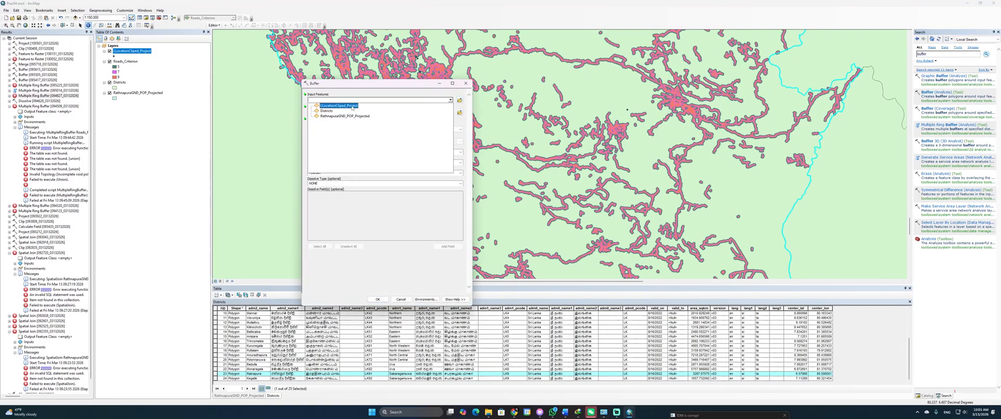
{"action": "left_click", "coordinate": [352, 106]}
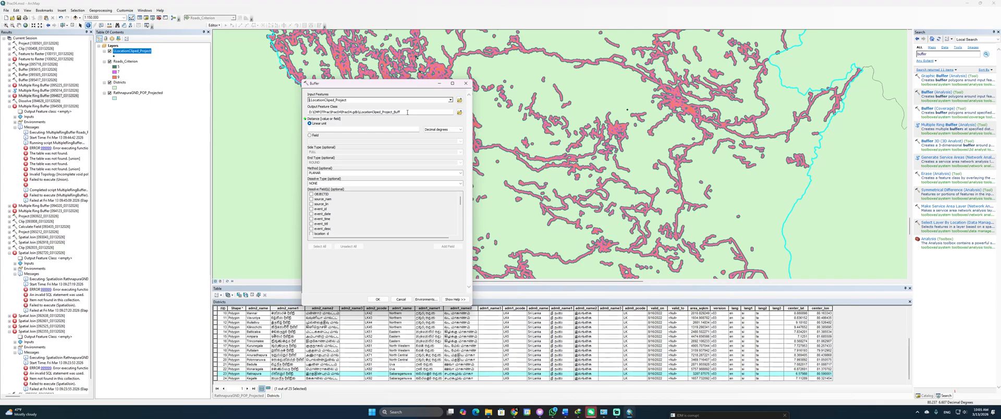
{"action": "left_click_drag", "start_coordinate": [400, 112], "coordinate": [359, 116]}
{"action": "type", "text": "Landslide_1km"}
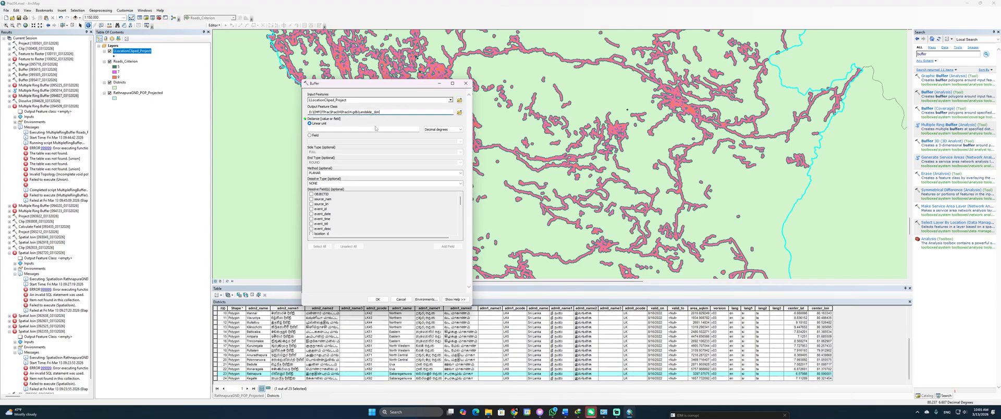
Step: Set the buffer's linear distance to 1 kilometer and its dissolve type to ALL
{"action": "left_click", "coordinate": [376, 128]}
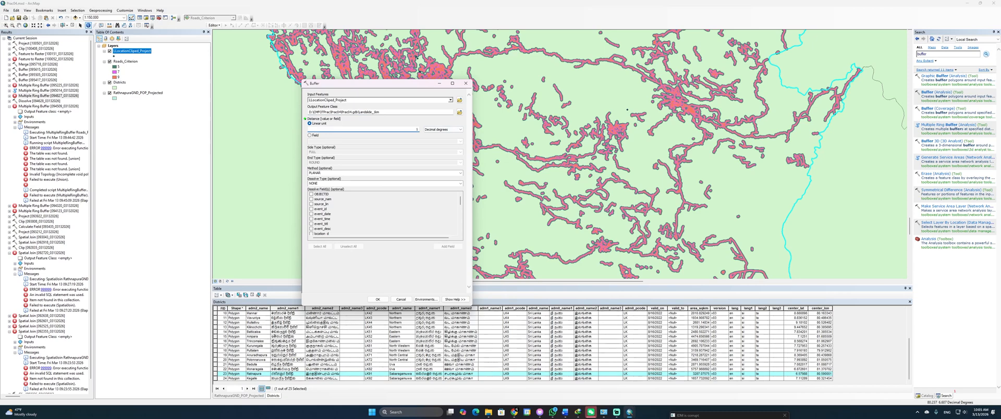
{"action": "left_click", "coordinate": [443, 130]}
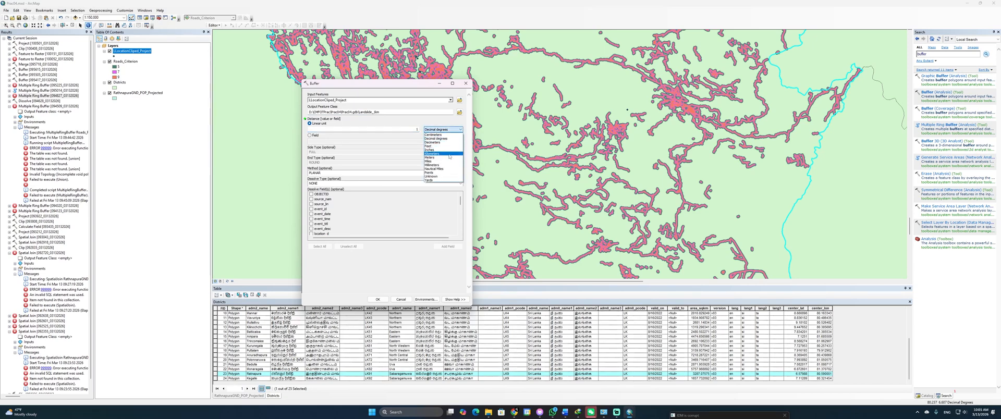
{"action": "left_click", "coordinate": [448, 154]}
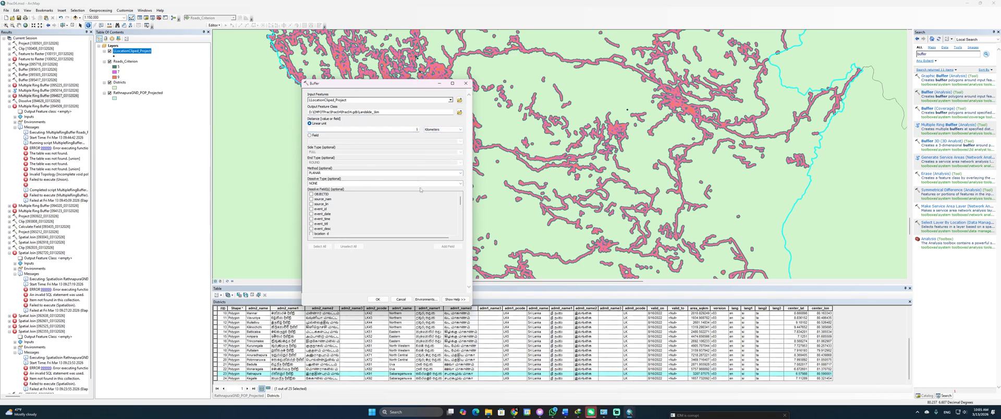
{"action": "left_click", "coordinate": [455, 183]}
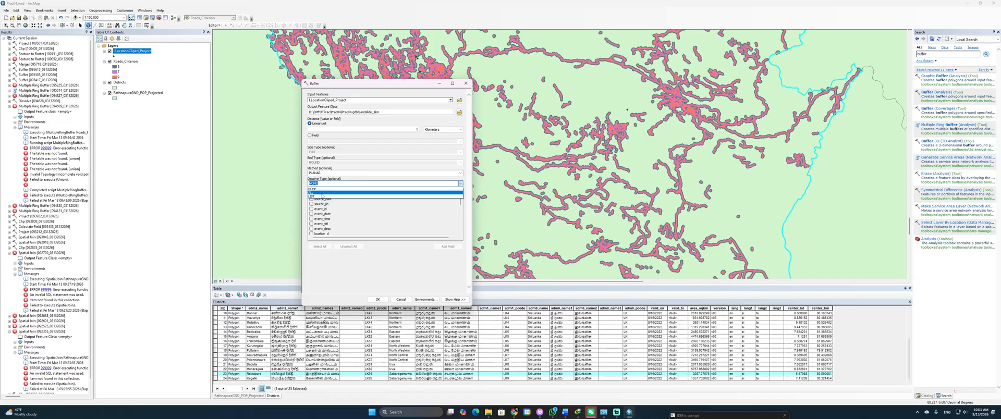
{"action": "left_click", "coordinate": [324, 195]}
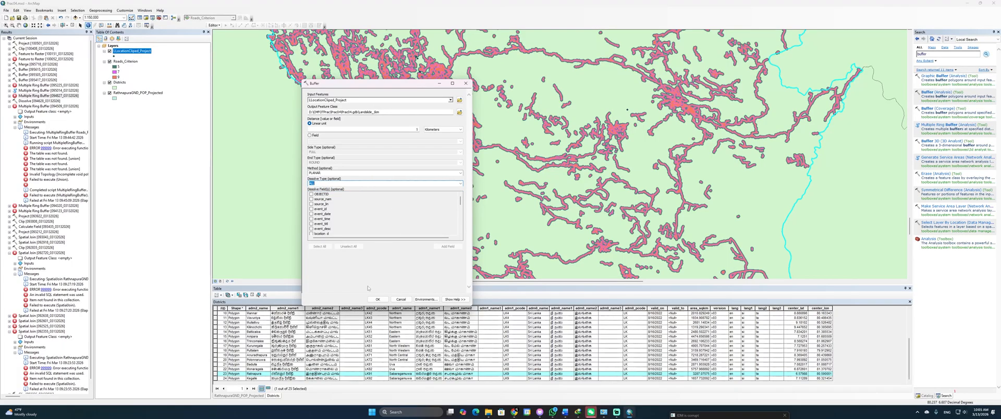
Step: Run the 1 km buffer and start another Buffer on LLocationCliped_Project with the output named Landslide_2km
{"action": "left_click", "coordinate": [378, 300]}
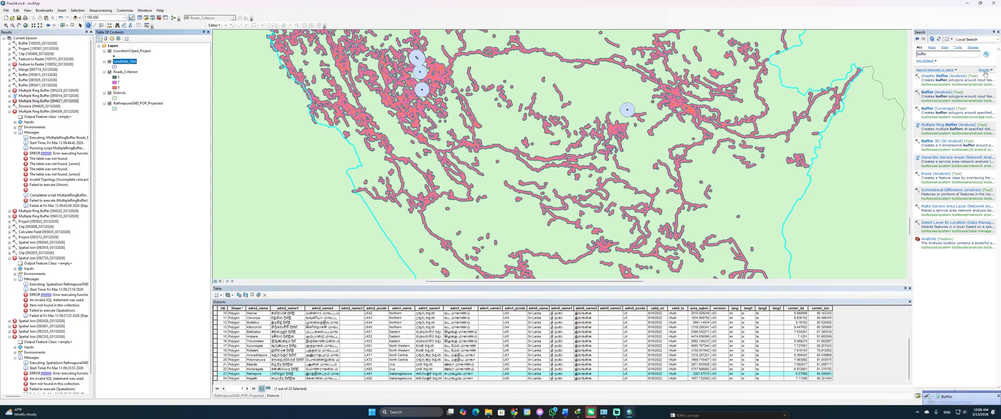
{"action": "left_click", "coordinate": [936, 93]}
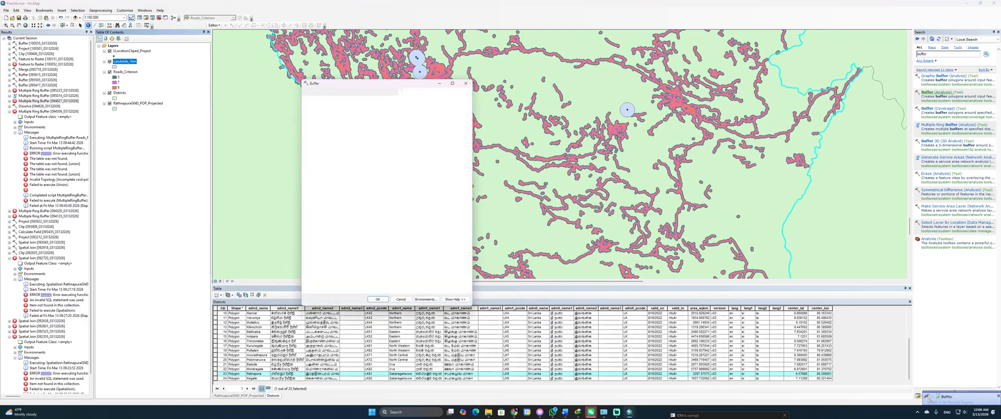
{"action": "left_click", "coordinate": [450, 100]}
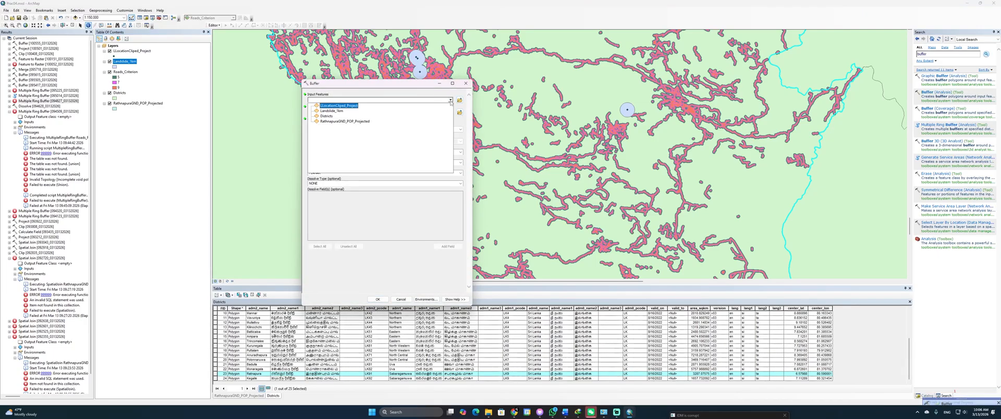
{"action": "left_click", "coordinate": [348, 107]}
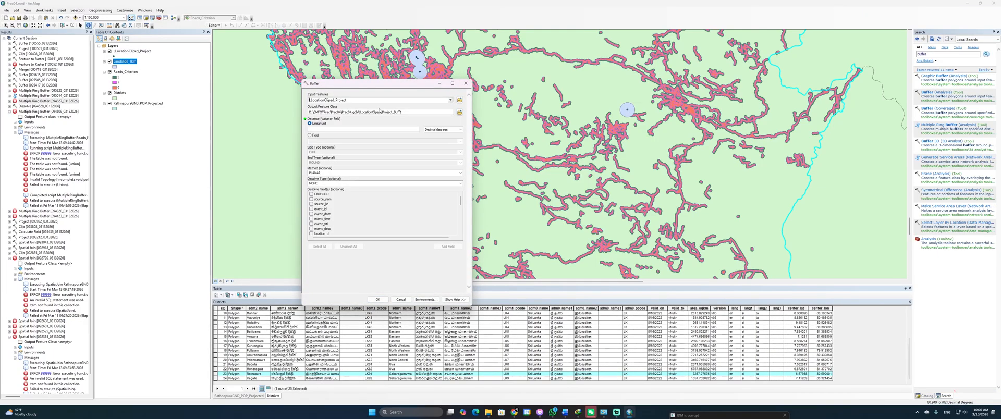
{"action": "left_click_drag", "start_coordinate": [403, 112], "coordinate": [361, 111]}
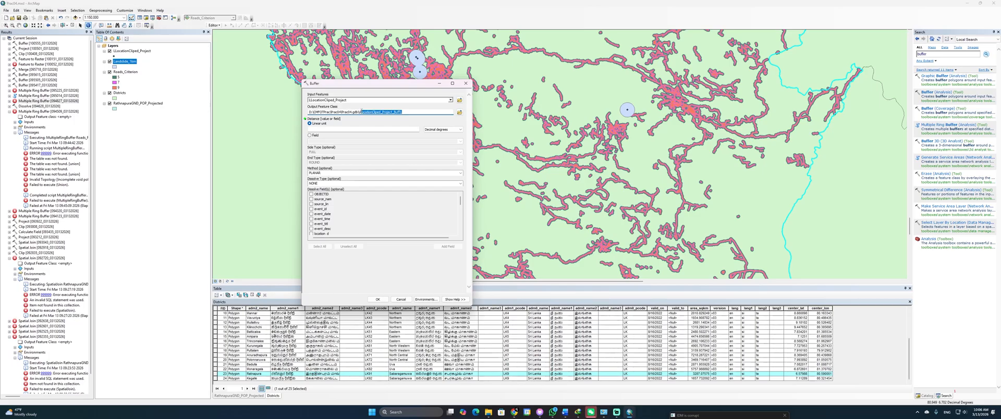
{"action": "key", "text": "ctrl+v"}
{"action": "type", "text": "2"}
Step: Run the buffer at 2 kilometers with dissolve type ALL and place the Landslide_2km layer below Landslide_1km
{"action": "left_click", "coordinate": [380, 130]}
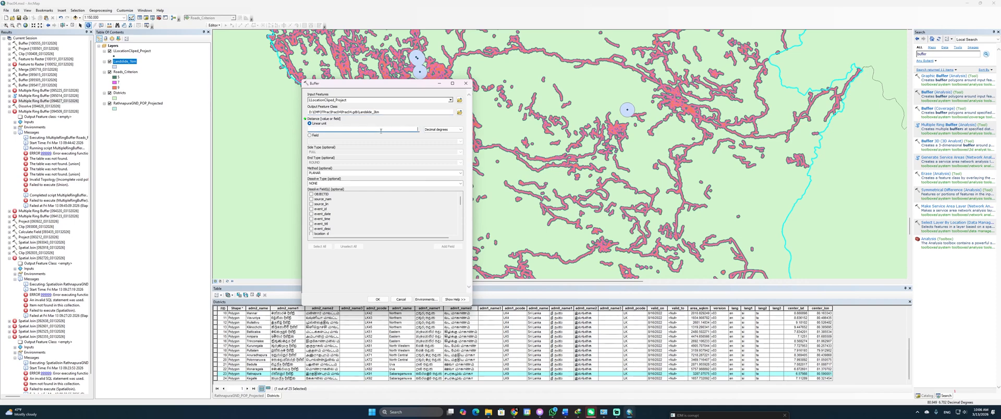
{"action": "left_click", "coordinate": [431, 130]}
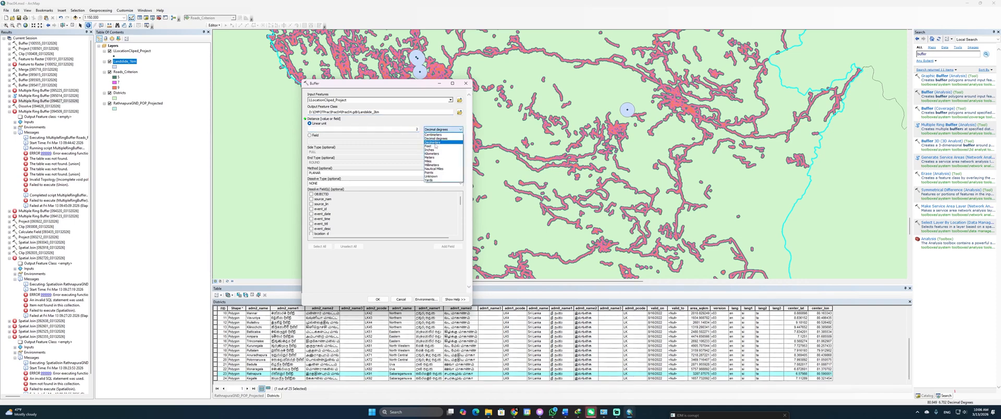
{"action": "left_click", "coordinate": [432, 153]}
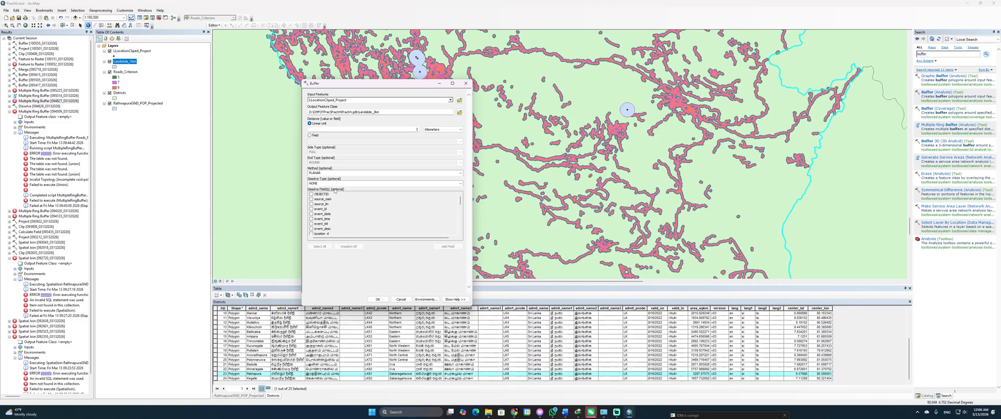
{"action": "left_click", "coordinate": [459, 182]}
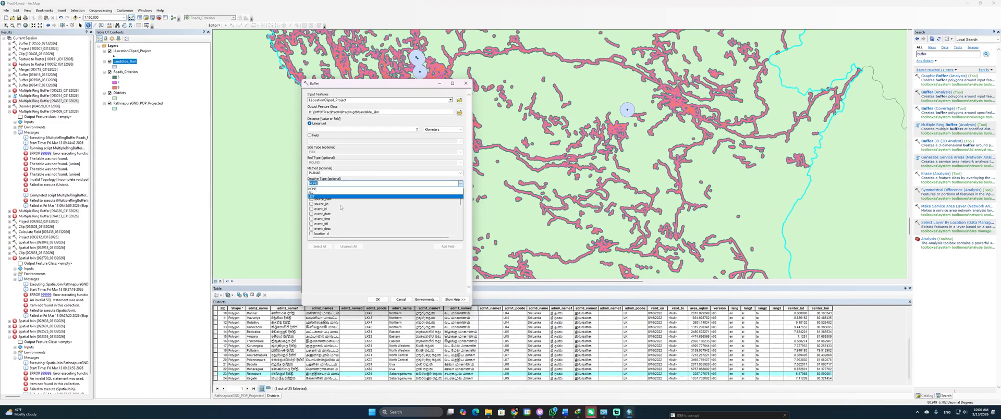
{"action": "left_click", "coordinate": [365, 193]}
{"action": "left_click", "coordinate": [382, 300]}
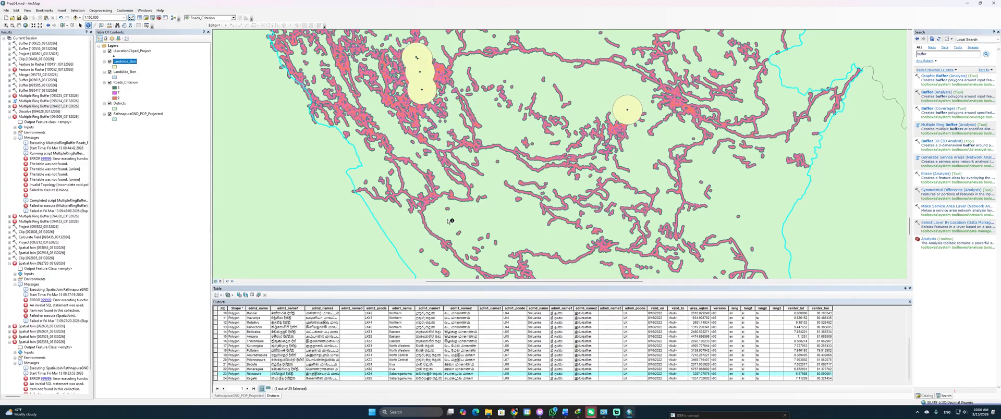
{"action": "left_click_drag", "start_coordinate": [125, 62], "coordinate": [126, 77]}
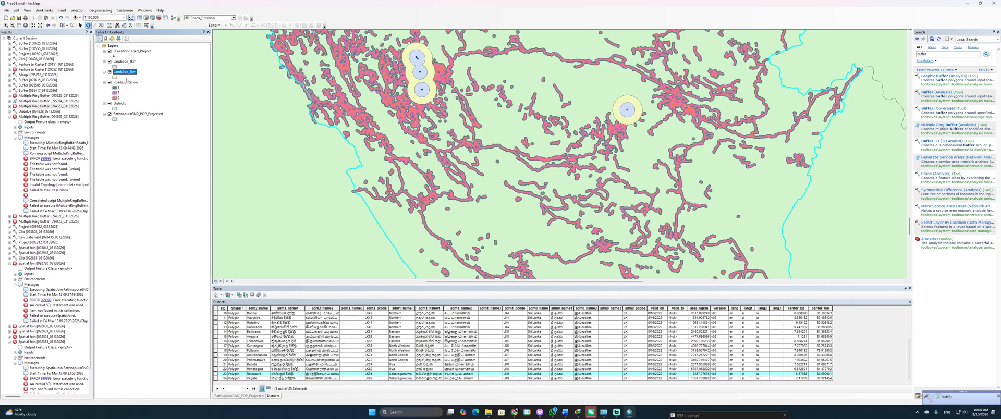
Step: Open Buffer (Analysis) again with LLocationCliped_Project as input and name the output feature class Landslide_5km
{"action": "left_click", "coordinate": [932, 92]}
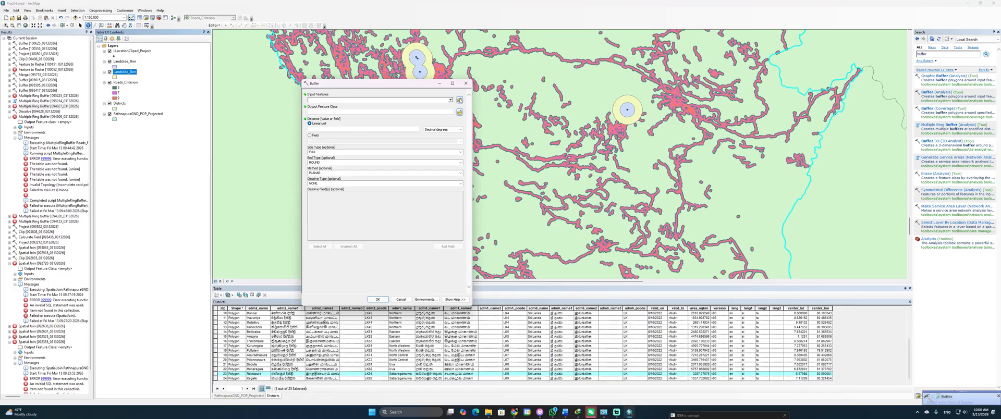
{"action": "left_click", "coordinate": [451, 100]}
{"action": "left_click", "coordinate": [340, 105]}
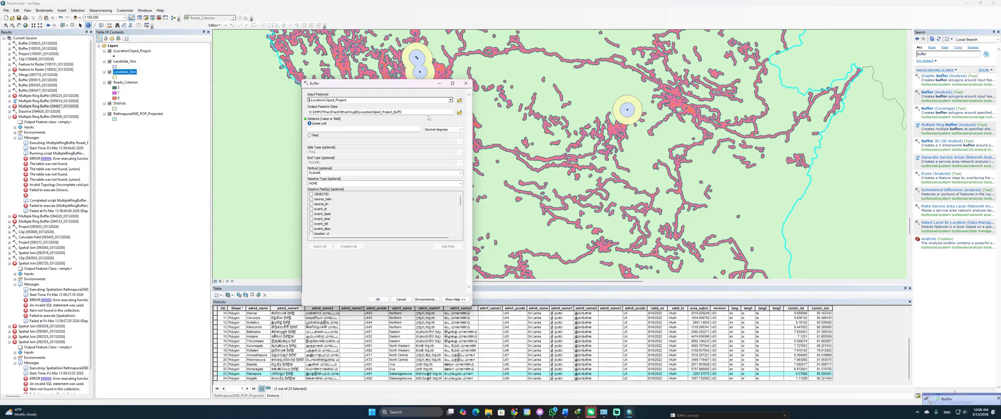
{"action": "left_click_drag", "start_coordinate": [402, 112], "coordinate": [359, 115]}
{"action": "key", "text": "ctrl+v"}
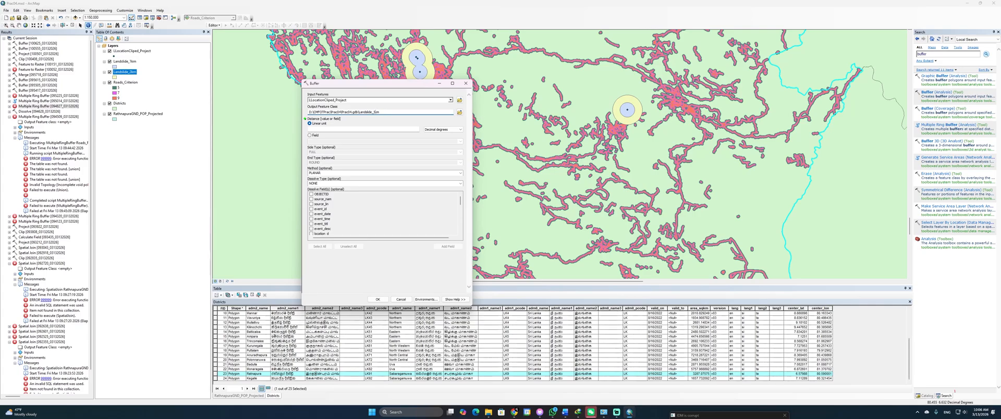
Step: Run the buffer at 5 kilometers with dissolve type ALL and place the Landslide_5km layer below Landslide_2km
{"action": "left_click", "coordinate": [448, 129]}
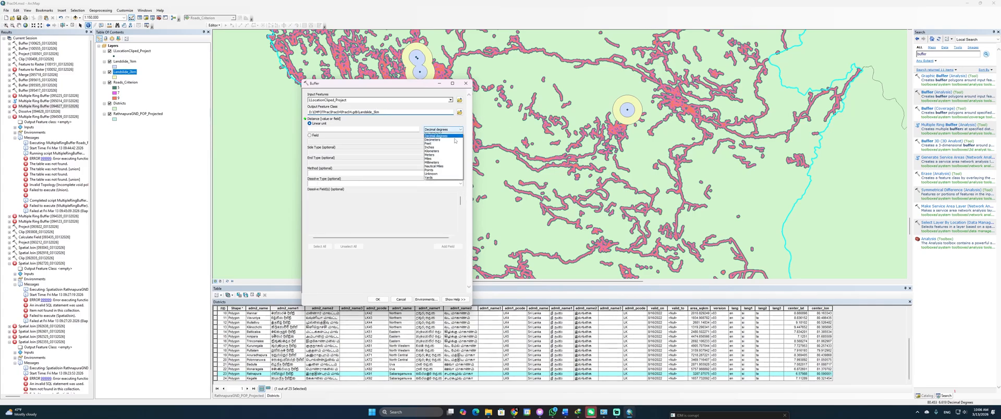
{"action": "left_click", "coordinate": [449, 149]}
{"action": "left_click", "coordinate": [448, 129]}
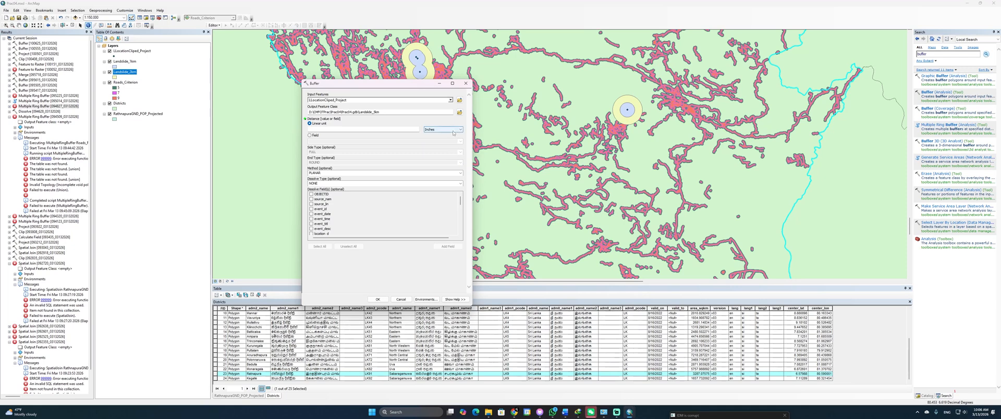
{"action": "left_click", "coordinate": [449, 154]}
{"action": "left_click", "coordinate": [388, 129]}
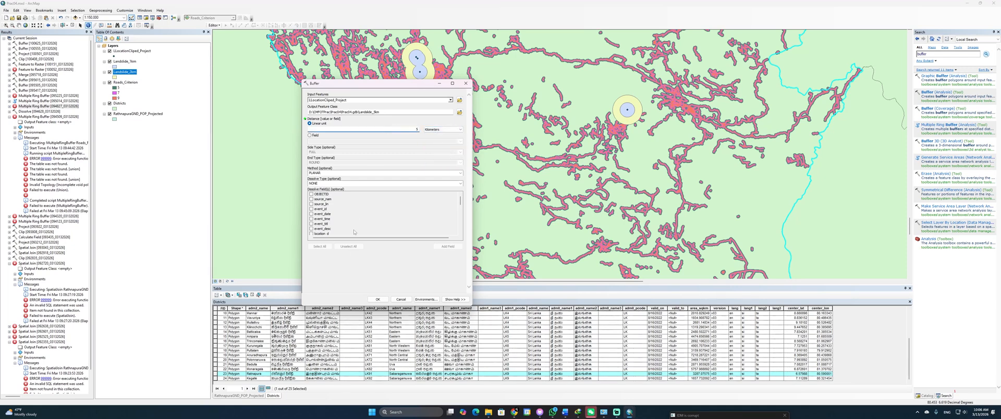
{"action": "left_click", "coordinate": [460, 183]}
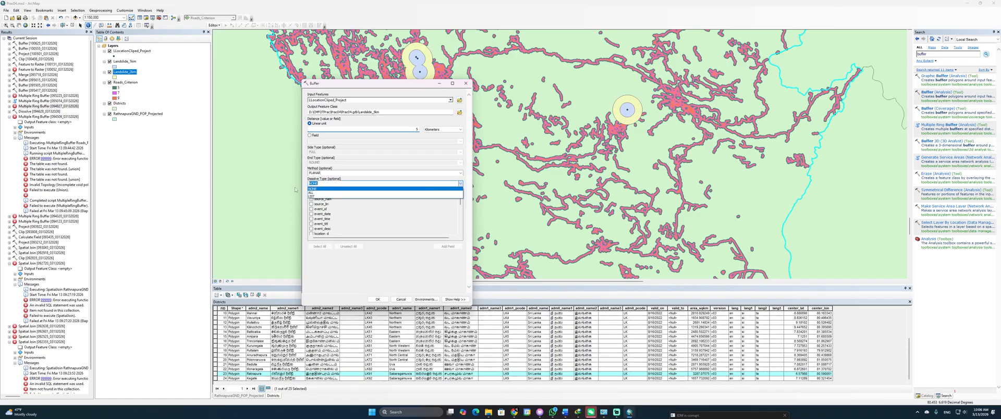
{"action": "left_click", "coordinate": [334, 194]}
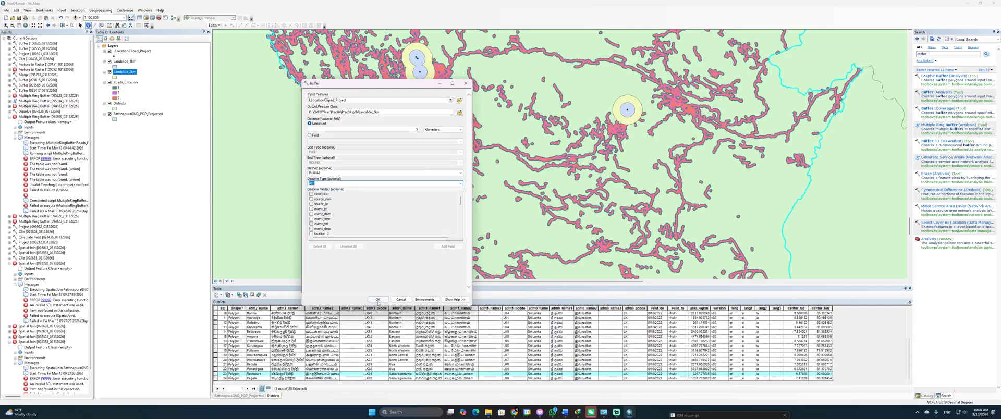
{"action": "left_click", "coordinate": [377, 300]}
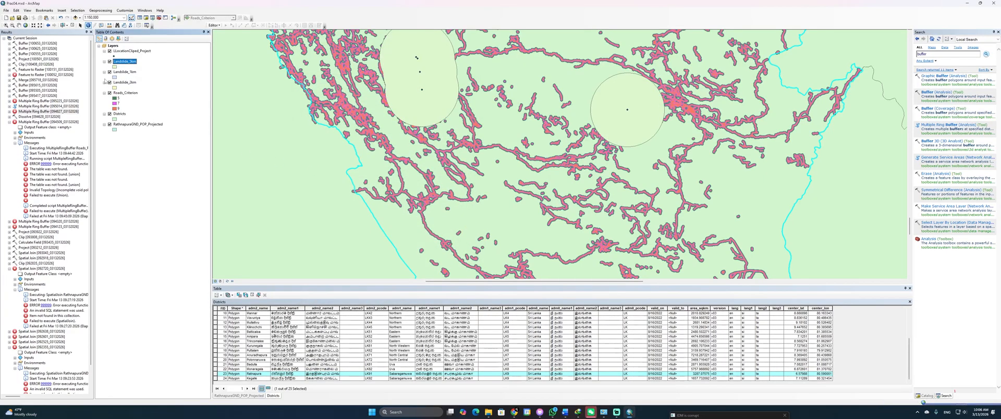
{"action": "left_click_drag", "start_coordinate": [124, 61], "coordinate": [123, 87]}
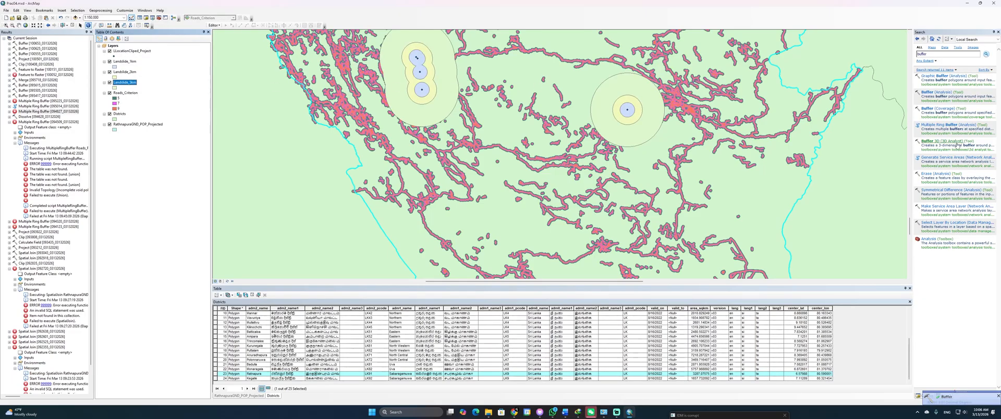
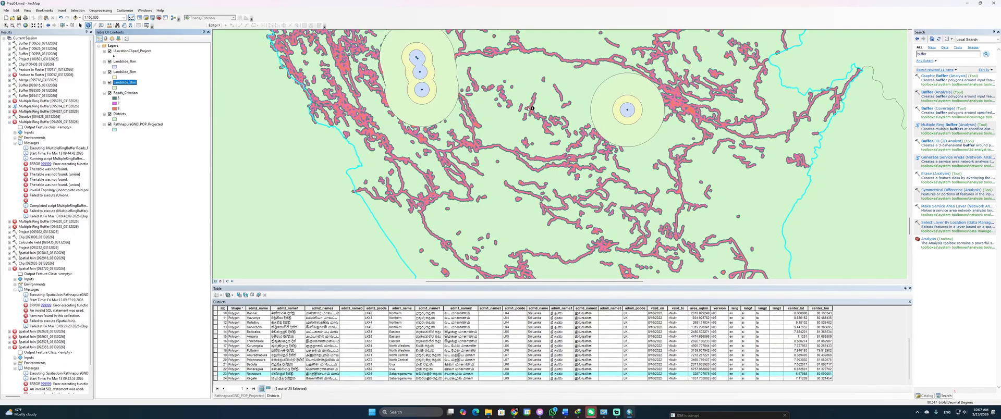
Step: Remove the LLocationCliped_Project layer from the map
{"action": "key", "text": "alt+Tab"}
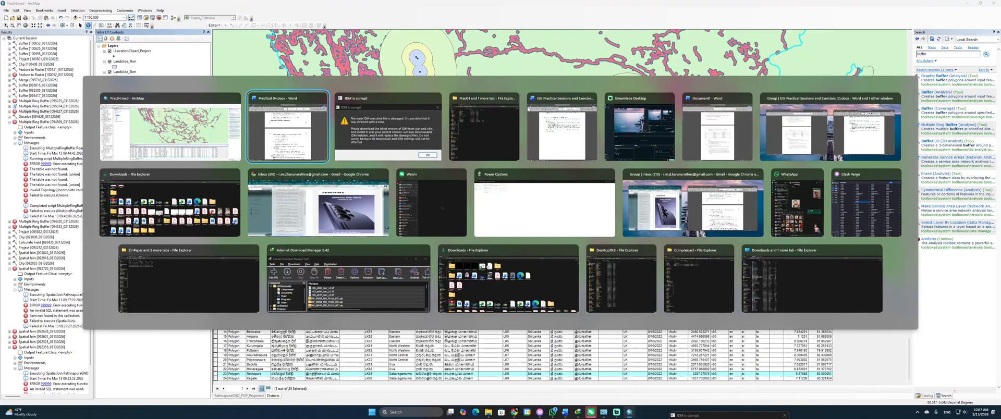
{"action": "key", "text": "alt+Tab"}
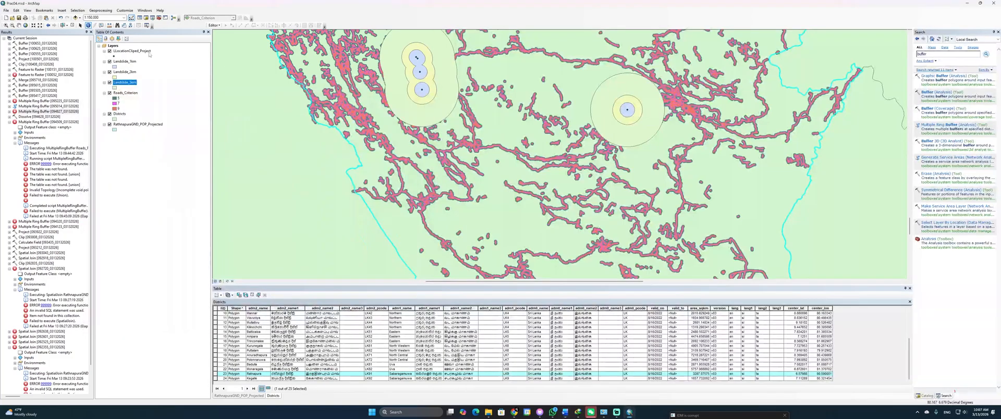
{"action": "left_click", "coordinate": [149, 53]}
{"action": "right_click", "coordinate": [149, 52]}
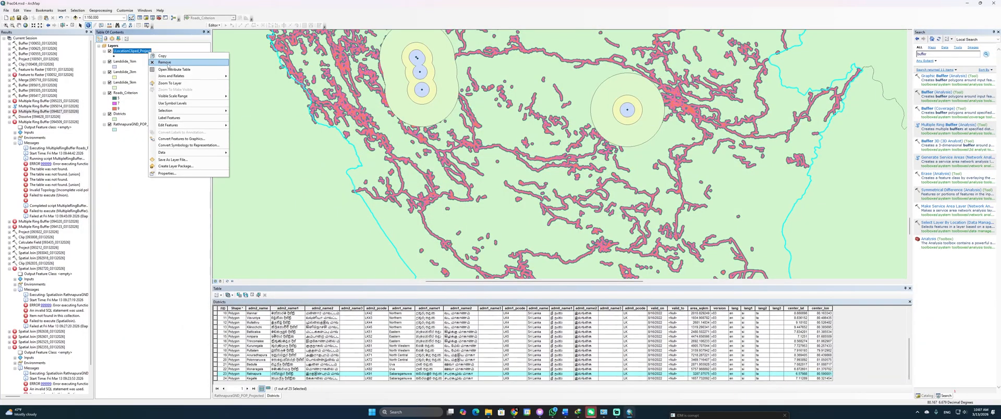
{"action": "left_click", "coordinate": [164, 62]}
Step: Consult the ring-isolation instructions in Word, return to ArcMap, and search for erase to open the Erase (Analysis) tool
{"action": "key", "text": "alt+Tab"}
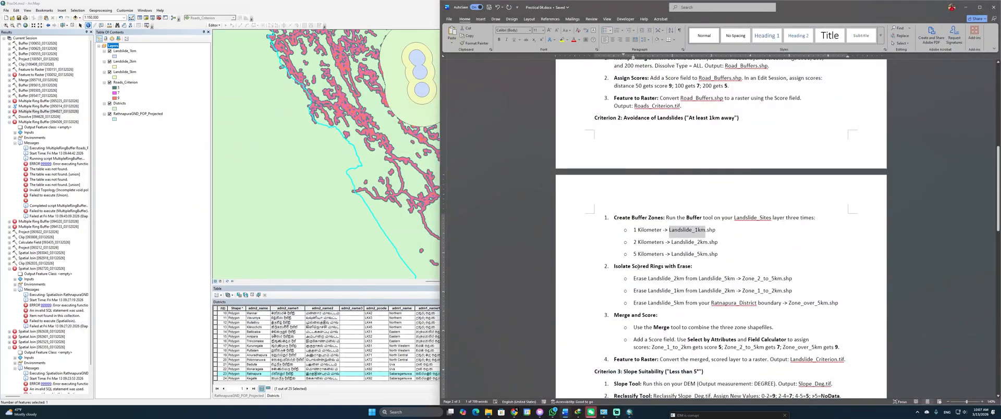
{"action": "double_click", "coordinate": [682, 266]}
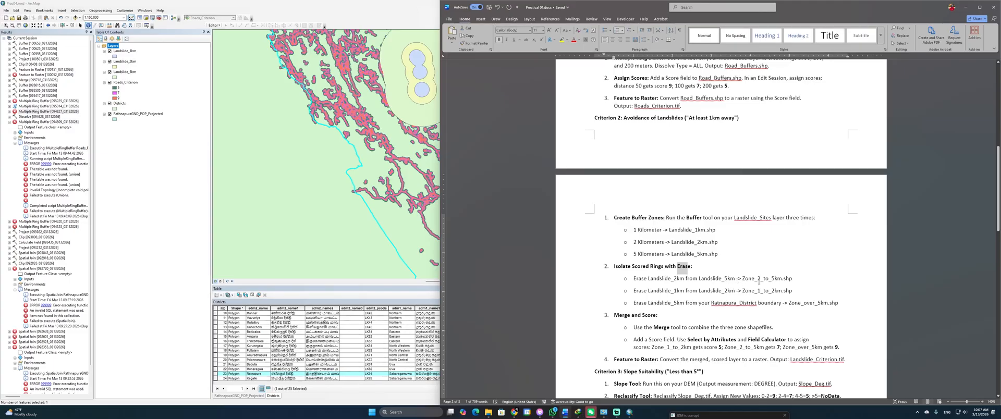
{"action": "key", "text": "alt+Tab"}
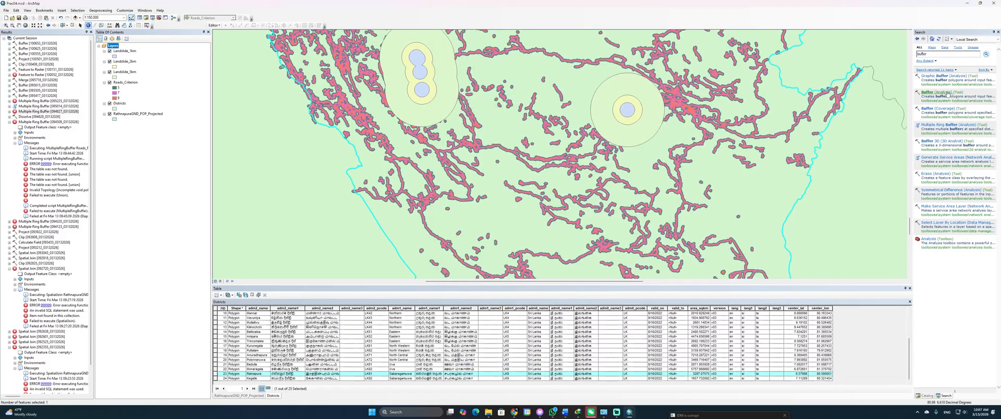
{"action": "left_click_drag", "start_coordinate": [931, 54], "coordinate": [910, 55]}
{"action": "type", "text": "er"}
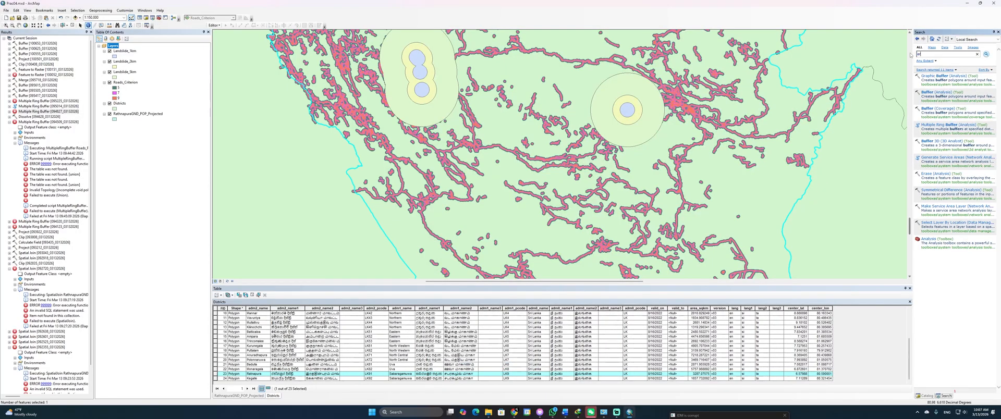
{"action": "type", "text": "ase"}
{"action": "key", "text": "Return"}
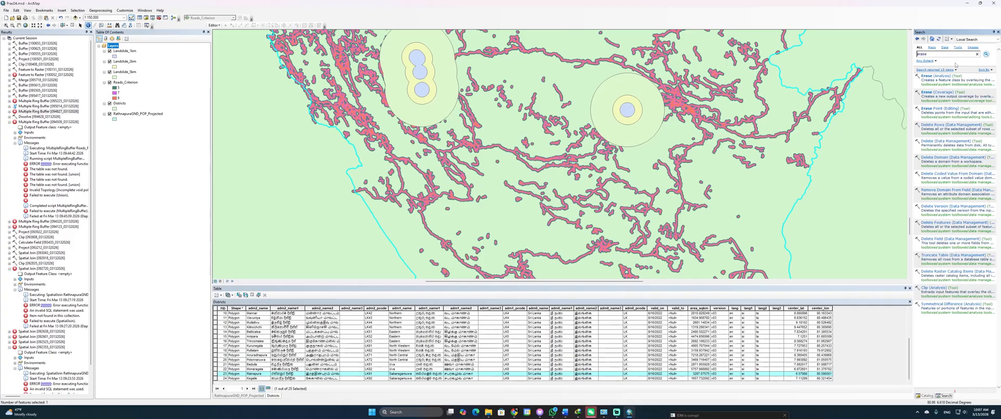
{"action": "left_click", "coordinate": [933, 76]}
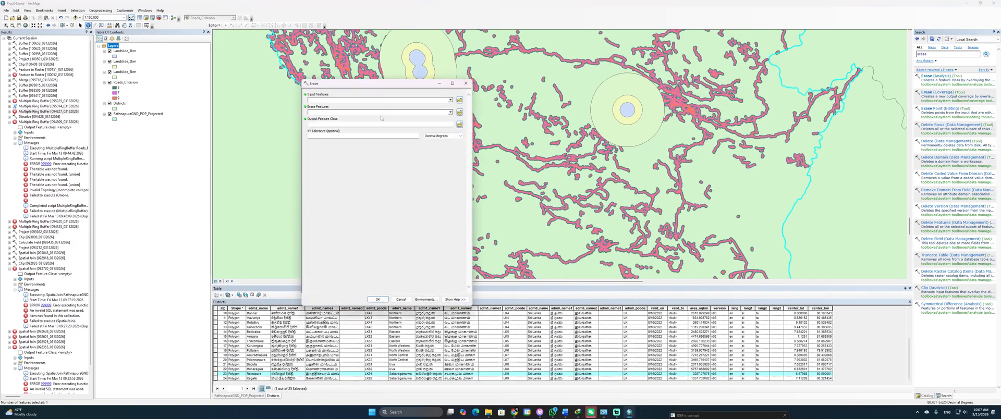
Step: Set Landslide_5km as the Erase tool's input features and Landslide_2km as its erase features
{"action": "left_click", "coordinate": [450, 100]}
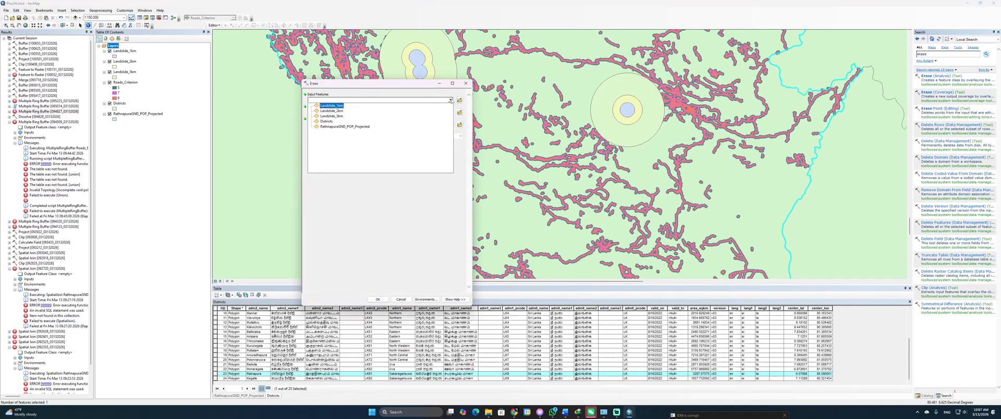
{"action": "left_click", "coordinate": [344, 116]}
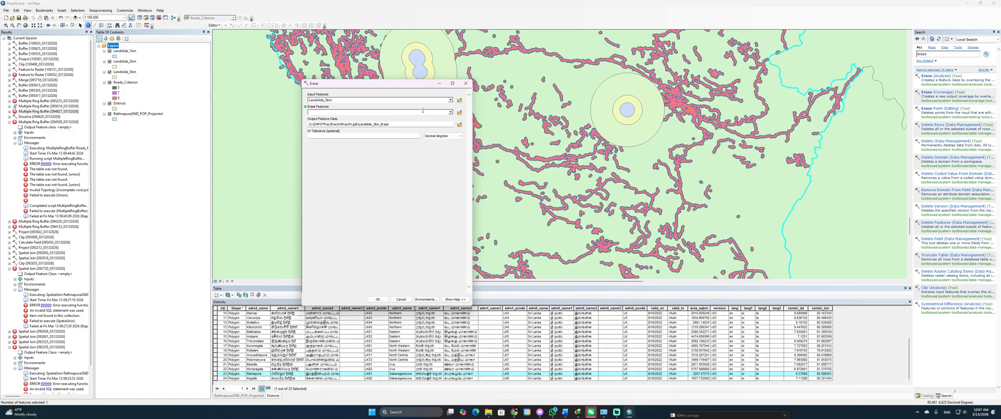
{"action": "left_click", "coordinate": [450, 112]}
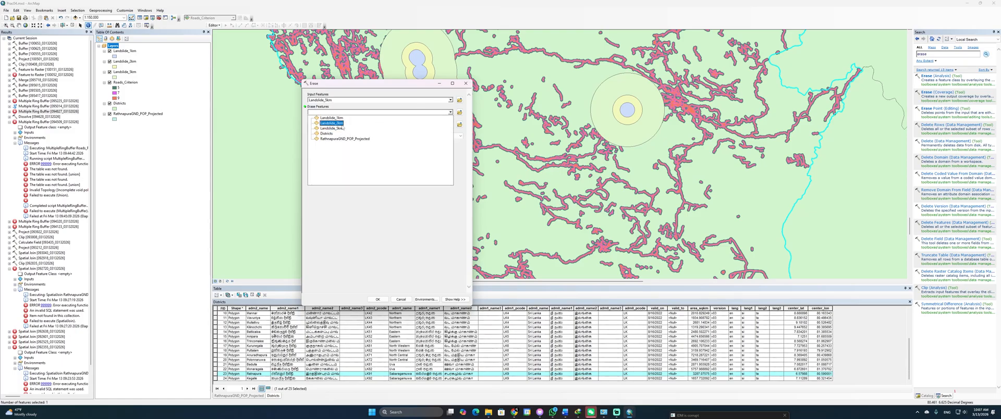
{"action": "left_click", "coordinate": [342, 124]}
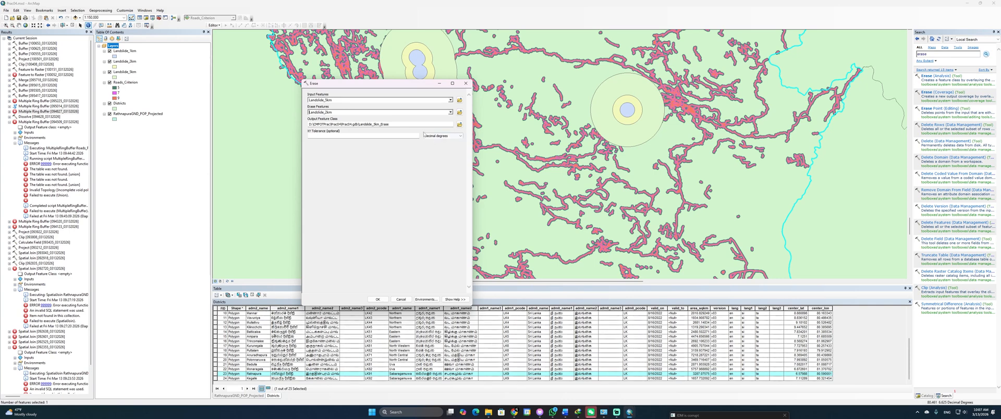
Step: Name the erase output Landslide_2to5 and run the Erase tool
{"action": "left_click_drag", "start_coordinate": [395, 125], "coordinate": [369, 125]}
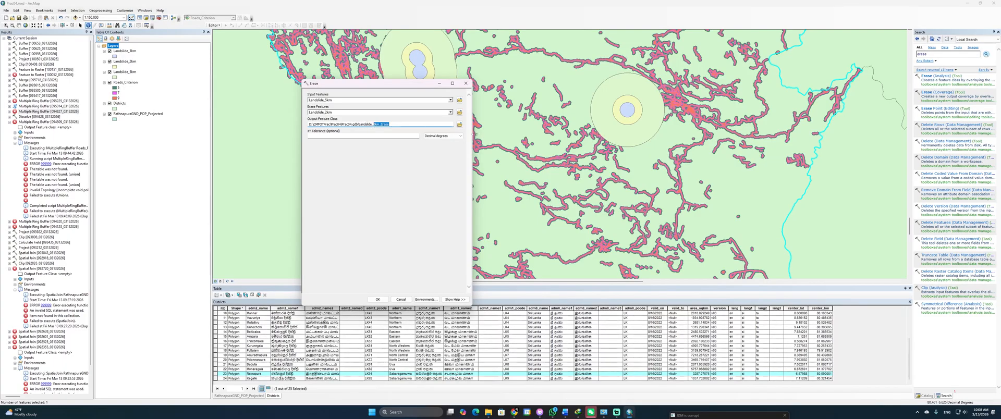
{"action": "type", "text": "2to5"}
{"action": "left_click", "coordinate": [378, 299]}
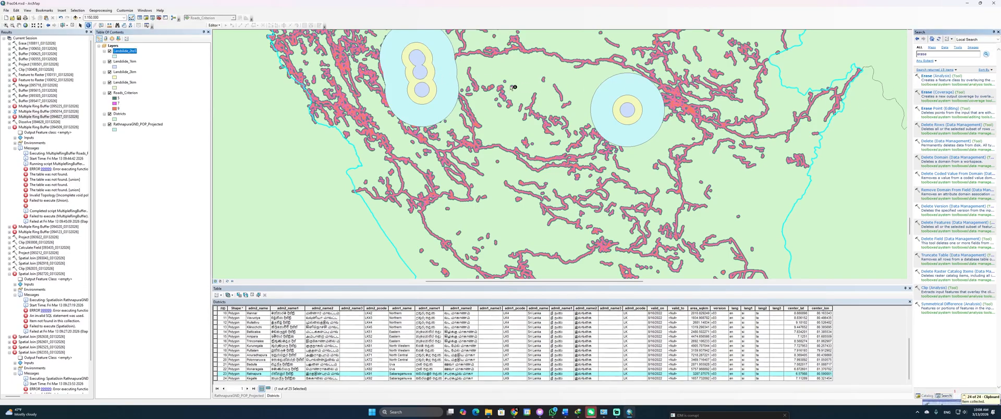
Step: Erase Landslide_1km from Landslide_2km and save the ring as Landslide_1to2
{"action": "left_click", "coordinate": [936, 77]}
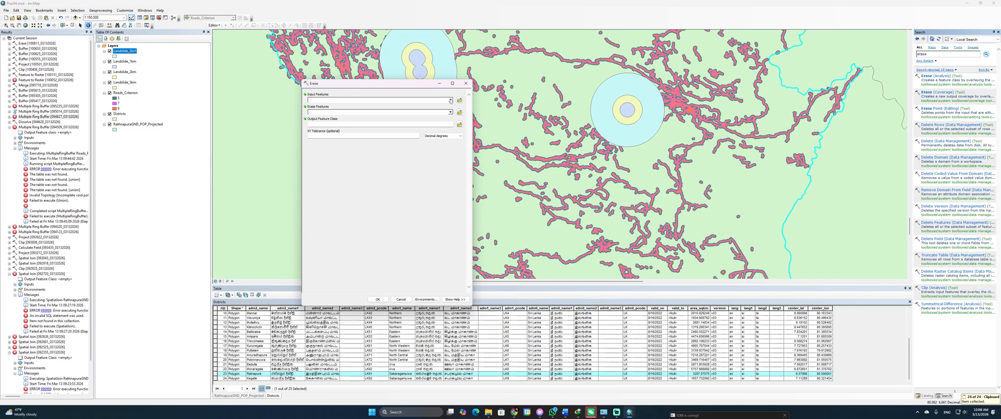
{"action": "left_click", "coordinate": [450, 100]}
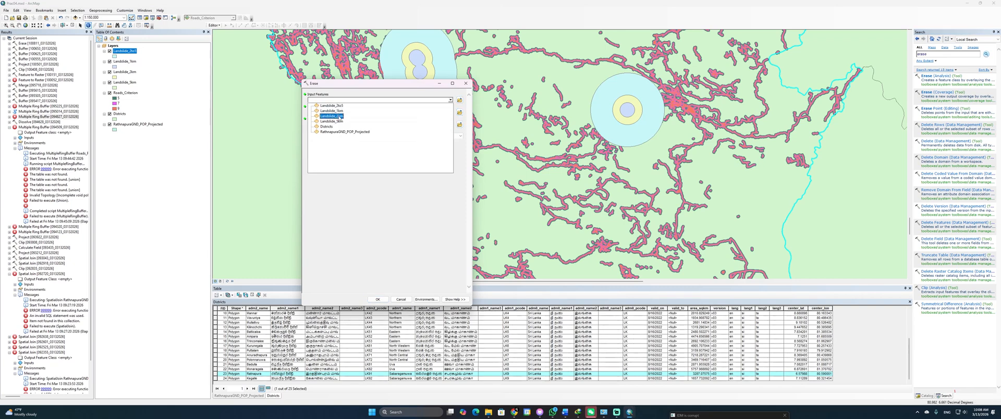
{"action": "left_click", "coordinate": [339, 115]}
{"action": "left_click", "coordinate": [450, 113]}
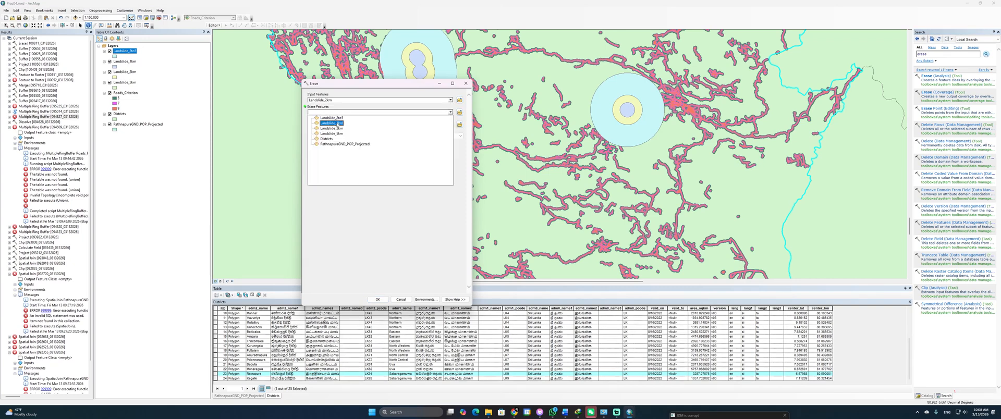
{"action": "left_click", "coordinate": [339, 123]}
{"action": "left_click_drag", "start_coordinate": [390, 124], "coordinate": [372, 124]}
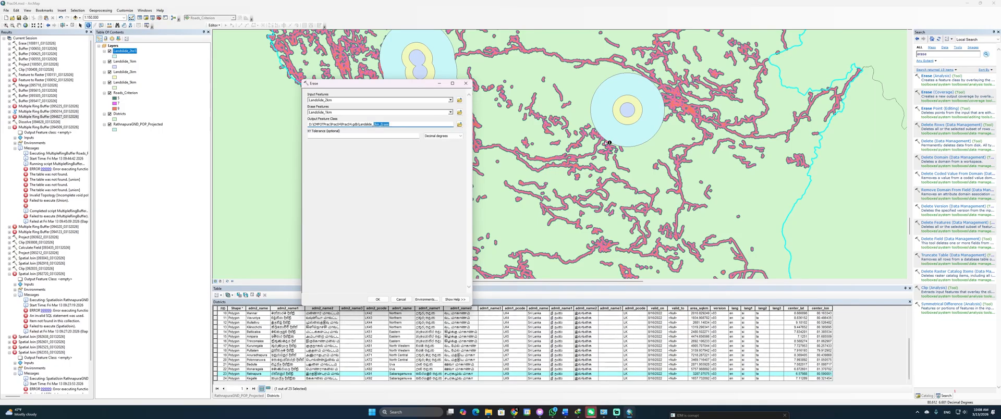
{"action": "type", "text": "1"}
{"action": "type", "text": "_"}
{"action": "left_click", "coordinate": [382, 302]}
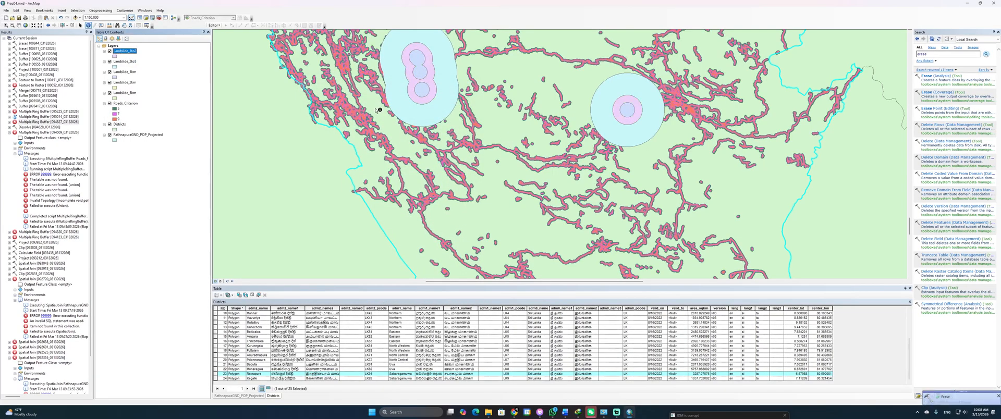
Step: Erase Landslide_5km from RathnapuraGND_POP_Projected and save the remaining area as Landslide_above5
{"action": "left_click", "coordinate": [935, 76]}
{"action": "left_click", "coordinate": [450, 100]}
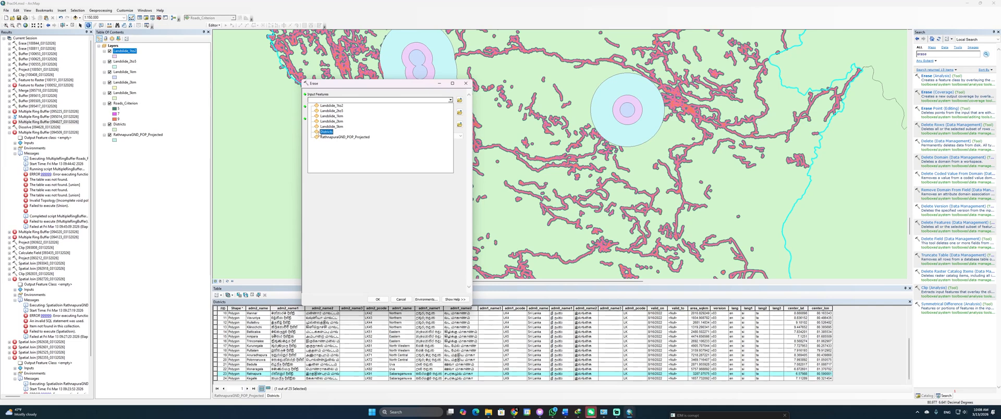
{"action": "left_click", "coordinate": [323, 138]}
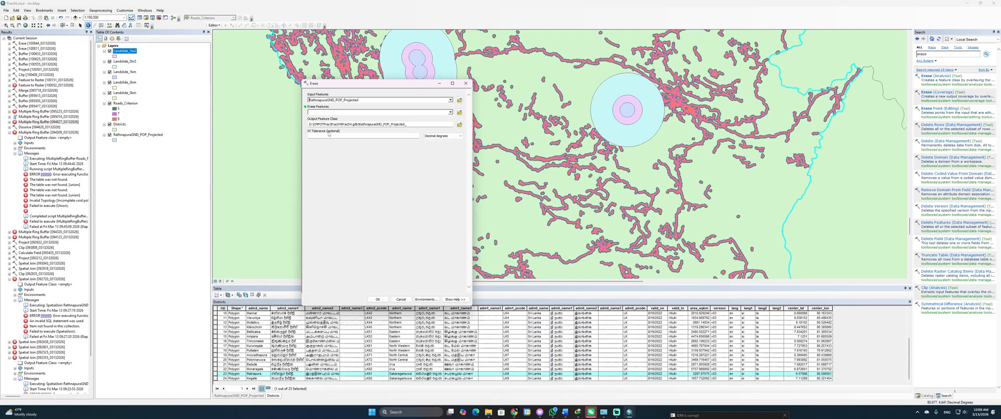
{"action": "left_click", "coordinate": [450, 112]}
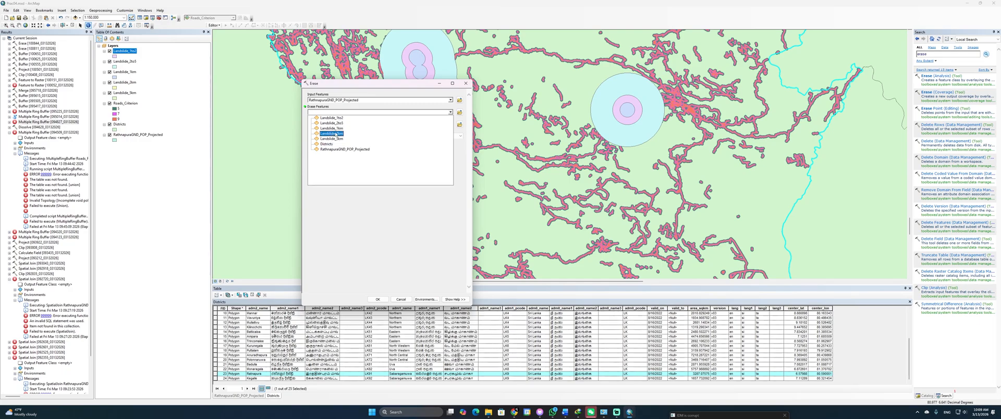
{"action": "left_click", "coordinate": [333, 138]}
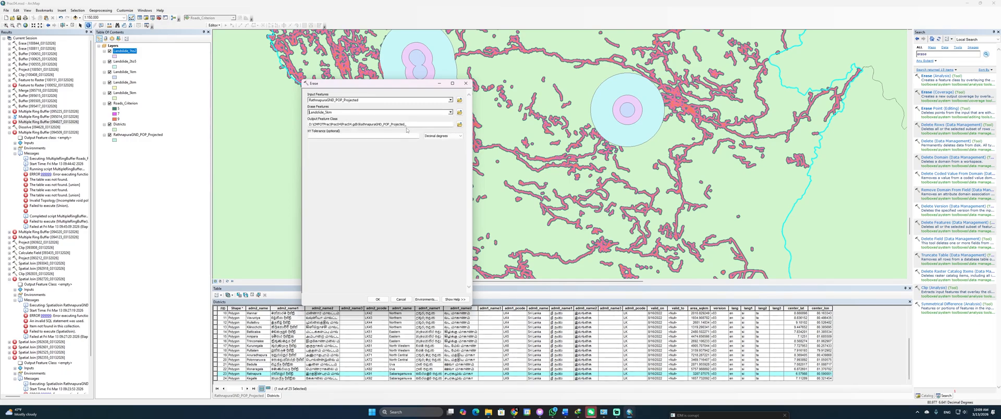
{"action": "left_click_drag", "start_coordinate": [408, 124], "coordinate": [360, 123]}
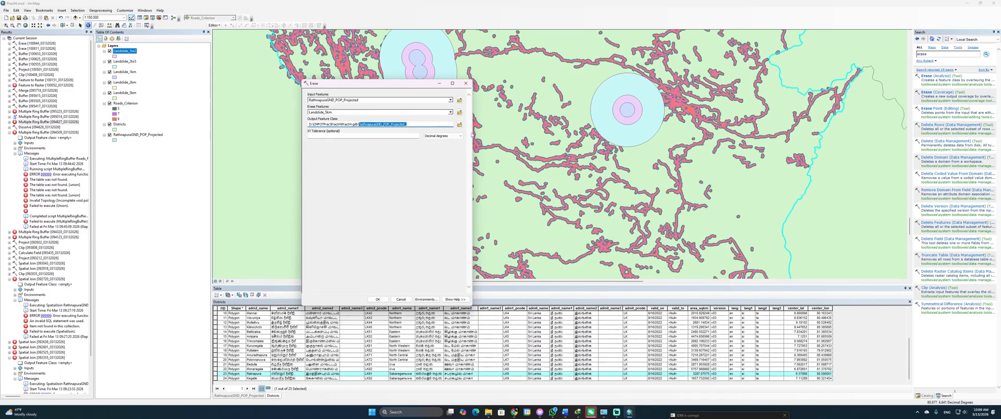
{"action": "type", "text": "Landslide_above5"}
{"action": "left_click", "coordinate": [377, 299]}
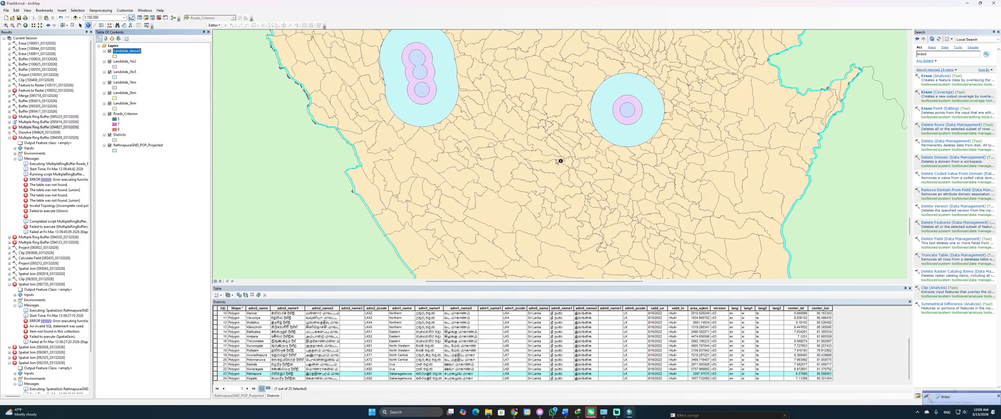
Step: Search the tools for dissolve and open the Dissolve (Data Management) tool
{"action": "scroll", "coordinate": [556, 161], "scroll_direction": "down", "scroll_amount": 1}
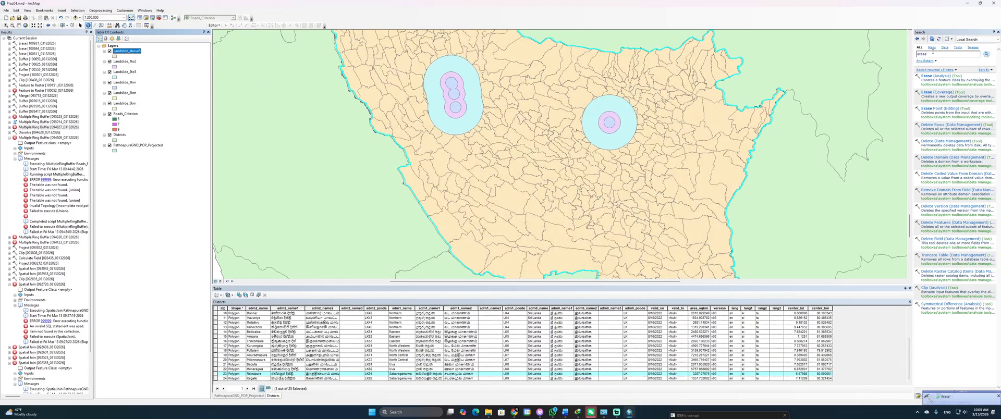
{"action": "left_click_drag", "start_coordinate": [932, 54], "coordinate": [903, 56]}
{"action": "type", "text": "di"}
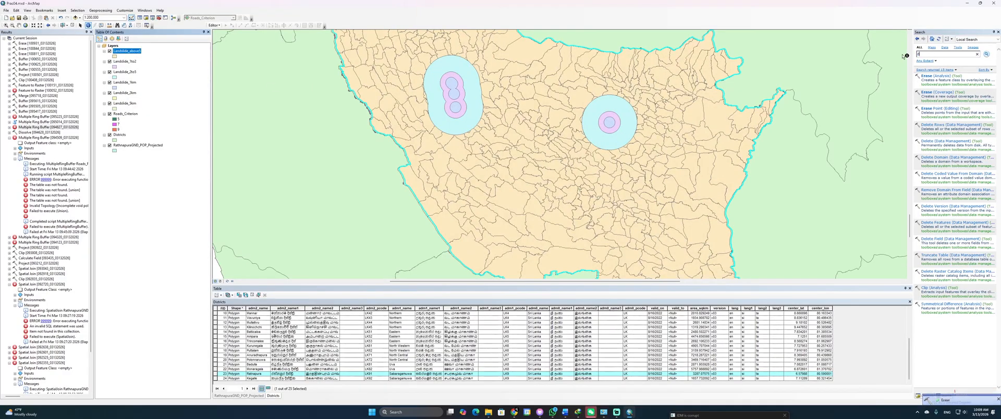
{"action": "type", "text": "sso"}
{"action": "key", "text": "Return"}
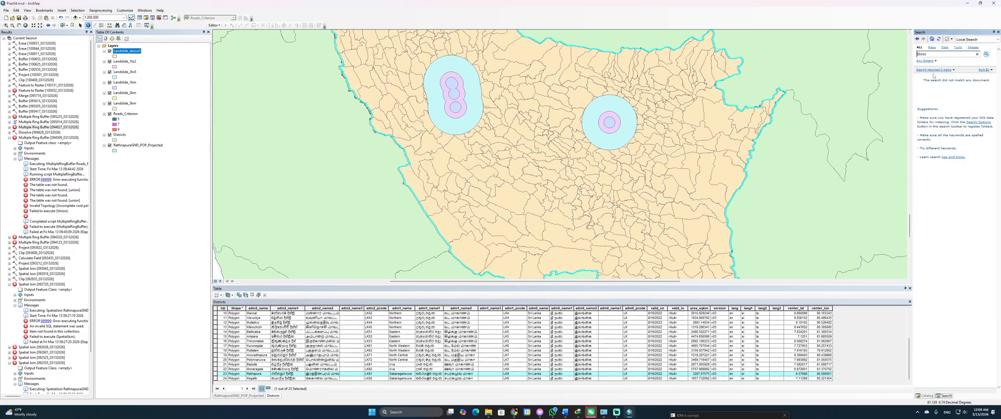
{"action": "left_click", "coordinate": [931, 54]}
{"action": "type", "text": "di"}
{"action": "key", "text": "Return"}
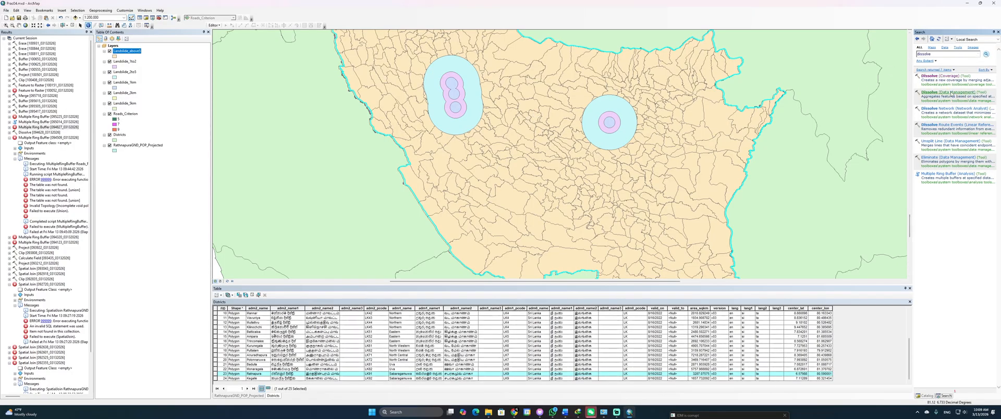
{"action": "left_click", "coordinate": [951, 94]}
Step: Dissolve Landslide_above5 without dissolve fields into the output Landslide_above5_Dissolve
{"action": "left_click", "coordinate": [450, 101]}
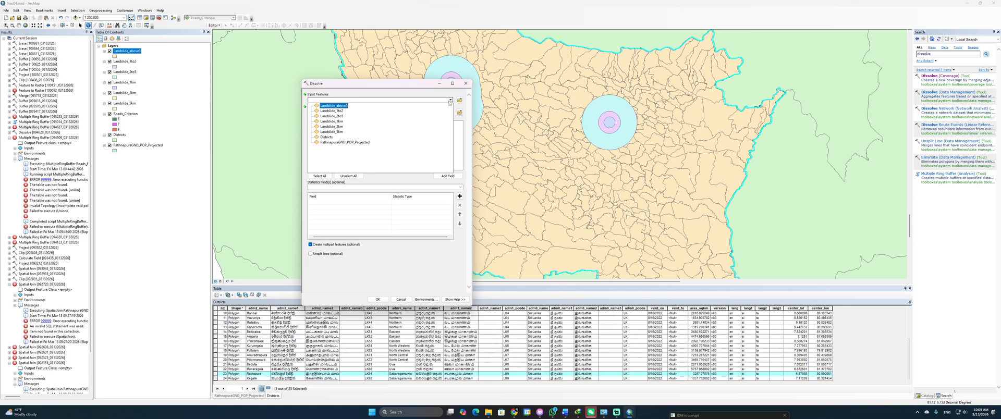
{"action": "left_click", "coordinate": [334, 105]}
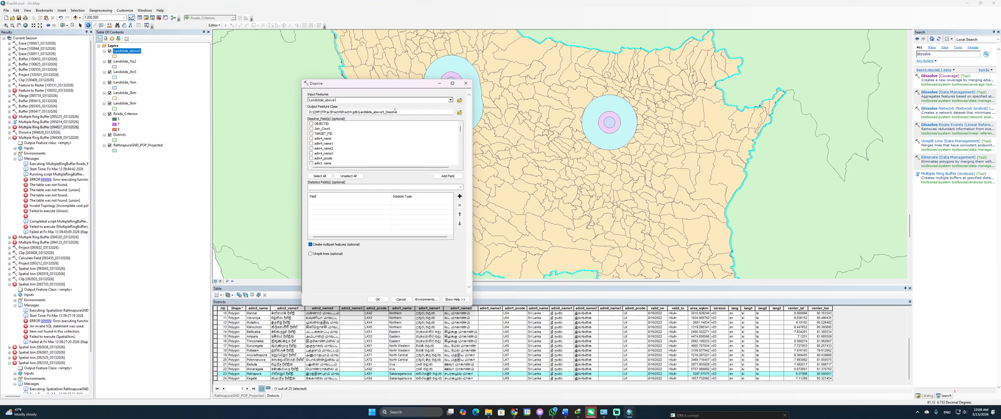
{"action": "left_click_drag", "start_coordinate": [399, 112], "coordinate": [391, 112]}
{"action": "left_click", "coordinate": [386, 300]}
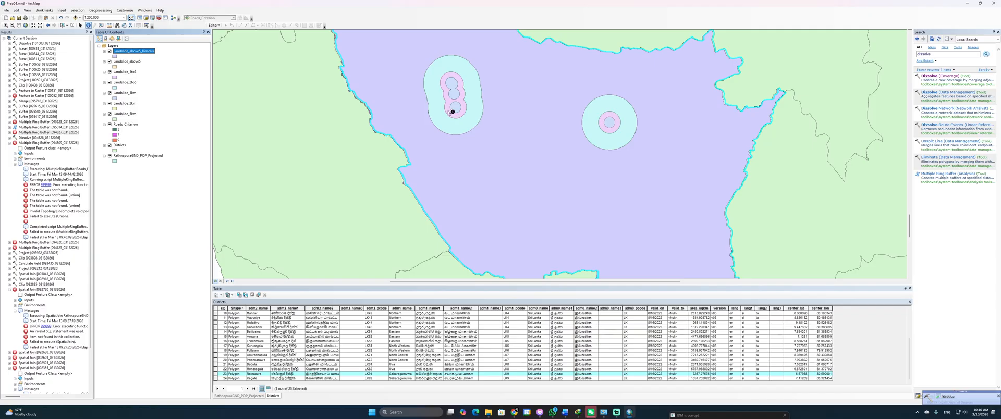
Step: Remove the undissolved Landslide_above5 layer and the Landslide_1km, Landslide_2km and Landslide_5km buffer layers from the map
{"action": "right_click", "coordinate": [136, 61]}
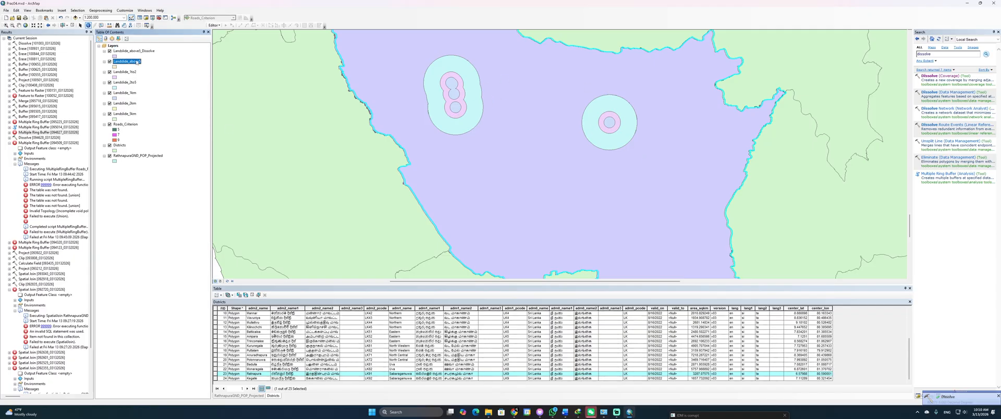
{"action": "left_click", "coordinate": [152, 70]}
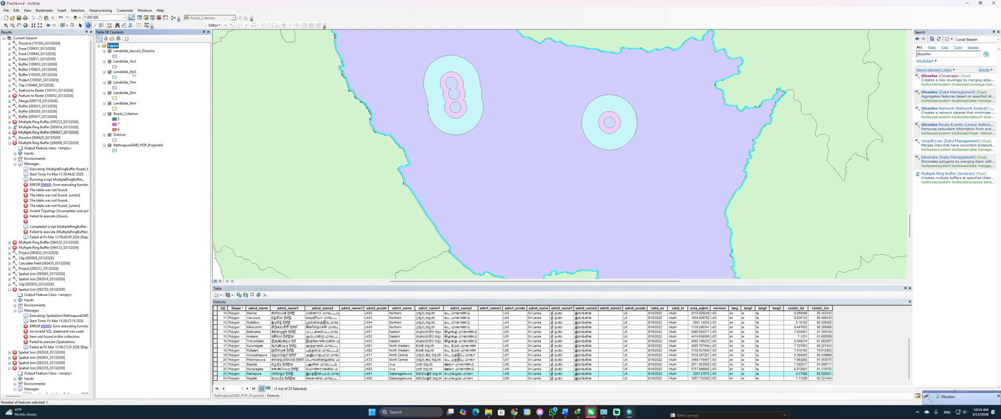
{"action": "left_click", "coordinate": [125, 82]}
{"action": "left_click", "coordinate": [125, 103], "text": "shift"}
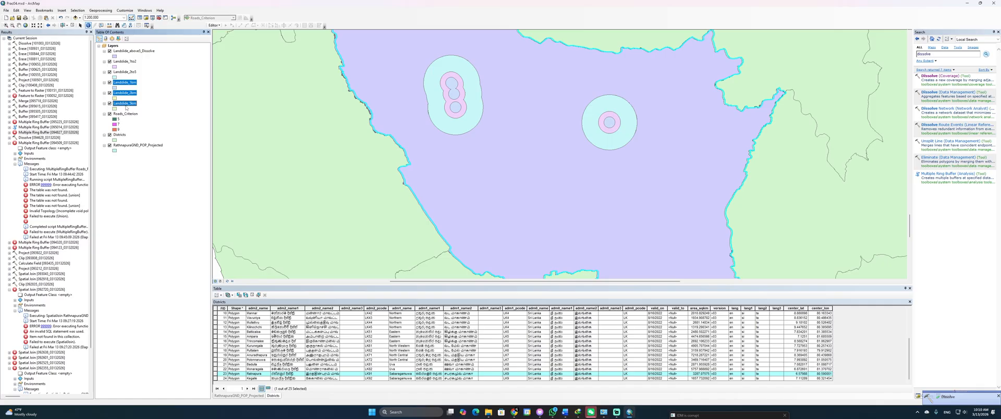
{"action": "right_click", "coordinate": [126, 107]}
{"action": "left_click", "coordinate": [145, 113]}
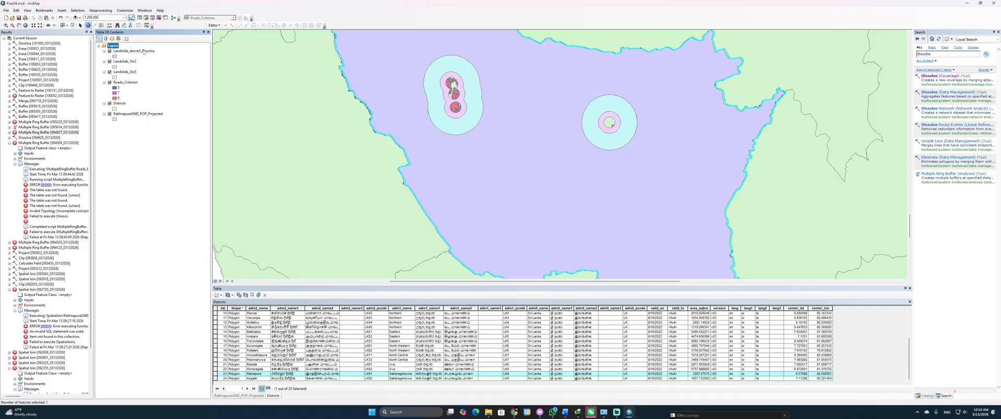
Step: Search the tools for merge and open the Merge (Data Management) tool
{"action": "key", "text": "ctrl+f"}
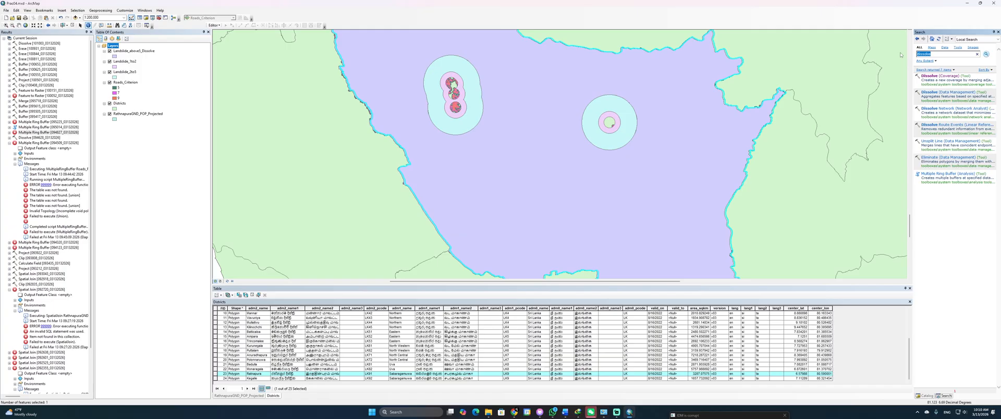
{"action": "type", "text": "merge"}
{"action": "key", "text": "Return"}
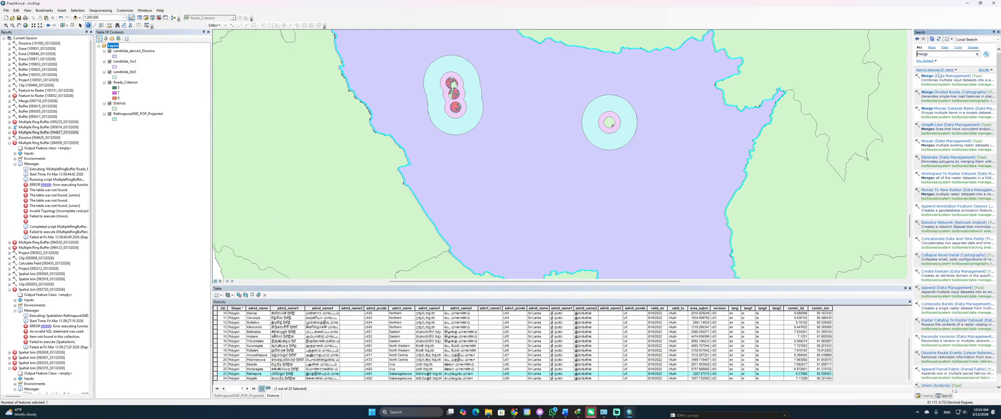
{"action": "left_click", "coordinate": [941, 76]}
Step: Merge Landslide_1to2, Landslide_2to5 and Landslide_above5_Dissolve into an output named Landslide_Buffers
{"action": "left_click", "coordinate": [450, 99]}
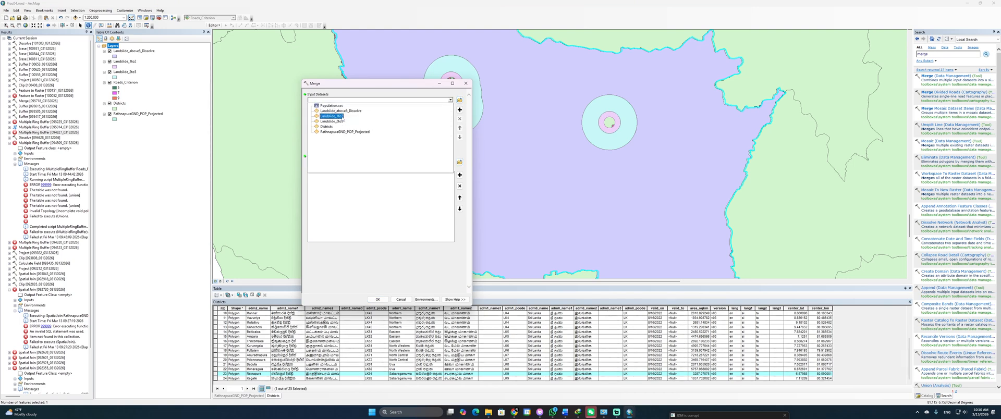
{"action": "left_click", "coordinate": [333, 115]}
{"action": "left_click", "coordinate": [450, 99]}
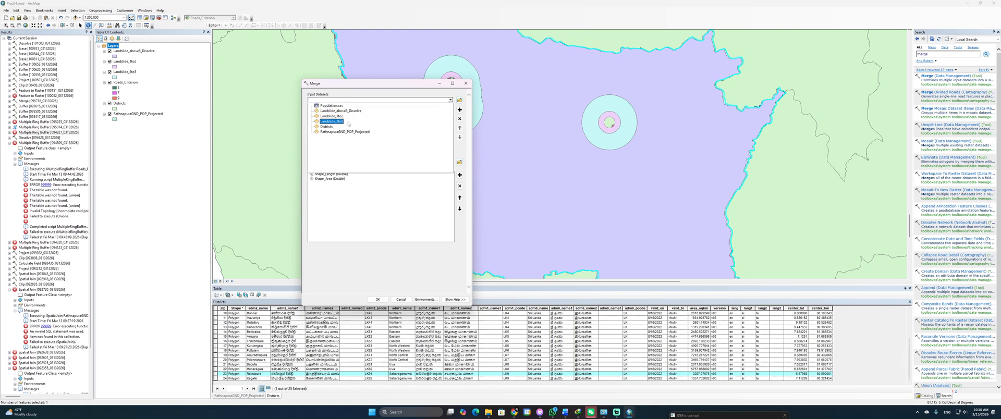
{"action": "left_click", "coordinate": [339, 121]}
{"action": "left_click", "coordinate": [450, 99]}
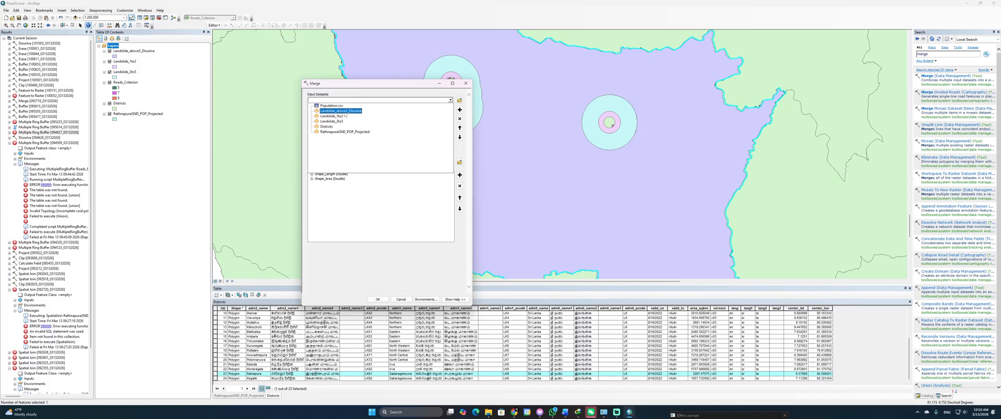
{"action": "left_click", "coordinate": [345, 112]}
{"action": "mouse_move", "coordinate": [389, 161]}
{"action": "left_mouse_down"}
{"action": "mouse_move", "coordinate": [360, 162]}
{"action": "mouse_move", "coordinate": [373, 162]}
{"action": "left_mouse_up"}
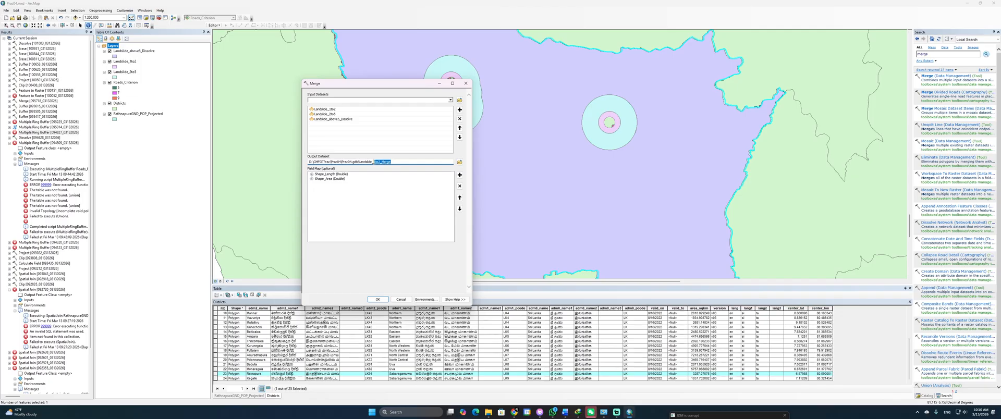
{"action": "type", "text": "Buffers"}
{"action": "left_click", "coordinate": [376, 298]}
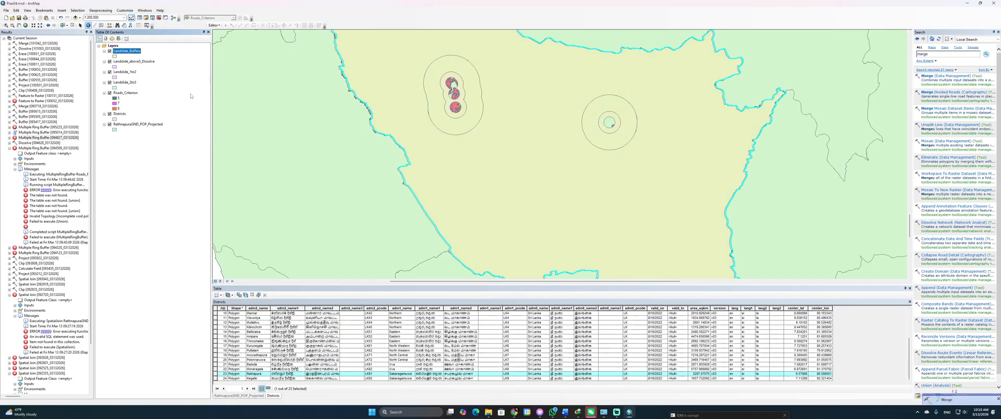
Step: Remove the Landslide_above5_Dissolve, Landslide_1to2 and Landslide_2to5 layers from the map
{"action": "left_click", "coordinate": [142, 61]}
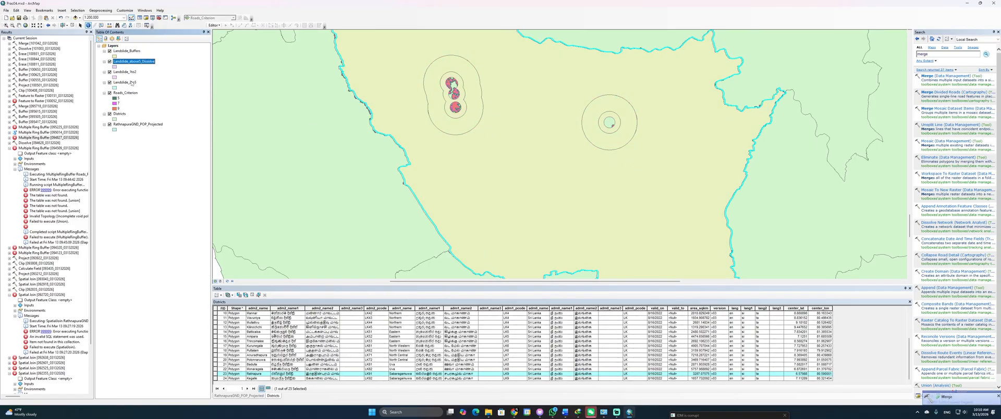
{"action": "left_click", "coordinate": [125, 82], "text": "shift"}
{"action": "right_click", "coordinate": [133, 84]}
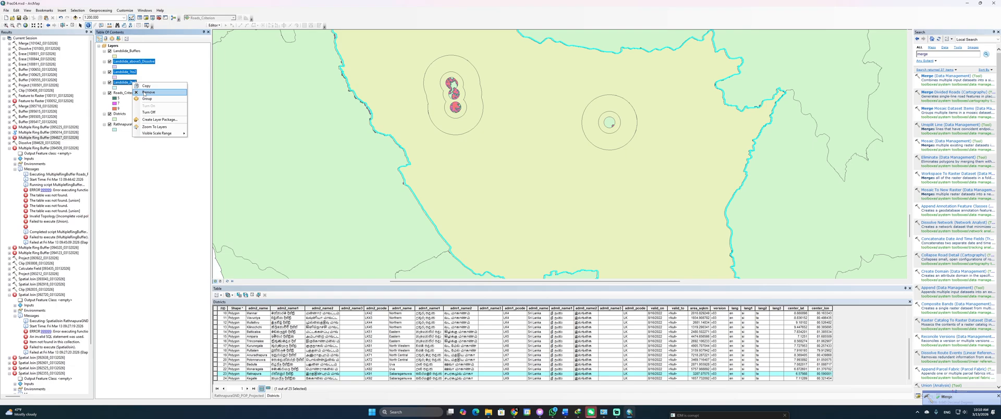
{"action": "left_click", "coordinate": [146, 98]}
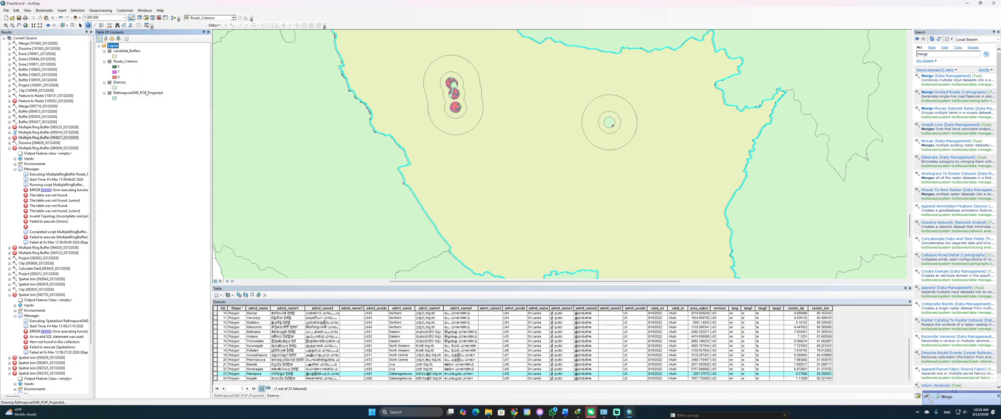
Step: Open the Landslide_Buffers attribute table and add a Short Integer field named Score
{"action": "right_click", "coordinate": [132, 51]}
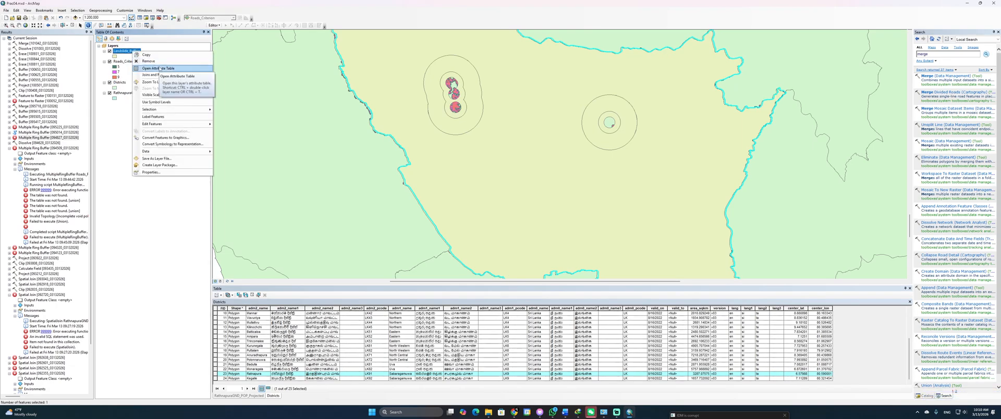
{"action": "left_click", "coordinate": [158, 68]}
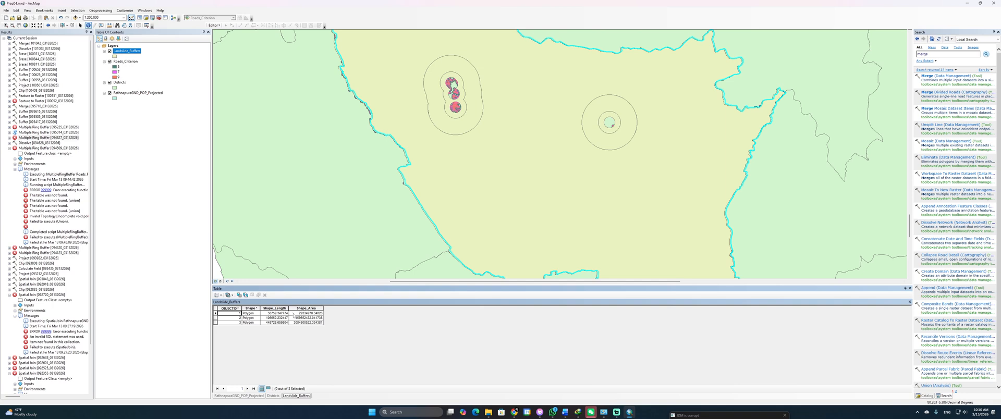
{"action": "left_click", "coordinate": [215, 313]}
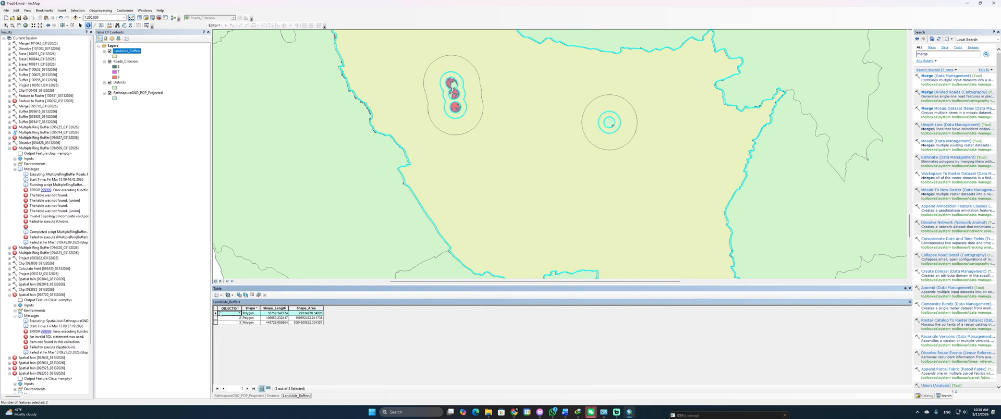
{"action": "left_click", "coordinate": [216, 295]}
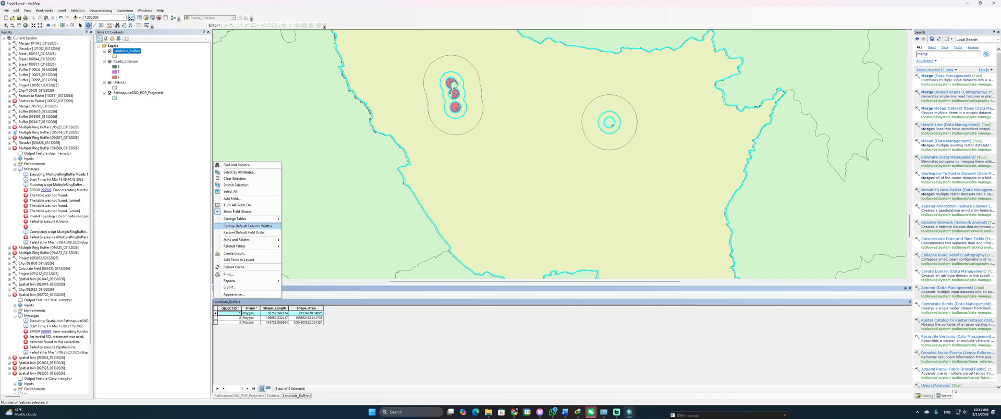
{"action": "left_click", "coordinate": [231, 199]}
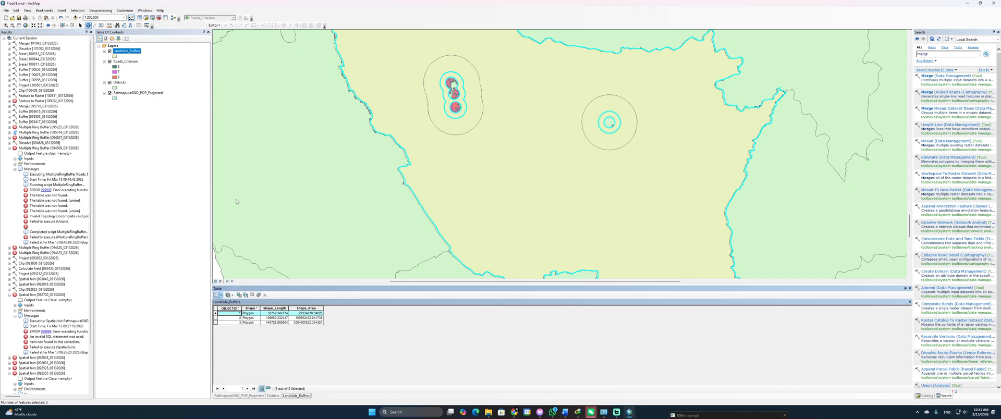
{"action": "type", "text": "S"}
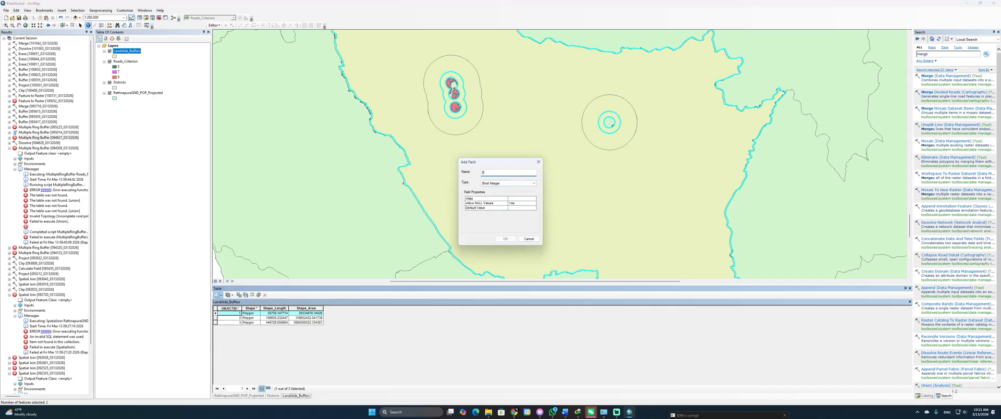
{"action": "type", "text": "core"}
{"action": "left_click", "coordinate": [505, 239]}
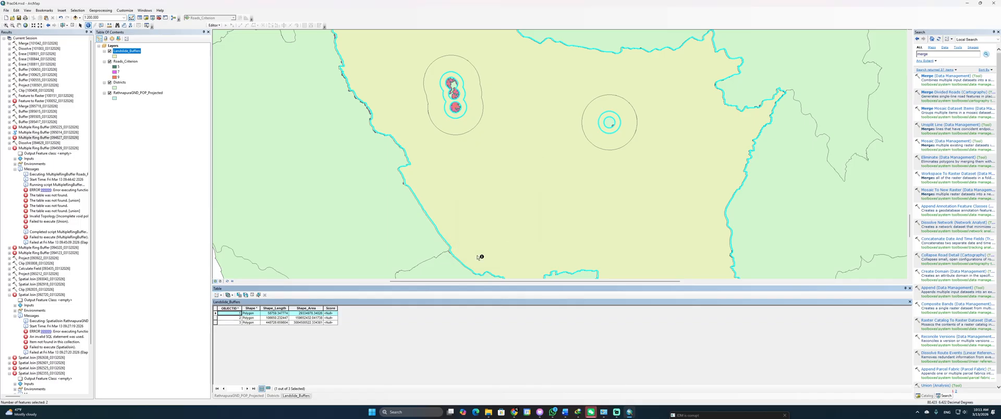
Step: Start an edit session on the Landslide_Buffers layer, continuing past the spatial reference warning
{"action": "left_click", "coordinate": [330, 313]}
{"action": "right_click", "coordinate": [129, 51]}
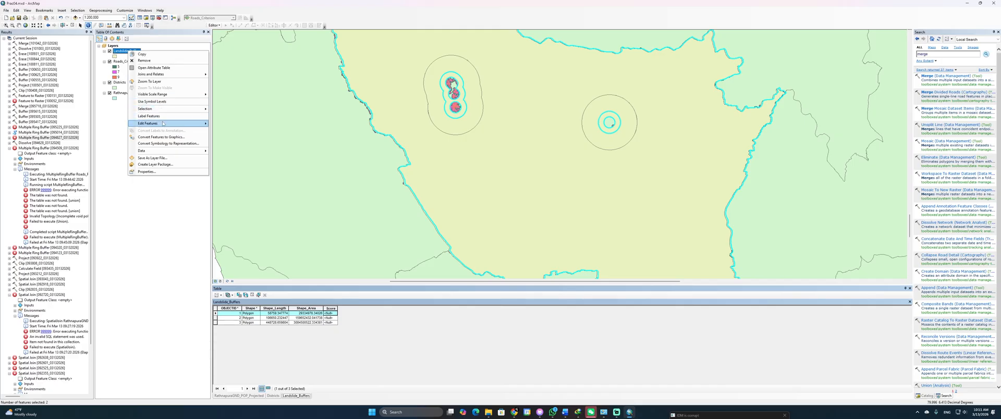
{"action": "mouse_move", "coordinate": [172, 122]}
{"action": "left_click", "coordinate": [224, 124]}
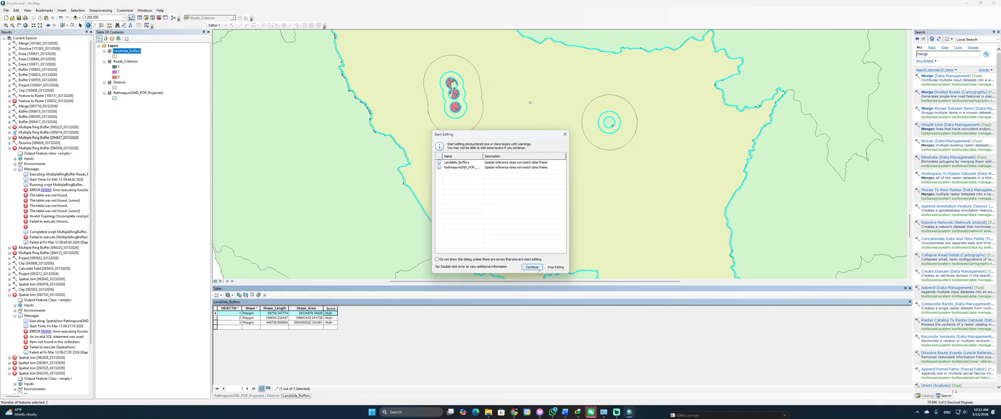
{"action": "left_click", "coordinate": [531, 267]}
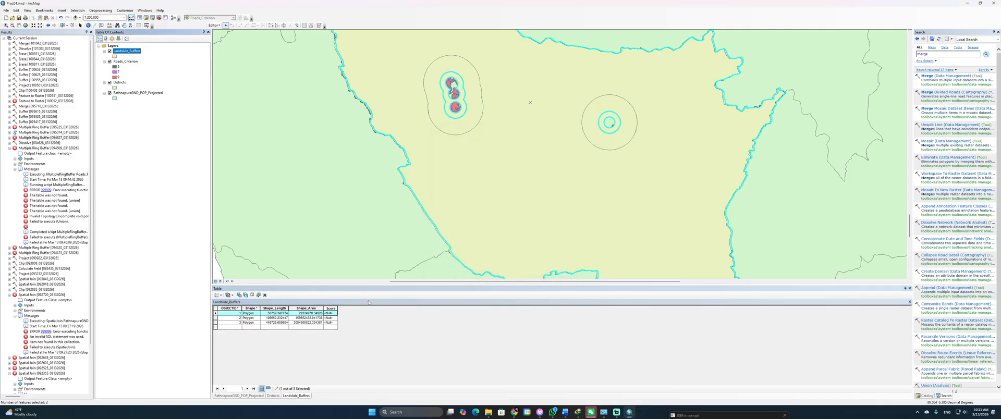
Step: Enter Score values of 5, 7 and 9 for the first, second and third Landslide_Buffers records
{"action": "left_click", "coordinate": [330, 313]}
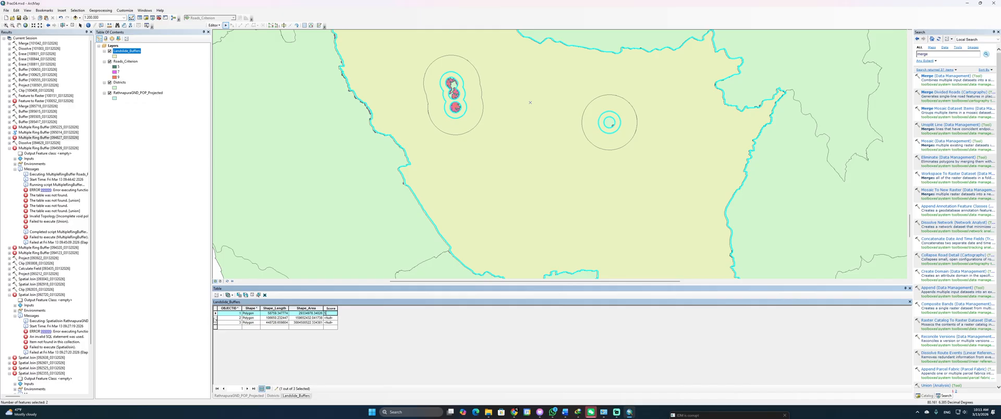
{"action": "left_click", "coordinate": [215, 317]}
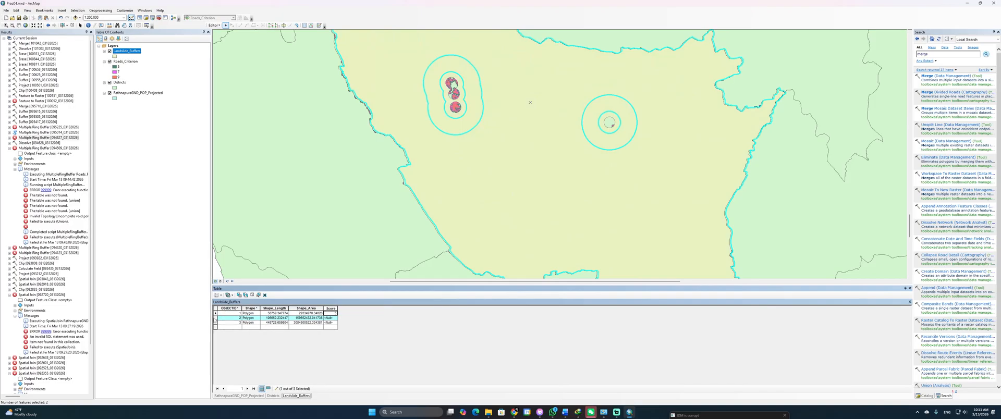
{"action": "left_click", "coordinate": [333, 317]}
{"action": "left_click", "coordinate": [215, 322]}
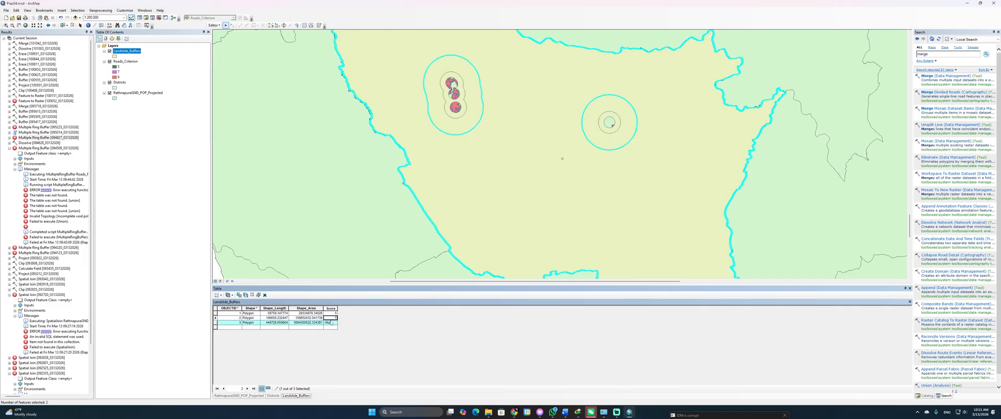
{"action": "left_click", "coordinate": [330, 322]}
{"action": "type", "text": "9"}
{"action": "left_click", "coordinate": [218, 23]}
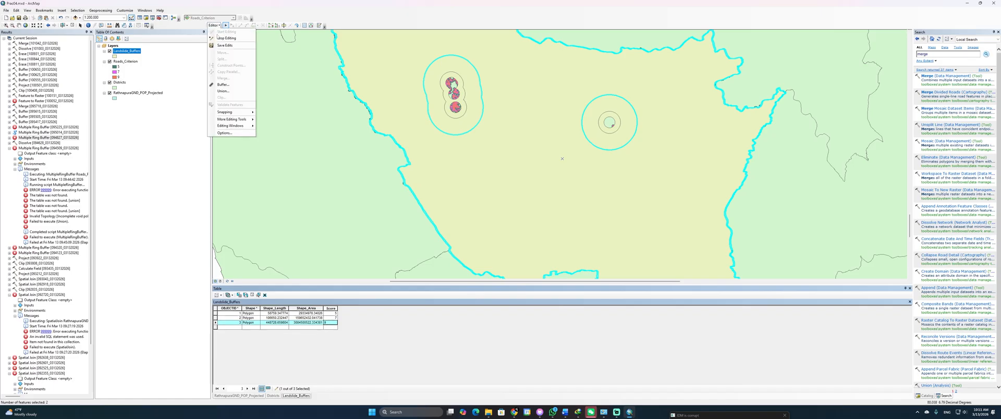
{"action": "left_click", "coordinate": [313, 316]}
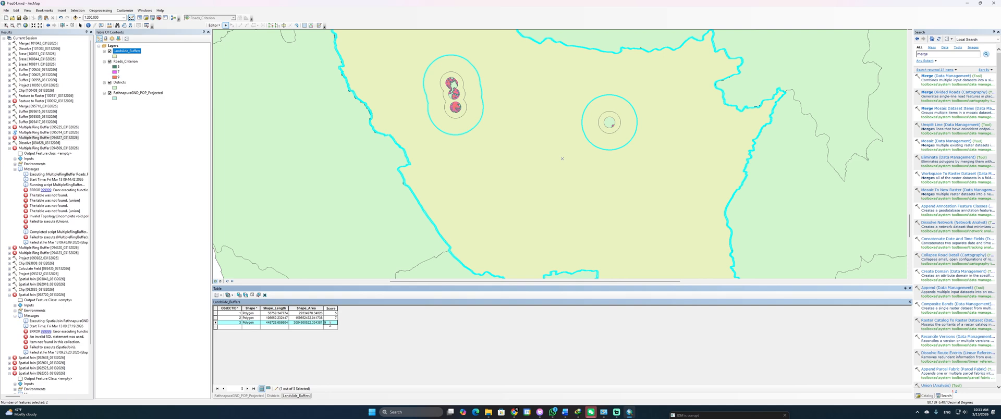
{"action": "key", "text": "Return"}
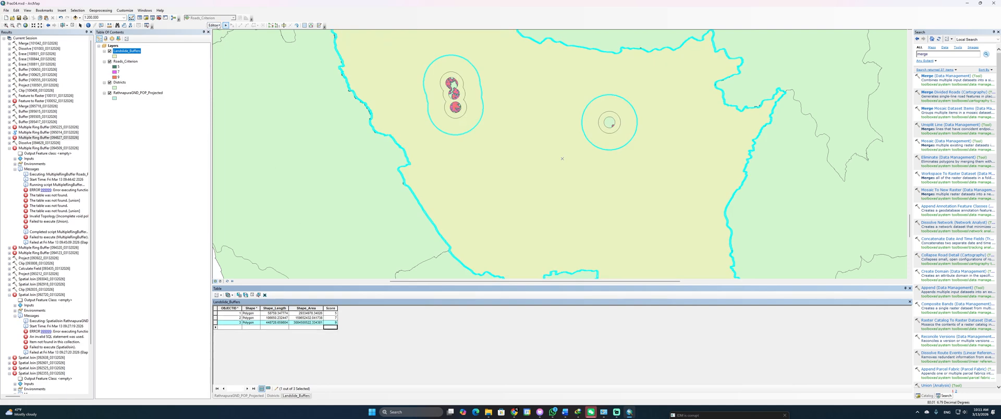
Step: Save the Landslide_Buffers score edits and stop editing
{"action": "left_click", "coordinate": [213, 25]}
{"action": "left_click", "coordinate": [227, 46]}
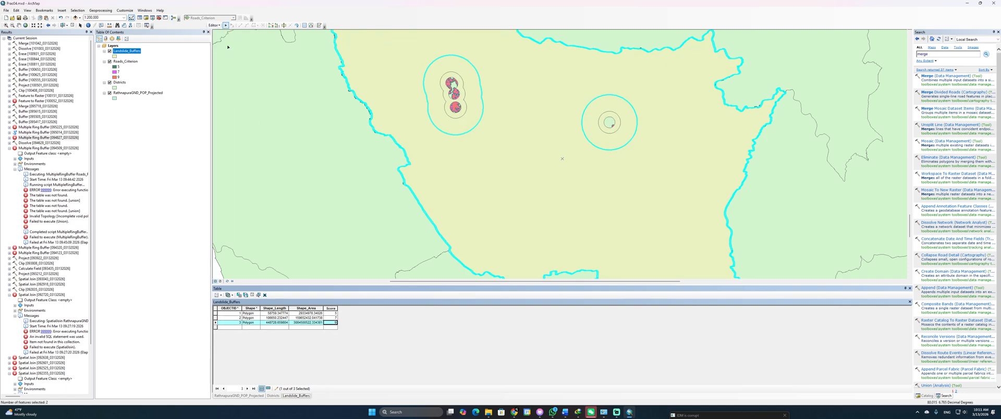
{"action": "left_click", "coordinate": [213, 25]}
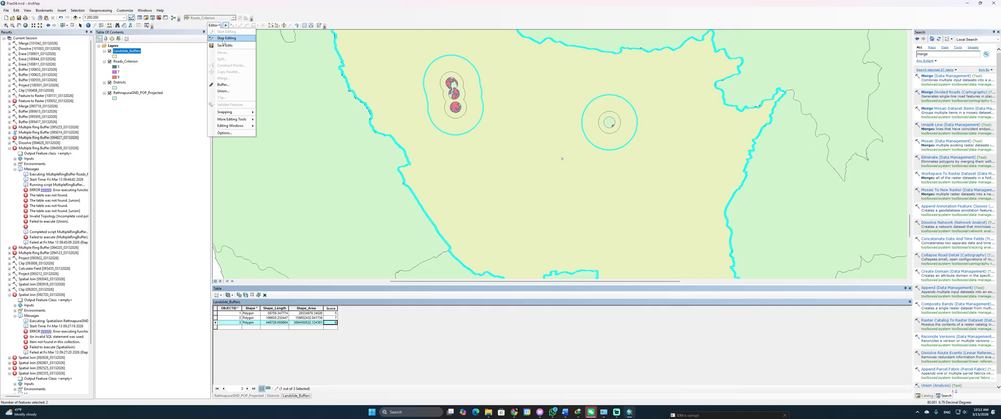
{"action": "left_click", "coordinate": [223, 41]}
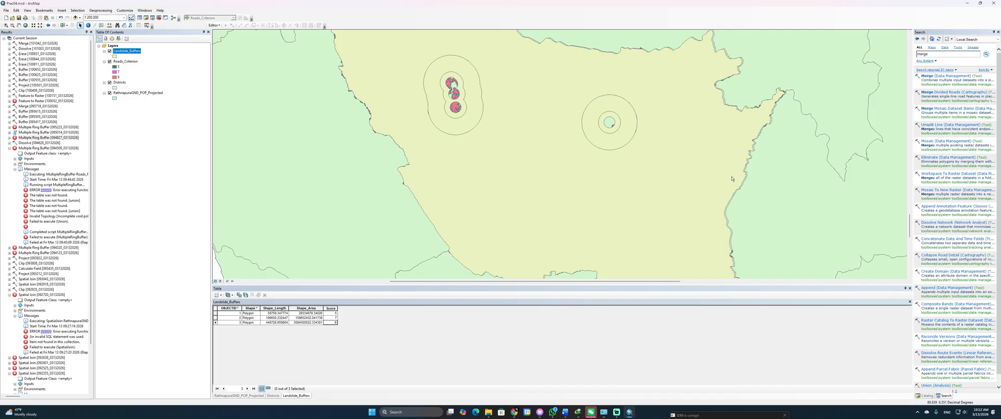
Step: Search the tools for feature to raster and open the Feature to Raster (Conversion) tool
{"action": "double_click", "coordinate": [938, 54]}
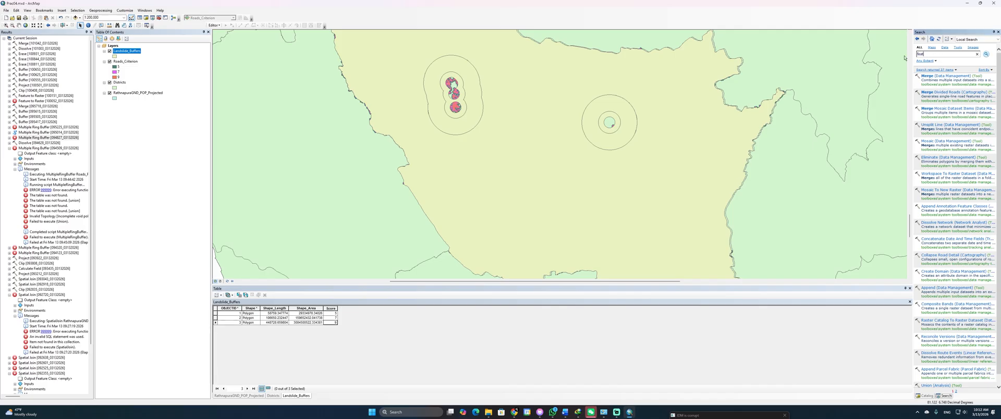
{"action": "type", "text": "feature to raster"}
{"action": "key", "text": "Return"}
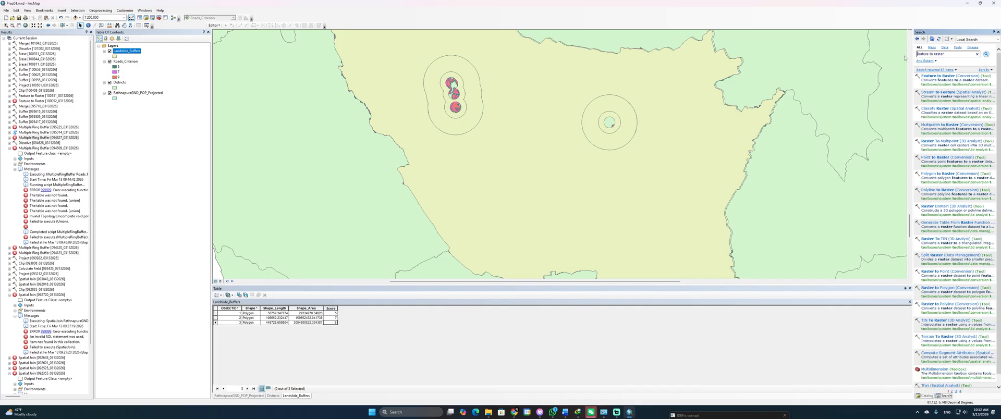
{"action": "left_click", "coordinate": [936, 75]}
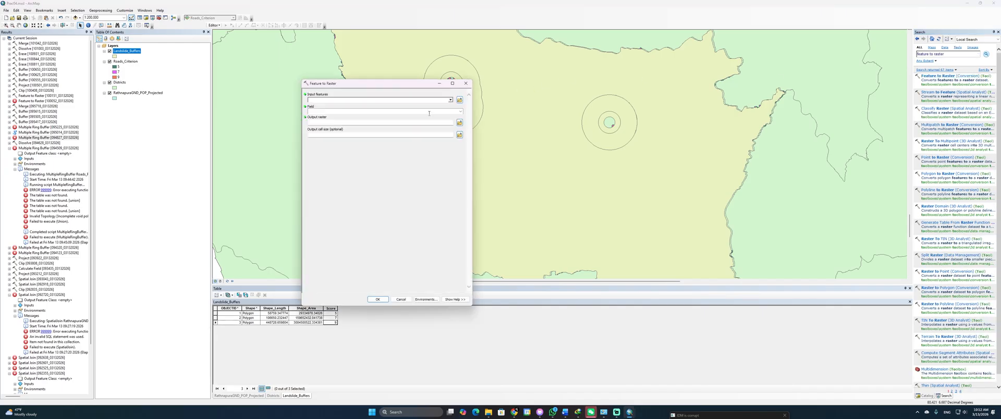
Step: Set Landslide_Buffers as the input features and Score as the field for the raster conversion
{"action": "left_click", "coordinate": [451, 100]}
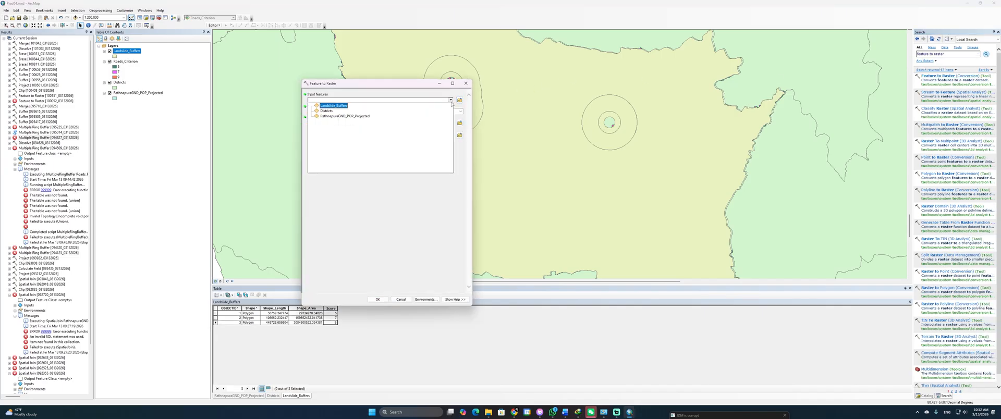
{"action": "left_click", "coordinate": [334, 107]}
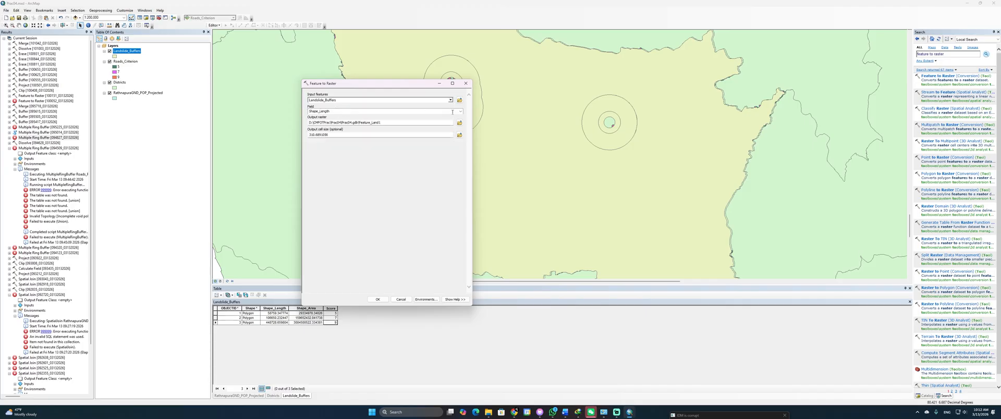
{"action": "left_click", "coordinate": [452, 111]}
{"action": "left_click", "coordinate": [352, 130]}
Step: Switch to the Word instructions and copy the output name Landslide_Criterion from Criterion 2's Feature to Raster item
{"action": "key", "text": "alt+Tab"}
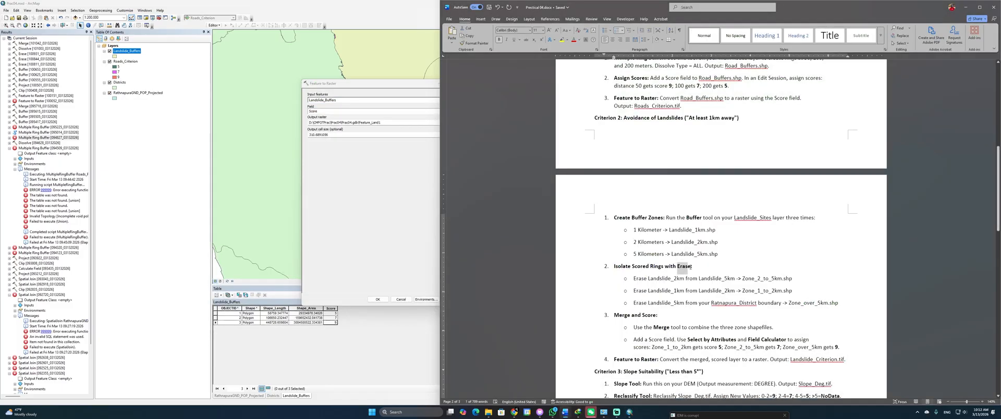
{"action": "left_click", "coordinate": [725, 303]}
{"action": "scroll", "coordinate": [734, 320], "scroll_direction": "down", "scroll_amount": 1}
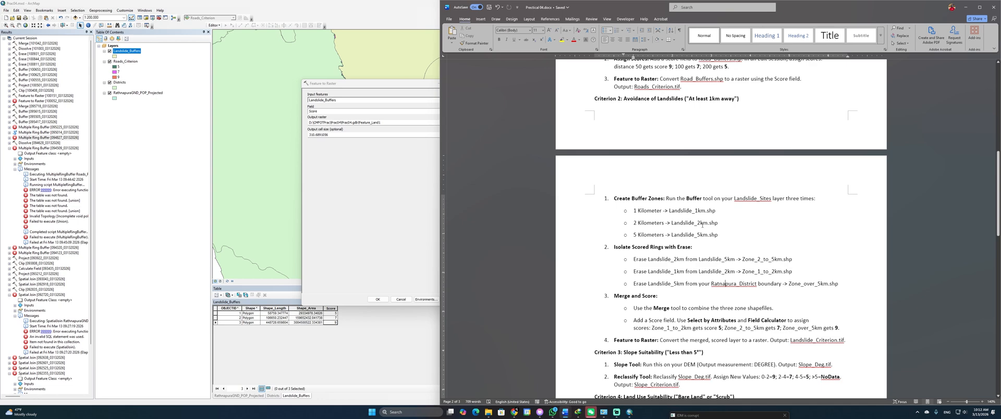
{"action": "scroll", "coordinate": [658, 280], "scroll_direction": "down", "scroll_amount": 1}
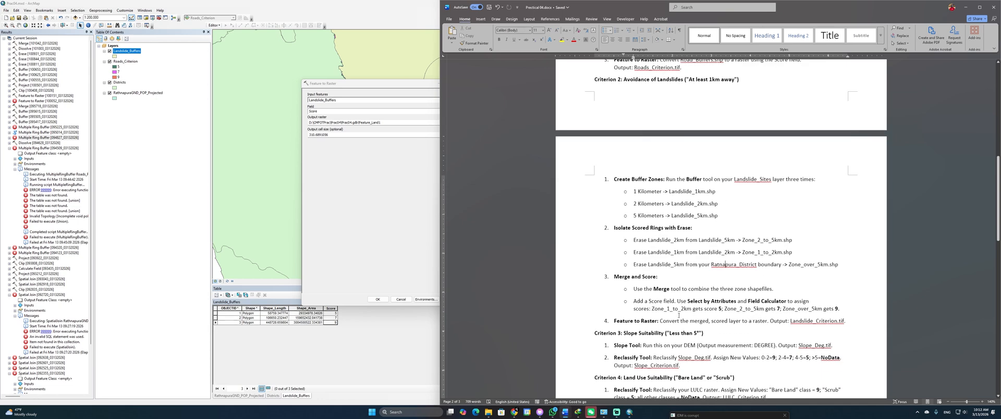
{"action": "left_click_drag", "start_coordinate": [790, 321], "coordinate": [828, 323]}
{"action": "key", "text": "ctrl+c"}
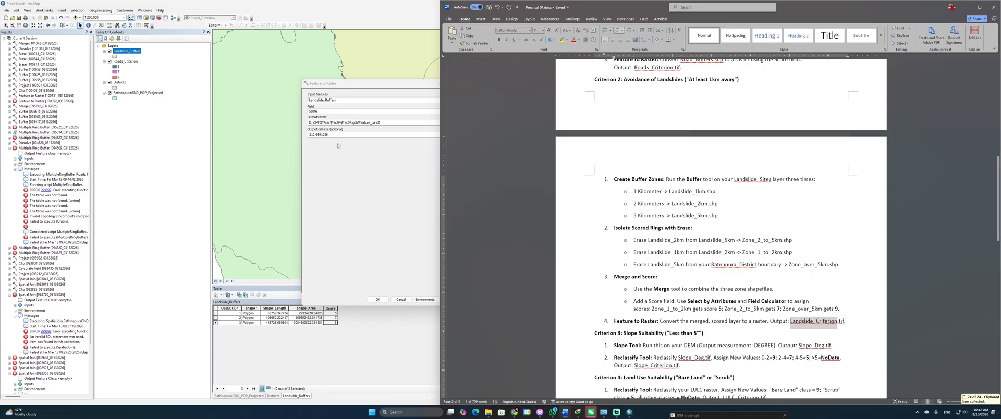
Step: Back in ArcMap, name the output raster Landslide_Criterion in the geodatabase, set the cell size to 10 and run the conversion
{"action": "left_click", "coordinate": [388, 123]}
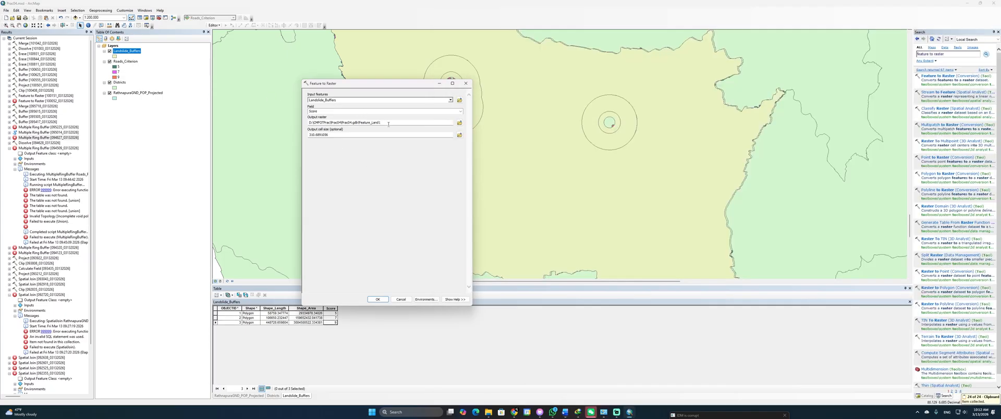
{"action": "left_click_drag", "start_coordinate": [388, 122], "coordinate": [358, 122]}
{"action": "key", "text": "ctrl+v"}
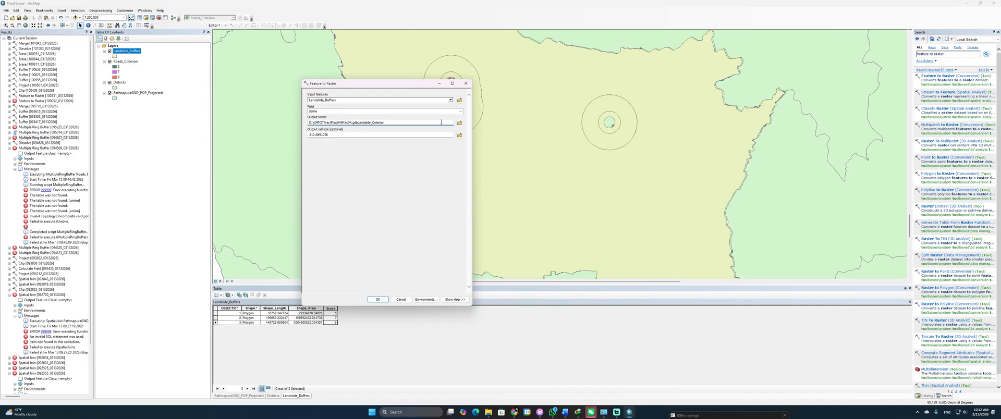
{"action": "left_click", "coordinate": [358, 122]}
{"action": "type", "text": "\\"}
{"action": "left_click_drag", "start_coordinate": [327, 136], "coordinate": [304, 134]}
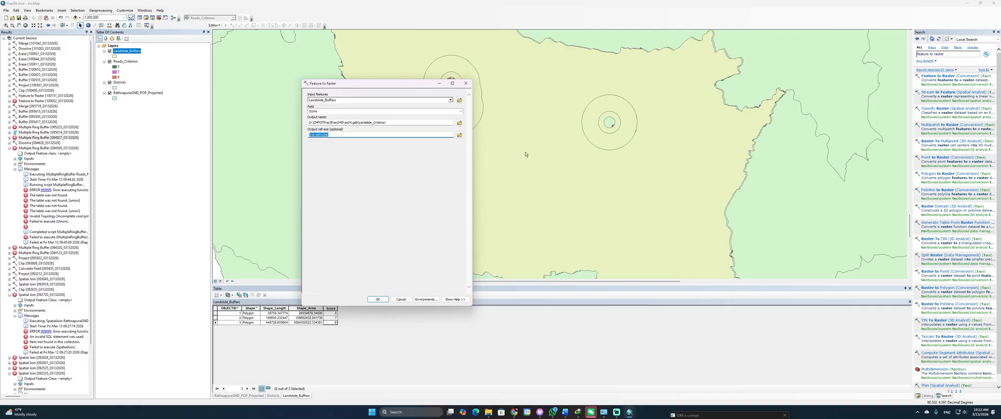
{"action": "type", "text": "10"}
{"action": "left_click", "coordinate": [377, 299]}
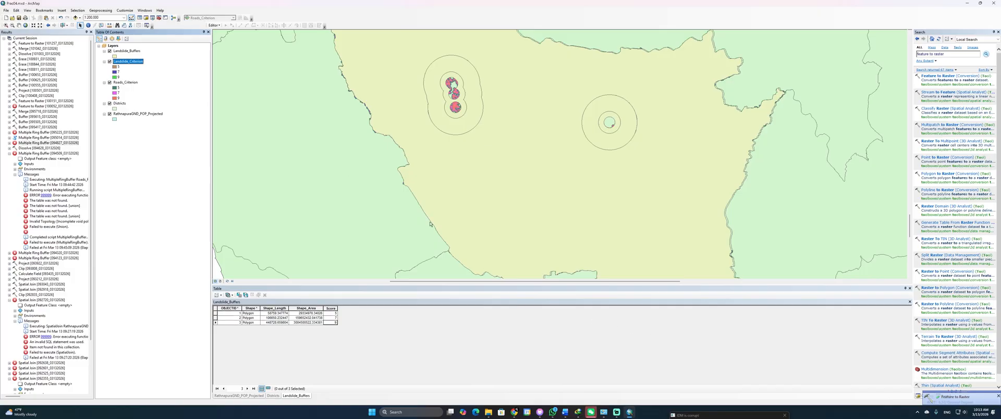
Step: Remove the Landslide_Buffers layer from the map
{"action": "left_click", "coordinate": [137, 52]}
{"action": "right_click", "coordinate": [137, 52]}
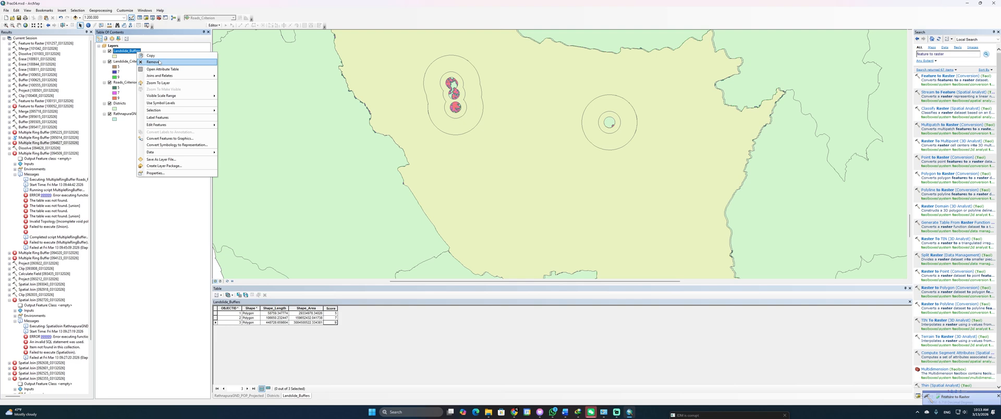
{"action": "left_click", "coordinate": [151, 61]}
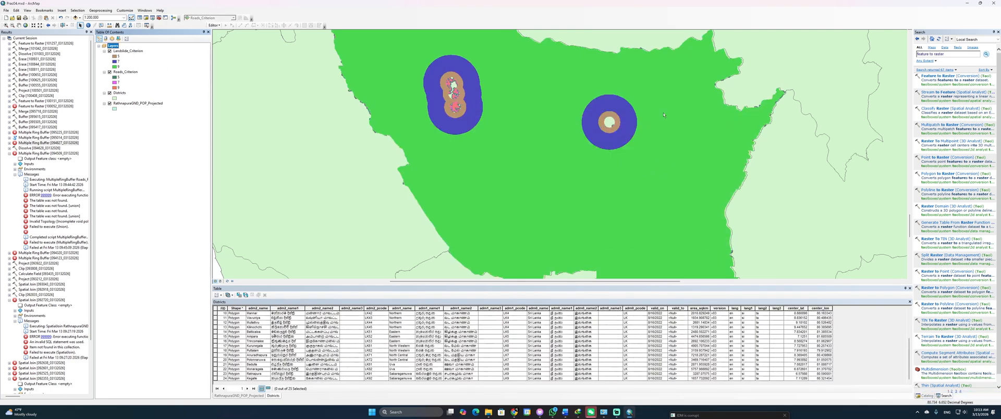
Step: Switch to the Word instructions and read the Criterion 3 slope suitability tasks
{"action": "key", "text": "alt+Tab"}
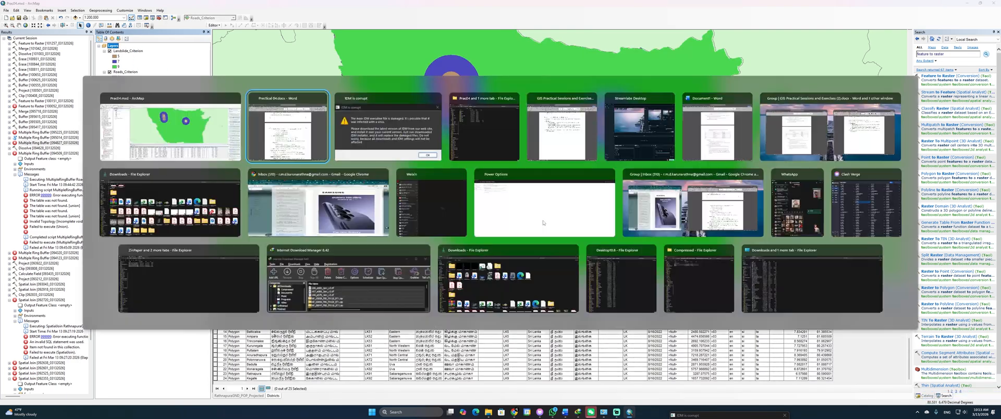
{"action": "scroll", "coordinate": [674, 269], "scroll_direction": "down", "scroll_amount": 2}
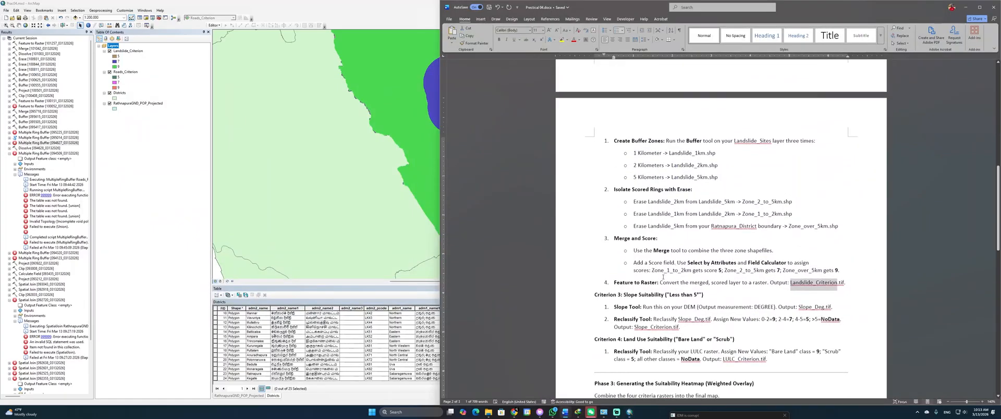
{"action": "double_click", "coordinate": [628, 275]}
{"action": "left_click_drag", "start_coordinate": [644, 273], "coordinate": [654, 275]}
{"action": "scroll", "coordinate": [654, 277], "scroll_direction": "down", "scroll_amount": 2}
{"action": "scroll", "coordinate": [654, 277], "scroll_direction": "down", "scroll_amount": 1}
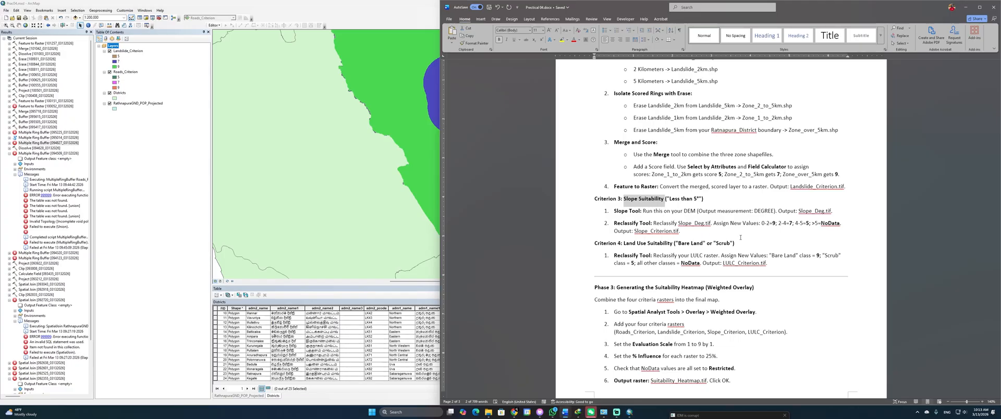
Step: Return to ArcMap and add the DEM raster from the project's DEM folder to the map
{"action": "left_click", "coordinate": [409, 211]}
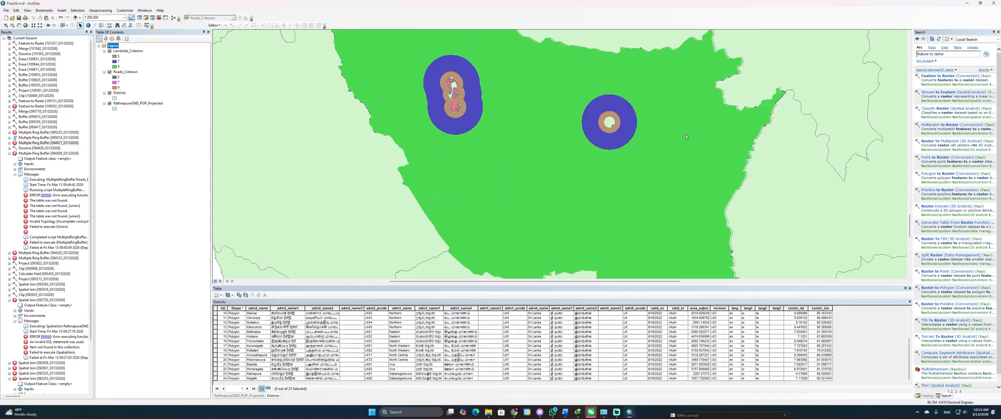
{"action": "left_click", "coordinate": [924, 396]}
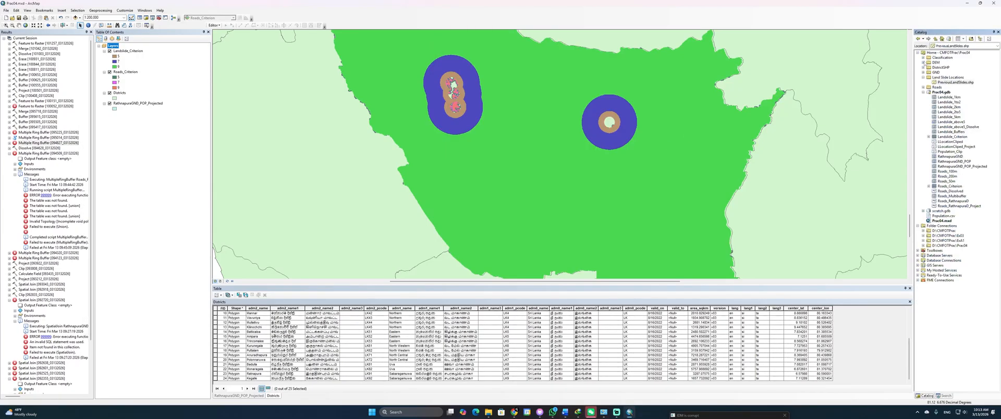
{"action": "left_click", "coordinate": [922, 62]}
{"action": "left_click_drag", "start_coordinate": [943, 67], "coordinate": [673, 146]}
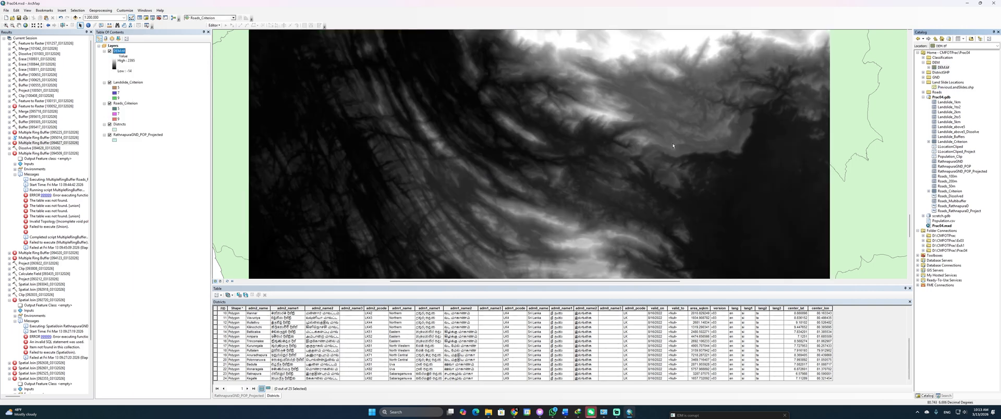
{"action": "scroll", "coordinate": [579, 151], "scroll_direction": "up", "scroll_amount": 3}
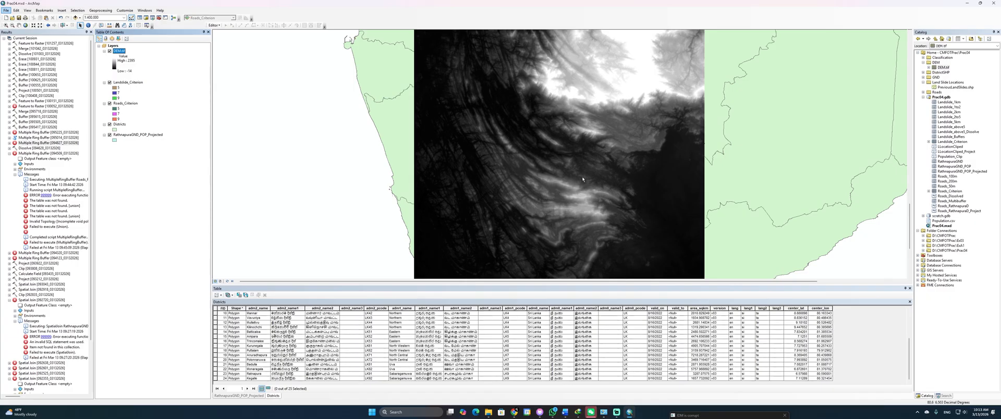
Step: Select the Ratnapura record in the Districts attribute table
{"action": "right_click", "coordinate": [125, 124]}
{"action": "left_click", "coordinate": [146, 141]}
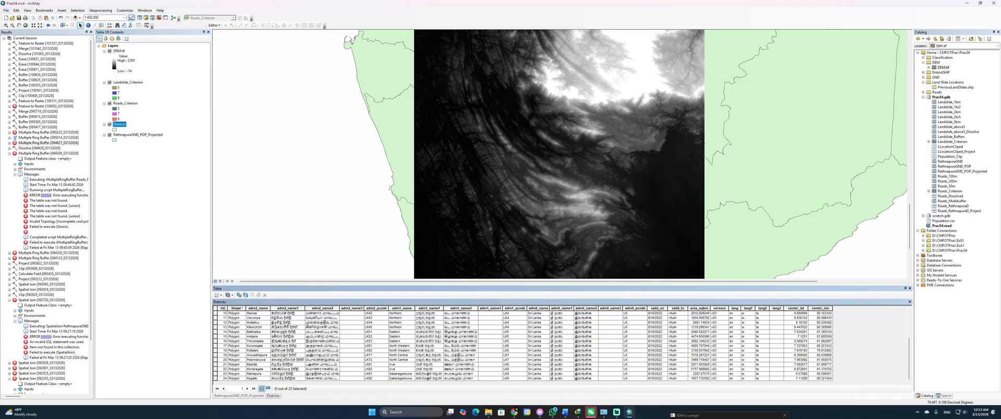
{"action": "left_click", "coordinate": [216, 374]}
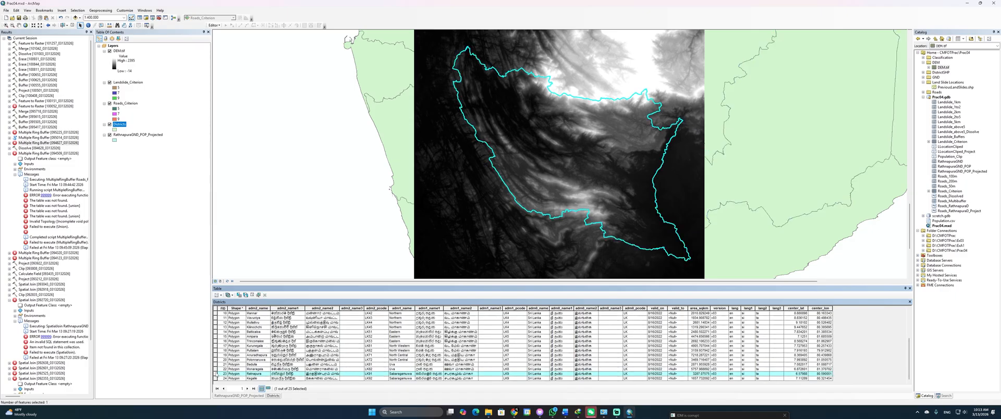
Step: Clip the DEM raster to the selected district, using Districts as the output extent and clipping geometry, with the clipping extent maintained
{"action": "left_click", "coordinate": [942, 395]}
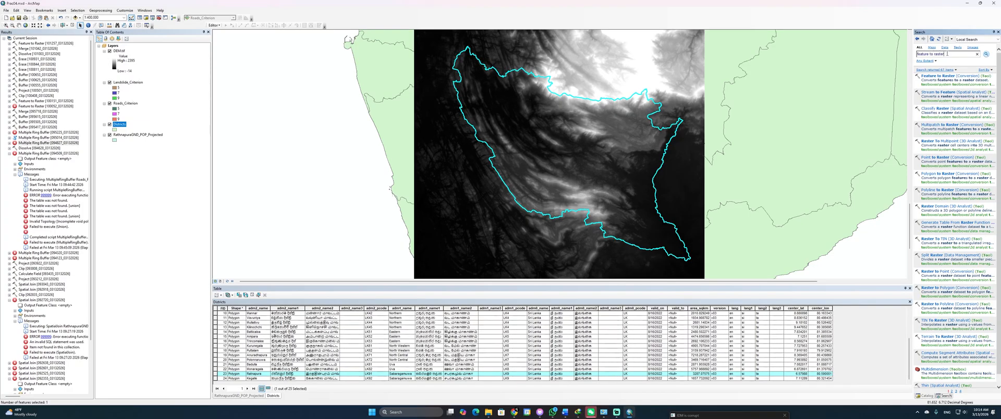
{"action": "left_click_drag", "start_coordinate": [946, 53], "coordinate": [912, 54]}
{"action": "type", "text": "clip"}
{"action": "key", "text": "Return"}
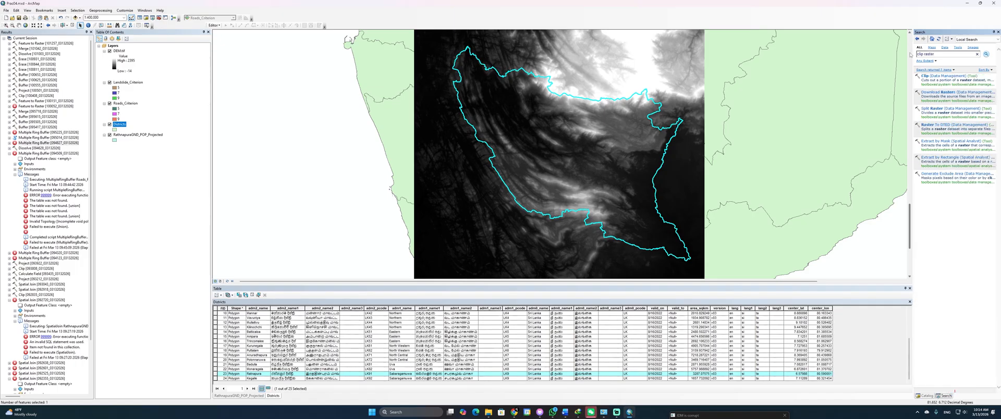
{"action": "left_click", "coordinate": [935, 76]}
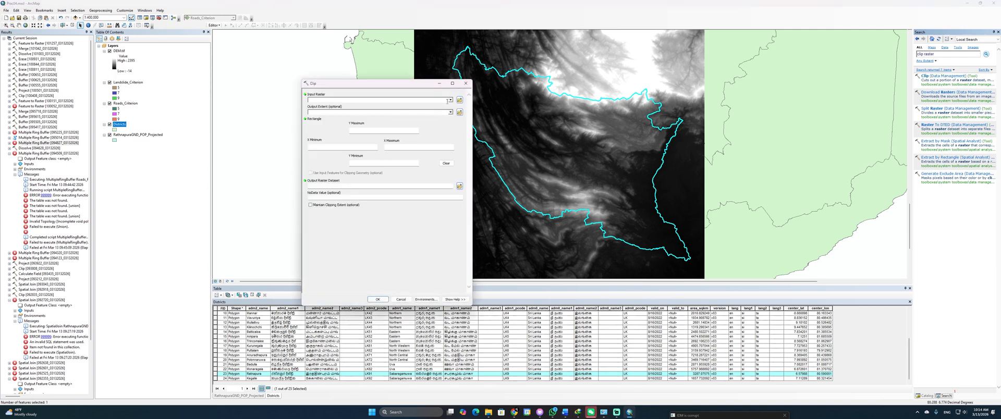
{"action": "left_click", "coordinate": [450, 100]}
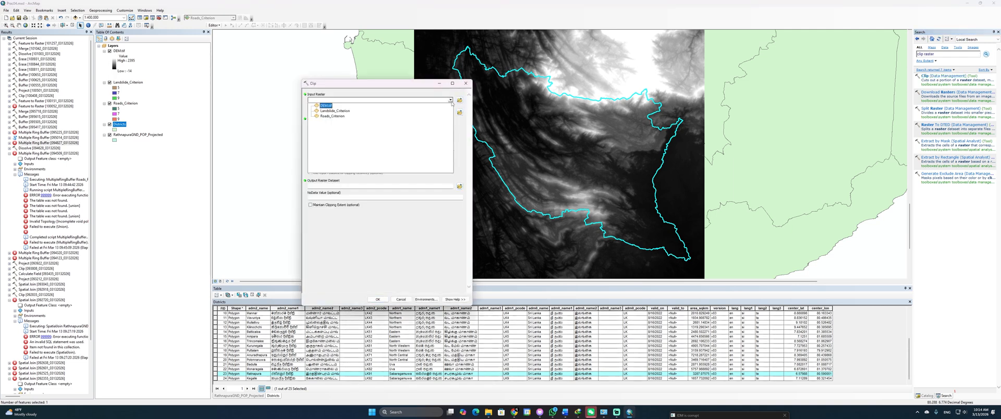
{"action": "left_click", "coordinate": [325, 106]}
{"action": "left_click", "coordinate": [450, 112]}
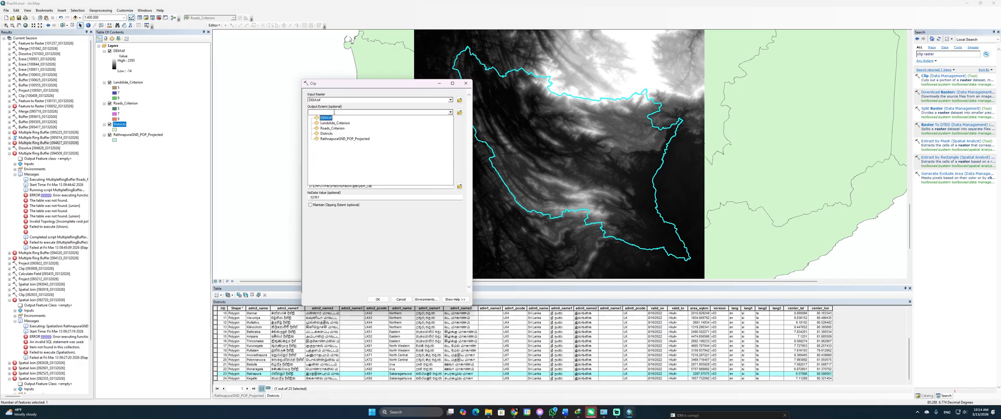
{"action": "left_click", "coordinate": [335, 134]}
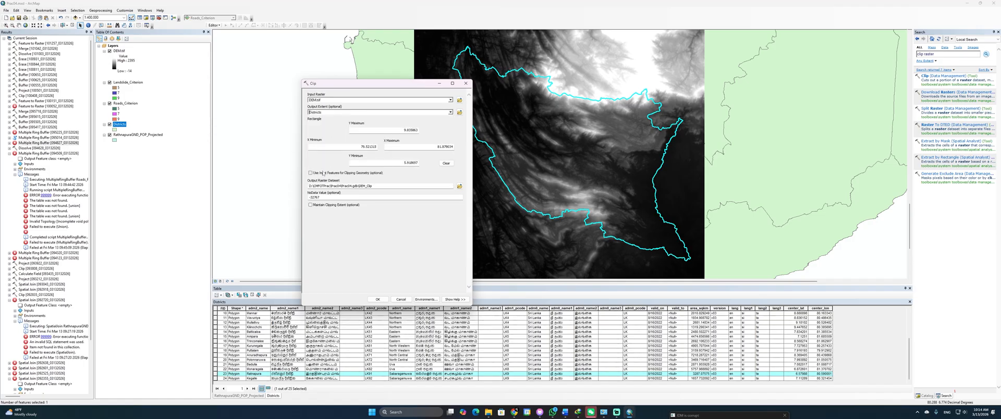
{"action": "left_click", "coordinate": [320, 206]}
{"action": "left_click", "coordinate": [377, 299]}
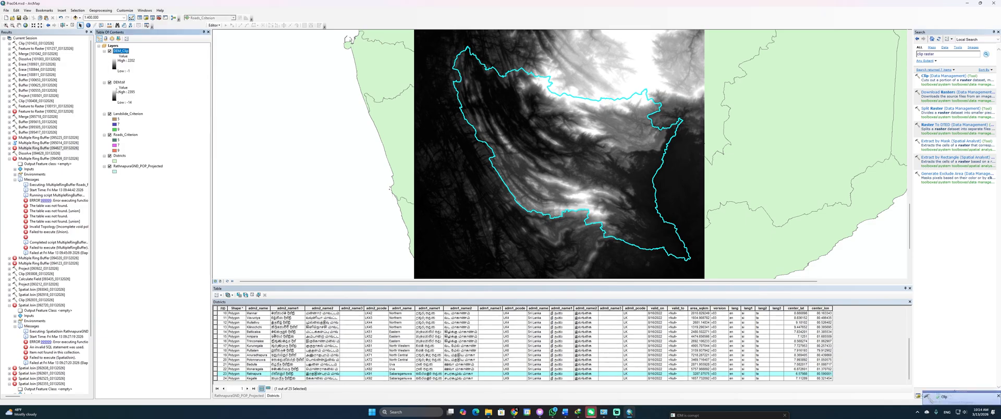
Step: Hide the original unclipped DEM layer and remove it from the map
{"action": "left_click", "coordinate": [110, 82]}
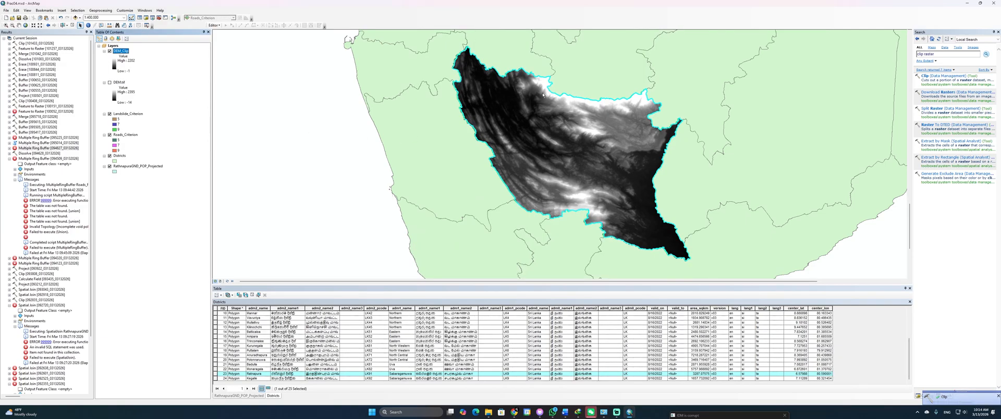
{"action": "left_click", "coordinate": [119, 82]}
{"action": "right_click", "coordinate": [122, 82]}
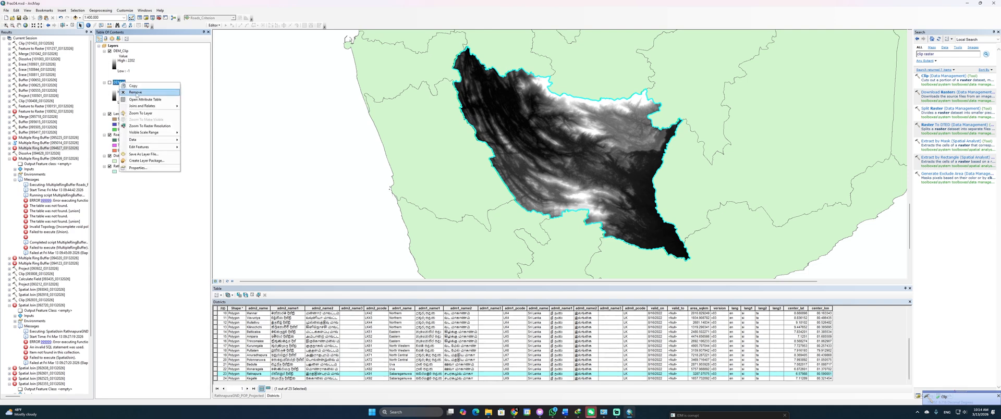
{"action": "left_click", "coordinate": [134, 93]}
Step: Examine the cell size and spatial reference in DEM_Clip's source properties
{"action": "left_click", "coordinate": [121, 51]}
{"action": "right_click", "coordinate": [128, 51]}
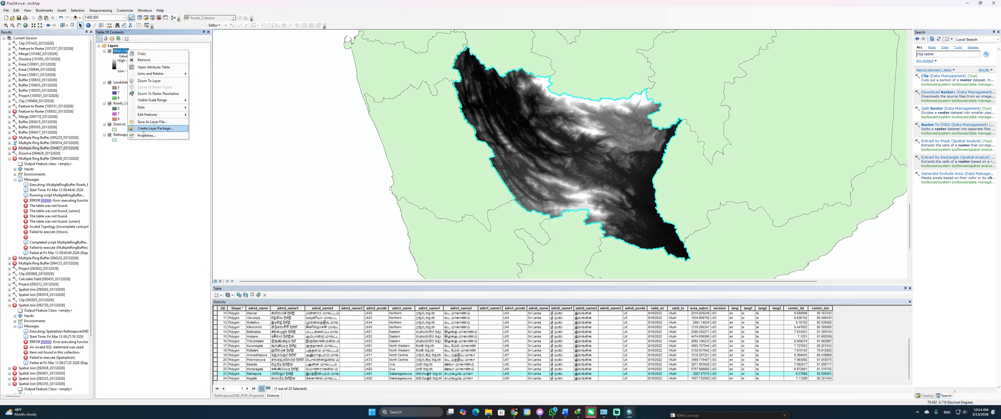
{"action": "left_click", "coordinate": [145, 136]}
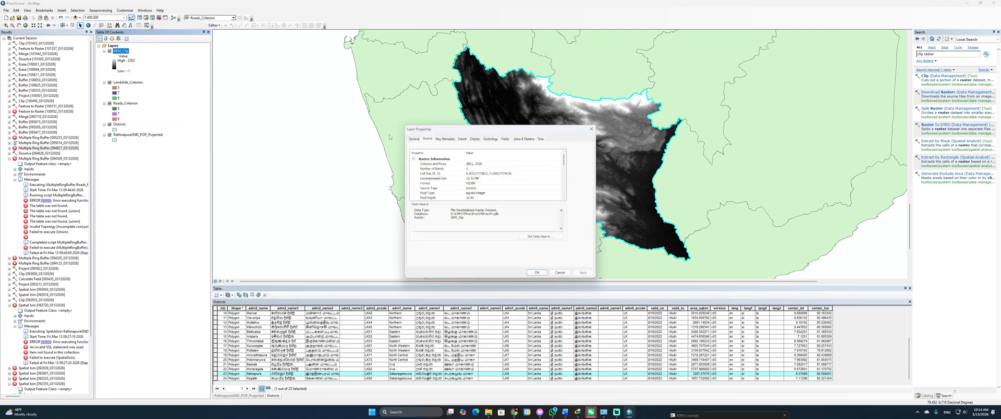
{"action": "scroll", "coordinate": [464, 183], "scroll_direction": "down", "scroll_amount": 4}
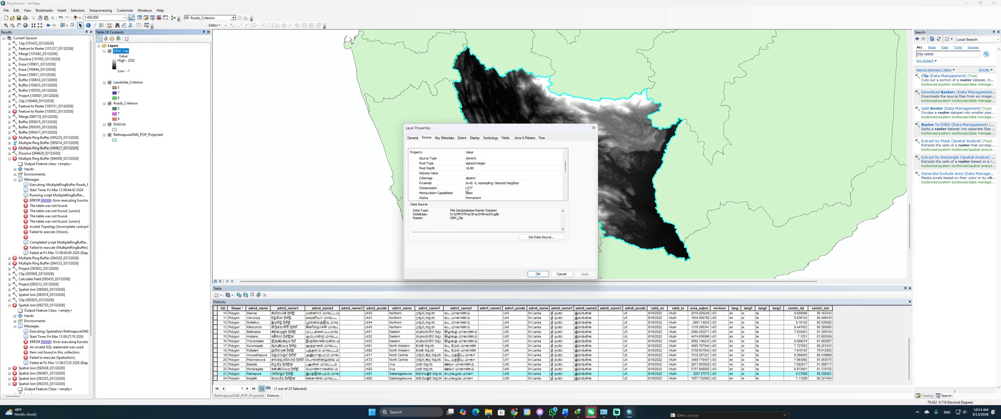
{"action": "scroll", "coordinate": [477, 190], "scroll_direction": "down", "scroll_amount": 3}
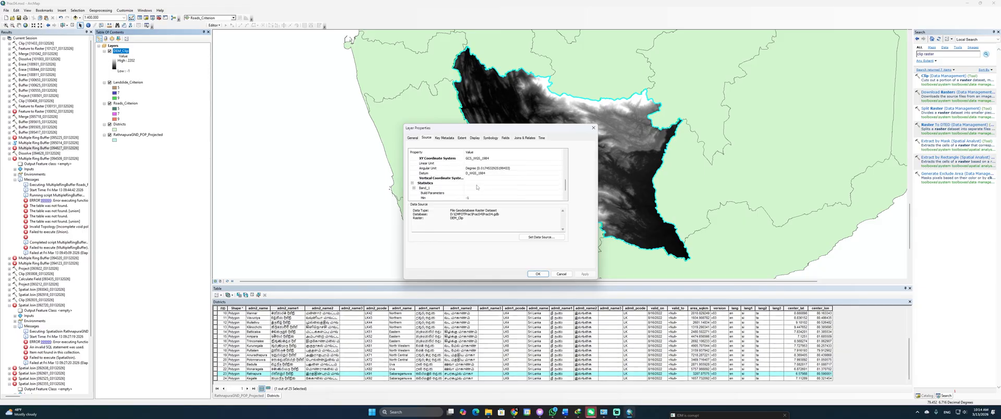
{"action": "scroll", "coordinate": [477, 187], "scroll_direction": "up", "scroll_amount": 1}
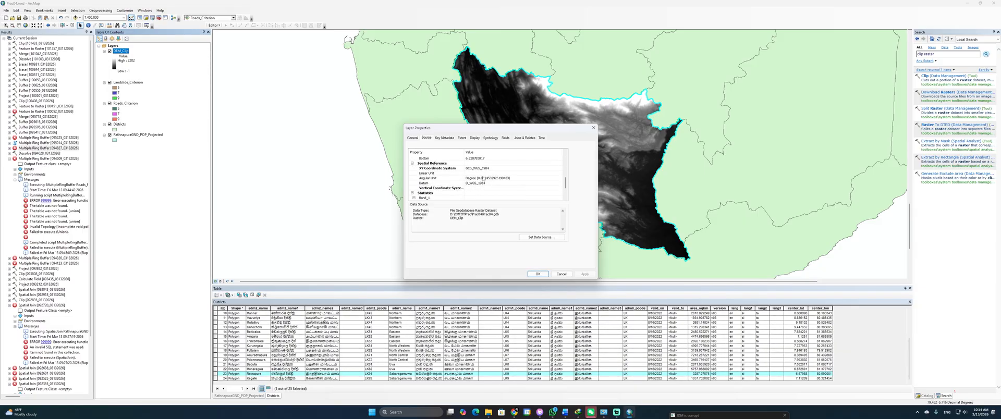
{"action": "left_click", "coordinate": [593, 129]}
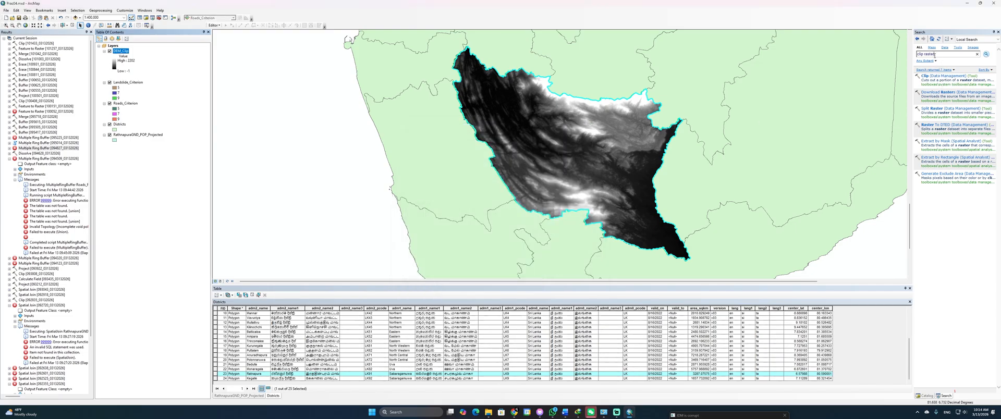
Step: Find the Project Raster tool and set DEM_Clip as its input raster
{"action": "left_click_drag", "start_coordinate": [940, 55], "coordinate": [910, 57]}
{"action": "type", "text": "project"}
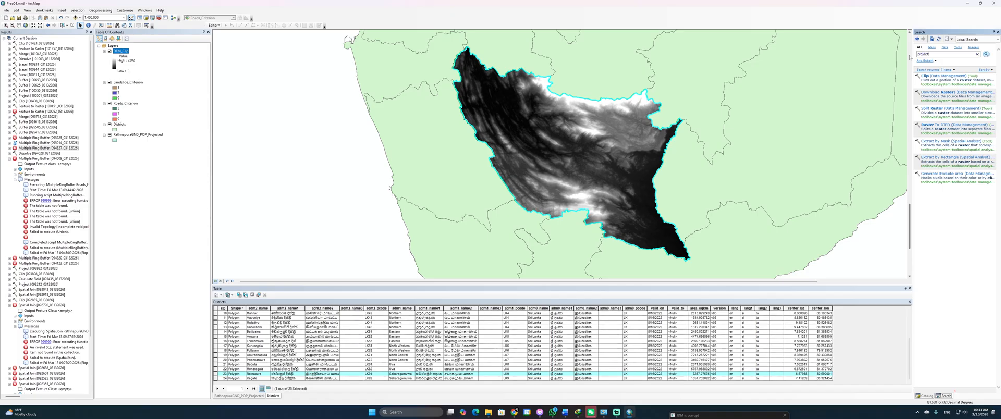
{"action": "key", "text": "Return"}
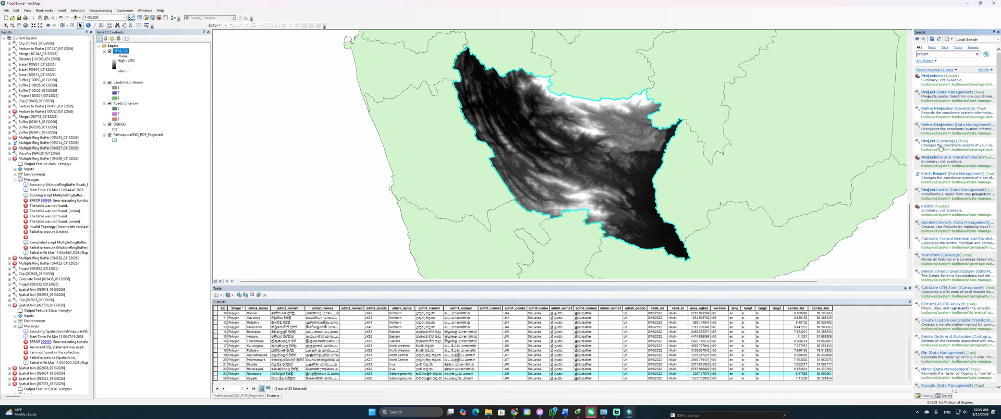
{"action": "left_click", "coordinate": [934, 190]}
{"action": "left_click", "coordinate": [450, 100]}
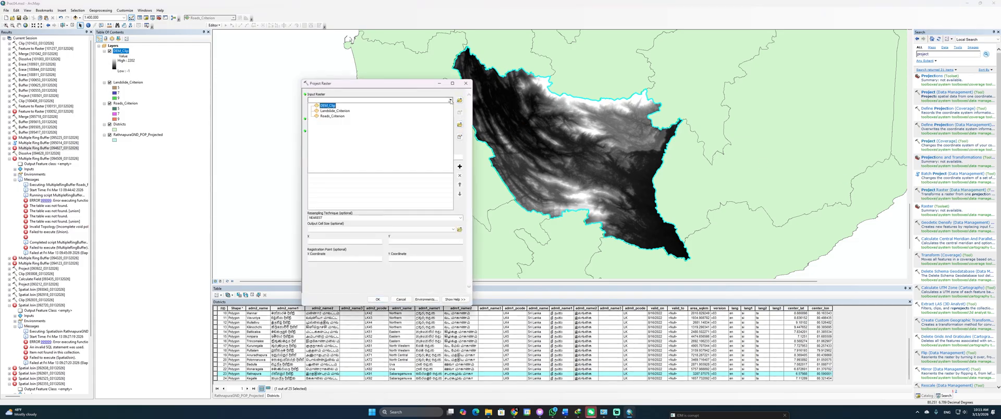
{"action": "left_click", "coordinate": [326, 106]}
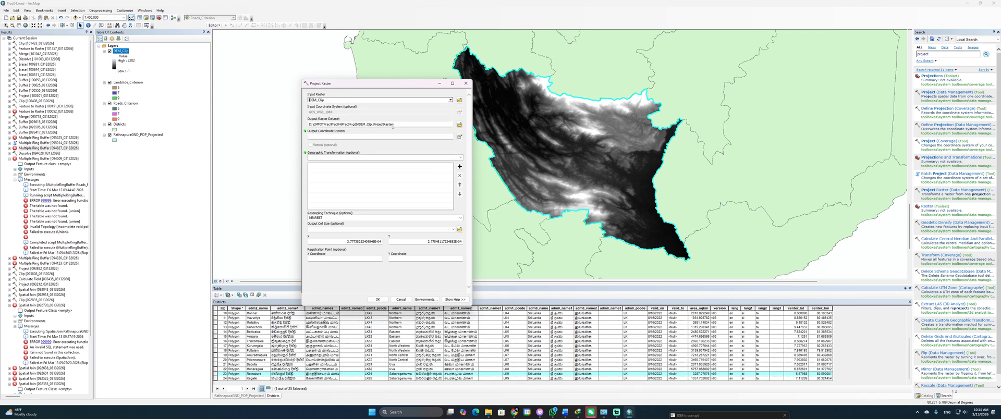
Step: Set the output coordinate system to Kandawala_Sri_Lanka_Grid, taken from the existing map layers
{"action": "left_click", "coordinate": [459, 136]}
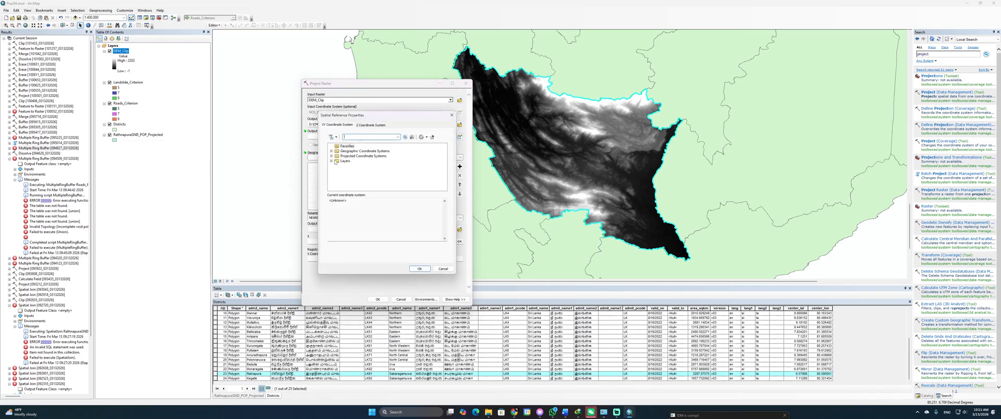
{"action": "left_click", "coordinate": [331, 161]}
{"action": "left_click", "coordinate": [366, 170]}
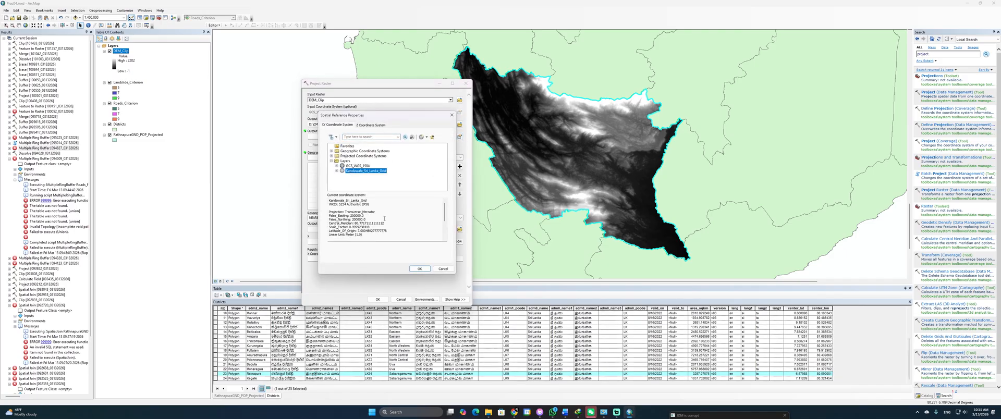
{"action": "left_click", "coordinate": [418, 268]}
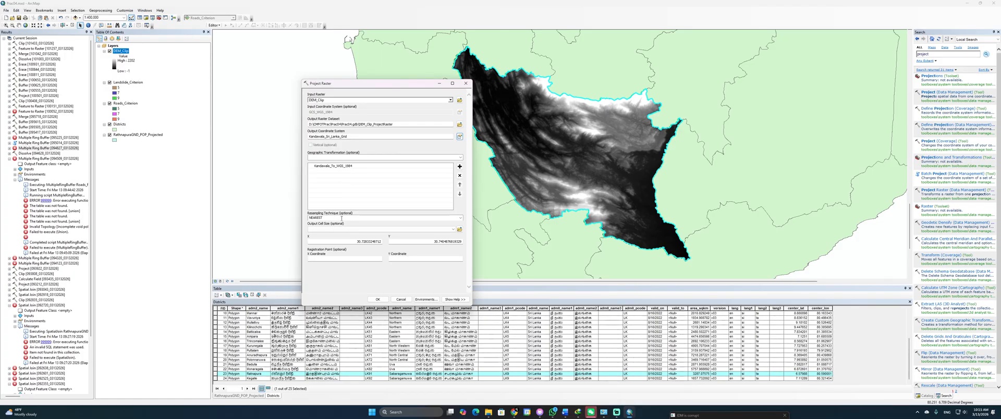
Step: Project DEM_Clip with CUBIC resampling and an output cell size matching the Landslide_Criterion layer
{"action": "left_click", "coordinate": [460, 218]}
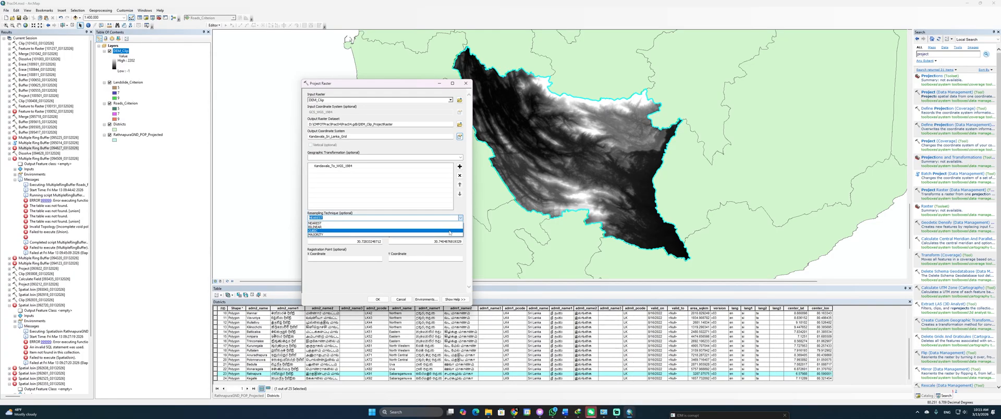
{"action": "left_click", "coordinate": [449, 231]}
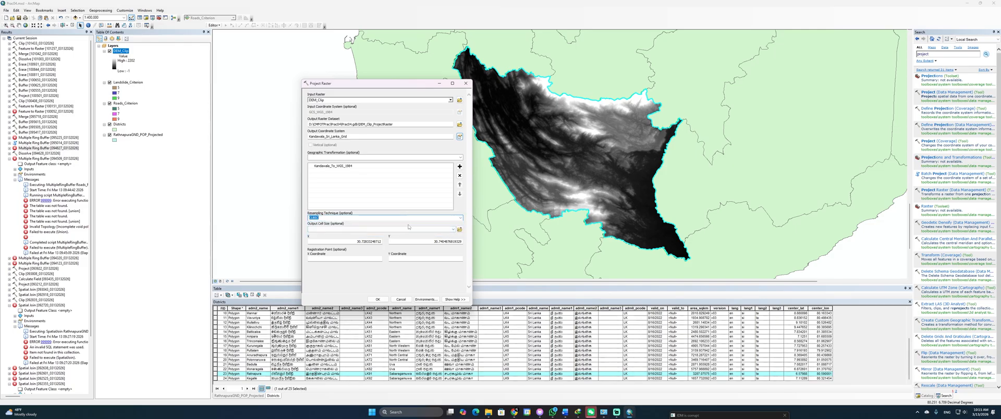
{"action": "left_click", "coordinate": [429, 230]}
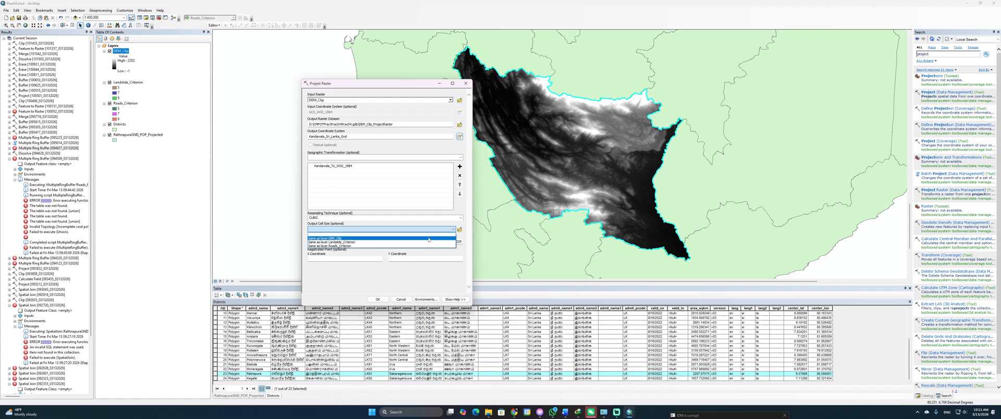
{"action": "left_click", "coordinate": [429, 238]}
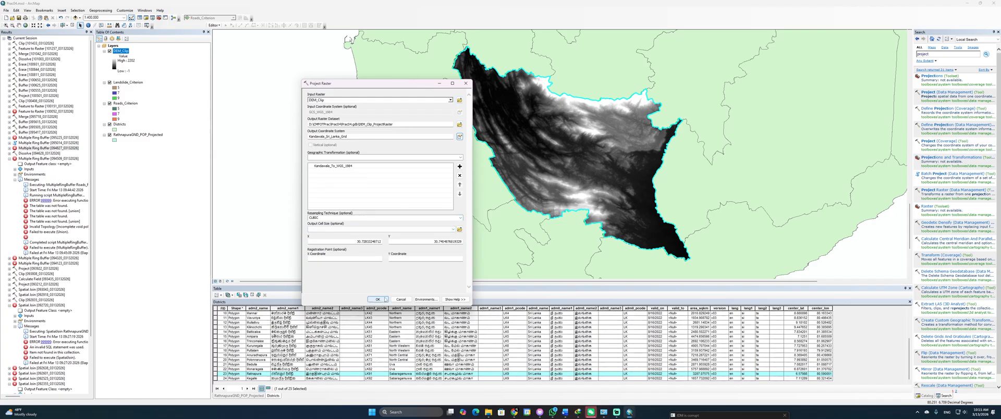
{"action": "left_click", "coordinate": [446, 229]}
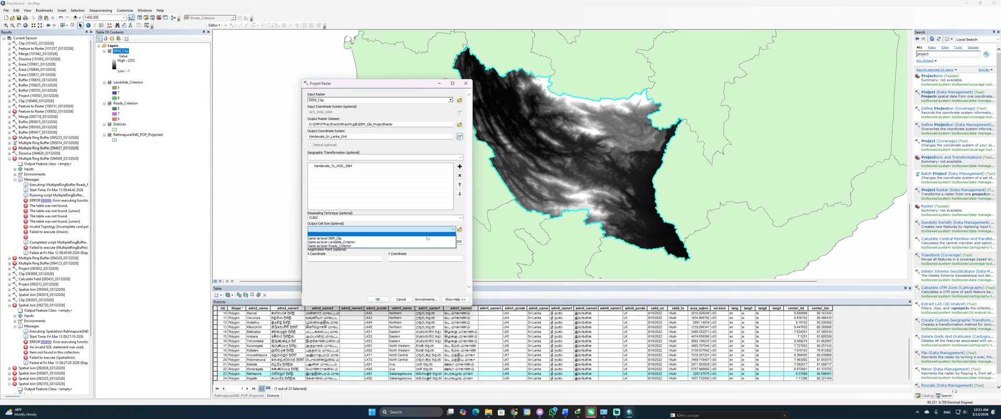
{"action": "left_click", "coordinate": [388, 242]}
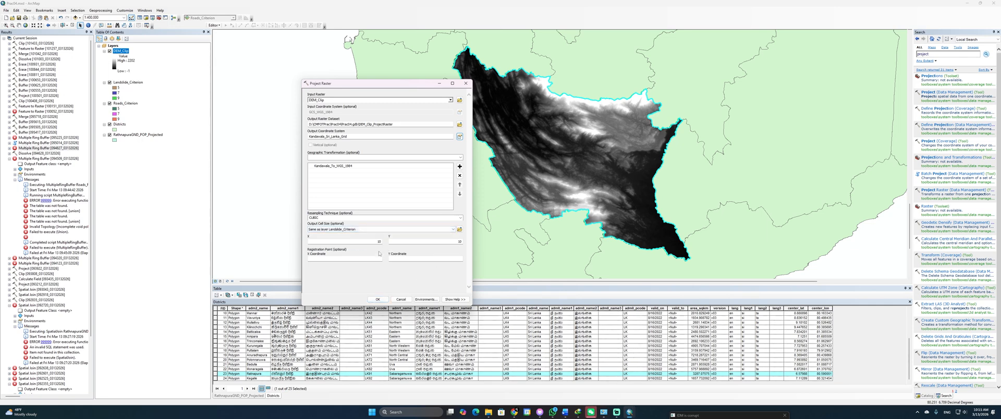
{"action": "left_click", "coordinate": [378, 299]}
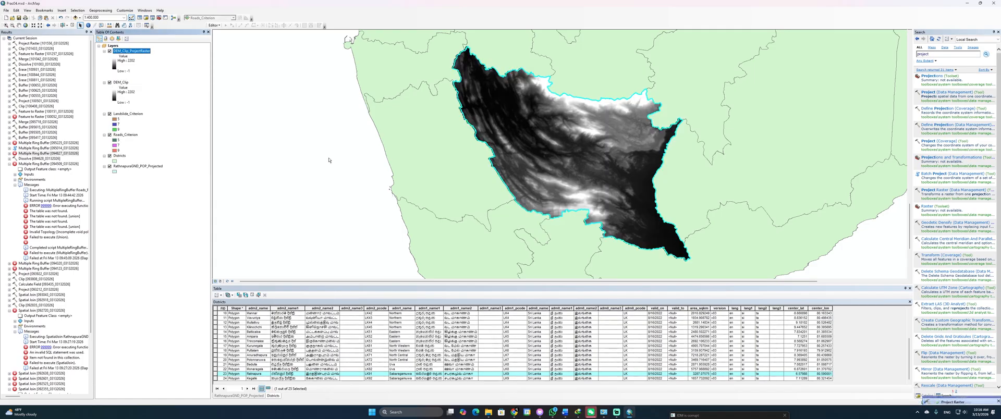
Step: Remove DEM_Clip from the map and examine the cell size and spatial reference in DEM_Clip_ProjectRaster's source properties
{"action": "right_click", "coordinate": [126, 83]}
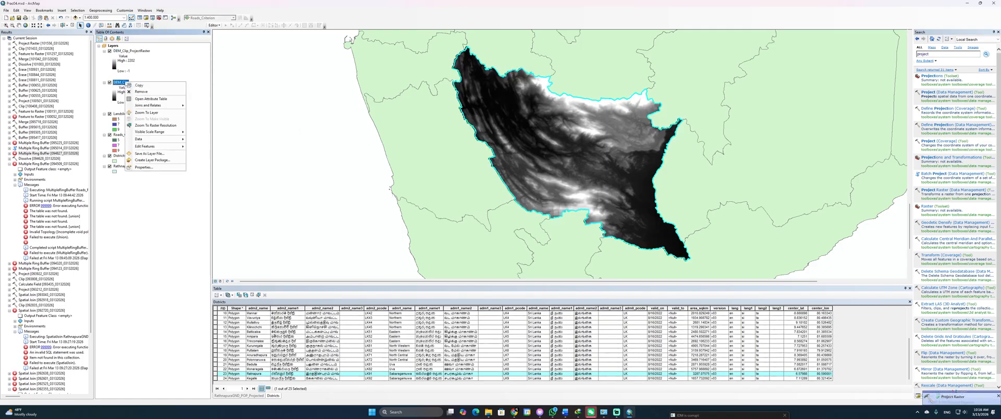
{"action": "left_click", "coordinate": [141, 92]}
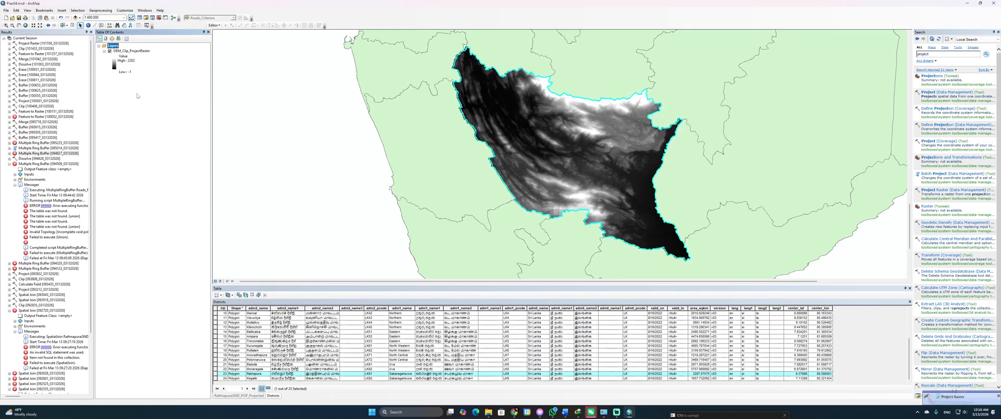
{"action": "right_click", "coordinate": [130, 51]}
{"action": "left_click", "coordinate": [147, 139]}
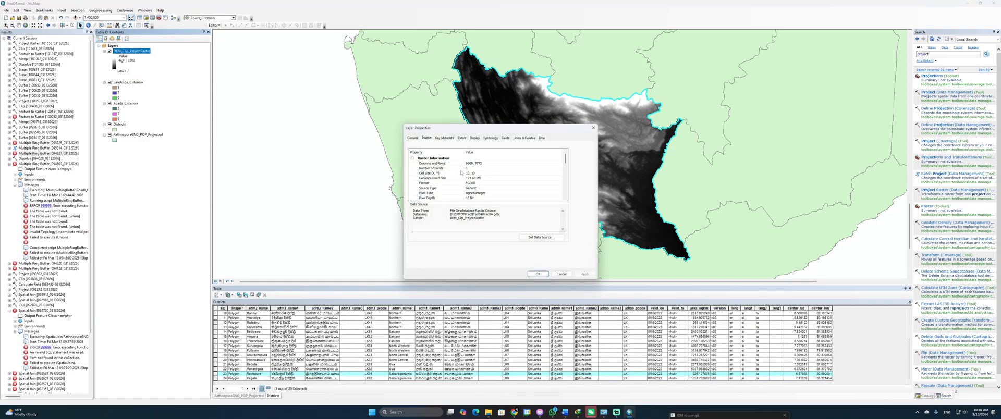
{"action": "scroll", "coordinate": [475, 176], "scroll_direction": "down", "scroll_amount": 5}
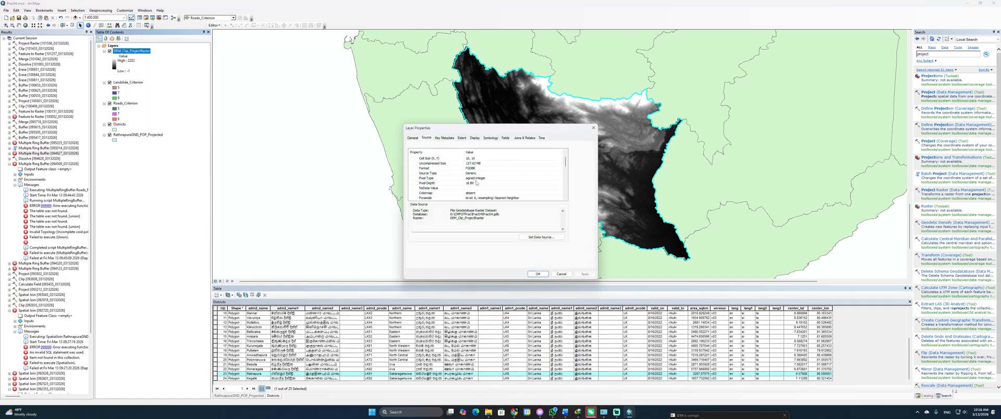
{"action": "scroll", "coordinate": [476, 182], "scroll_direction": "down", "scroll_amount": 1}
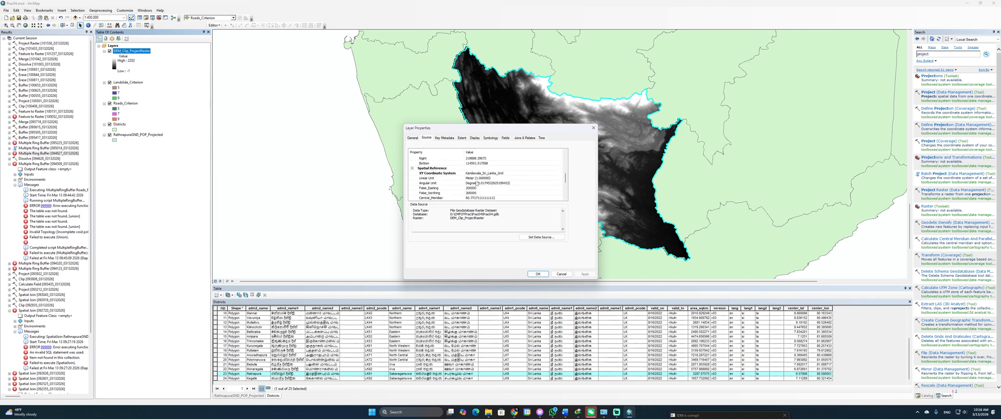
{"action": "left_click", "coordinate": [593, 128]}
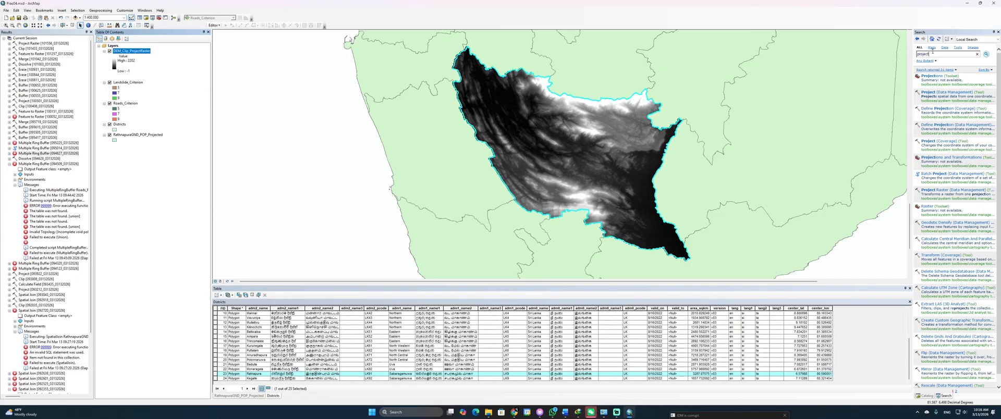
Step: Run the Spatial Analyst Slope tool on DEM_Clip_ProjectRaster in degrees, naming the output raster Slope_Rathnapura
{"action": "left_click_drag", "start_coordinate": [937, 54], "coordinate": [904, 55]}
{"action": "type", "text": "slope"}
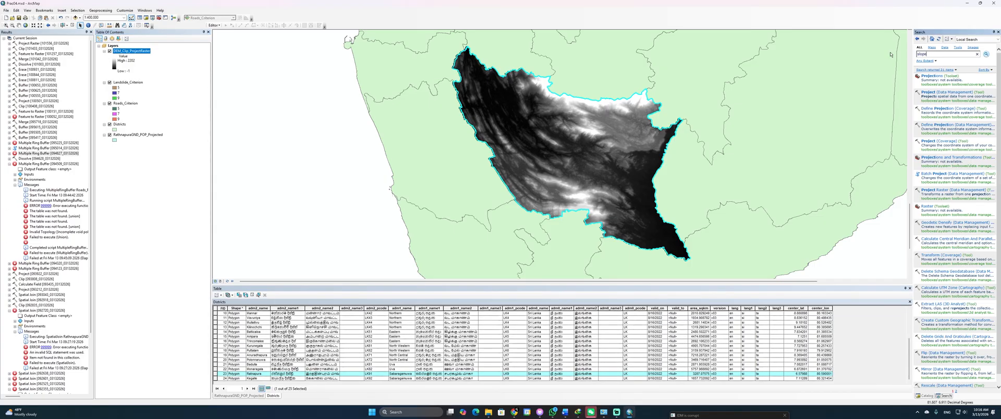
{"action": "key", "text": "Return"}
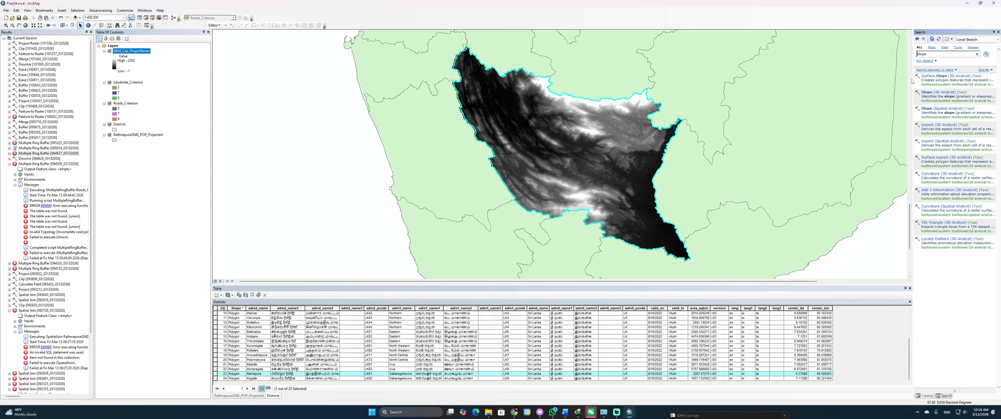
{"action": "left_click", "coordinate": [935, 108]}
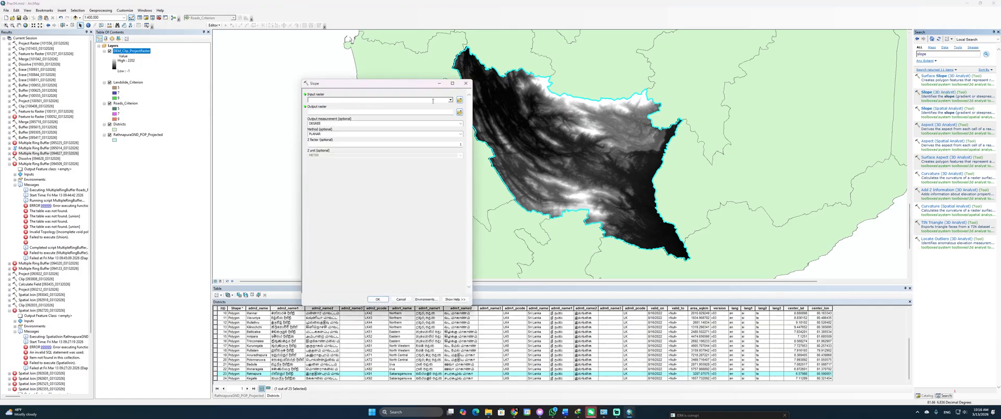
{"action": "left_click", "coordinate": [450, 100]}
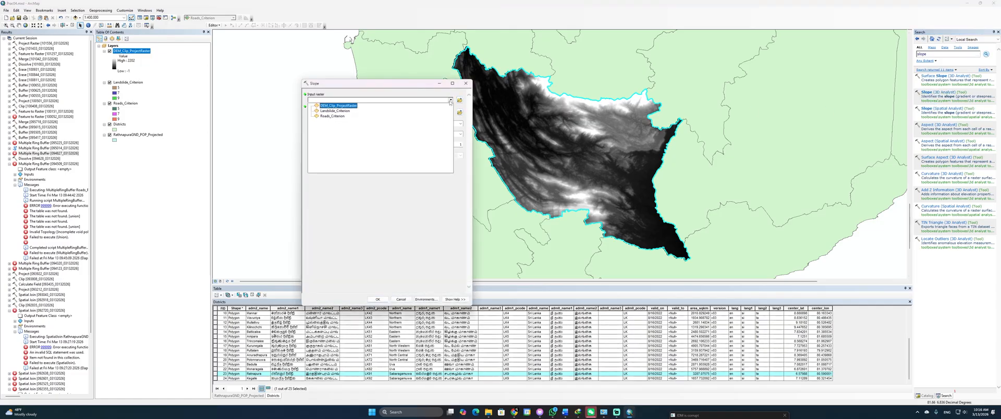
{"action": "left_click", "coordinate": [346, 107]}
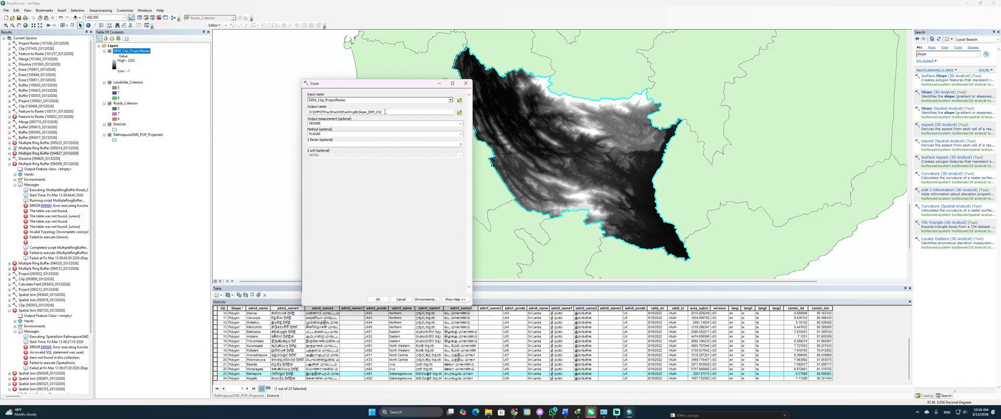
{"action": "left_click_drag", "start_coordinate": [385, 111], "coordinate": [368, 112]}
{"action": "type", "text": "Rathnapura"}
{"action": "left_click", "coordinate": [377, 299]}
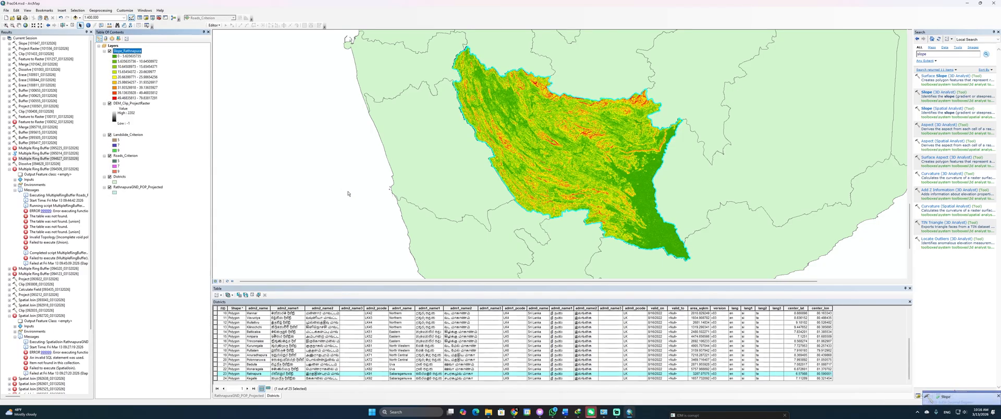
Step: Inspect the new slope raster on the map and remove the DEM_Clip_ProjectRaster layer
{"action": "scroll", "coordinate": [578, 186], "scroll_direction": "up", "scroll_amount": 2}
{"action": "scroll", "coordinate": [577, 186], "scroll_direction": "down", "scroll_amount": 6}
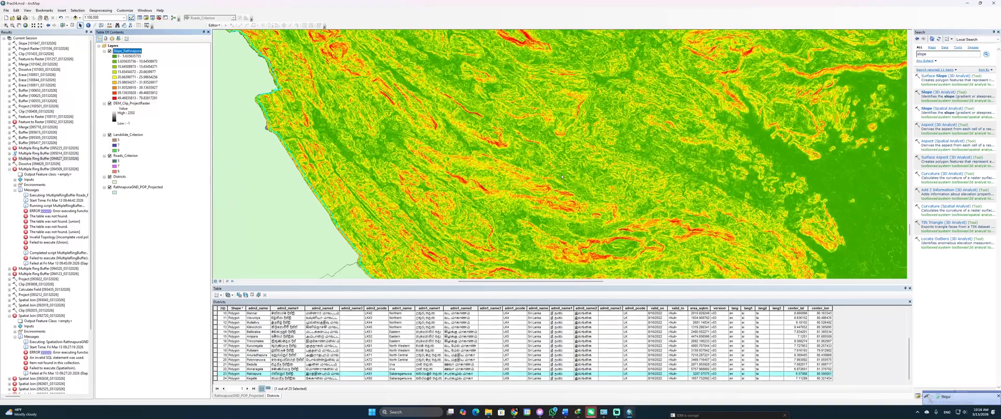
{"action": "scroll", "coordinate": [561, 177], "scroll_direction": "down", "scroll_amount": 3}
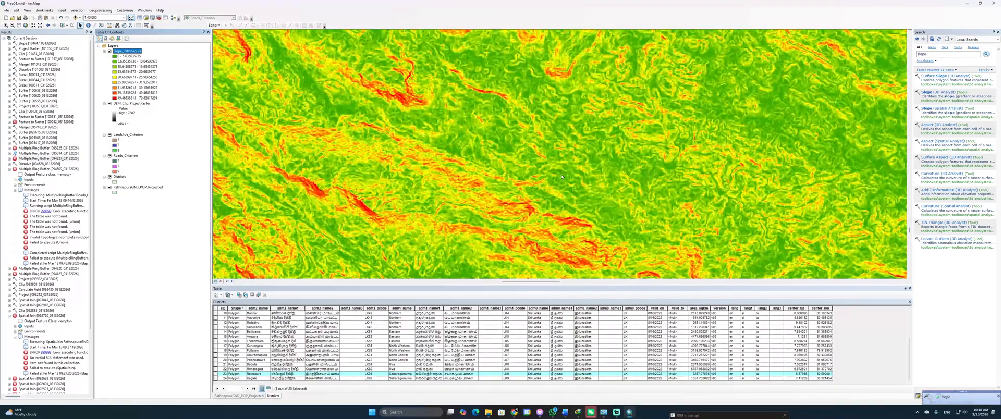
{"action": "scroll", "coordinate": [561, 177], "scroll_direction": "up", "scroll_amount": 6}
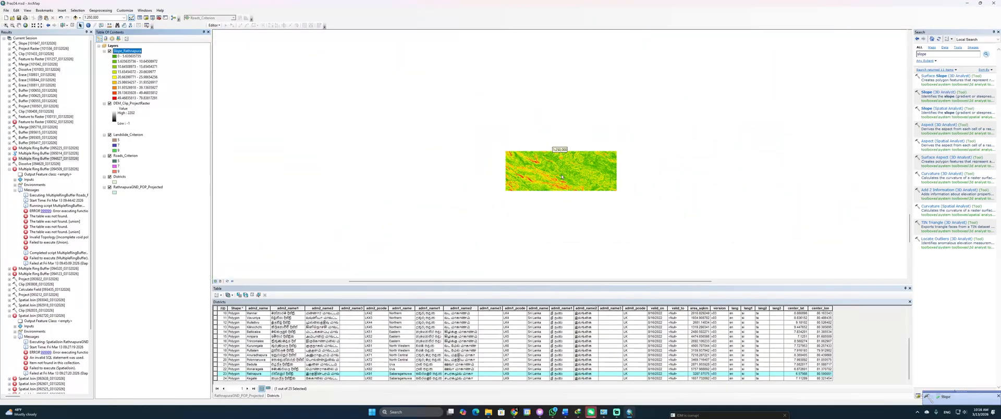
{"action": "scroll", "coordinate": [561, 177], "scroll_direction": "up", "scroll_amount": 1}
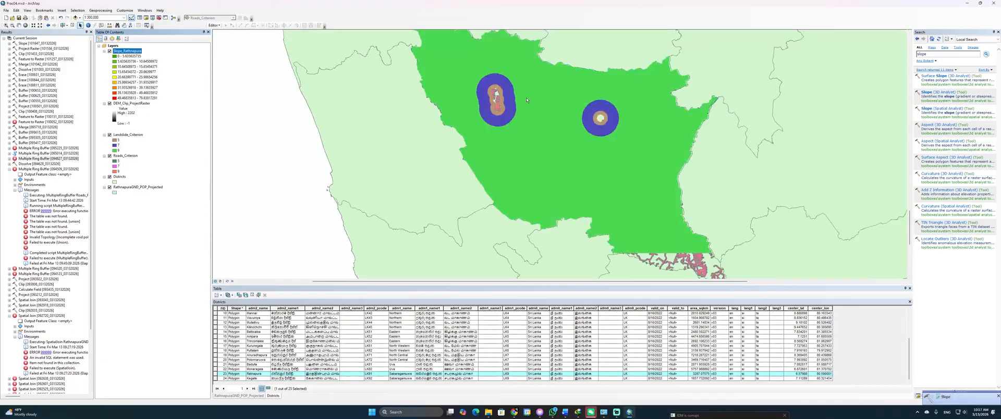
{"action": "left_click", "coordinate": [141, 105]}
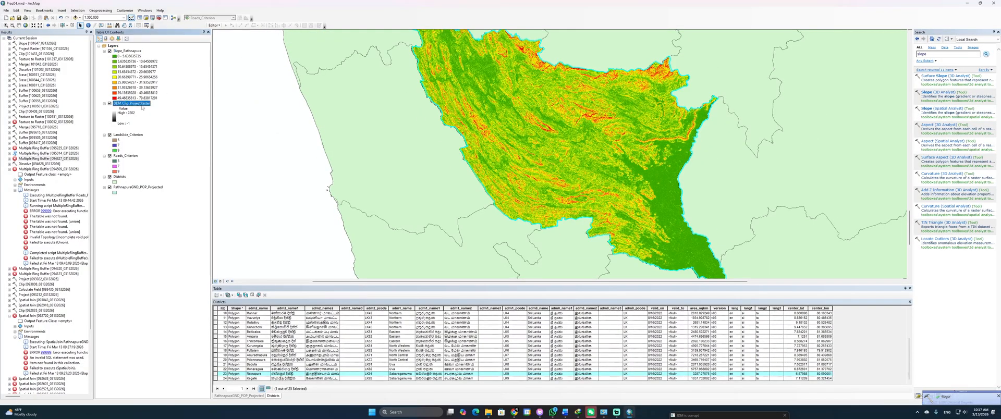
{"action": "right_click", "coordinate": [142, 105]}
{"action": "left_click", "coordinate": [151, 117]}
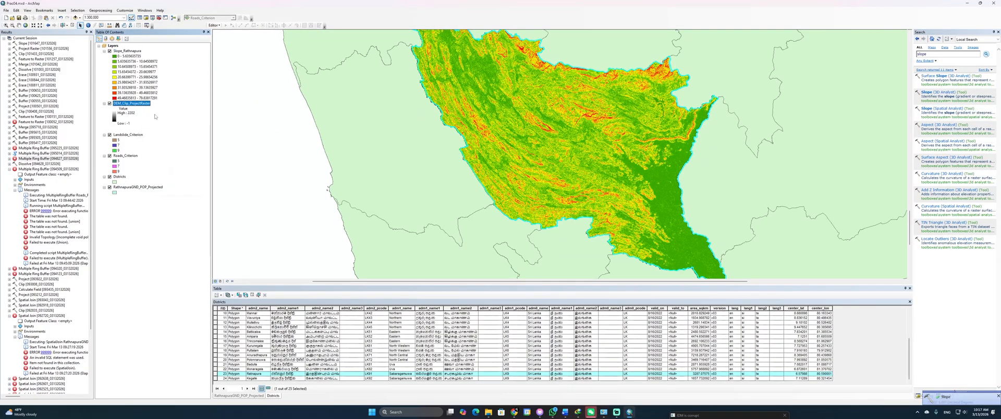
{"action": "left_click", "coordinate": [125, 53]}
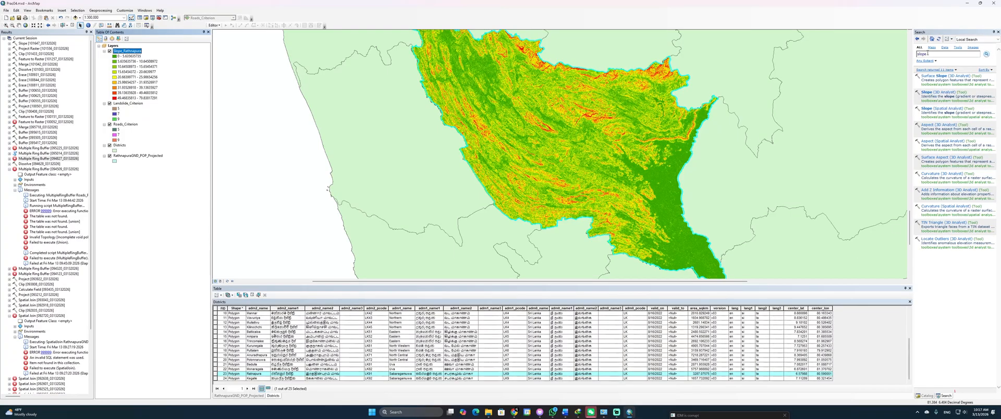
Step: Search for the Spatial Analyst Reclassify tool, open it and bring up the available input rasters
{"action": "left_click_drag", "start_coordinate": [928, 54], "coordinate": [902, 55]}
{"action": "type", "text": "reclassif"}
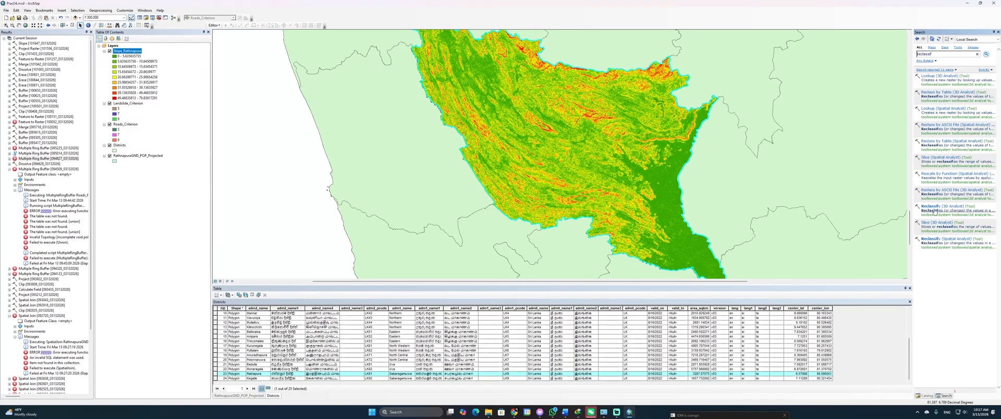
{"action": "left_click", "coordinate": [937, 240]}
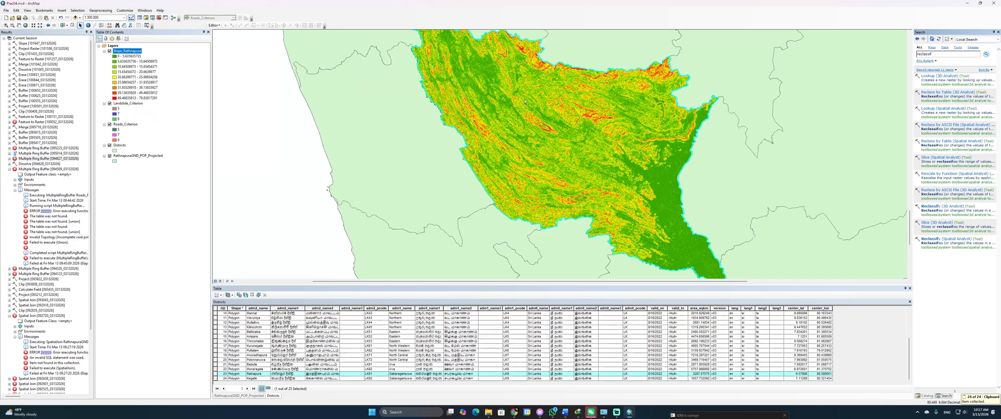
{"action": "left_click", "coordinate": [951, 240]}
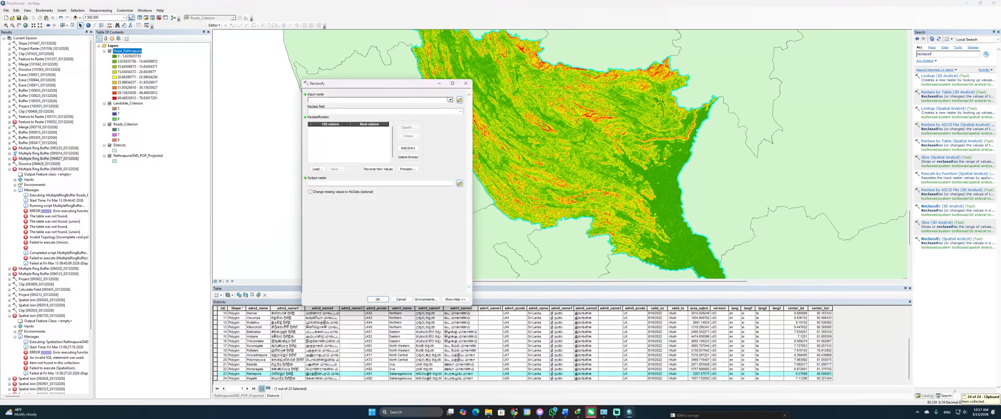
{"action": "left_click", "coordinate": [450, 100]}
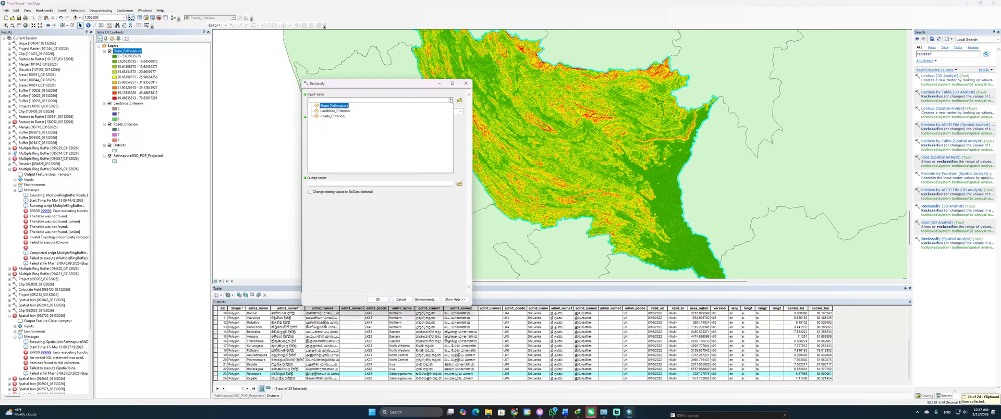
Step: Choose Slope_Rathnapura as the Reclassify input raster and set its classification to 4 classes
{"action": "left_click", "coordinate": [344, 106]}
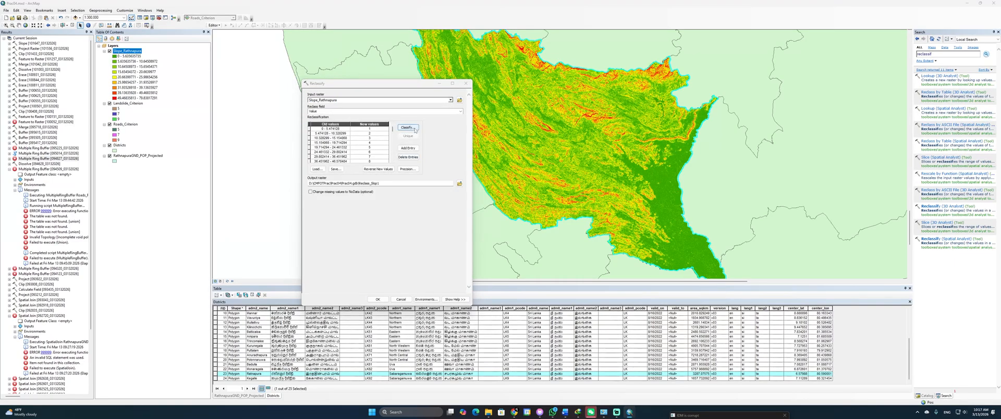
{"action": "left_click", "coordinate": [415, 130]}
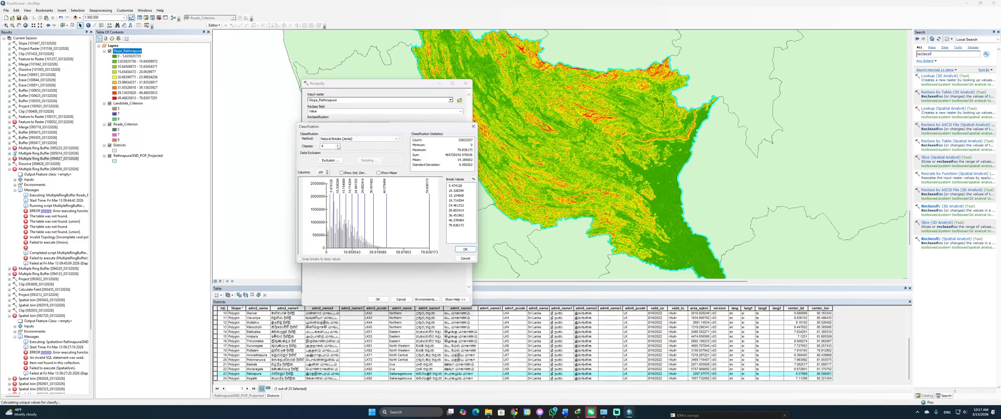
{"action": "left_click", "coordinate": [337, 146]}
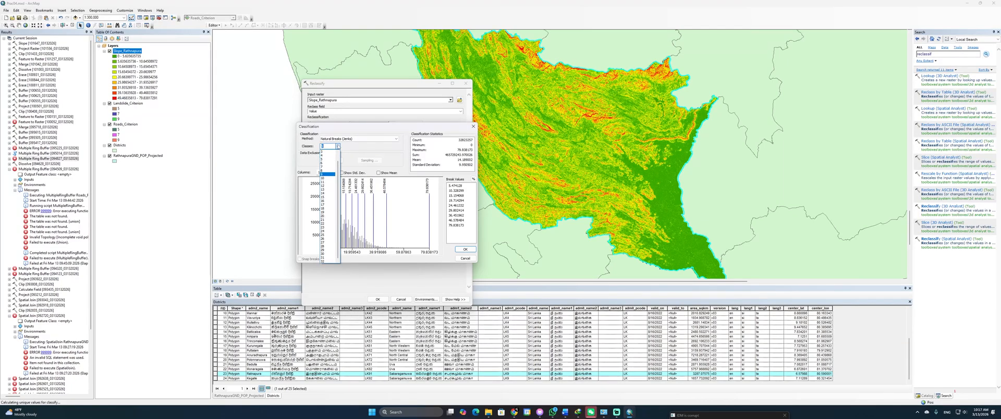
{"action": "left_click", "coordinate": [326, 156]}
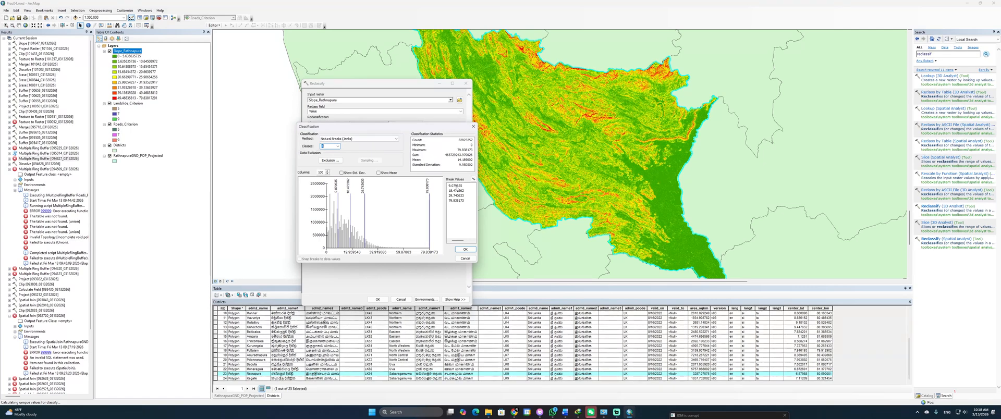
Step: Set the first three slope class break values to 2, 4 and 5 and accept the classification
{"action": "left_click", "coordinate": [456, 186]}
{"action": "type", "text": "2"}
{"action": "left_click", "coordinate": [454, 191]}
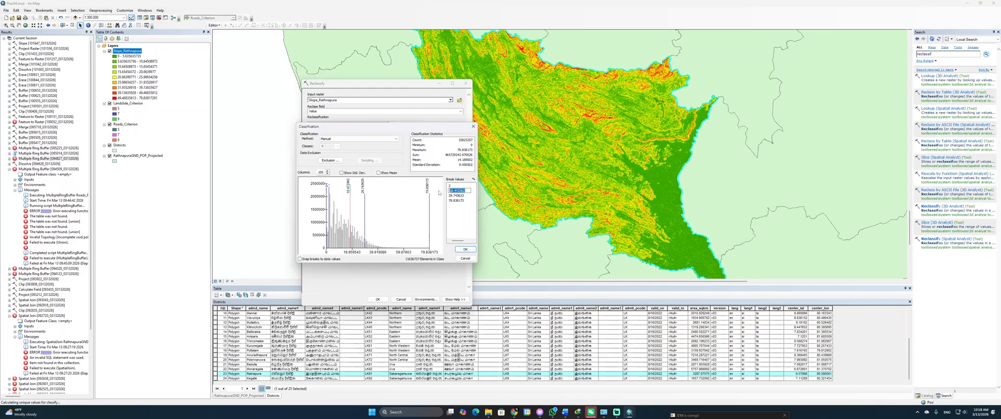
{"action": "type", "text": "4"}
{"action": "left_click", "coordinate": [447, 196]}
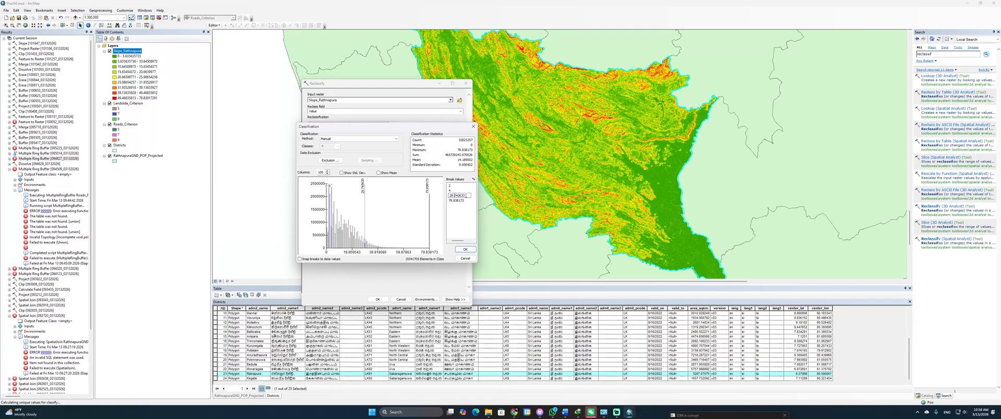
{"action": "type", "text": "6"}
{"action": "left_click", "coordinate": [459, 251]}
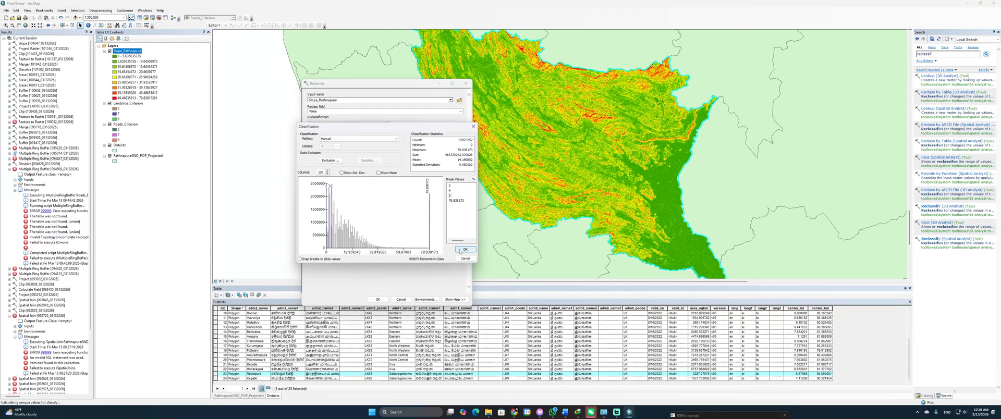
{"action": "left_click", "coordinate": [459, 250]}
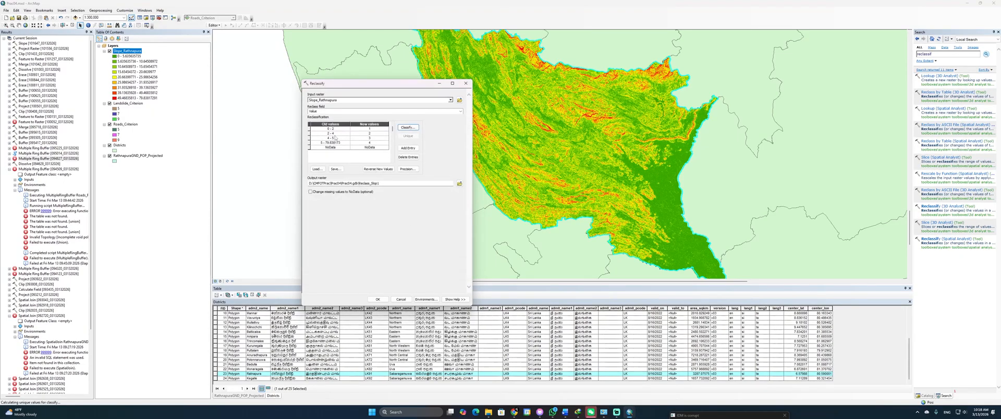
Step: Assign the new values 9, 7 and 5 to the first three slope ranges and NoData to slopes above 5
{"action": "left_click", "coordinate": [369, 129]}
{"action": "left_click", "coordinate": [369, 133]}
{"action": "left_click", "coordinate": [363, 148]}
{"action": "left_click_drag", "start_coordinate": [363, 148], "coordinate": [379, 145]}
{"action": "key", "text": "ctrl+c"}
{"action": "left_click", "coordinate": [372, 142]}
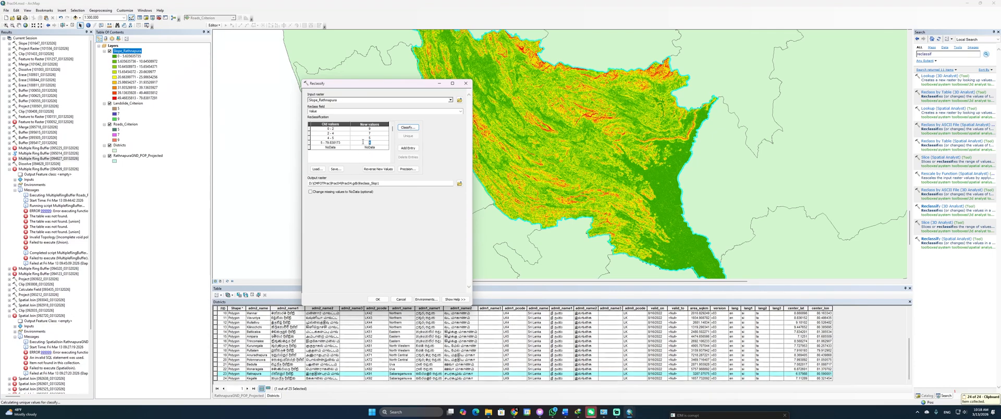
{"action": "key", "text": "ctrl+v"}
{"action": "left_click_drag", "start_coordinate": [364, 145], "coordinate": [378, 147]}
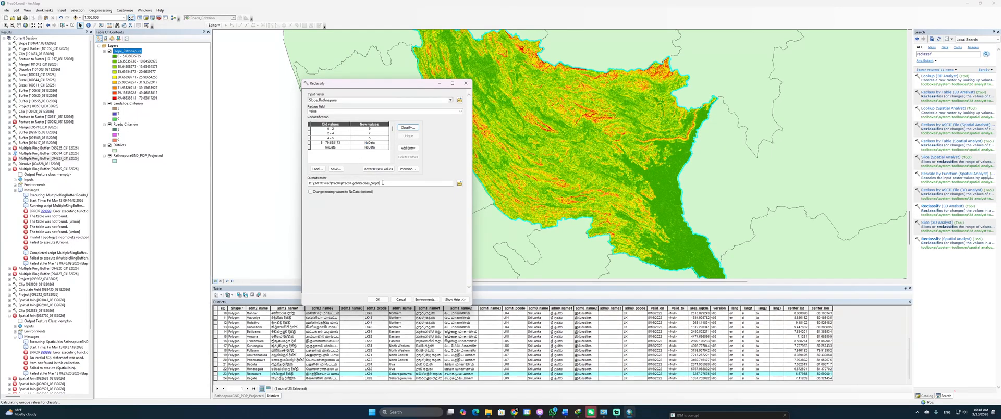
Step: Switch to the Word instructions and copy the Criterion 3 output name Slope_Criterion
{"action": "key", "text": "alt+Tab"}
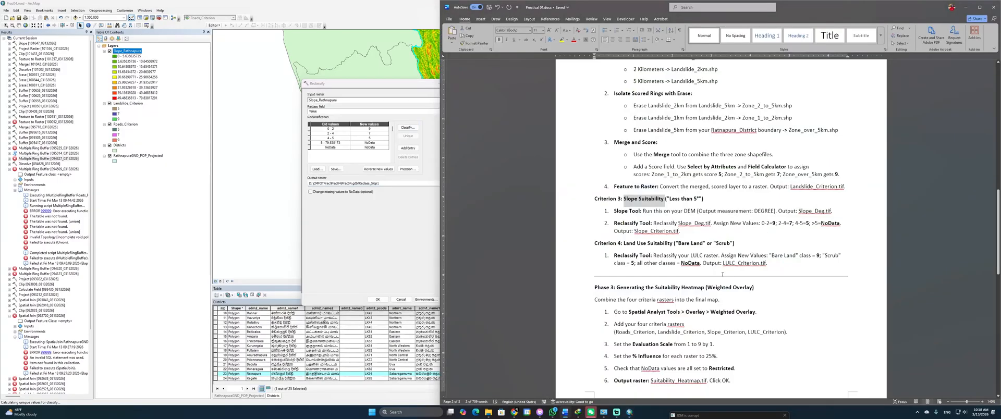
{"action": "left_click", "coordinate": [723, 263]}
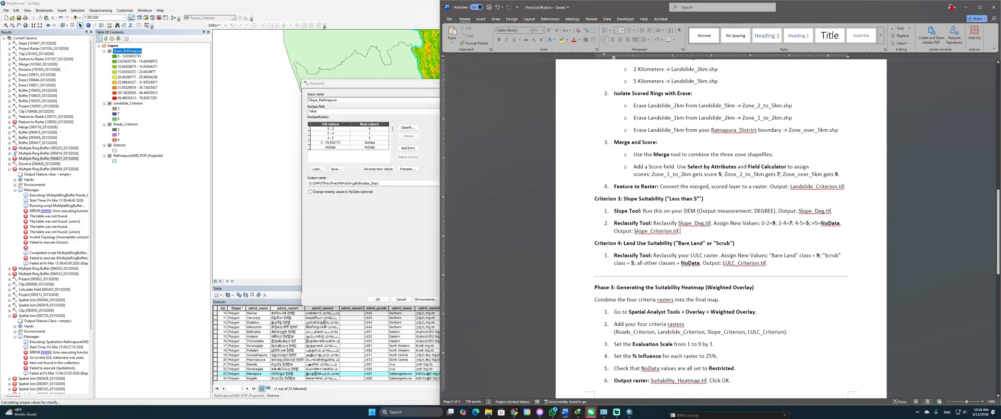
{"action": "left_click_drag", "start_coordinate": [635, 232], "coordinate": [660, 235]}
{"action": "key", "text": "ctrl+c"}
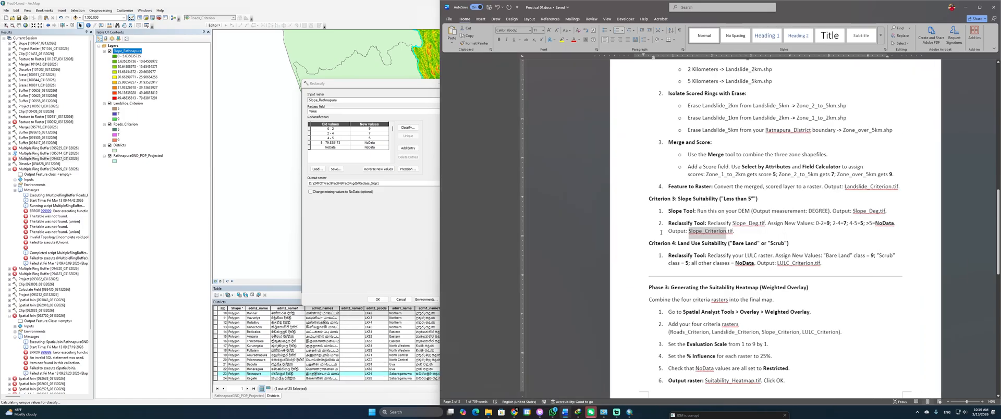
Step: Name the output raster Slope_Criterion in the ArcMap Reclassify tool and run the reclassification
{"action": "left_click", "coordinate": [386, 182]}
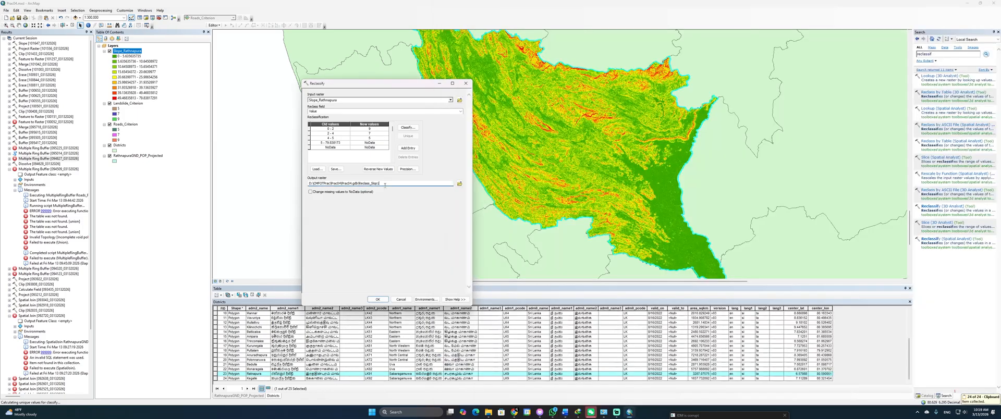
{"action": "double_click", "coordinate": [381, 184]}
{"action": "left_click", "coordinate": [382, 184]}
{"action": "left_click_drag", "start_coordinate": [379, 184], "coordinate": [364, 184]}
{"action": "key", "text": "ctrl+v"}
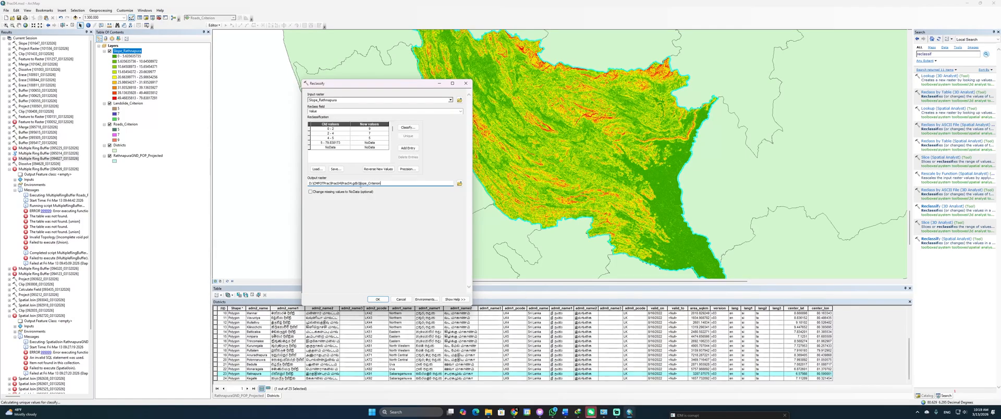
{"action": "left_click", "coordinate": [377, 300]}
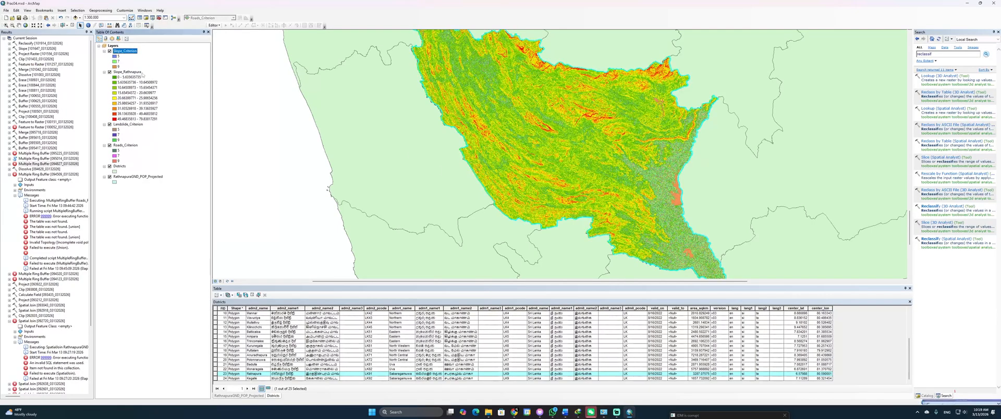
Step: Remove the Slope_Rathnapura layer from the map
{"action": "left_click", "coordinate": [138, 73]}
{"action": "right_click", "coordinate": [139, 73]}
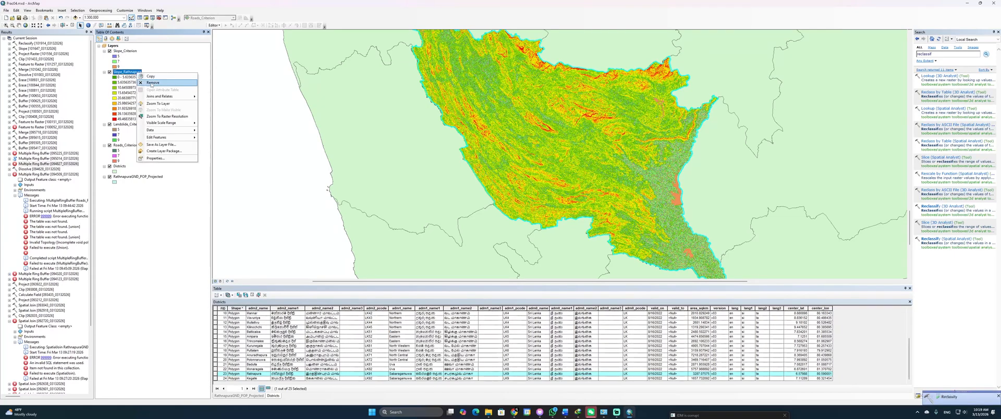
{"action": "left_click", "coordinate": [152, 82]}
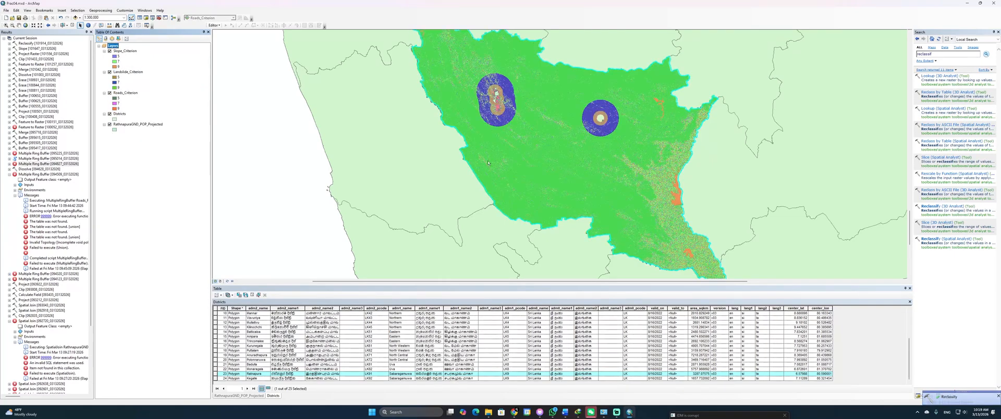
Step: Examine the Slope_Criterion raster's classes up close in the southeast of the district and across its full extent
{"action": "scroll", "coordinate": [692, 215], "scroll_direction": "down", "scroll_amount": 6}
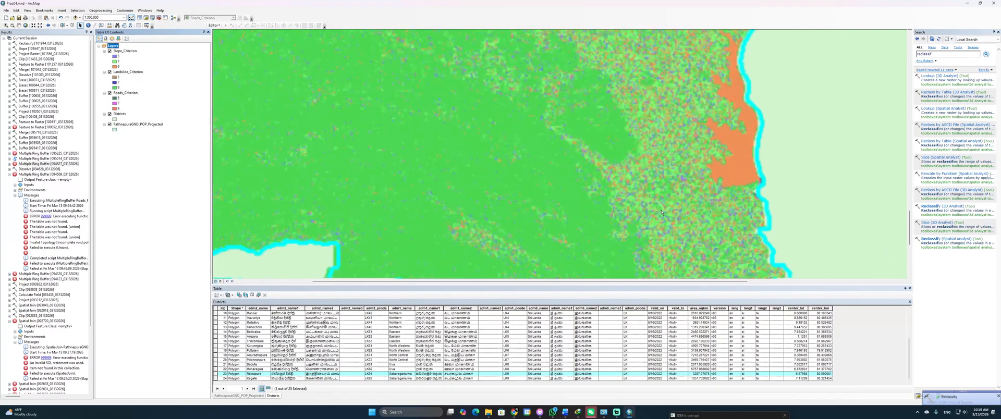
{"action": "scroll", "coordinate": [661, 212], "scroll_direction": "down", "scroll_amount": 3}
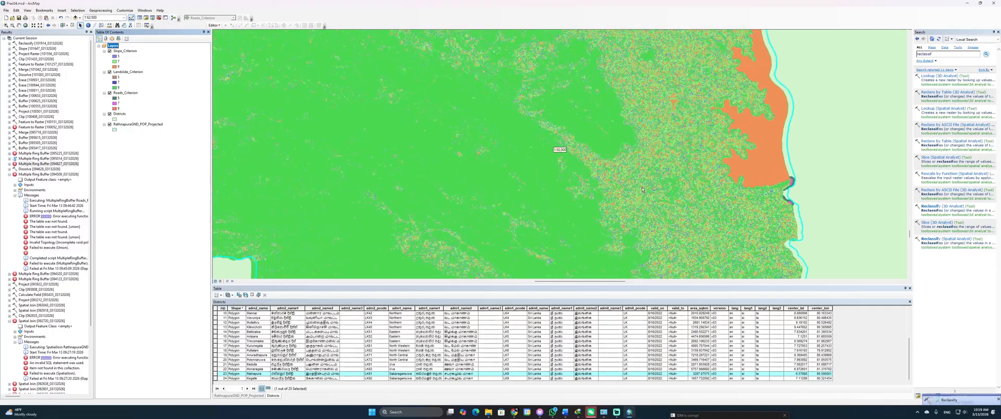
{"action": "scroll", "coordinate": [642, 189], "scroll_direction": "down", "scroll_amount": 2}
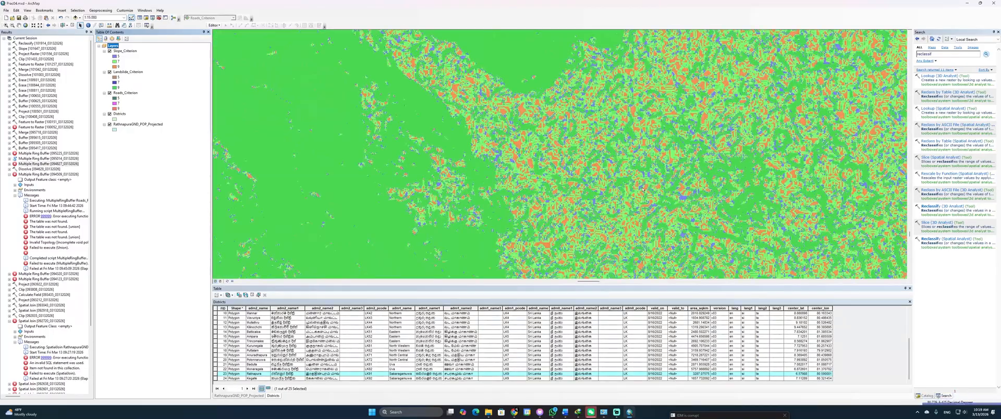
{"action": "scroll", "coordinate": [642, 189], "scroll_direction": "down", "scroll_amount": 1}
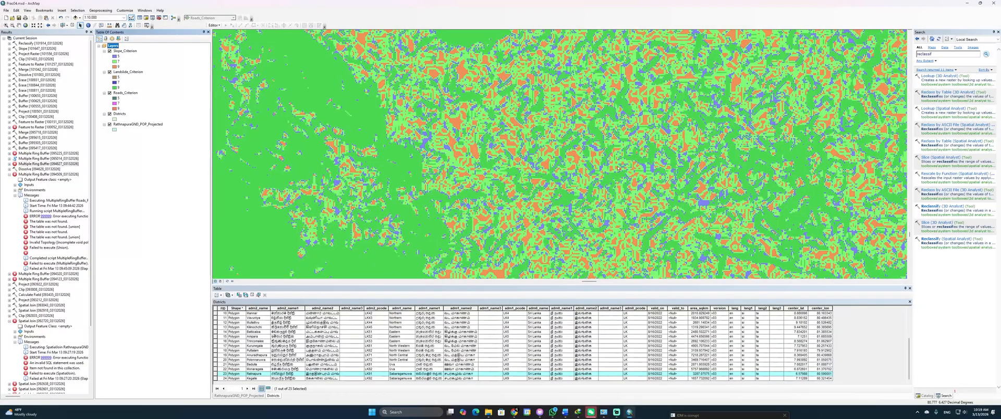
{"action": "scroll", "coordinate": [618, 167], "scroll_direction": "up", "scroll_amount": 5}
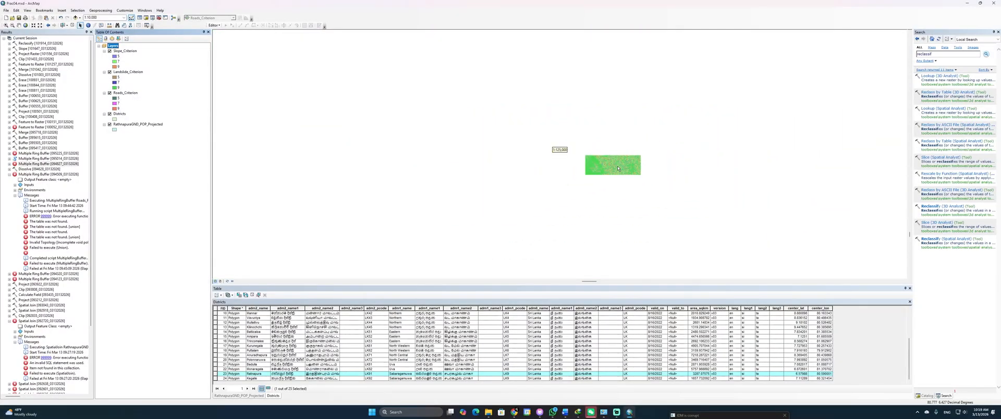
{"action": "scroll", "coordinate": [617, 167], "scroll_direction": "up", "scroll_amount": 2}
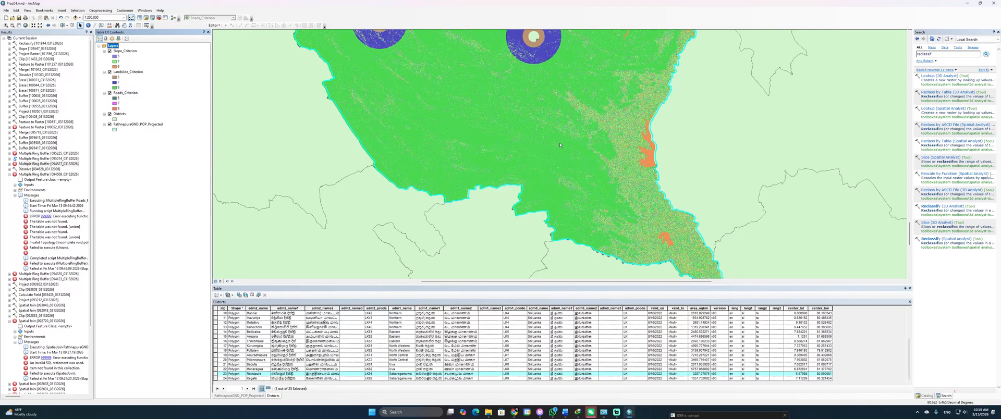
{"action": "scroll", "coordinate": [560, 145], "scroll_direction": "up", "scroll_amount": 1}
{"action": "scroll", "coordinate": [563, 88], "scroll_direction": "up", "scroll_amount": 2}
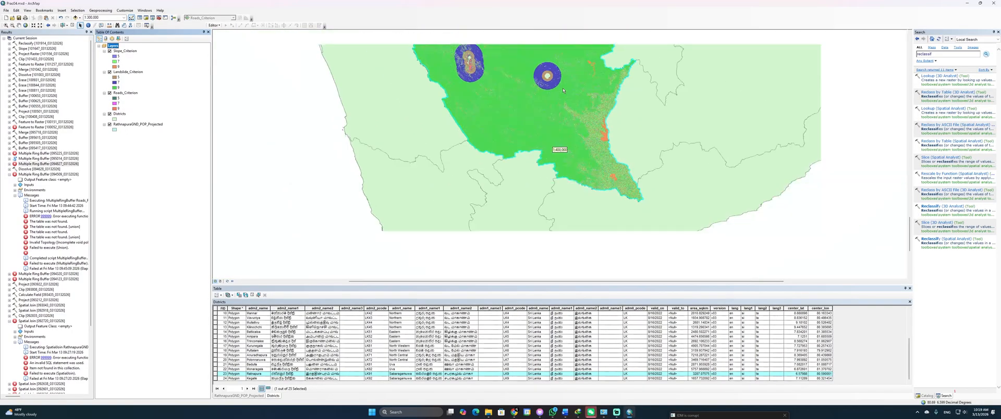
{"action": "right_click", "coordinate": [123, 51]}
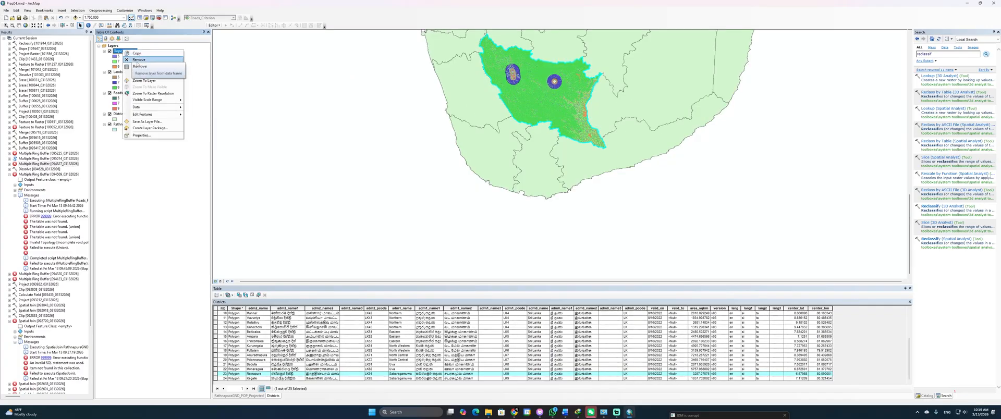
{"action": "left_click", "coordinate": [144, 81]}
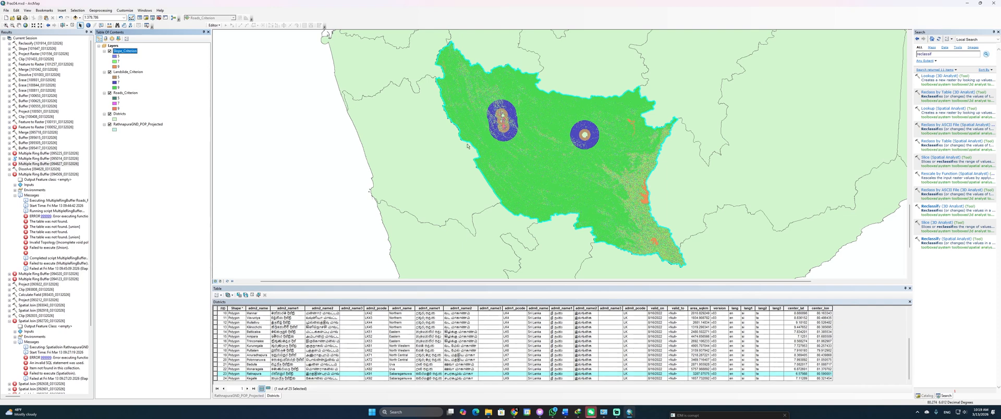
Step: Switch to Word, review the Criterion 4 land use suitability instructions, and return to ArcMap
{"action": "key", "text": "alt+Tab"}
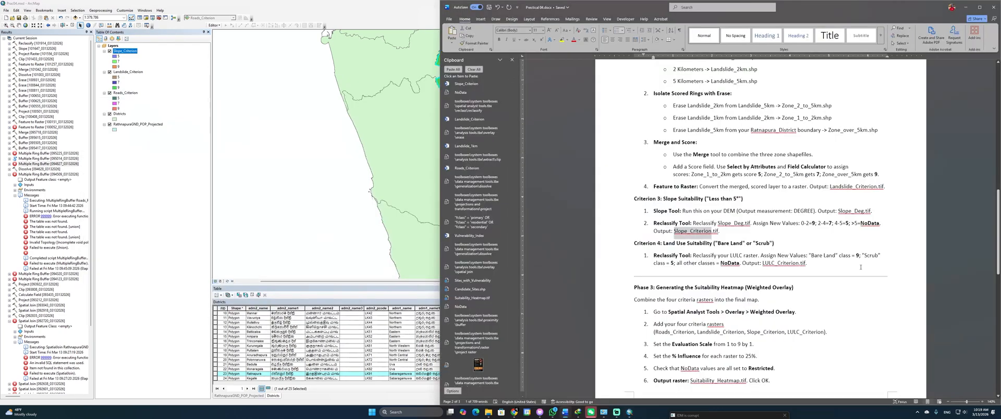
{"action": "left_click_drag", "start_coordinate": [663, 243], "coordinate": [712, 244]}
{"action": "key", "text": "alt+Tab"}
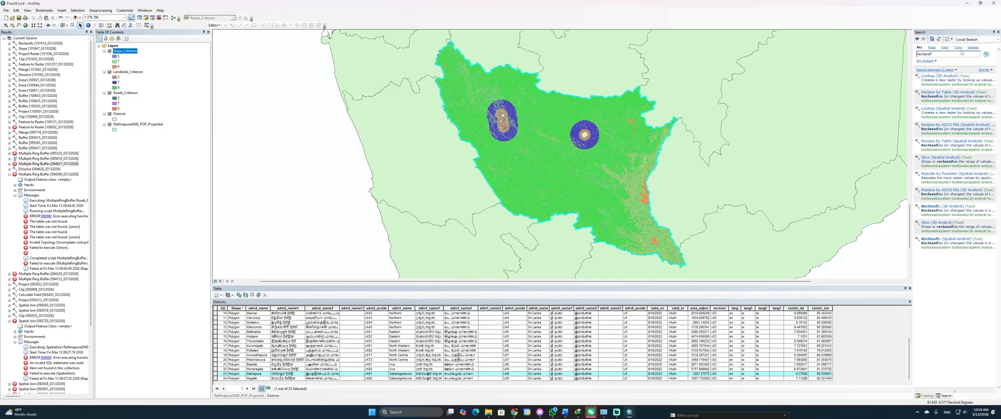
Step: Add Classification.tif from the project's Classification folder to the map
{"action": "left_click", "coordinate": [923, 395]}
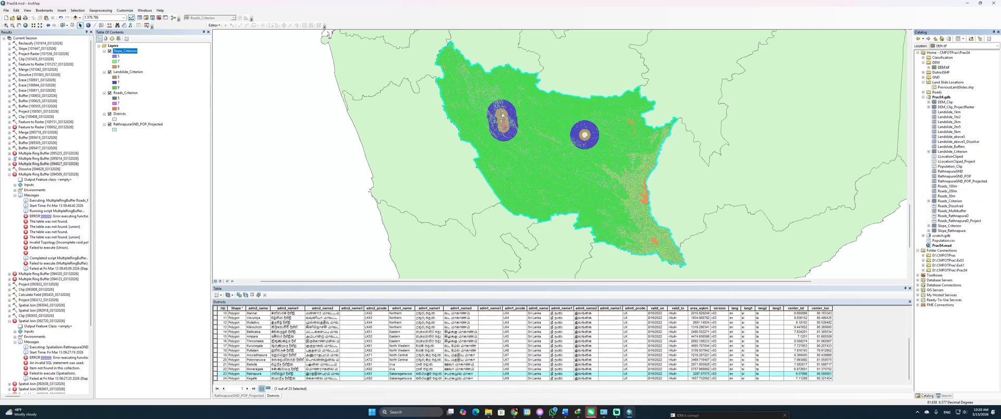
{"action": "left_click", "coordinate": [944, 88]}
{"action": "left_click", "coordinate": [922, 57]}
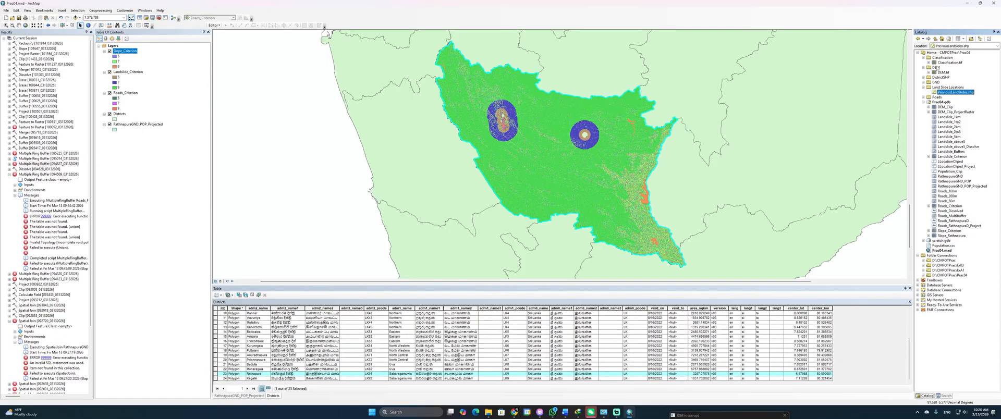
{"action": "left_click", "coordinate": [936, 67]}
{"action": "left_click", "coordinate": [949, 62]}
{"action": "left_click_drag", "start_coordinate": [949, 63], "coordinate": [722, 92]}
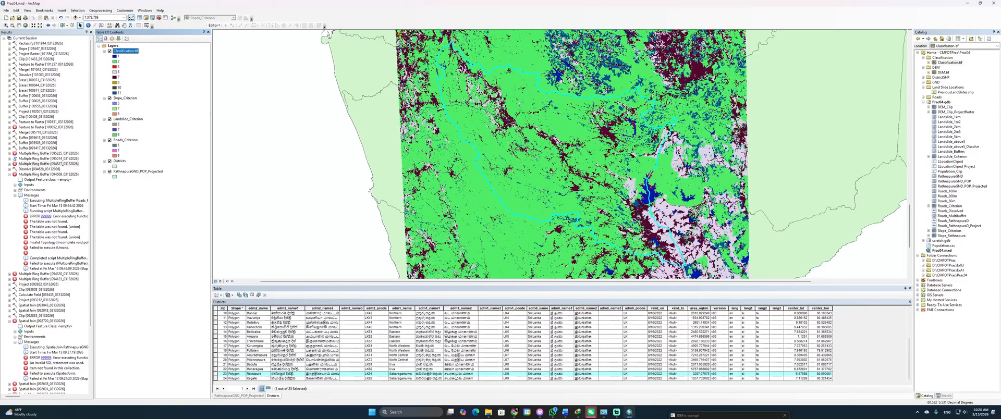
Step: Switch to the other Word document, copy its land-cover class code table, and return to ArcMap
{"action": "key", "text": "alt+Tab"}
{"action": "key", "text": "alt+Tab"}
{"action": "key", "text": "alt+Tab"}
{"action": "key", "text": "alt+Tab"}
{"action": "key", "text": "alt+Tab"}
{"action": "key", "text": "alt+Tab"}
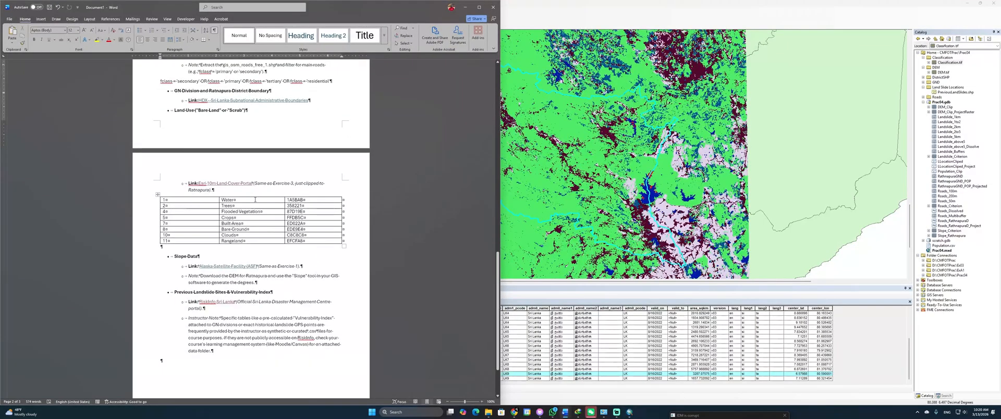
{"action": "left_click", "coordinate": [159, 194]}
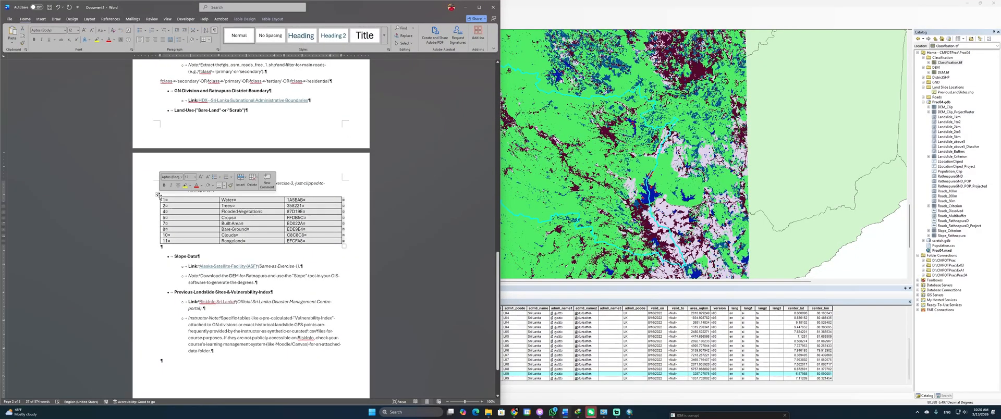
{"action": "key", "text": "ctrl+c"}
{"action": "key", "text": "alt+Tab"}
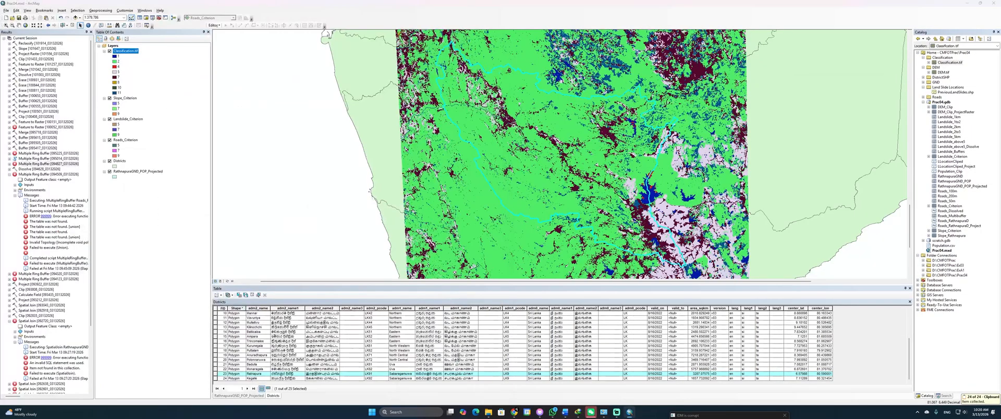
Step: Switch to the practical document in Word, paste the land-cover class code table below Criterion 4's reclassify instruction, and return to ArcMap
{"action": "key", "text": "alt+Tab"}
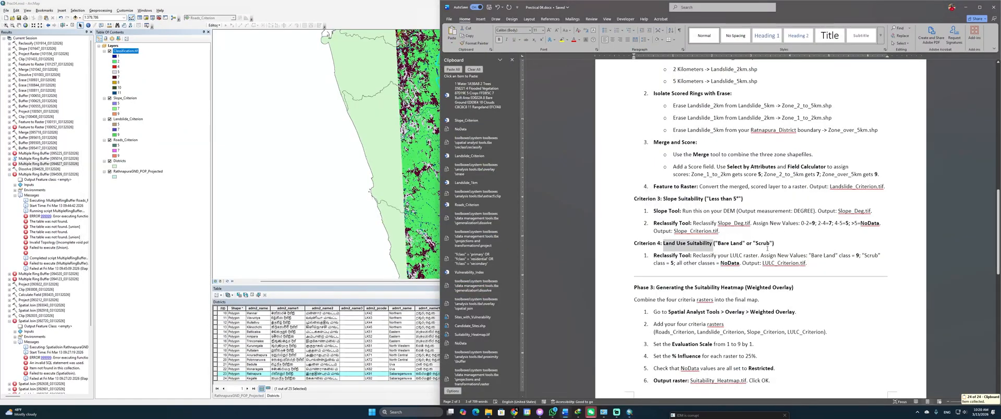
{"action": "left_click", "coordinate": [809, 264]}
{"action": "key", "text": "Return"}
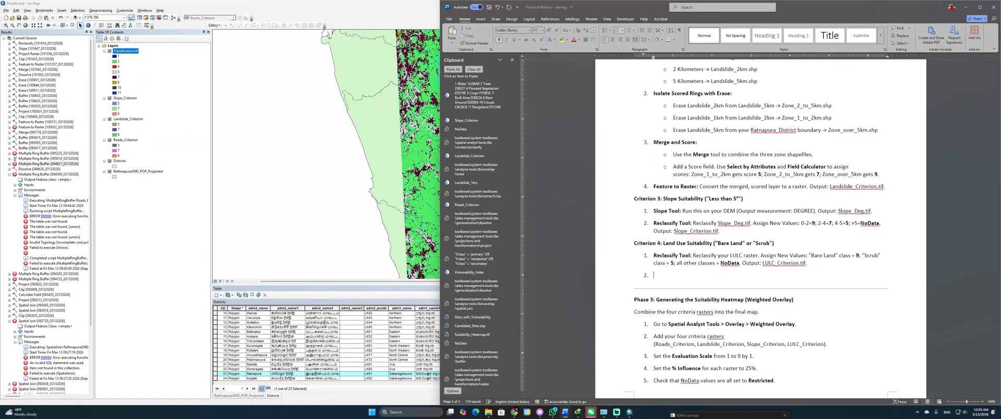
{"action": "key", "text": "ctrl+v"}
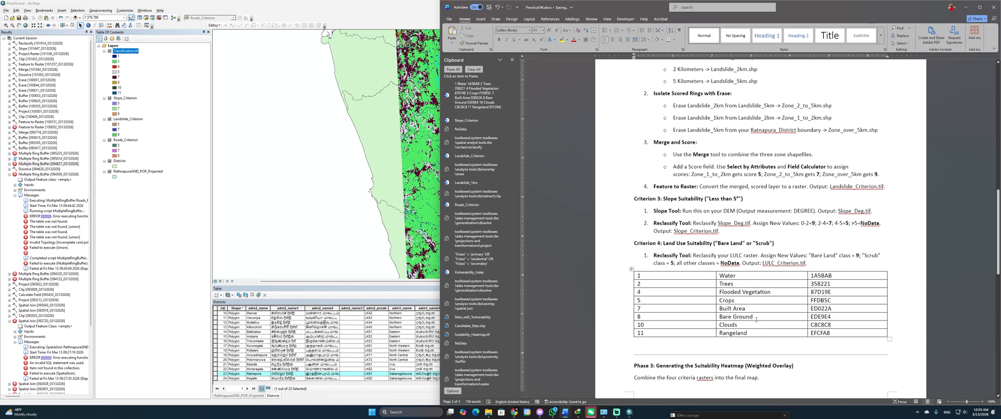
{"action": "key", "text": "alt+Tab"}
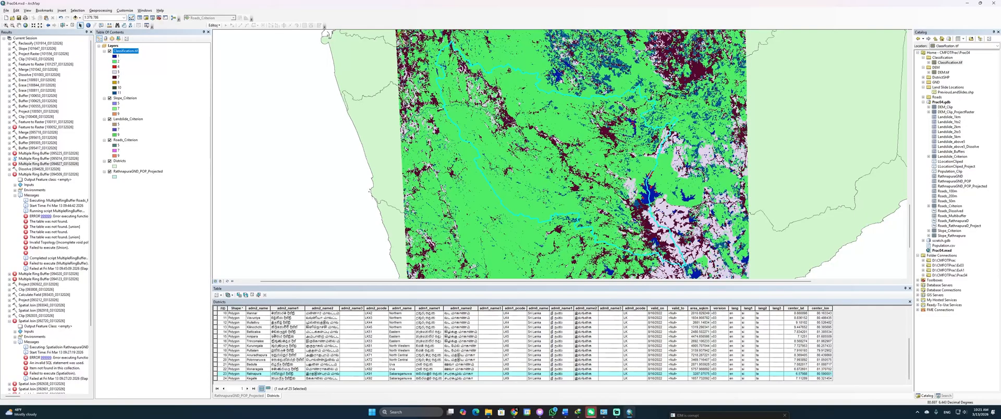
Step: Switch back to the practical document in Word and delete the "Scrub" class = 5 rule from the Criterion 4 instruction
{"action": "key", "text": "alt+Tab"}
{"action": "key", "text": "alt+Tab"}
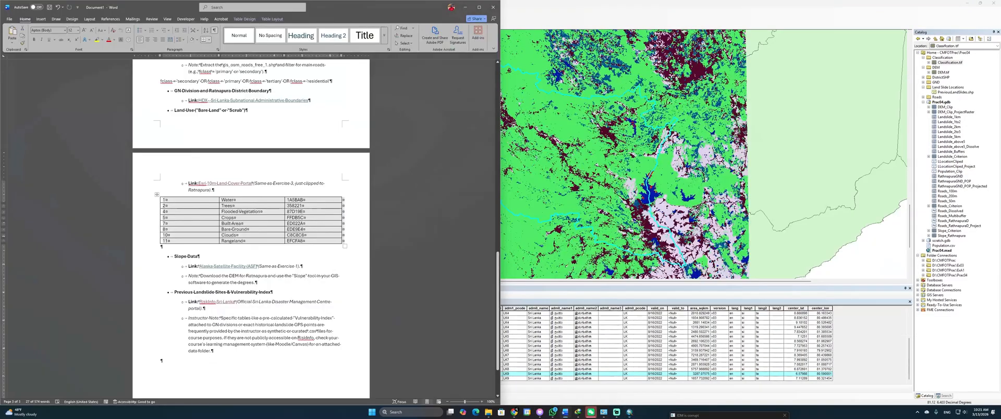
{"action": "key", "text": "alt+Tab"}
{"action": "key", "text": "alt+Tab"}
{"action": "key", "text": "Tab"}
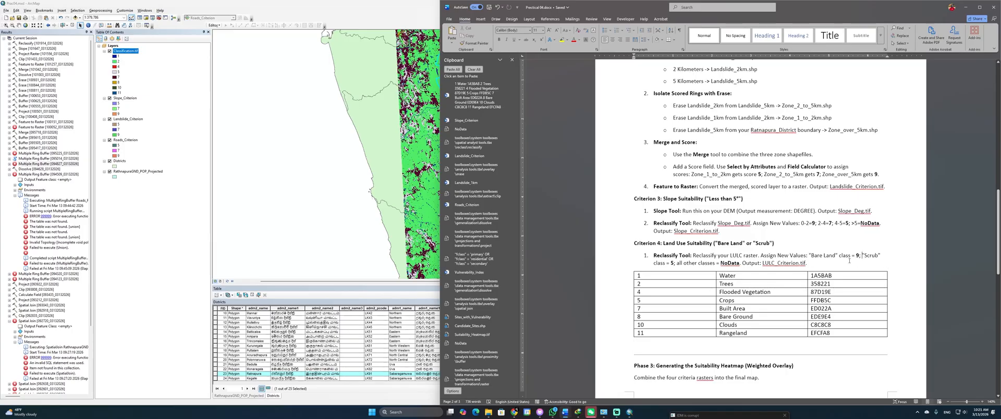
{"action": "left_click_drag", "start_coordinate": [863, 255], "coordinate": [672, 264]}
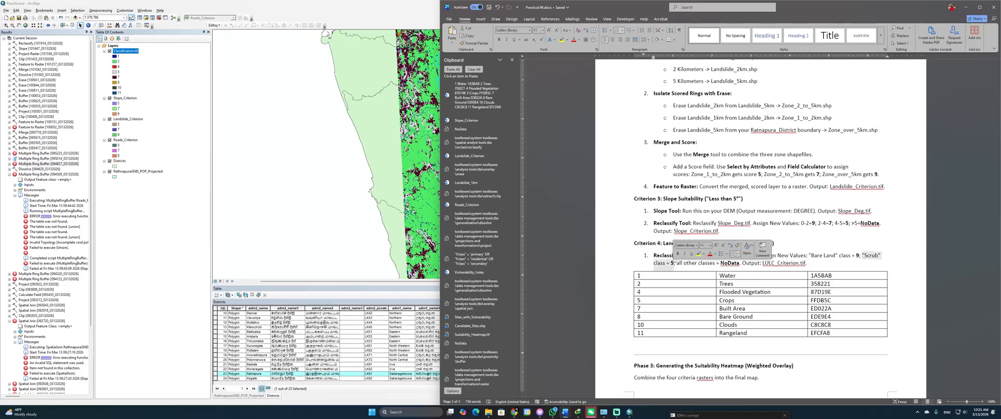
{"action": "key", "text": "BackSpace"}
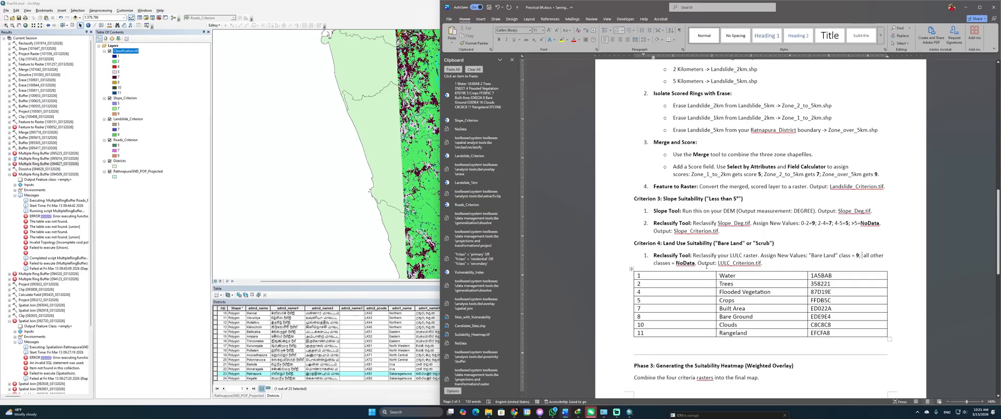
Step: Return to ArcMap and start the Spatial Analyst Reclassify tool with Classification.tif as the input raster
{"action": "left_click", "coordinate": [629, 412]}
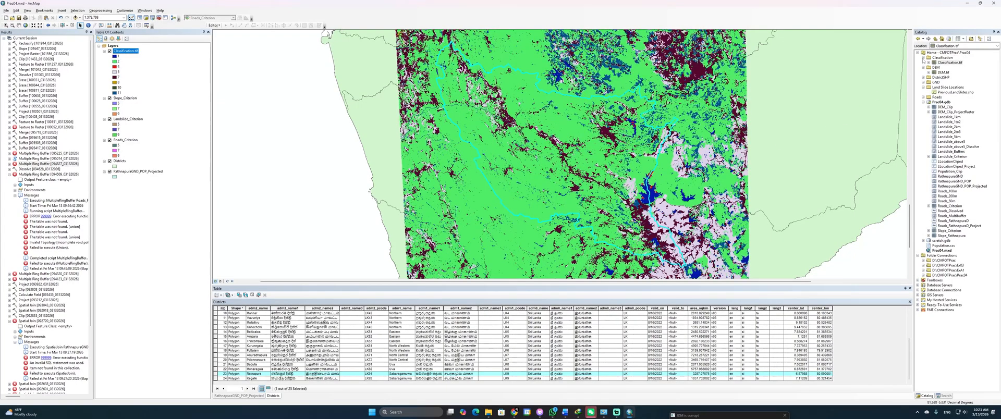
{"action": "left_click", "coordinate": [943, 395]}
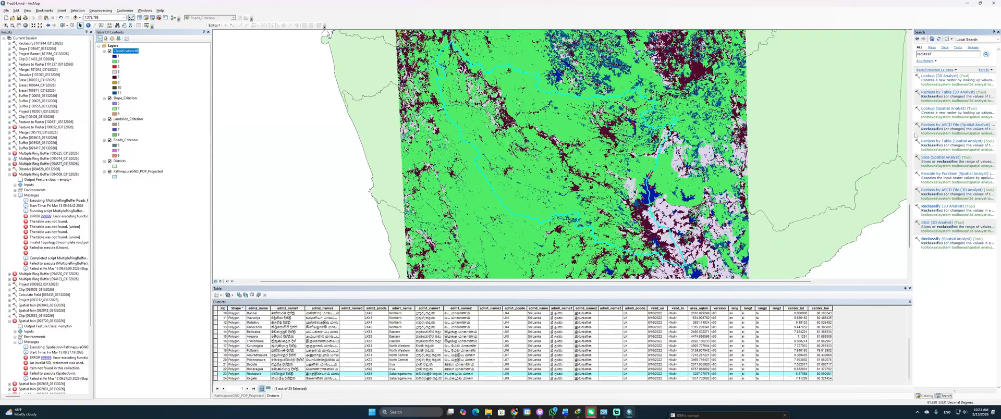
{"action": "double_click", "coordinate": [938, 245]}
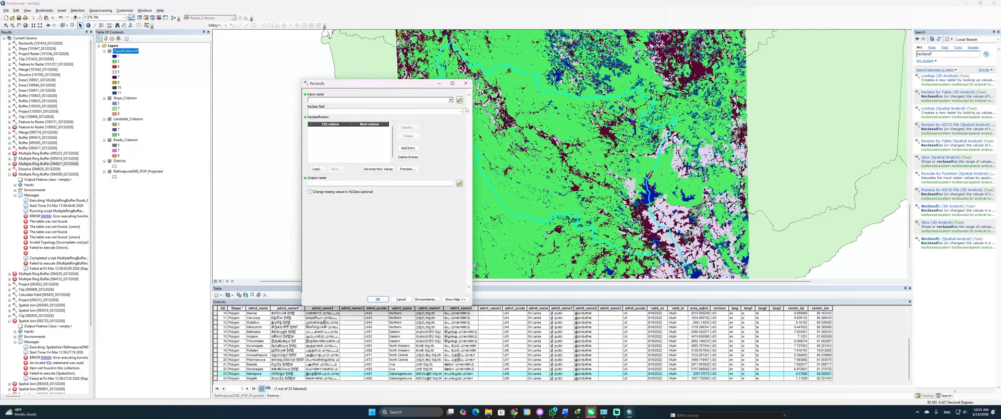
{"action": "left_click", "coordinate": [450, 100]}
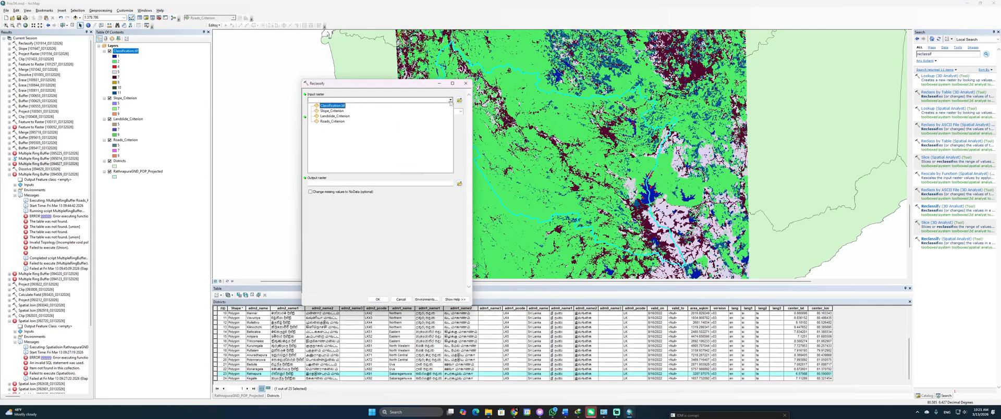
{"action": "left_click", "coordinate": [339, 104]}
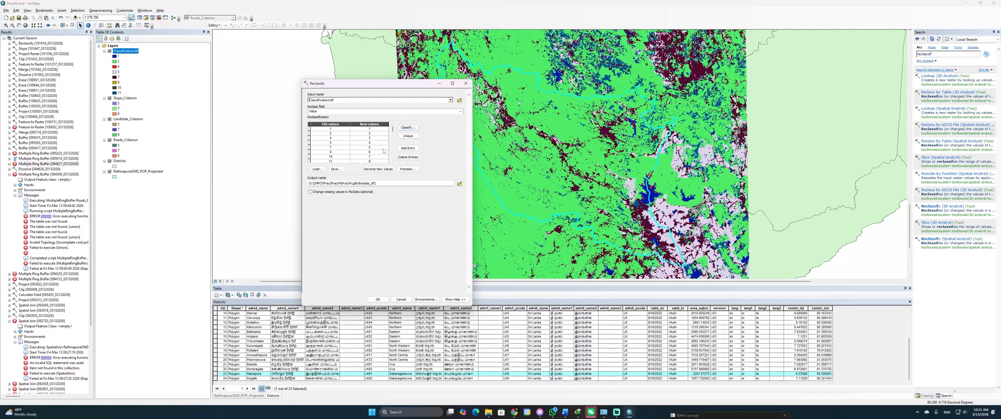
Step: Copy the name LULC_Criterion from the Word instructions and use it as the Reclassify output raster's name in Prac04.gdb
{"action": "key", "text": "alt+Tab"}
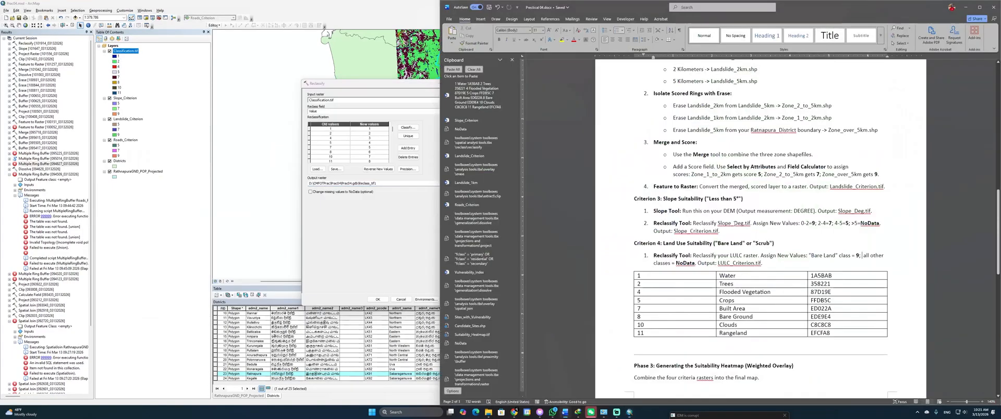
{"action": "left_click_drag", "start_coordinate": [718, 263], "coordinate": [754, 264]}
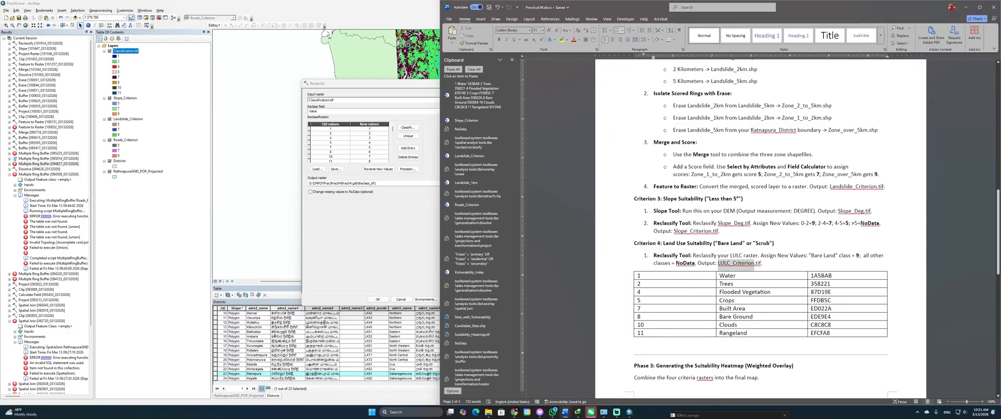
{"action": "key", "text": "ctrl+c"}
{"action": "left_click", "coordinate": [406, 184]}
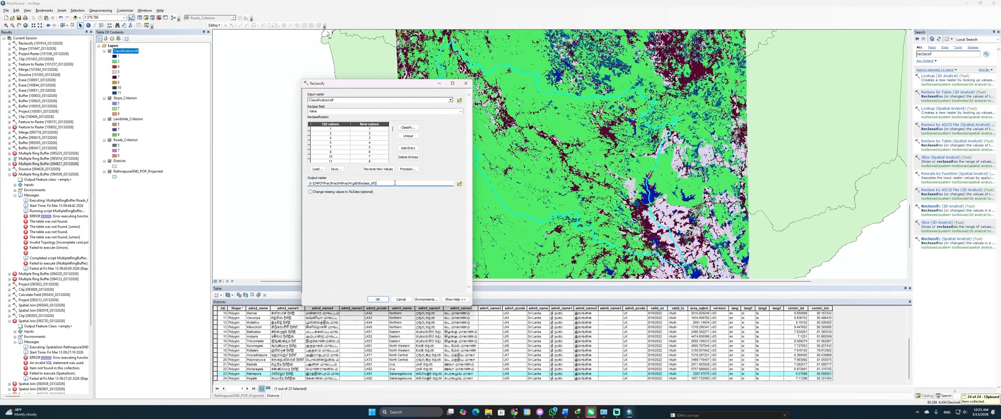
{"action": "left_click_drag", "start_coordinate": [394, 183], "coordinate": [360, 183]}
{"action": "key", "text": "ctrl+v"}
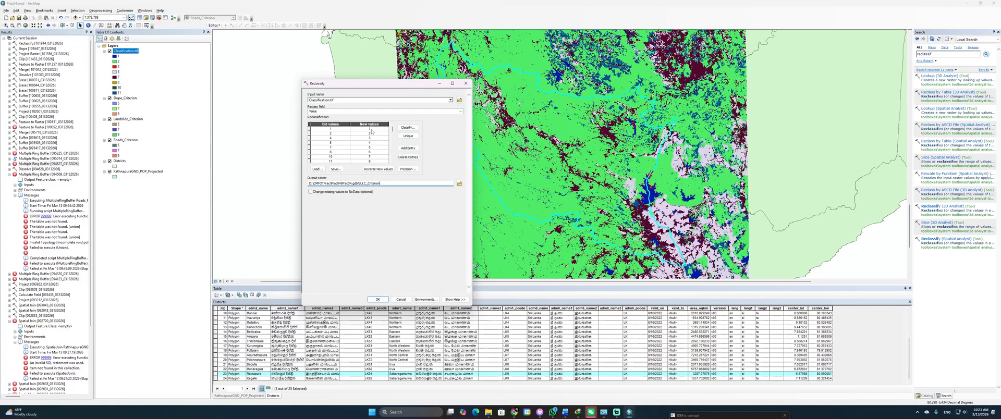
Step: Look up the Bare Ground class code in the Word table and return to ArcMap's Reclassify tool
{"action": "key", "text": "alt+Tab"}
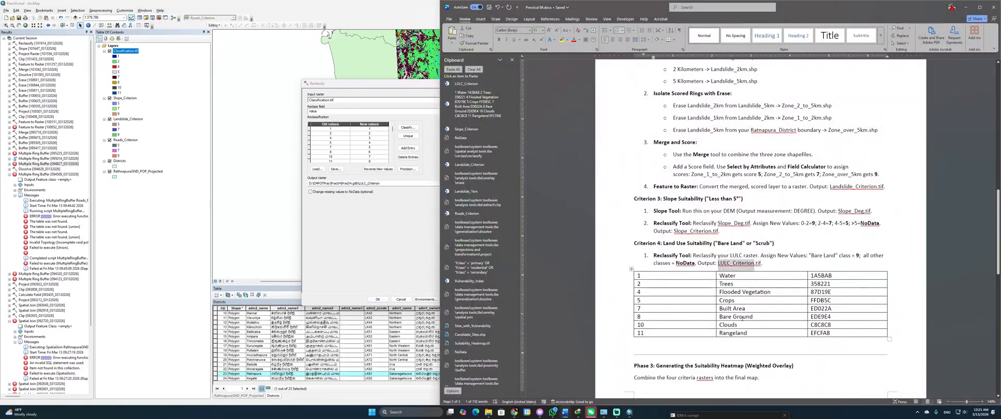
{"action": "left_click_drag", "start_coordinate": [757, 317], "coordinate": [688, 319]}
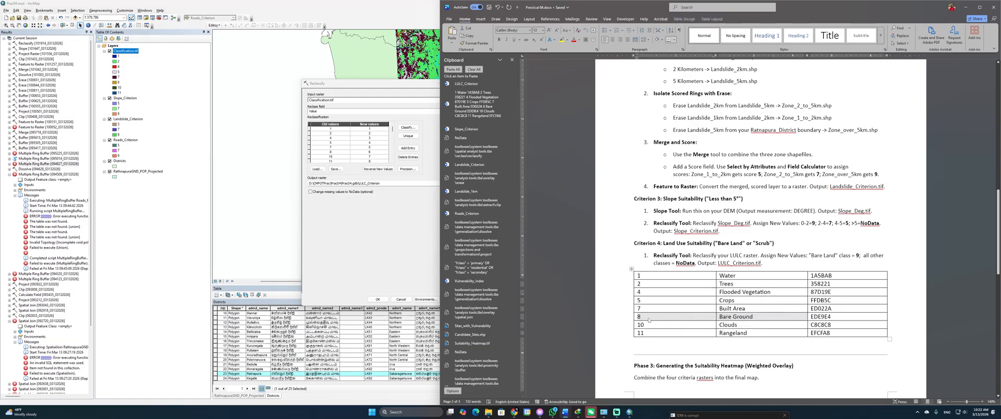
{"action": "left_click", "coordinate": [350, 183]}
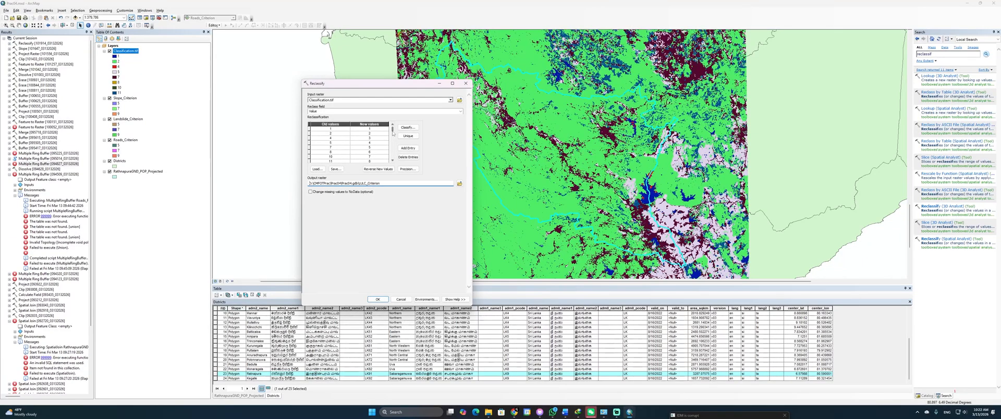
Step: Set the new values of old land-cover classes 1, 2, 4, 5 and 7 to NoData
{"action": "scroll", "coordinate": [371, 154], "scroll_direction": "down", "scroll_amount": 1}
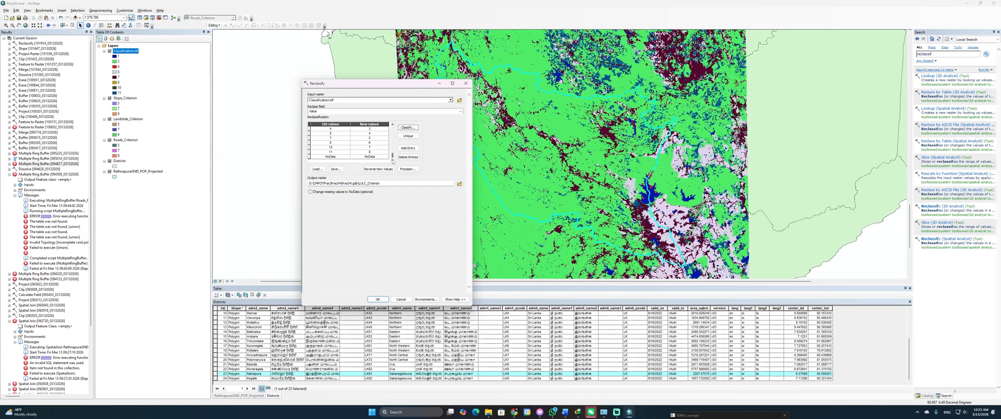
{"action": "left_click", "coordinate": [362, 156]}
{"action": "key", "text": "ctrl+c"}
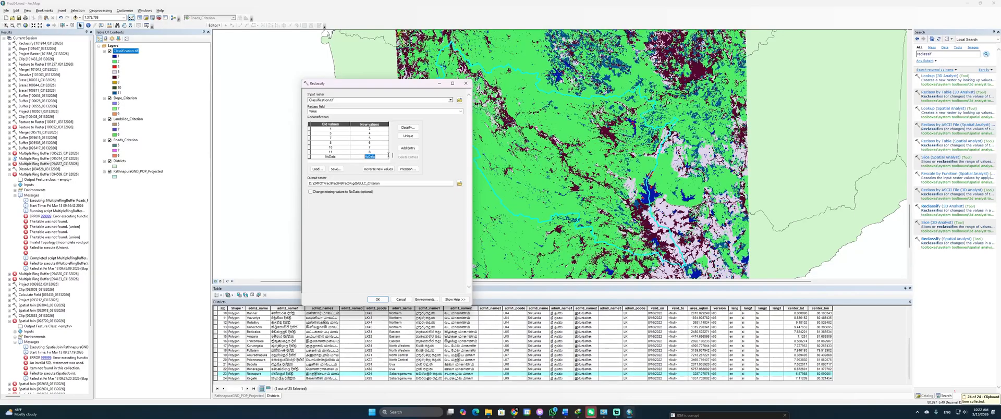
{"action": "scroll", "coordinate": [390, 156], "scroll_direction": "up", "scroll_amount": 1}
{"action": "left_click", "coordinate": [371, 129]}
{"action": "key", "text": "ctrl+v"}
{"action": "left_click", "coordinate": [374, 133]}
{"action": "key", "text": "ctrl+v"}
{"action": "left_click", "coordinate": [374, 137]}
{"action": "key", "text": "ctrl+v"}
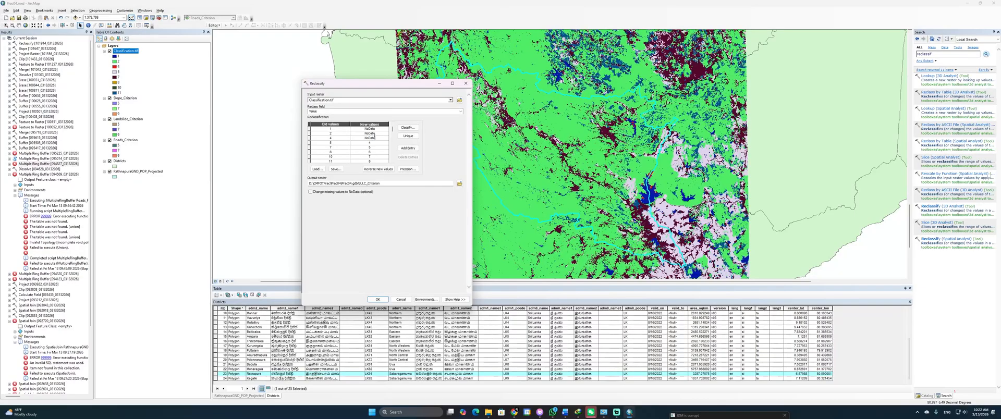
{"action": "left_click", "coordinate": [374, 142]}
{"action": "key", "text": "ctrl+v"}
{"action": "left_click", "coordinate": [375, 147]}
{"action": "key", "text": "ctrl+v"}
{"action": "key", "text": "ctrl+v"}
Step: Set the new value of class 8 to 9 and of class 10 to NoData
{"action": "left_click", "coordinate": [358, 152]}
{"action": "type", "text": "9"}
{"action": "left_click", "coordinate": [369, 157]}
{"action": "key", "text": "ctrl+v"}
{"action": "key", "text": "Delete"}
{"action": "left_click", "coordinate": [370, 162]}
Step: Check in the Word table which land cover class 11 stands for, and return to ArcMap
{"action": "key", "text": "alt+Tab"}
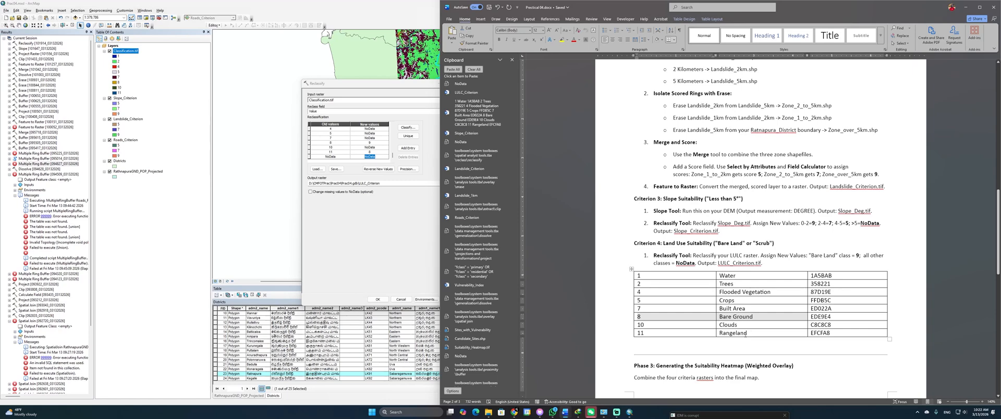
{"action": "left_click_drag", "start_coordinate": [746, 334], "coordinate": [718, 337]}
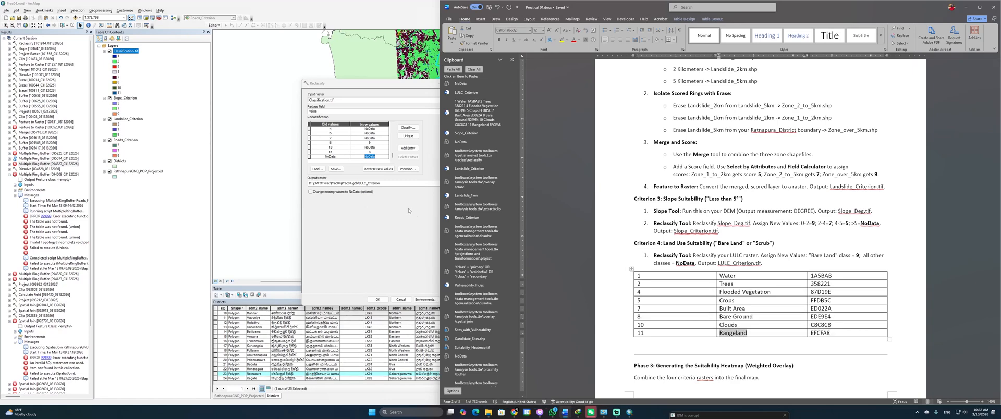
{"action": "key", "text": "alt"}
{"action": "key", "text": "alt+Tab"}
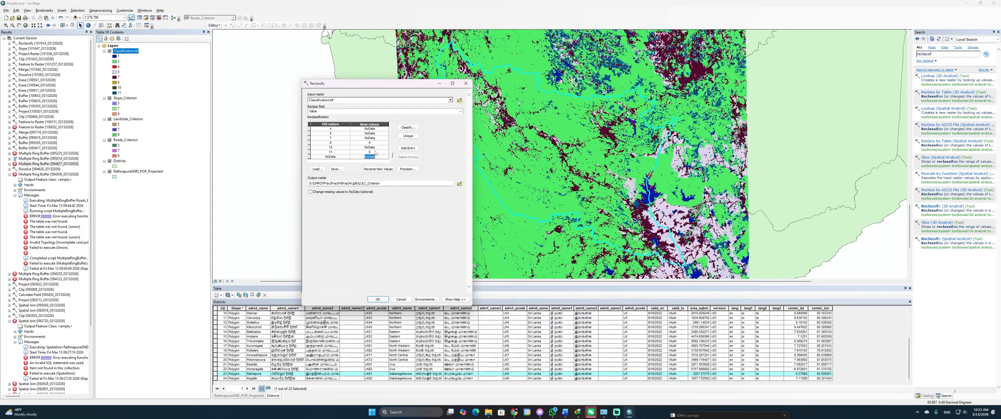
Step: Set the new value of class 11 to NoData and run the reclassification
{"action": "left_click", "coordinate": [375, 153]}
{"action": "type", "text": "NoData"}
{"action": "left_click", "coordinate": [382, 300]}
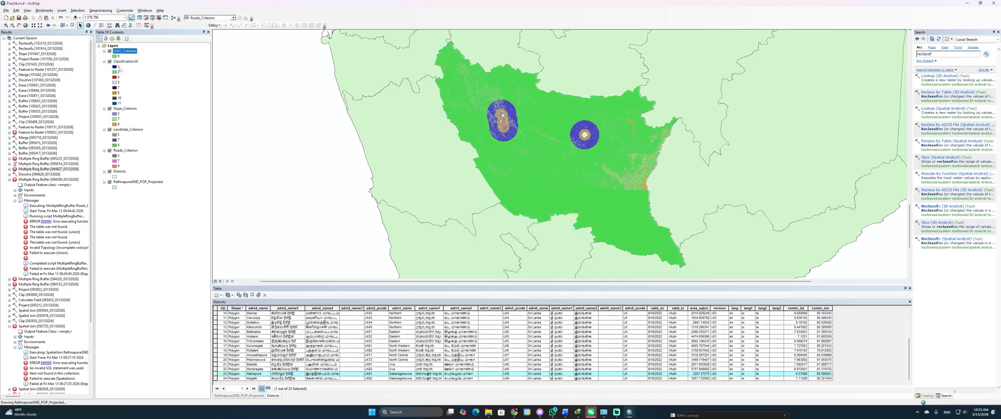
Step: Remove the Classification.tif layer from the map and select the LULC_Criterion layer
{"action": "right_click", "coordinate": [122, 65]}
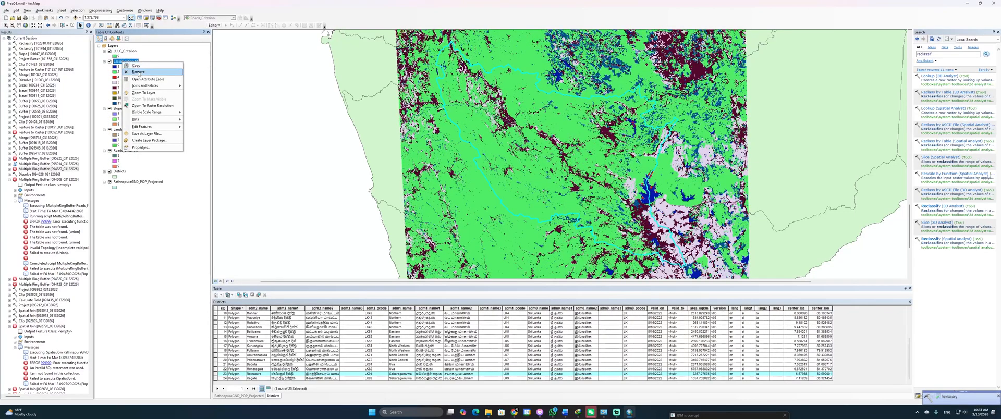
{"action": "left_click", "coordinate": [138, 73]}
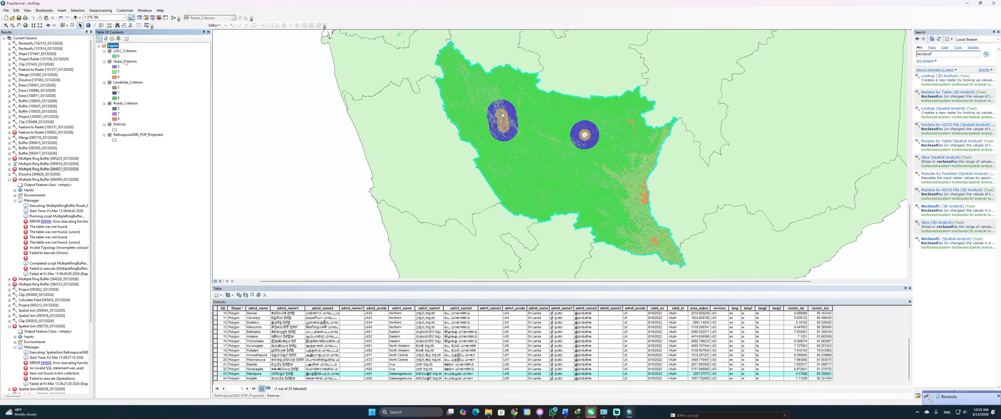
{"action": "left_click", "coordinate": [125, 51]}
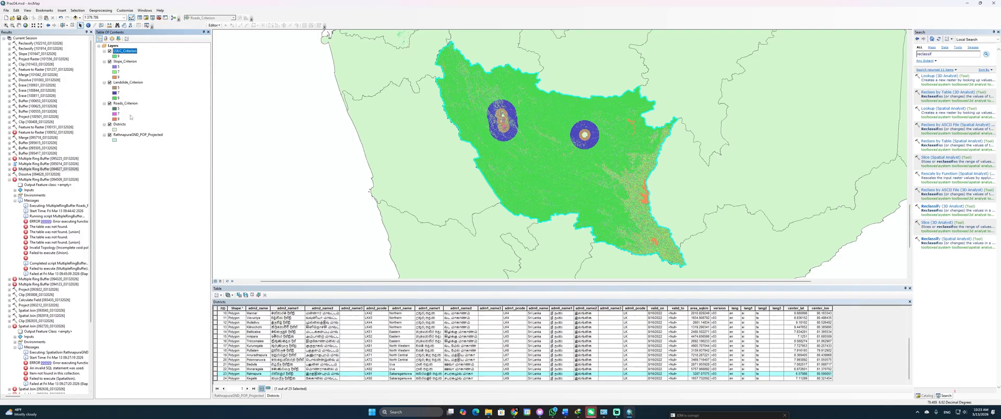
Step: Switch to Word and review the Phase 3 instructions for generating the suitability heatmap with Weighted Overlay
{"action": "key", "text": "alt+Tab"}
{"action": "scroll", "coordinate": [758, 225], "scroll_direction": "down", "scroll_amount": 3}
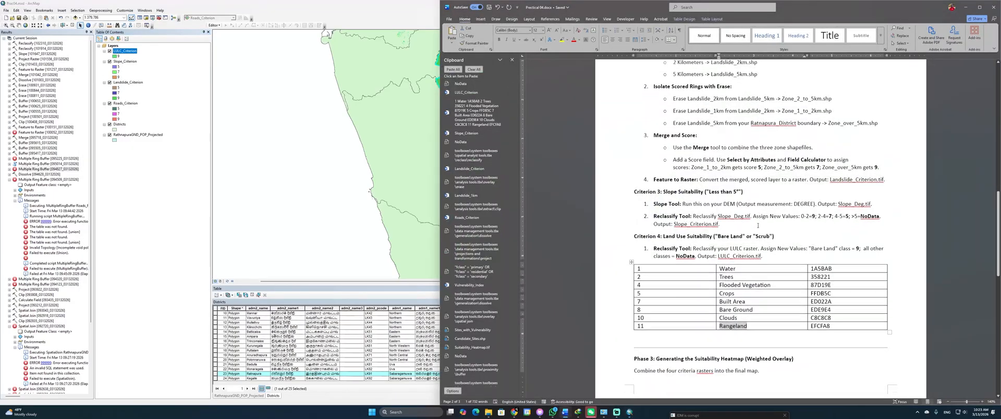
{"action": "scroll", "coordinate": [758, 226], "scroll_direction": "down", "scroll_amount": 3}
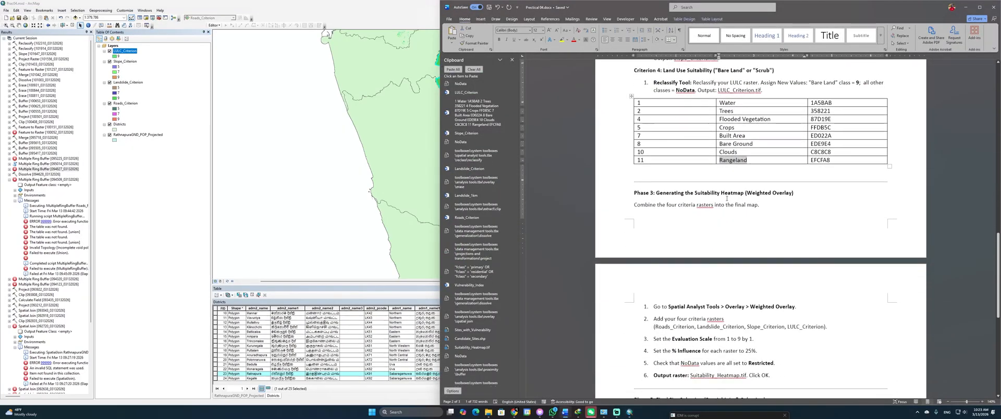
{"action": "scroll", "coordinate": [726, 205], "scroll_direction": "down", "scroll_amount": 1}
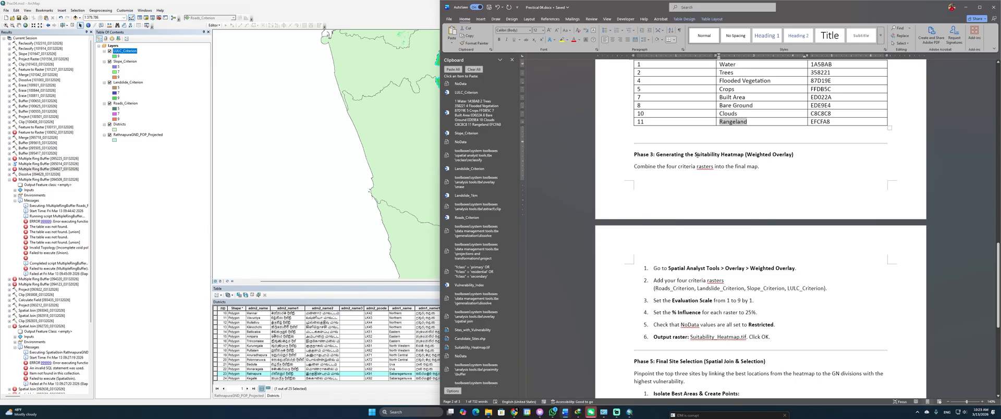
{"action": "left_click_drag", "start_coordinate": [695, 154], "coordinate": [743, 155]}
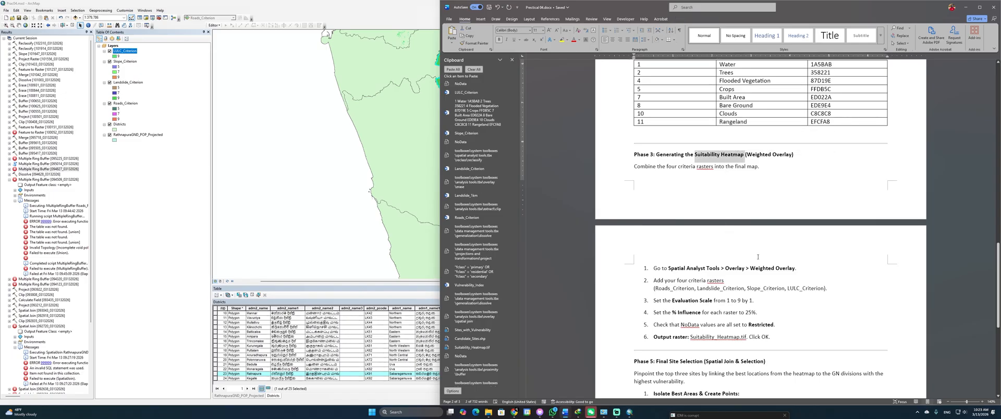
{"action": "left_click_drag", "start_coordinate": [749, 269], "coordinate": [784, 270]}
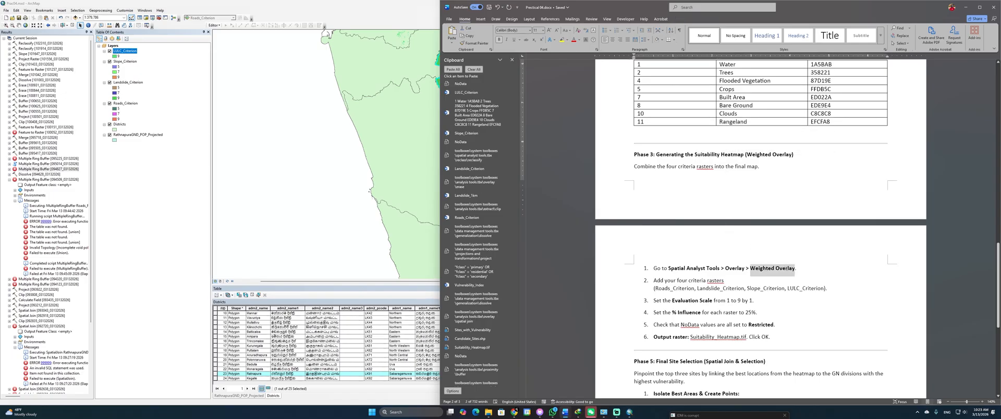
Step: Copy the tool name Weighted Overlay from the Word instructions and search for that tool in ArcMap
{"action": "key", "text": "ctrl+c"}
{"action": "key", "text": "alt+Tab"}
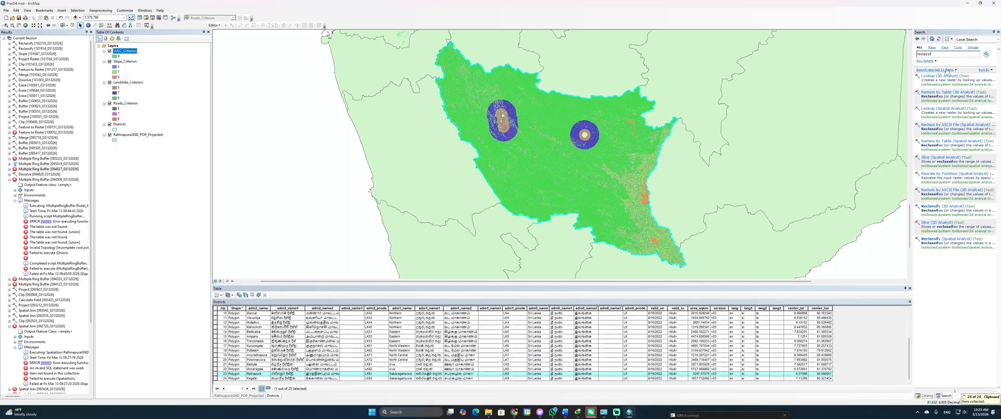
{"action": "key", "text": "ctrl+v"}
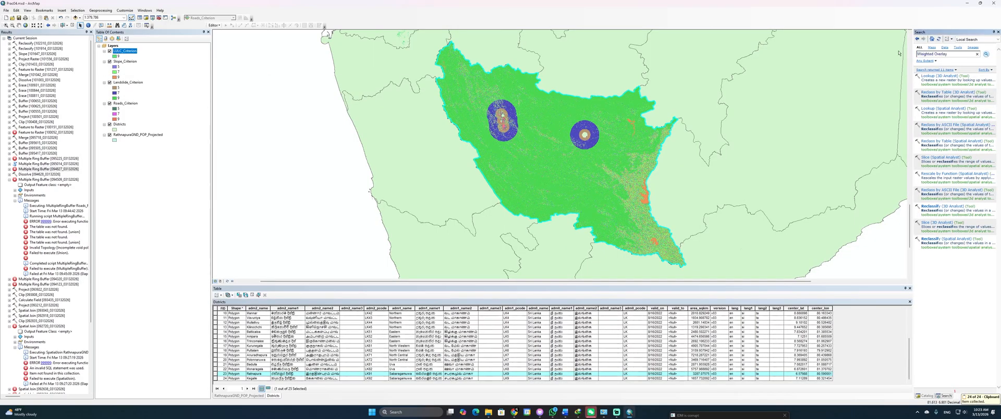
{"action": "key", "text": "Return"}
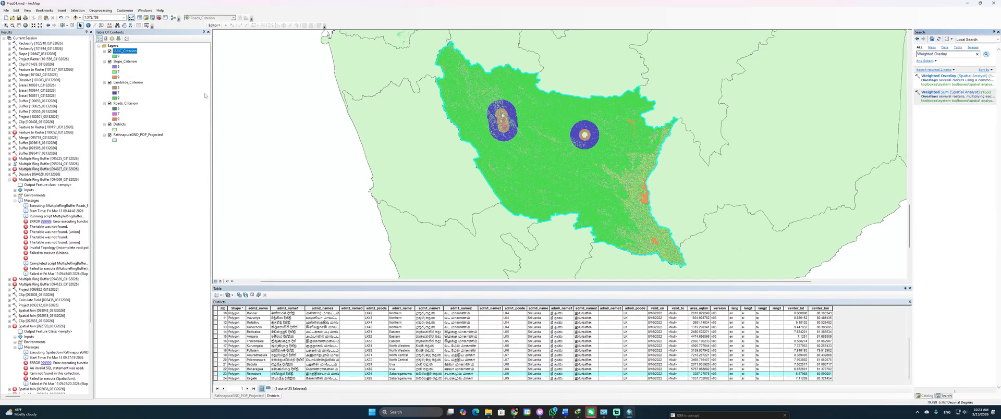
Step: Check the raster information and spatial reference in the source properties of the LULC_Criterion layer
{"action": "right_click", "coordinate": [128, 52]}
{"action": "left_click", "coordinate": [172, 137]}
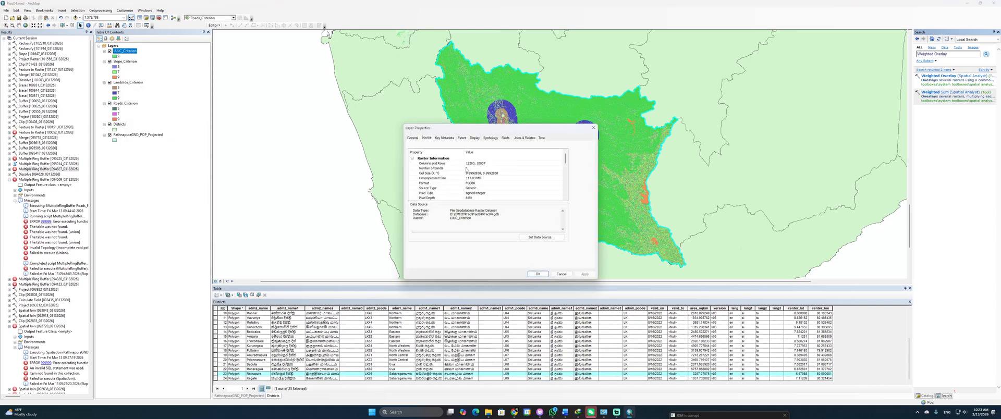
{"action": "scroll", "coordinate": [466, 169], "scroll_direction": "down", "scroll_amount": 6}
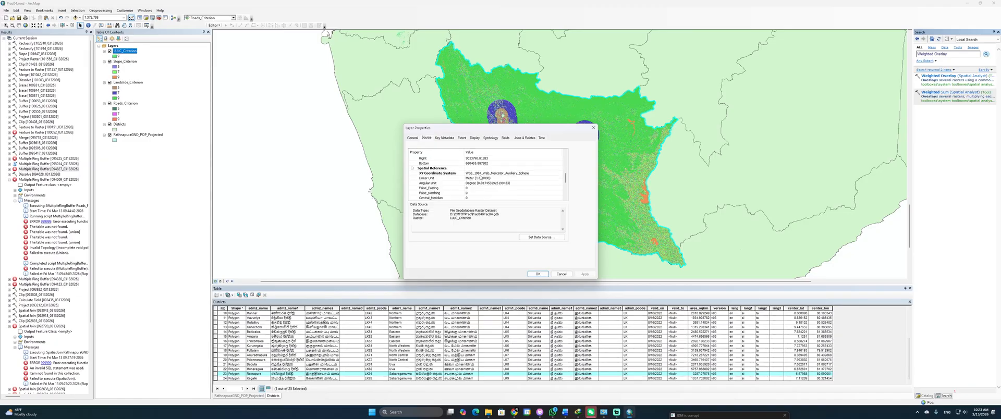
{"action": "scroll", "coordinate": [514, 181], "scroll_direction": "up", "scroll_amount": 5}
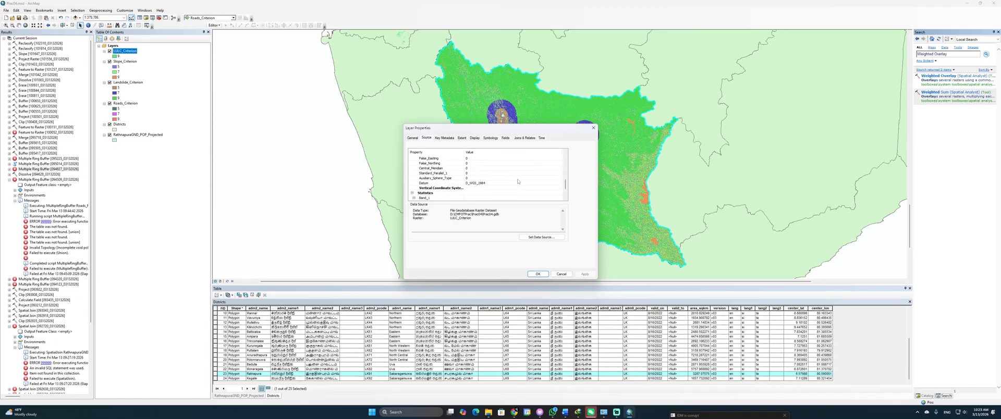
{"action": "scroll", "coordinate": [517, 181], "scroll_direction": "up", "scroll_amount": 3}
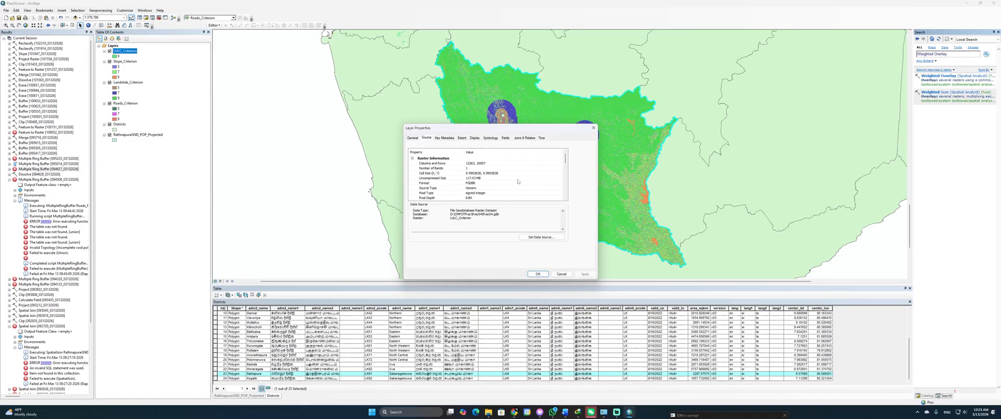
{"action": "left_click", "coordinate": [592, 128]}
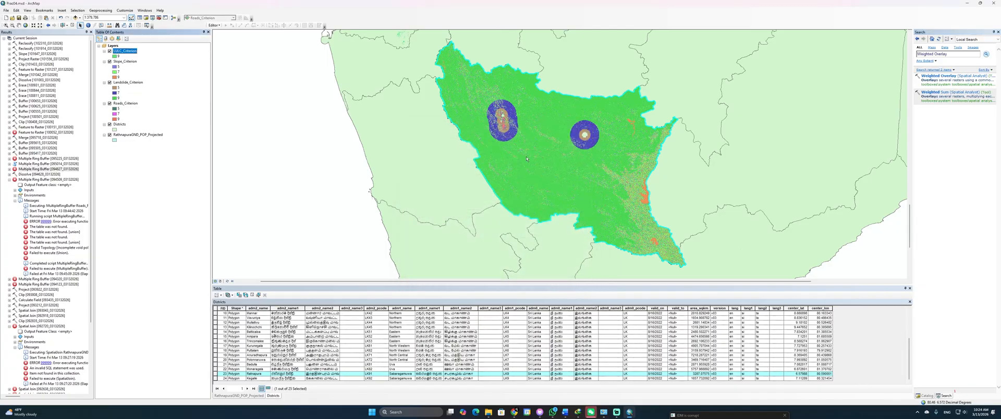
Step: Open the attribute table of the Districts layer
{"action": "right_click", "coordinate": [132, 52]}
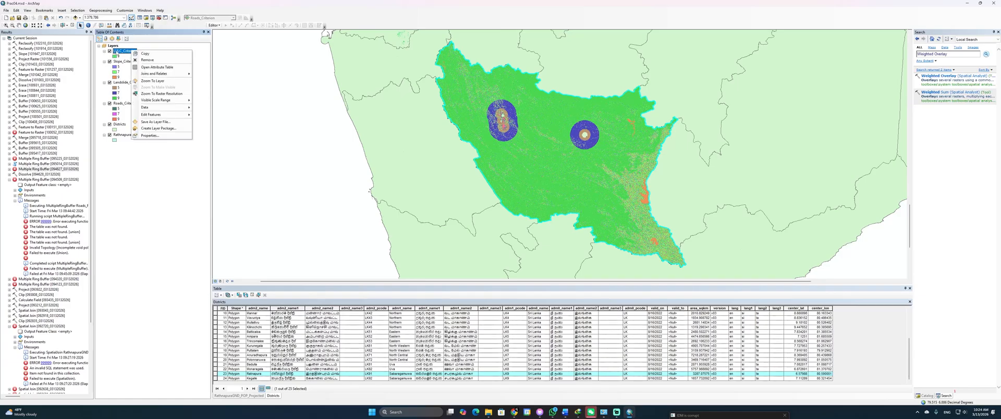
{"action": "left_click", "coordinate": [149, 156]}
{"action": "left_click", "coordinate": [131, 52]}
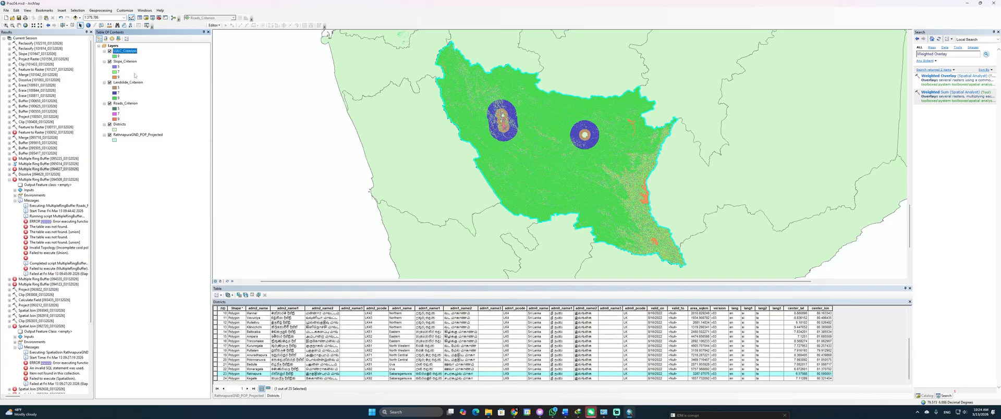
{"action": "right_click", "coordinate": [118, 125]}
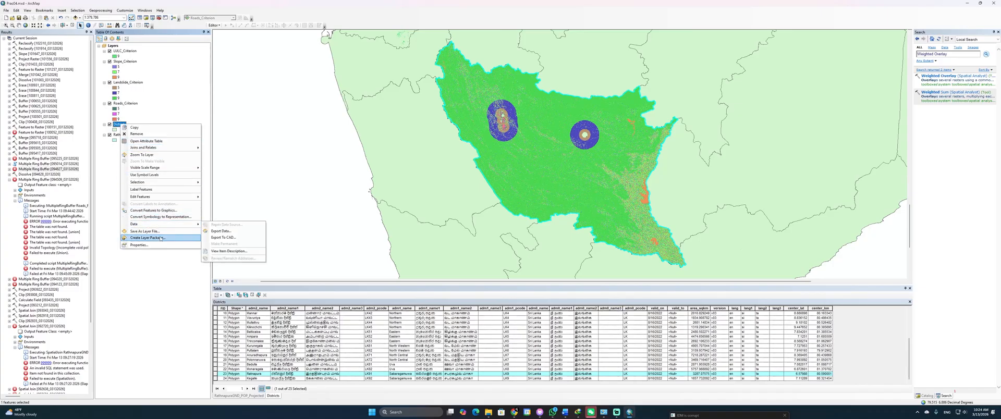
{"action": "mouse_move", "coordinate": [162, 227]}
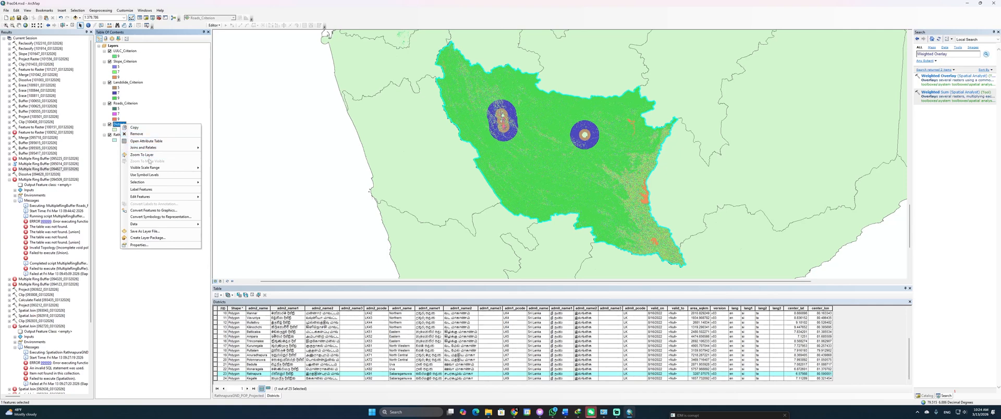
{"action": "left_click", "coordinate": [150, 142]}
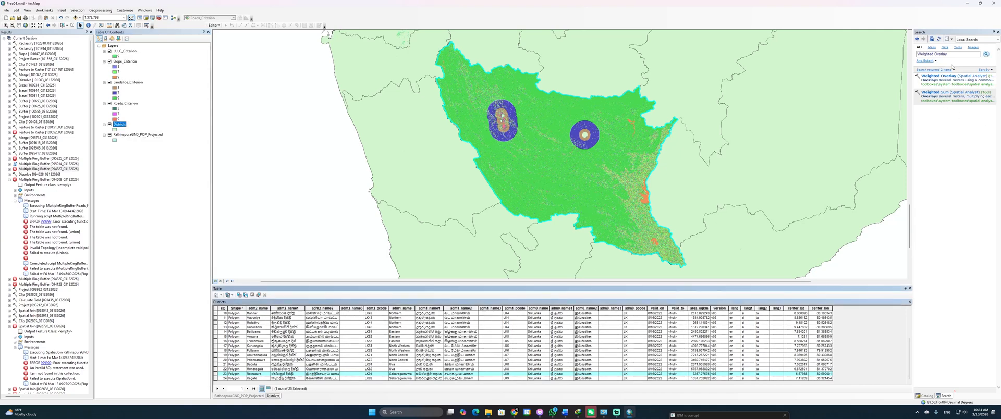
Step: Search the geoprocessing tools for clip
{"action": "left_click_drag", "start_coordinate": [944, 56], "coordinate": [907, 62]}
{"action": "type", "text": "c"}
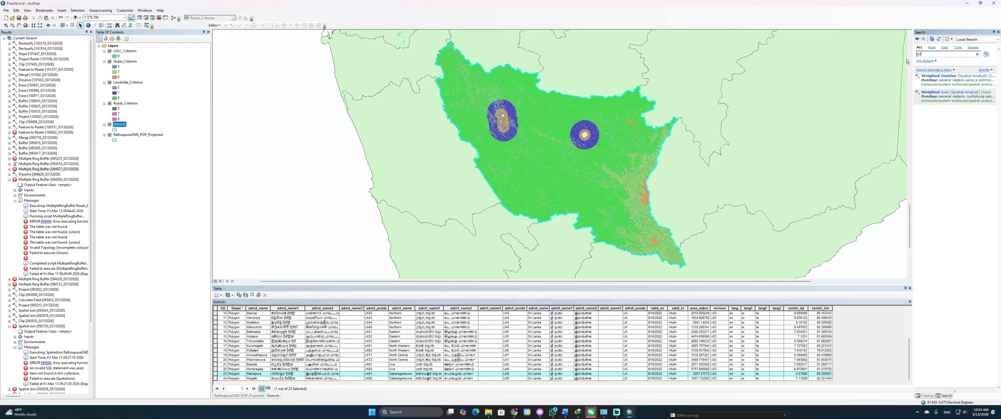
{"action": "type", "text": "lip"}
{"action": "key", "text": "Return"}
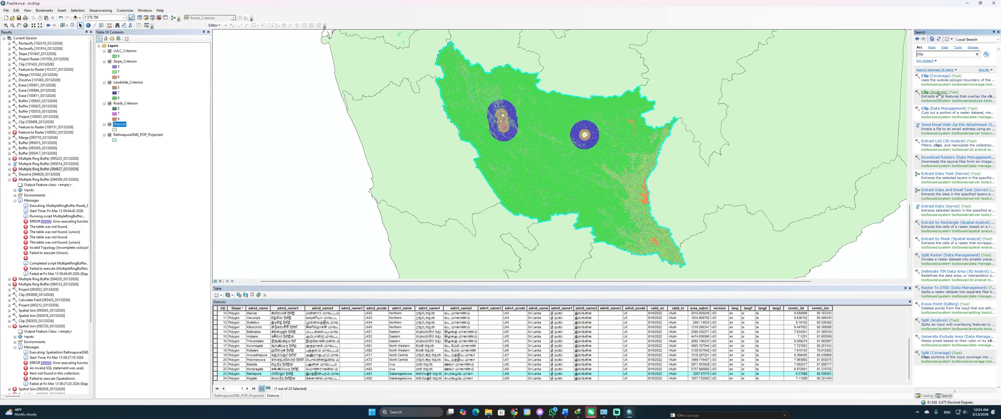
{"action": "left_click", "coordinate": [938, 95]}
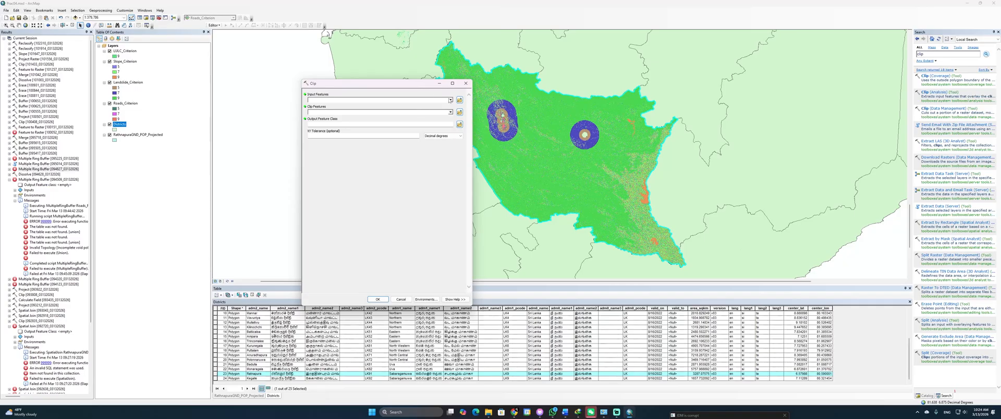
{"action": "left_click", "coordinate": [450, 100]}
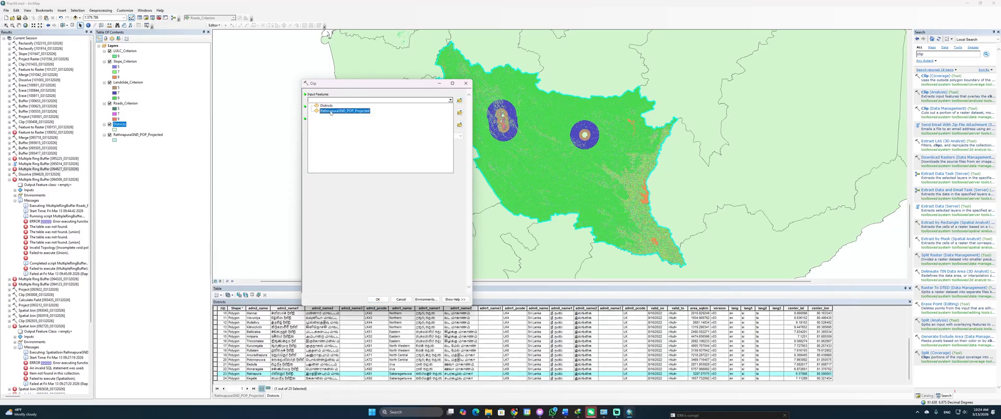
{"action": "left_click", "coordinate": [465, 83]}
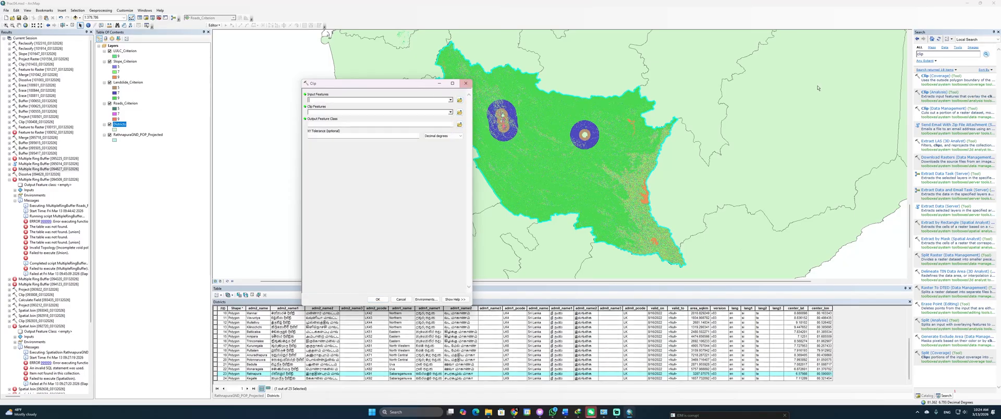
{"action": "left_click", "coordinate": [466, 84]}
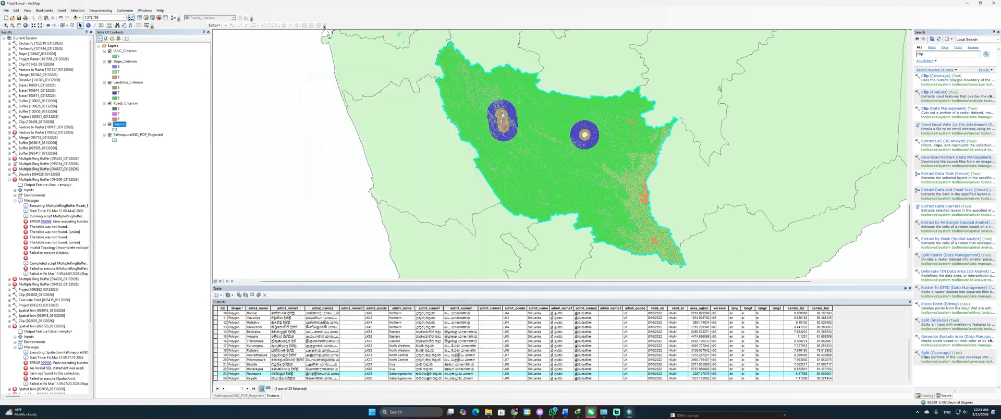
Step: Clip the LULC_Criterion raster to Districts using the input features as clipping geometry, and remove the unclipped LULC_Criterion layer from the map
{"action": "left_click", "coordinate": [929, 109]}
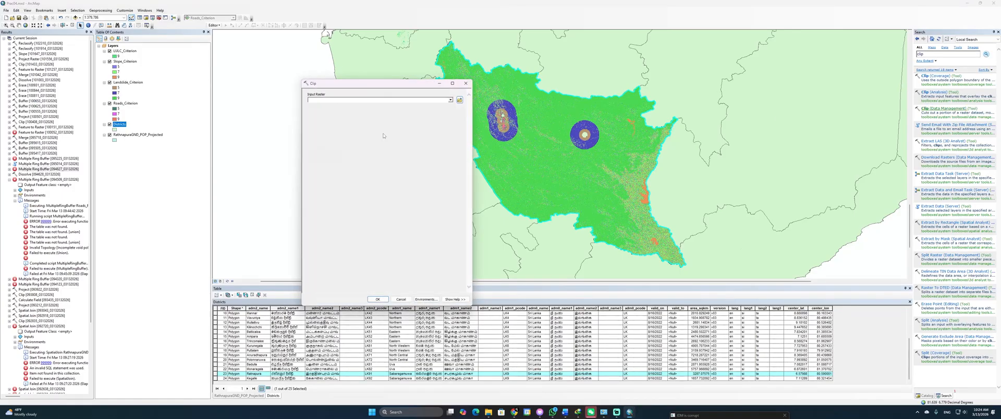
{"action": "left_click", "coordinate": [450, 100]}
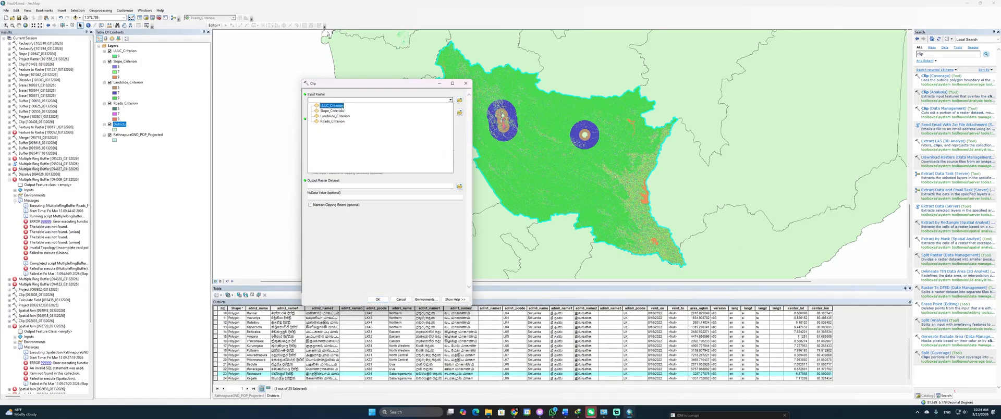
{"action": "left_click", "coordinate": [360, 106]}
{"action": "left_click", "coordinate": [451, 112]}
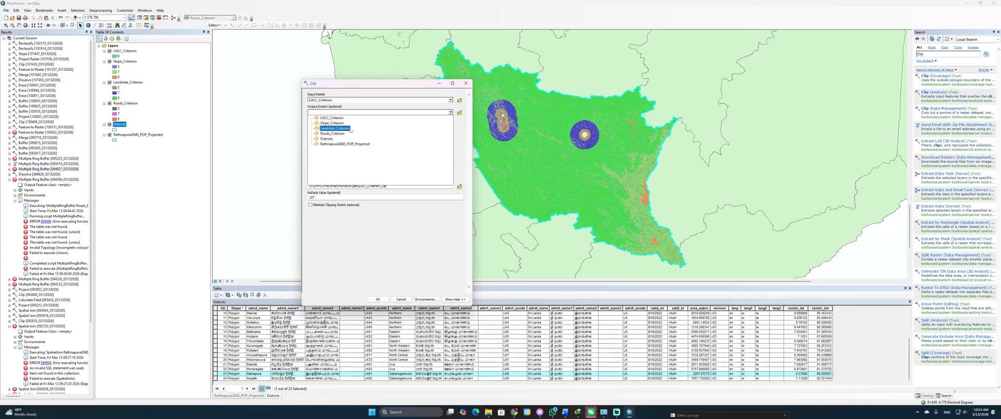
{"action": "left_click", "coordinate": [409, 140]}
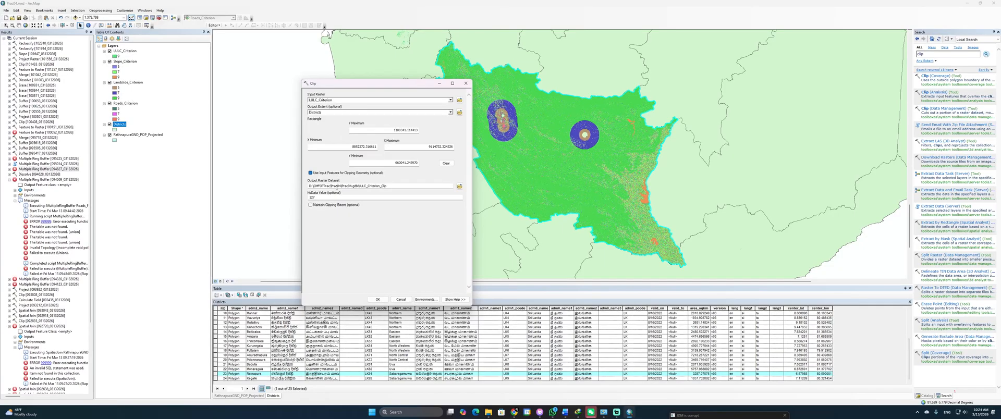
{"action": "left_click", "coordinate": [384, 299]}
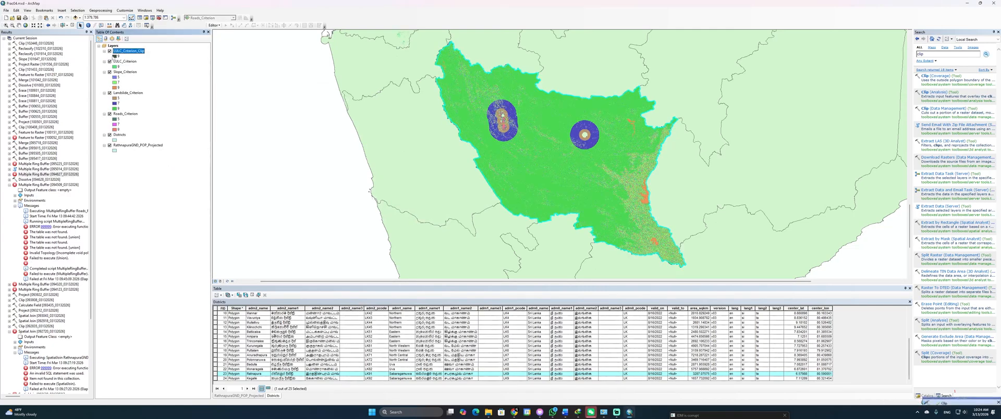
{"action": "left_click", "coordinate": [125, 61]}
{"action": "left_click", "coordinate": [140, 71]}
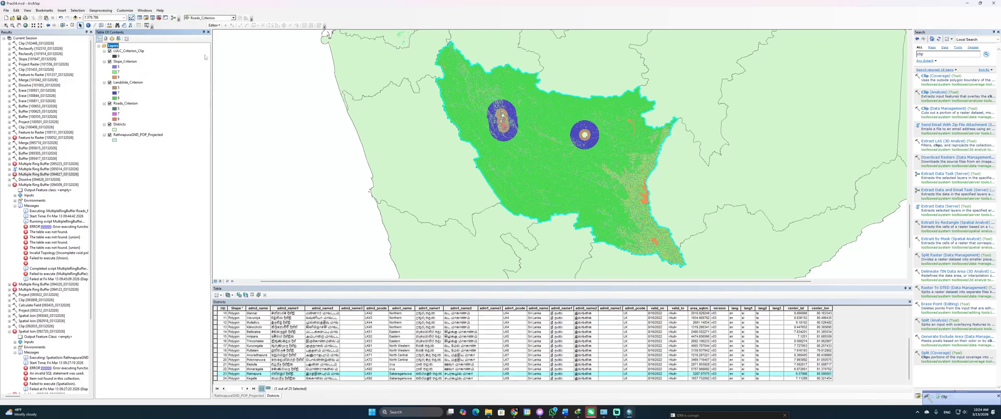
Step: Search the geoprocessing tools for projection to find a tool for reprojecting the clipped raster
{"action": "left_click", "coordinate": [939, 54]}
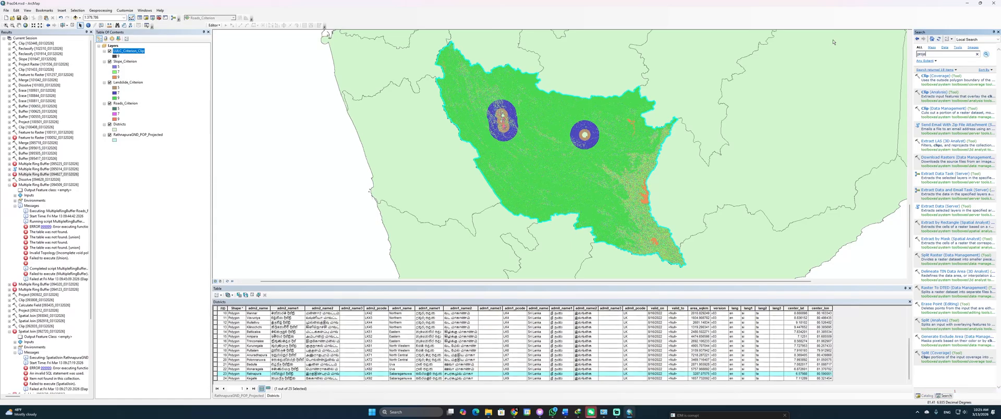
{"action": "key", "text": "Return"}
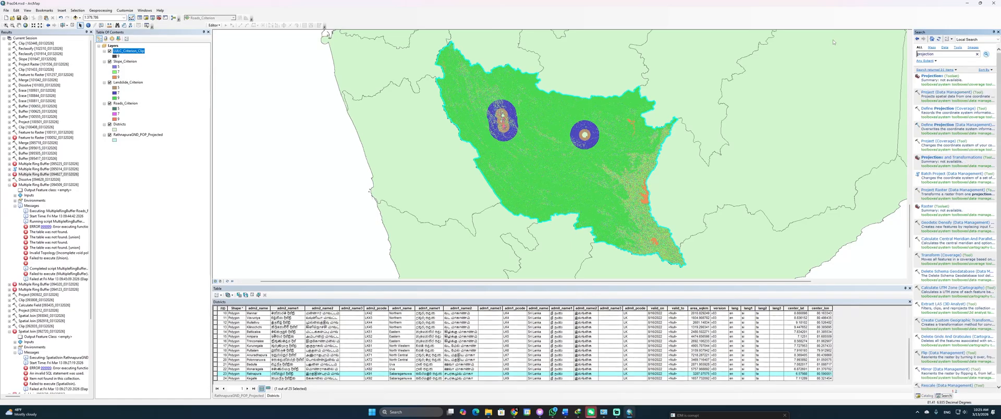
{"action": "scroll", "coordinate": [876, 69], "scroll_direction": "down", "scroll_amount": 1}
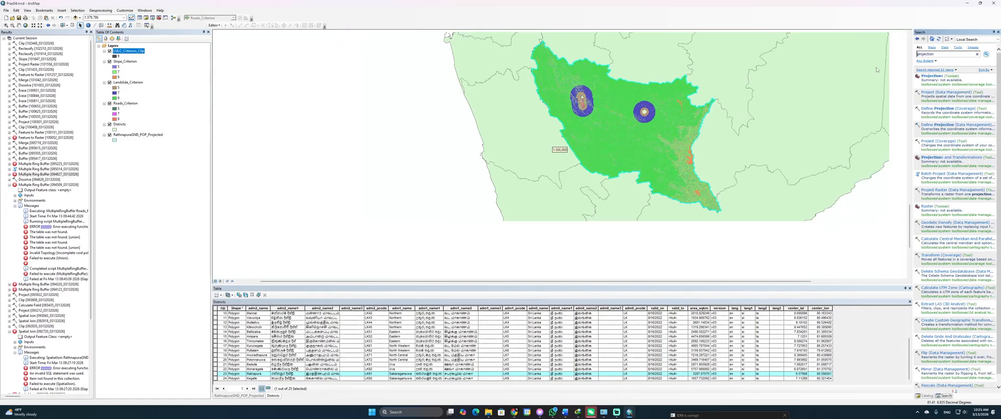
{"action": "left_click", "coordinate": [944, 125]}
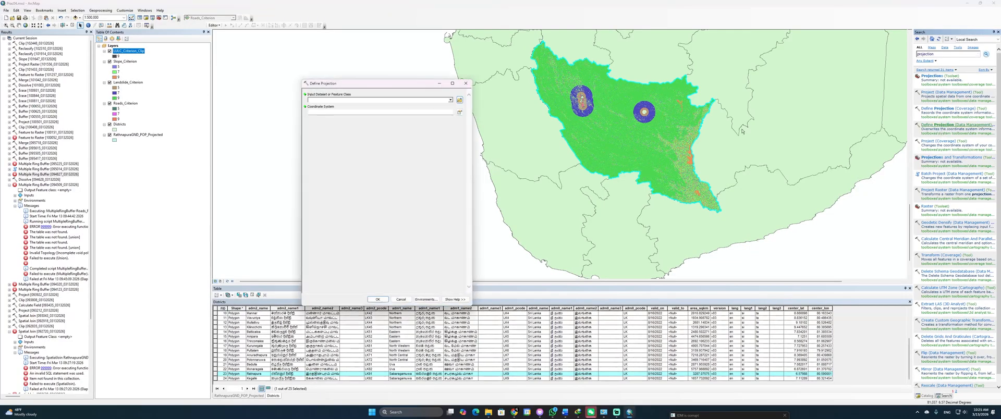
{"action": "left_click", "coordinate": [466, 83]}
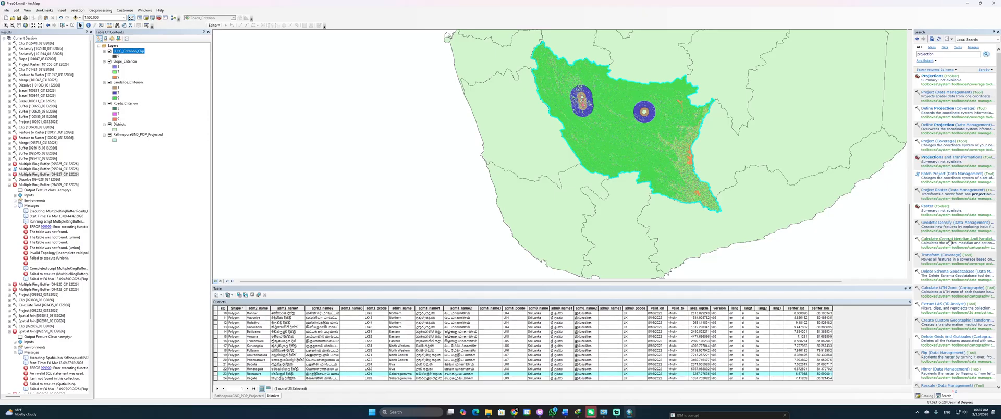
Step: Set up Project Raster for LULC_Criterion_Clip with Kandawala_Sri_Lanka_Grid as the output coordinate system
{"action": "left_click", "coordinate": [940, 190]}
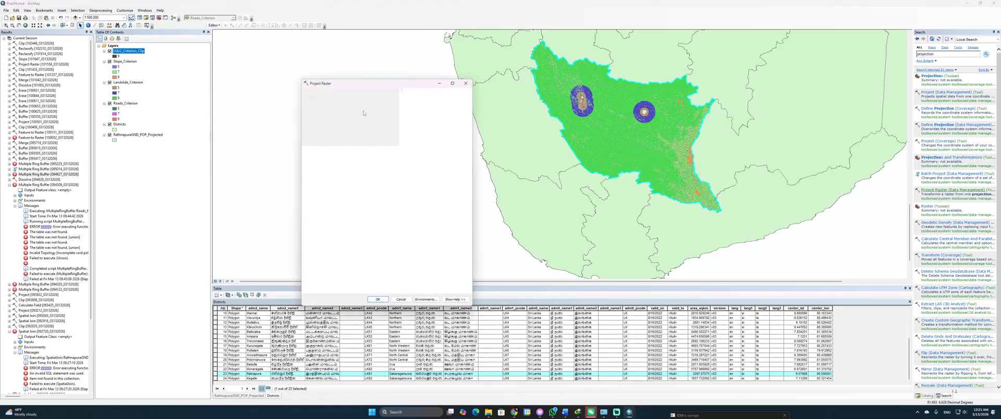
{"action": "left_click", "coordinate": [450, 100]}
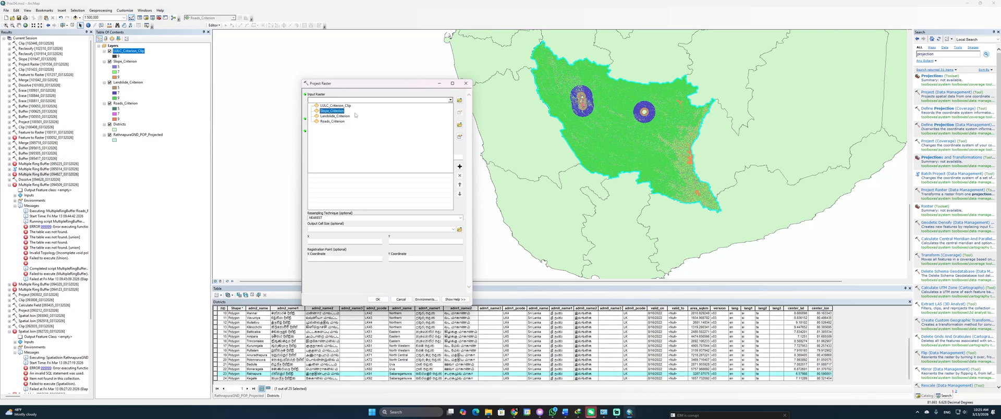
{"action": "left_click", "coordinate": [333, 106]}
{"action": "left_click", "coordinate": [459, 137]}
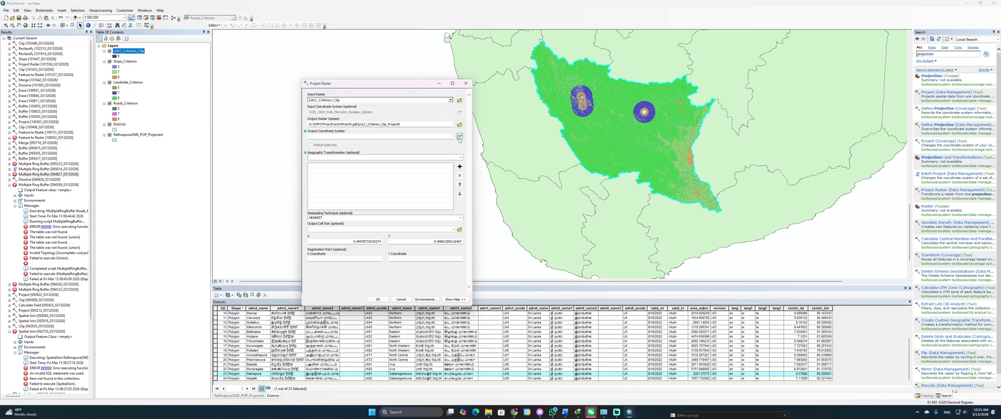
{"action": "left_click", "coordinate": [330, 161]}
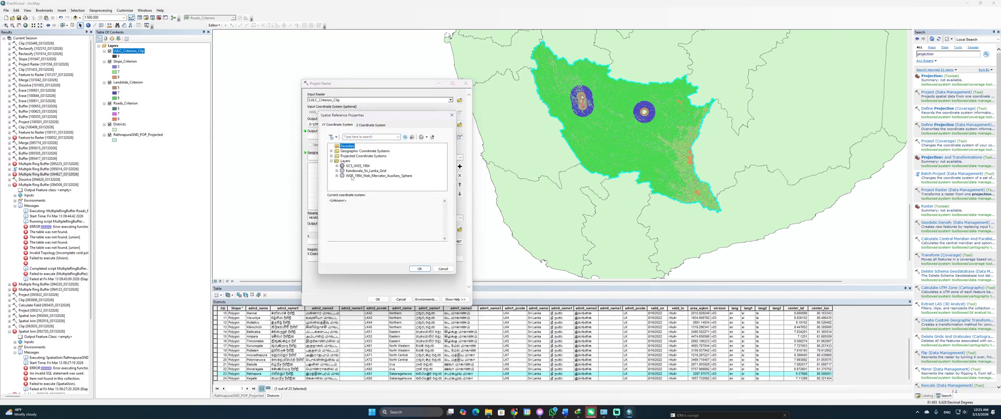
{"action": "left_click", "coordinate": [342, 171]}
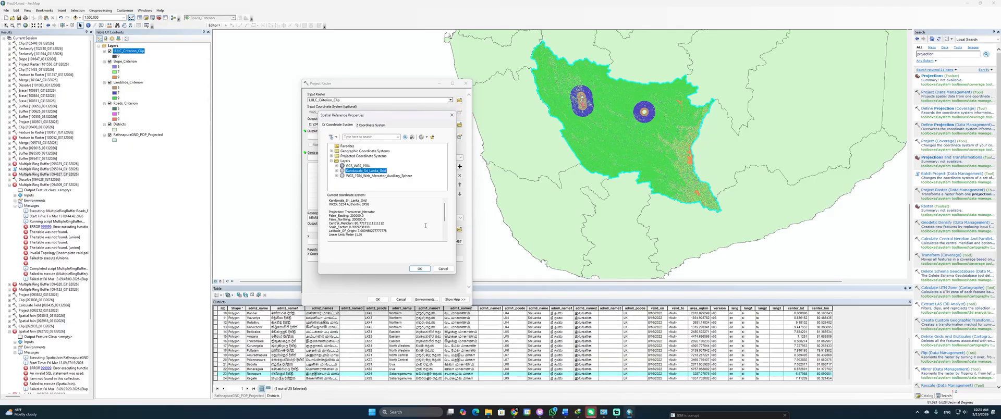
{"action": "left_click", "coordinate": [419, 269]}
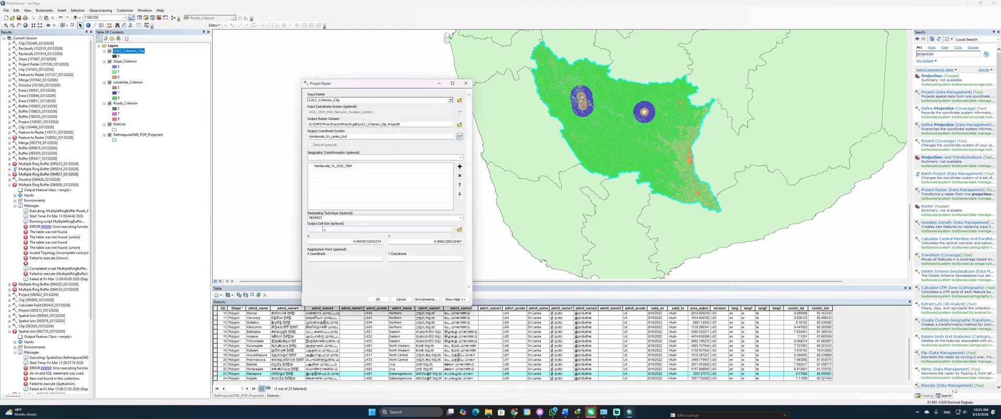
Step: Match the output cell size to the Roads_Criterion layer, choose a resampling technique and run the raster reprojection
{"action": "left_click", "coordinate": [442, 231]}
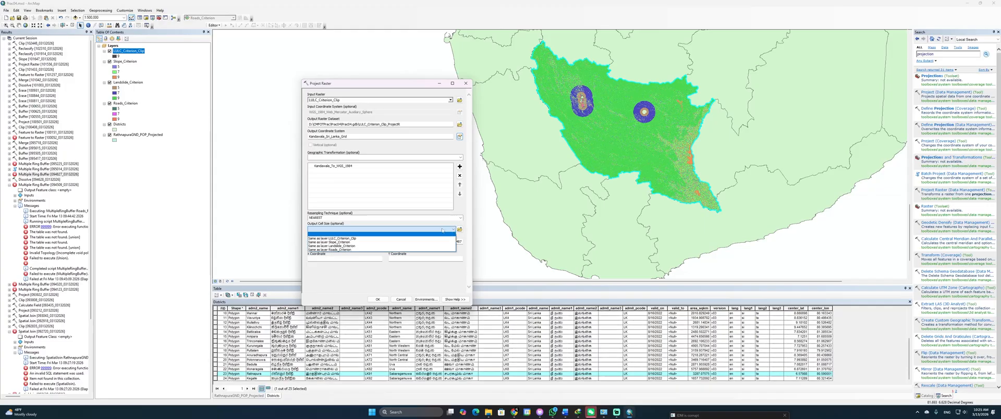
{"action": "left_click", "coordinate": [342, 250]}
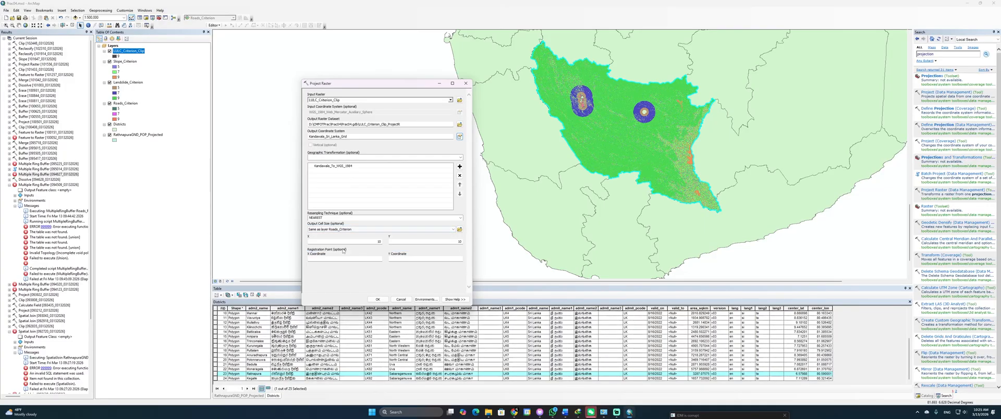
{"action": "left_click", "coordinate": [435, 218]}
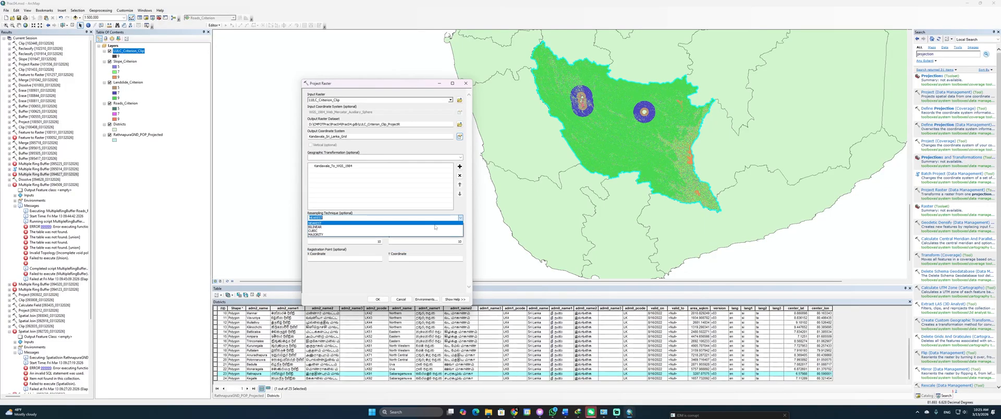
{"action": "left_click", "coordinate": [392, 231]}
{"action": "left_click", "coordinate": [378, 300]}
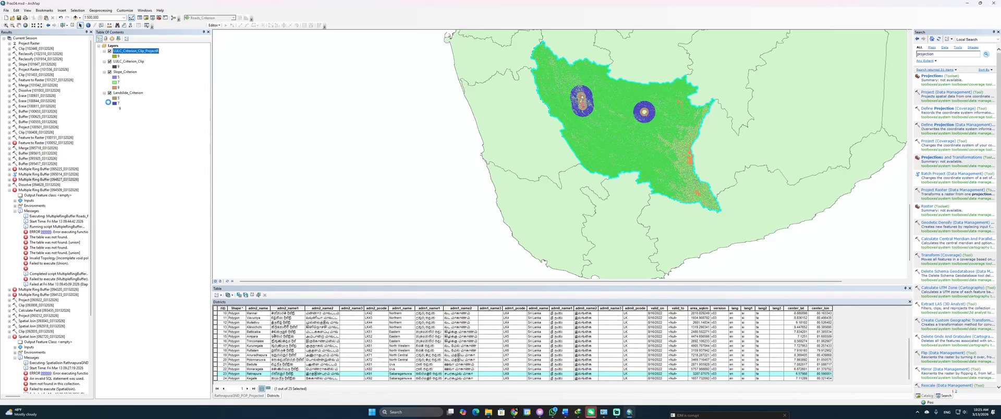
Step: Remove the unprojected LULC_Criterion_Clip layer from the map
{"action": "left_click", "coordinate": [129, 61]}
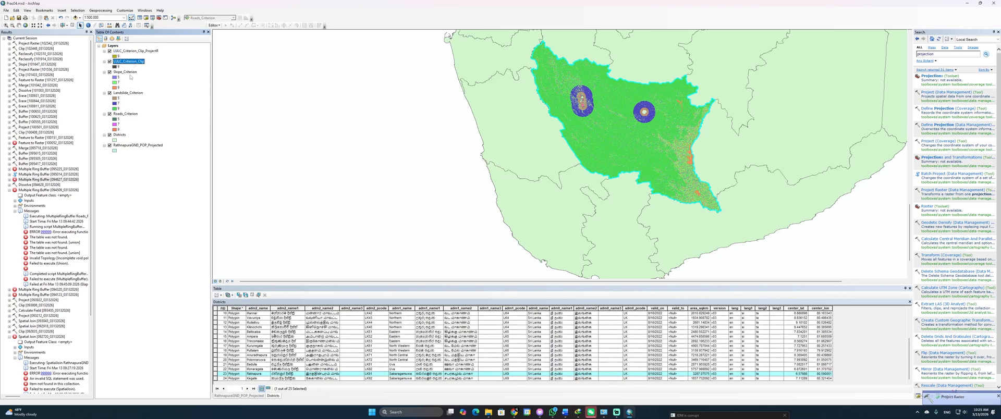
{"action": "right_click", "coordinate": [134, 62]}
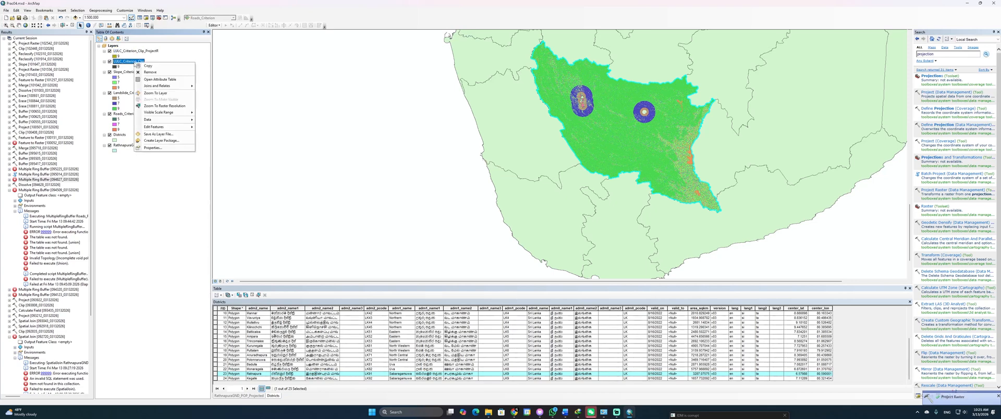
{"action": "left_click", "coordinate": [147, 73]}
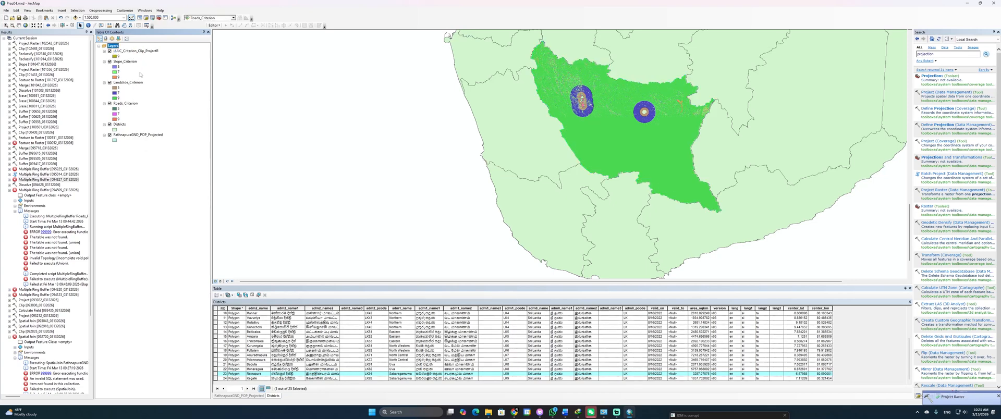
{"action": "left_click", "coordinate": [136, 51]}
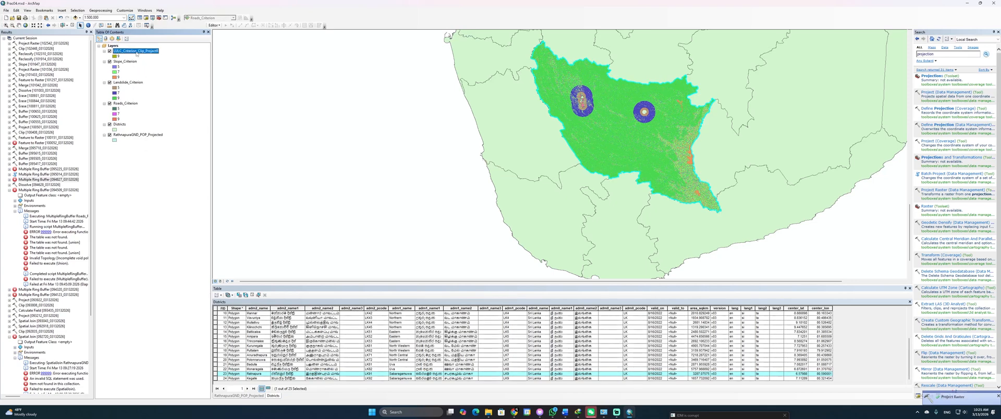
{"action": "left_click", "coordinate": [126, 103]}
{"action": "left_click", "coordinate": [140, 83], "text": "ctrl"}
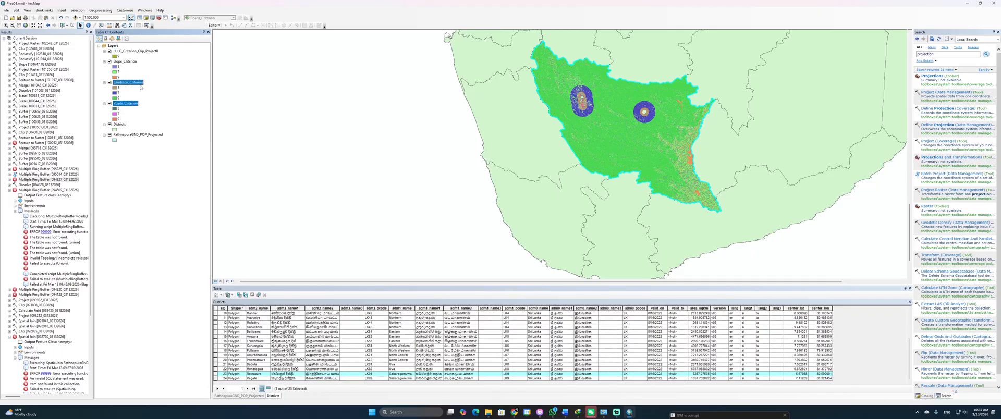
{"action": "left_click", "coordinate": [133, 62]}
Step: Examine the reprojected land use raster's source properties for its cell size and coordinate system
{"action": "left_click", "coordinate": [147, 52]}
{"action": "right_click", "coordinate": [147, 54]}
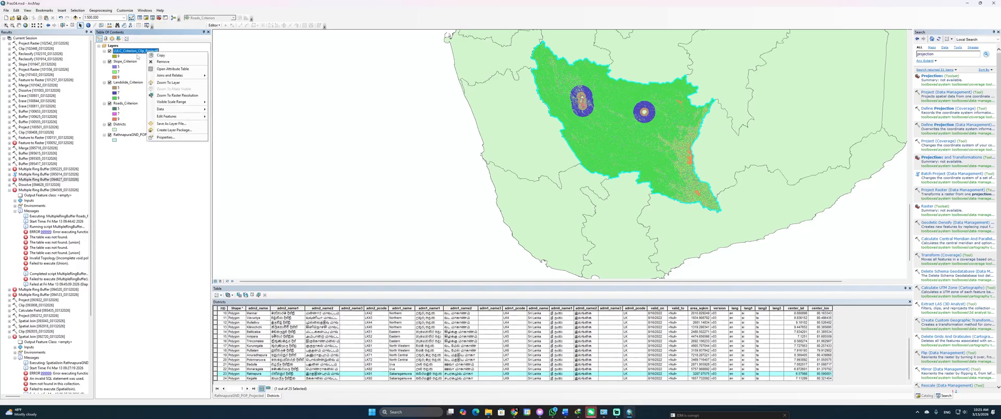
{"action": "left_click", "coordinate": [158, 138]}
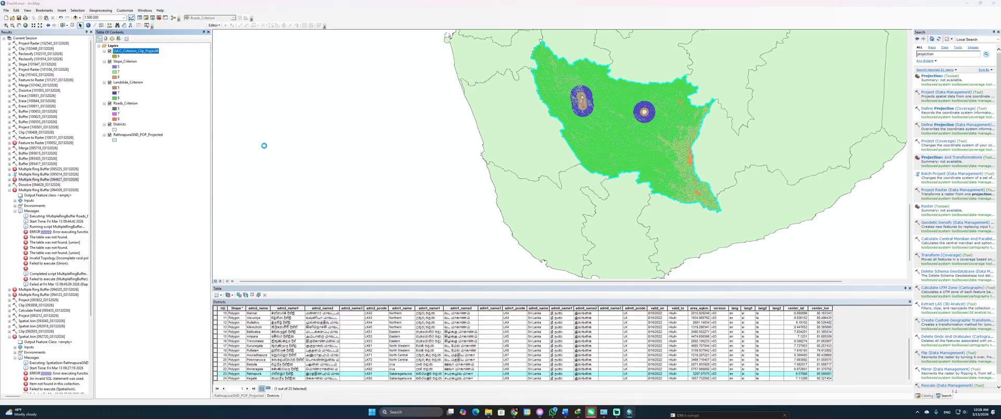
{"action": "scroll", "coordinate": [472, 192], "scroll_direction": "down", "scroll_amount": 4}
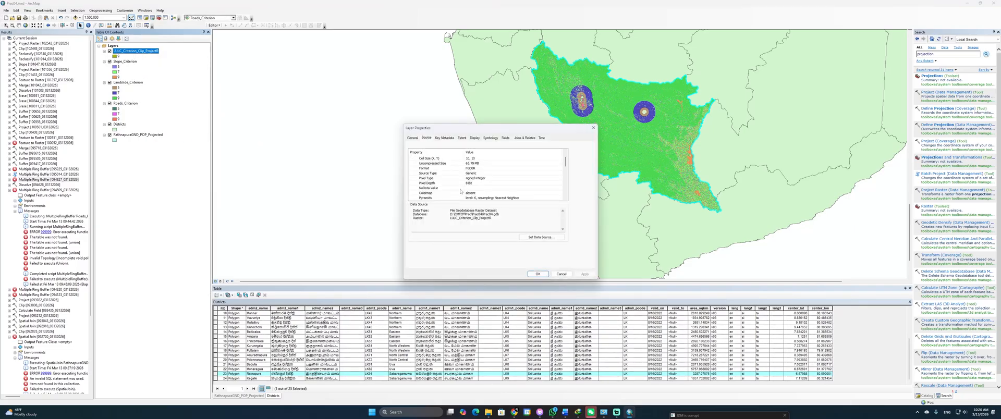
{"action": "scroll", "coordinate": [472, 191], "scroll_direction": "down", "scroll_amount": 2}
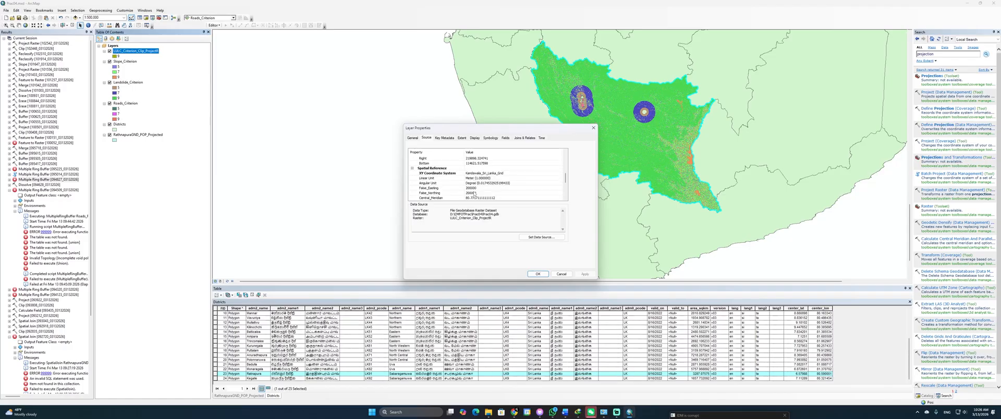
{"action": "left_click", "coordinate": [593, 127]}
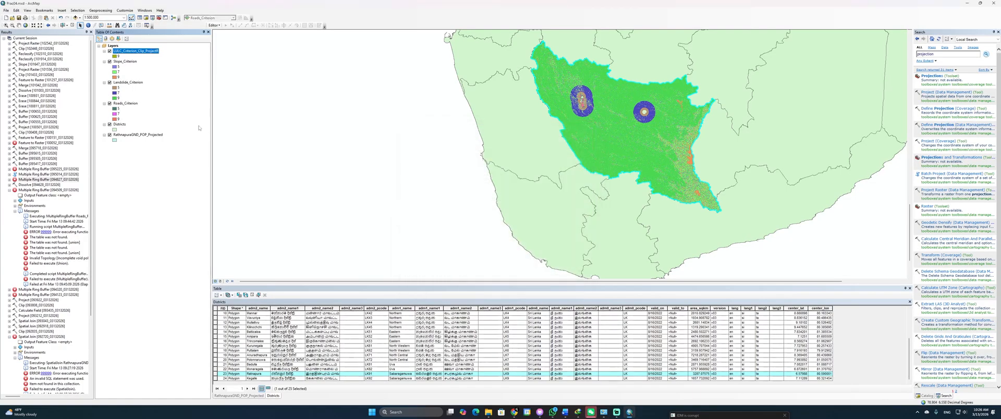
Step: Examine the Slope_Criterion layer's source properties for its raster information and spatial reference
{"action": "right_click", "coordinate": [135, 62]}
{"action": "left_click", "coordinate": [146, 149]}
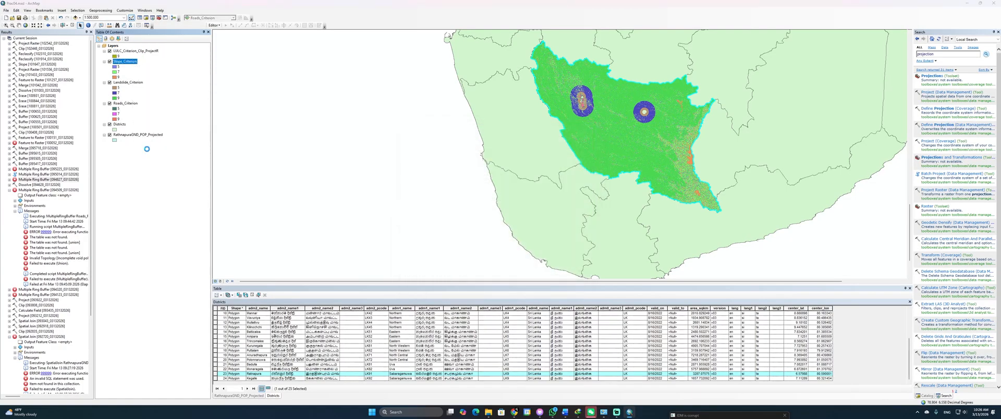
{"action": "scroll", "coordinate": [474, 179], "scroll_direction": "down", "scroll_amount": 5}
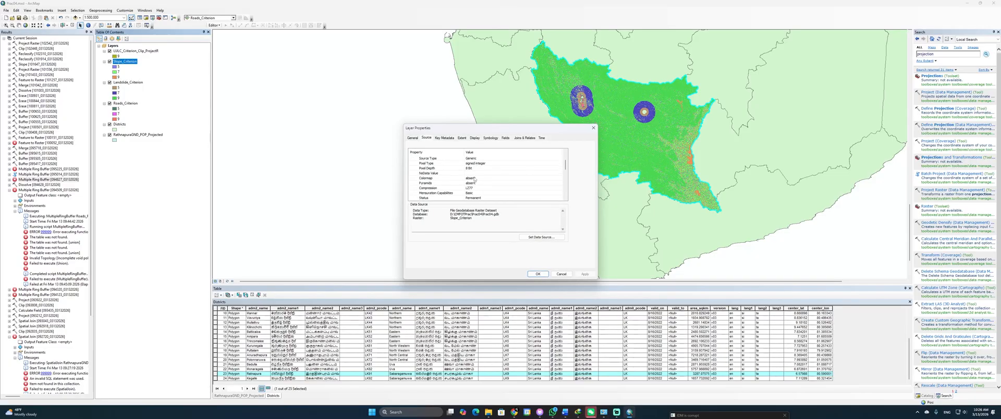
{"action": "left_click", "coordinate": [593, 128]}
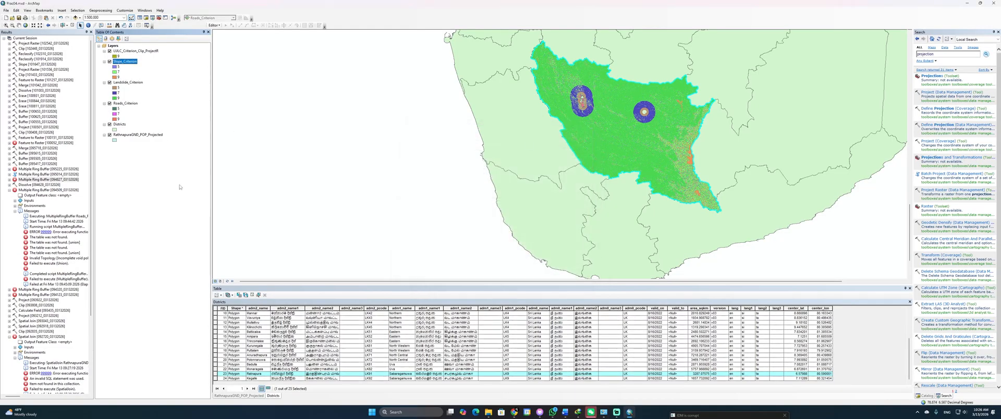
Step: Examine the Landslide_Criterion layer's source properties for its cell size and coordinate system
{"action": "left_click", "coordinate": [126, 79]}
{"action": "right_click", "coordinate": [127, 83]}
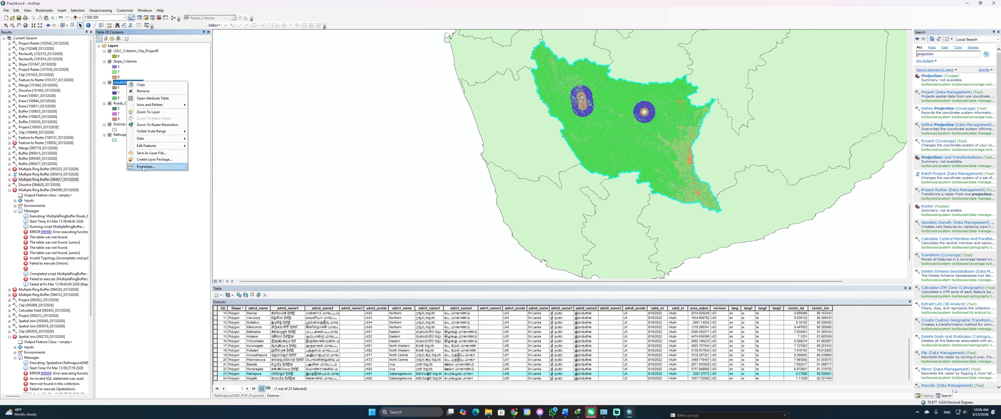
{"action": "left_click", "coordinate": [143, 168]}
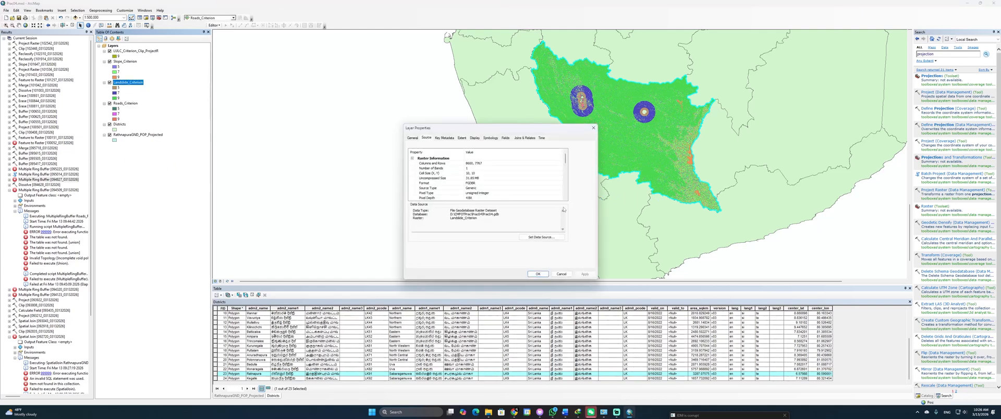
{"action": "scroll", "coordinate": [511, 183], "scroll_direction": "down", "scroll_amount": 5}
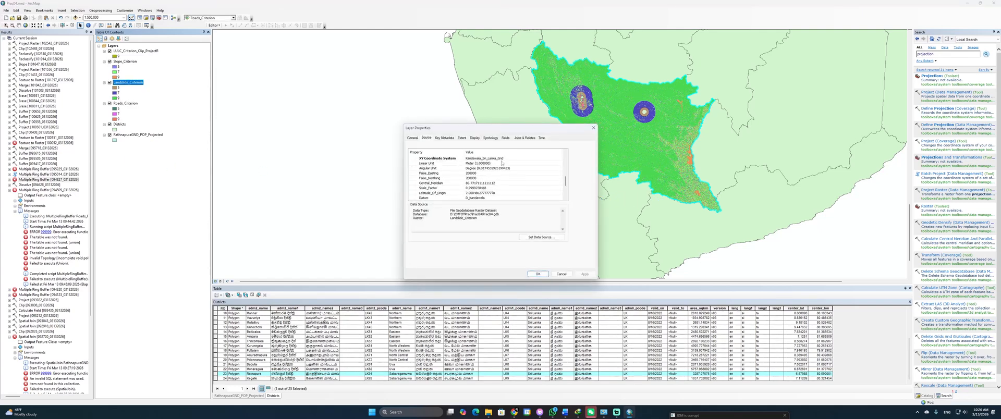
{"action": "left_click", "coordinate": [593, 128]}
Step: Examine the Roads_Criterion layer's source properties for its cell size and coordinate system
{"action": "left_click", "coordinate": [129, 109]}
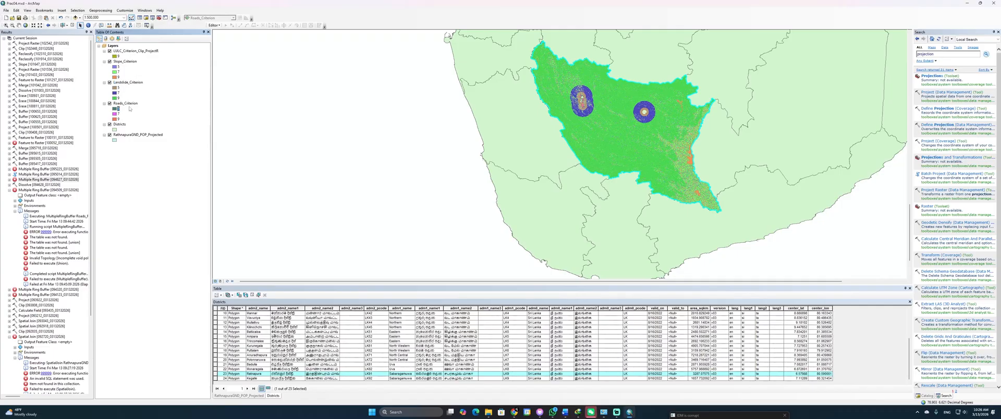
{"action": "right_click", "coordinate": [127, 103]}
{"action": "left_click", "coordinate": [146, 192]}
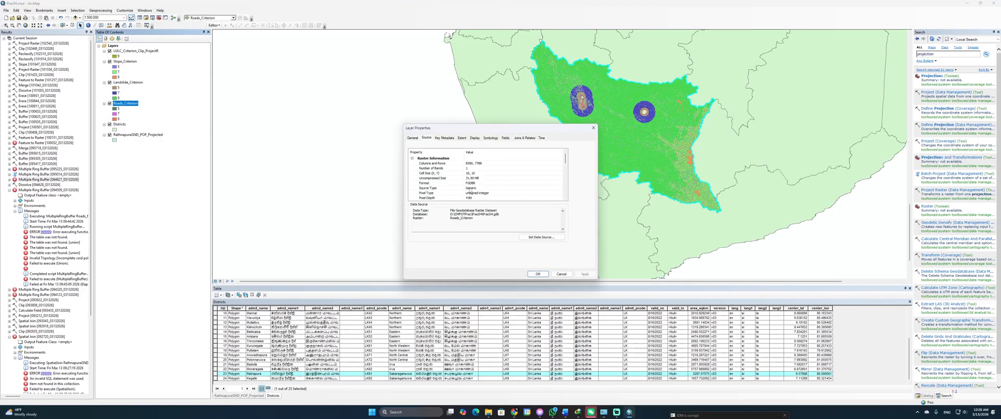
{"action": "scroll", "coordinate": [470, 193], "scroll_direction": "down", "scroll_amount": 5}
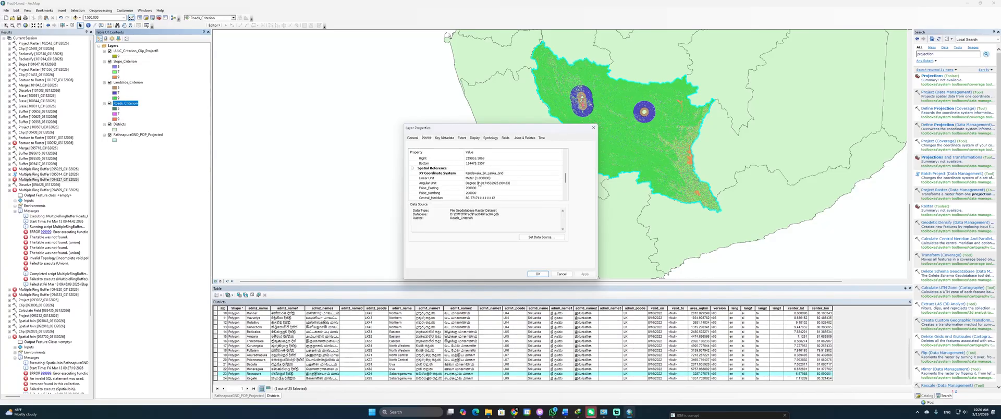
{"action": "left_click", "coordinate": [593, 127]}
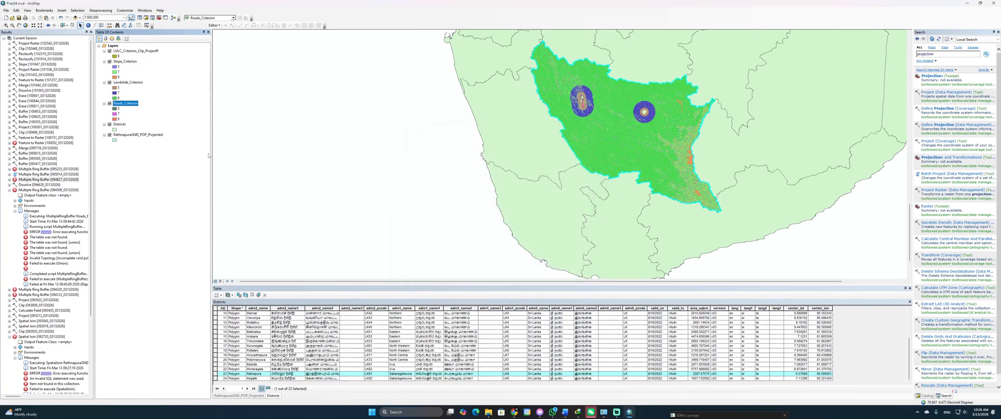
Step: Remove the Districts layer from the map
{"action": "left_click", "coordinate": [120, 124]}
{"action": "right_click", "coordinate": [119, 124]}
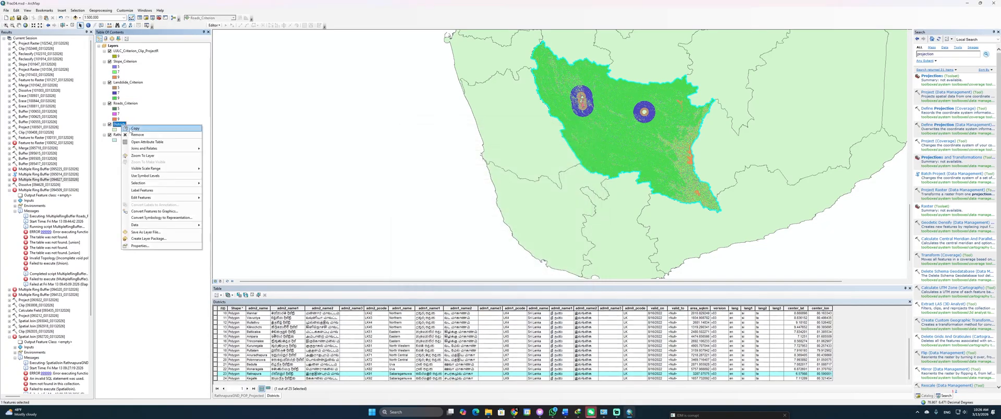
{"action": "left_click", "coordinate": [135, 135]}
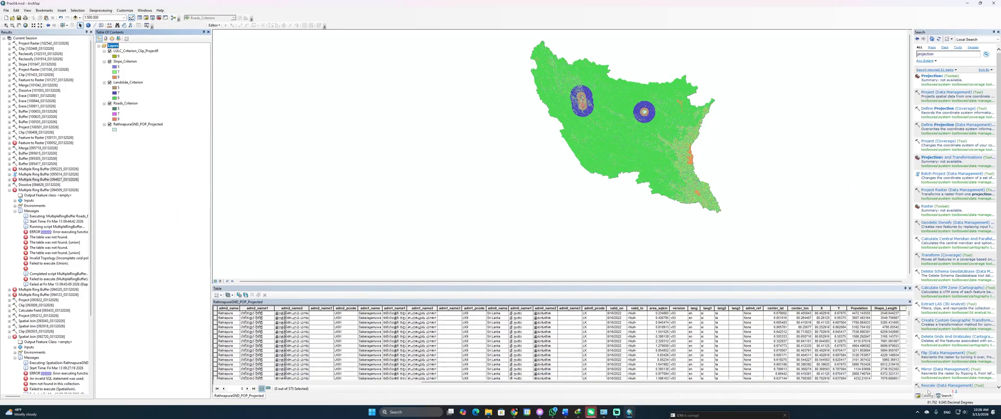
Step: Copy the overlay tool's name from the practical's Word instructions and search the ArcMap geoprocessing tools for Weighted Overlay
{"action": "key", "text": "alt+Tab"}
{"action": "right_click", "coordinate": [762, 130]}
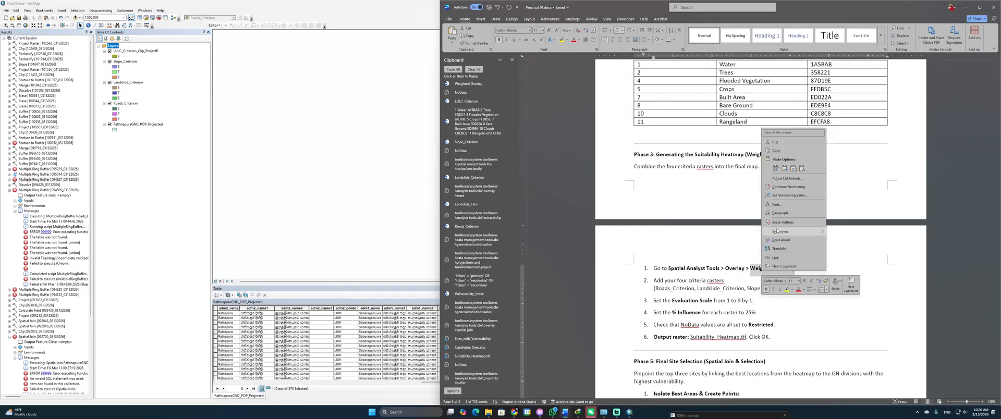
{"action": "key", "text": "alt+Tab"}
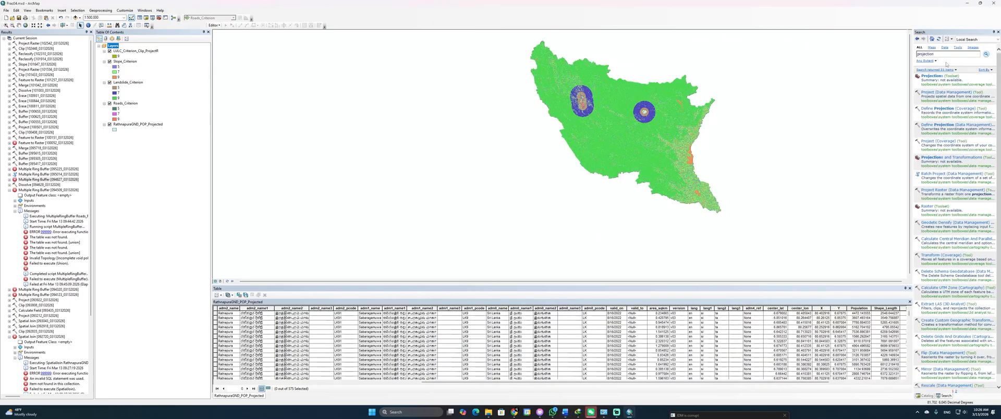
{"action": "double_click", "coordinate": [947, 53]}
{"action": "type", "text": "Weighted Overlay"}
{"action": "key", "text": "Return"}
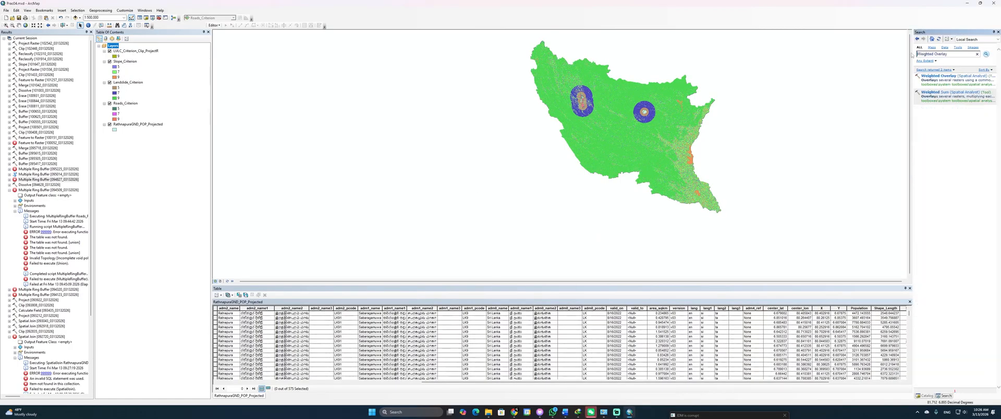
Step: Open the Weighted Overlay tool and add LULC_Criterion_Clip_ProjectR and Slope_Criterion to the overlay table, using the Value field
{"action": "left_click", "coordinate": [953, 78]}
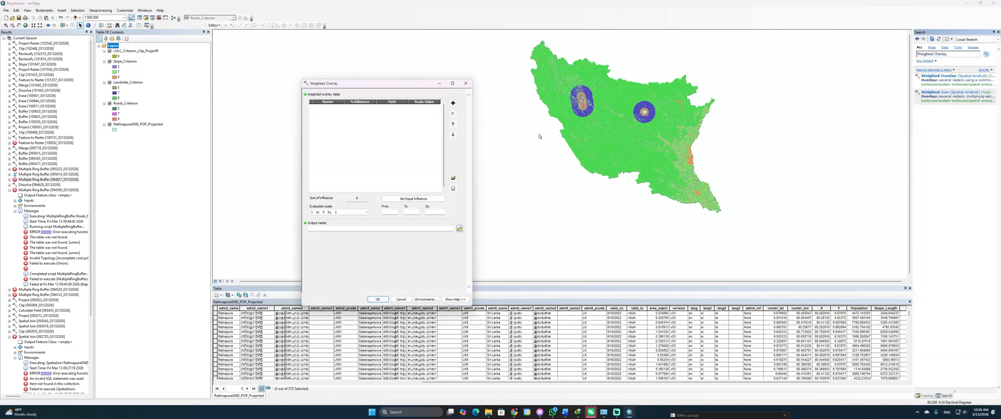
{"action": "left_click", "coordinate": [453, 104]}
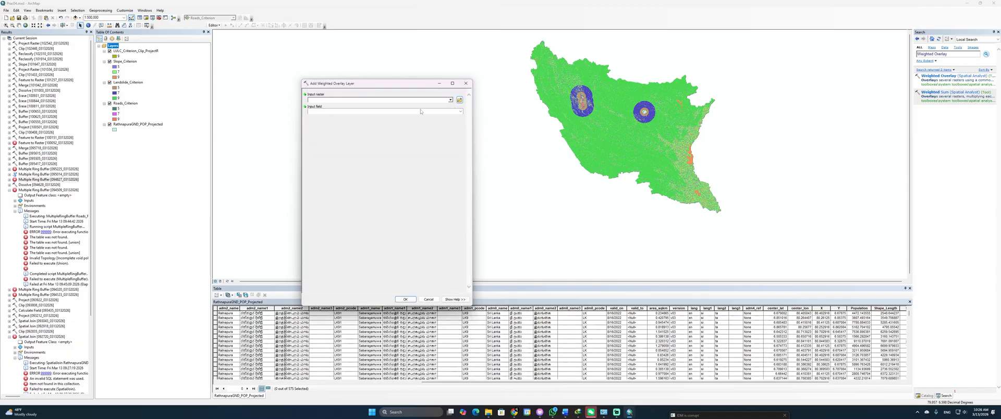
{"action": "left_click", "coordinate": [450, 100]}
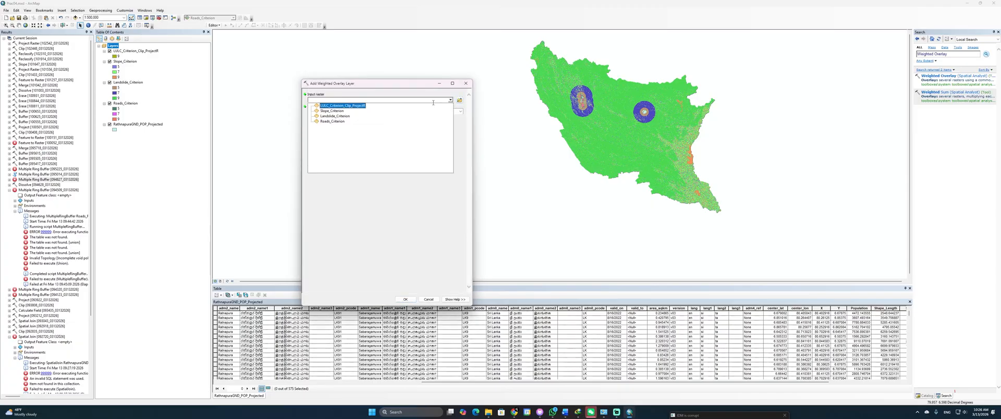
{"action": "left_click", "coordinate": [347, 107]}
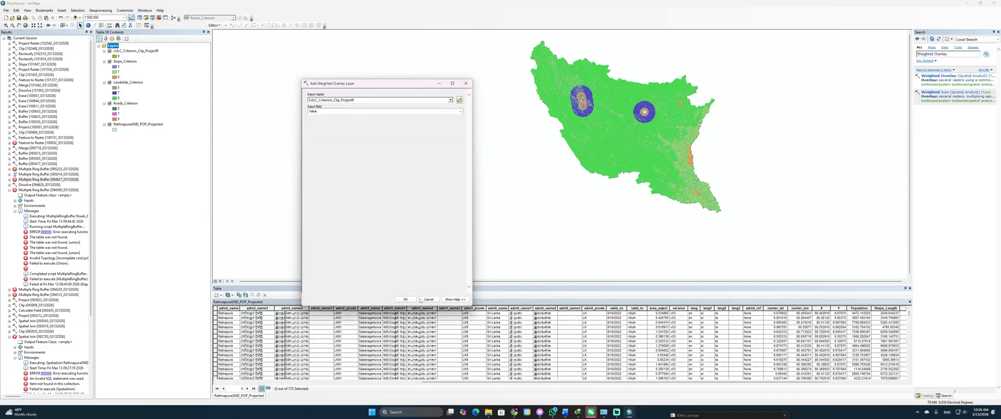
{"action": "left_click", "coordinate": [420, 300]}
{"action": "left_click", "coordinate": [452, 105]}
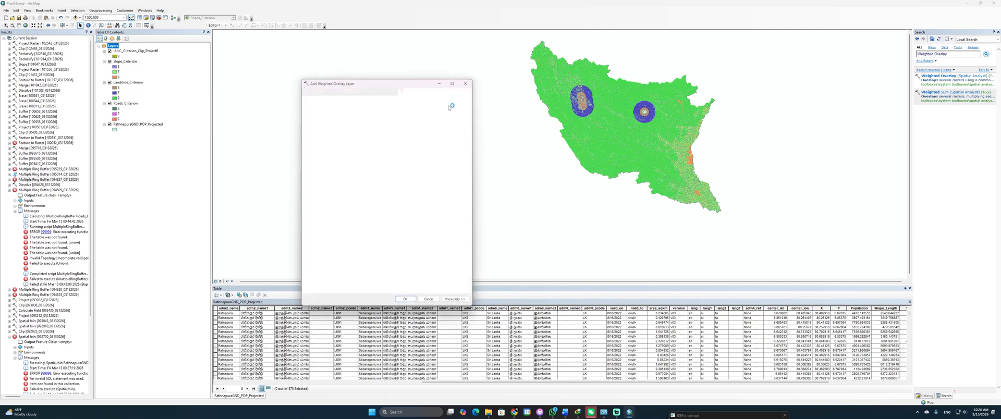
{"action": "left_click", "coordinate": [451, 99]}
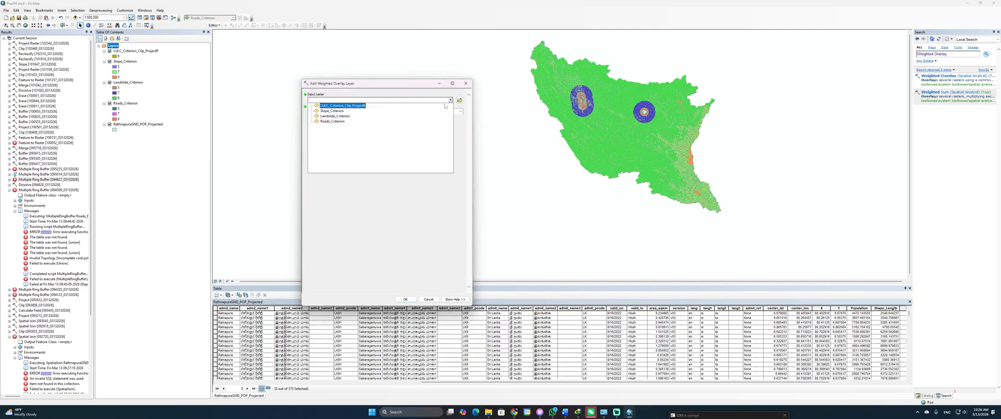
{"action": "left_click", "coordinate": [341, 112]}
{"action": "left_click", "coordinate": [405, 299]}
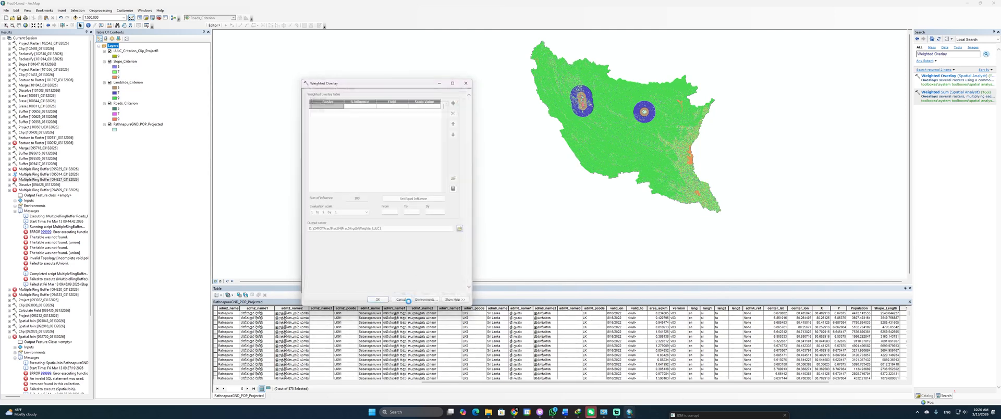
Step: Add Roads_Criterion and Landslide_Criterion to the weighted overlay table and give all four rasters an equal influence of 25%
{"action": "left_click", "coordinate": [453, 104]}
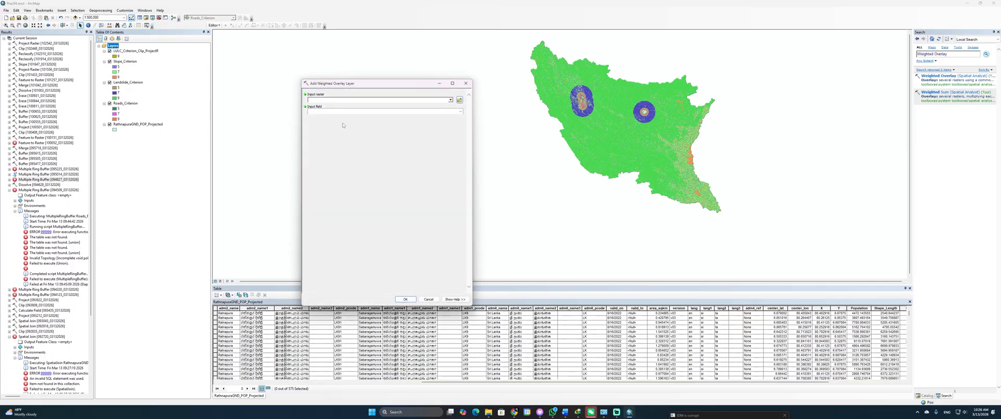
{"action": "left_click", "coordinate": [451, 100]}
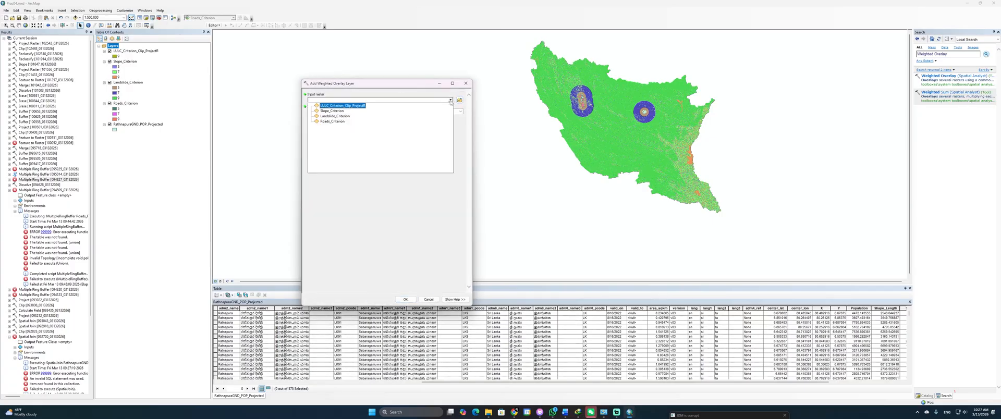
{"action": "left_click", "coordinate": [355, 121]}
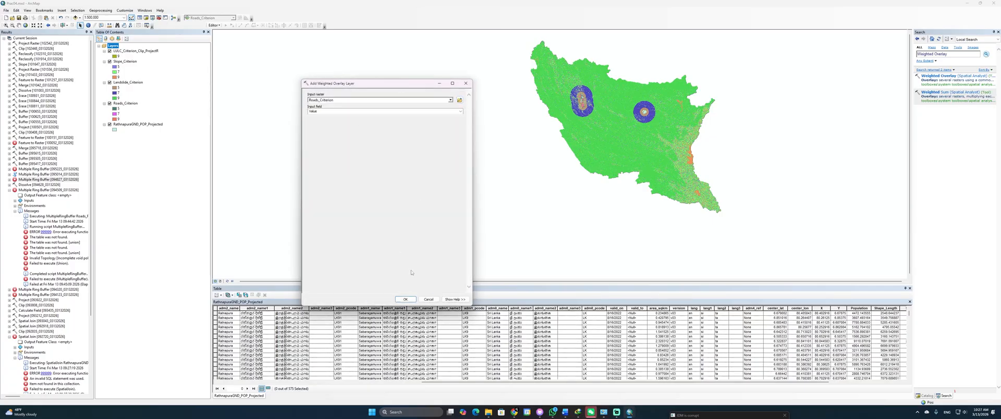
{"action": "left_click", "coordinate": [405, 299]}
{"action": "left_click", "coordinate": [453, 103]}
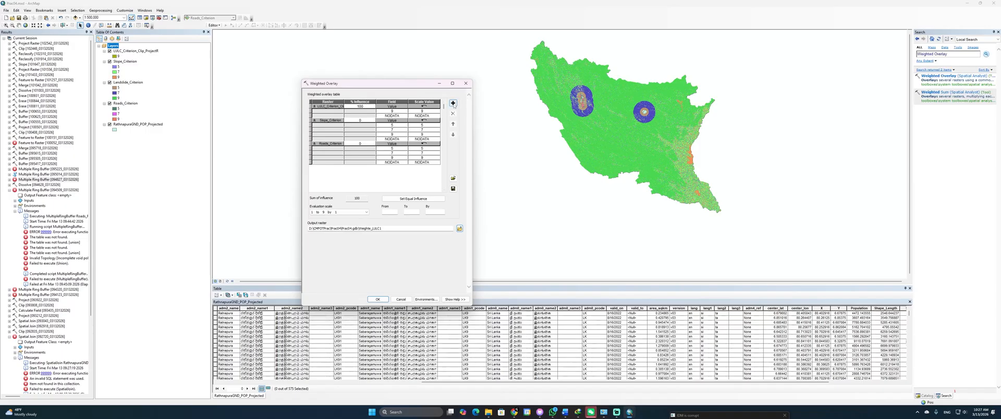
{"action": "left_click", "coordinate": [450, 100]}
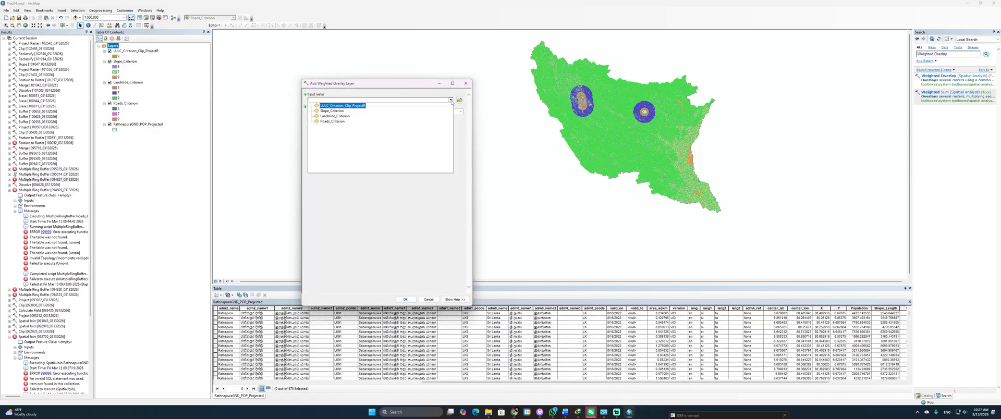
{"action": "left_click", "coordinate": [337, 116]}
{"action": "left_click", "coordinate": [406, 299]}
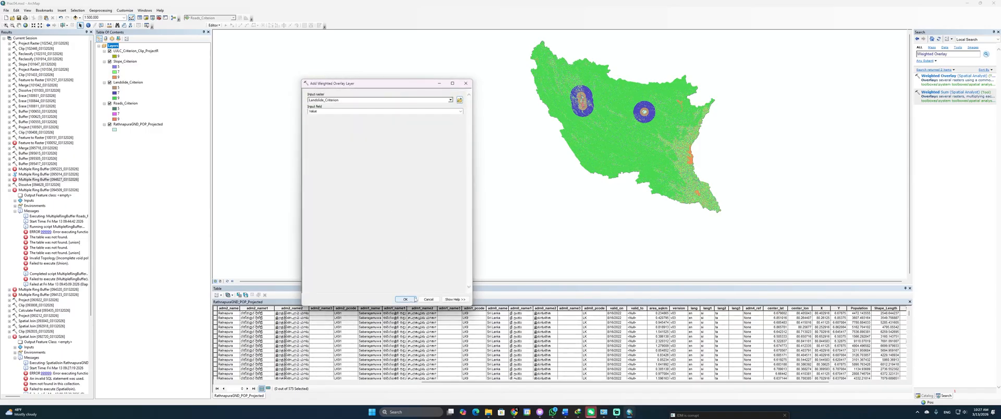
{"action": "left_click", "coordinate": [395, 199]}
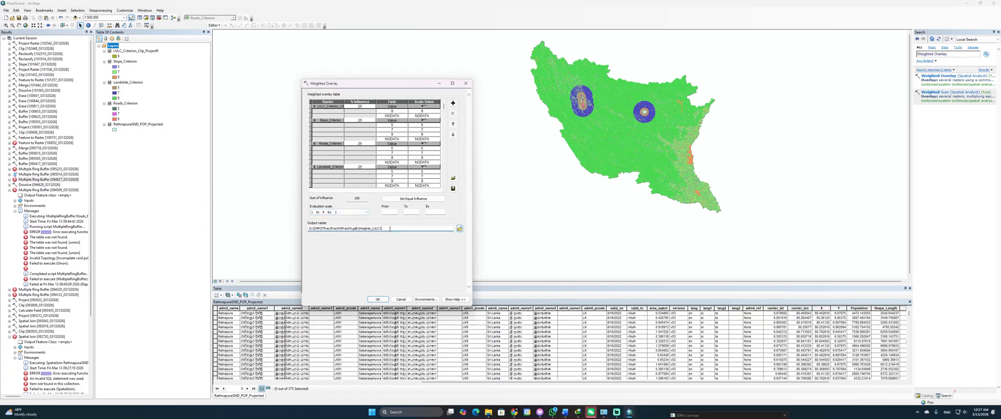
Step: Copy the output name from the practical's Word instructions, name the overlay's output raster Suitability_Heatmap and run the tool
{"action": "key", "text": "alt+Tab"}
{"action": "key", "text": "alt+Tab"}
{"action": "key", "text": "alt+Tab"}
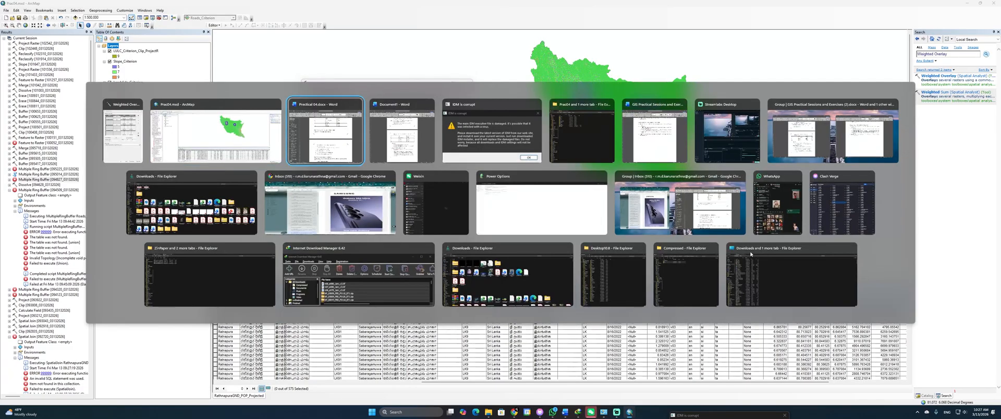
{"action": "scroll", "coordinate": [745, 301], "scroll_direction": "down", "scroll_amount": 1}
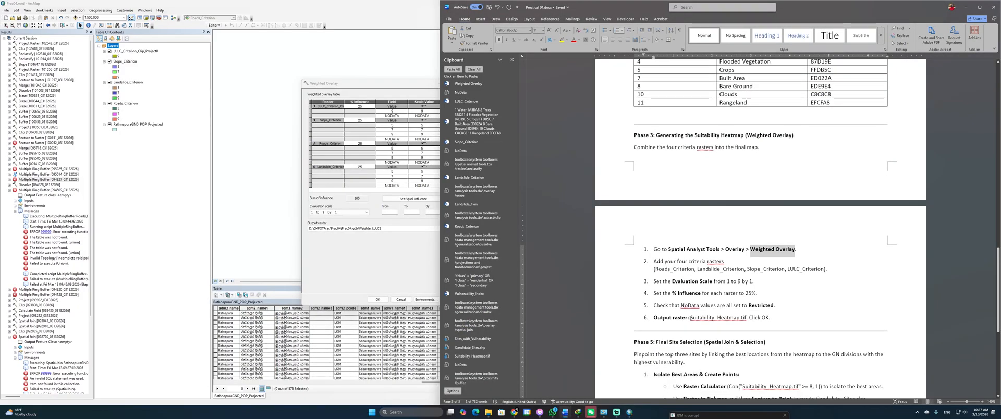
{"action": "left_click_drag", "start_coordinate": [690, 318], "coordinate": [736, 320]}
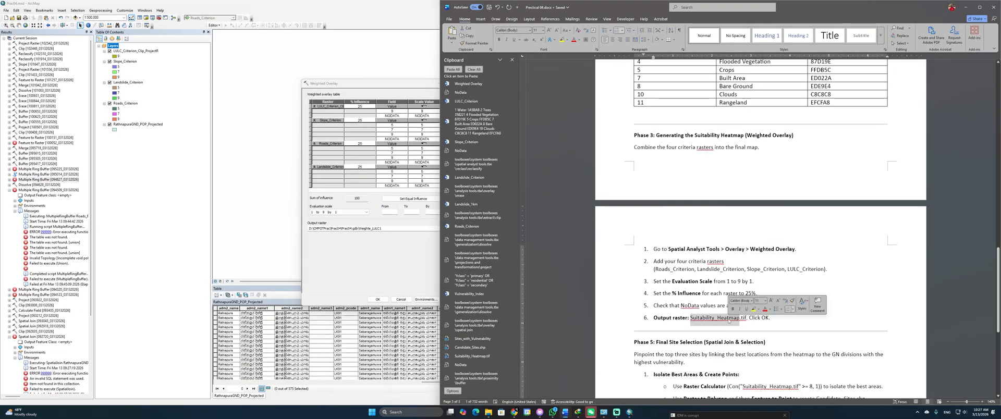
{"action": "key", "text": "ctrl+c"}
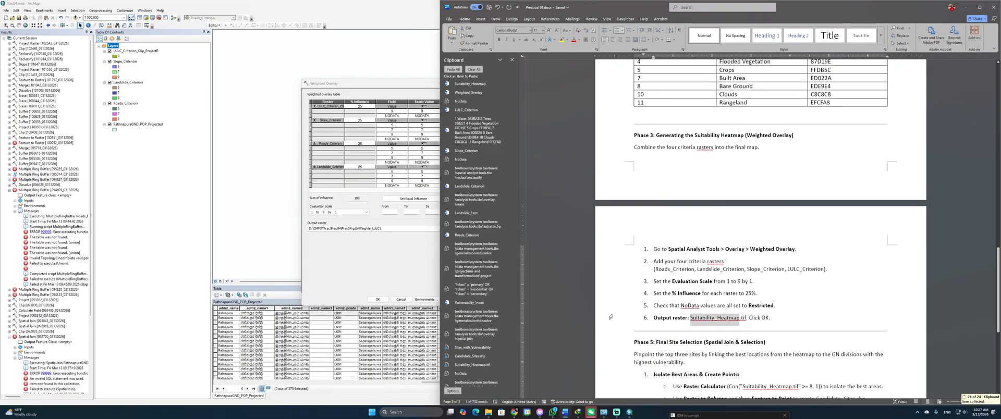
{"action": "left_click", "coordinate": [388, 229]}
{"action": "left_click_drag", "start_coordinate": [382, 228], "coordinate": [359, 229]}
{"action": "key", "text": "ctrl+v"}
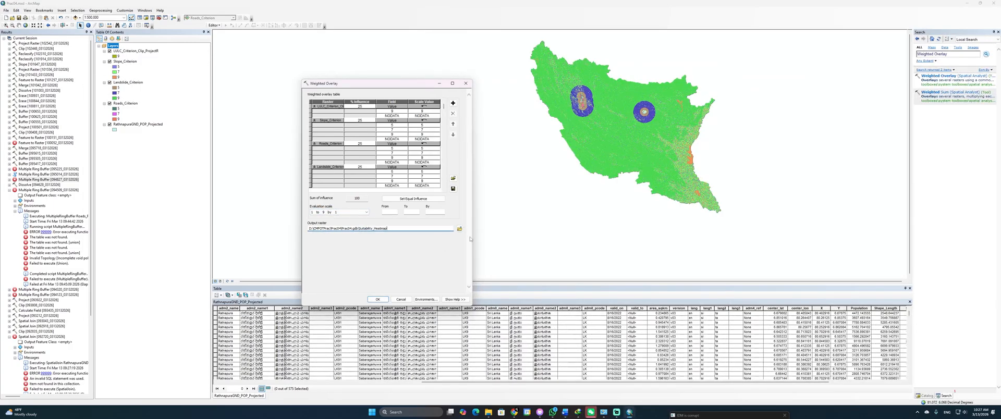
{"action": "left_click", "coordinate": [378, 300]}
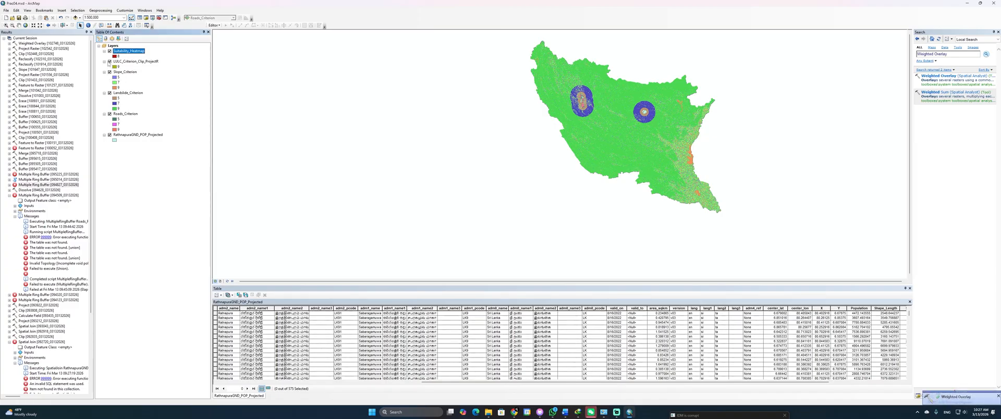
Step: Hide the four criterion layers and the RathnapuraGND_POP_Projected layer, leaving only Suitability_Heatmap switched on
{"action": "left_click", "coordinate": [109, 62]}
{"action": "left_click", "coordinate": [110, 72]}
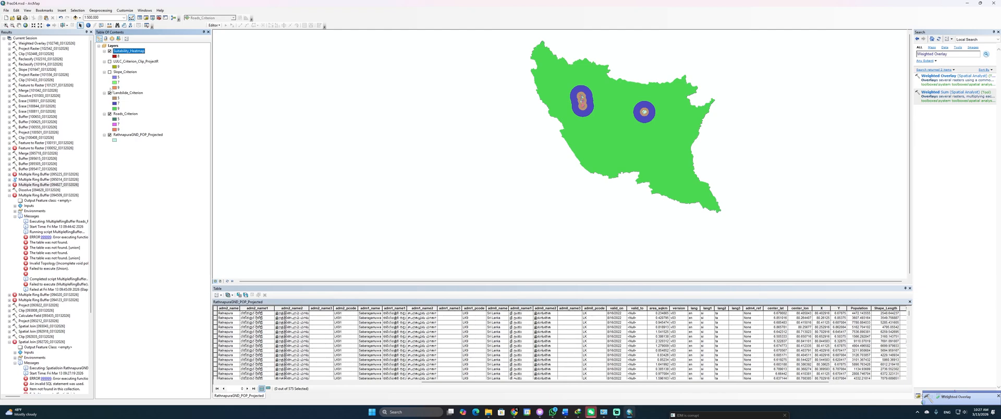
{"action": "left_click", "coordinate": [109, 113]}
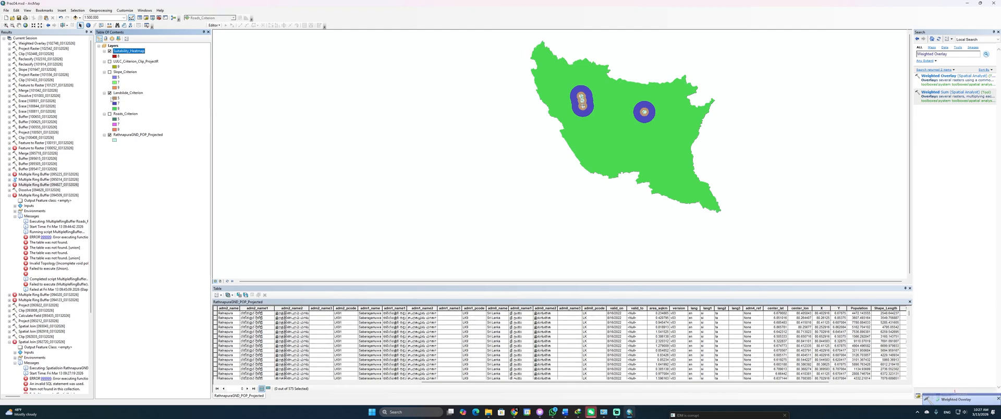
{"action": "left_click", "coordinate": [109, 93]}
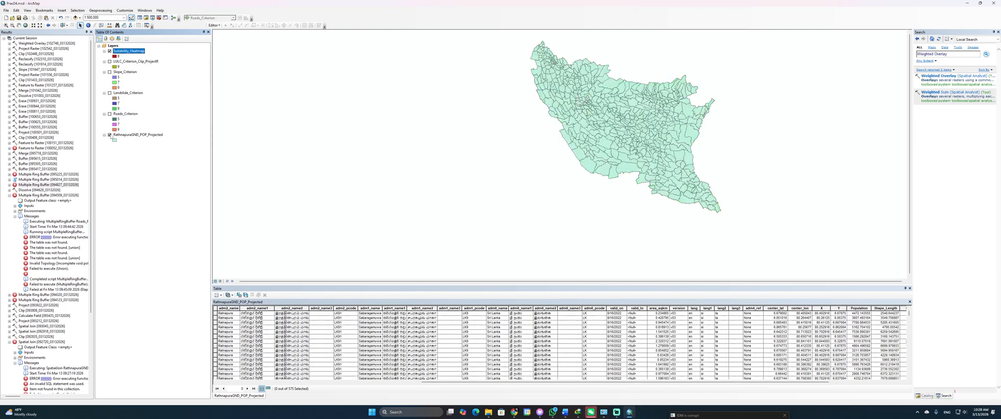
{"action": "left_click", "coordinate": [110, 135]}
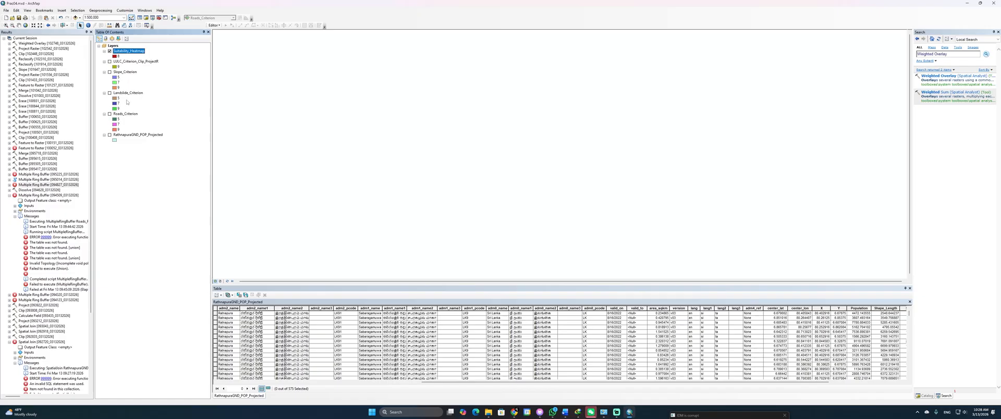
Step: Zoom to the Suitability_Heatmap layer's extent and open its attribute table to inspect the raster values
{"action": "right_click", "coordinate": [128, 52]}
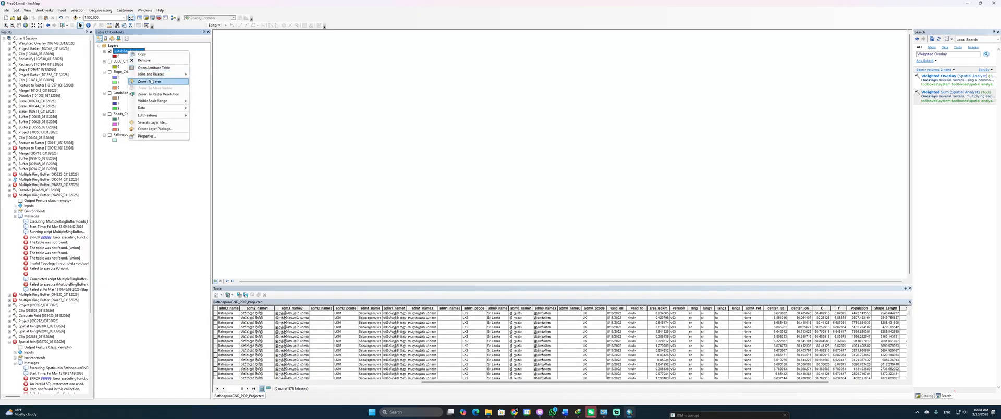
{"action": "left_click", "coordinate": [151, 81]}
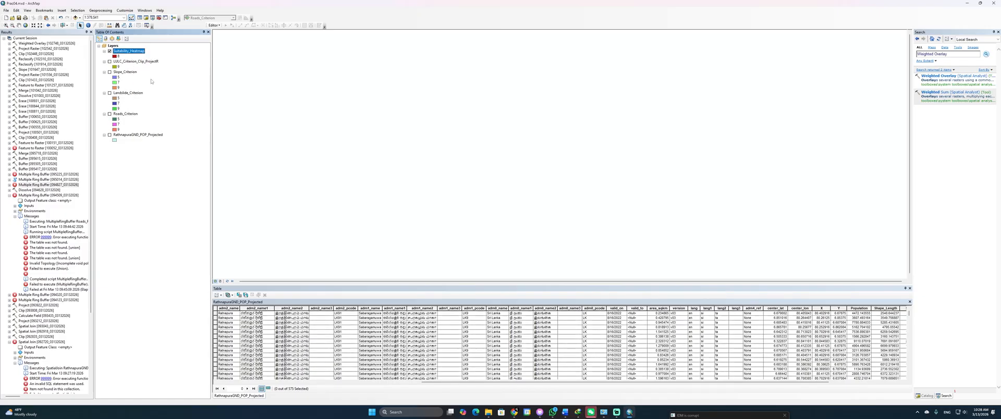
{"action": "right_click", "coordinate": [133, 53]}
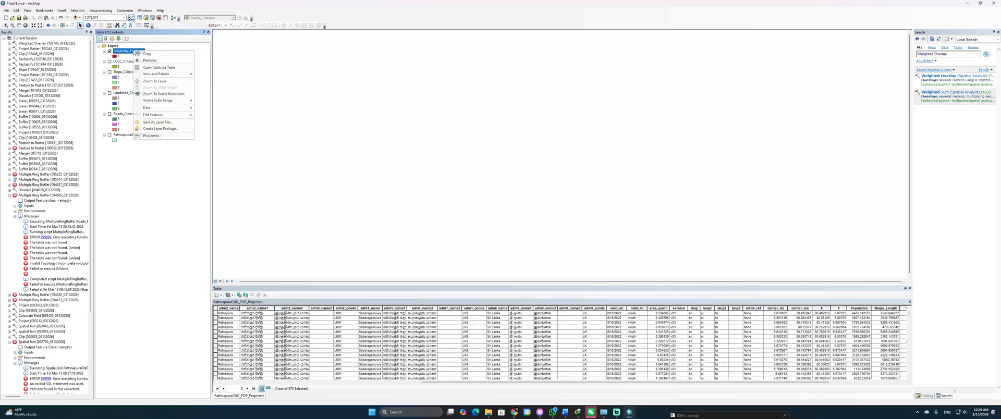
{"action": "left_click", "coordinate": [446, 235]}
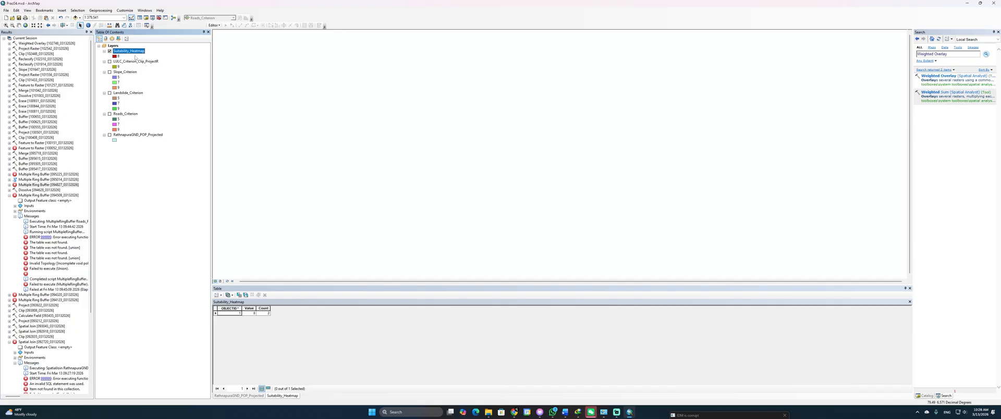
Step: Turn the four criterion layers and RathnapuraGND_POP_Projected back on, and select the Suitability_Heatmap layer
{"action": "left_click", "coordinate": [110, 62]}
{"action": "left_click", "coordinate": [110, 72]}
{"action": "left_click", "coordinate": [110, 72]}
{"action": "left_click", "coordinate": [112, 77]}
{"action": "left_click", "coordinate": [110, 72]}
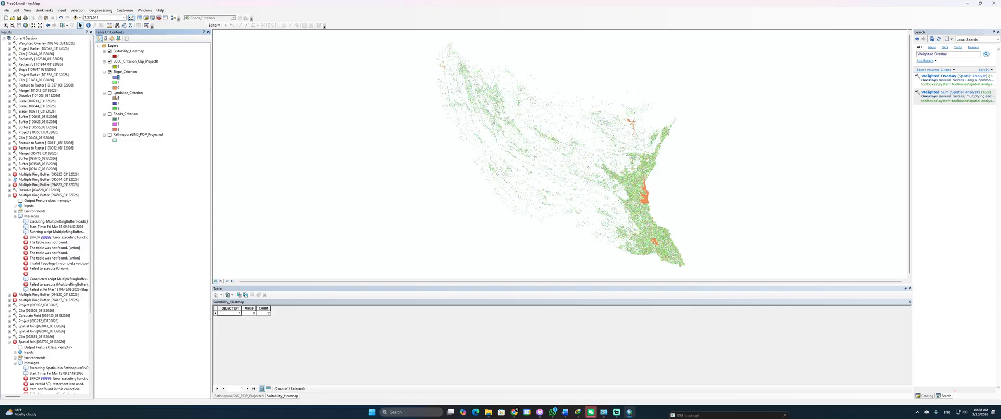
{"action": "left_click", "coordinate": [109, 93]}
{"action": "left_click", "coordinate": [125, 113]}
{"action": "left_click", "coordinate": [109, 114]}
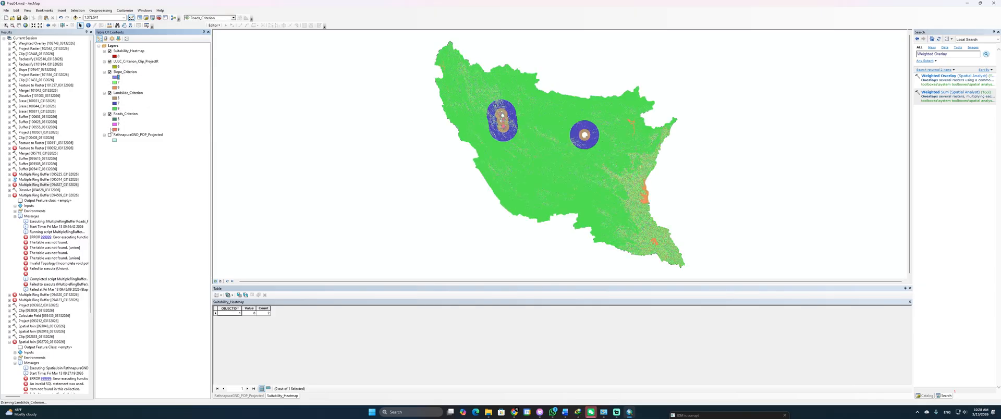
{"action": "left_click", "coordinate": [110, 134]}
{"action": "left_click", "coordinate": [129, 51]}
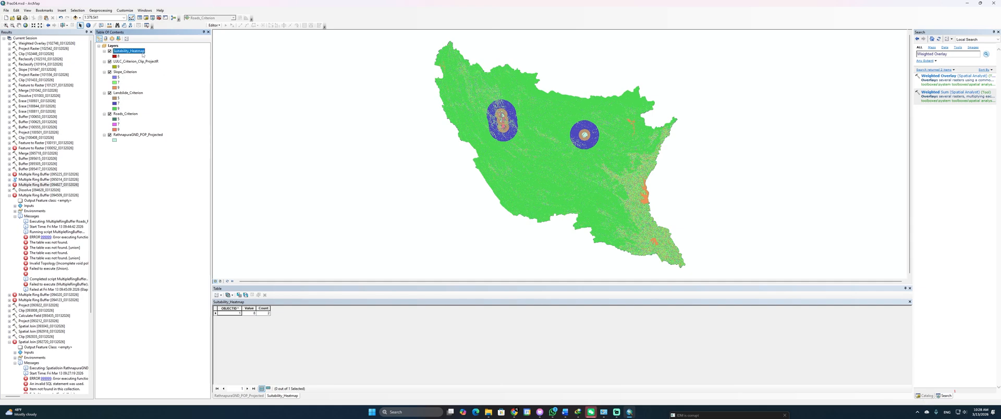
Step: Switch to the practical's Word document and review the Weighted Overlay settings and the Phase 5 final site selection instructions
{"action": "key", "text": "alt+Tab"}
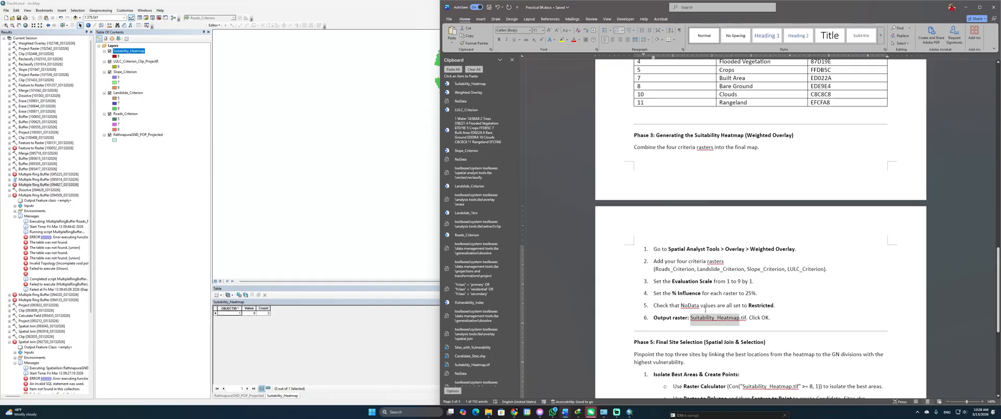
{"action": "scroll", "coordinate": [704, 309], "scroll_direction": "down", "scroll_amount": 4}
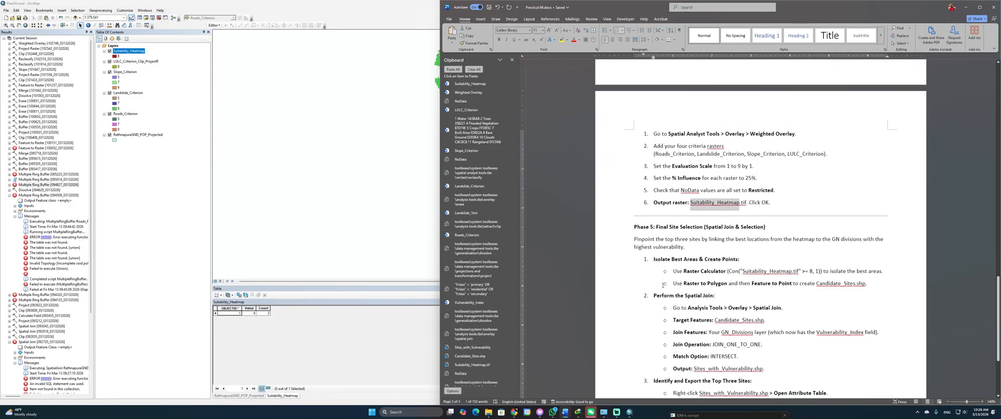
{"action": "scroll", "coordinate": [663, 285], "scroll_direction": "down", "scroll_amount": 1}
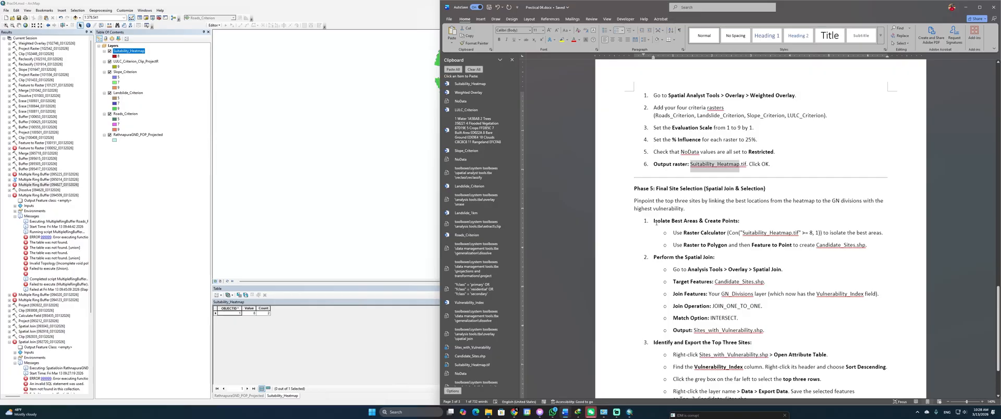
{"action": "scroll", "coordinate": [713, 201], "scroll_direction": "down", "scroll_amount": 2}
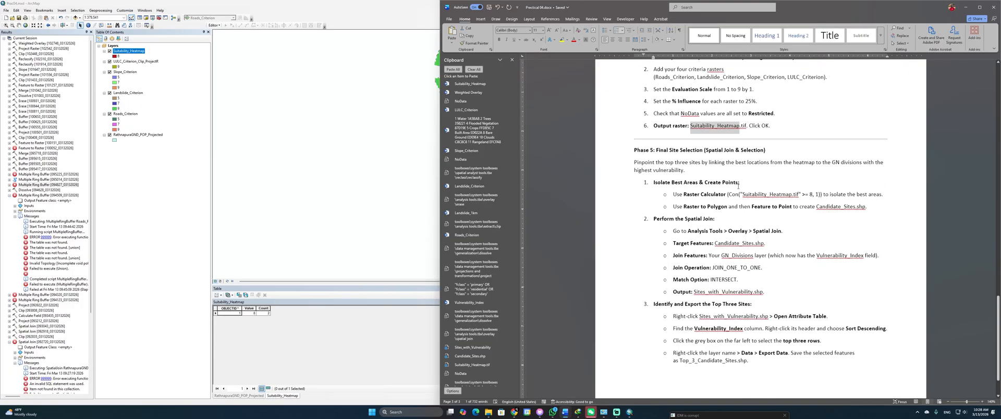
Step: Return to ArcMap, search the tools for raster calculator and open the Raster Calculator tool
{"action": "key", "text": "alt+Tab"}
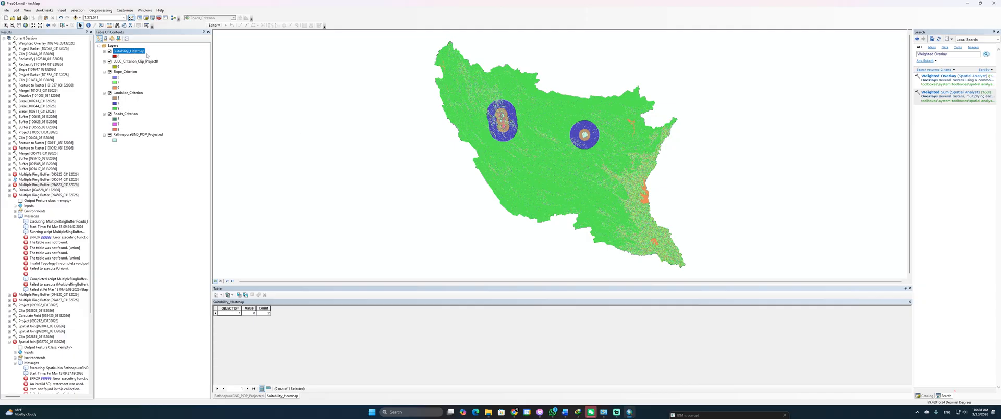
{"action": "key", "text": "alt+Tab"}
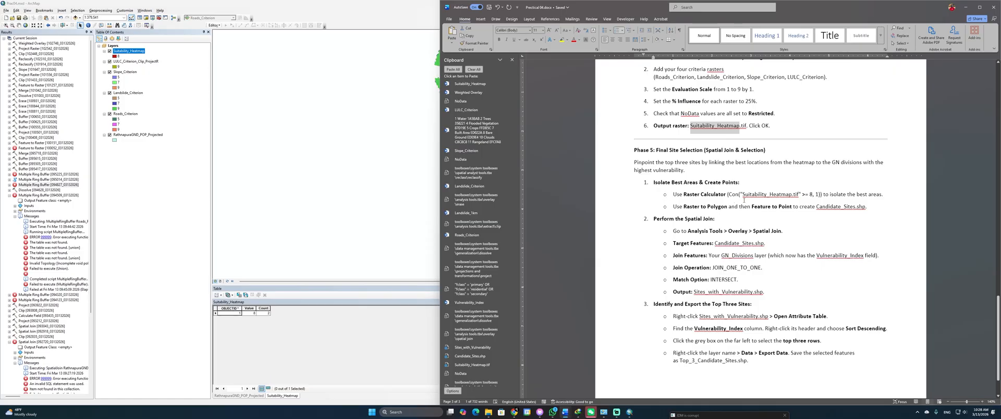
{"action": "key", "text": "alt+Tab"}
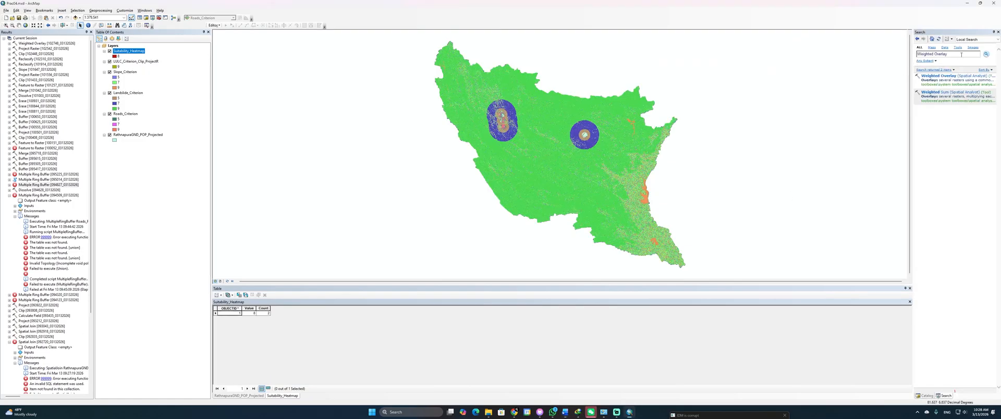
{"action": "left_click_drag", "start_coordinate": [961, 54], "coordinate": [869, 59]}
{"action": "type", "text": "ras"}
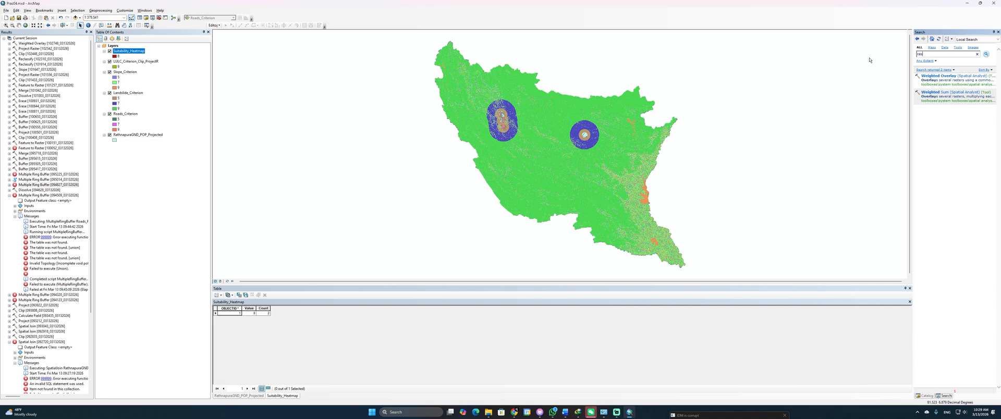
{"action": "type", "text": "ter"}
{"action": "key", "text": "Return"}
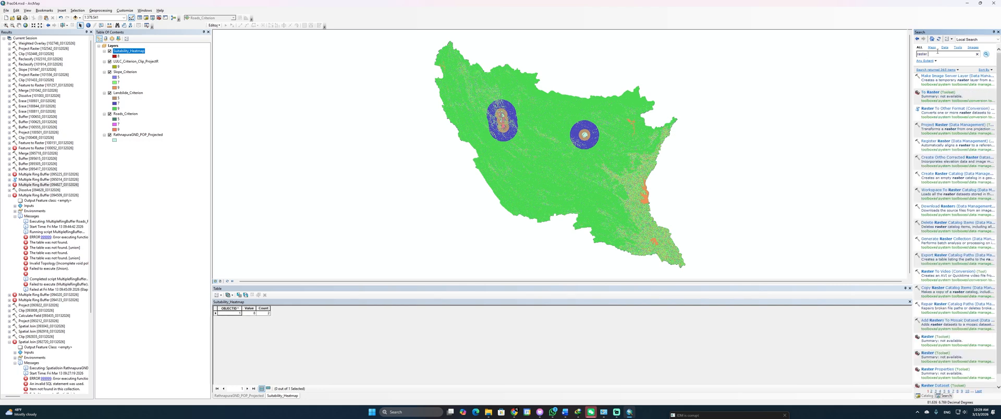
{"action": "type", "text": "calculator"}
{"action": "key", "text": "Return"}
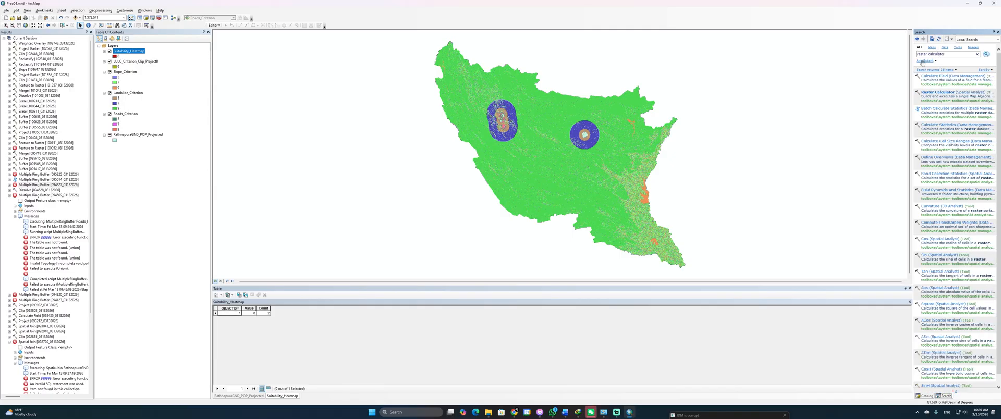
{"action": "left_click", "coordinate": [933, 92]}
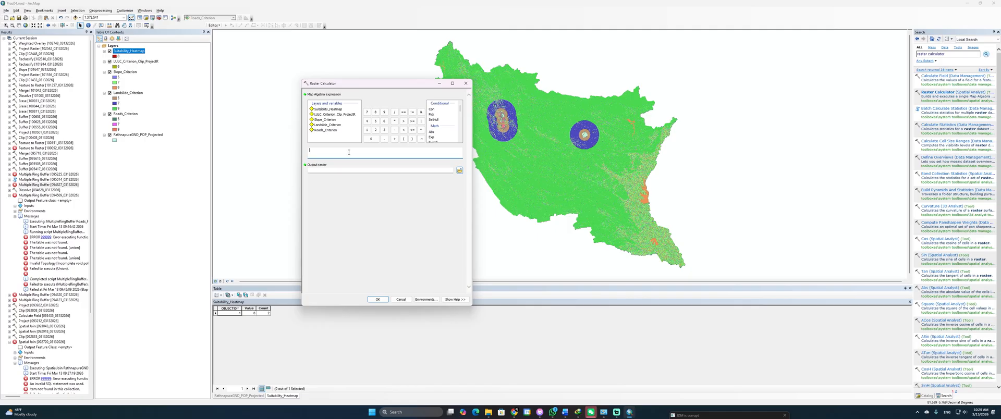
Step: Switch to the practical's Word document and copy the expression Con("Suitability_Heatmap.tif" >= 8, 1) from Phase 5
{"action": "key", "text": "alt+Tab"}
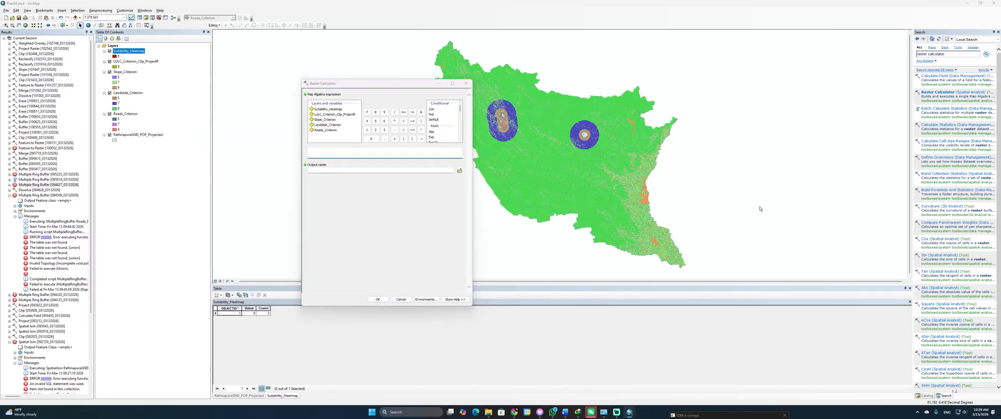
{"action": "key", "text": "alt+Tab"}
{"action": "key", "text": "Tab"}
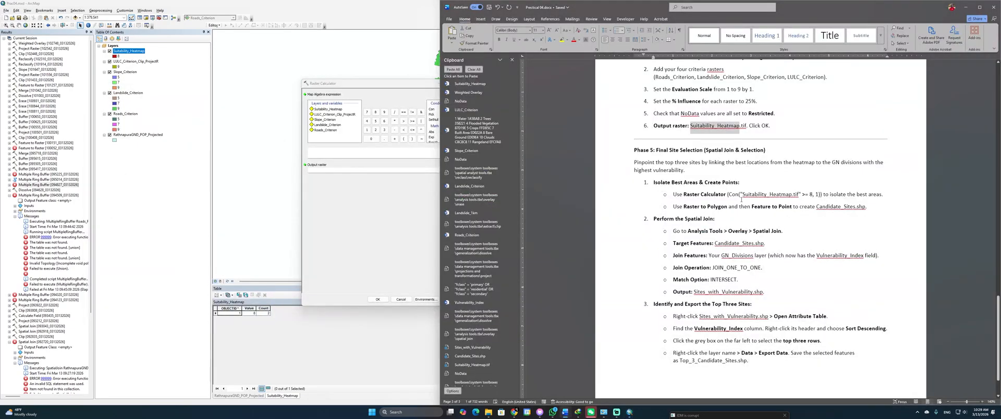
{"action": "left_click_drag", "start_coordinate": [728, 194], "coordinate": [818, 197]}
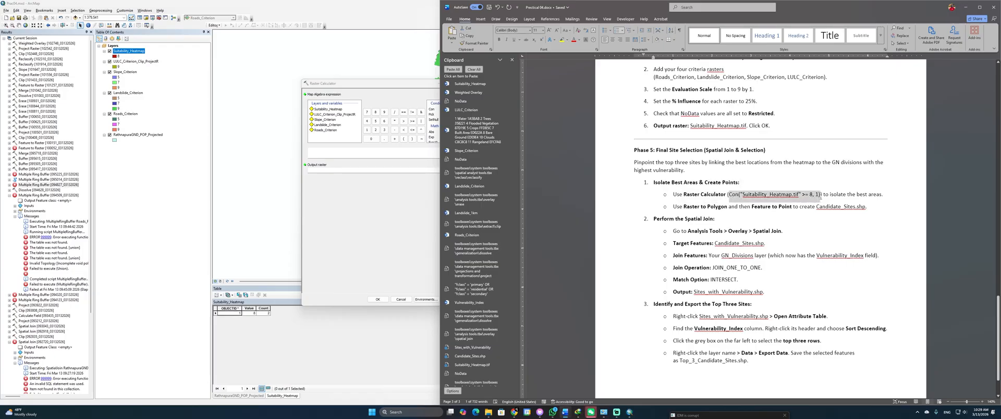
{"action": "key", "text": "ctrl+c"}
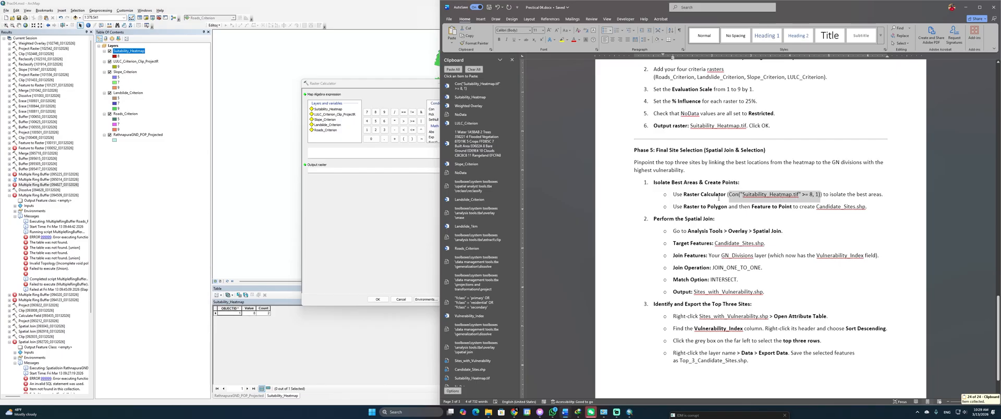
Step: Build the map algebra expression Con("Suitability_Heatmap" >= 8, 1) in the Raster Calculator
{"action": "left_click", "coordinate": [332, 150]}
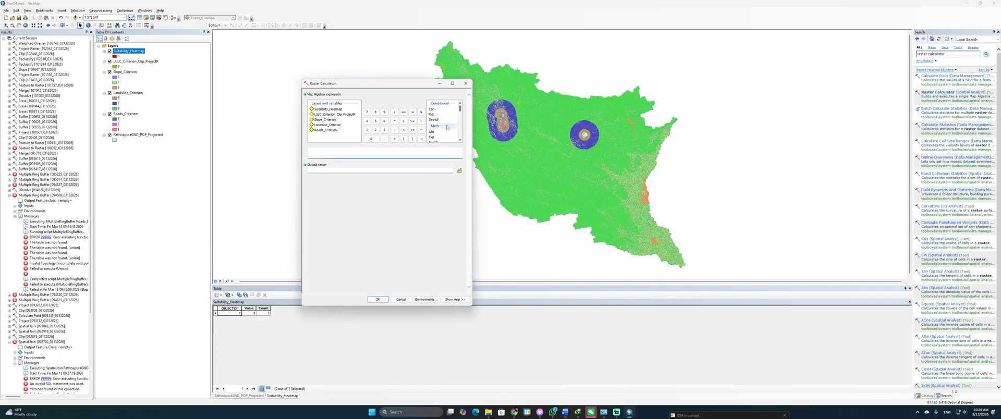
{"action": "double_click", "coordinate": [431, 108]}
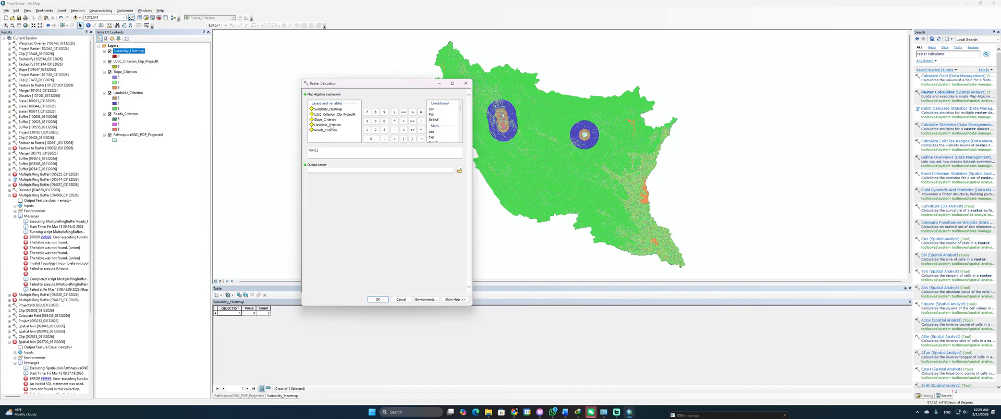
{"action": "double_click", "coordinate": [329, 109]}
{"action": "left_click", "coordinate": [412, 121]}
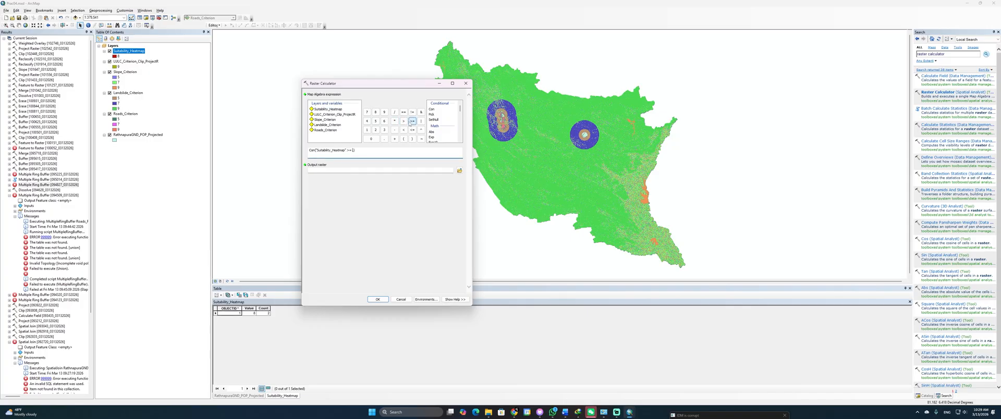
{"action": "type", "text": "8, 1"}
Step: Copy the word Candidate from the Word document, use it to name the output raster CandidateLoca, and run the Raster Calculator
{"action": "key", "text": "alt+Tab"}
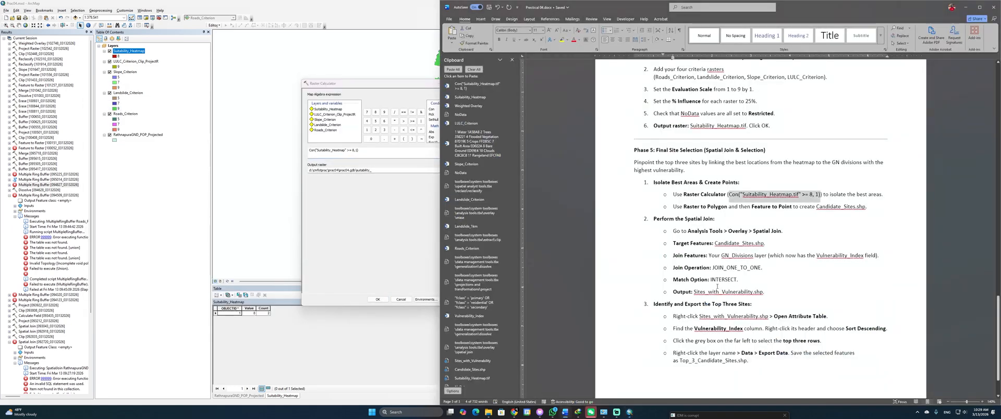
{"action": "left_click_drag", "start_coordinate": [694, 292], "coordinate": [754, 292]}
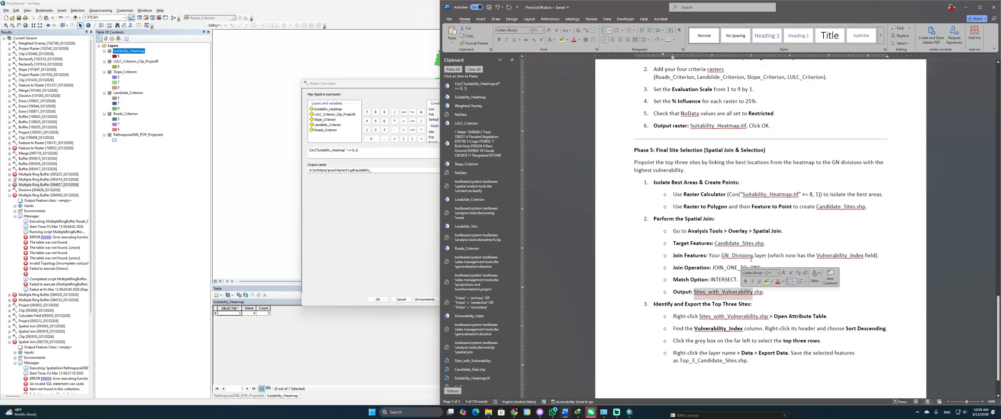
{"action": "left_click", "coordinate": [746, 249]}
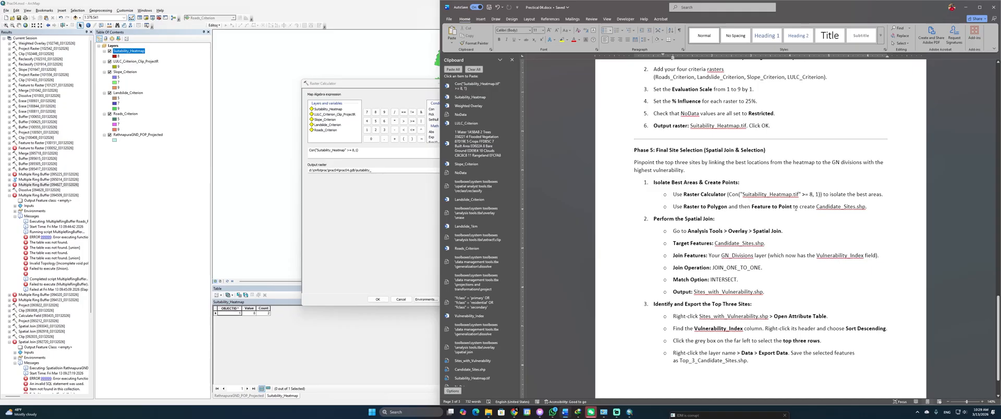
{"action": "left_click_drag", "start_coordinate": [816, 207], "coordinate": [844, 210]}
{"action": "key", "text": "ctrl+c"}
{"action": "key", "text": "alt+Tab"}
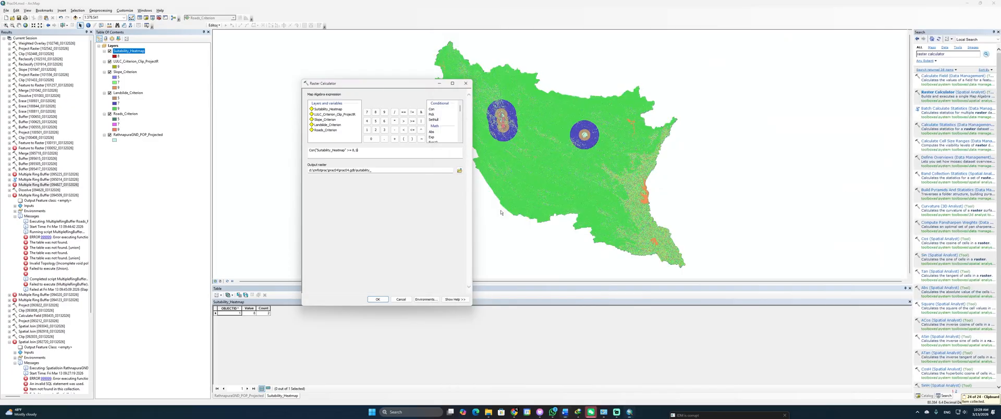
{"action": "left_click_drag", "start_coordinate": [384, 170], "coordinate": [360, 171]}
{"action": "key", "text": "ctrl+v"}
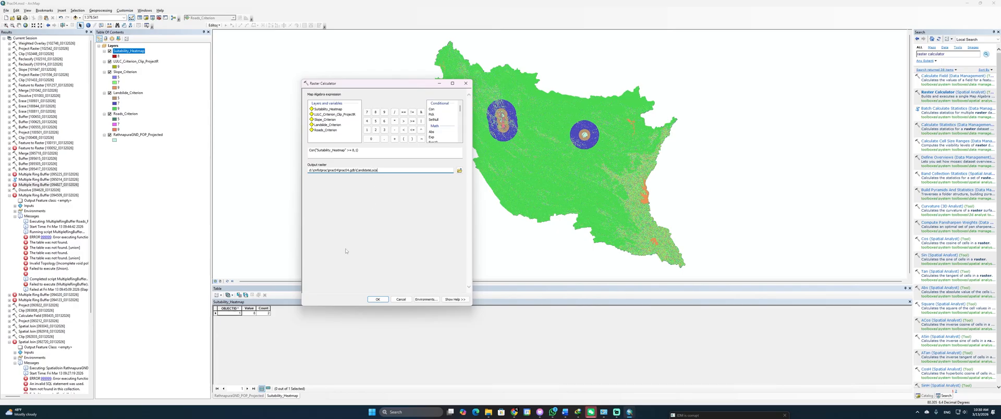
{"action": "left_click", "coordinate": [377, 300]}
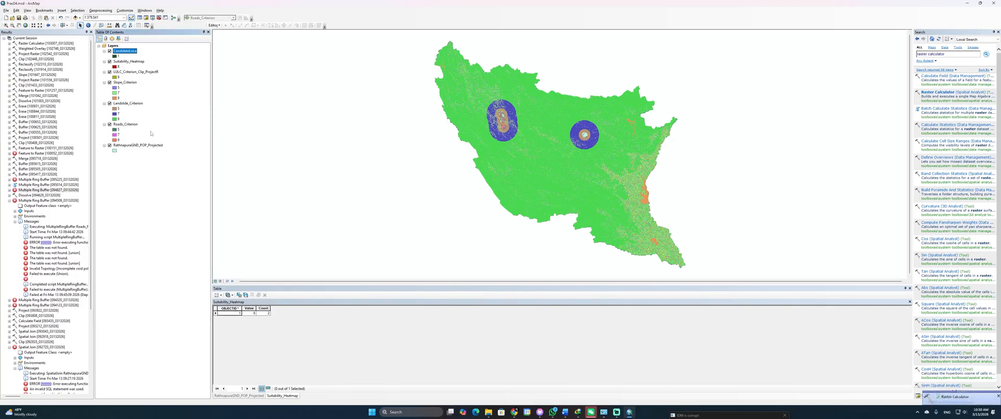
Step: Check the next Phase 5 instruction in the Word document, then search ArcMap for raster to polygon and open the Raster to Polygon tool
{"action": "right_click", "coordinate": [124, 53]}
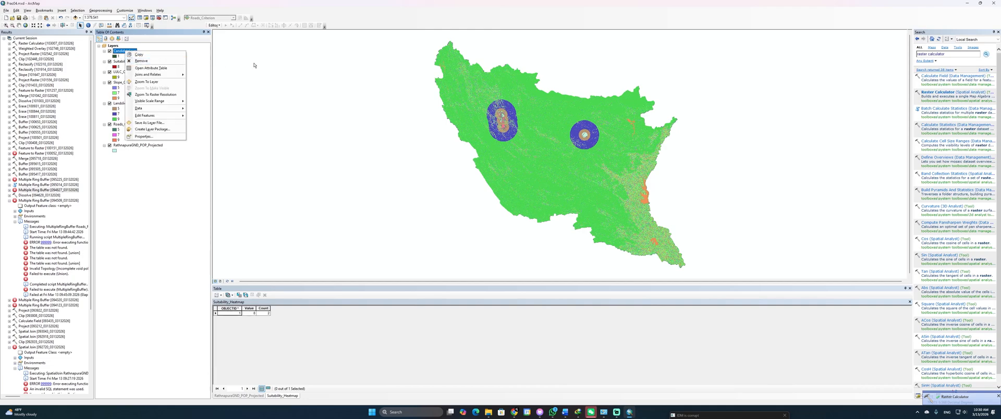
{"action": "left_click", "coordinate": [192, 177]}
{"action": "key", "text": "alt+Tab"}
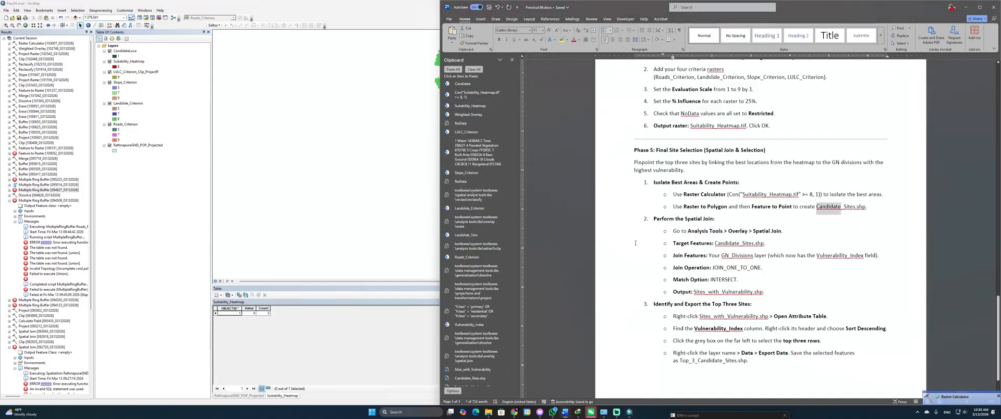
{"action": "key", "text": "alt+Tab"}
{"action": "key", "text": "alt+Tab"}
{"action": "key", "text": "alt+Tab"}
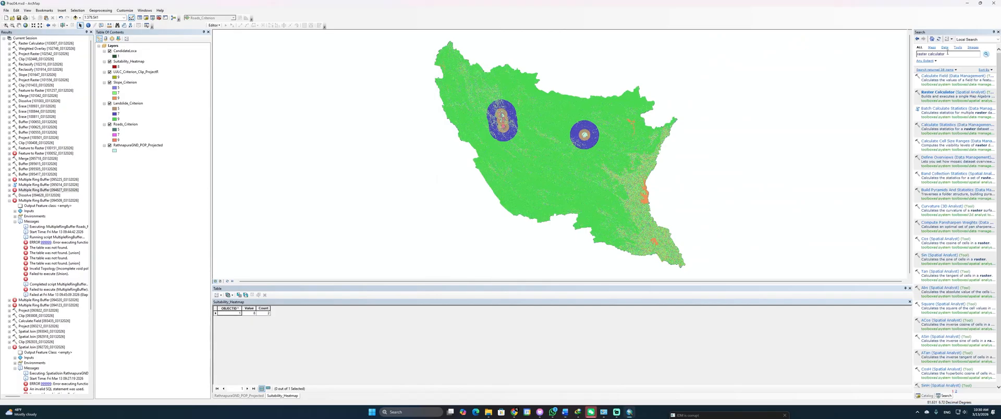
{"action": "left_click_drag", "start_coordinate": [946, 53], "coordinate": [902, 55]}
{"action": "type", "text": "rast"}
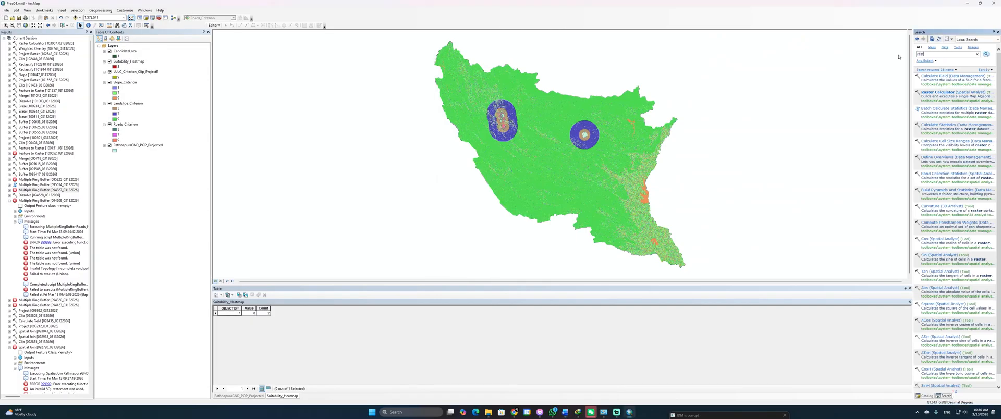
{"action": "type", "text": "er to polygon"}
{"action": "key", "text": "Return"}
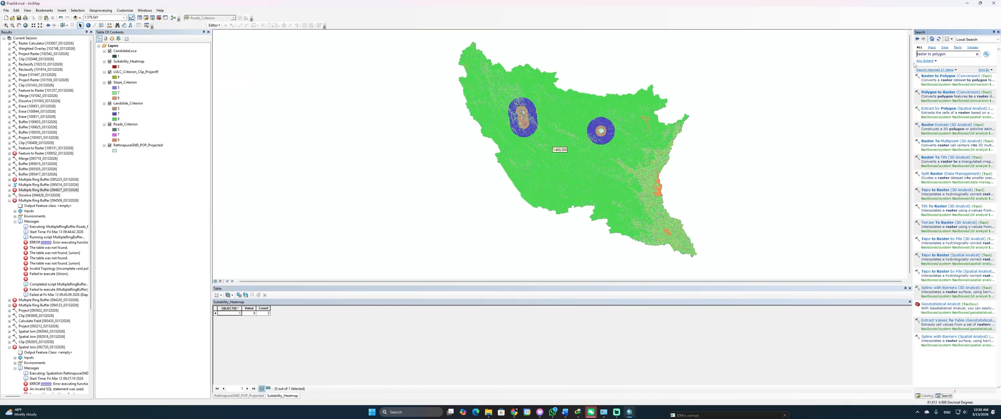
{"action": "left_click", "coordinate": [916, 78]}
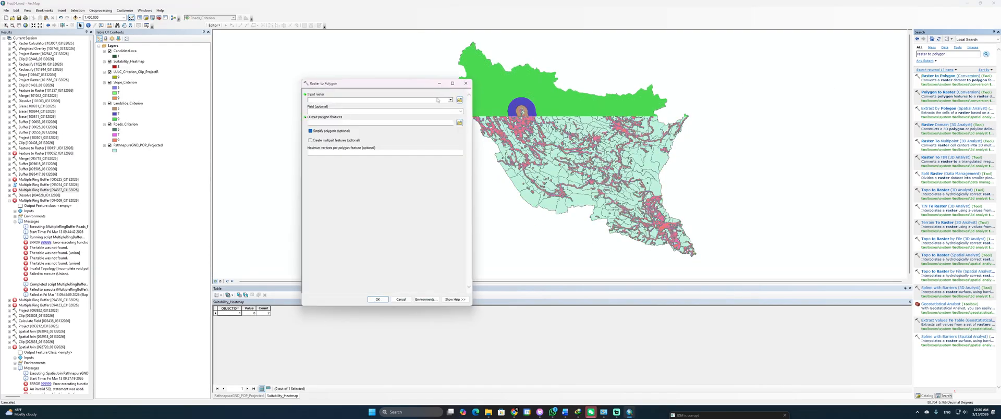
Step: Convert the CandidateLoca raster to simplified polygons using the Value field, keeping the default output name
{"action": "left_click", "coordinate": [450, 100]}
{"action": "left_click", "coordinate": [330, 105]}
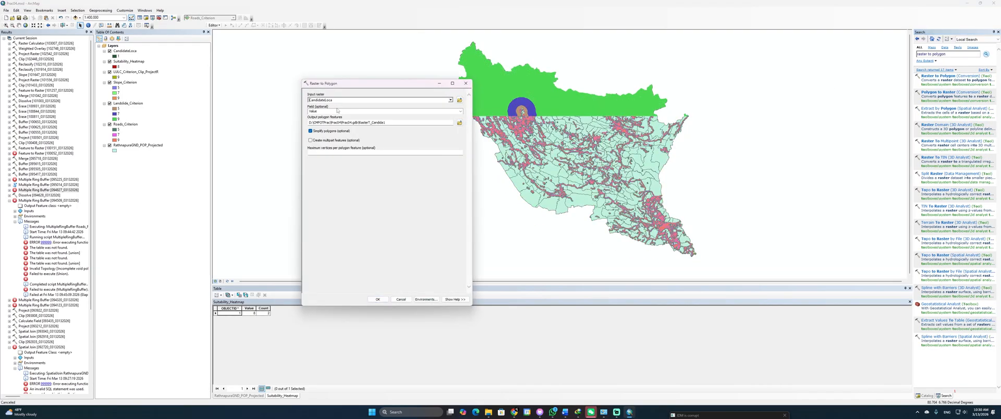
{"action": "left_click", "coordinate": [460, 111]}
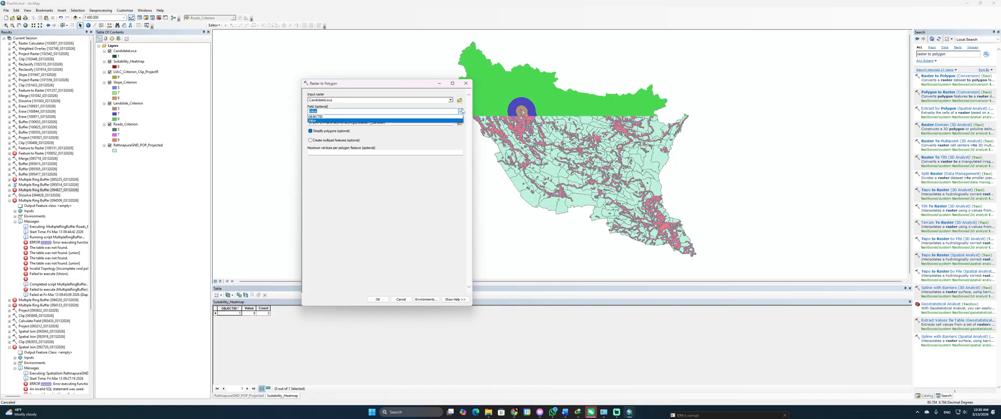
{"action": "left_click", "coordinate": [382, 119]}
{"action": "key", "text": "alt+Tab"}
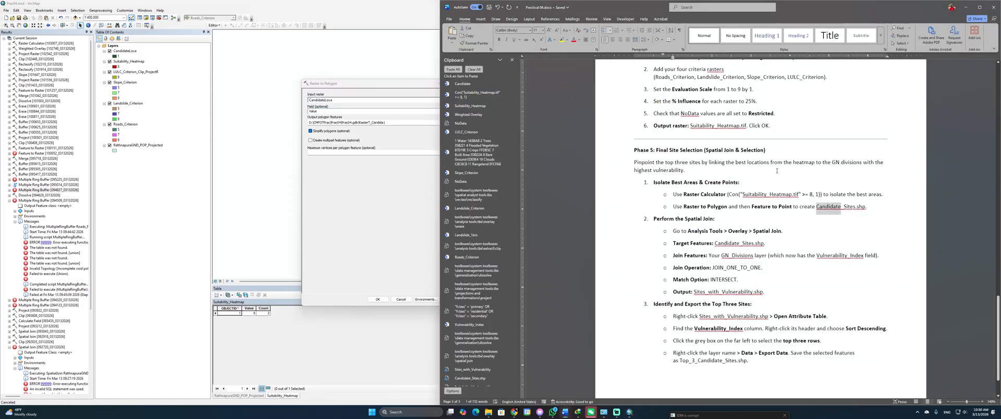
{"action": "key", "text": "alt+Tab"}
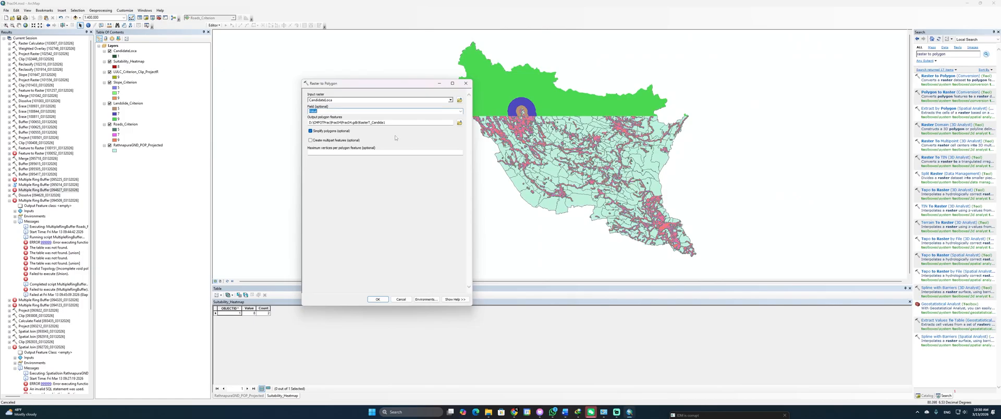
{"action": "left_click_drag", "start_coordinate": [394, 122], "coordinate": [359, 124]}
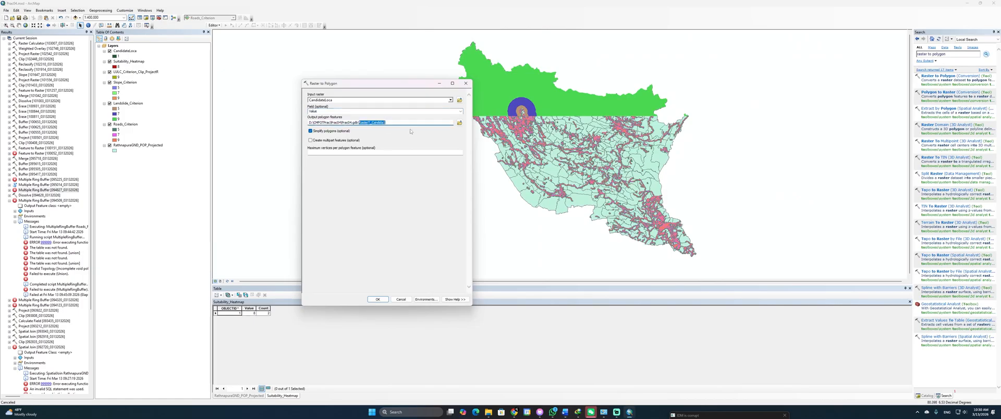
{"action": "left_click", "coordinate": [379, 300]}
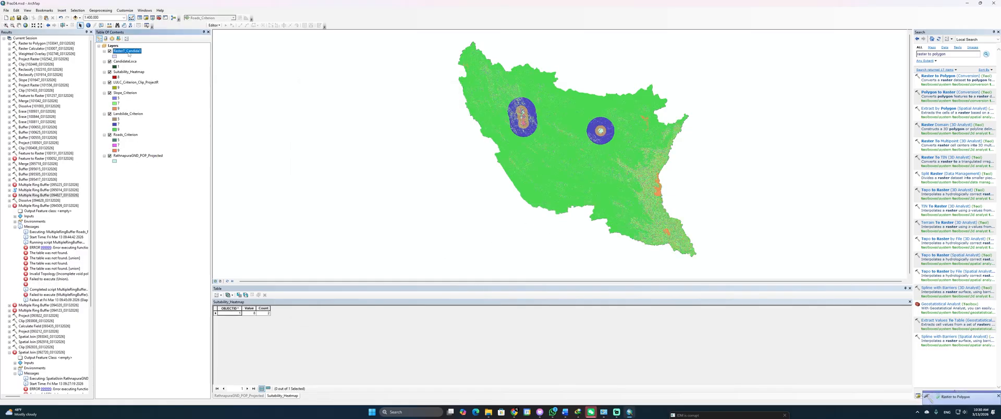
Step: Open the new candidate polygon layer's attribute table and select each polygon record in turn to inspect it
{"action": "right_click", "coordinate": [130, 51]}
{"action": "left_click", "coordinate": [154, 68]}
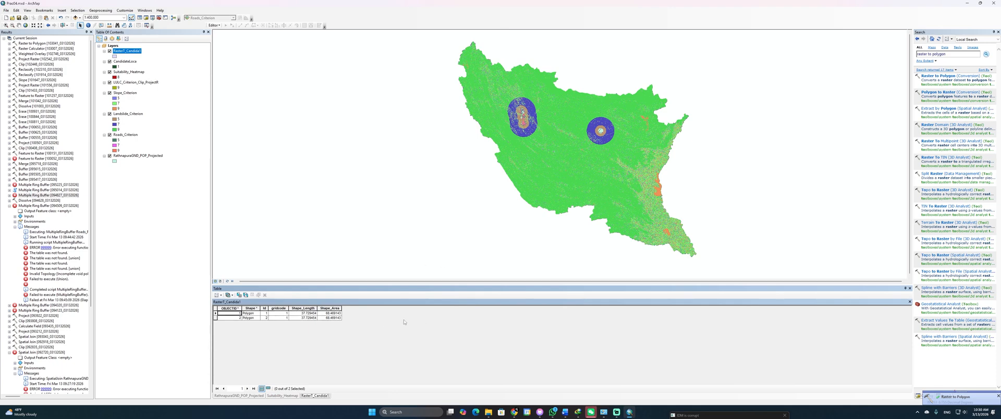
{"action": "left_click", "coordinate": [215, 313]}
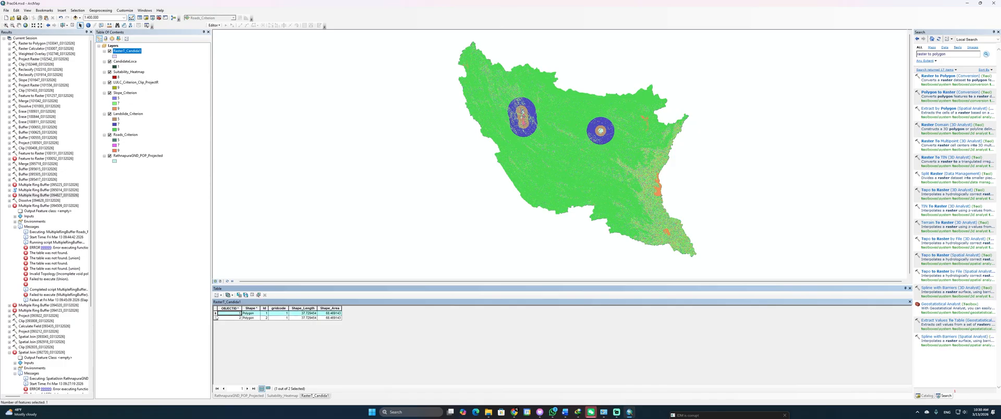
{"action": "left_click", "coordinate": [216, 319]}
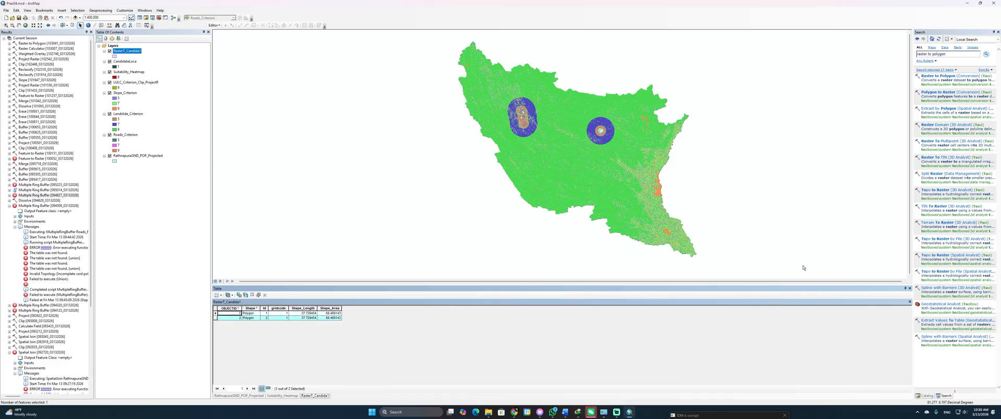
Step: Search for feature to point, open the Feature To Point tool, and set the RasterT_Candida1 polygon layer as its input features
{"action": "left_click", "coordinate": [952, 55]}
{"action": "left_click_drag", "start_coordinate": [952, 55], "coordinate": [914, 55]}
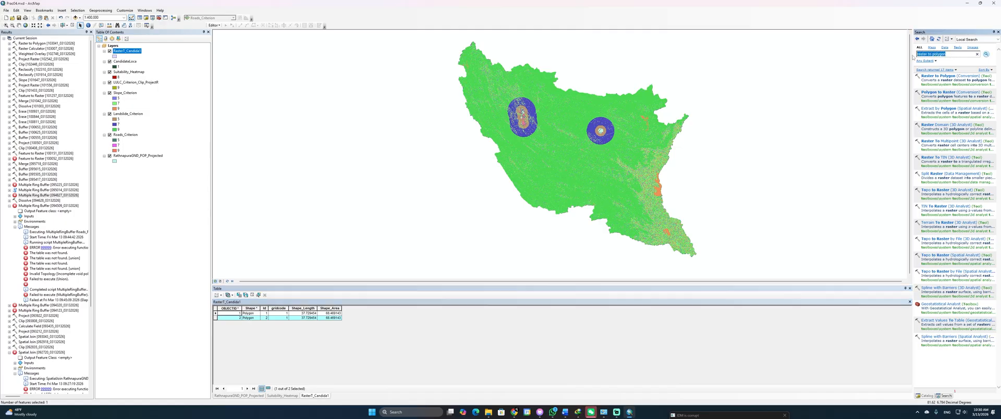
{"action": "type", "text": "ra"}
{"action": "key", "text": "Return"}
{"action": "left_click", "coordinate": [935, 75]}
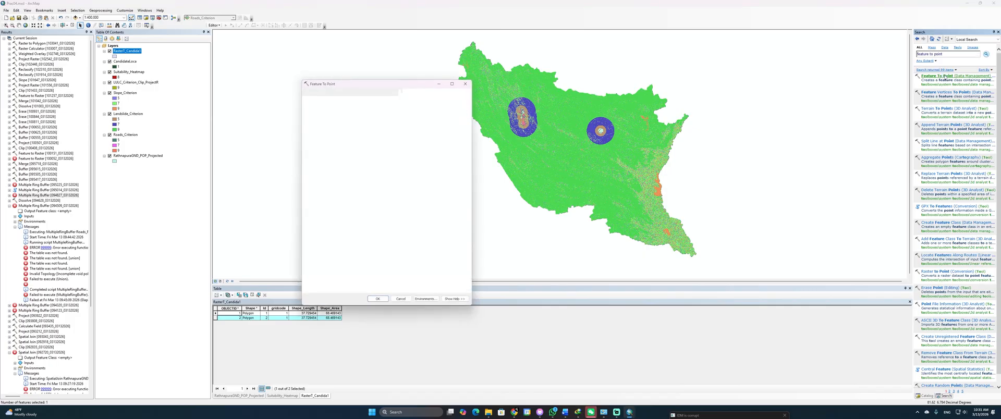
{"action": "left_click", "coordinate": [450, 100]}
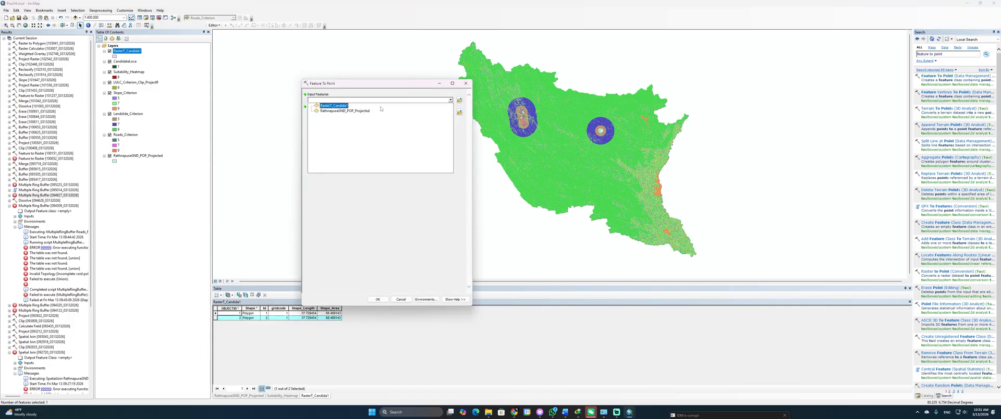
{"action": "left_click", "coordinate": [336, 106]}
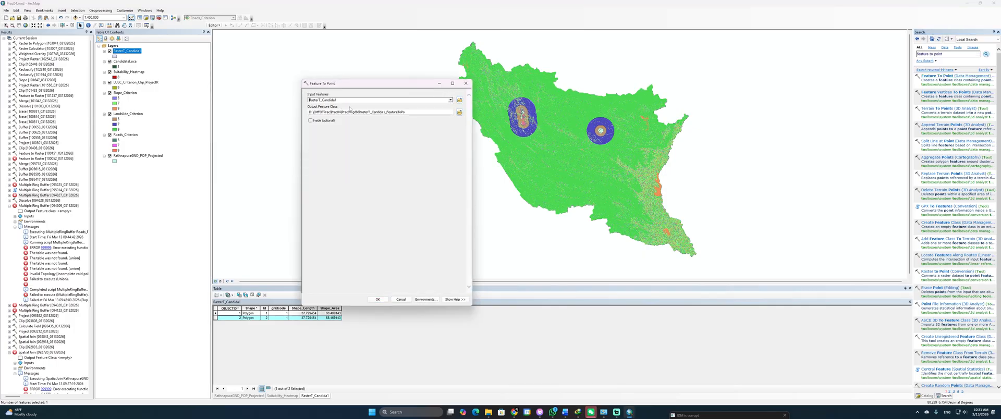
Step: Copy Candidate_Sites from the Word instructions, use it as the output feature class name, and run Feature To Point
{"action": "key", "text": "alt+Tab"}
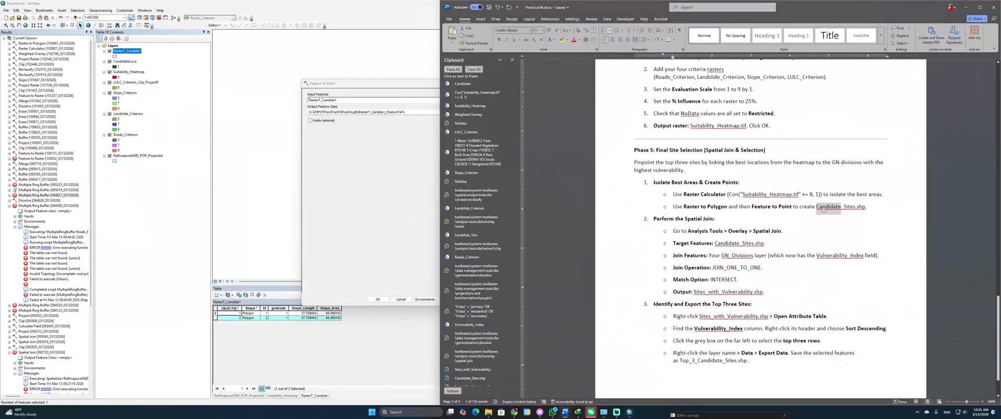
{"action": "left_click_drag", "start_coordinate": [817, 207], "coordinate": [854, 207]}
{"action": "key", "text": "ctrl+c"}
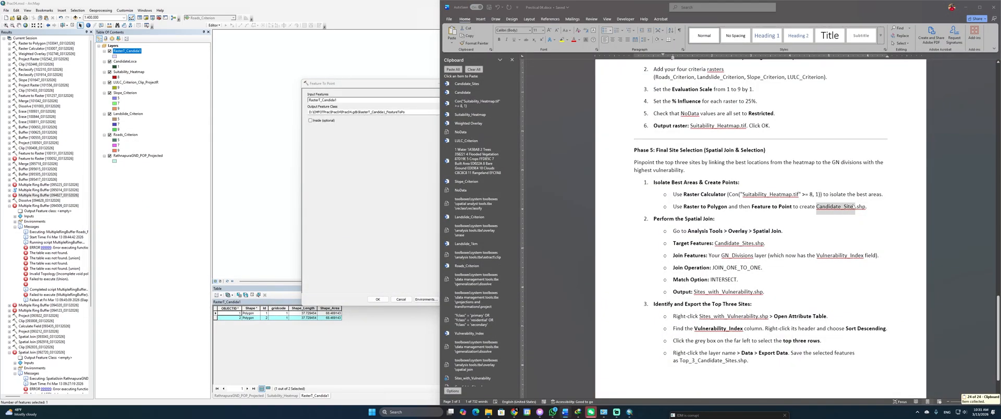
{"action": "left_click", "coordinate": [434, 128]}
{"action": "left_click_drag", "start_coordinate": [415, 111], "coordinate": [360, 112]}
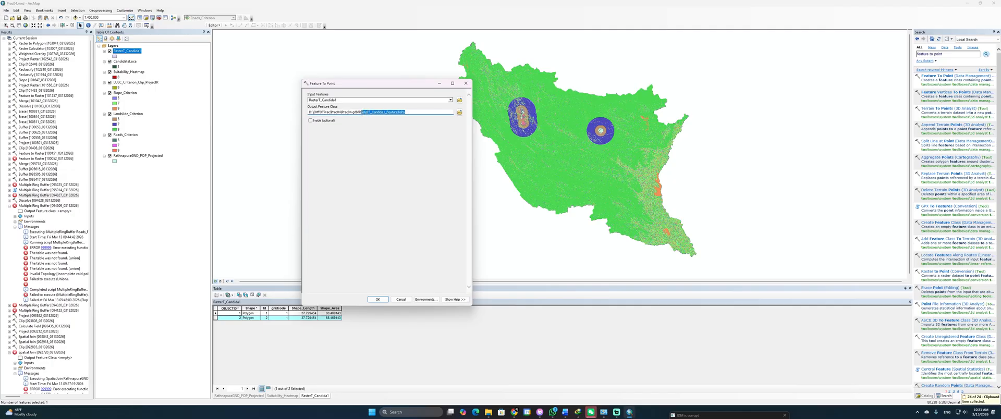
{"action": "key", "text": "ctrl+v"}
{"action": "left_click", "coordinate": [378, 299]}
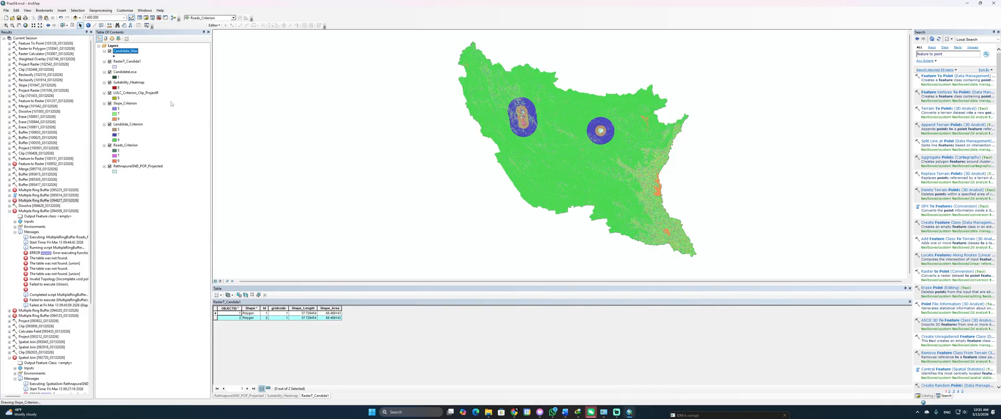
Step: Open the Candidate_Sites attribute table, zoom to its point record, and examine the site's location within the district
{"action": "right_click", "coordinate": [130, 53]}
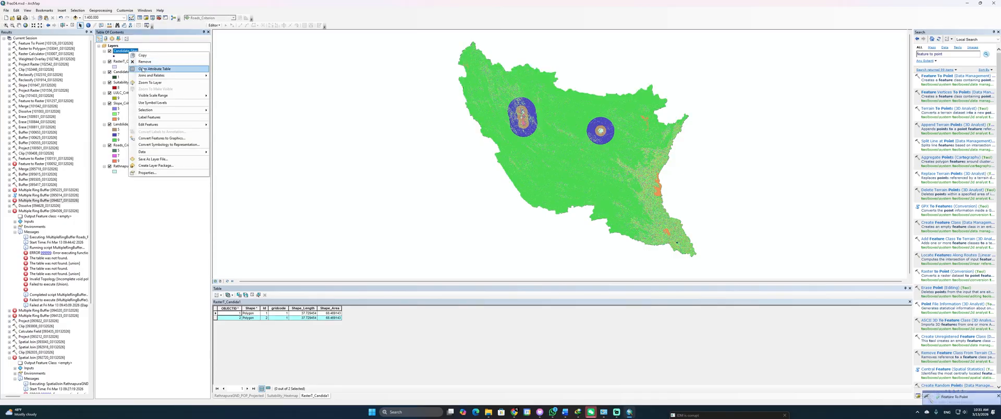
{"action": "left_click", "coordinate": [152, 70]}
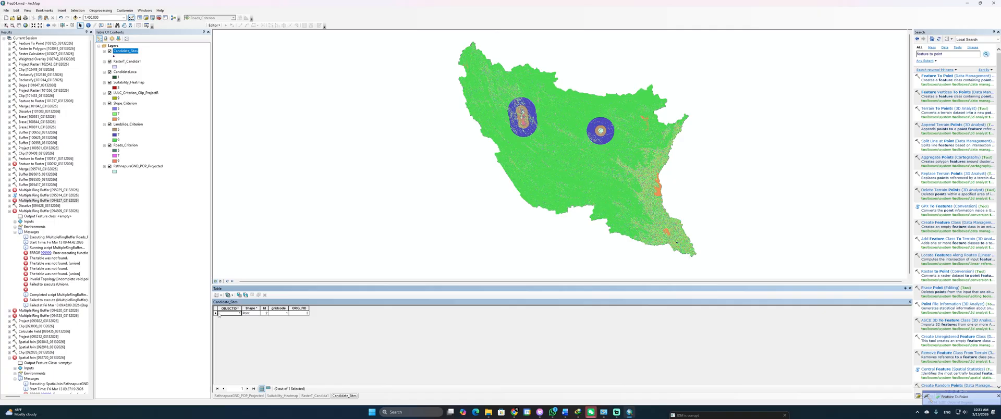
{"action": "double_click", "coordinate": [215, 312]}
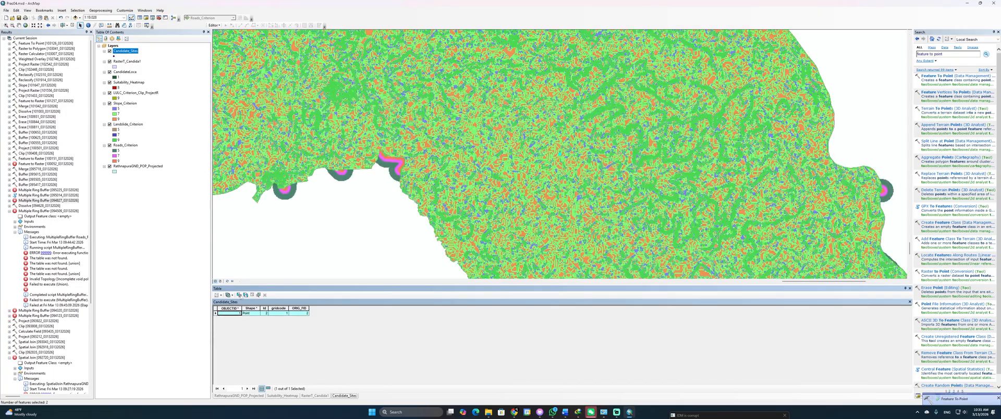
{"action": "scroll", "coordinate": [566, 157], "scroll_direction": "down", "scroll_amount": 1}
{"action": "scroll", "coordinate": [565, 156], "scroll_direction": "up", "scroll_amount": 4}
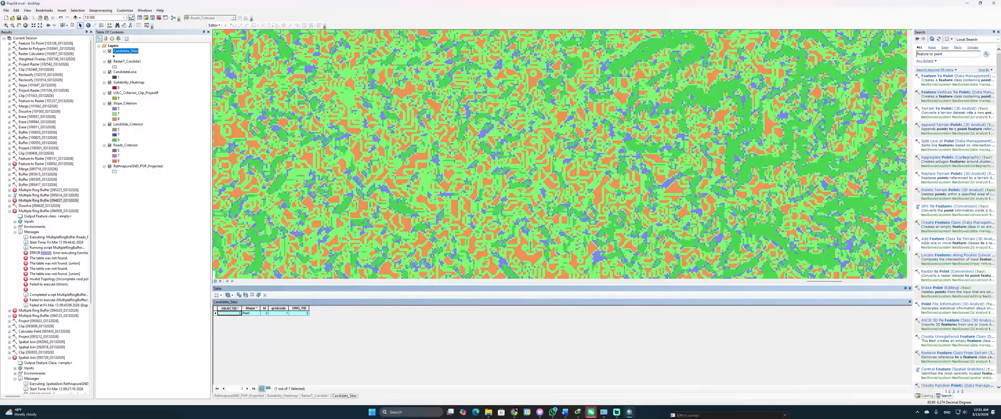
{"action": "scroll", "coordinate": [553, 156], "scroll_direction": "up", "scroll_amount": 2}
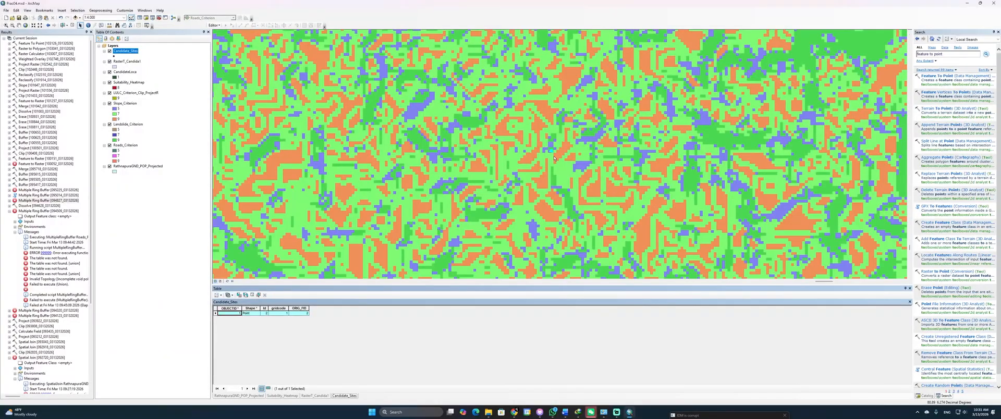
{"action": "scroll", "coordinate": [554, 158], "scroll_direction": "down", "scroll_amount": 10}
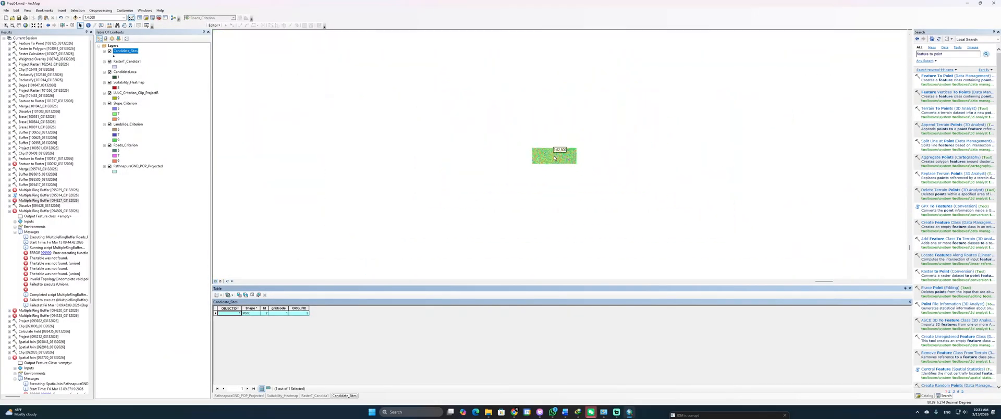
{"action": "scroll", "coordinate": [553, 155], "scroll_direction": "down", "scroll_amount": 2}
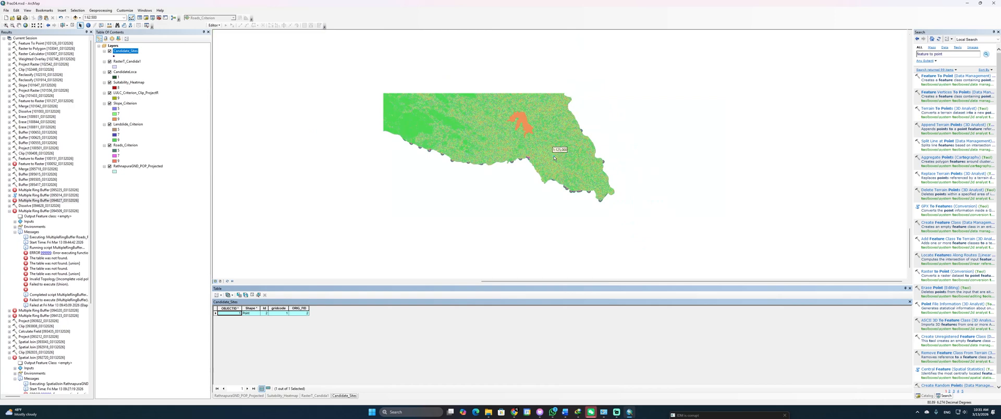
{"action": "scroll", "coordinate": [553, 155], "scroll_direction": "down", "scroll_amount": 4}
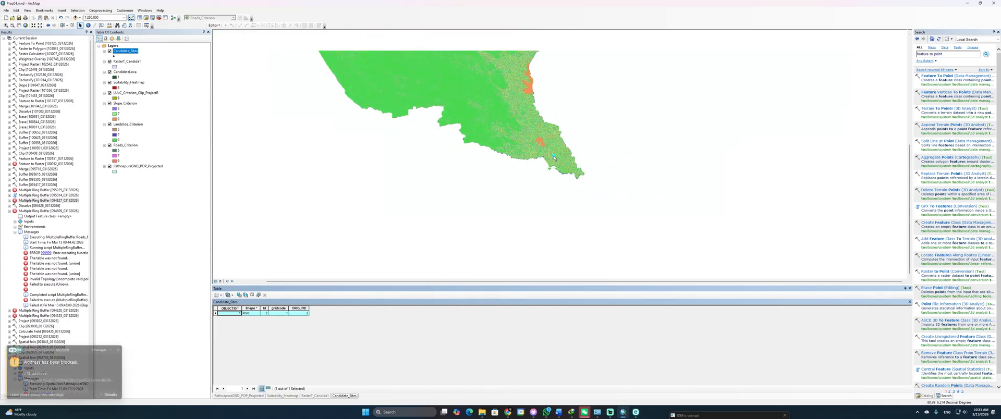
{"action": "scroll", "coordinate": [553, 155], "scroll_direction": "down", "scroll_amount": 3}
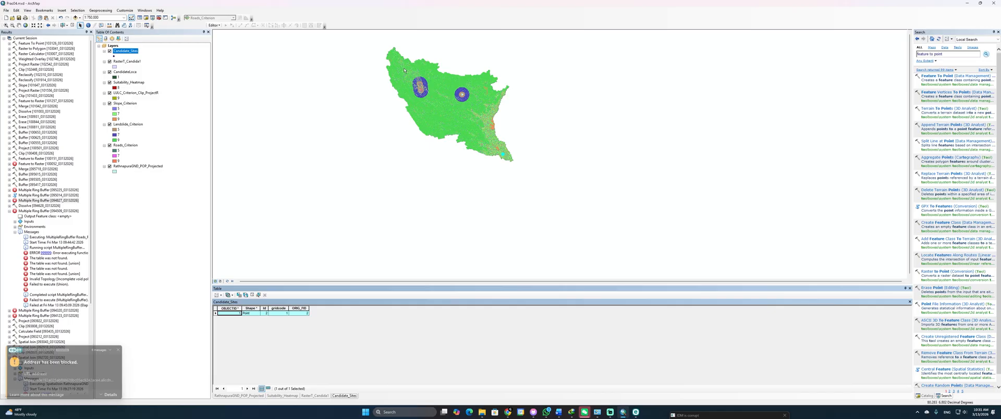
{"action": "scroll", "coordinate": [404, 70], "scroll_direction": "up", "scroll_amount": 2}
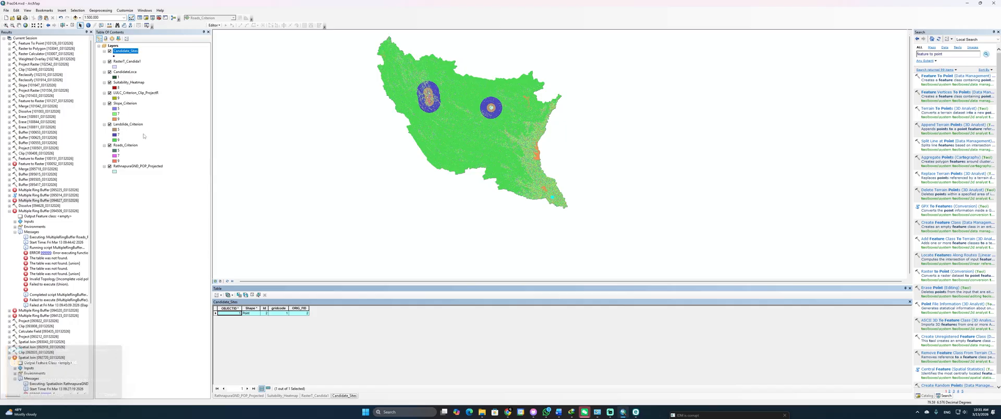
Step: Add Classification.tif from the project's Classification folder to the map
{"action": "left_click", "coordinate": [150, 93]}
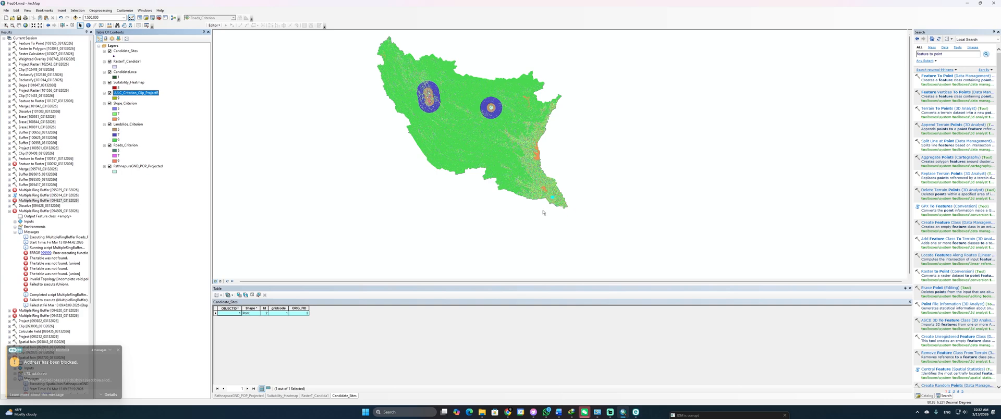
{"action": "key", "text": "alt+Tab"}
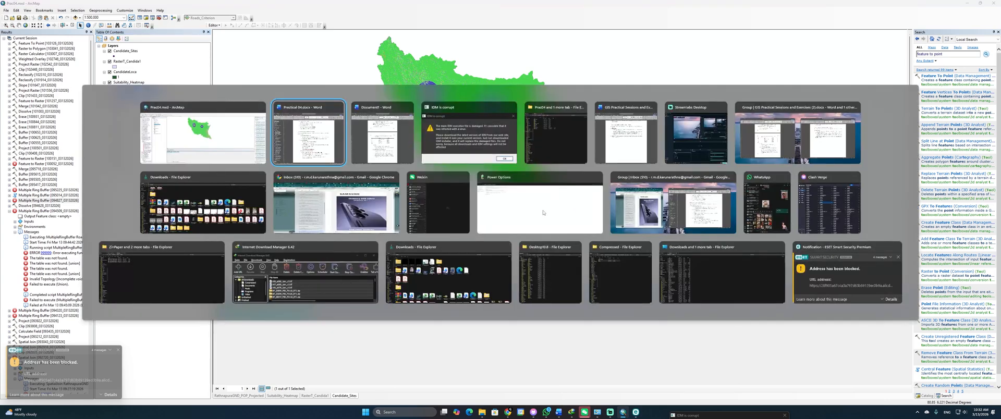
{"action": "key", "text": "Escape"}
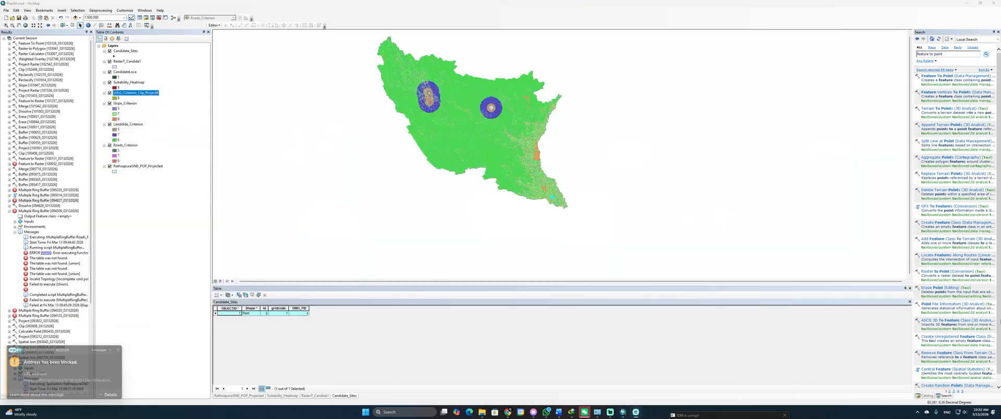
{"action": "left_click", "coordinate": [925, 396]}
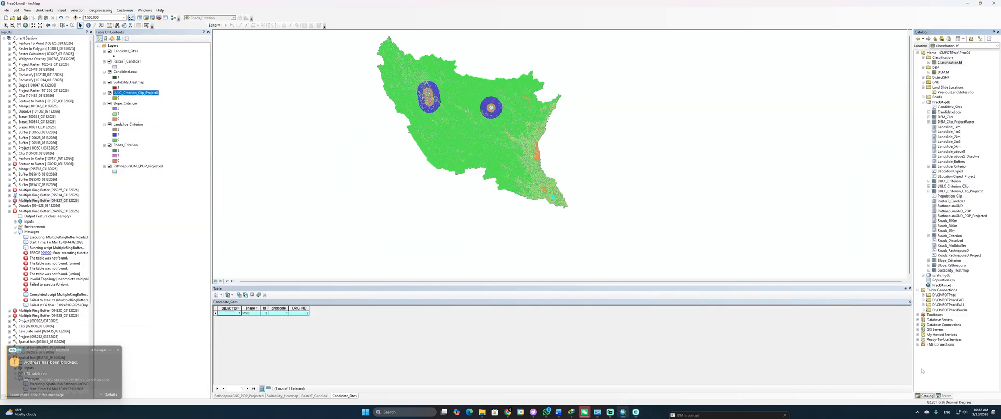
{"action": "left_click", "coordinate": [943, 73]}
{"action": "left_click", "coordinate": [945, 93]}
{"action": "left_click", "coordinate": [949, 62]}
{"action": "left_click_drag", "start_coordinate": [950, 62], "coordinate": [693, 121]}
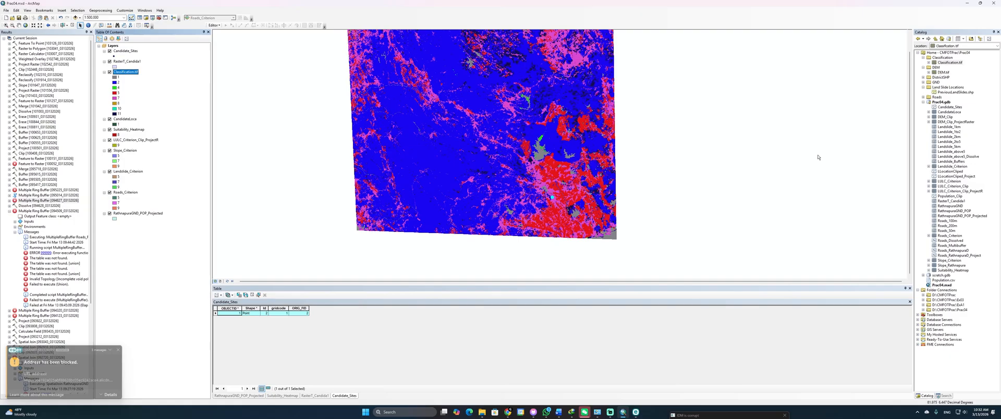
Step: Search for reclass, open the Spatial Analyst Reclassify tool, and set Classification.tif as the input raster
{"action": "left_click", "coordinate": [943, 396]}
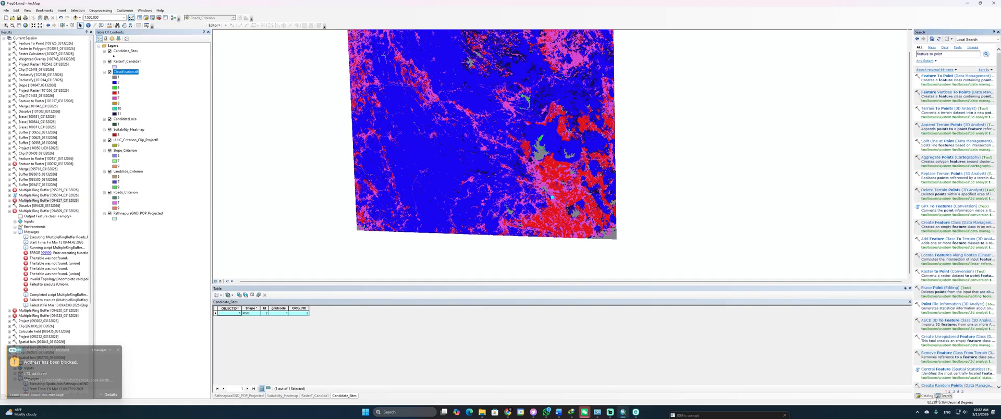
{"action": "left_click_drag", "start_coordinate": [949, 54], "coordinate": [849, 48]}
{"action": "type", "text": "reclas"}
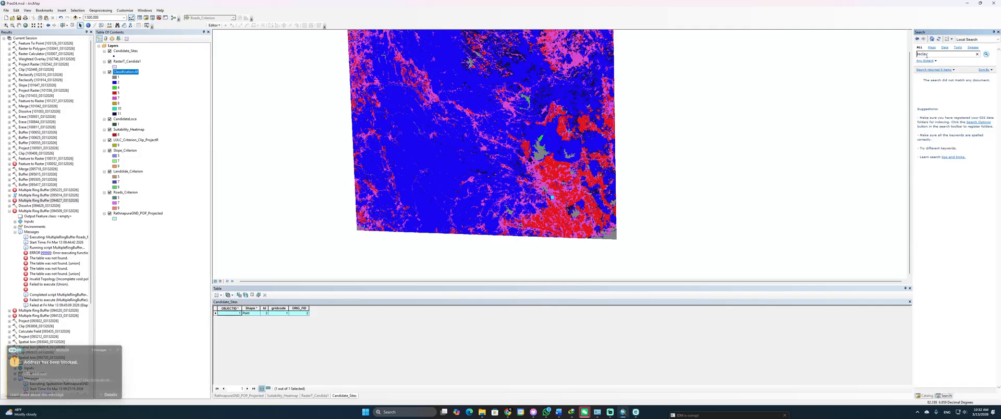
{"action": "type", "text": "s"}
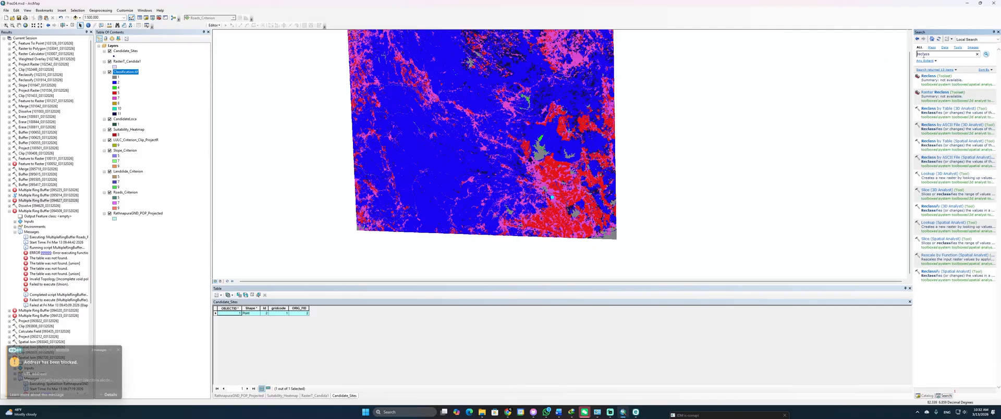
{"action": "left_click", "coordinate": [949, 271]}
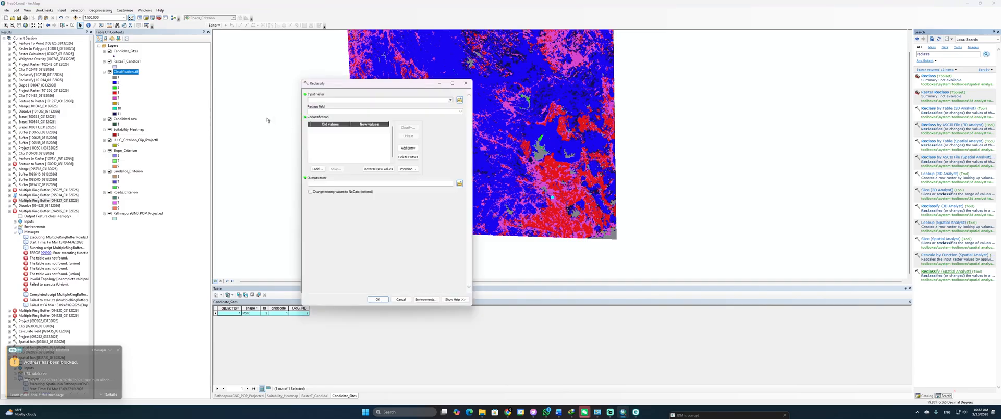
{"action": "left_click", "coordinate": [450, 100]}
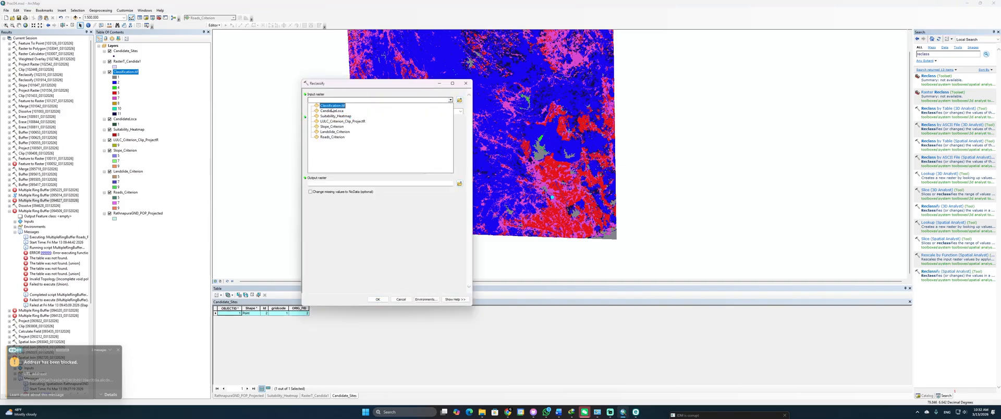
{"action": "left_click", "coordinate": [332, 107]}
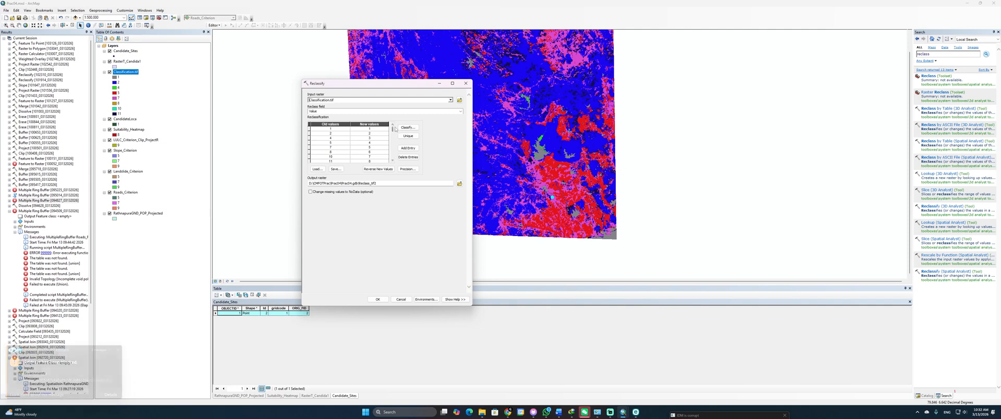
Step: Copy the NoData entry from the reclassification table and edit the new value for class 11
{"action": "scroll", "coordinate": [369, 156], "scroll_direction": "down", "scroll_amount": 1}
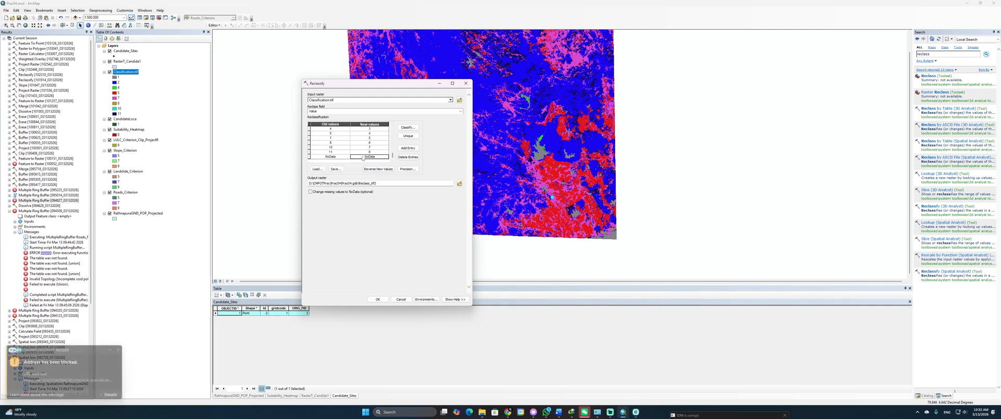
{"action": "left_click", "coordinate": [373, 156]}
{"action": "key", "text": "ctrl+c"}
{"action": "left_click", "coordinate": [371, 152]}
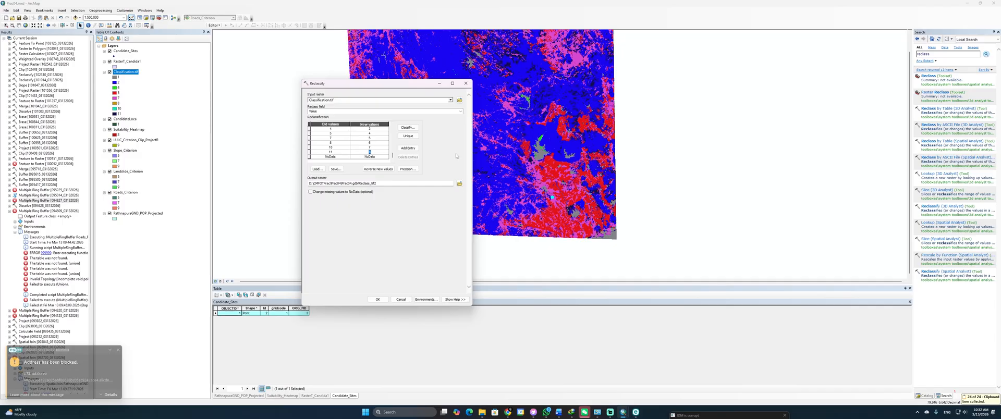
{"action": "key", "text": "BackSpace"}
{"action": "key", "text": "alt+Tab"}
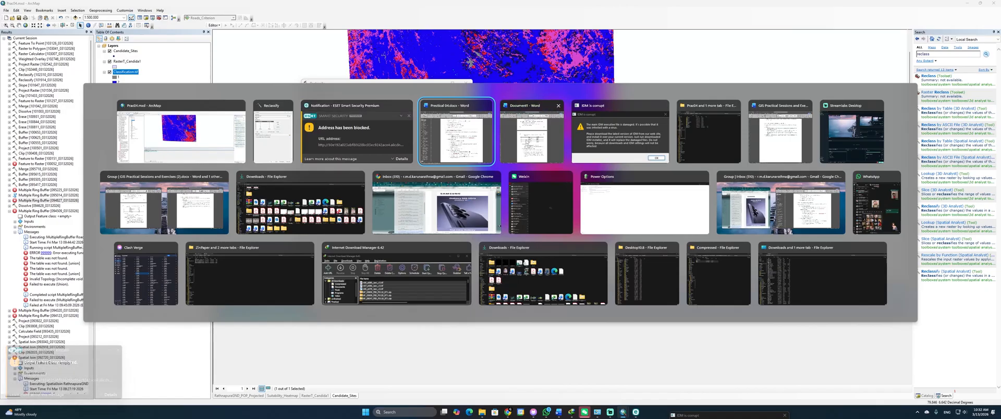
{"action": "left_click", "coordinate": [432, 140]}
{"action": "left_click", "coordinate": [375, 150]}
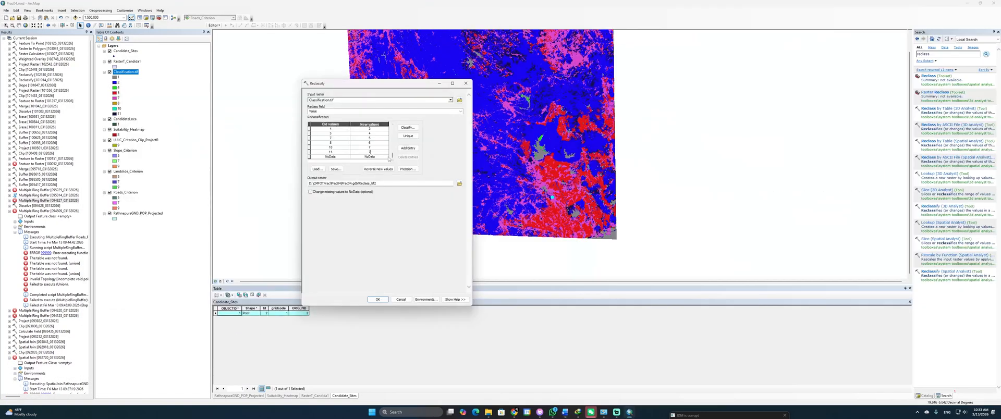
Step: Replace the new values of the unwanted land-cover classes, including 10, 7, 5 and 4, with NoData
{"action": "left_click", "coordinate": [373, 148]}
{"action": "type", "text": "NoData"}
{"action": "double_click", "coordinate": [372, 138]}
{"action": "key", "text": "ctrl+v"}
{"action": "left_click", "coordinate": [369, 134]}
{"action": "key", "text": "ctrl+v"}
{"action": "left_click_drag", "start_coordinate": [376, 133], "coordinate": [361, 135]}
{"action": "key", "text": "ctrl+v"}
{"action": "double_click", "coordinate": [370, 128]}
{"action": "key", "text": "ctrl+v"}
{"action": "left_click_drag", "start_coordinate": [393, 152], "coordinate": [392, 139]}
{"action": "key", "text": "ctrl+v"}
{"action": "scroll", "coordinate": [389, 133], "scroll_direction": "up", "scroll_amount": 1}
Step: Switch to the Word document containing the land-cover class table to check which class each code represents
{"action": "key", "text": "alt+Tab"}
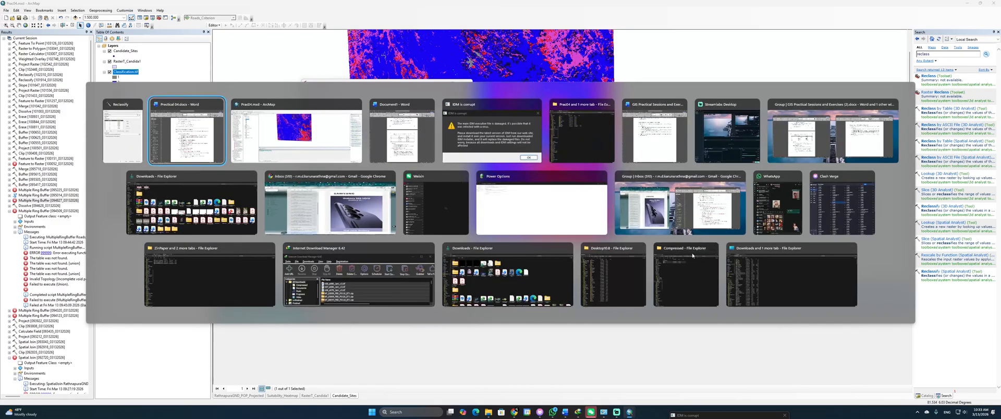
{"action": "key", "text": "alt+Tab"}
{"action": "key", "text": "alt+Tab"}
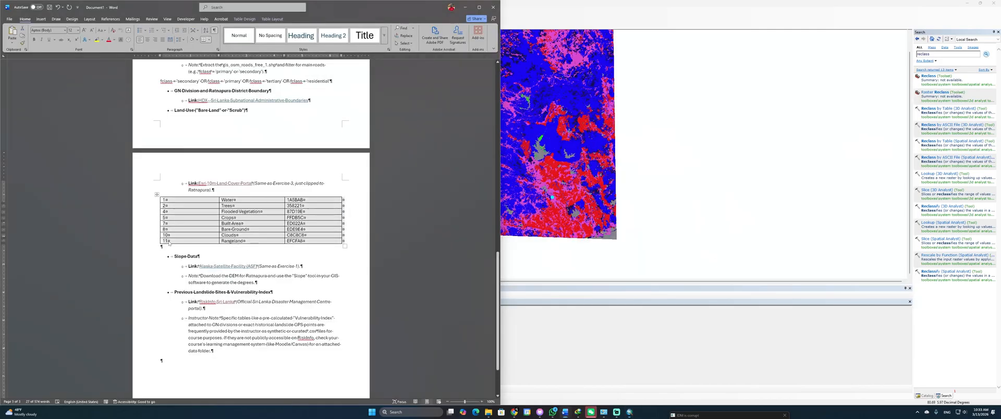
Step: Return to ArcMap, run Reclassify with the output raster named LULCR, and remove the Classification.tif layer from the map
{"action": "key", "text": "alt+Tab"}
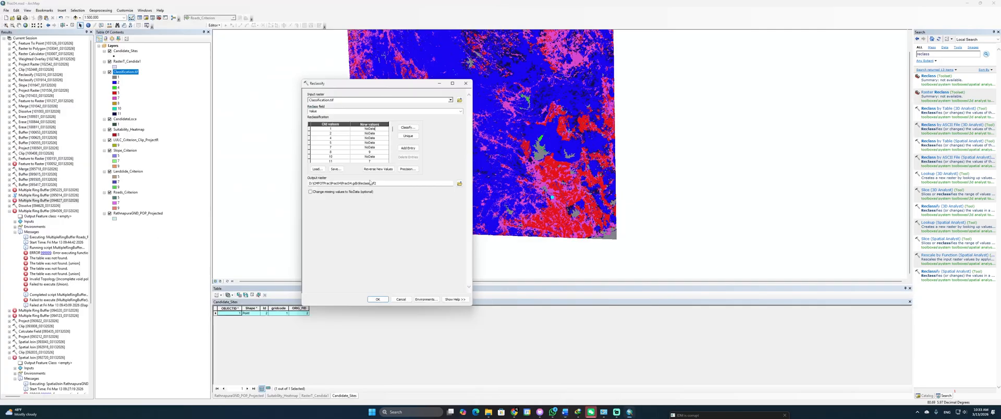
{"action": "left_click", "coordinate": [370, 161]}
{"action": "left_click_drag", "start_coordinate": [378, 183], "coordinate": [363, 183]}
{"action": "type", "text": "LULC"}
{"action": "left_click", "coordinate": [378, 299]}
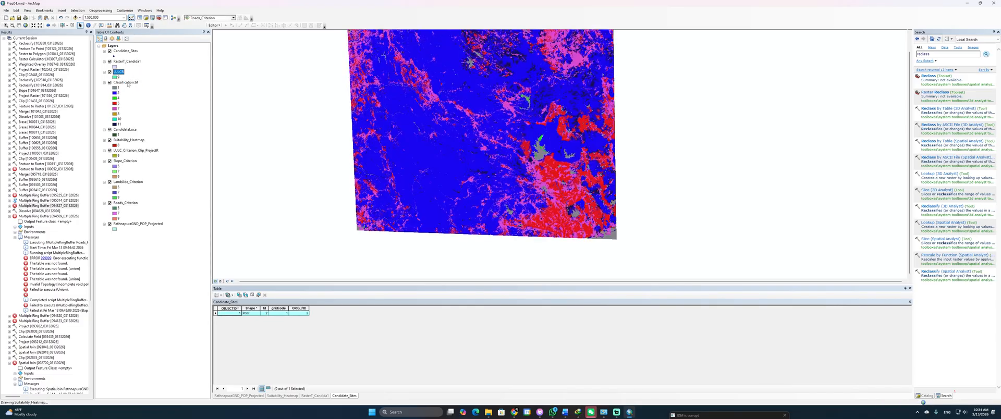
{"action": "right_click", "coordinate": [128, 84]}
{"action": "left_click", "coordinate": [138, 92]}
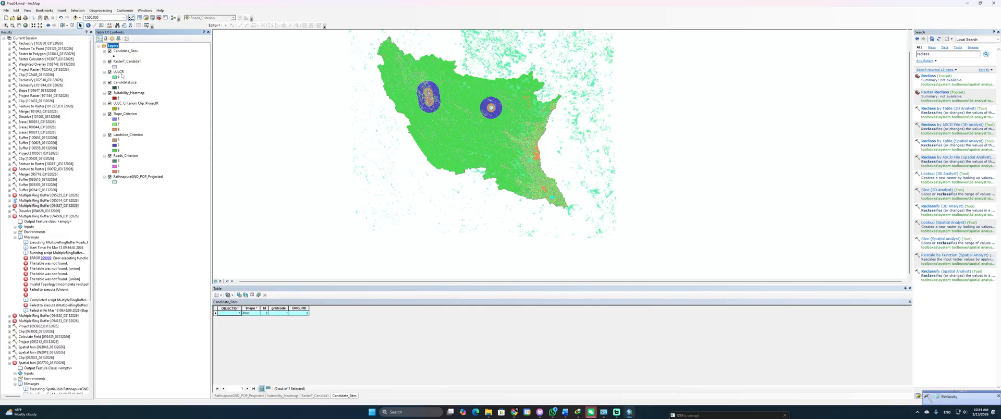
{"action": "left_click", "coordinate": [120, 73]}
{"action": "right_click", "coordinate": [121, 74]}
{"action": "left_click", "coordinate": [191, 78]}
{"action": "right_click", "coordinate": [116, 73]}
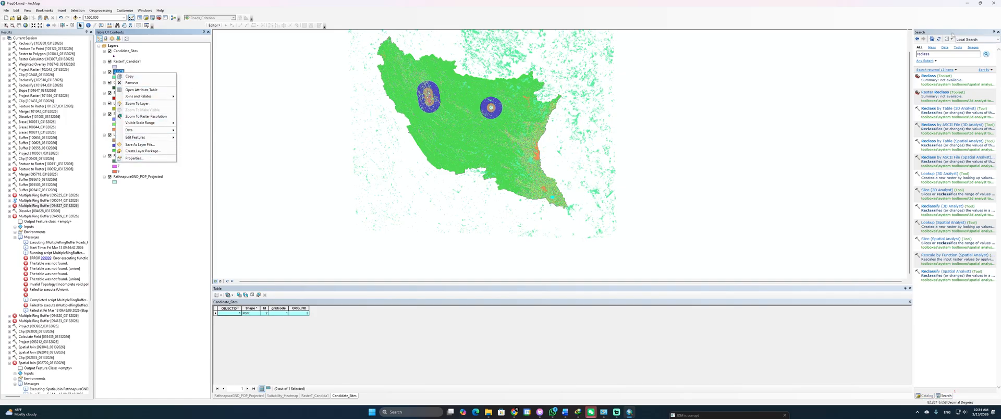
Step: Search for project, open the Project Raster tool, and set LULCR as the input raster
{"action": "left_click_drag", "start_coordinate": [941, 55], "coordinate": [885, 57]}
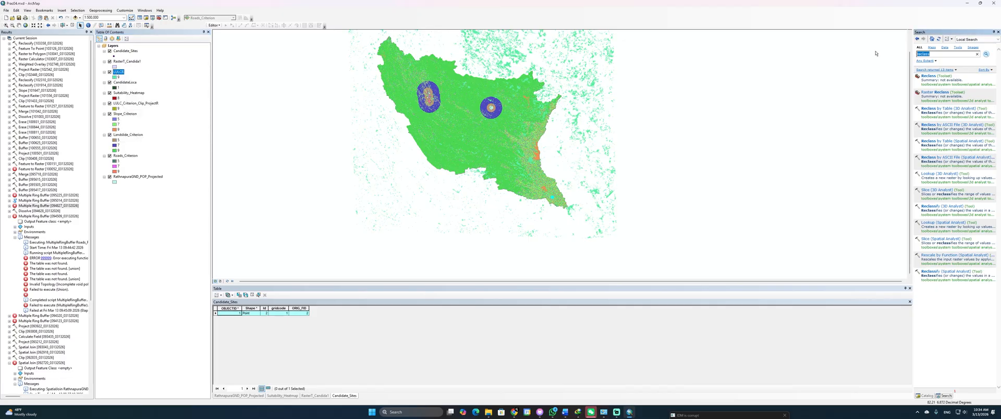
{"action": "type", "text": "pro"}
{"action": "key", "text": "Return"}
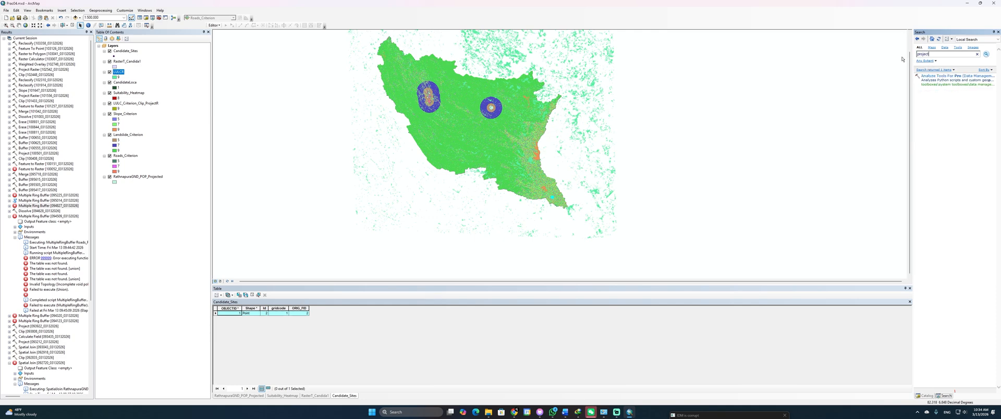
{"action": "key", "text": "Return"}
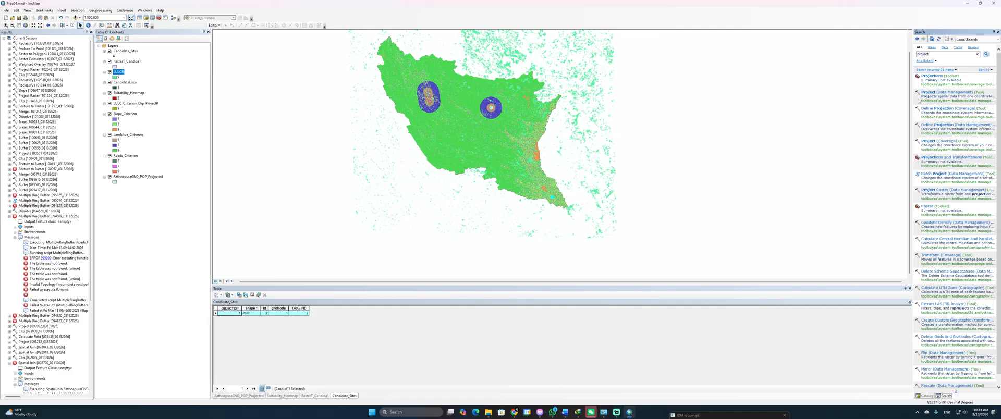
{"action": "left_click", "coordinate": [944, 189]}
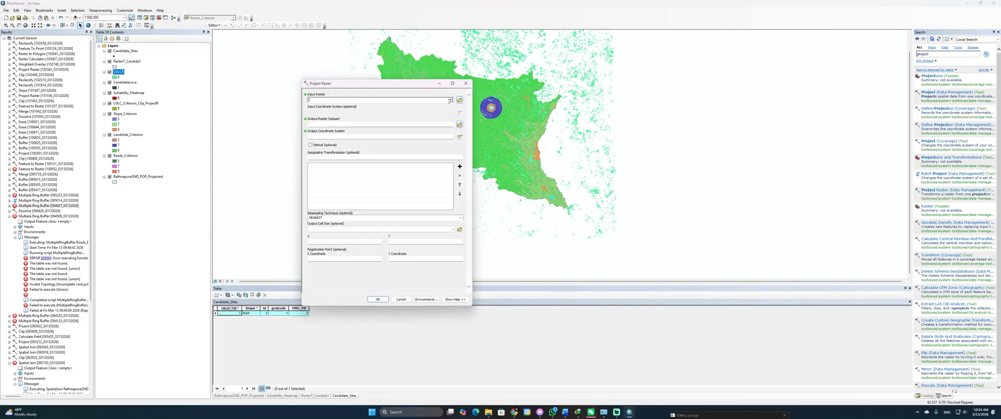
{"action": "left_click", "coordinate": [450, 100]}
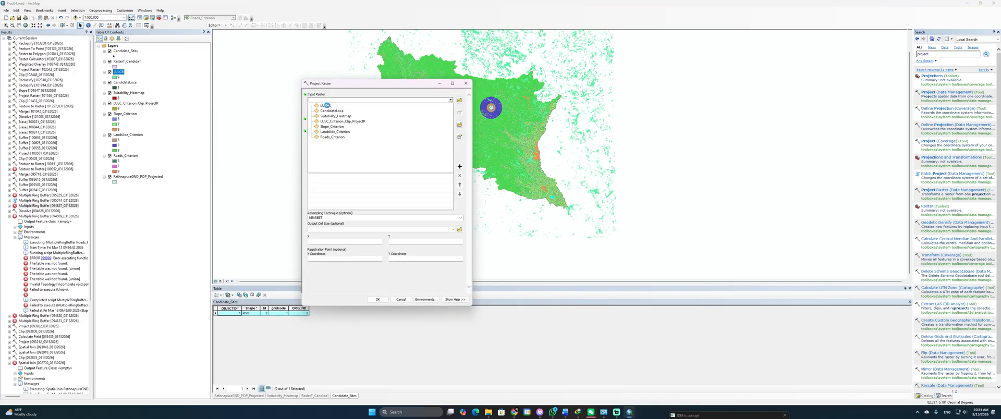
{"action": "left_click", "coordinate": [342, 106]}
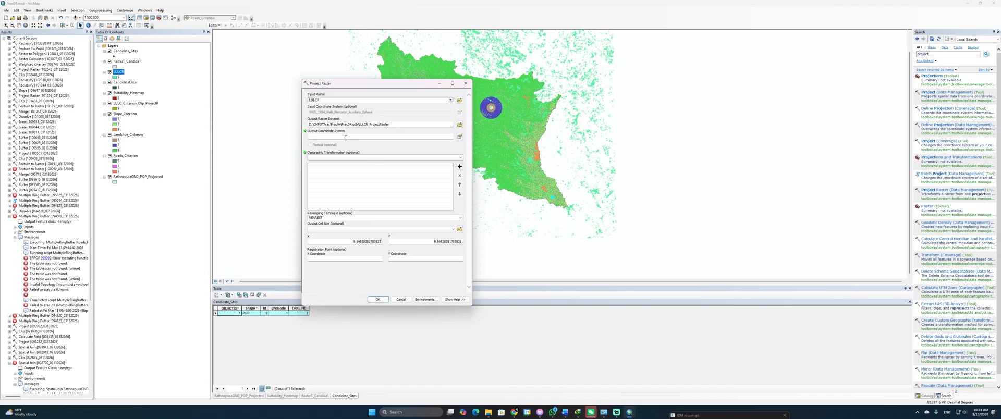
Step: Project LULCR to the map layers' Kandawala_Sri_Lanka_Grid coordinate system, with the output cell size same as layer Suitability_Heatmap
{"action": "left_click", "coordinate": [459, 137]}
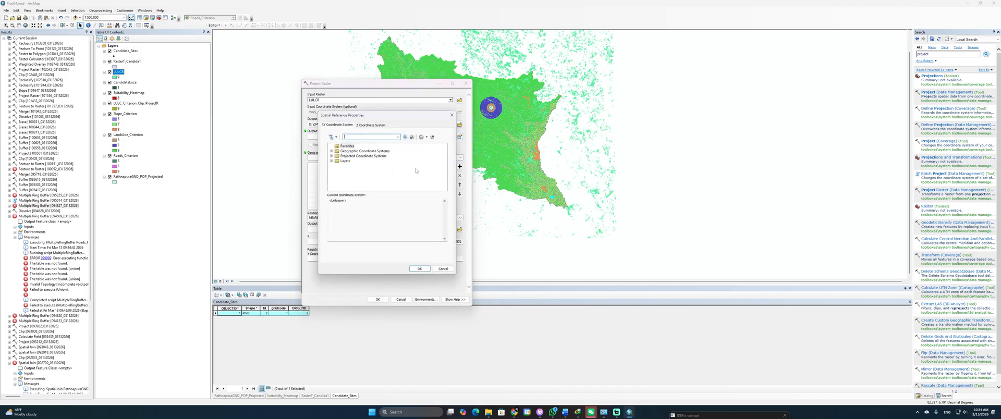
{"action": "left_click", "coordinate": [331, 161]}
{"action": "left_click", "coordinate": [365, 166]}
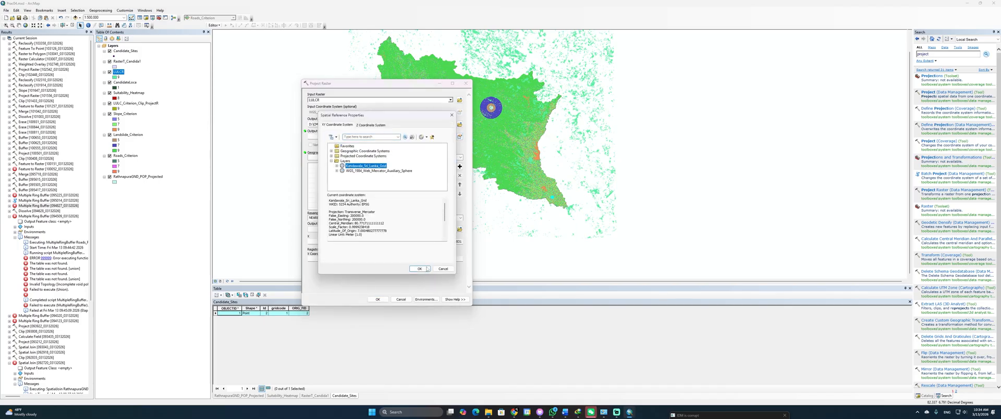
{"action": "left_click", "coordinate": [419, 269]}
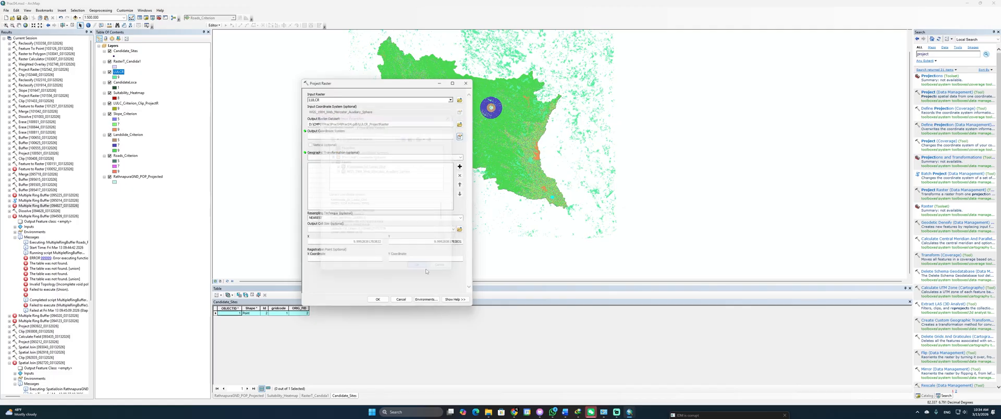
{"action": "left_click", "coordinate": [453, 229]}
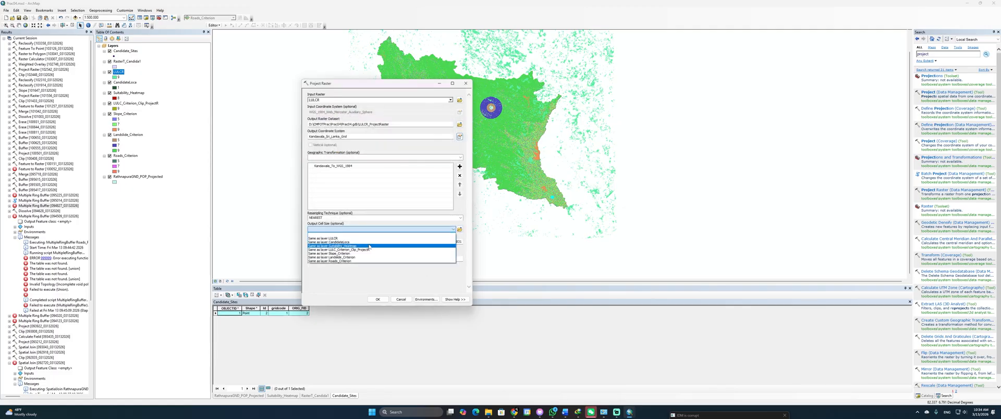
{"action": "left_click", "coordinate": [368, 246]}
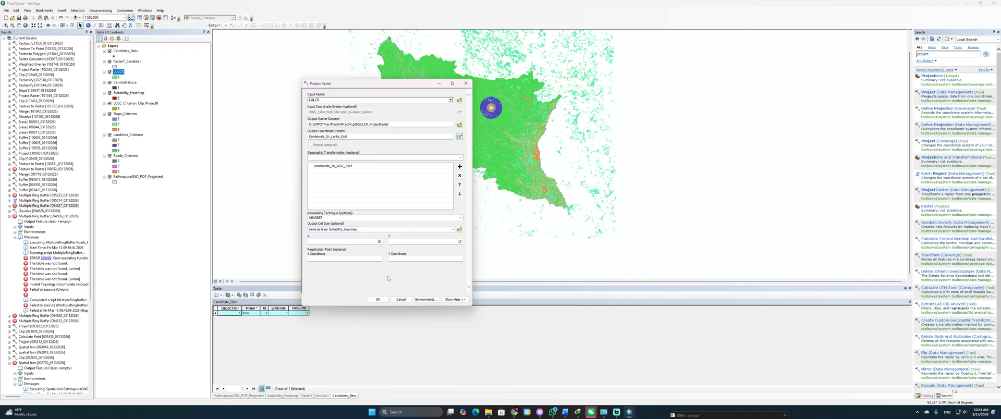
{"action": "left_click", "coordinate": [377, 299]}
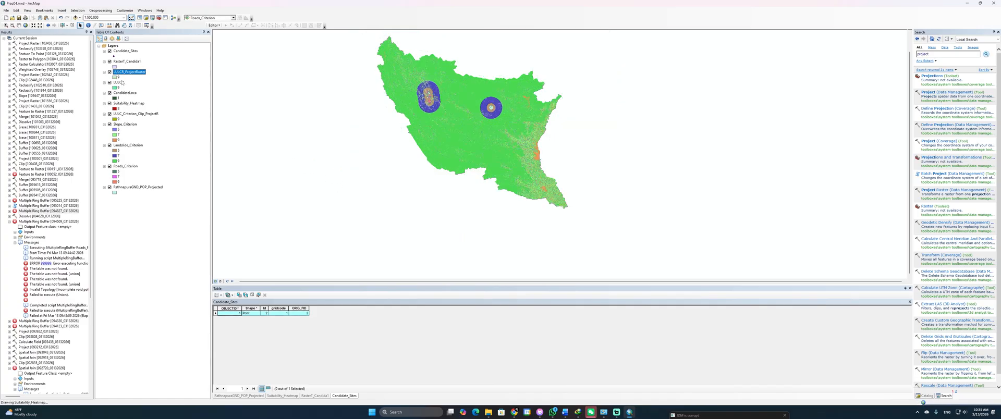
Step: Remove the unprojected LULCR layer from the map
{"action": "left_click", "coordinate": [119, 83]}
{"action": "right_click", "coordinate": [123, 82]}
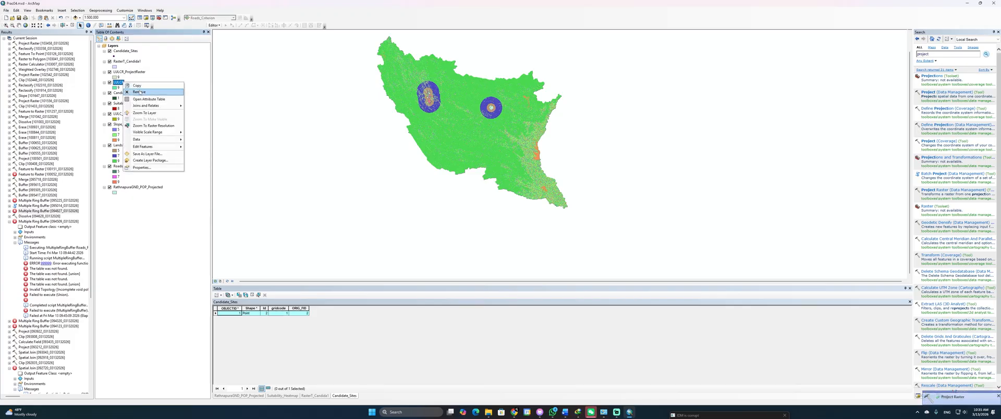
{"action": "left_click", "coordinate": [140, 91]}
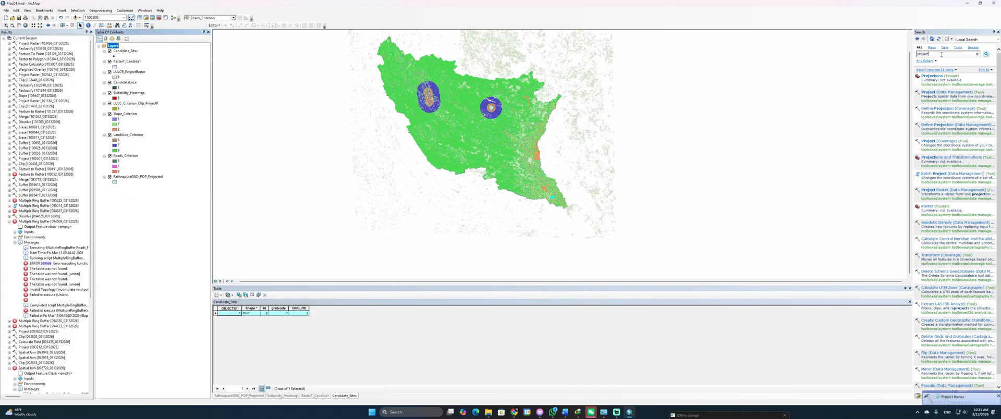
Step: Search for clip, open the Data Management Clip tool, and set LULCR_ProjectRaster as the input raster
{"action": "left_click_drag", "start_coordinate": [941, 54], "coordinate": [905, 55]}
{"action": "type", "text": "clip"}
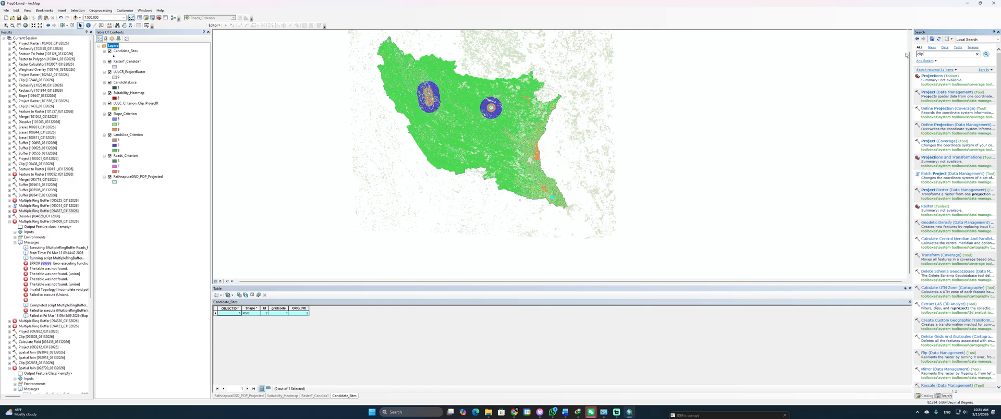
{"action": "key", "text": "Return"}
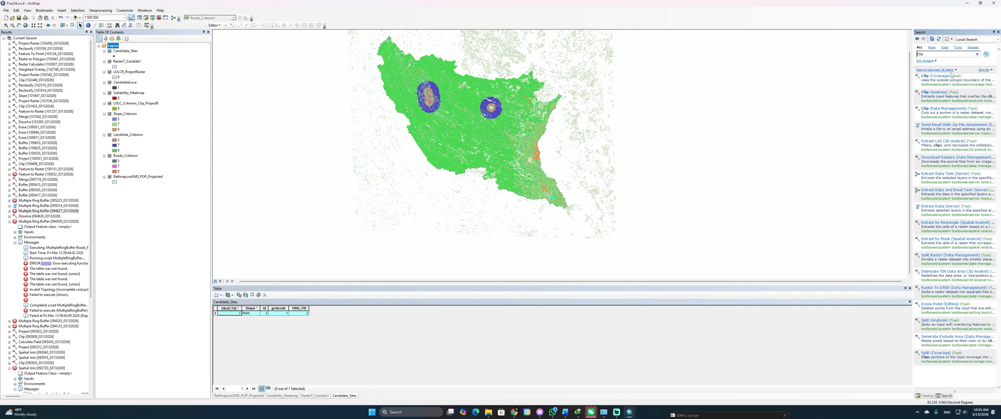
{"action": "left_click", "coordinate": [932, 109]}
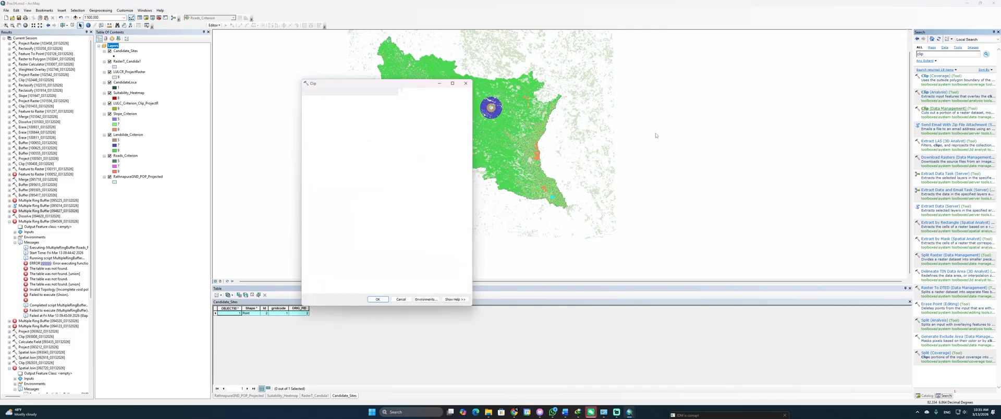
{"action": "left_click", "coordinate": [451, 100]}
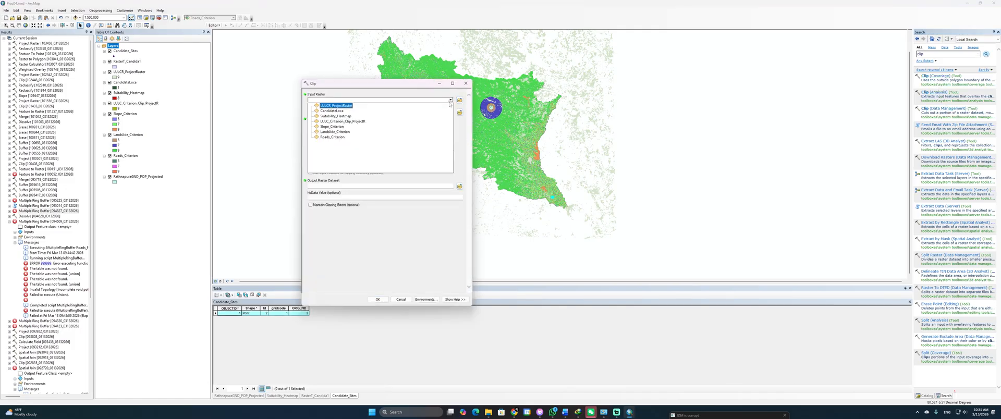
{"action": "left_click", "coordinate": [375, 105]}
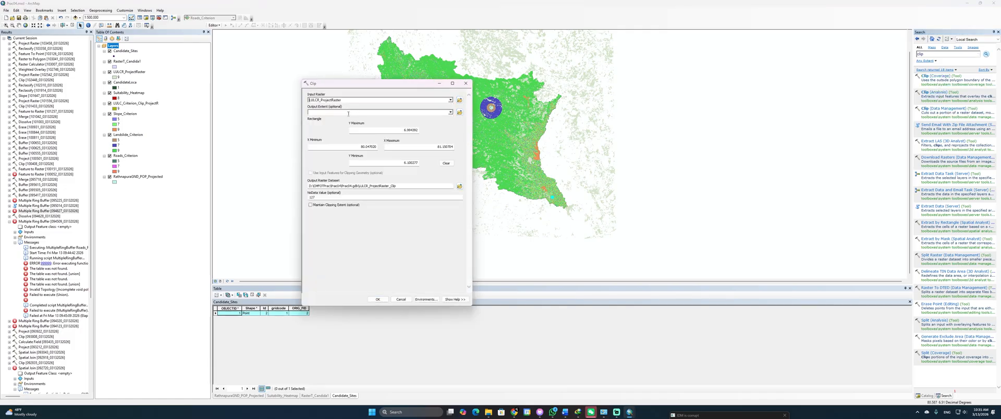
Step: Clip the raster to the RatnapuraGND_POP_Projected geometry, maintaining the clipping extent, with output LULCC2, and remove the LULCR_ProjectRaster layer
{"action": "left_click", "coordinate": [450, 112]}
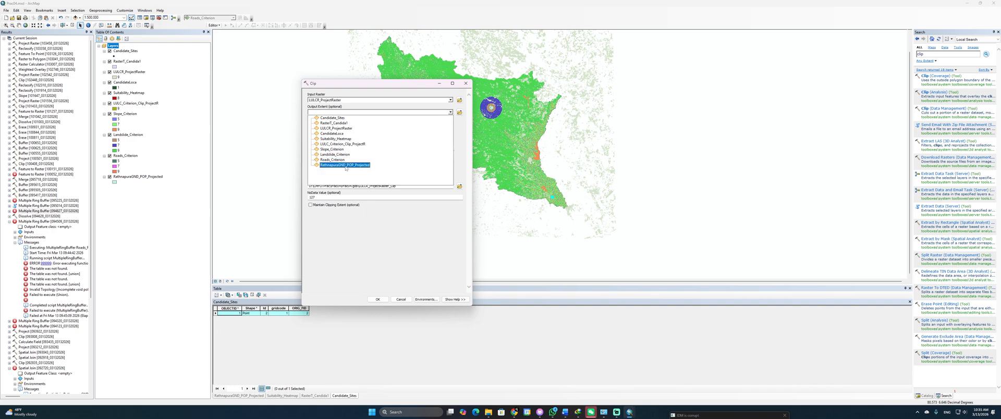
{"action": "left_click", "coordinate": [346, 166]}
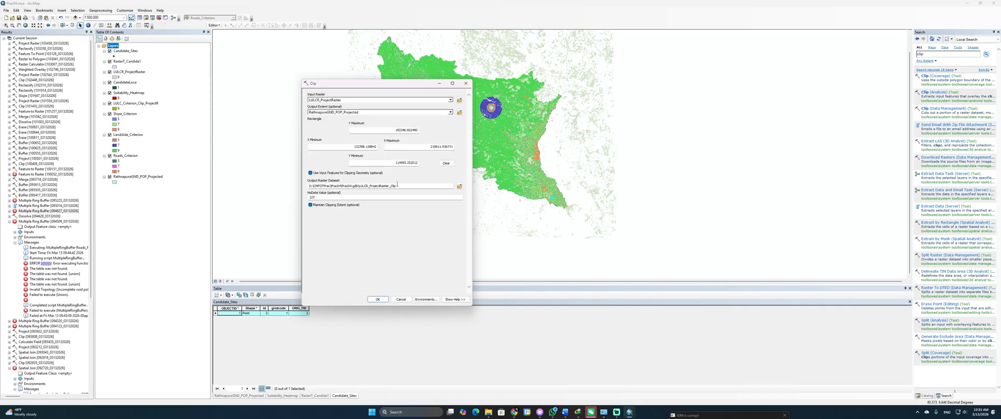
{"action": "left_click_drag", "start_coordinate": [397, 185], "coordinate": [367, 185]}
{"action": "type", "text": "C"}
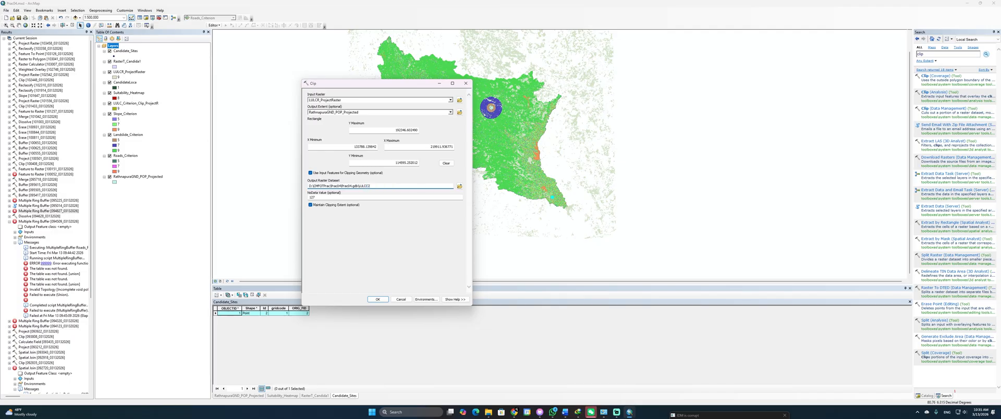
{"action": "left_click", "coordinate": [378, 299]}
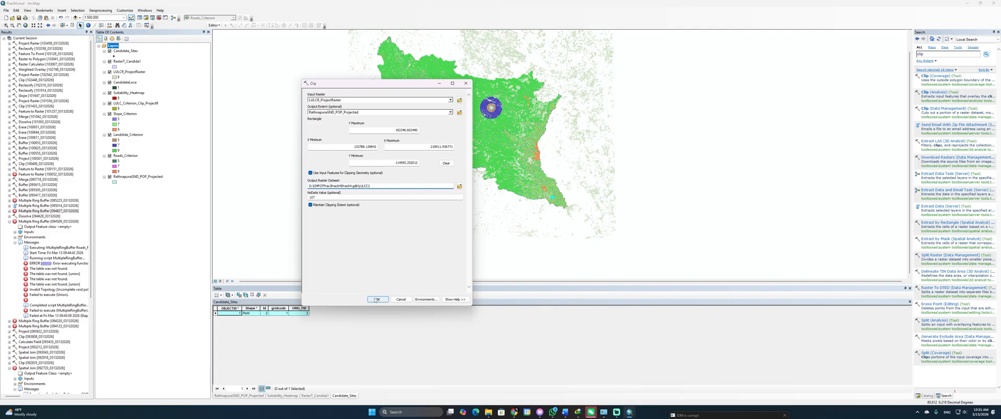
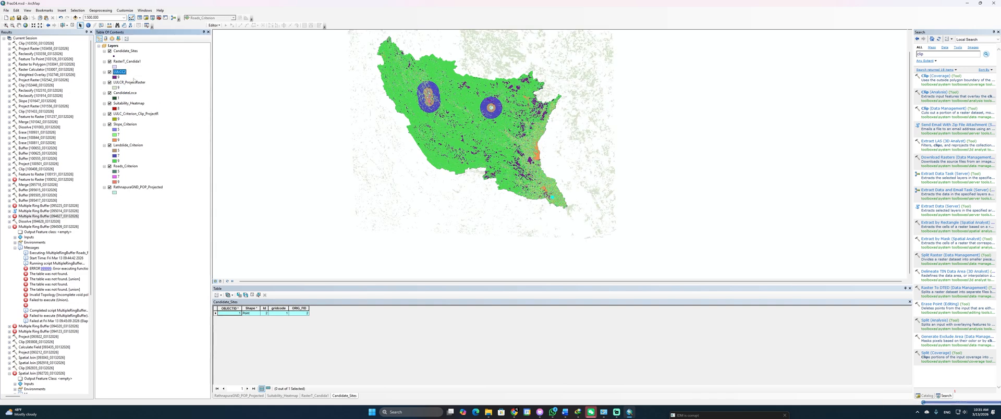
{"action": "right_click", "coordinate": [130, 82]}
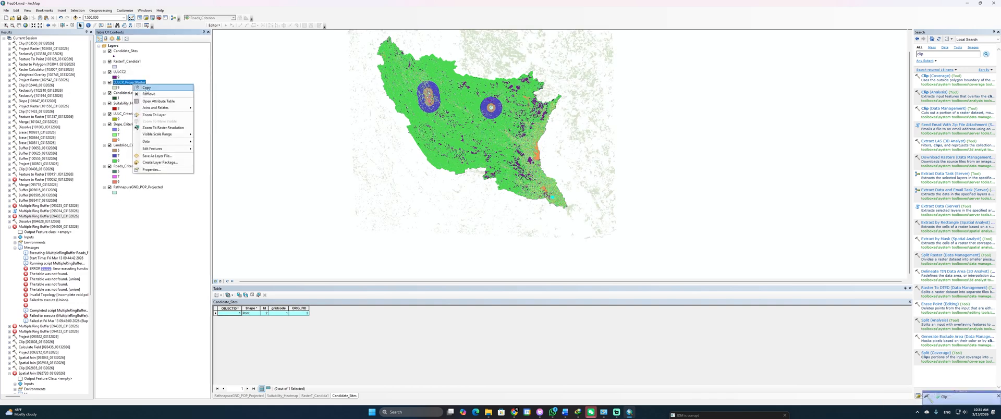
{"action": "left_click", "coordinate": [149, 94]}
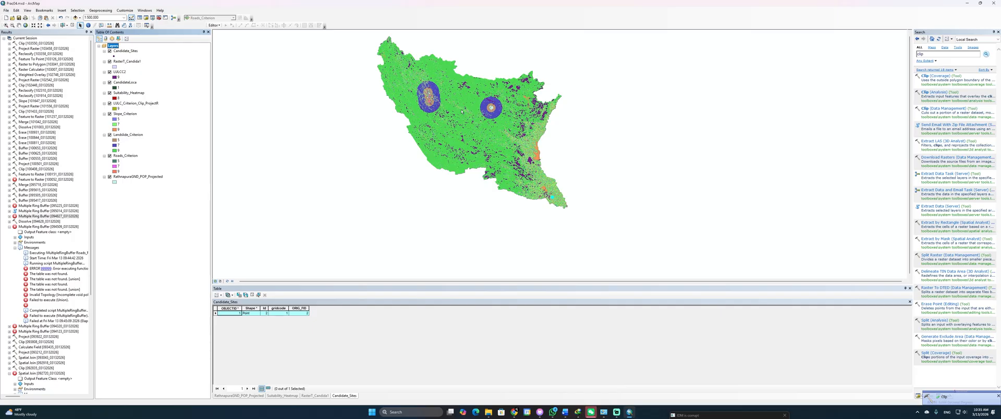
Step: Search for weighted, open the Weighted Overlay tool, and add LULCC2 with the Value field to the overlay table
{"action": "left_click_drag", "start_coordinate": [929, 54], "coordinate": [897, 56]}
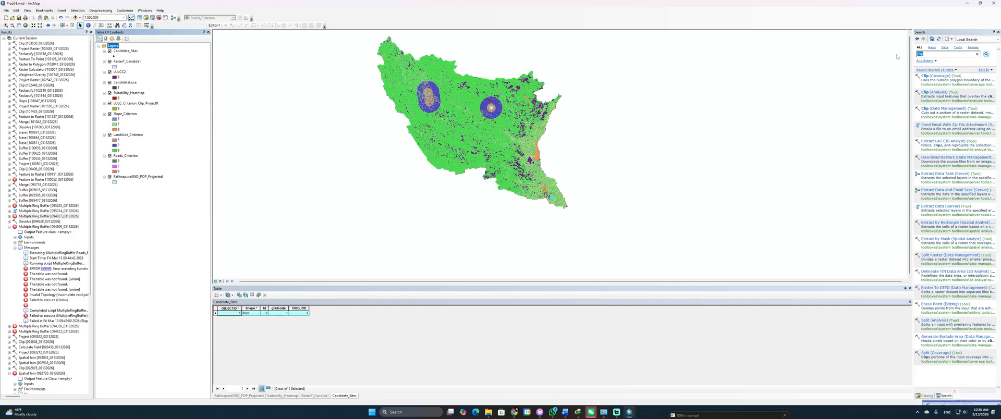
{"action": "type", "text": "weight"}
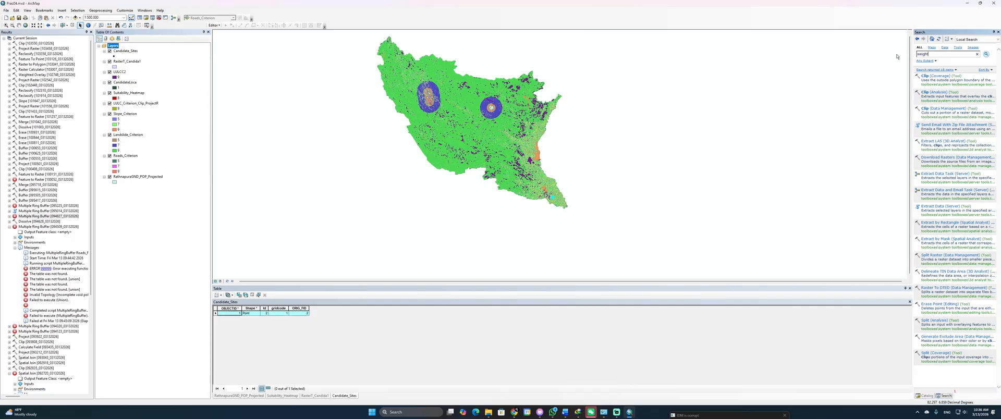
{"action": "type", "text": "ed"}
{"action": "key", "text": "Return"}
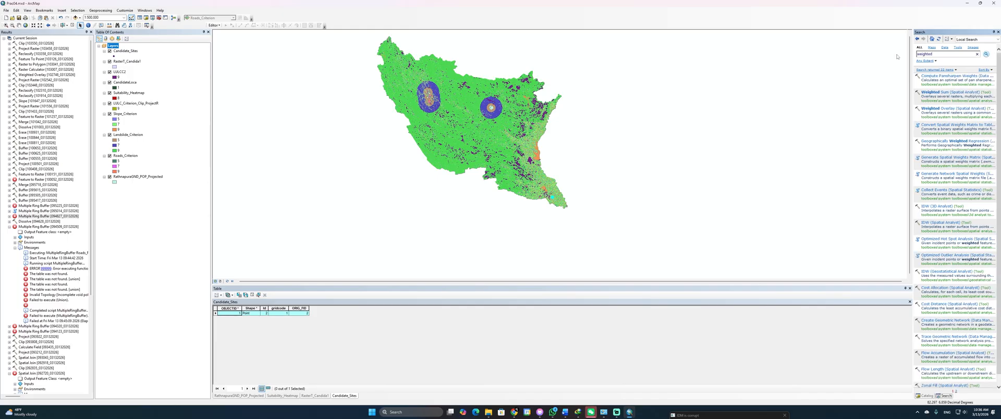
{"action": "left_click", "coordinate": [944, 108]}
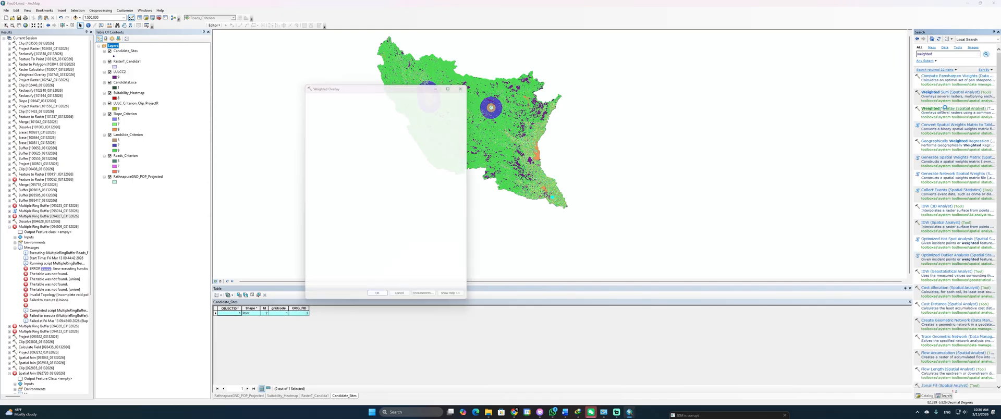
{"action": "left_click", "coordinate": [453, 103]}
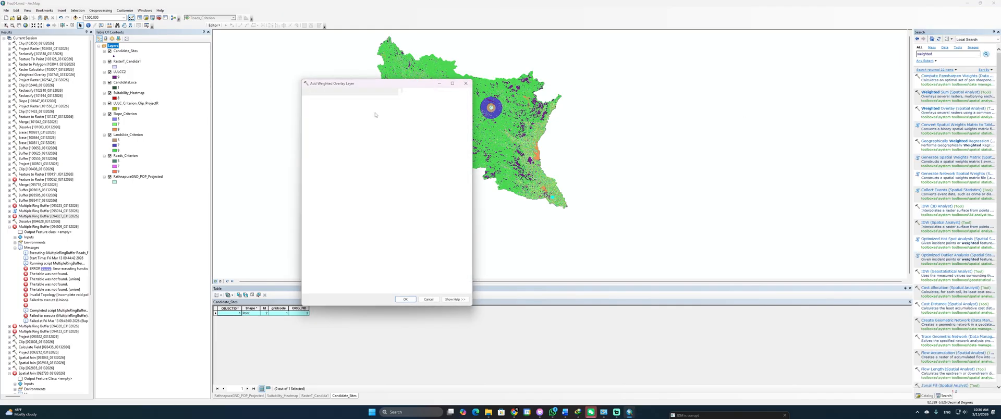
{"action": "left_click", "coordinate": [450, 100]}
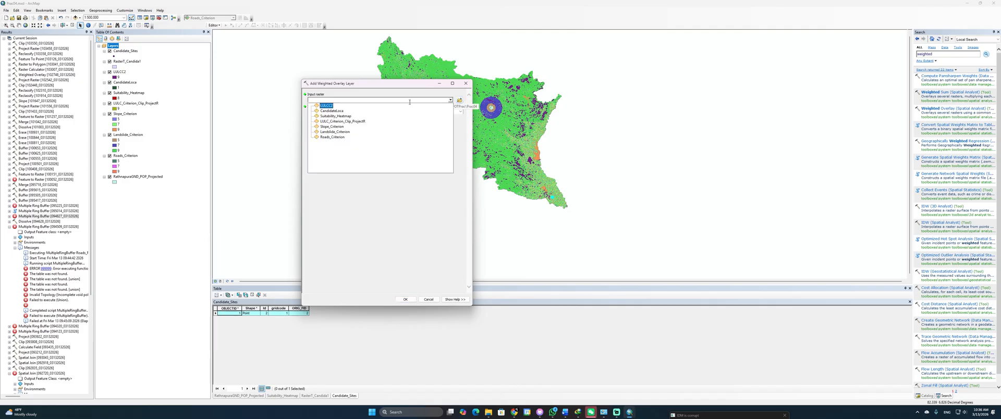
{"action": "left_click", "coordinate": [328, 106]}
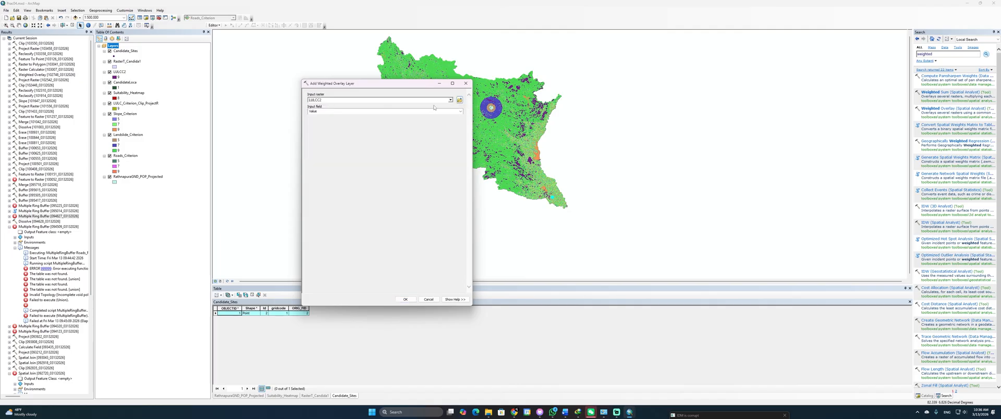
{"action": "left_click", "coordinate": [405, 299]}
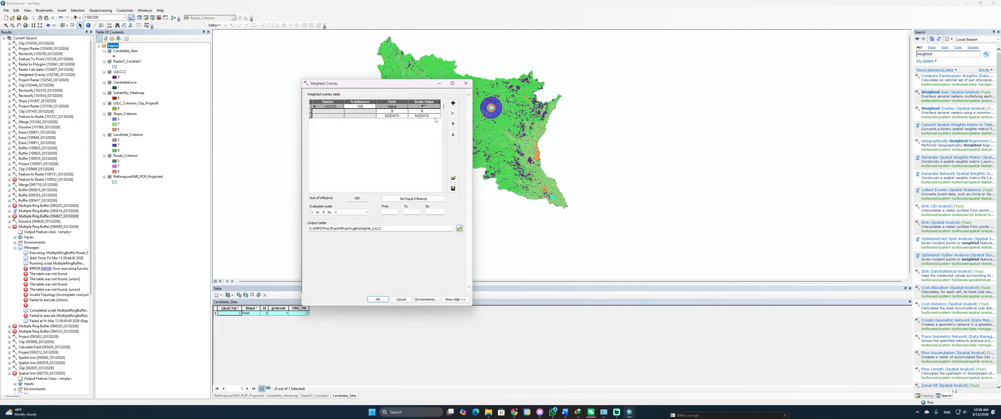
Step: Add Slope_Criterion, Landslide_Criterion and Roads_Criterion to the weighted overlay table
{"action": "left_click", "coordinate": [452, 103]}
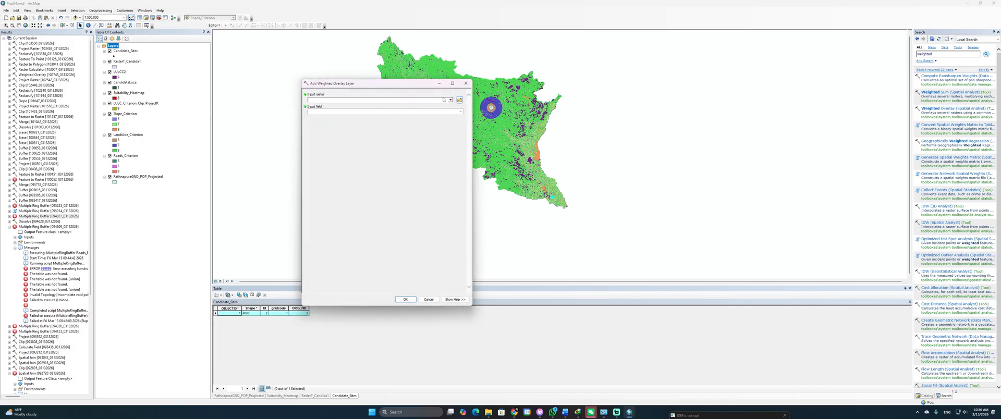
{"action": "left_click", "coordinate": [450, 99]}
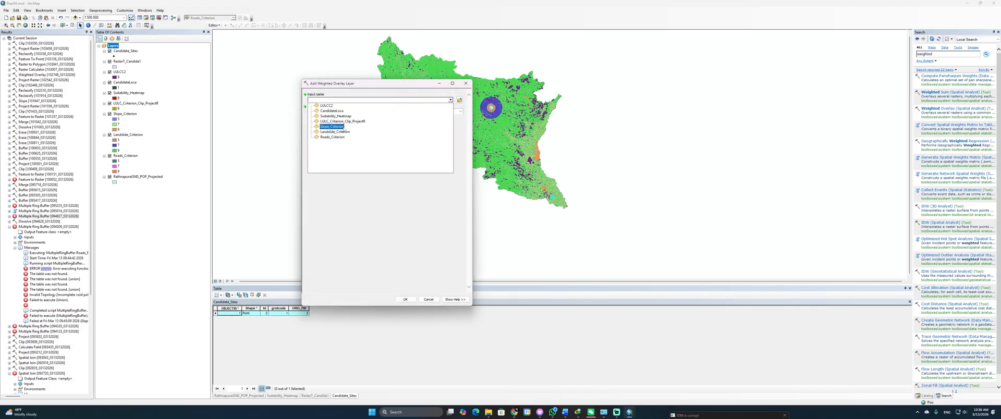
{"action": "left_click", "coordinate": [344, 126]}
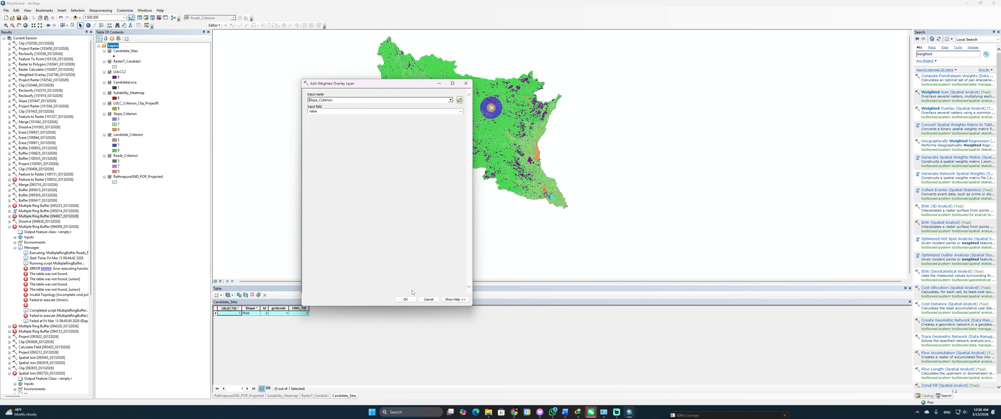
{"action": "key", "text": "Return"}
{"action": "left_click", "coordinate": [453, 103]}
{"action": "left_click", "coordinate": [450, 99]}
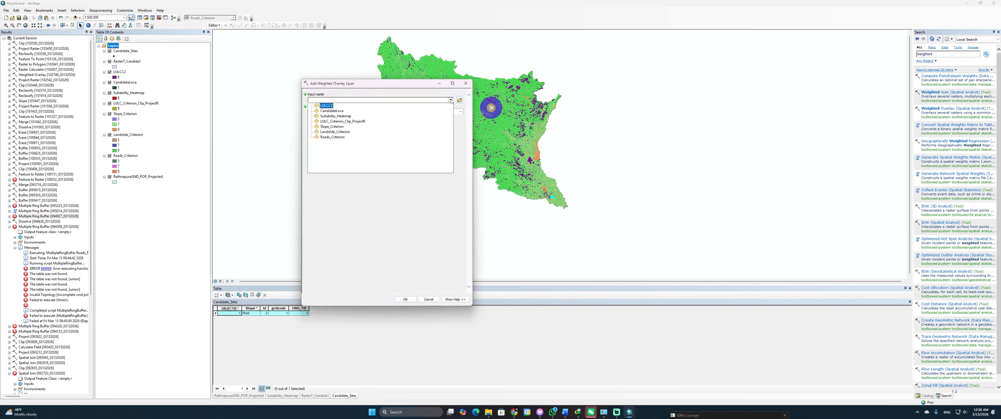
{"action": "left_click", "coordinate": [337, 132]}
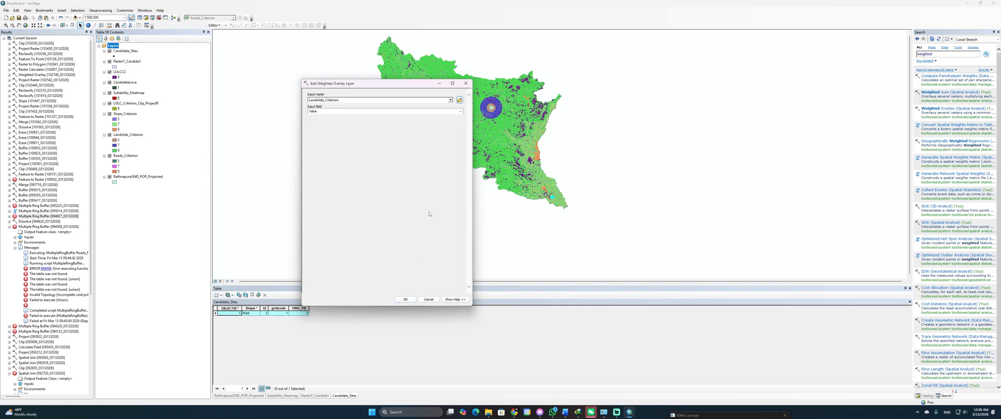
{"action": "left_click", "coordinate": [405, 299]}
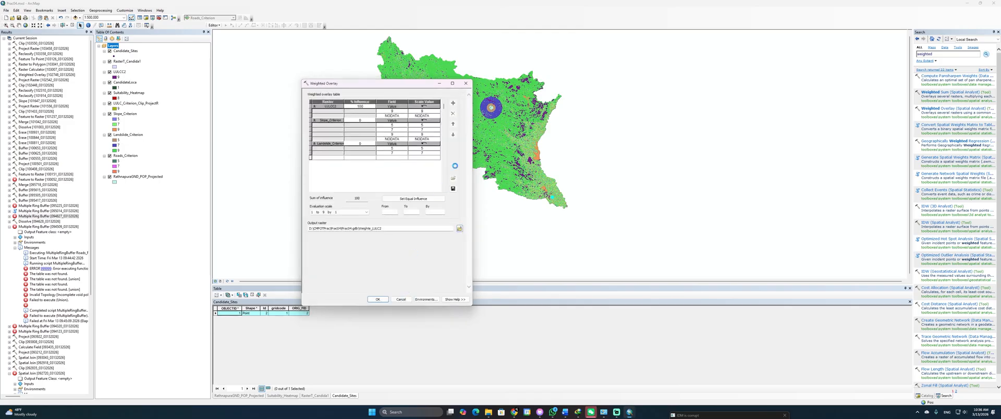
{"action": "left_click", "coordinate": [453, 103]}
{"action": "left_click", "coordinate": [450, 100]}
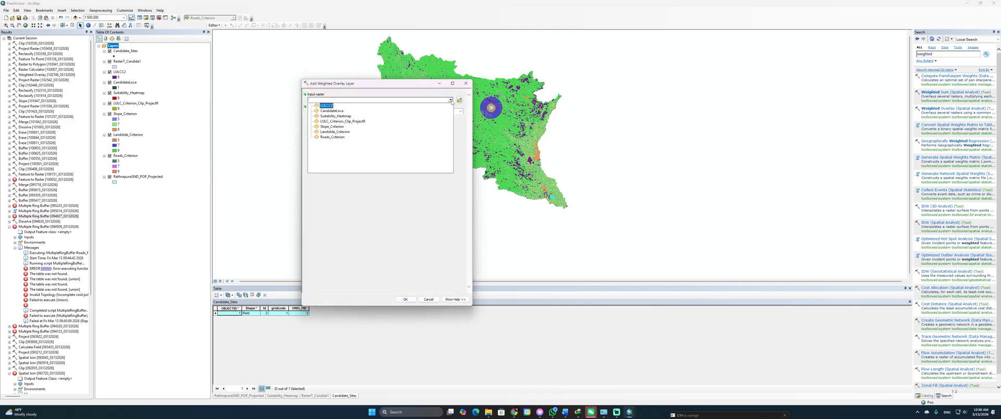
{"action": "left_click", "coordinate": [328, 138]}
{"action": "left_click", "coordinate": [405, 299]}
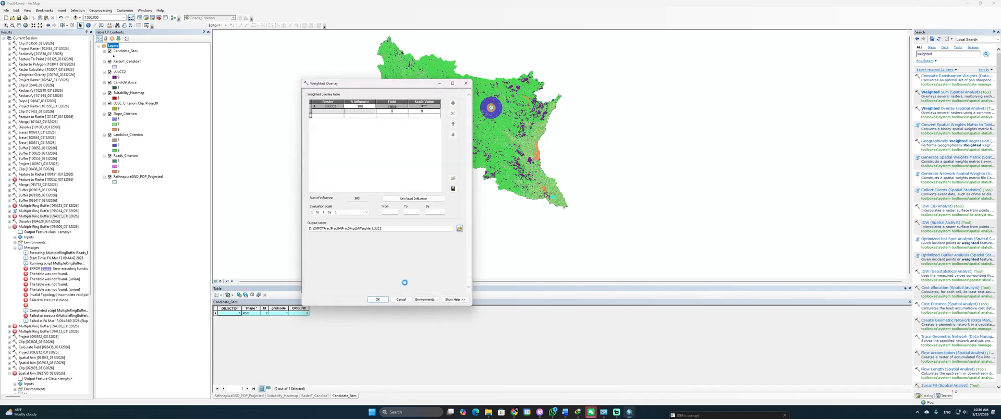
Step: Give all four rasters equal influence and run the weighted overlay with output Weighte_LULC2
{"action": "left_click", "coordinate": [420, 200]}
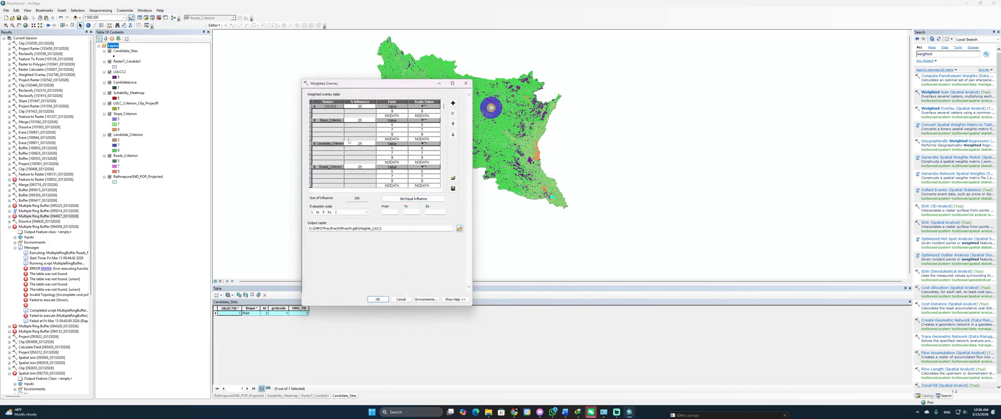
{"action": "left_click", "coordinate": [388, 228]}
{"action": "mouse_move", "coordinate": [388, 228]}
{"action": "left_mouse_down"}
{"action": "mouse_move", "coordinate": [361, 229]}
{"action": "mouse_move", "coordinate": [378, 231]}
{"action": "left_mouse_up"}
{"action": "left_click", "coordinate": [383, 299]}
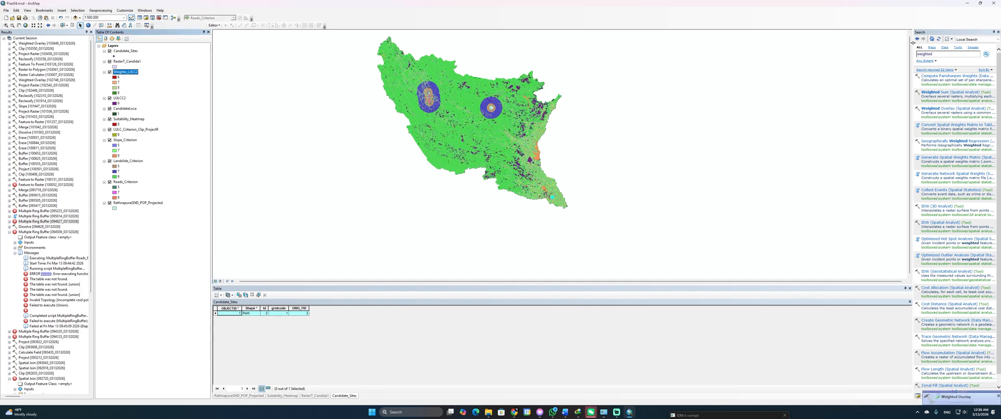
Step: Search the tools for calculator and open the Spatial Analyst Raster Calculator
{"action": "double_click", "coordinate": [939, 53]}
{"action": "type", "text": "raster"}
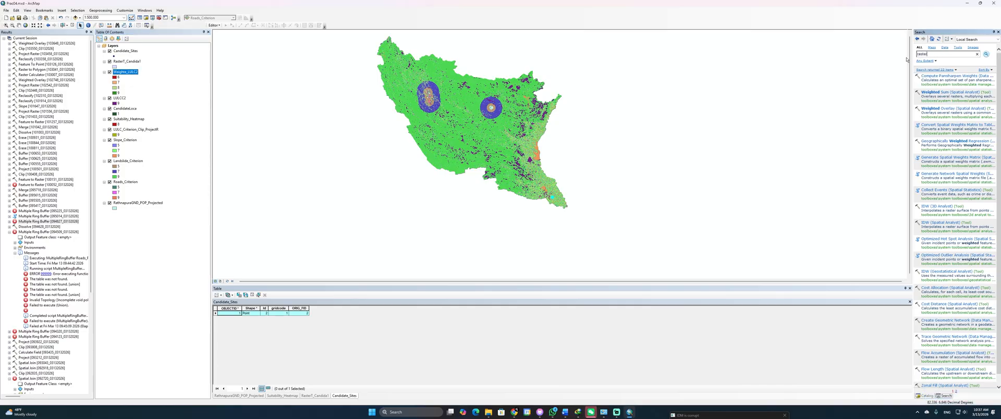
{"action": "type", "text": " calc"}
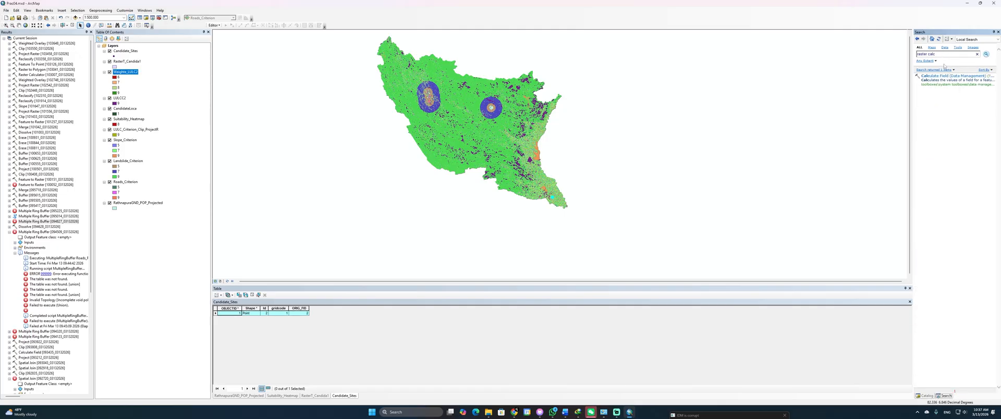
{"action": "left_click_drag", "start_coordinate": [936, 54], "coordinate": [914, 59]}
{"action": "type", "text": "claculator"}
{"action": "left_click_drag", "start_coordinate": [941, 54], "coordinate": [891, 57]}
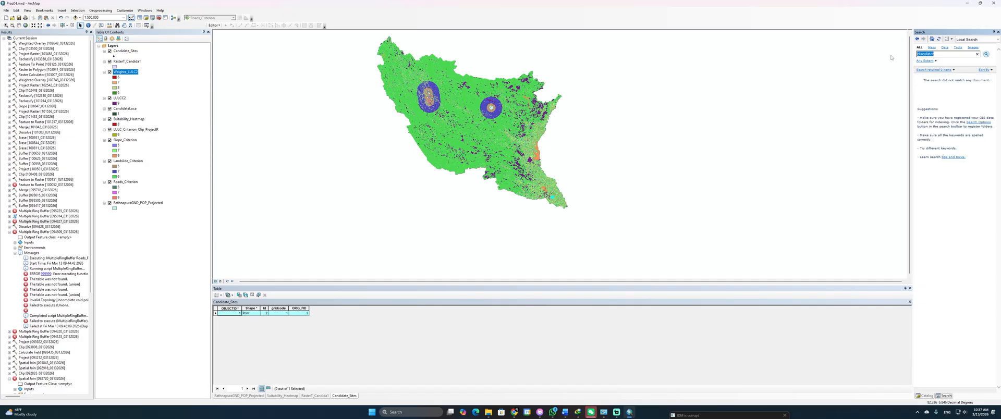
{"action": "type", "text": "calculator"}
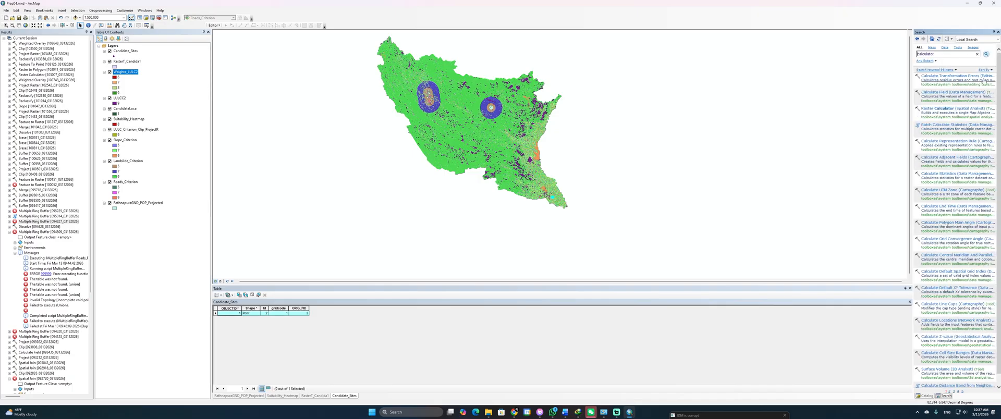
{"action": "left_click", "coordinate": [947, 108]}
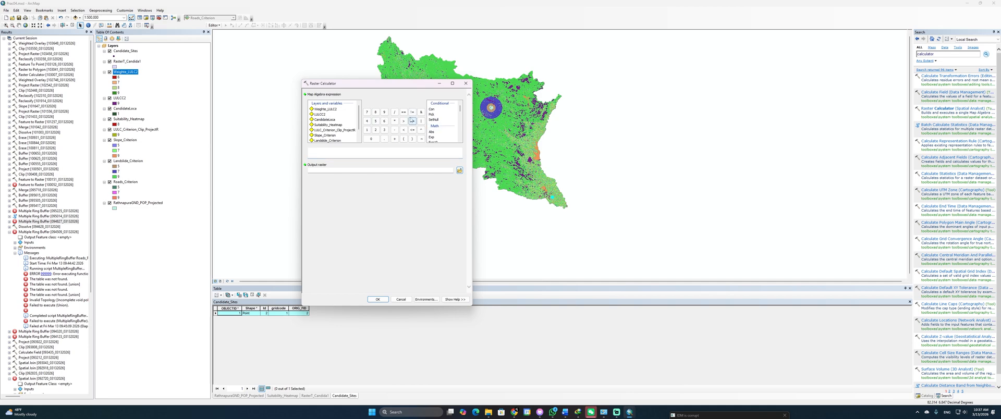
Step: Run the map algebra expression Con("Weighte_LULC2" >= 8,1) with the output raster named weighte_lulcFiltered
{"action": "double_click", "coordinate": [432, 109]}
{"action": "double_click", "coordinate": [325, 109]}
{"action": "left_click", "coordinate": [412, 121]}
{"action": "type", "text": "8,1)"}
{"action": "left_click", "coordinate": [448, 169]}
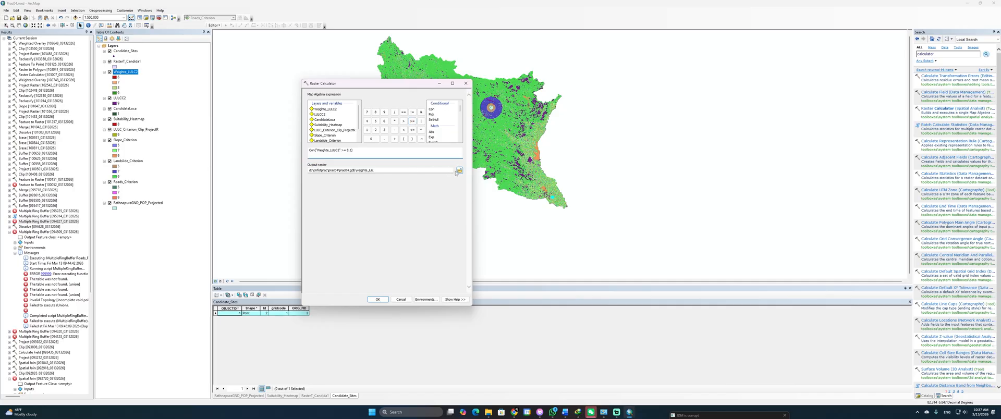
{"action": "left_click", "coordinate": [382, 171]}
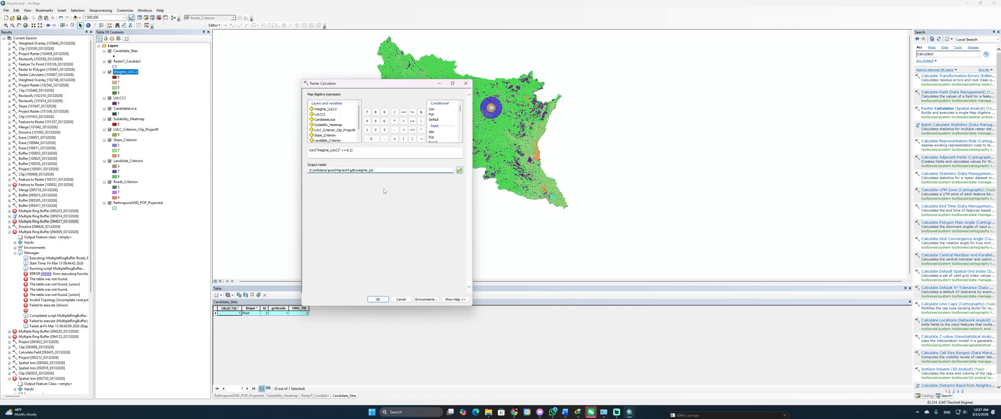
{"action": "type", "text": "Filtered"}
{"action": "left_click", "coordinate": [377, 299]}
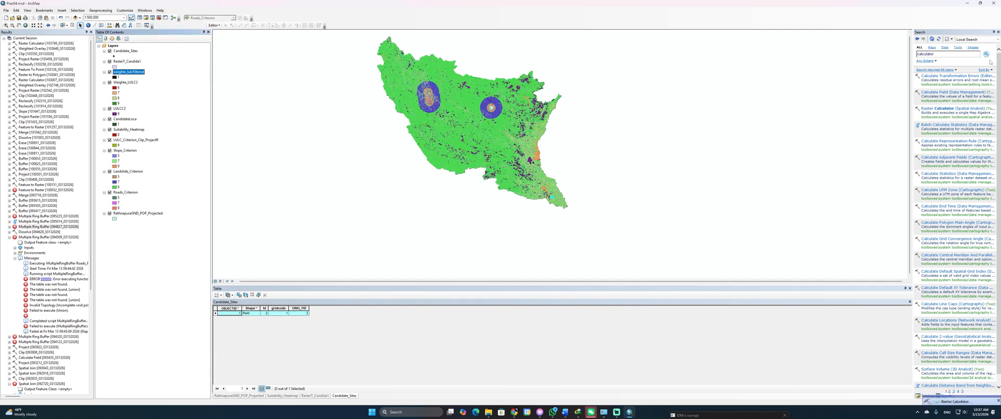
Step: Search for raster to polygon, open the Raster to Polygon tool, and set weighte_lulcFiltered as the input raster
{"action": "left_click_drag", "start_coordinate": [942, 55], "coordinate": [864, 53]}
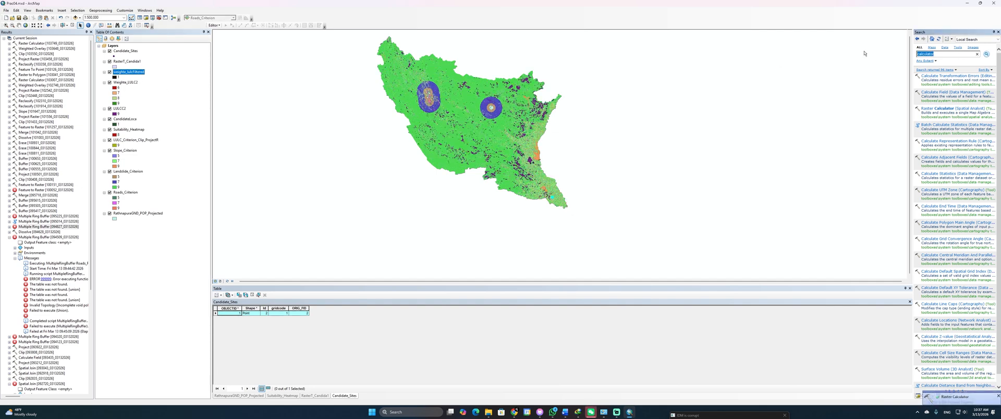
{"action": "type", "text": "raster to polygo"}
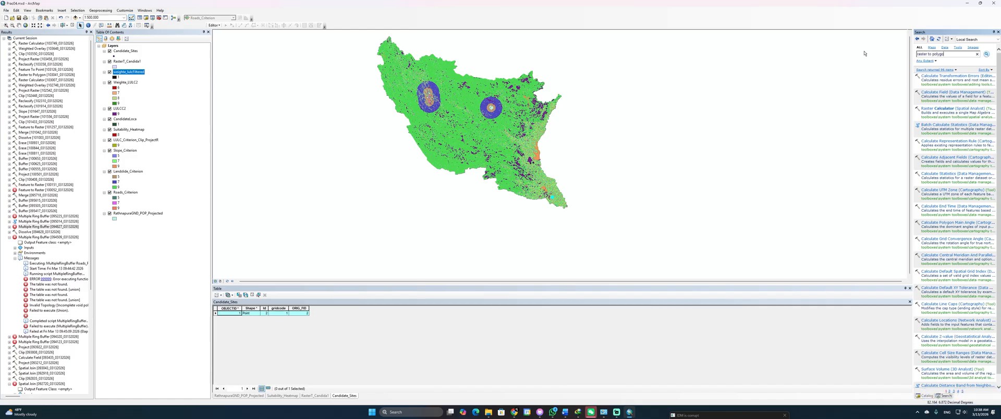
{"action": "type", "text": "n"}
{"action": "left_click", "coordinate": [930, 76]}
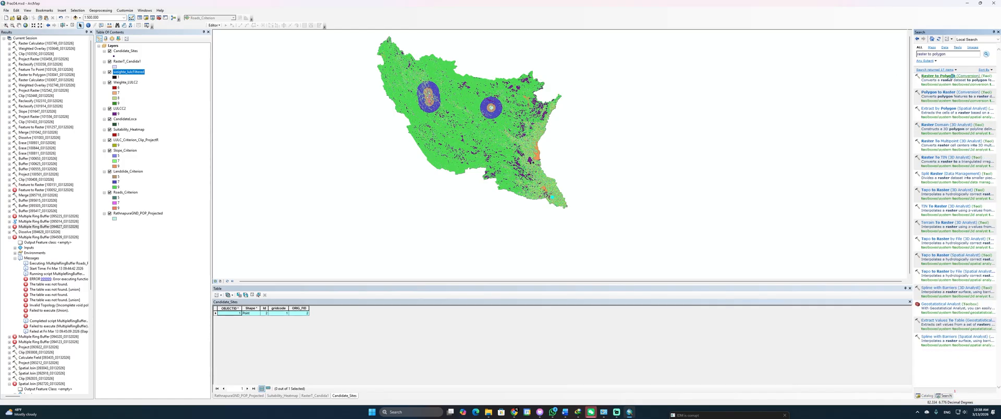
{"action": "left_click", "coordinate": [452, 100]}
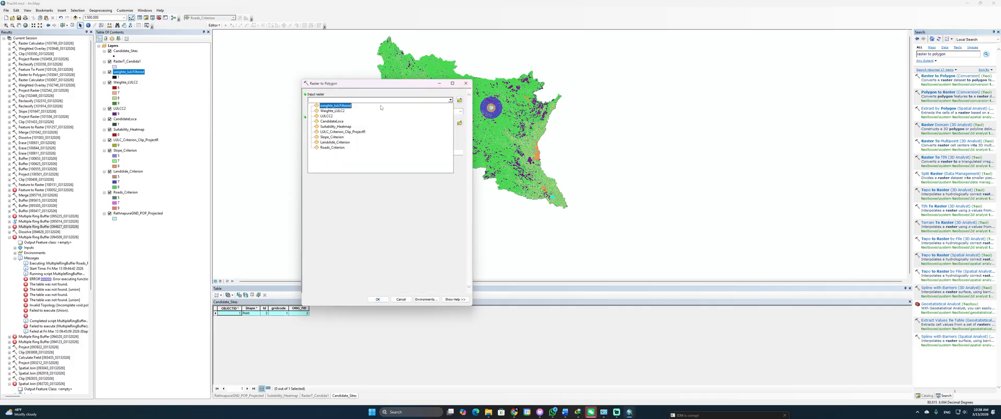
{"action": "left_click", "coordinate": [336, 105]}
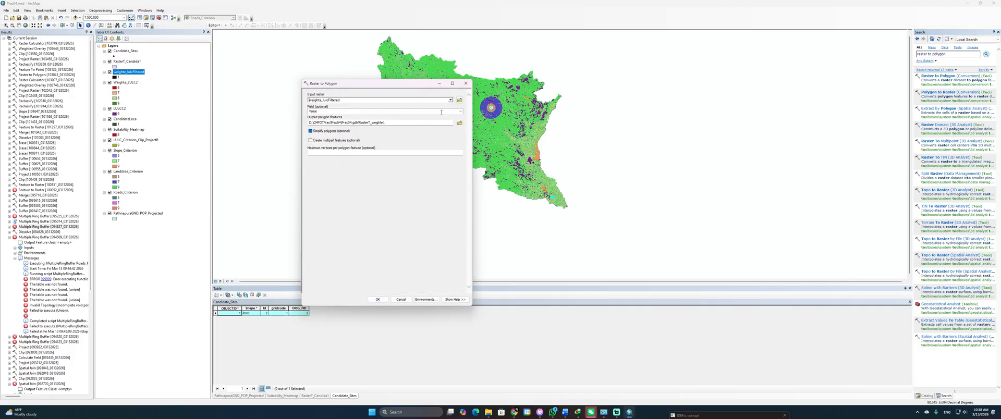
Step: Name the output polygon features RasterT_LULC2, keeping the Value field and simplified polygons, and run the conversion
{"action": "left_click", "coordinate": [459, 111]}
{"action": "left_click", "coordinate": [459, 116]}
{"action": "left_click", "coordinate": [413, 123]}
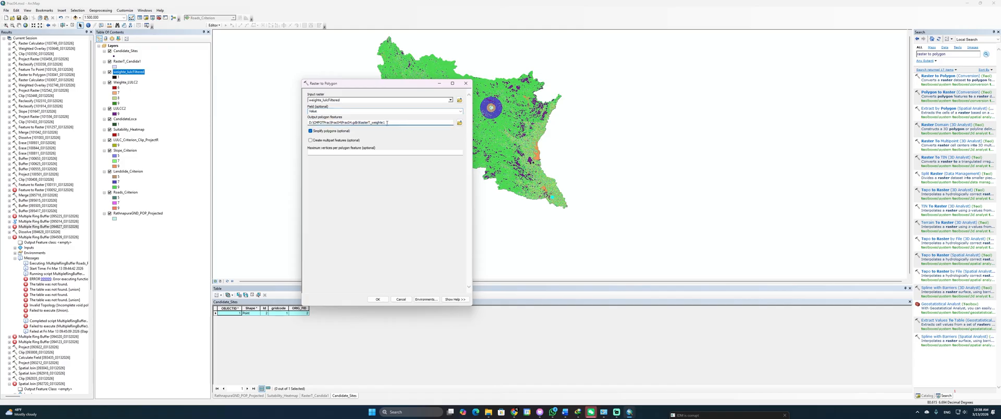
{"action": "mouse_move", "coordinate": [387, 123]}
{"action": "left_mouse_down"}
{"action": "mouse_move", "coordinate": [364, 122]}
{"action": "mouse_move", "coordinate": [372, 122]}
{"action": "left_mouse_up"}
{"action": "left_click_drag", "start_coordinate": [386, 122], "coordinate": [371, 122]}
{"action": "type", "text": "LULC2"}
{"action": "left_click", "coordinate": [377, 299]}
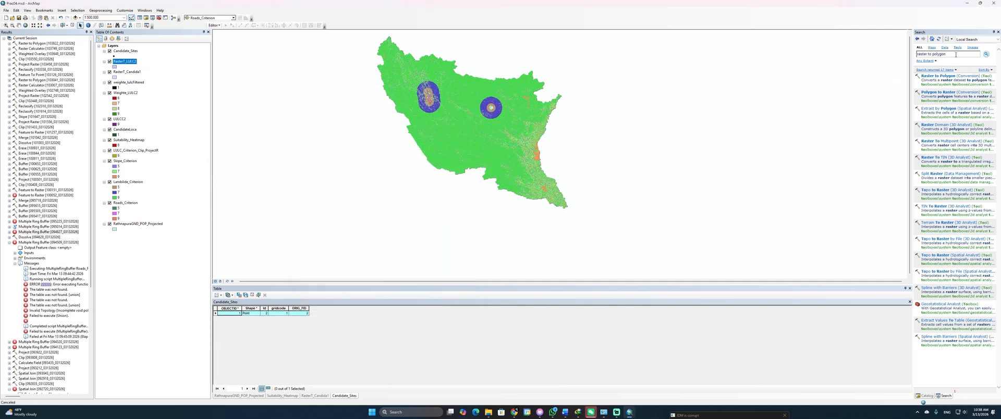
Step: Search for feature to point, open the Feature To Point tool, and set RasterT_LULC2 as the input features
{"action": "left_click_drag", "start_coordinate": [955, 55], "coordinate": [894, 59]}
{"action": "type", "text": "feature to"}
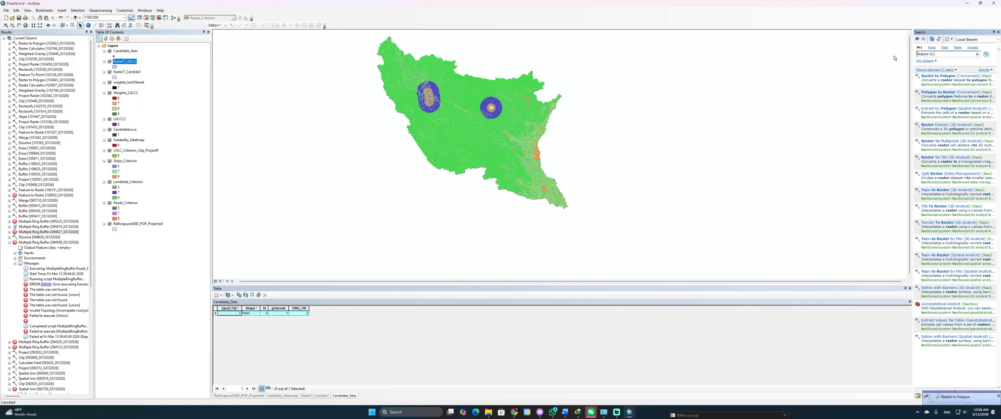
{"action": "type", "text": " point"}
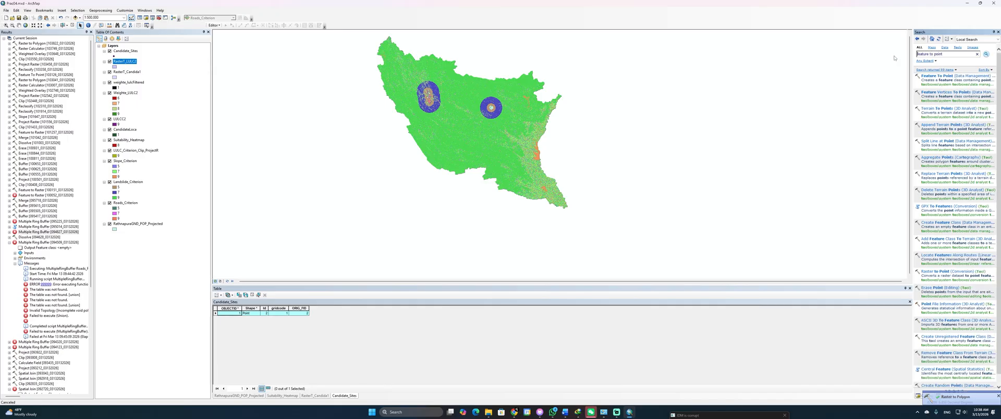
{"action": "left_click", "coordinate": [938, 76]}
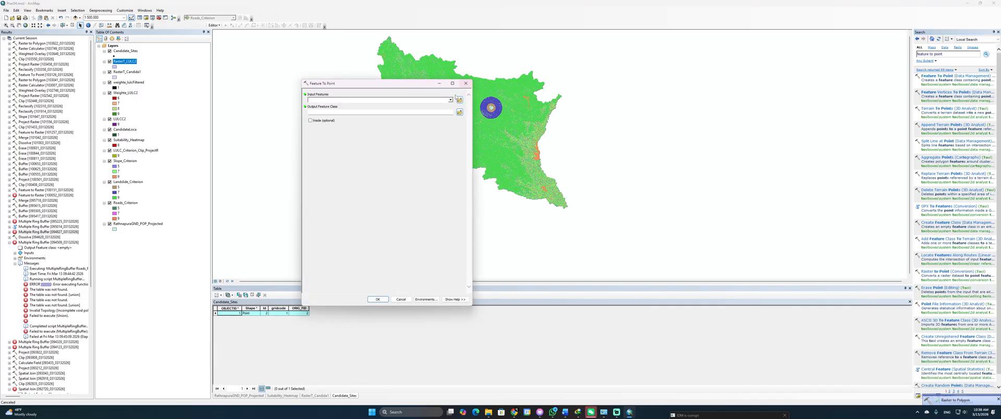
{"action": "left_click", "coordinate": [451, 100]}
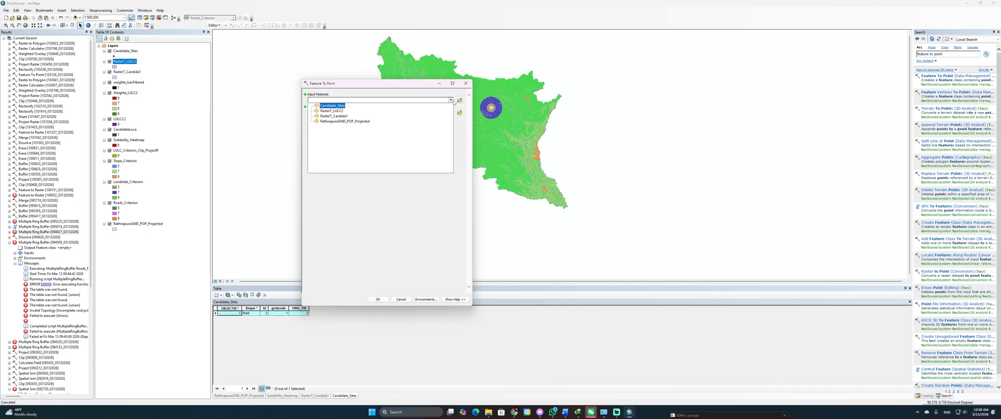
{"action": "left_click", "coordinate": [339, 111]}
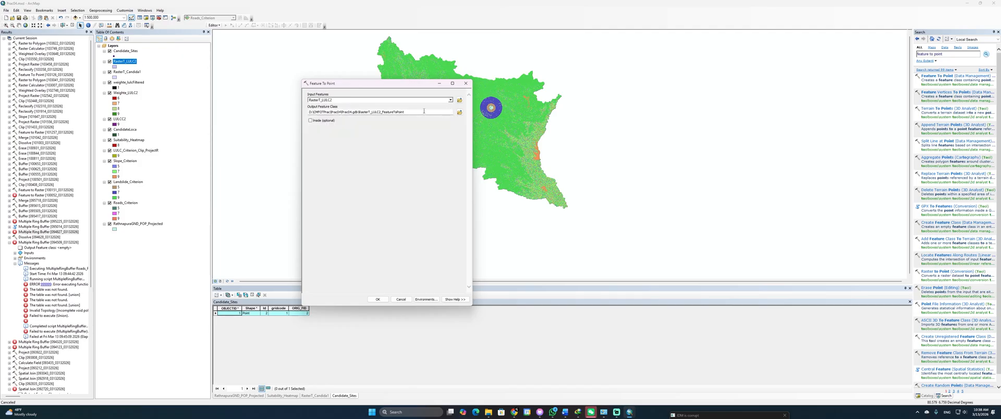
Step: Name the output feature class RasterT_LULC2_Points and run the conversion
{"action": "left_click_drag", "start_coordinate": [424, 111], "coordinate": [382, 112]}
{"action": "type", "text": "Po"}
{"action": "left_click", "coordinate": [377, 299]}
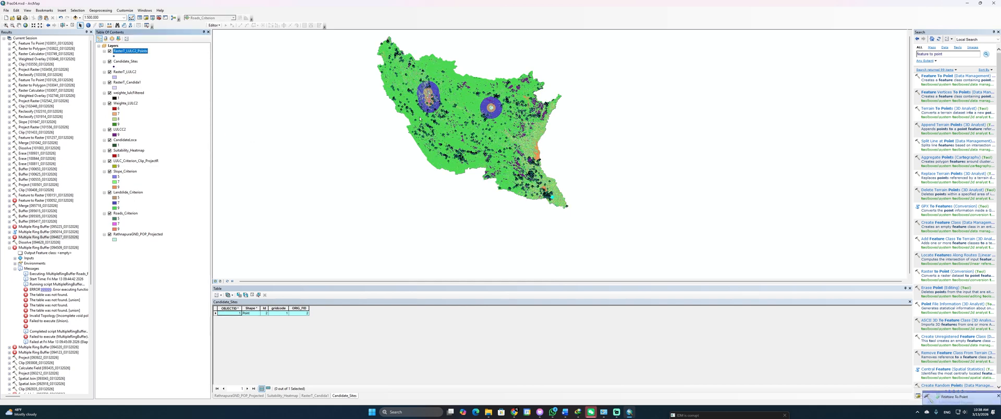
Step: Hide every layer except RasterT_LULC2_Points, including the candidate sites, polygons, criterion rasters and GND population layer
{"action": "scroll", "coordinate": [420, 119], "scroll_direction": "down", "scroll_amount": 2}
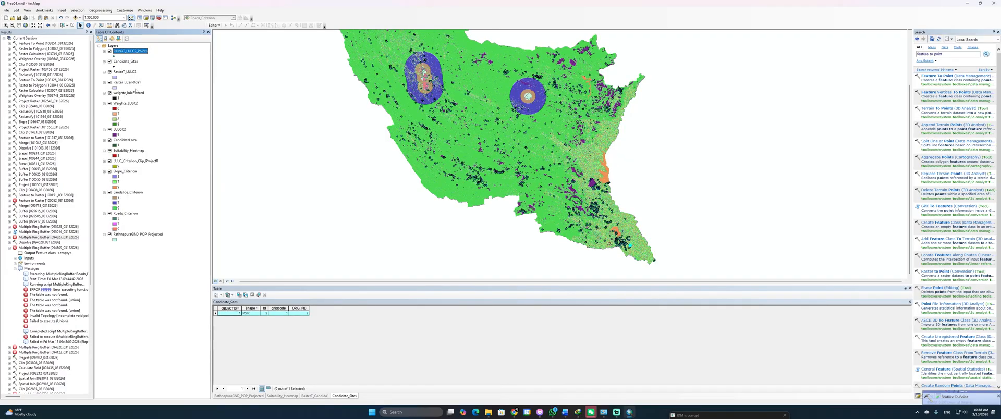
{"action": "left_click", "coordinate": [110, 62]}
{"action": "left_click", "coordinate": [110, 74]}
{"action": "left_click", "coordinate": [110, 72]}
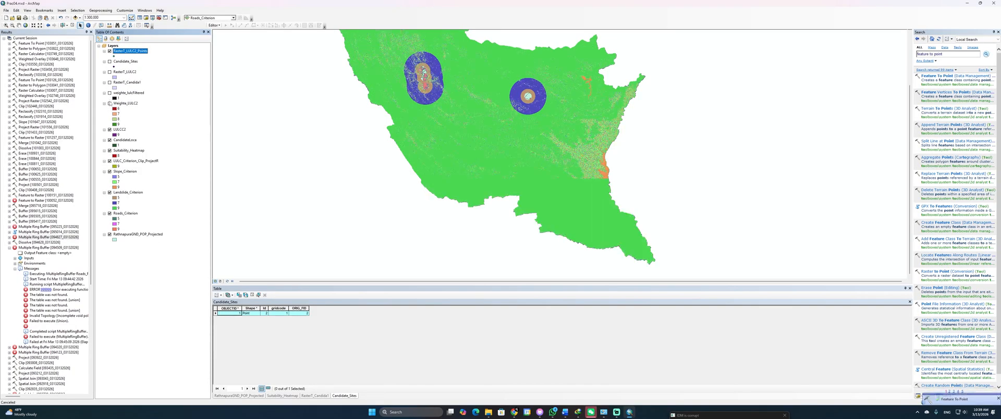
{"action": "left_click", "coordinate": [110, 129]}
{"action": "left_click", "coordinate": [109, 140]}
{"action": "left_click", "coordinate": [109, 150]}
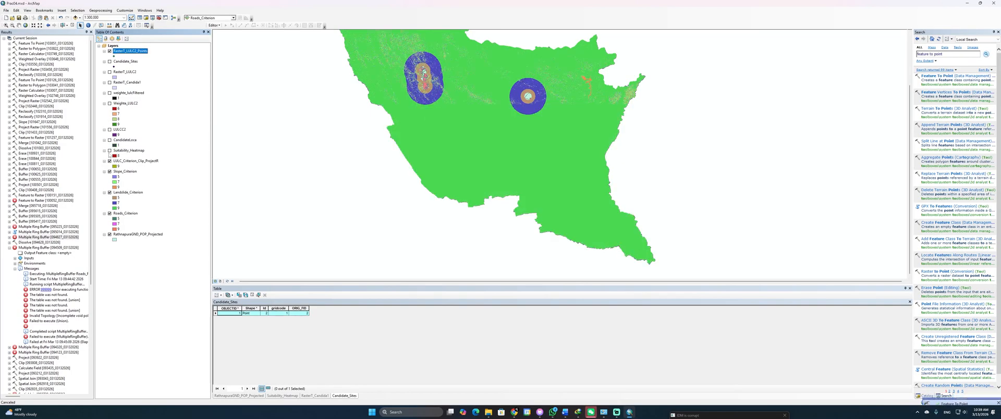
{"action": "left_click", "coordinate": [109, 160]}
{"action": "left_click", "coordinate": [110, 171]}
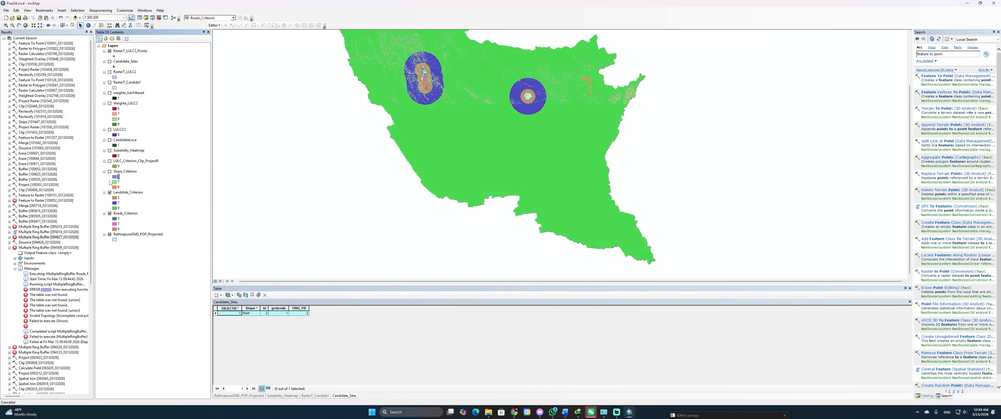
{"action": "left_click", "coordinate": [110, 193]}
{"action": "left_click", "coordinate": [109, 213]}
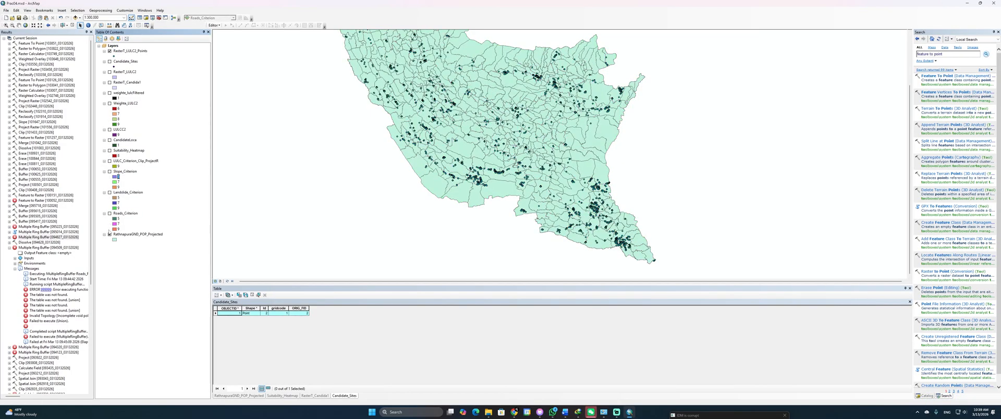
{"action": "left_click", "coordinate": [109, 234]}
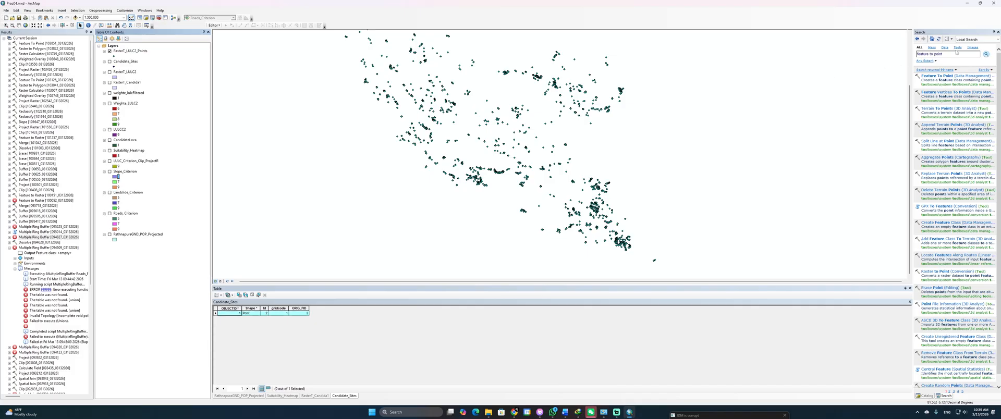
Step: Switch to the practical instructions in Word and copy Rangeland from the land-cover table into the Criterion 4 reclassify instruction, after the Bare Land class
{"action": "key", "text": "alt+Tab"}
{"action": "key", "text": "alt+Tab"}
{"action": "key", "text": "Tab"}
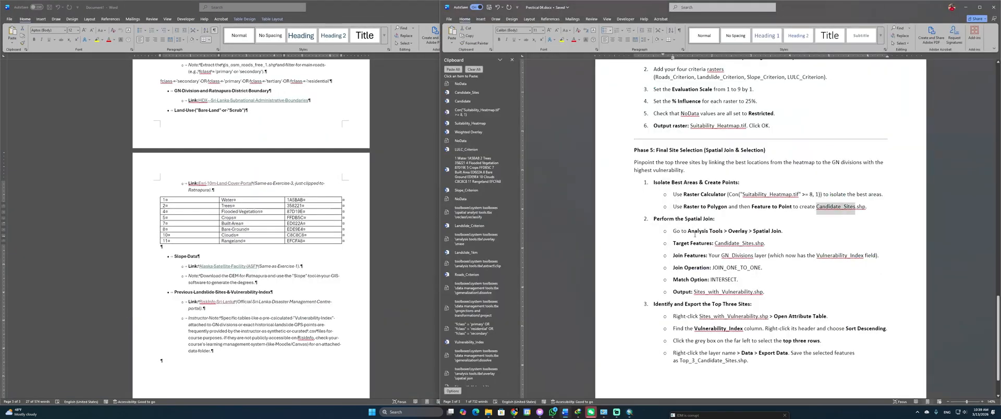
{"action": "scroll", "coordinate": [739, 207], "scroll_direction": "up", "scroll_amount": 1}
{"action": "scroll", "coordinate": [739, 208], "scroll_direction": "up", "scroll_amount": 4}
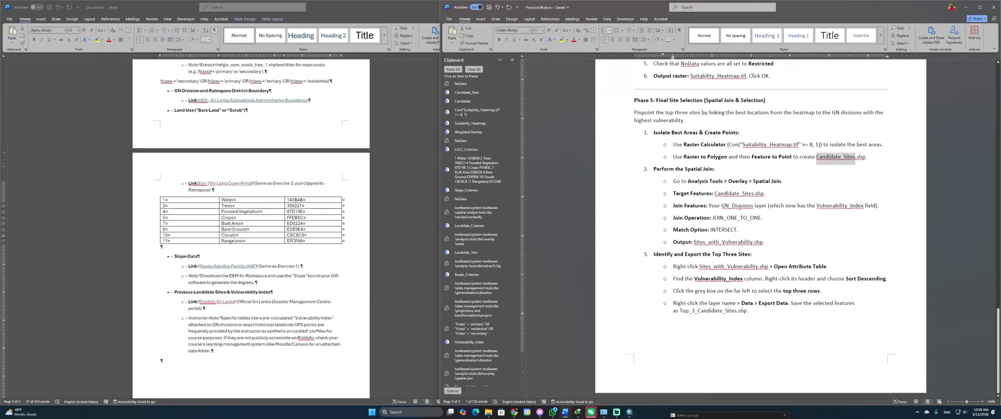
{"action": "scroll", "coordinate": [739, 207], "scroll_direction": "up", "scroll_amount": 1}
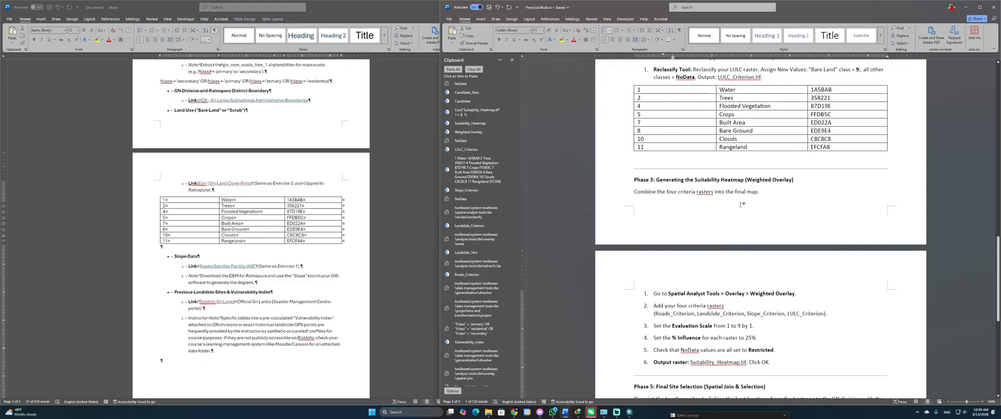
{"action": "scroll", "coordinate": [754, 160], "scroll_direction": "up", "scroll_amount": 1}
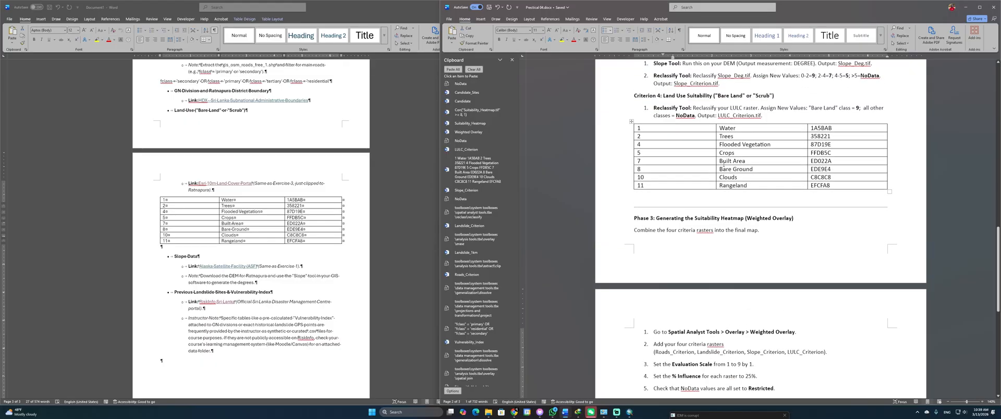
{"action": "scroll", "coordinate": [681, 141], "scroll_direction": "up", "scroll_amount": 1}
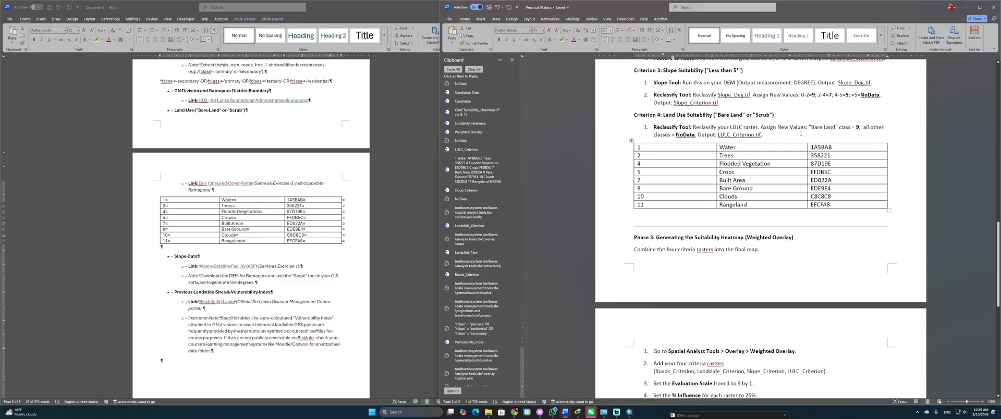
{"action": "double_click", "coordinate": [720, 204]}
{"action": "left_click_drag", "start_coordinate": [719, 205], "coordinate": [710, 204]}
{"action": "left_click", "coordinate": [727, 204]}
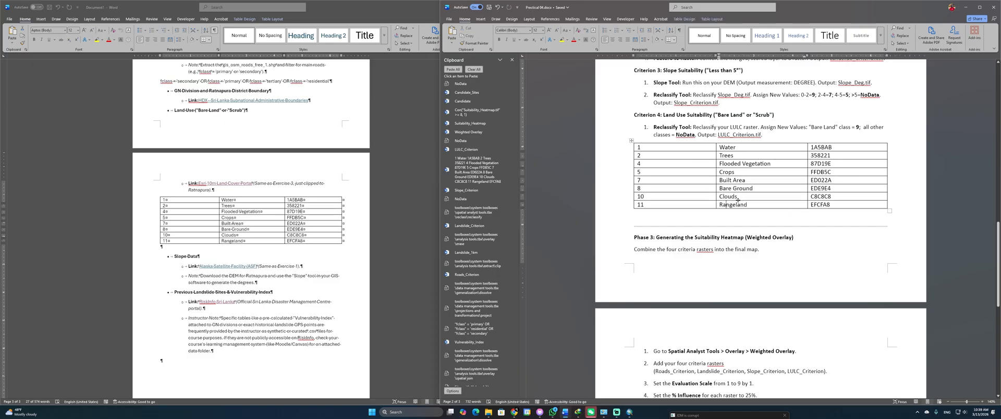
{"action": "double_click", "coordinate": [720, 204]}
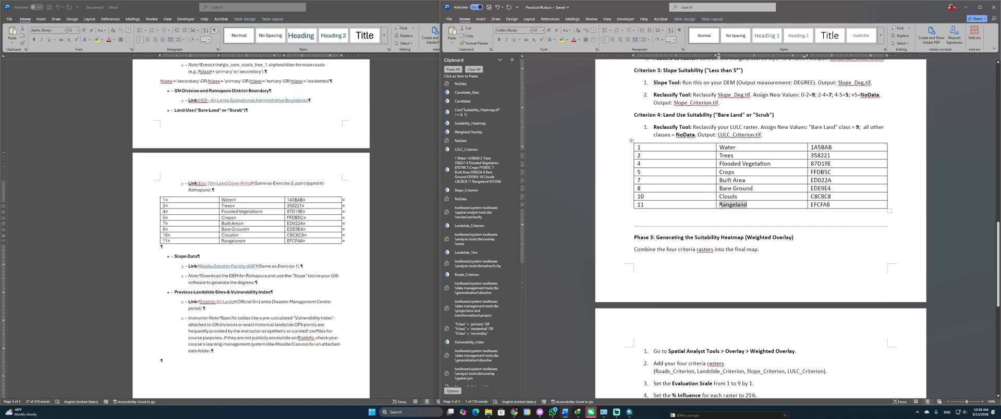
{"action": "key", "text": "ctrl+c"}
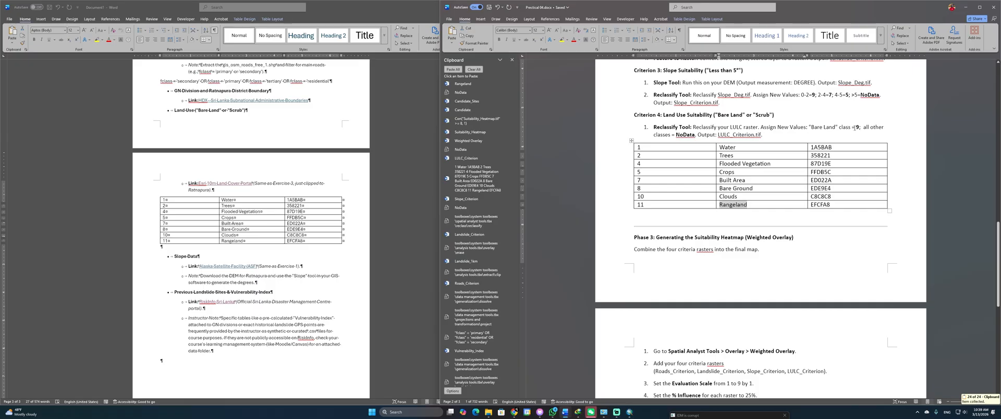
{"action": "left_click", "coordinate": [860, 127]}
{"action": "key", "text": "ctrl+v"}
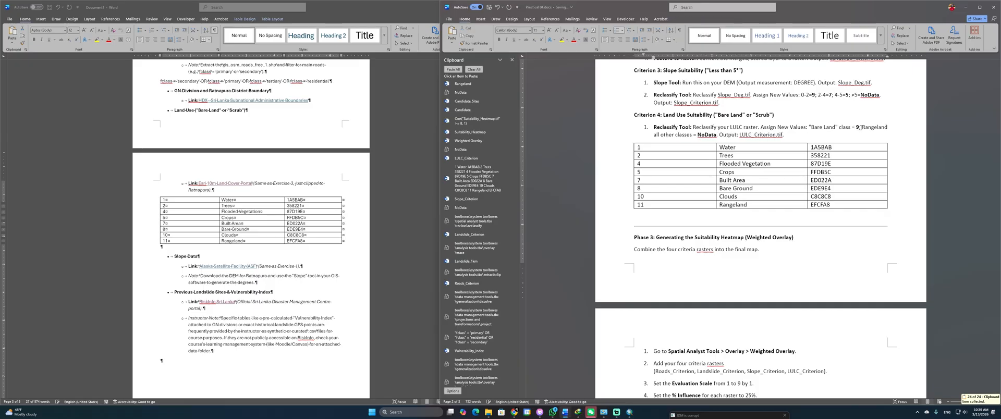
Step: Put Rangeland in quotation marks and follow it with "class = 9;" copied from the Bare Land wording
{"action": "left_click_drag", "start_coordinate": [859, 127], "coordinate": [842, 130]}
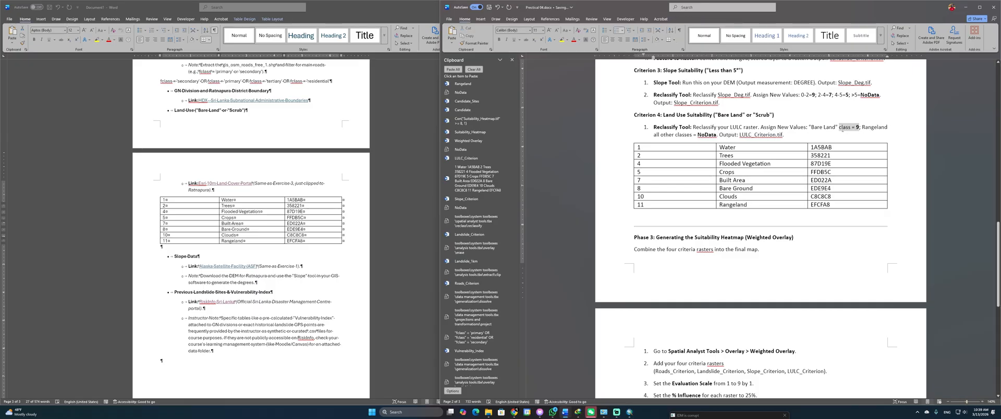
{"action": "key", "text": "ctrl+c"}
{"action": "left_click", "coordinate": [864, 127]}
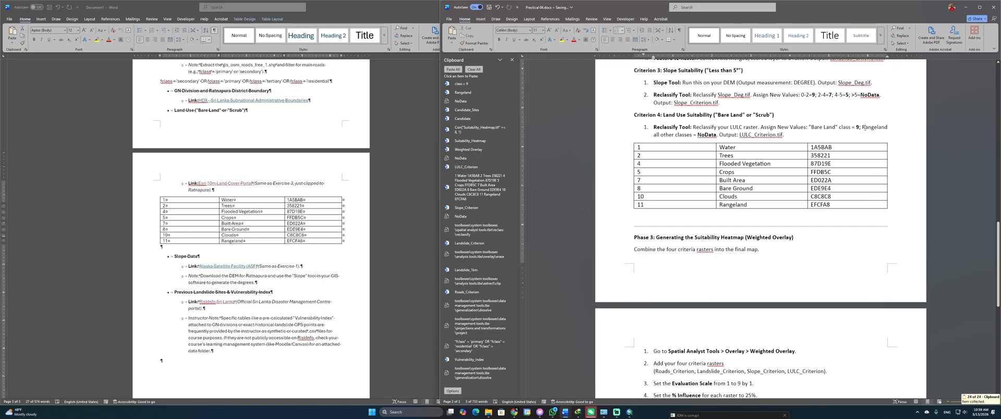
{"action": "type", "text": "\""}
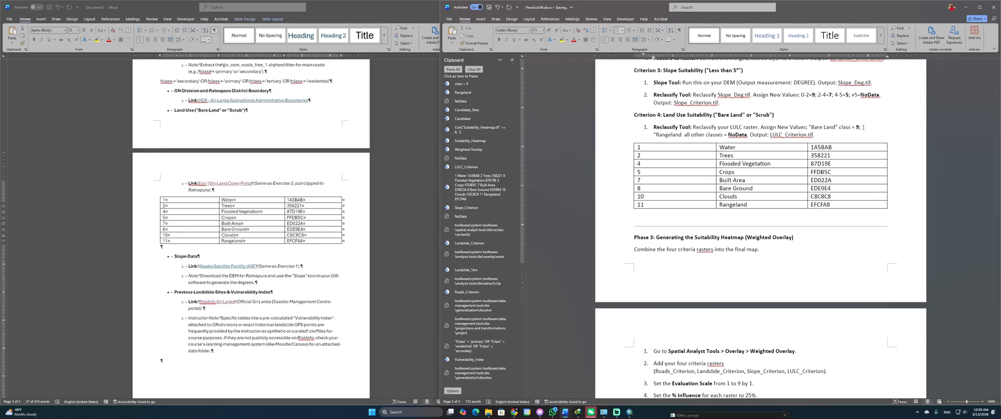
{"action": "type", "text": "\""}
{"action": "key", "text": "ctrl+v"}
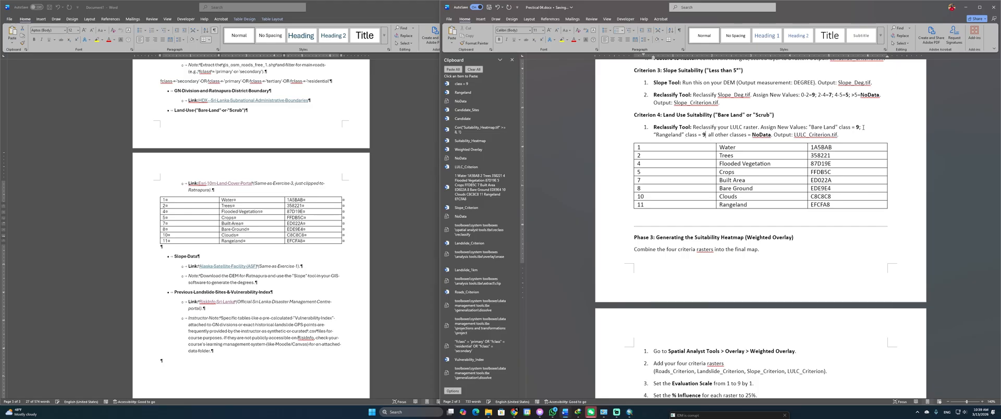
{"action": "type", "text": ";"}
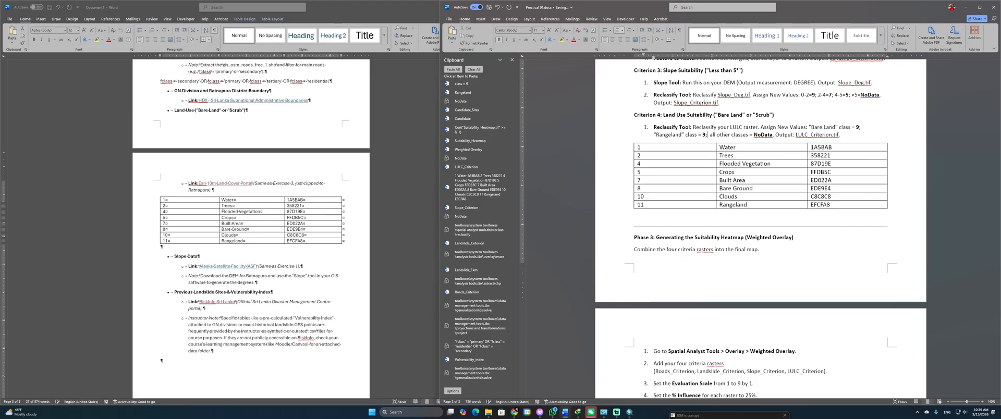
Step: Review the Phase 5 instructions for the spatial join and the export of the top three sites
{"action": "scroll", "coordinate": [741, 207], "scroll_direction": "down", "scroll_amount": 3}
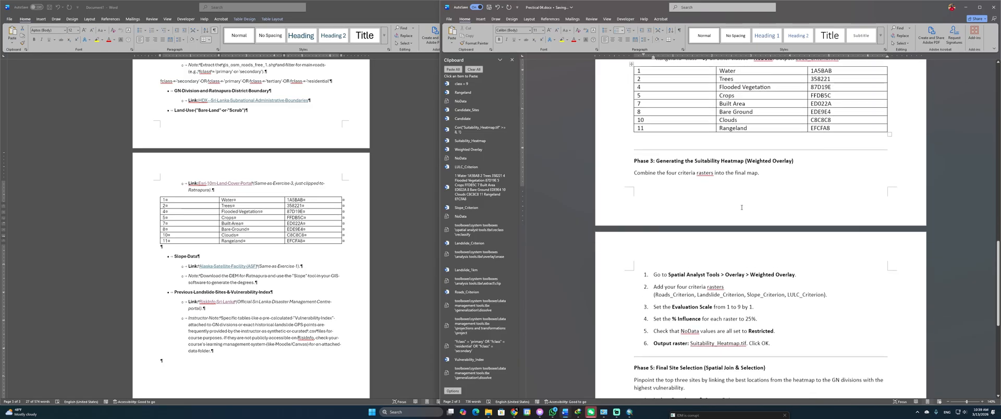
{"action": "scroll", "coordinate": [741, 207], "scroll_direction": "down", "scroll_amount": 4}
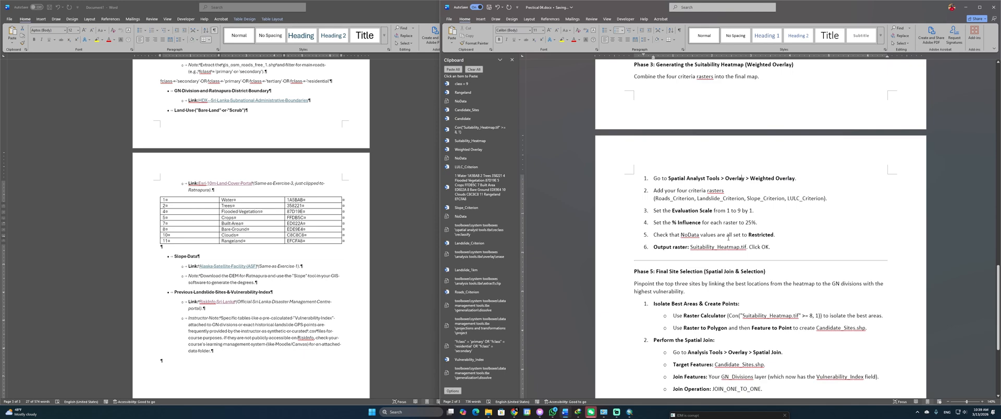
{"action": "scroll", "coordinate": [728, 238], "scroll_direction": "down", "scroll_amount": 3}
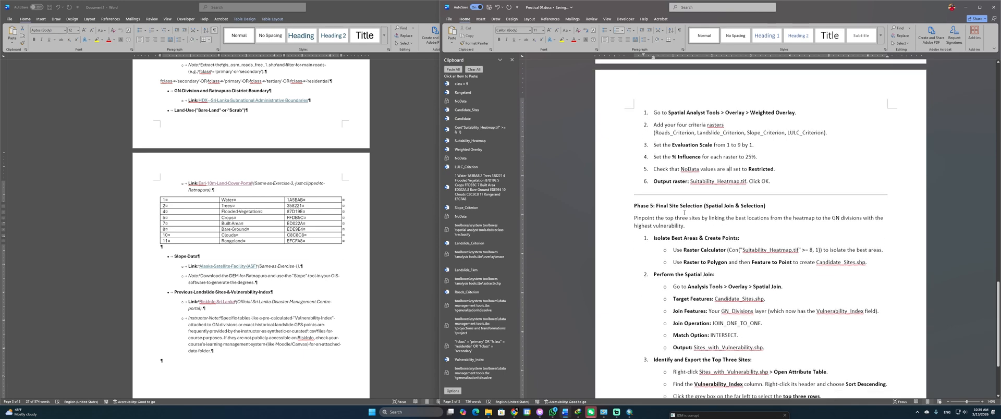
{"action": "scroll", "coordinate": [685, 213], "scroll_direction": "down", "scroll_amount": 1}
{"action": "scroll", "coordinate": [698, 212], "scroll_direction": "down", "scroll_amount": 1}
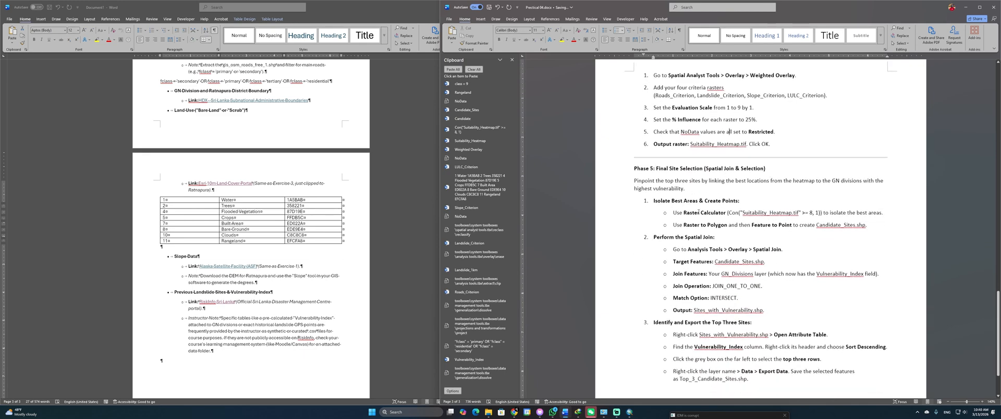
{"action": "scroll", "coordinate": [698, 212], "scroll_direction": "down", "scroll_amount": 2}
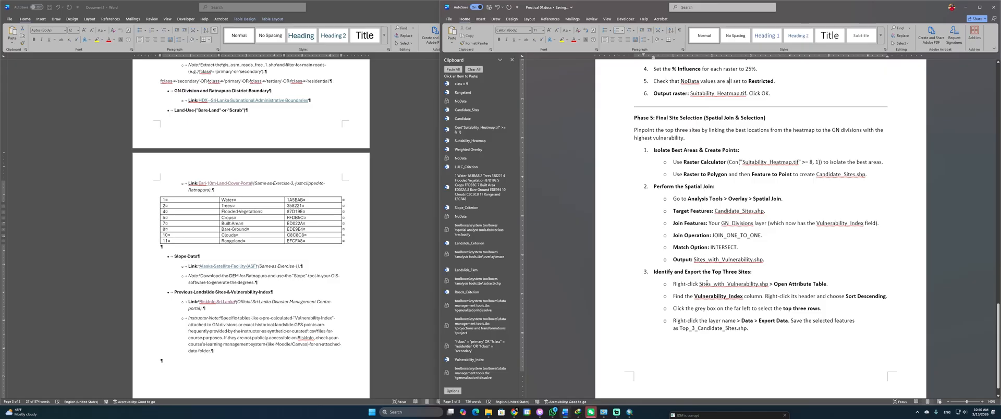
{"action": "scroll", "coordinate": [706, 284], "scroll_direction": "down", "scroll_amount": 1}
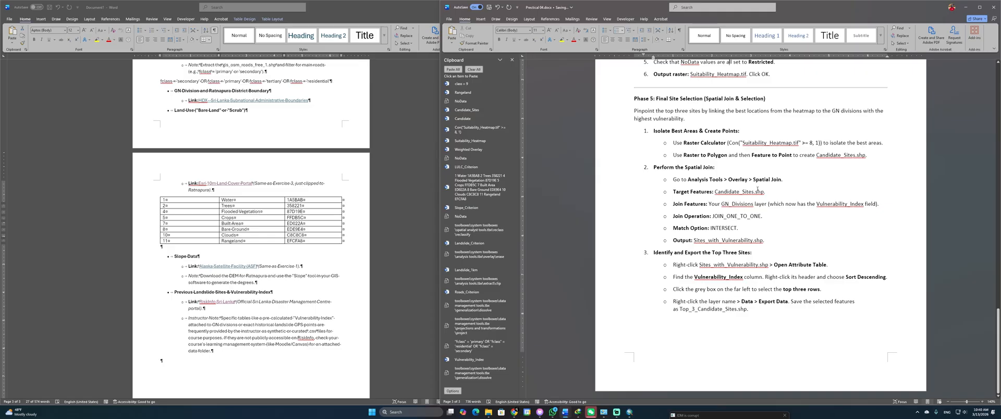
Step: Switch to ArcMap, search the tools for "spatial join" and open the Spatial Join analysis tool
{"action": "key", "text": "alt+Tab"}
{"action": "key", "text": "alt+Tab"}
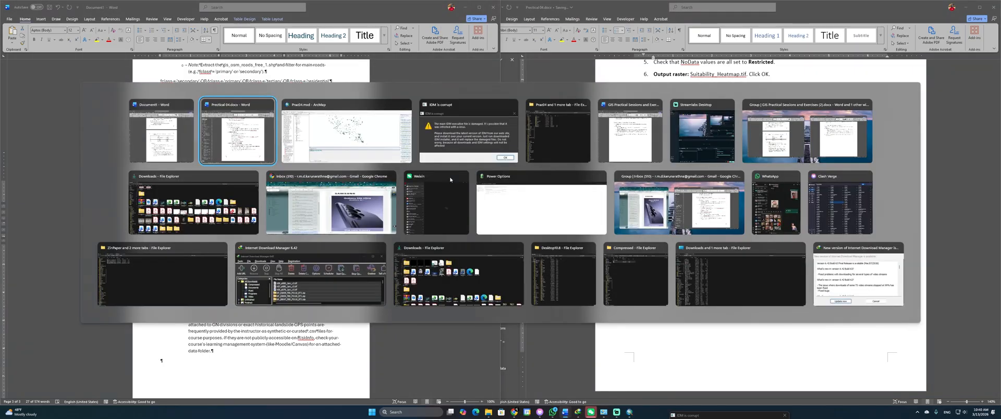
{"action": "key", "text": "alt+Tab"}
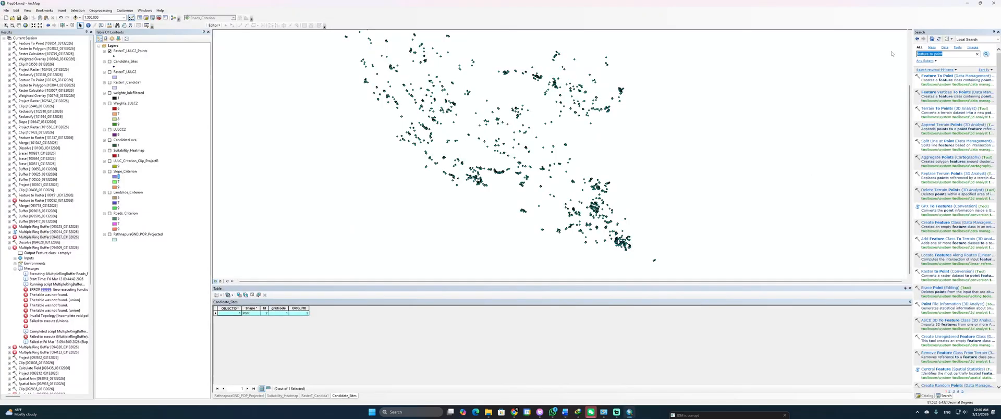
{"action": "key", "text": "BackSpace"}
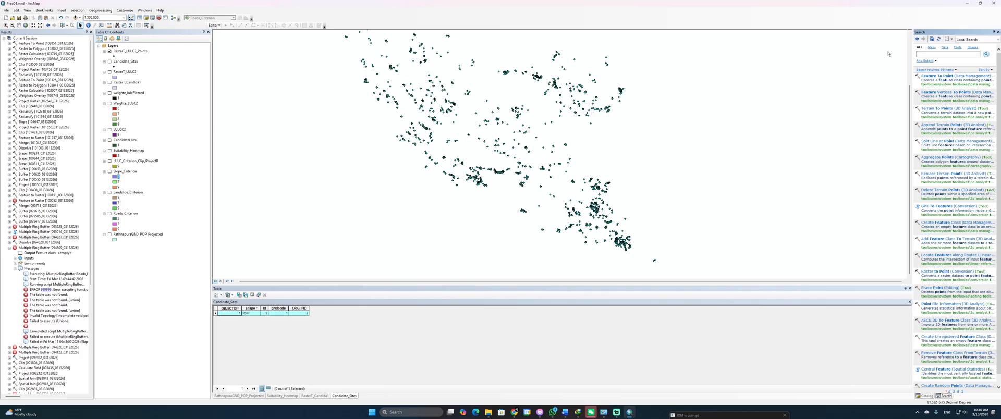
{"action": "type", "text": "spatial"}
{"action": "type", "text": " join"}
{"action": "key", "text": "Return"}
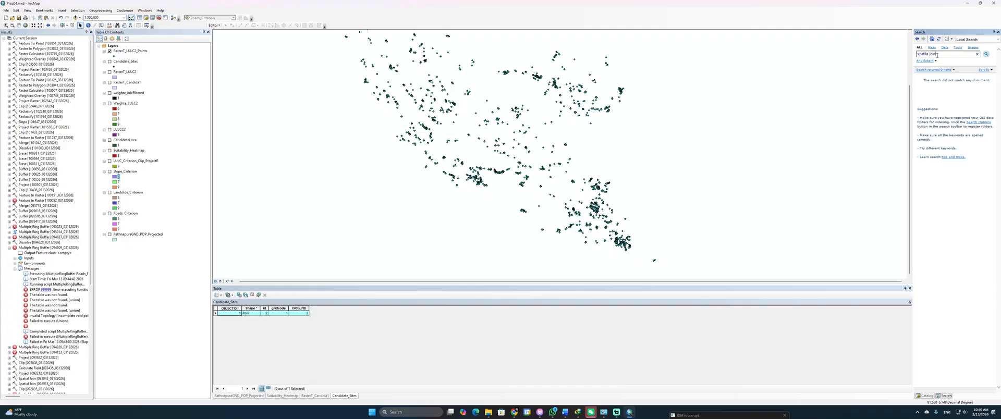
{"action": "left_click_drag", "start_coordinate": [936, 55], "coordinate": [898, 57]}
{"action": "type", "text": "s"}
{"action": "left_click_drag", "start_coordinate": [935, 55], "coordinate": [910, 56]}
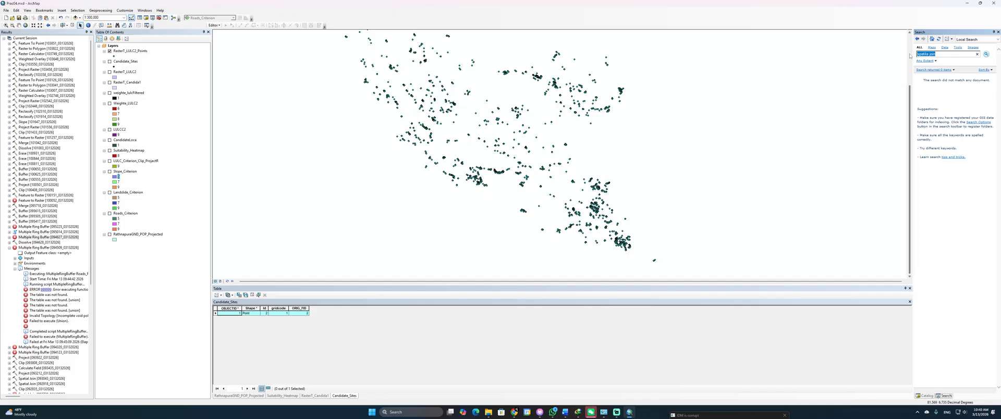
{"action": "type", "text": "s"}
{"action": "key", "text": "Return"}
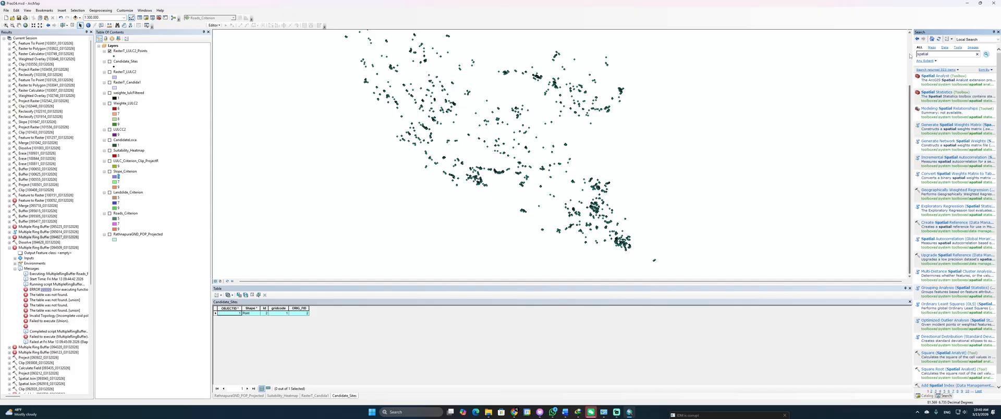
{"action": "left_click", "coordinate": [950, 54]}
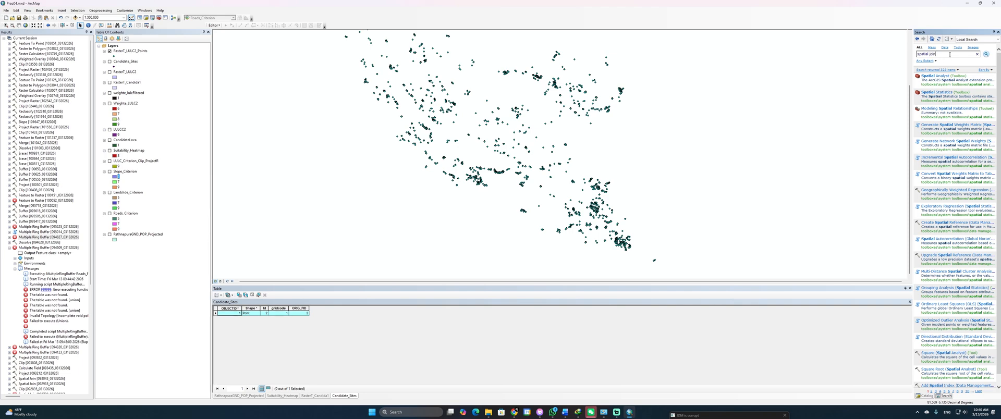
{"action": "type", "text": "join"}
{"action": "key", "text": "Return"}
{"action": "left_click", "coordinate": [932, 76]}
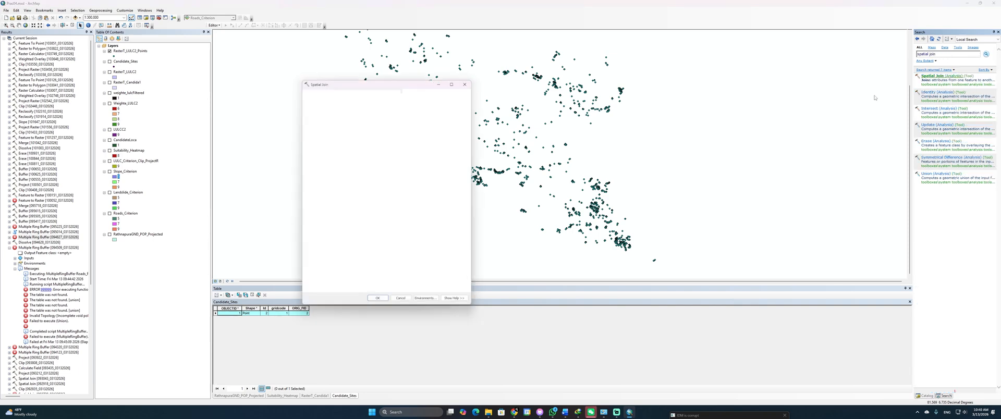
Step: Set RasterT_LULC2_Points as the target features and RathnapuraGND_POP_Projected as the join features, and check that the field map includes Vulnerability_Index
{"action": "left_click", "coordinate": [450, 101]}
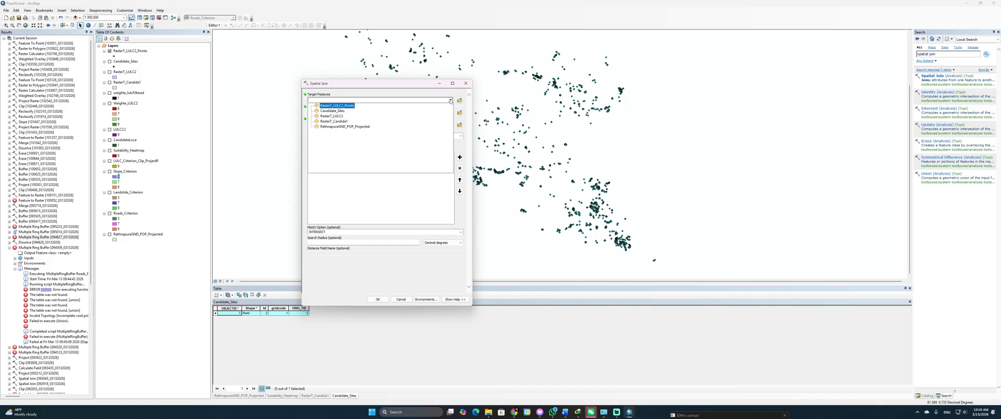
{"action": "left_click", "coordinate": [353, 106]}
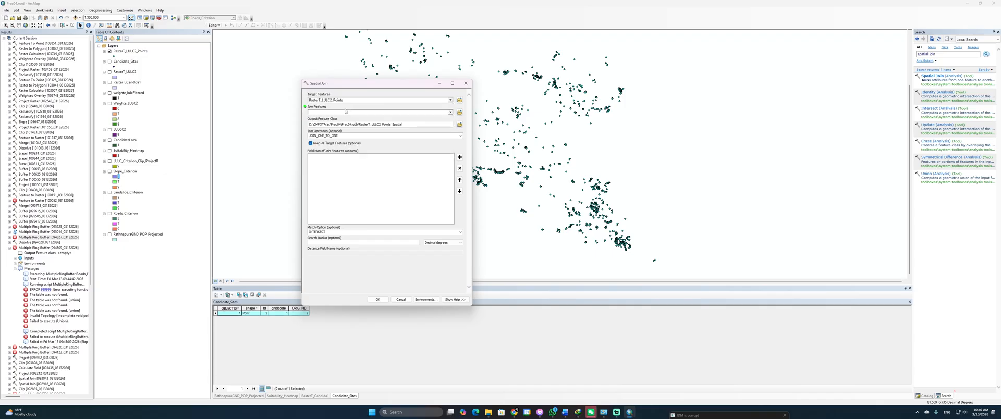
{"action": "left_click", "coordinate": [345, 112]}
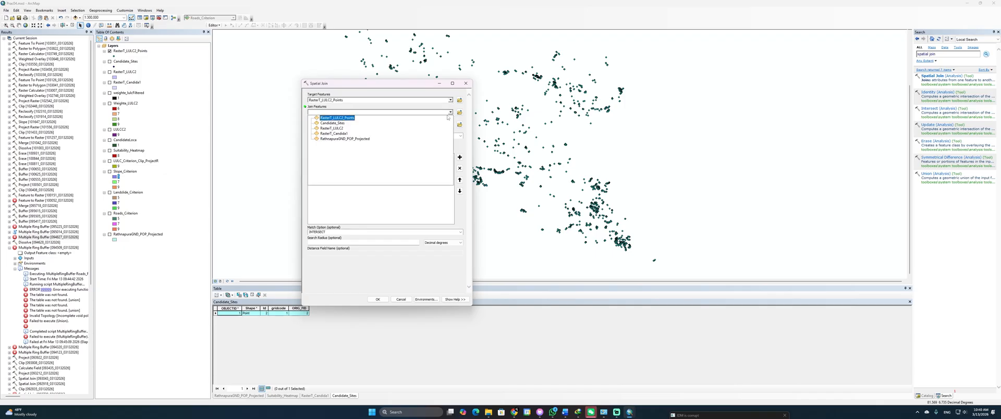
{"action": "left_click", "coordinate": [352, 139]}
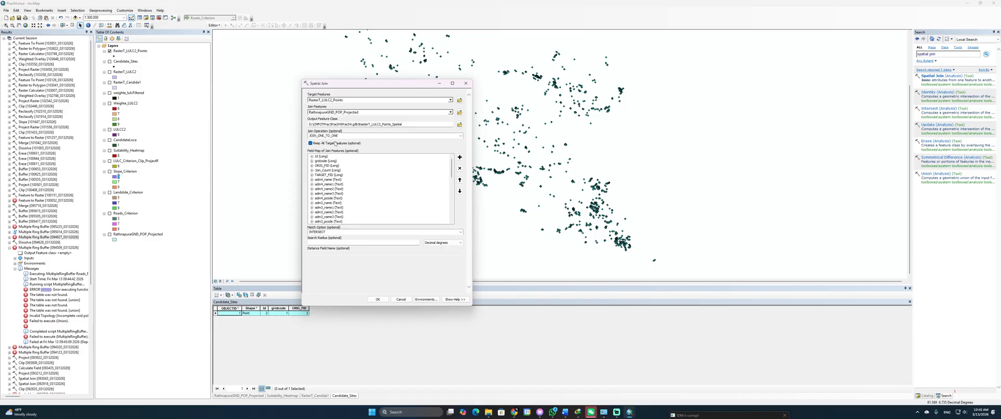
{"action": "scroll", "coordinate": [361, 182], "scroll_direction": "down", "scroll_amount": 9}
{"action": "scroll", "coordinate": [336, 217], "scroll_direction": "down", "scroll_amount": 2}
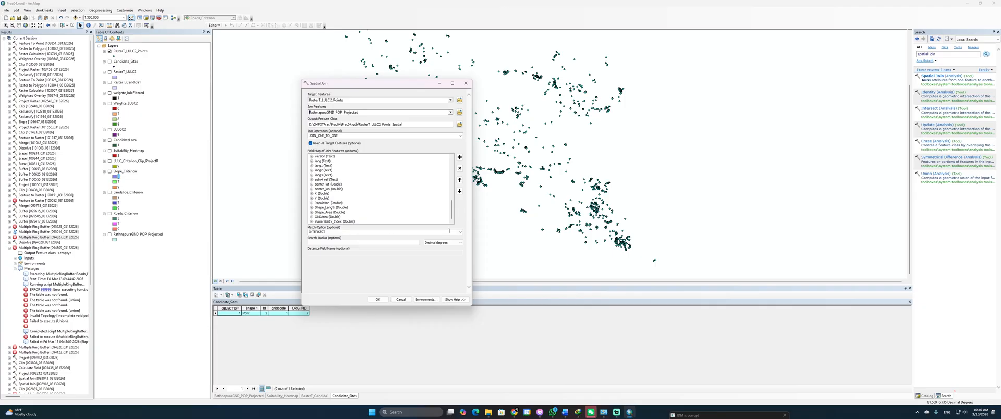
Step: Switch to the practical instructions in Word and copy the spatial join output name Sites_with_Vulnerability, without its extension
{"action": "key", "text": "alt+Tab"}
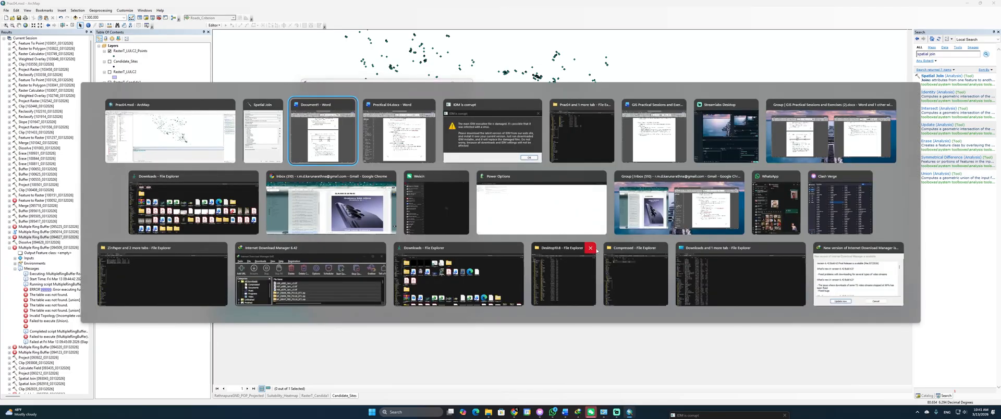
{"action": "key", "text": "alt+Tab"}
{"action": "key", "text": "alt+Tab"}
{"action": "key", "text": "alt+Tab"}
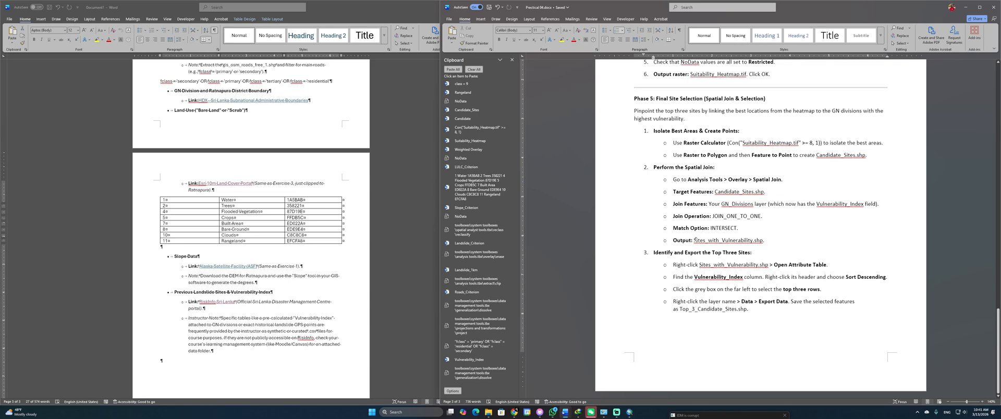
{"action": "left_click_drag", "start_coordinate": [694, 240], "coordinate": [753, 240]}
{"action": "key", "text": "ctrl+c"}
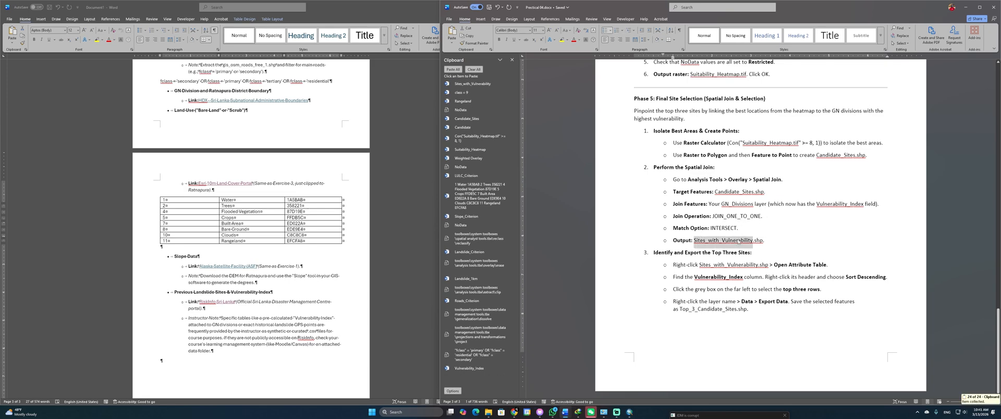
Step: Return to the Spatial Join in ArcMap, name the output feature class Sites_with_Vulnerability and run the join
{"action": "key", "text": "alt+Tab"}
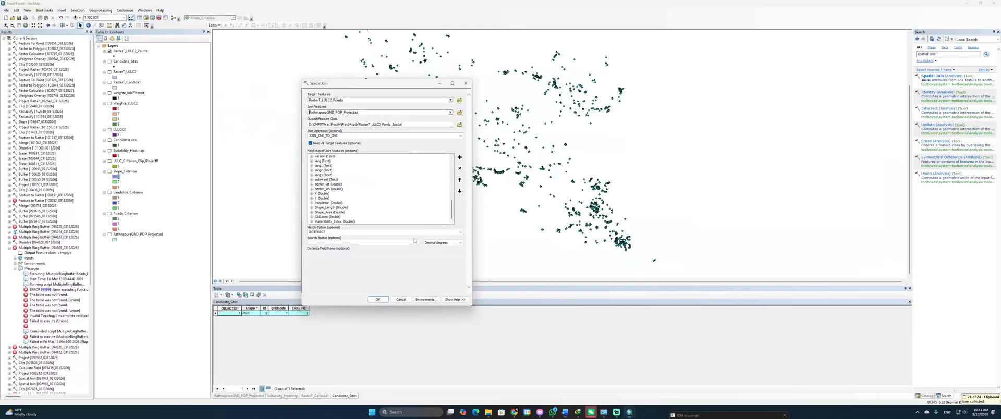
{"action": "left_click", "coordinate": [360, 242]}
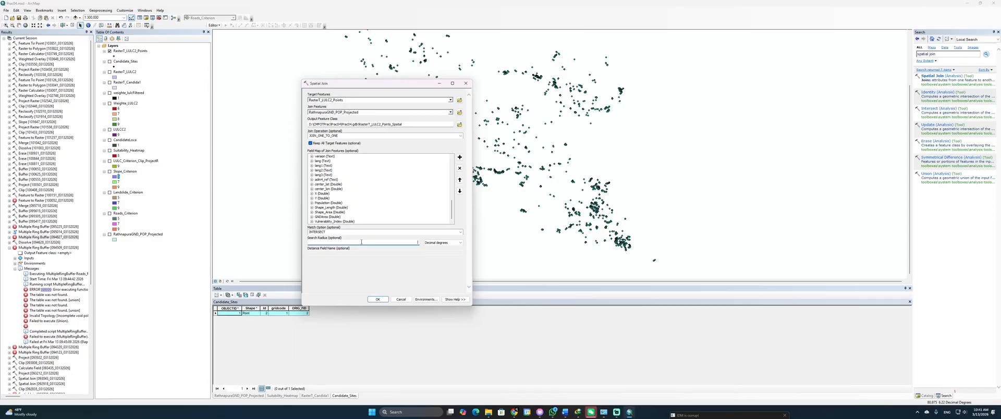
{"action": "left_click_drag", "start_coordinate": [410, 124], "coordinate": [366, 123]}
{"action": "key", "text": "ctrl+v"}
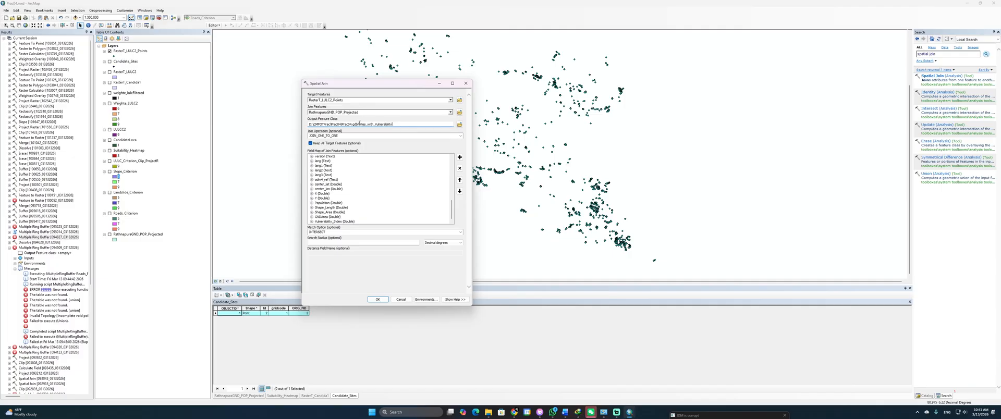
{"action": "left_click", "coordinate": [378, 299]}
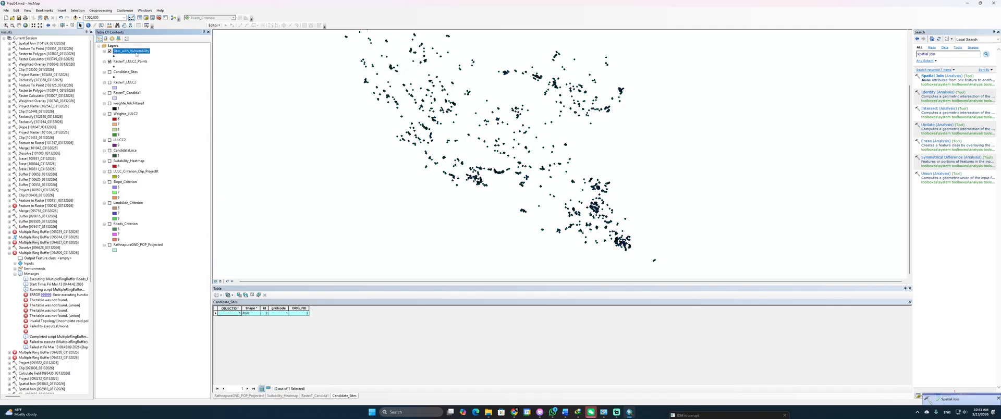
Step: Open the attribute table of Sites_with_Vulnerability and sort it by Vulnerability_Index in descending order
{"action": "right_click", "coordinate": [135, 52]}
{"action": "left_click", "coordinate": [156, 68]}
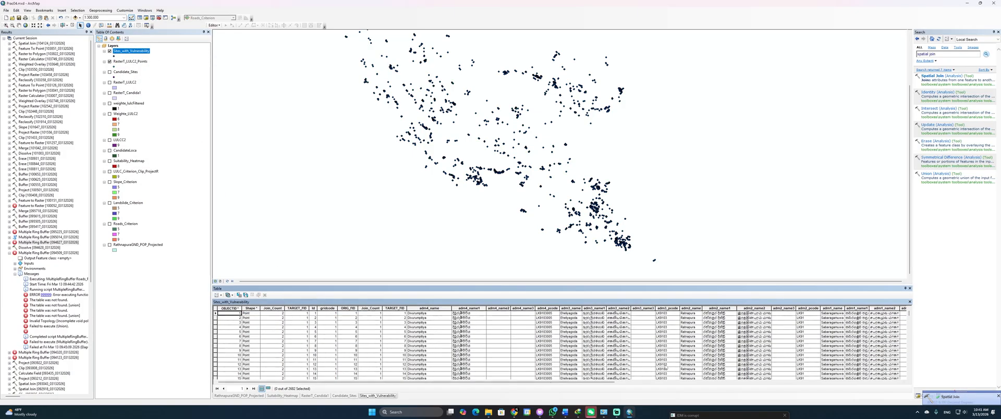
{"action": "left_click_drag", "start_coordinate": [853, 382], "coordinate": [897, 382]}
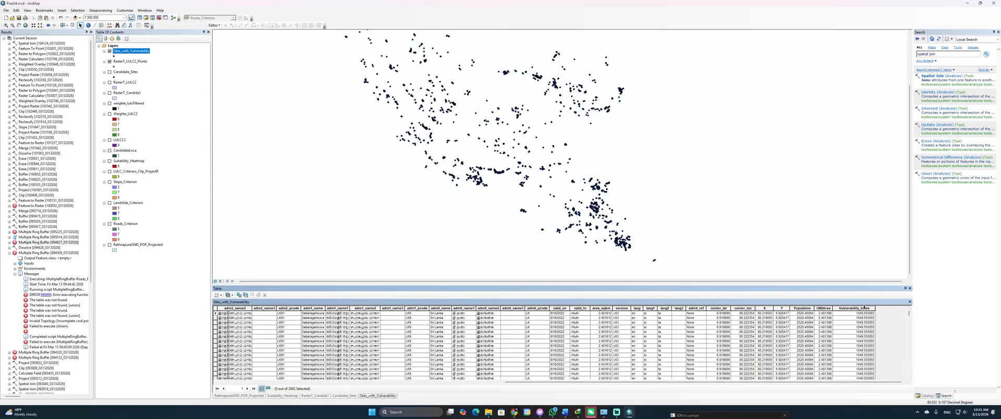
{"action": "left_click", "coordinate": [864, 308]}
{"action": "left_click", "coordinate": [867, 313]}
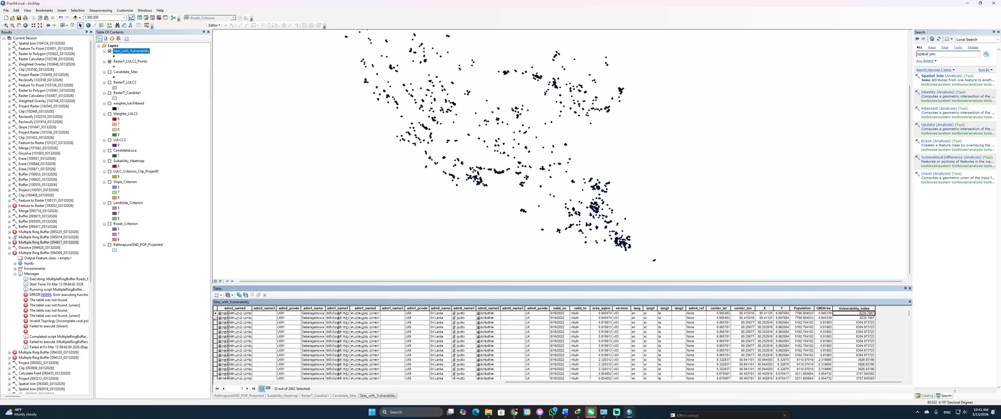
Step: Zoom to the top-ranked record, check the GN division names of the highest-vulnerability rows, and deselect the record
{"action": "double_click", "coordinate": [215, 313]}
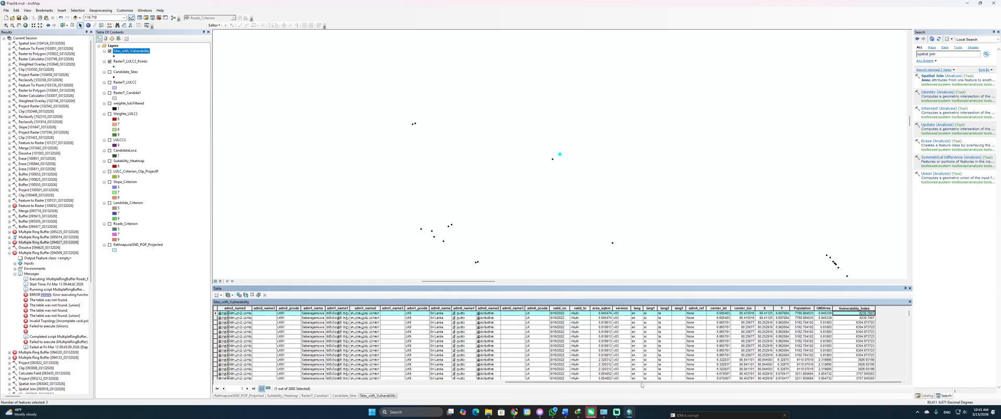
{"action": "left_click_drag", "start_coordinate": [636, 382], "coordinate": [377, 411]}
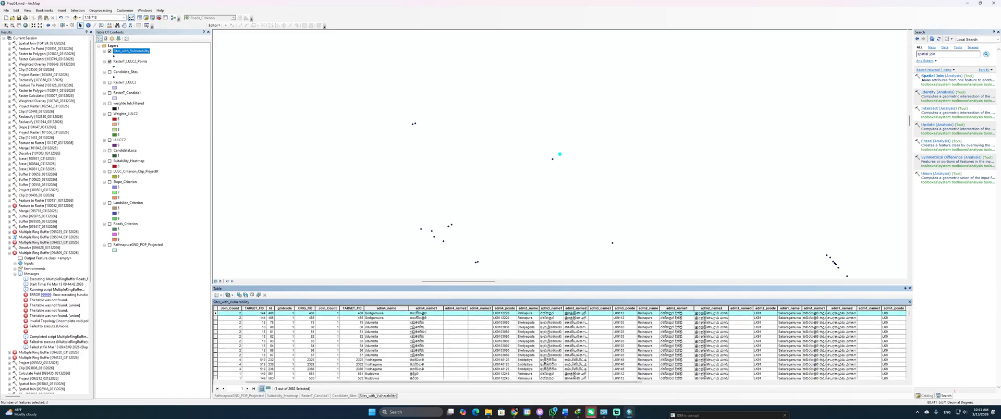
{"action": "scroll", "coordinate": [431, 362], "scroll_direction": "down", "scroll_amount": 1}
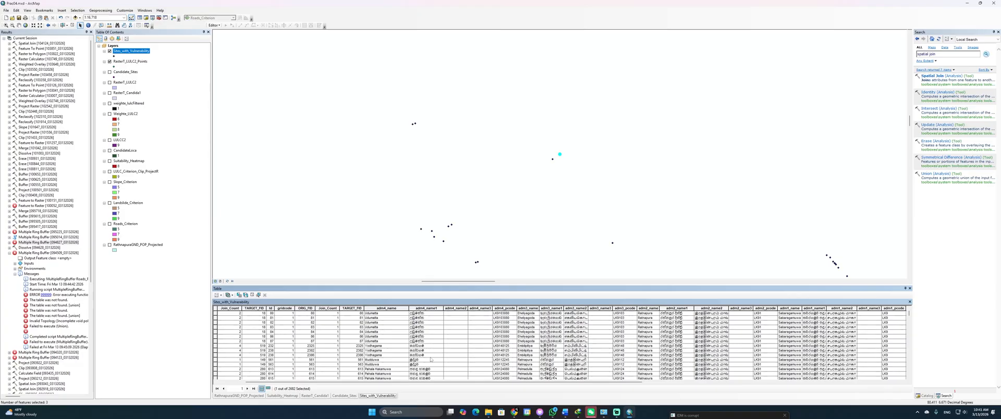
{"action": "scroll", "coordinate": [432, 361], "scroll_direction": "up", "scroll_amount": 1}
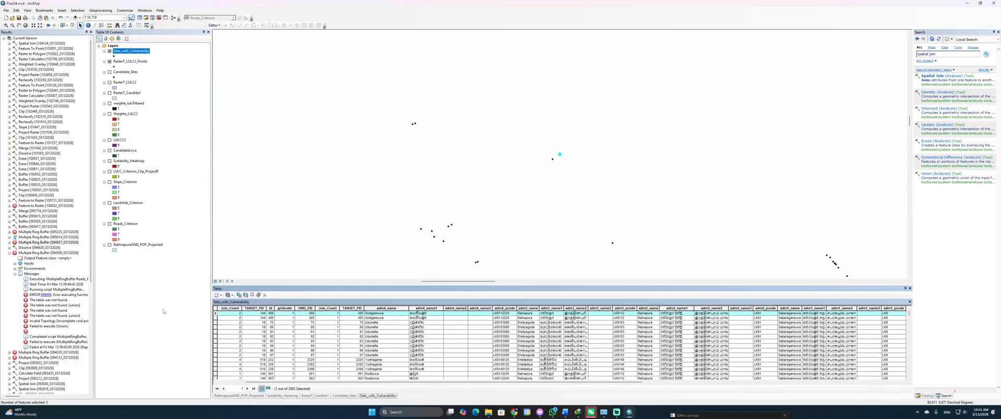
{"action": "left_click", "coordinate": [215, 312], "text": "ctrl"}
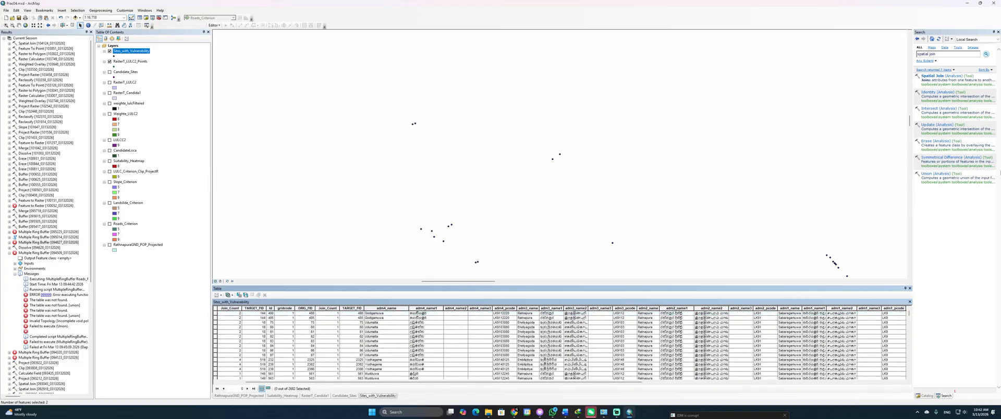
{"action": "left_click", "coordinate": [932, 53]}
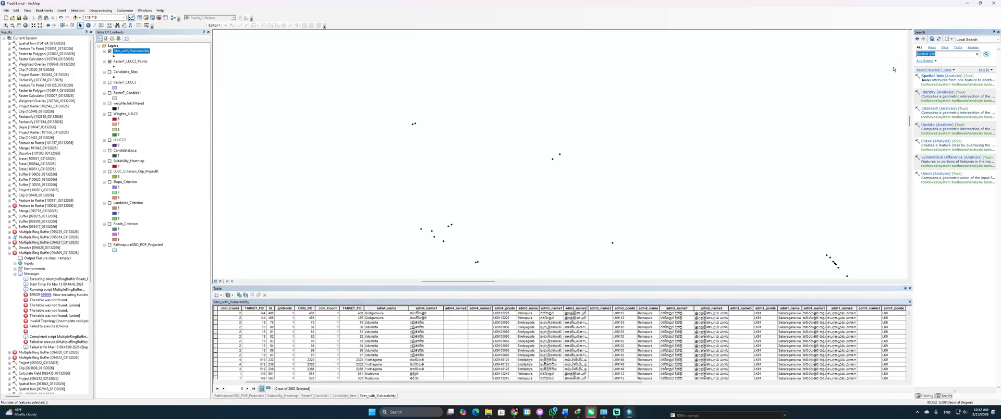
{"action": "type", "text": "dssolve"}
{"action": "key", "text": "Return"}
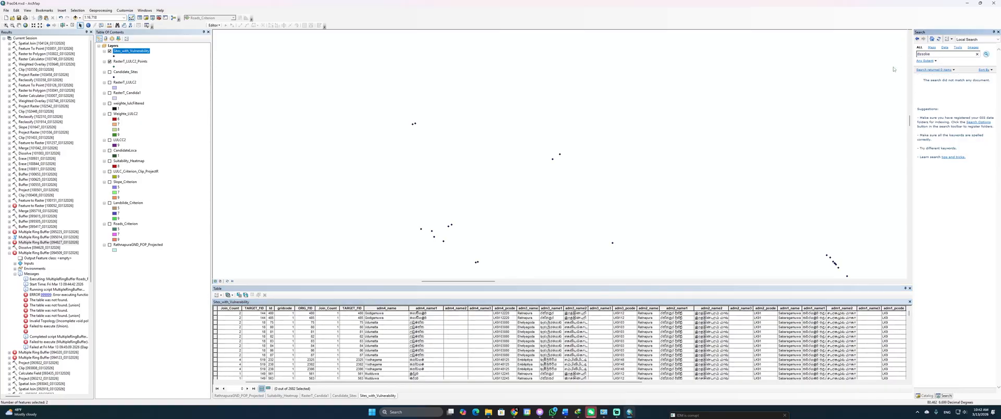
{"action": "left_click", "coordinate": [931, 55]}
{"action": "type", "text": "d"}
{"action": "key", "text": "BackSpace"}
{"action": "key", "text": "BackSpace"}
{"action": "key", "text": "BackSpace"}
{"action": "key", "text": "BackSpace"}
{"action": "key", "text": "BackSpace"}
{"action": "key", "text": "BackSpace"}
{"action": "key", "text": "BackSpace"}
{"action": "key", "text": "BackSpace"}
{"action": "key", "text": "BackSpace"}
{"action": "key", "text": "BackSpace"}
{"action": "key", "text": "BackSpace"}
{"action": "key", "text": "BackSpace"}
{"action": "key", "text": "BackSpace"}
Step: Select and zoom to the first record of the third GN division in the sorted table, and display the Roads_Criterion layer beneath it
{"action": "left_click", "coordinate": [386, 314]}
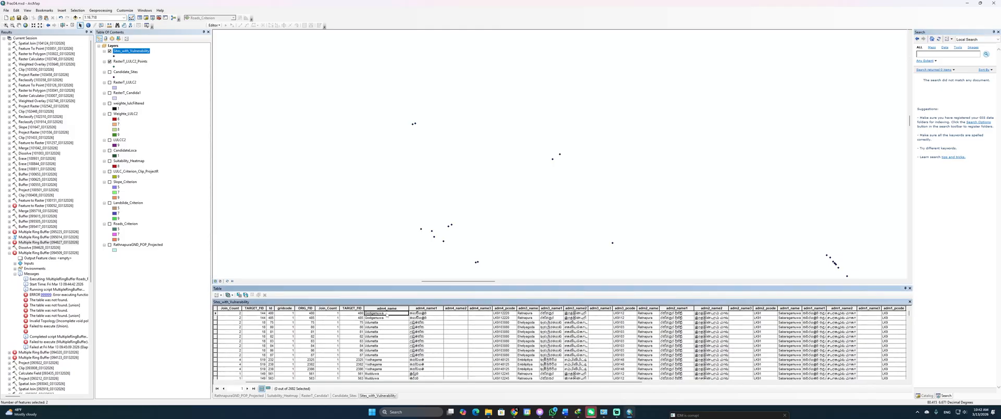
{"action": "left_click", "coordinate": [381, 323]}
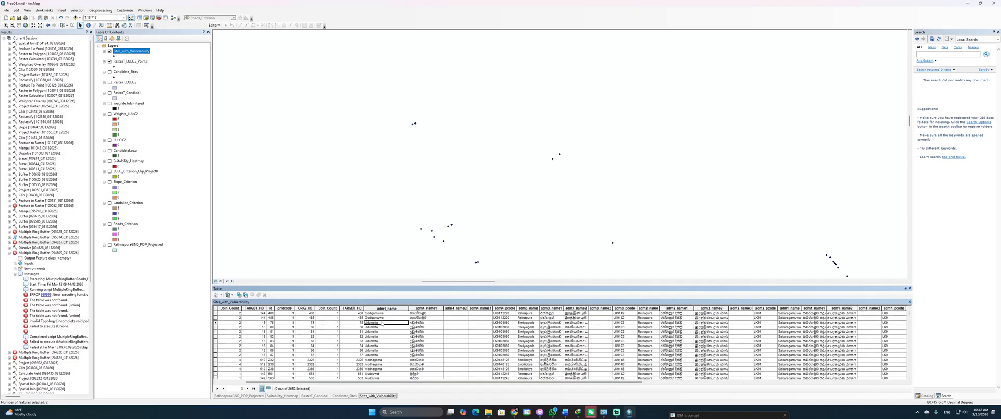
{"action": "scroll", "coordinate": [375, 346], "scroll_direction": "down", "scroll_amount": 1}
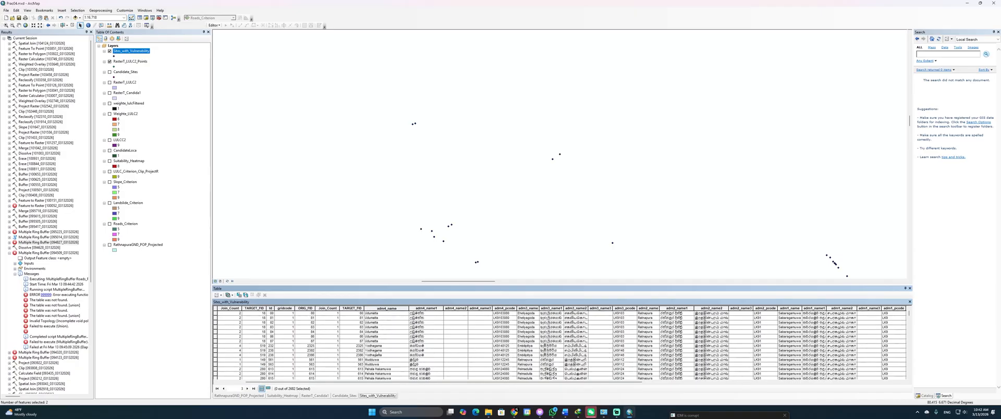
{"action": "left_click", "coordinate": [383, 347]}
{"action": "left_click", "coordinate": [215, 346]}
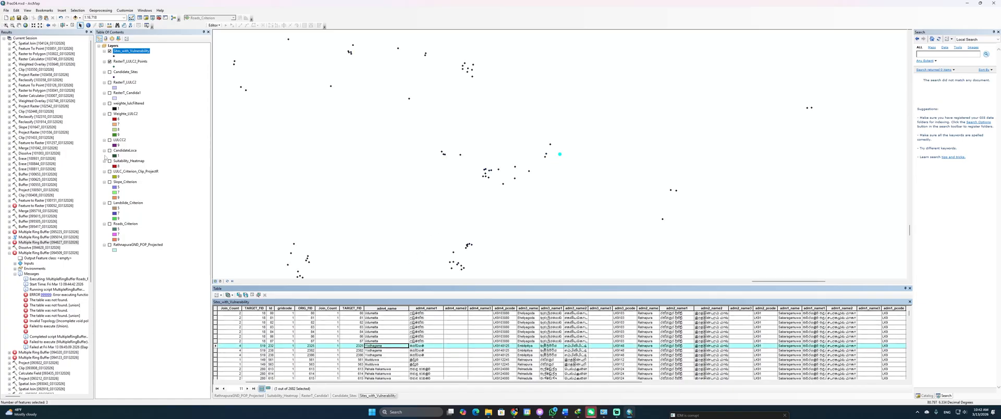
{"action": "left_click", "coordinate": [109, 224]}
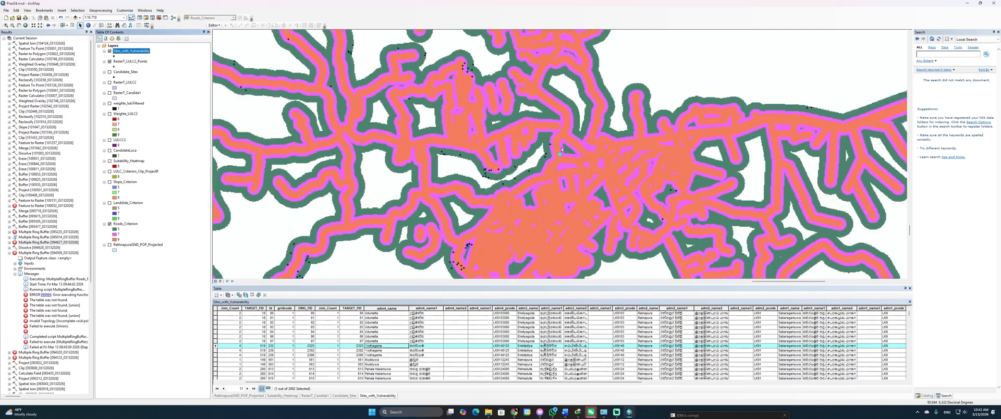
Step: Display the Landslide_Criterion layer and examine the selected site's position relative to the landslide zones
{"action": "left_click", "coordinate": [109, 203]}
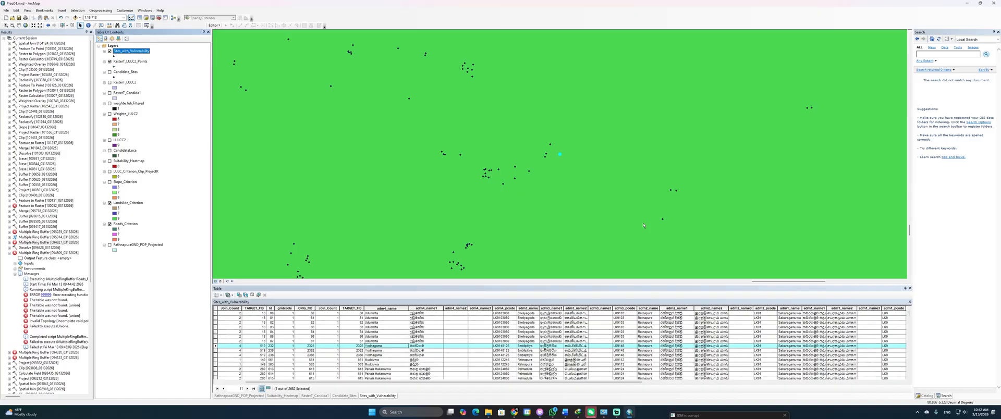
{"action": "scroll", "coordinate": [574, 219], "scroll_direction": "up", "scroll_amount": 2}
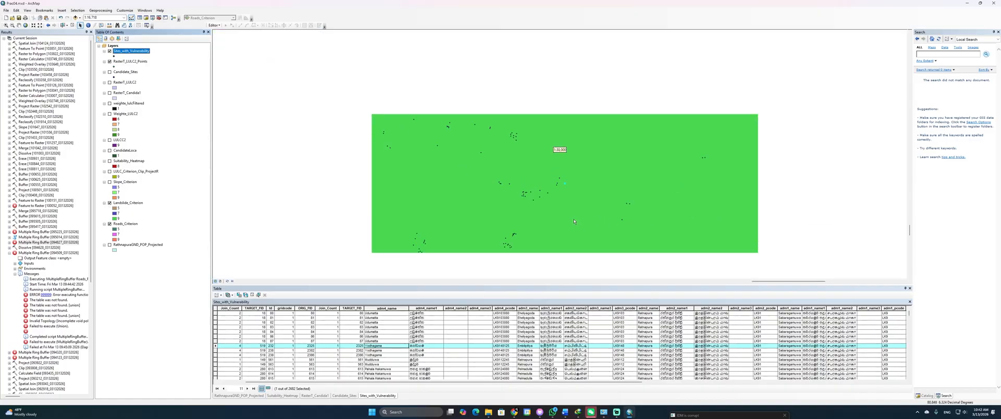
{"action": "scroll", "coordinate": [573, 221], "scroll_direction": "up", "scroll_amount": 3}
{"action": "scroll", "coordinate": [573, 219], "scroll_direction": "up", "scroll_amount": 3}
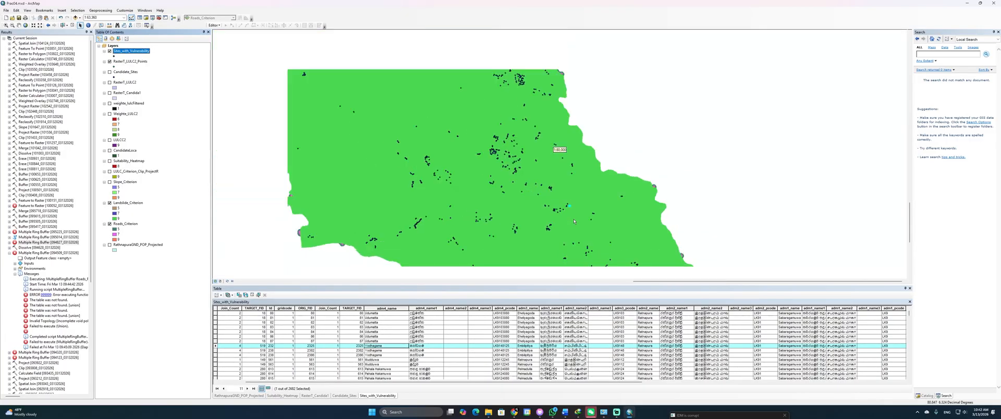
{"action": "scroll", "coordinate": [363, 146], "scroll_direction": "up", "scroll_amount": 3}
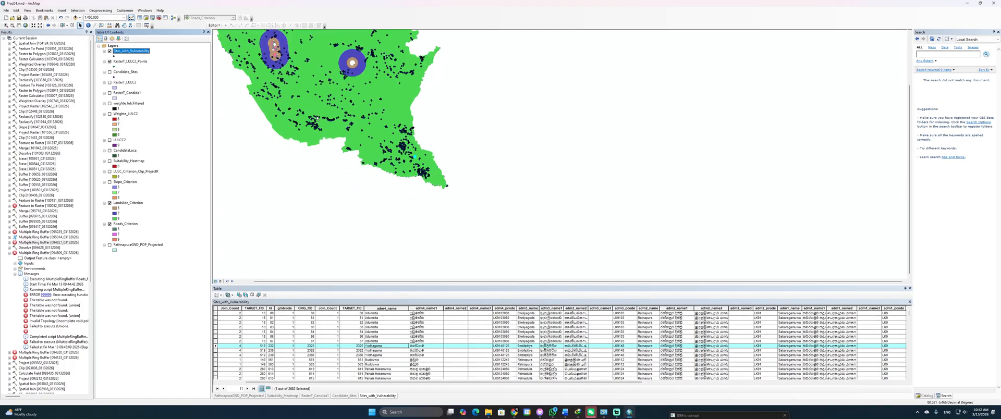
Step: Select and zoom to the first record of the second GN division in the sorted table and view its surroundings
{"action": "left_click", "coordinate": [215, 313]}
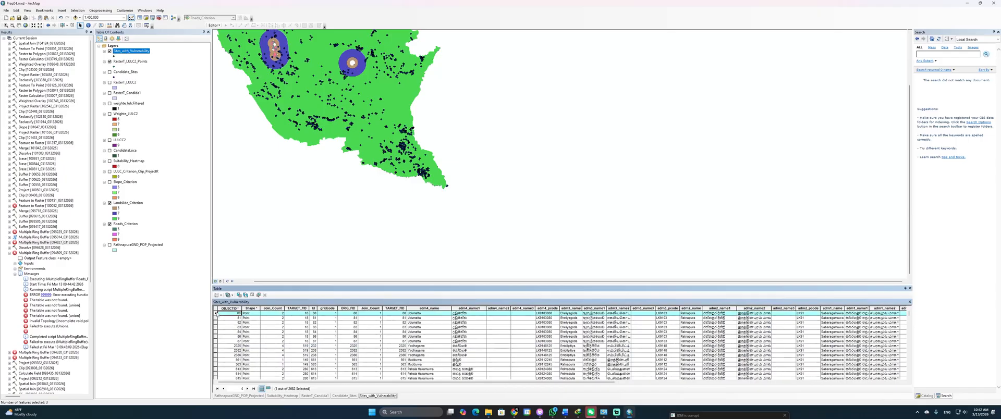
{"action": "double_click", "coordinate": [217, 314]}
{"action": "scroll", "coordinate": [574, 182], "scroll_direction": "up", "scroll_amount": 5}
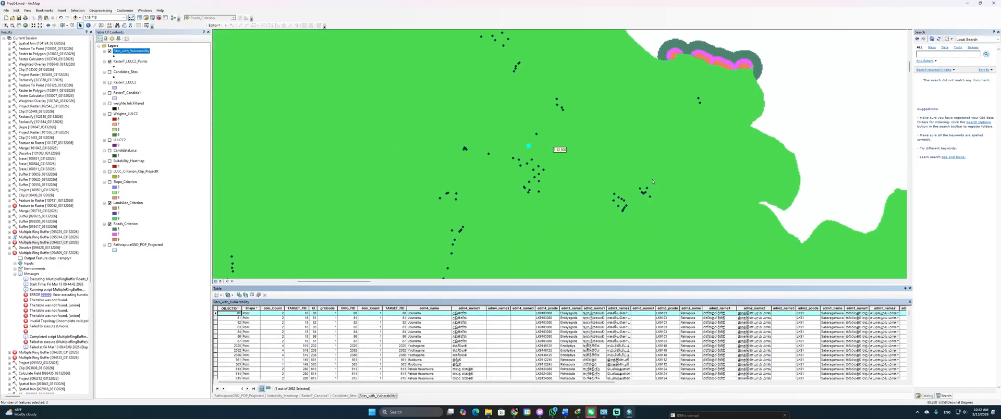
{"action": "scroll", "coordinate": [574, 182], "scroll_direction": "up", "scroll_amount": 2}
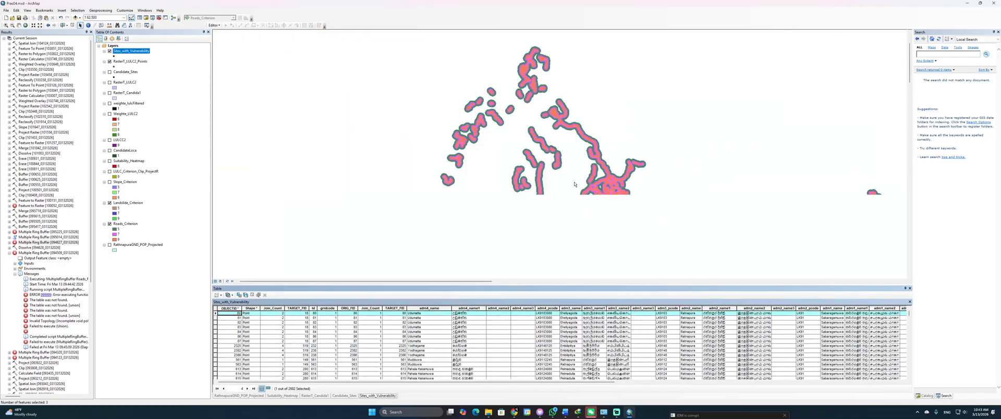
{"action": "scroll", "coordinate": [587, 213], "scroll_direction": "up", "scroll_amount": 3}
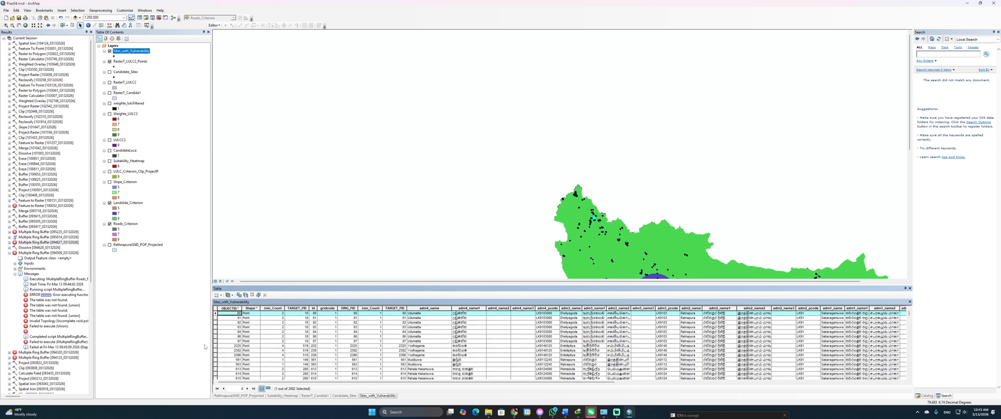
Step: Select and zoom to the top record of the sorted table and examine its position relative to the landslide zones
{"action": "scroll", "coordinate": [234, 347], "scroll_direction": "up", "scroll_amount": 1}
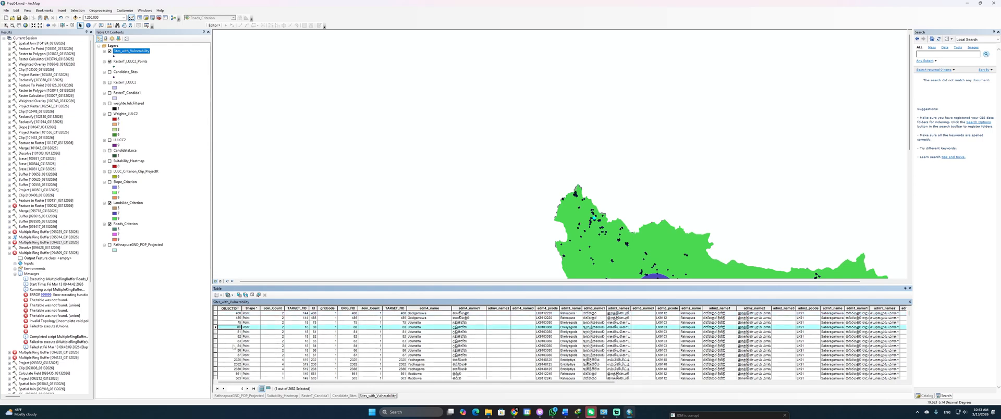
{"action": "double_click", "coordinate": [216, 313]}
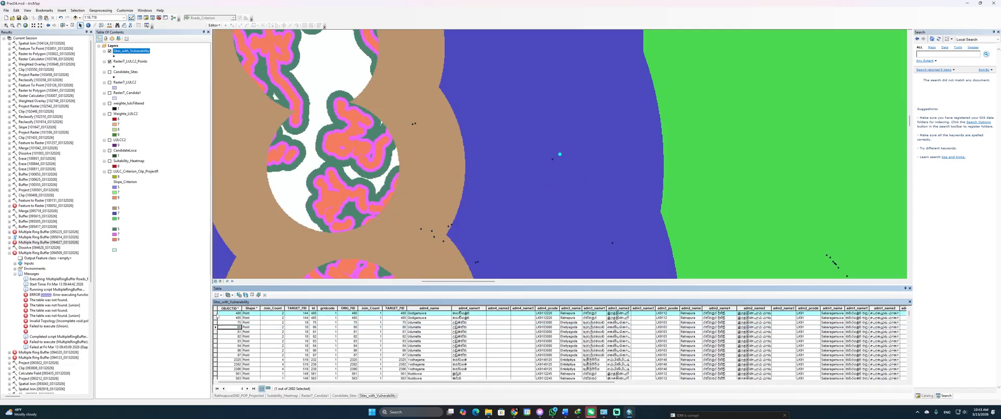
{"action": "scroll", "coordinate": [507, 226], "scroll_direction": "up", "scroll_amount": 4}
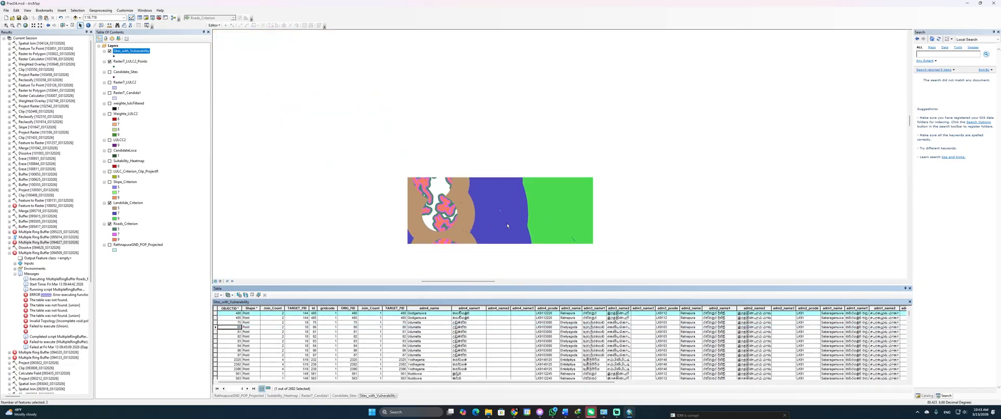
{"action": "scroll", "coordinate": [500, 226], "scroll_direction": "down", "scroll_amount": 2}
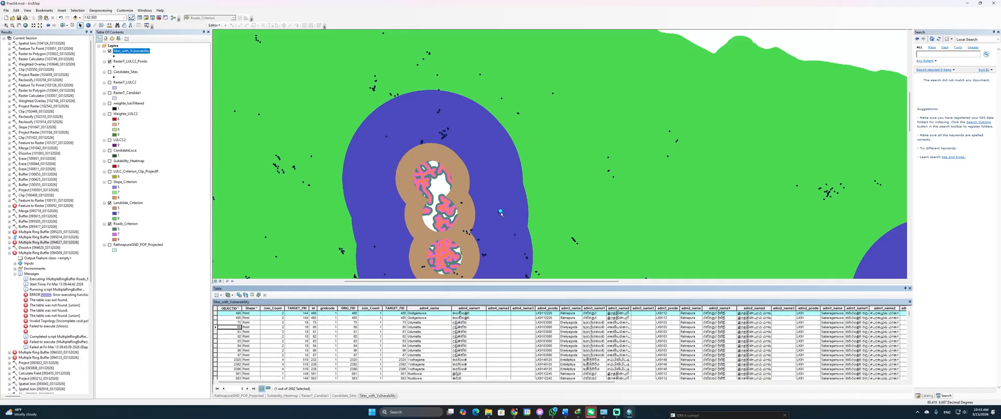
{"action": "scroll", "coordinate": [461, 224], "scroll_direction": "up", "scroll_amount": 2}
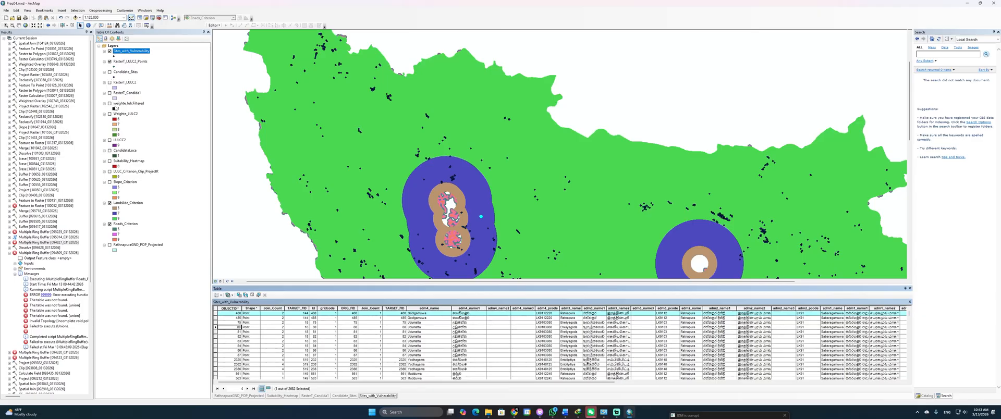
Step: Display the Weighte_LULC2 raster and hide the Sites_with_Vulnerability, RasterT_LULC2_Points, Landslide_Criterion and Roads_Criterion layers
{"action": "left_click", "coordinate": [109, 114]}
{"action": "left_click", "coordinate": [109, 61]}
{"action": "left_click", "coordinate": [109, 51]}
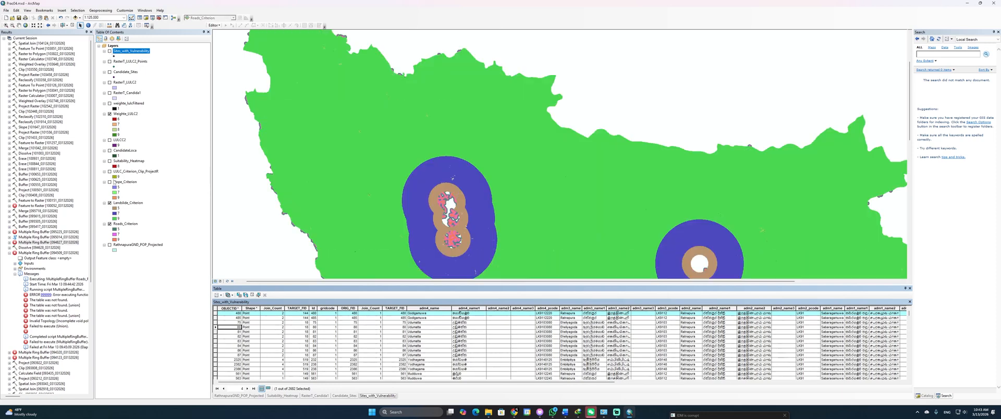
{"action": "left_click", "coordinate": [109, 202]}
{"action": "left_click", "coordinate": [109, 224]}
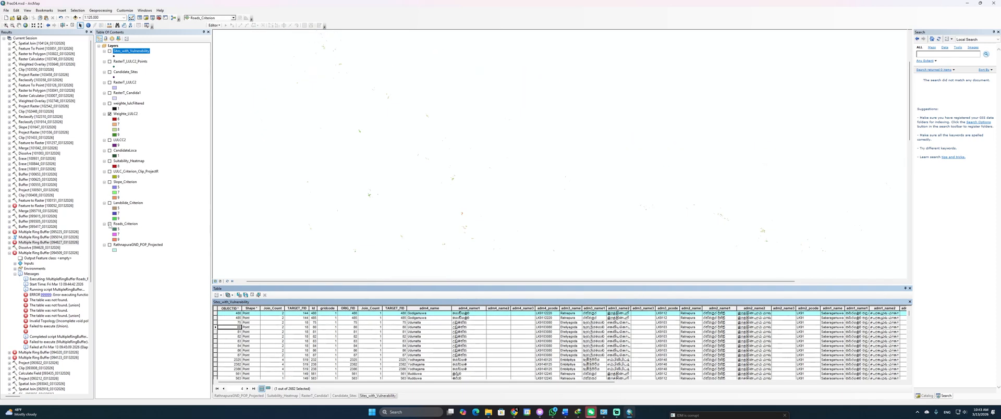
Step: Examine the suitability patches of the Weighte_LULC2 raster across the district at close and wide scales
{"action": "scroll", "coordinate": [440, 265], "scroll_direction": "up", "scroll_amount": 1}
{"action": "scroll", "coordinate": [440, 265], "scroll_direction": "down", "scroll_amount": 2}
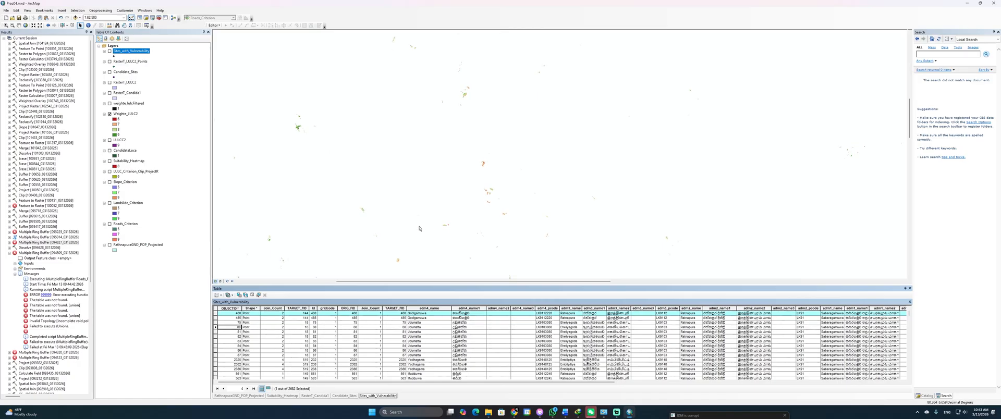
{"action": "scroll", "coordinate": [419, 227], "scroll_direction": "down", "scroll_amount": 1}
{"action": "scroll", "coordinate": [270, 127], "scroll_direction": "down", "scroll_amount": 3}
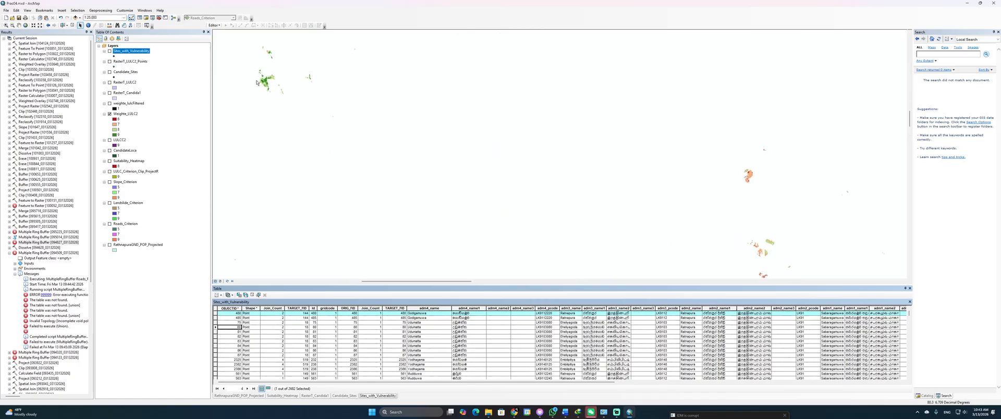
{"action": "scroll", "coordinate": [259, 83], "scroll_direction": "down", "scroll_amount": 5}
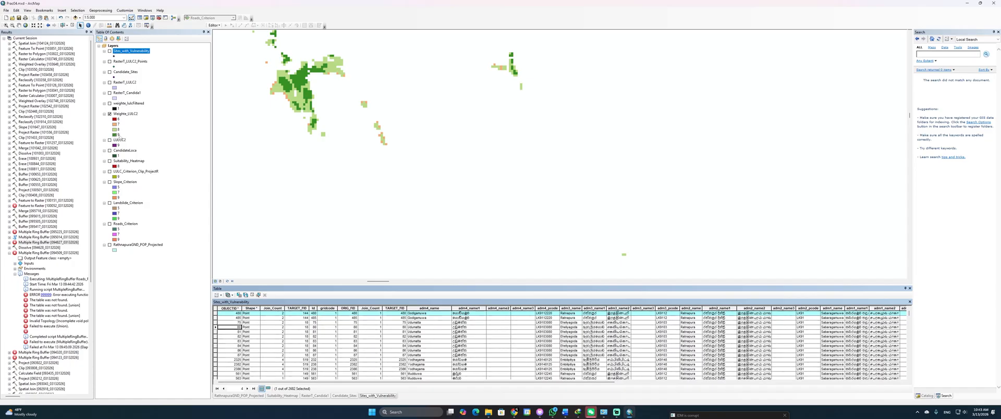
{"action": "scroll", "coordinate": [413, 148], "scroll_direction": "down", "scroll_amount": 1}
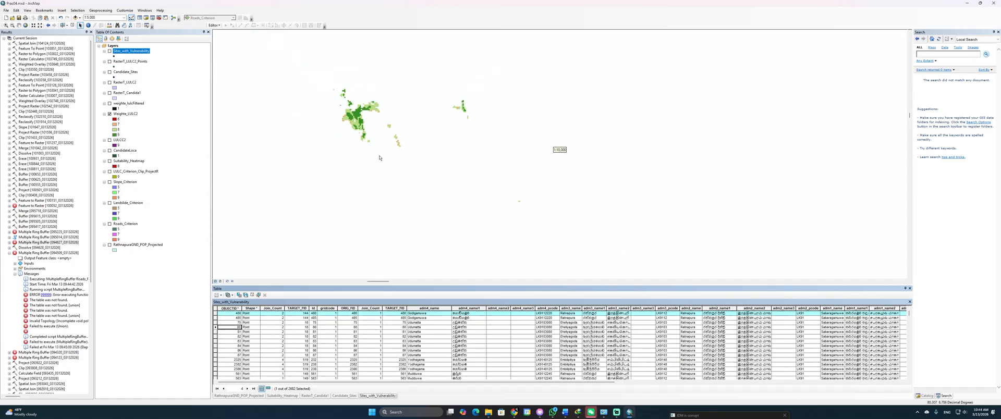
{"action": "scroll", "coordinate": [378, 163], "scroll_direction": "down", "scroll_amount": 2}
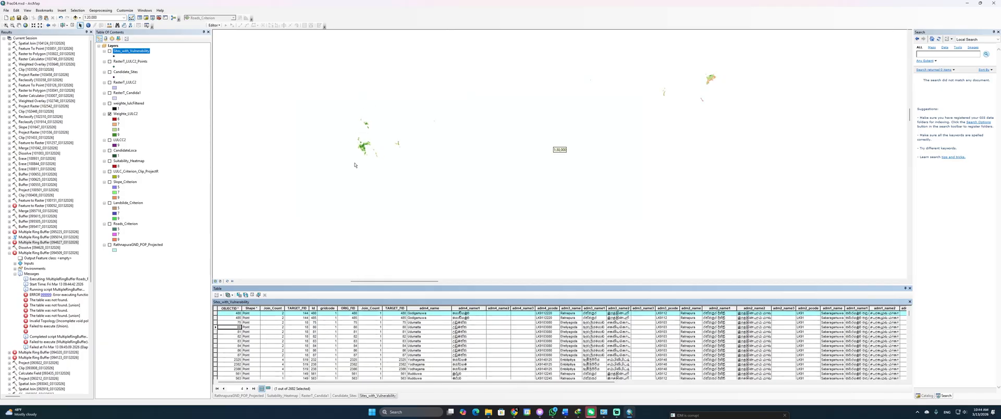
{"action": "scroll", "coordinate": [355, 165], "scroll_direction": "down", "scroll_amount": 1}
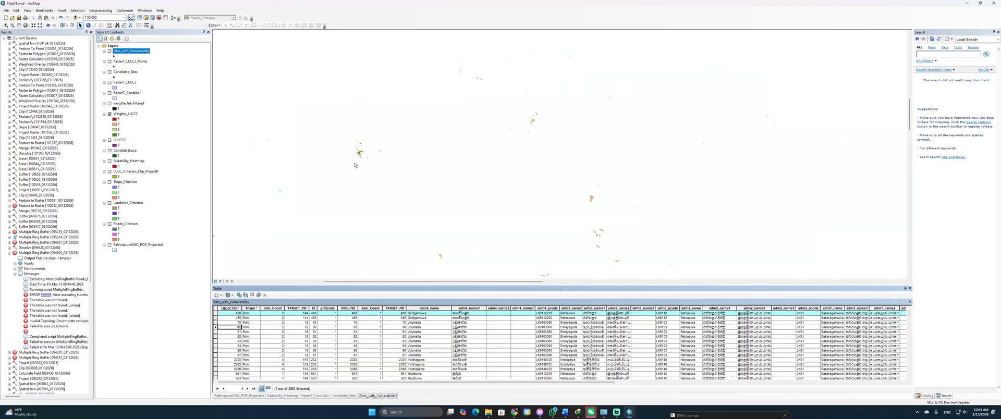
{"action": "scroll", "coordinate": [354, 165], "scroll_direction": "down", "scroll_amount": 1}
{"action": "scroll", "coordinate": [390, 181], "scroll_direction": "up", "scroll_amount": 3}
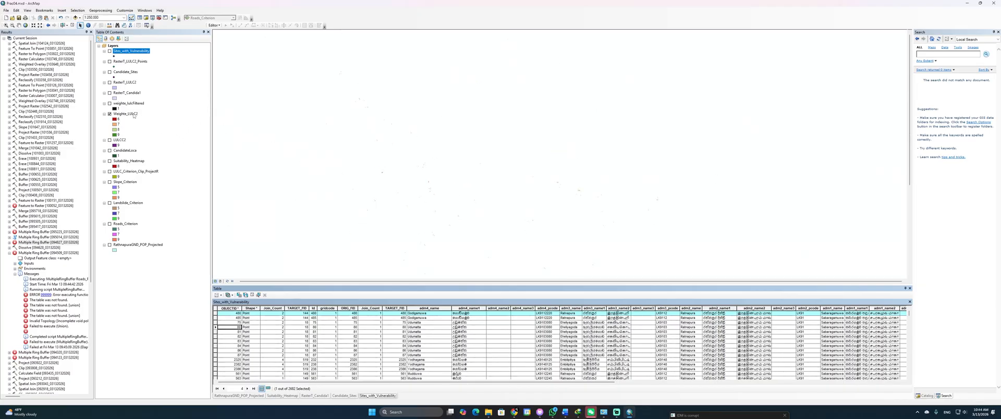
Step: Display the projected GN division population layer beneath Weighte_LULC2 and inspect the suitability patches against the division boundaries
{"action": "left_click", "coordinate": [129, 114]}
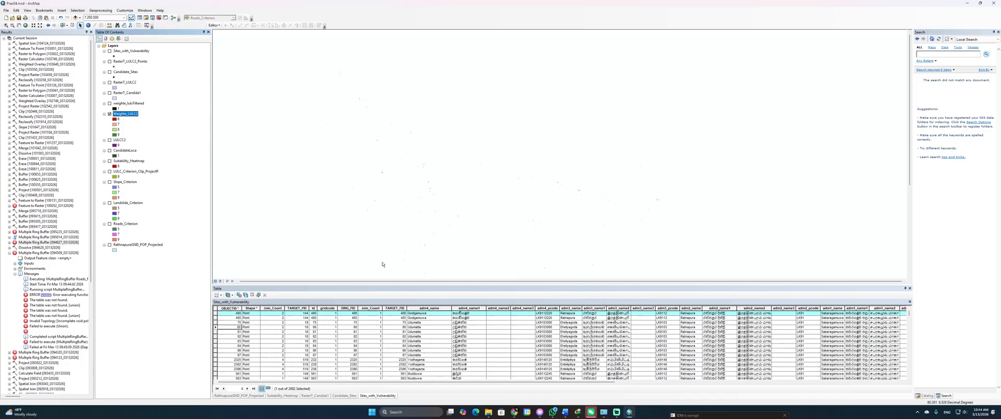
{"action": "scroll", "coordinate": [382, 265], "scroll_direction": "down", "scroll_amount": 2}
{"action": "scroll", "coordinate": [383, 264], "scroll_direction": "up", "scroll_amount": 2}
{"action": "left_click", "coordinate": [109, 245]}
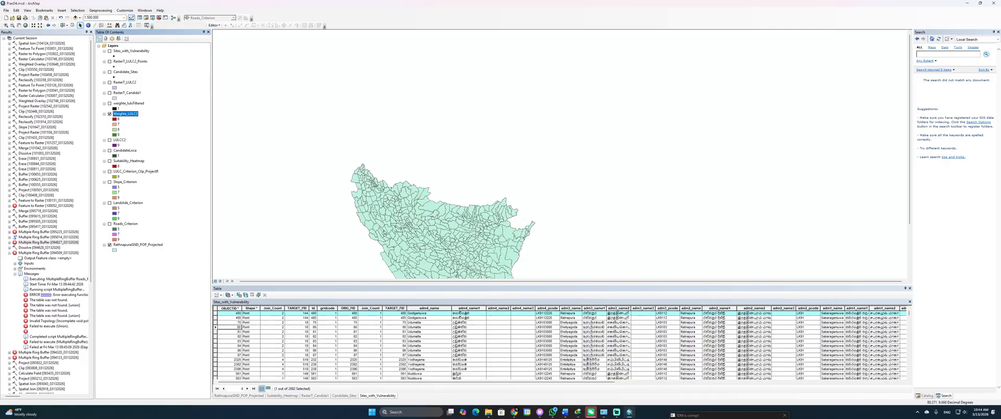
{"action": "scroll", "coordinate": [423, 244], "scroll_direction": "down", "scroll_amount": 2}
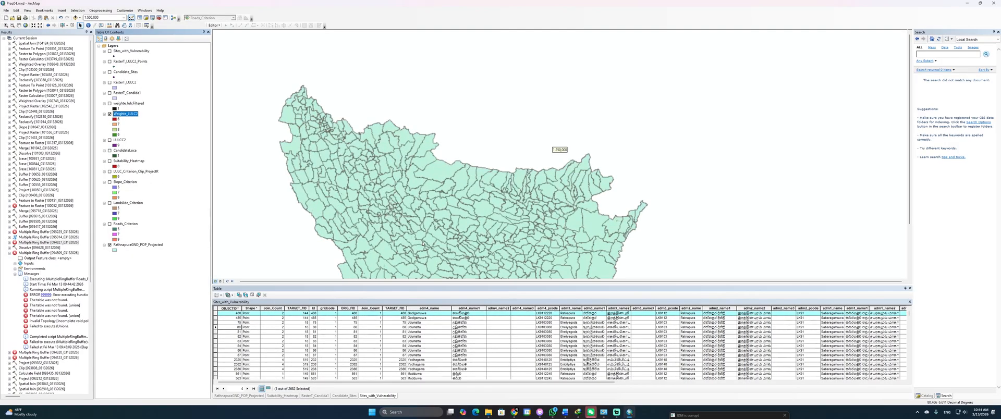
{"action": "scroll", "coordinate": [360, 234], "scroll_direction": "down", "scroll_amount": 3}
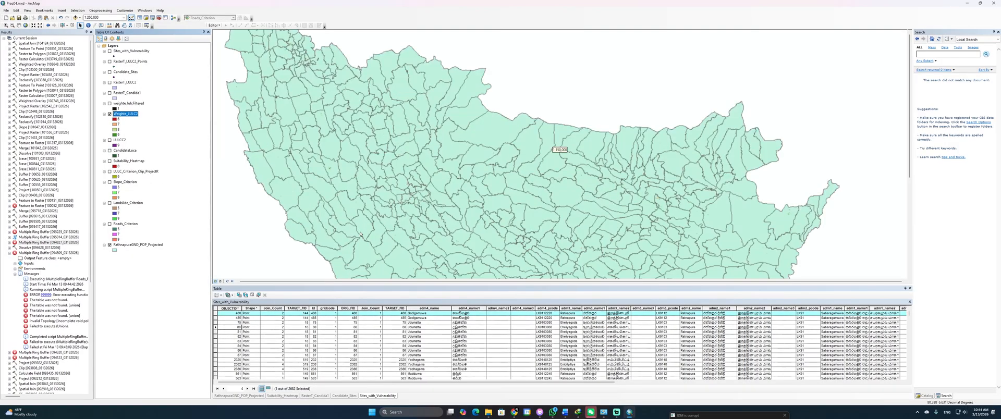
{"action": "scroll", "coordinate": [309, 178], "scroll_direction": "down", "scroll_amount": 1}
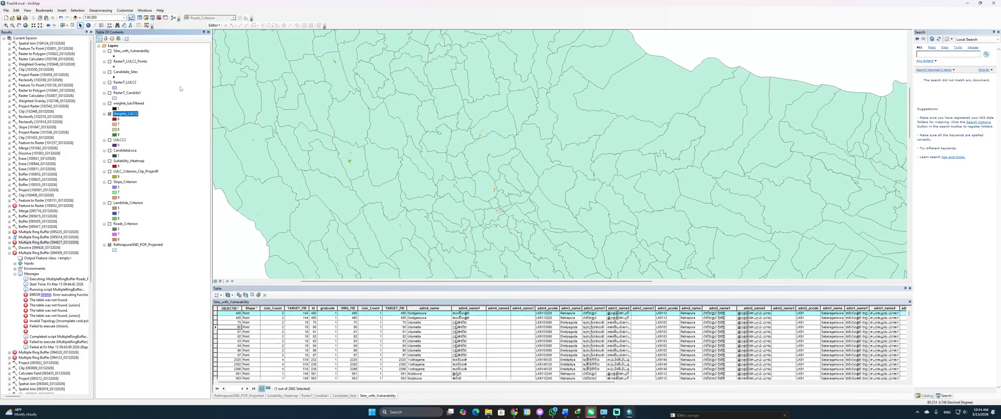
{"action": "scroll", "coordinate": [484, 227], "scroll_direction": "down", "scroll_amount": 2}
{"action": "scroll", "coordinate": [484, 227], "scroll_direction": "up", "scroll_amount": 2}
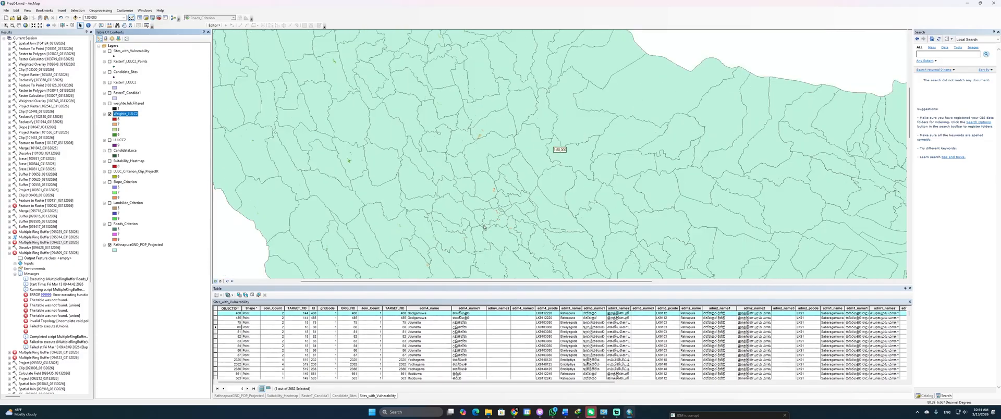